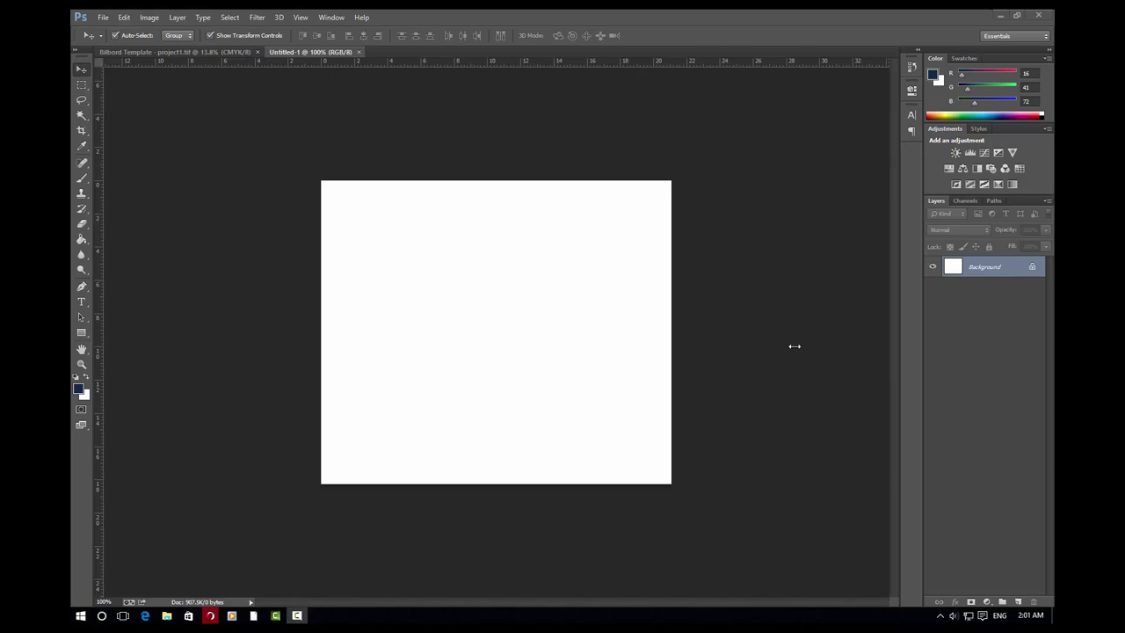
Start a Custom document in centimetres, 80 cm wide and 200 cm tall
{"action": "left_click", "coordinate": [751, 215]}
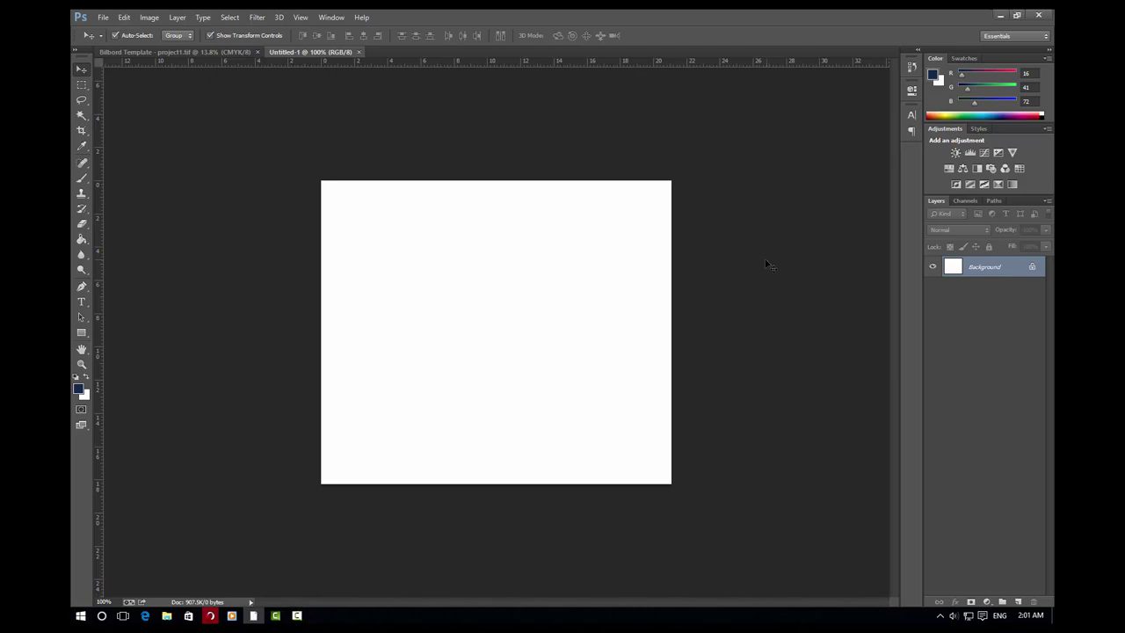
{"action": "key", "text": "ctrl+n"}
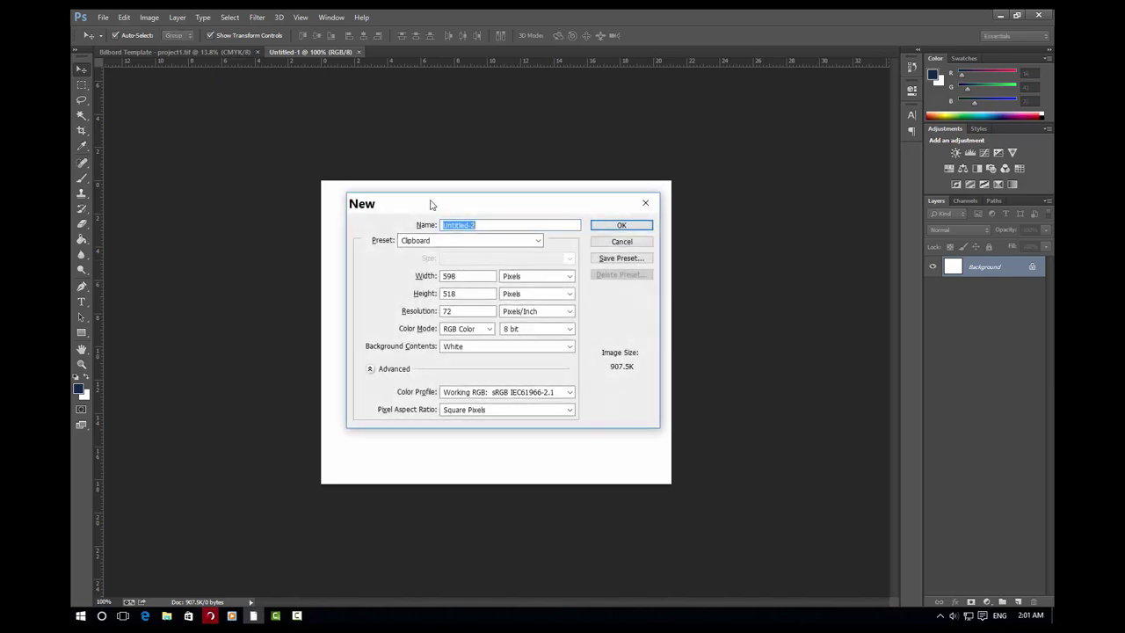
{"action": "left_click", "coordinate": [428, 249]}
{"action": "left_click", "coordinate": [413, 384]}
{"action": "left_click", "coordinate": [451, 242]}
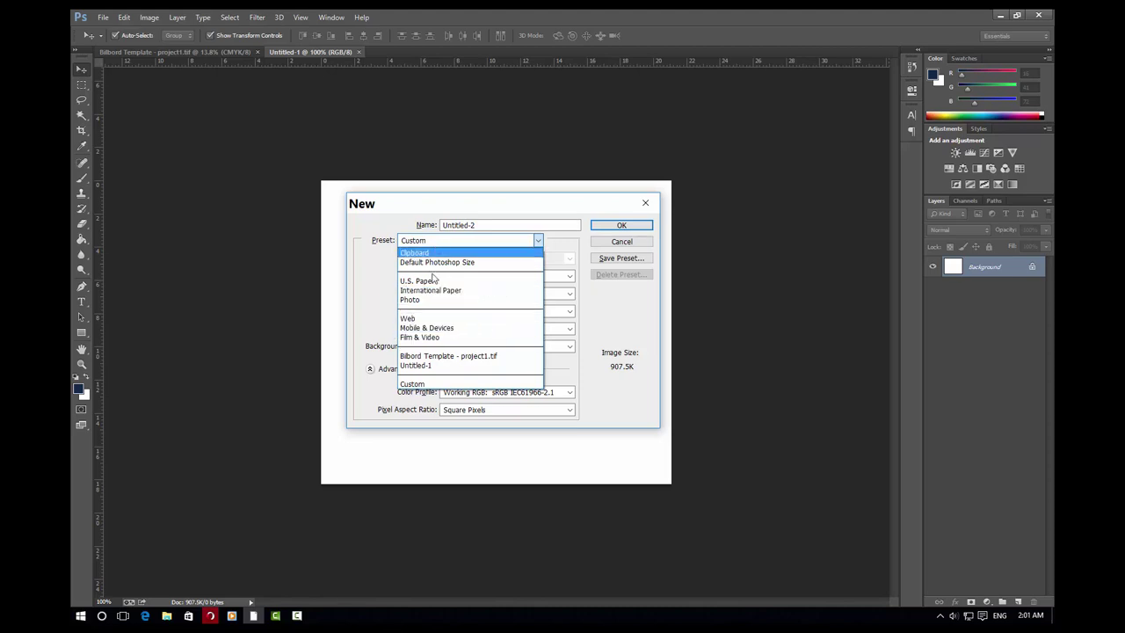
{"action": "left_click", "coordinate": [422, 384]}
{"action": "left_click", "coordinate": [527, 275]}
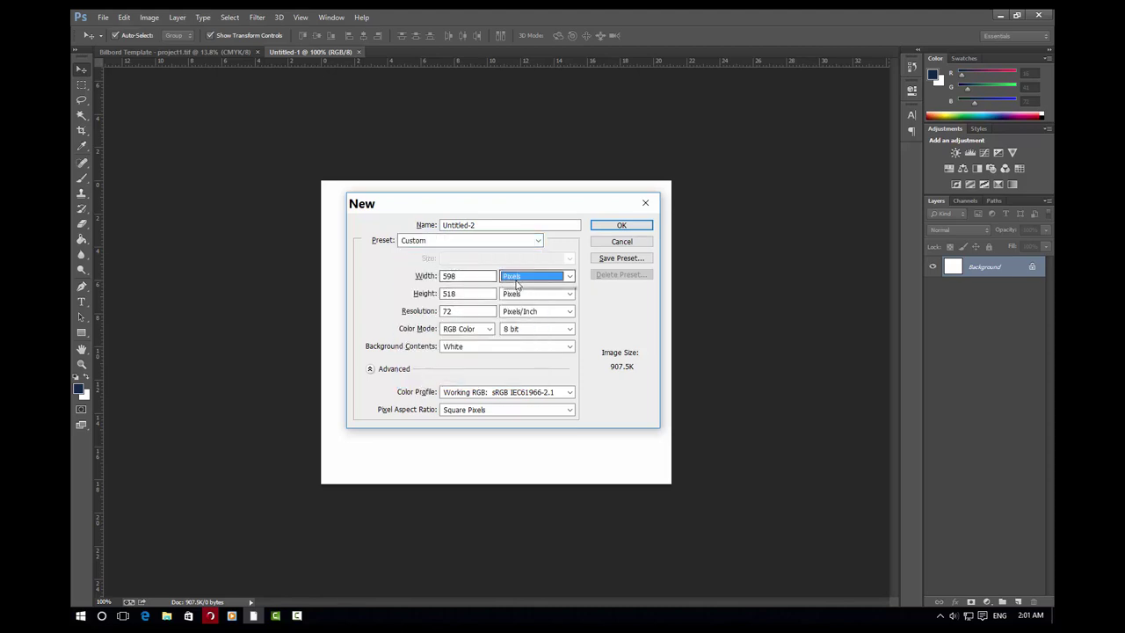
{"action": "left_click", "coordinate": [523, 302]}
{"action": "left_click_drag", "start_coordinate": [475, 278], "coordinate": [389, 276]}
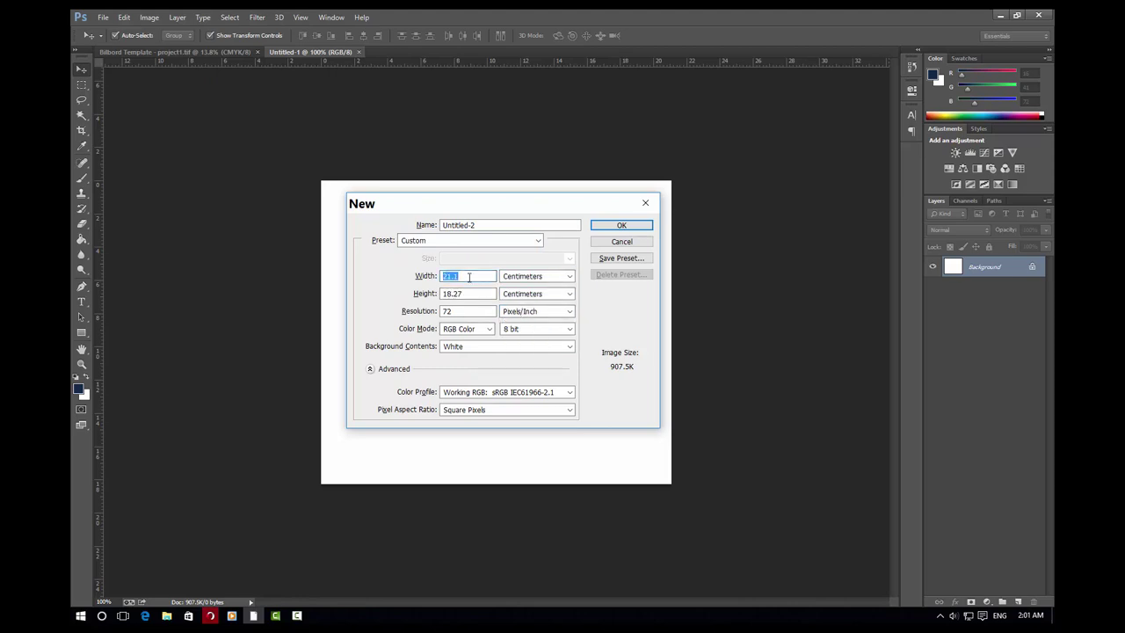
{"action": "type", "text": "80"}
{"action": "left_click_drag", "start_coordinate": [473, 294], "coordinate": [346, 299]}
{"action": "type", "text": "200"}
Keep 72 pixels per inch, set Color Mode to CMYK Color and create it
{"action": "left_click_drag", "start_coordinate": [471, 311], "coordinate": [293, 314]}
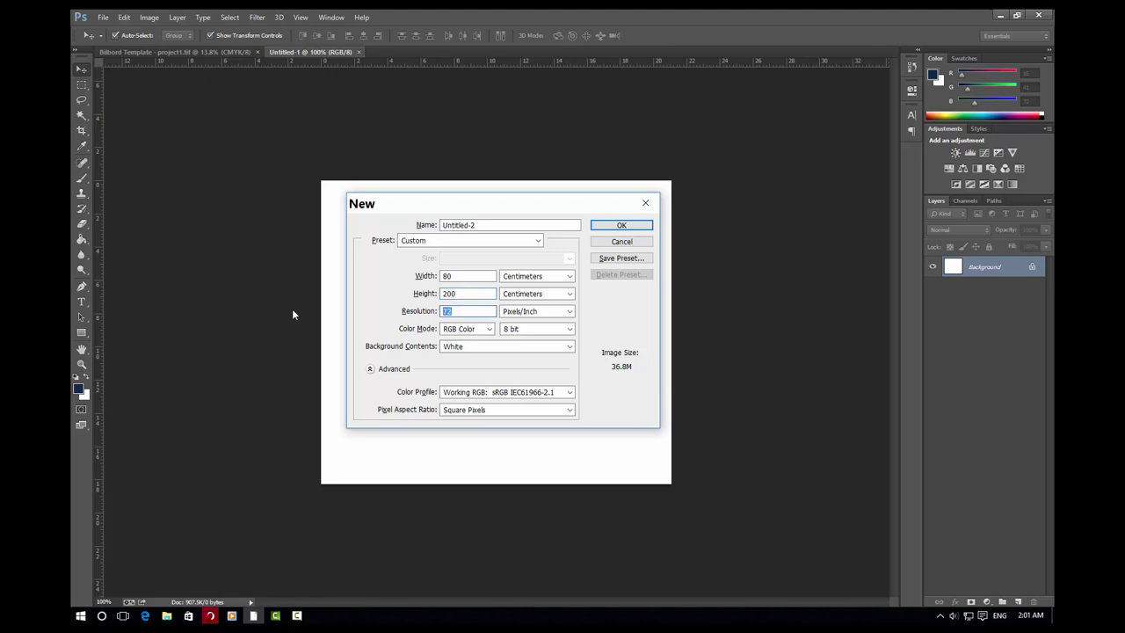
{"action": "left_click", "coordinate": [469, 331]}
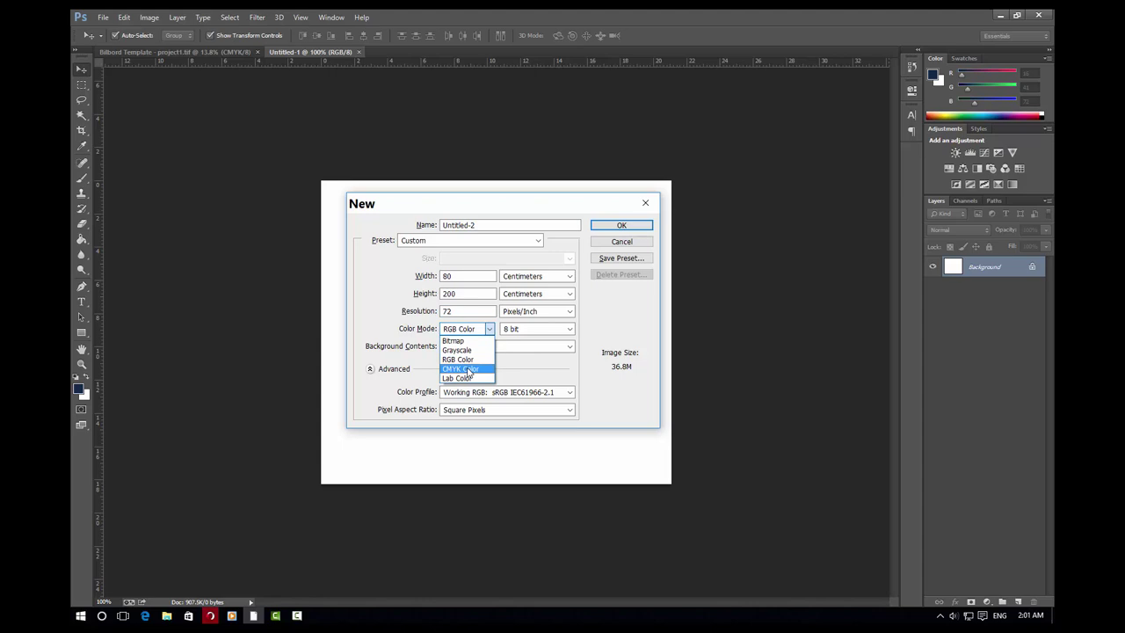
{"action": "left_click", "coordinate": [469, 369]}
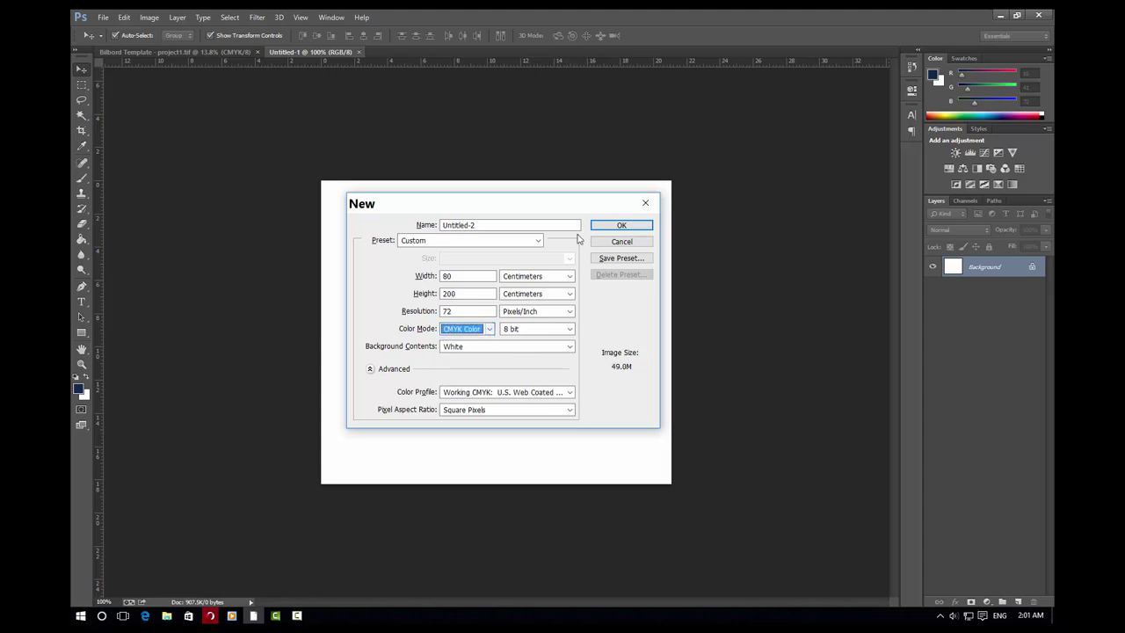
{"action": "left_click", "coordinate": [621, 226]}
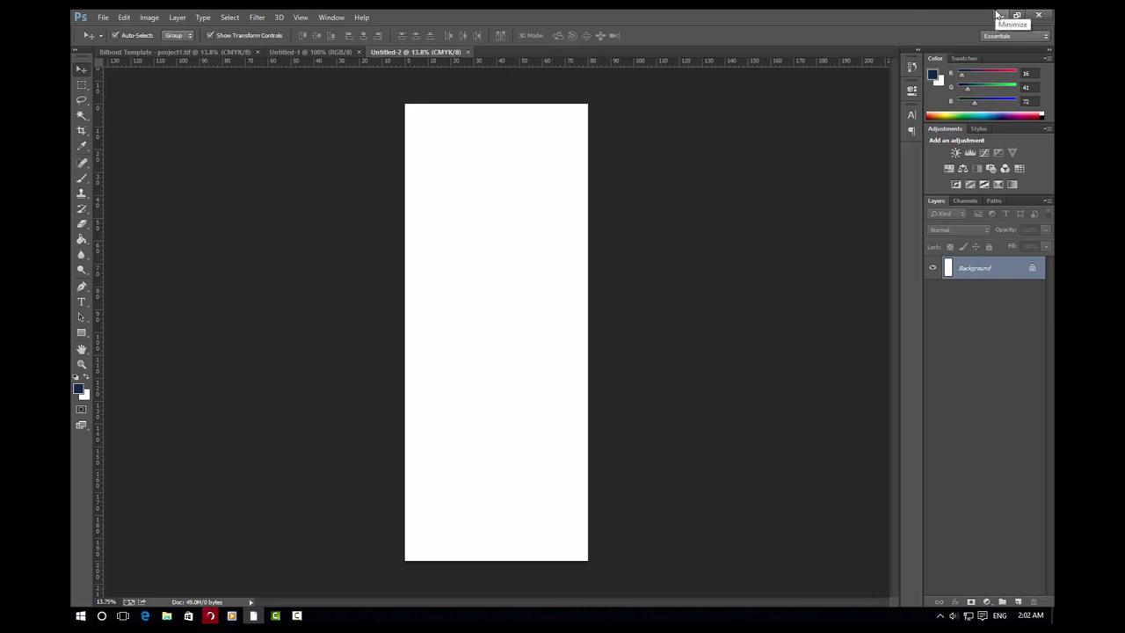
{"action": "left_click", "coordinate": [997, 15]}
{"action": "right_click", "coordinate": [917, 189]}
{"action": "left_click", "coordinate": [951, 224]}
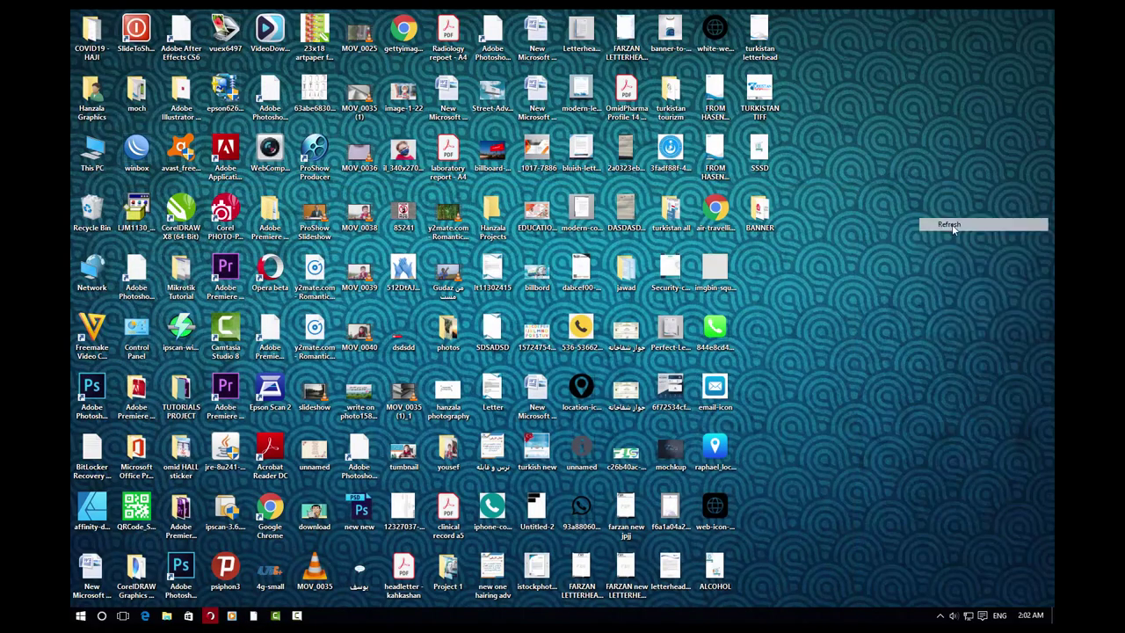
{"action": "double_click", "coordinate": [759, 211]}
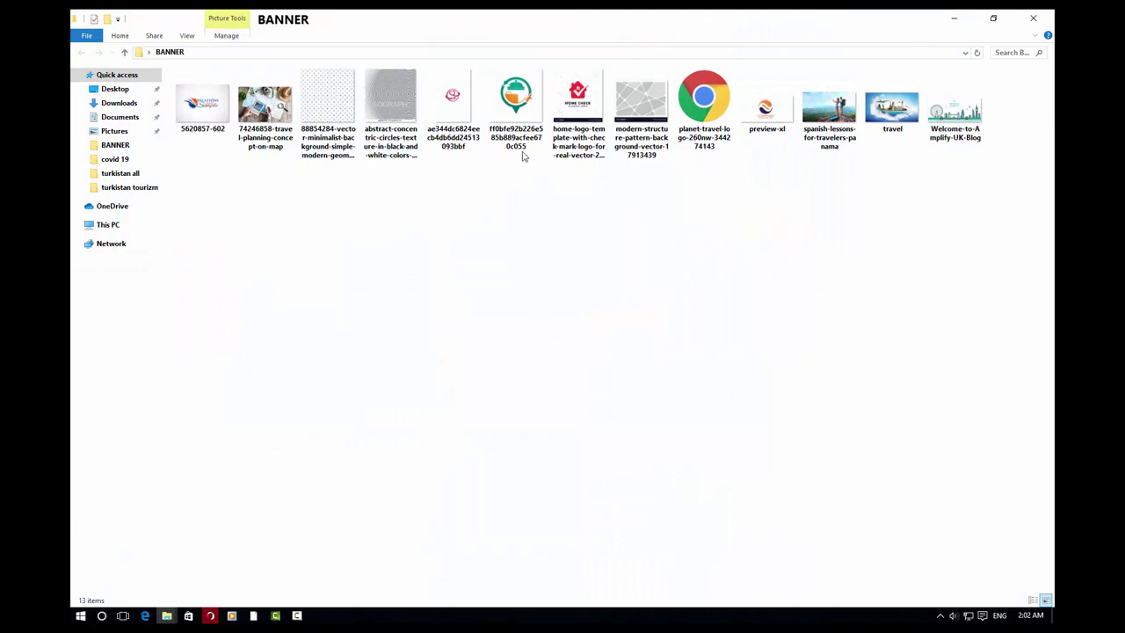
{"action": "left_click", "coordinate": [202, 106]}
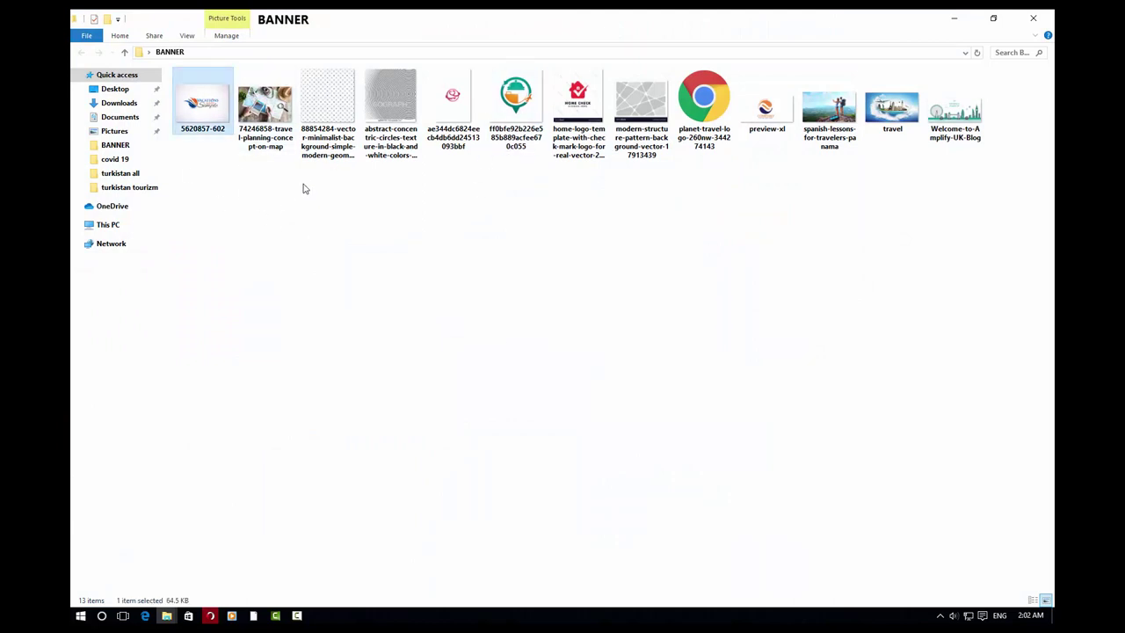
{"action": "mouse_move", "coordinate": [205, 117]}
{"action": "left_mouse_down"}
{"action": "mouse_move", "coordinate": [190, 129]}
{"action": "mouse_move", "coordinate": [747, 68]}
{"action": "left_mouse_up"}
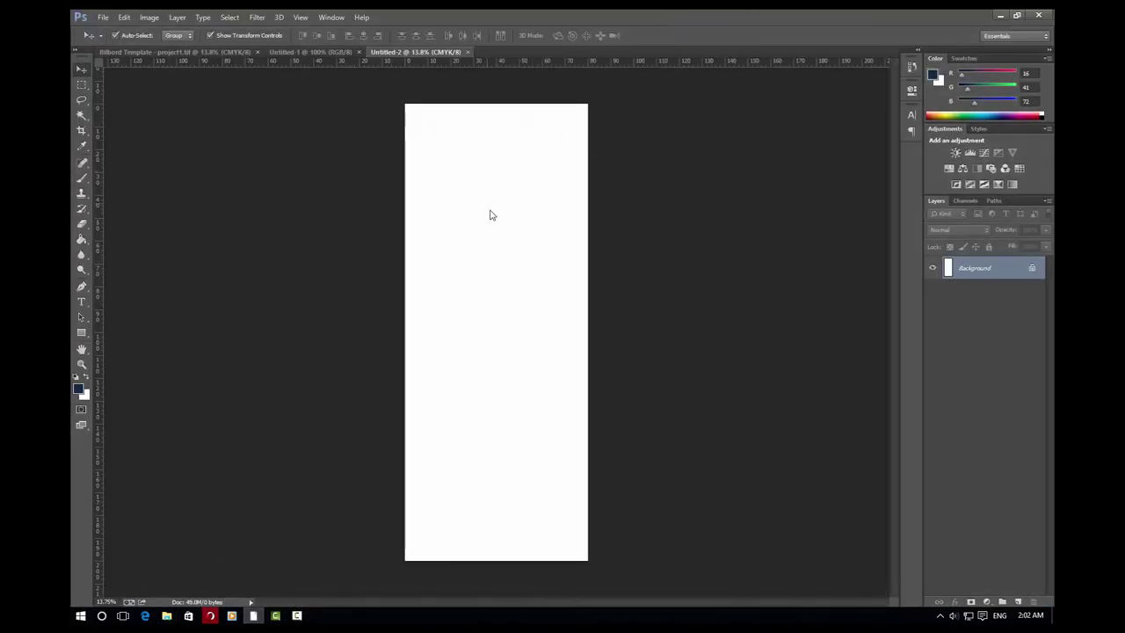
{"action": "left_click_drag", "start_coordinate": [747, 68], "coordinate": [501, 207]}
{"action": "left_click_drag", "start_coordinate": [505, 324], "coordinate": [544, 293]}
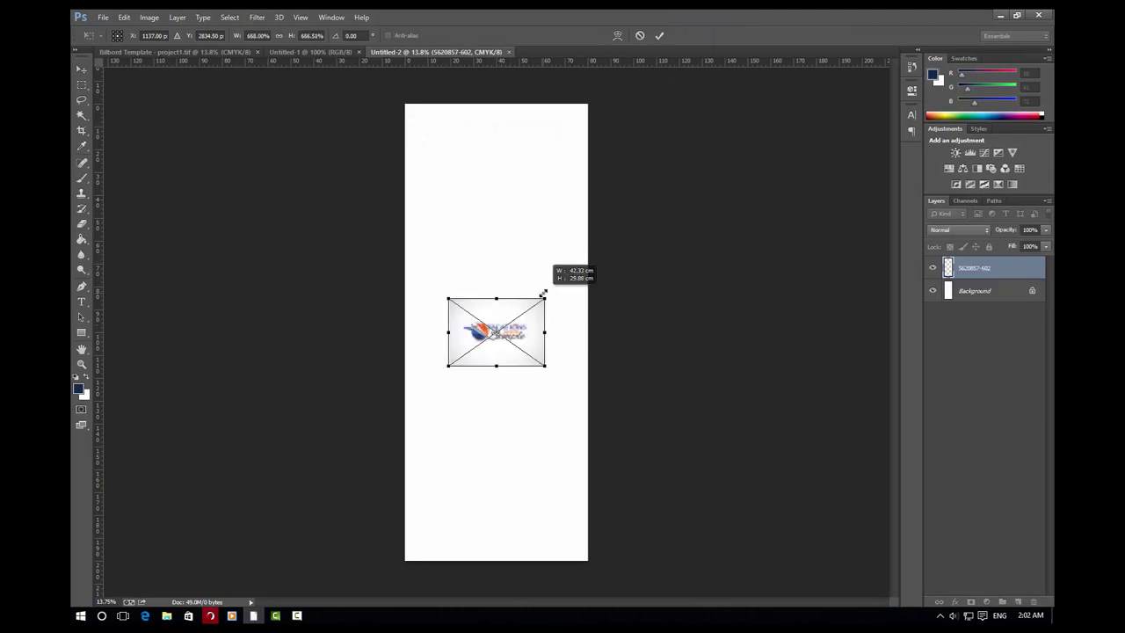
{"action": "left_click", "coordinate": [658, 35]}
{"action": "scroll", "coordinate": [519, 369], "scroll_direction": "up", "scroll_amount": 3}
{"action": "scroll", "coordinate": [501, 333], "scroll_direction": "up", "scroll_amount": 2}
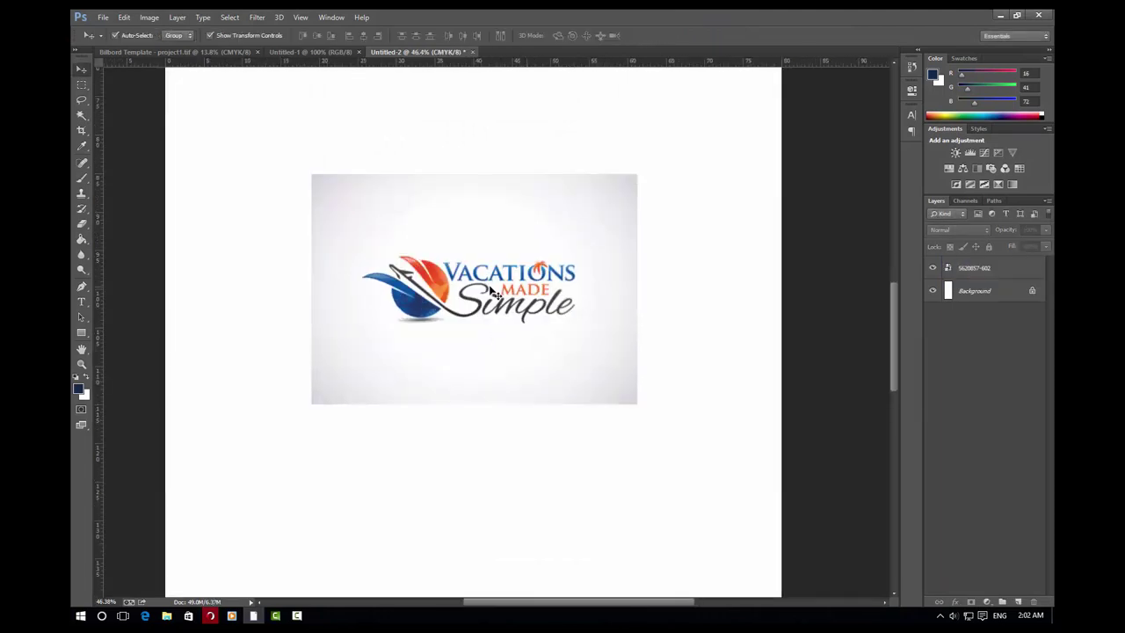
{"action": "left_click", "coordinate": [529, 287]}
{"action": "scroll", "coordinate": [531, 298], "scroll_direction": "down", "scroll_amount": 1}
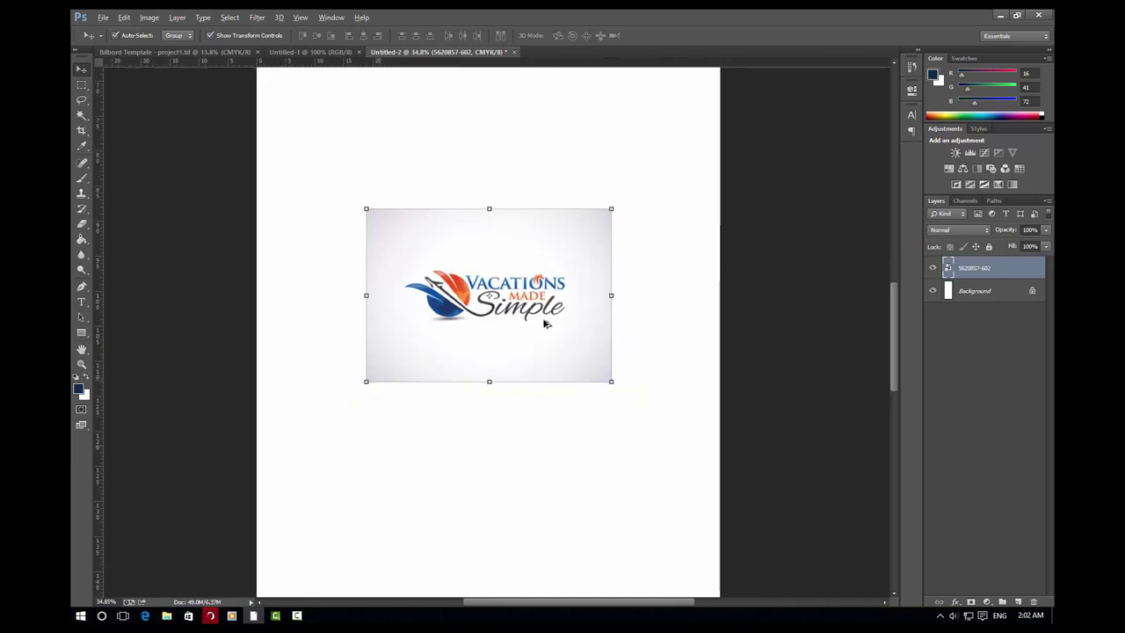
Rasterize the logo layer and delete the empty strips above and below the logo
{"action": "left_click", "coordinate": [82, 85]}
{"action": "left_click_drag", "start_coordinate": [320, 178], "coordinate": [639, 254]}
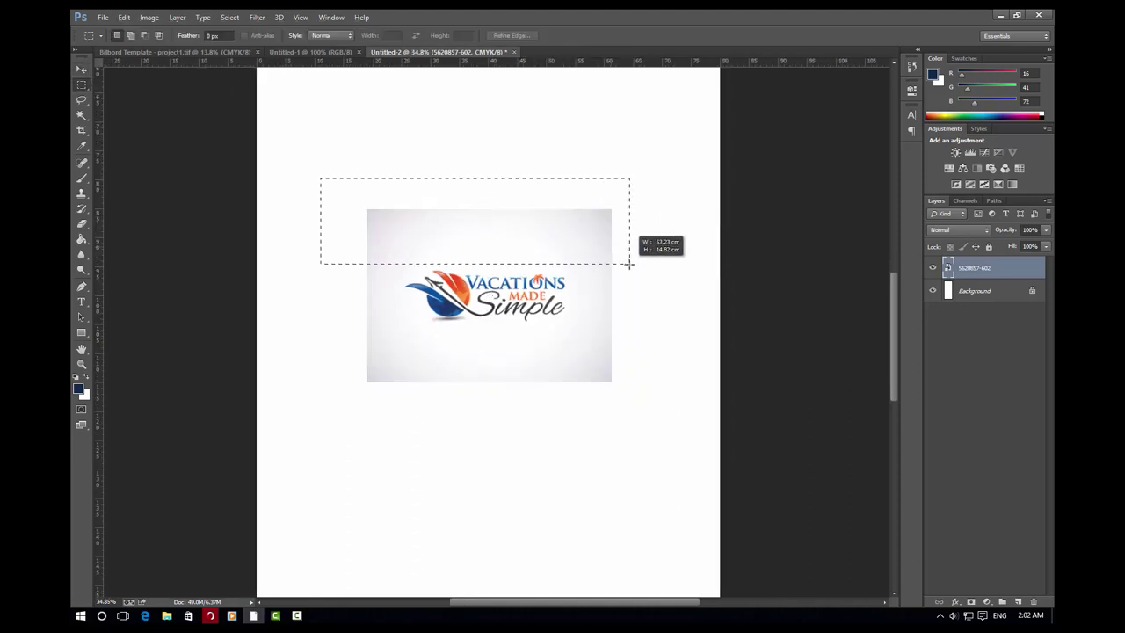
{"action": "right_click", "coordinate": [977, 269]}
{"action": "left_click", "coordinate": [856, 258]}
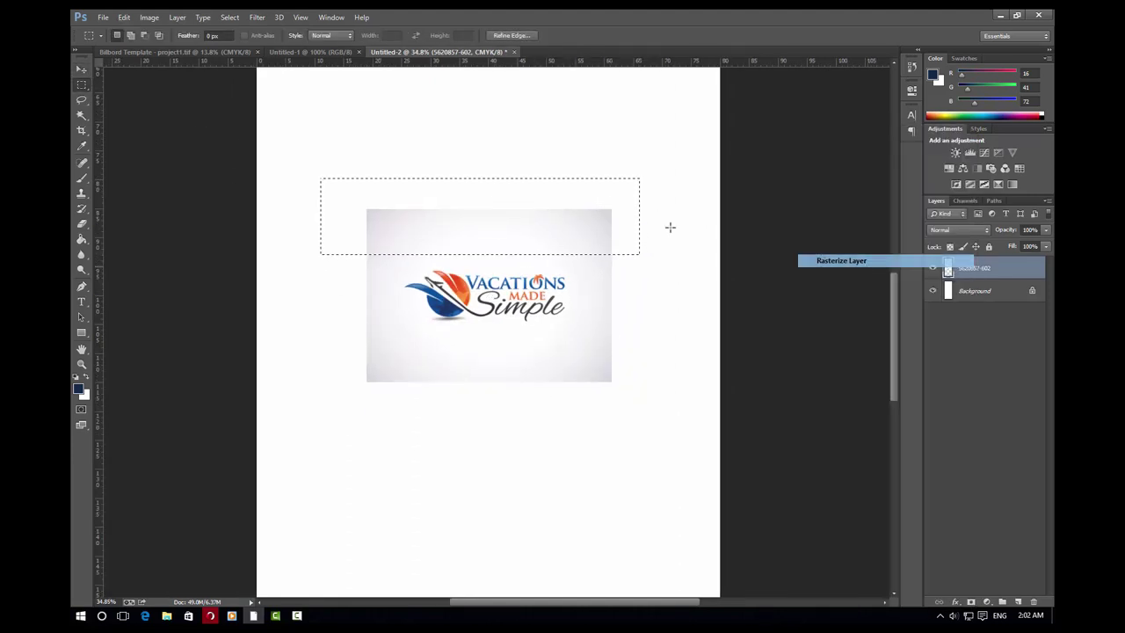
{"action": "key", "text": "Delete"}
{"action": "left_click_drag", "start_coordinate": [303, 421], "coordinate": [662, 337]}
{"action": "key", "text": "Delete"}
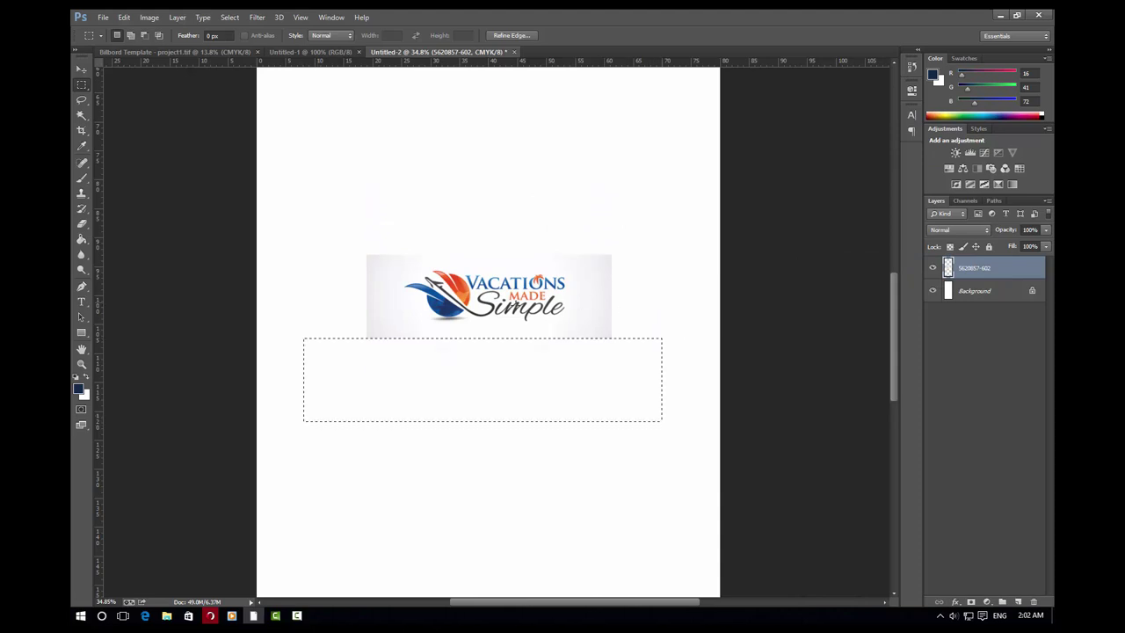
{"action": "left_click", "coordinate": [230, 18]}
{"action": "left_click", "coordinate": [239, 41]}
Magic Wand the logo's grey background, delete it and deselect
{"action": "left_click_drag", "start_coordinate": [82, 115], "coordinate": [141, 127]}
{"action": "left_click", "coordinate": [421, 325]}
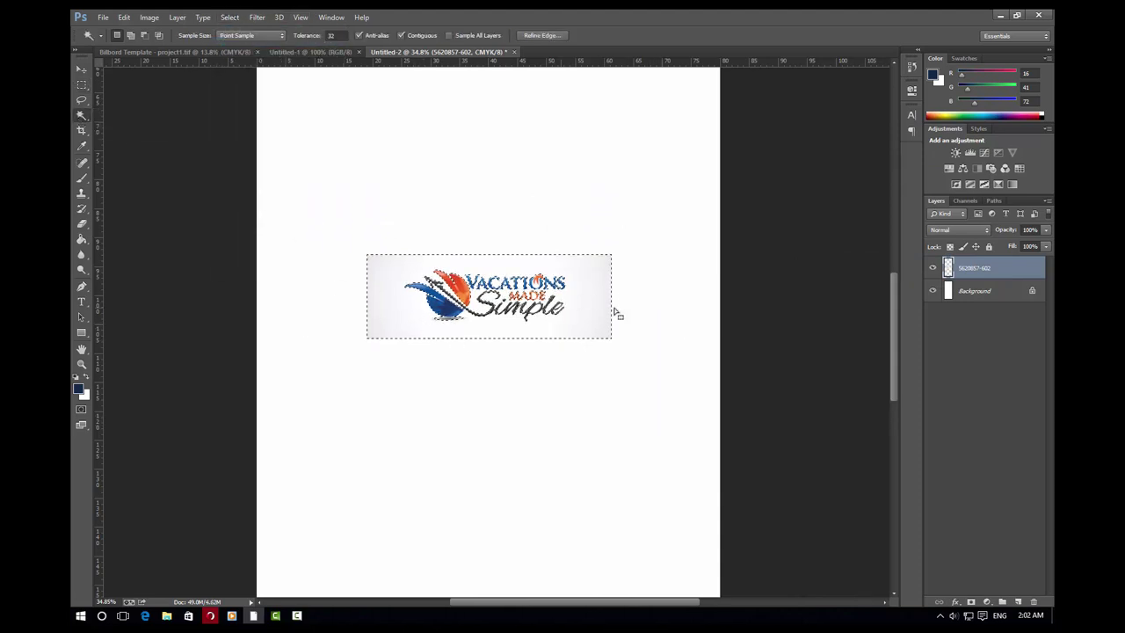
{"action": "scroll", "coordinate": [536, 280], "scroll_direction": "up", "scroll_amount": 3}
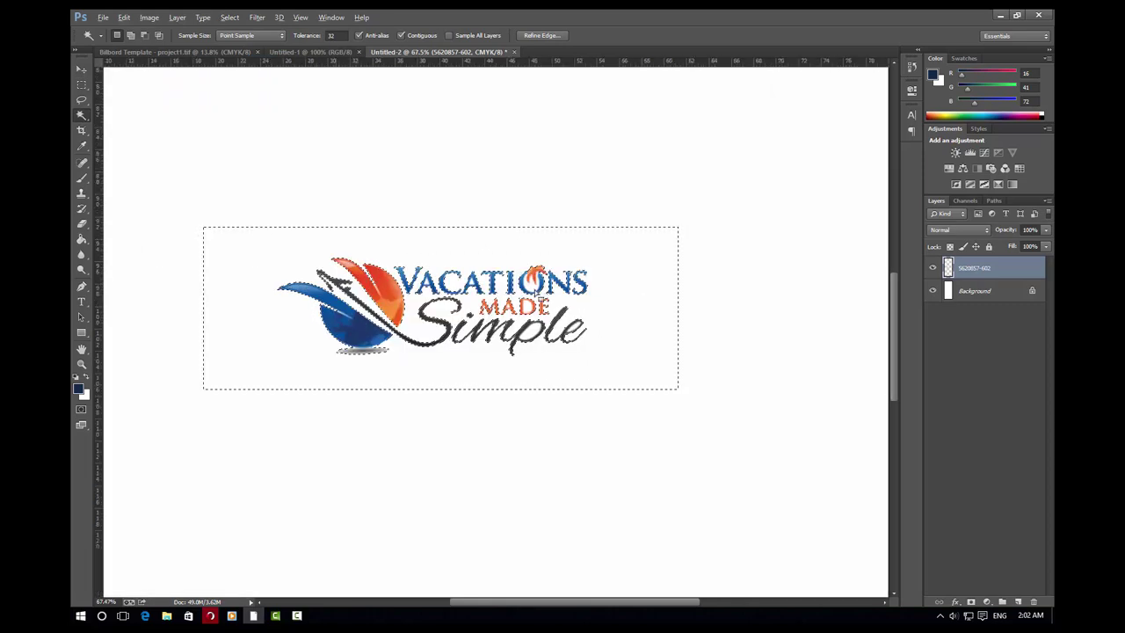
{"action": "scroll", "coordinate": [562, 290], "scroll_direction": "left", "scroll_amount": 1}
{"action": "key", "text": "Delete"}
{"action": "key", "text": "ctrl+d"}
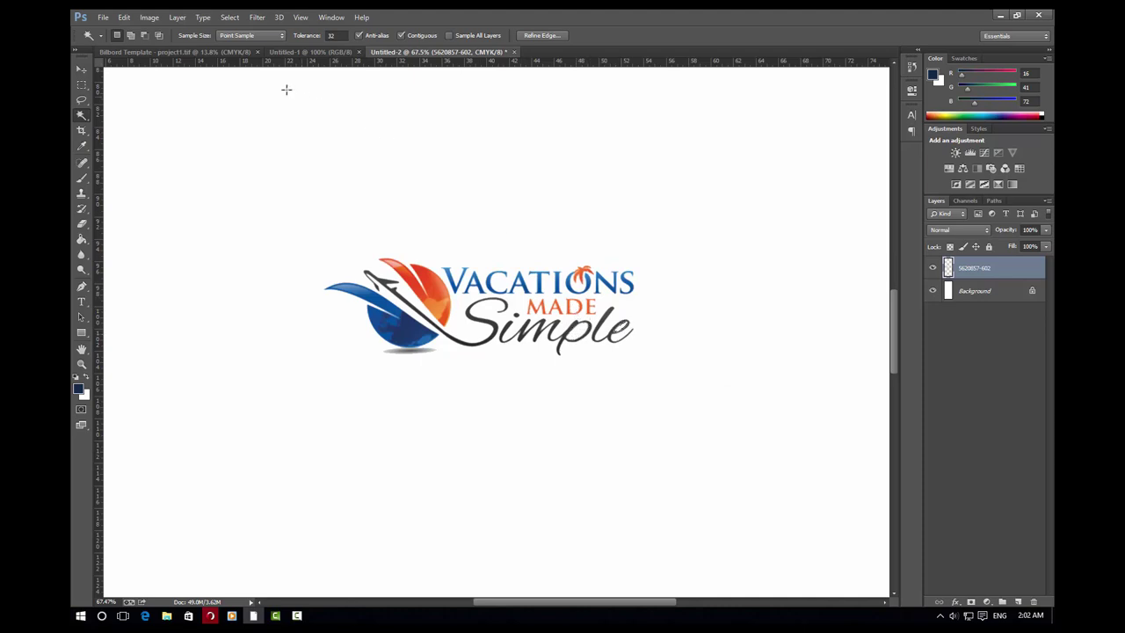
{"action": "left_click", "coordinate": [229, 17]}
{"action": "left_click", "coordinate": [237, 40]}
{"action": "key", "text": "ctrl+0"}
{"action": "scroll", "coordinate": [282, 233], "scroll_direction": "down", "scroll_amount": 3}
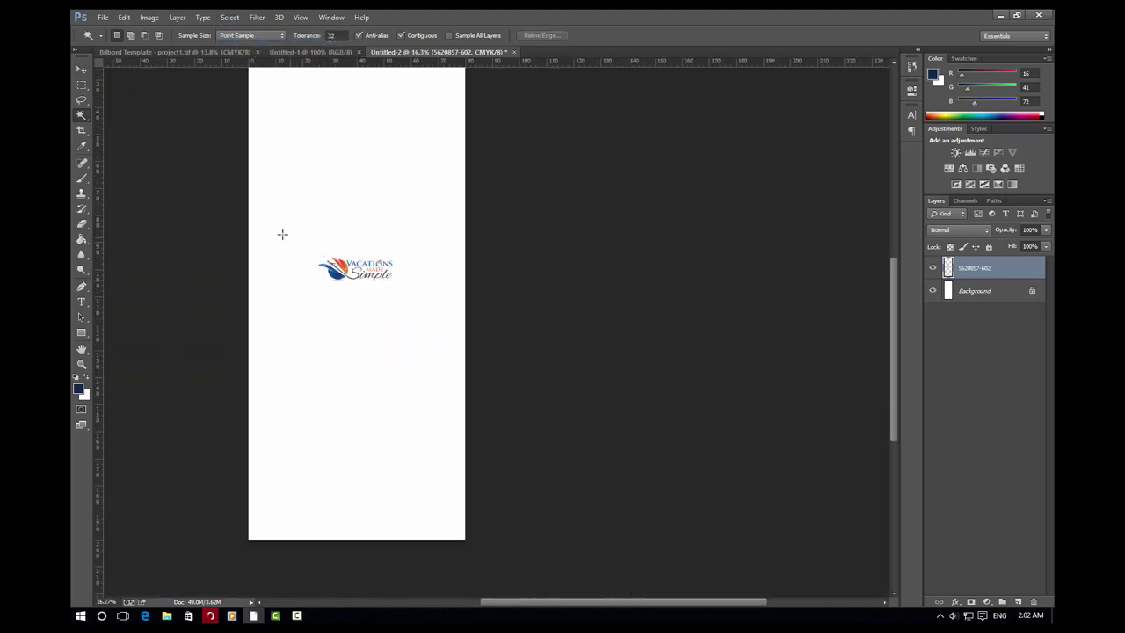
Drag the logo layer into the page's top-left corner with the Move tool
{"action": "left_click", "coordinate": [77, 70]}
{"action": "mouse_move", "coordinate": [381, 253]}
{"action": "left_mouse_down"}
{"action": "mouse_move", "coordinate": [354, 128]}
{"action": "mouse_move", "coordinate": [320, 99]}
{"action": "mouse_move", "coordinate": [320, 183]}
{"action": "mouse_move", "coordinate": [343, 165]}
{"action": "mouse_move", "coordinate": [342, 118]}
{"action": "mouse_move", "coordinate": [325, 151]}
{"action": "mouse_move", "coordinate": [327, 121]}
{"action": "left_mouse_up"}
{"action": "left_click", "coordinate": [659, 36]}
{"action": "left_click", "coordinate": [422, 237]}
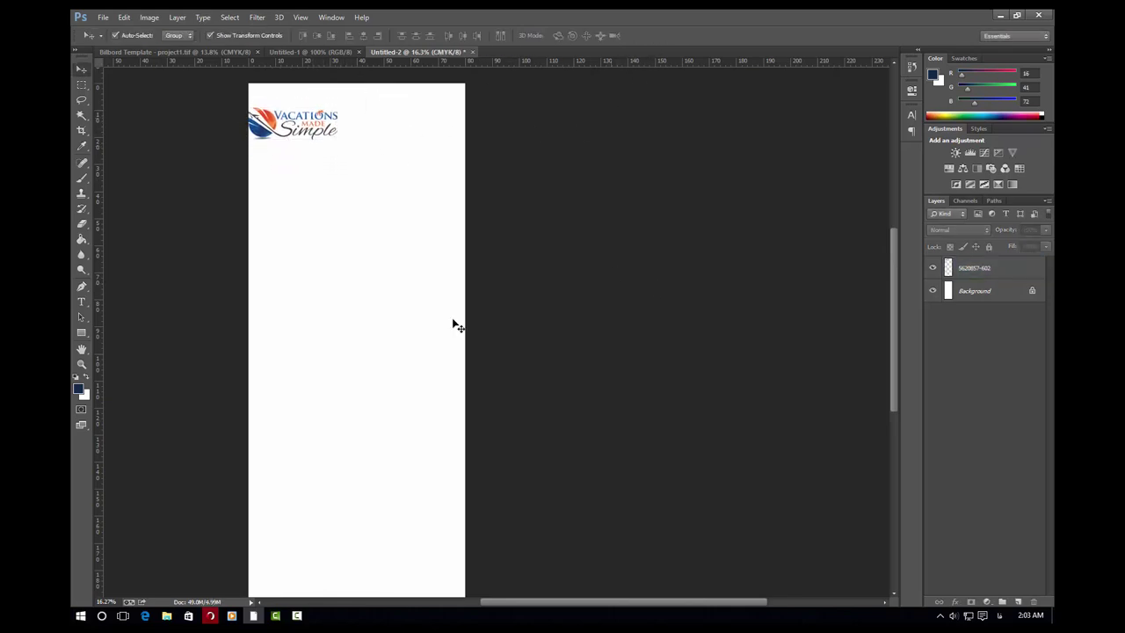
{"action": "scroll", "coordinate": [417, 250], "scroll_direction": "up", "scroll_amount": 2}
{"action": "scroll", "coordinate": [408, 404], "scroll_direction": "down", "scroll_amount": 2}
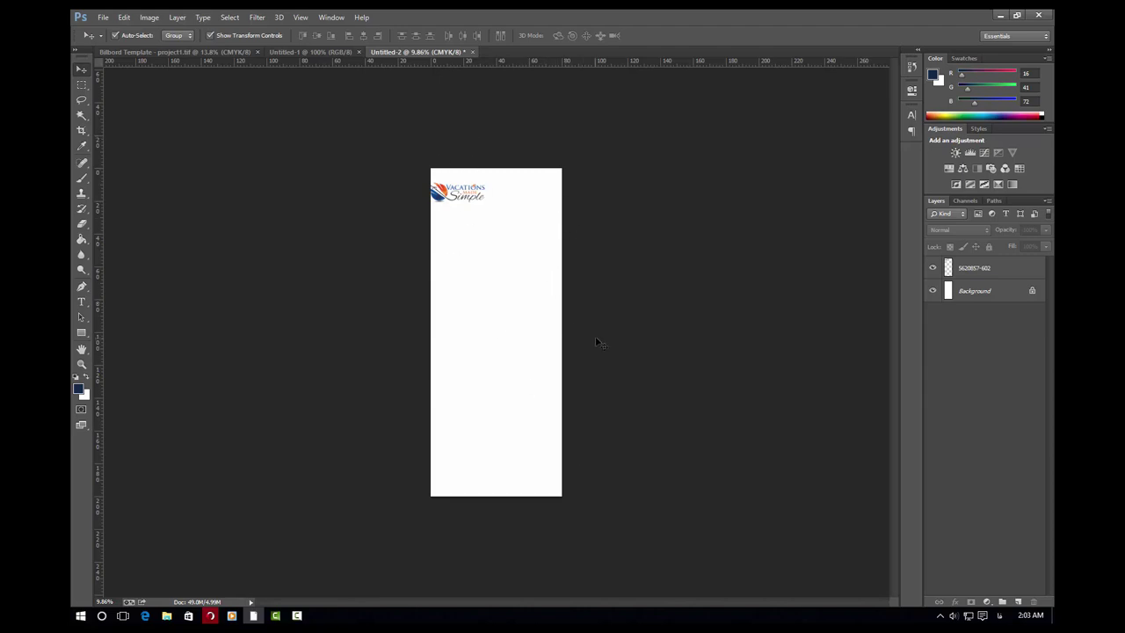
Draw a navy ellipse near the page top, squash it and rotate it about 21 degrees
{"action": "right_click", "coordinate": [74, 332]}
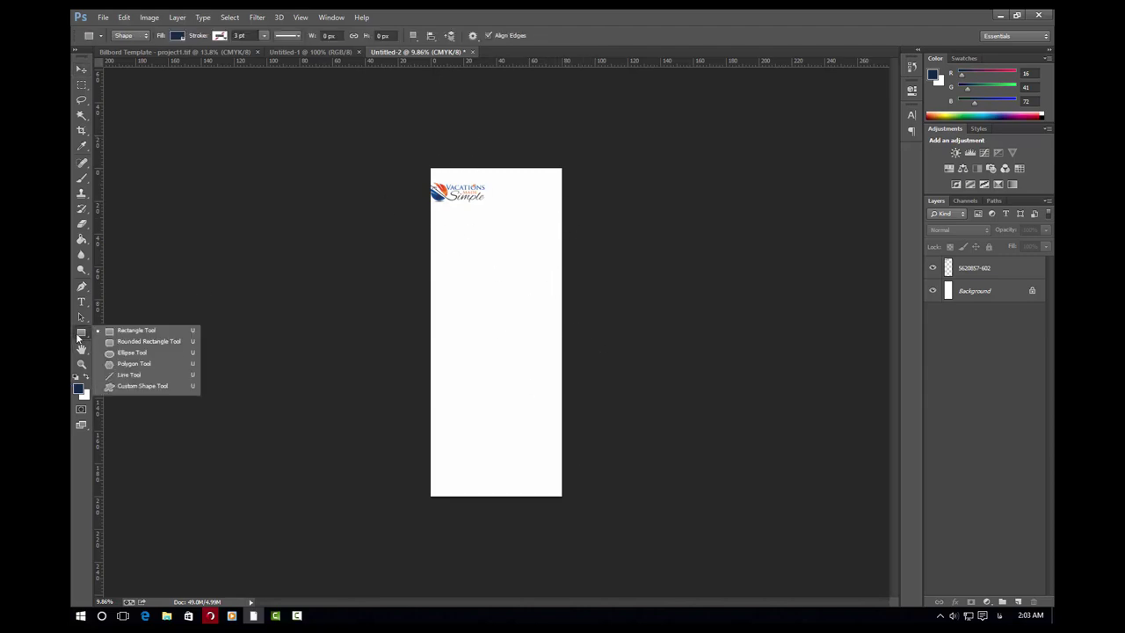
{"action": "left_click", "coordinate": [132, 356]}
{"action": "left_click_drag", "start_coordinate": [603, 198], "coordinate": [404, 385]}
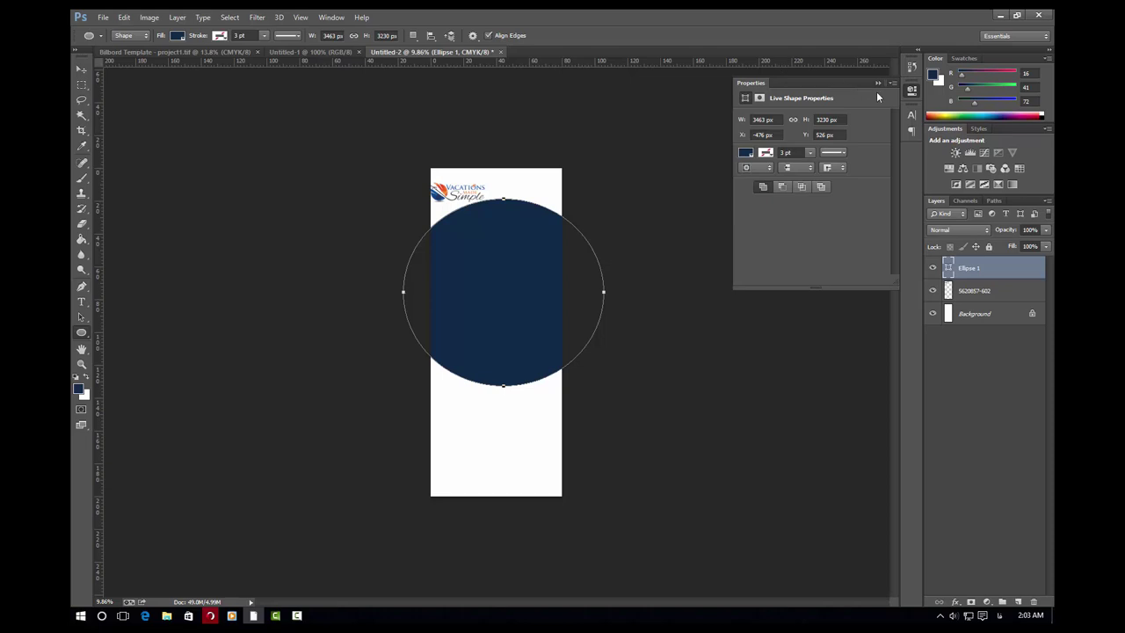
{"action": "left_click", "coordinate": [877, 83]}
{"action": "left_click", "coordinate": [81, 70]}
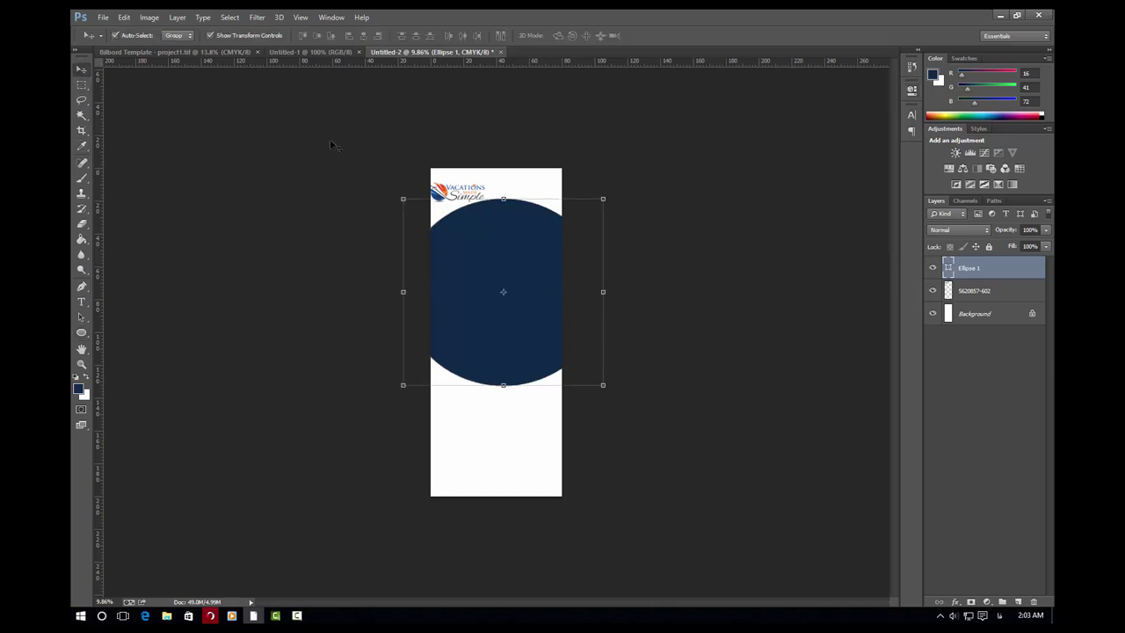
{"action": "left_click_drag", "start_coordinate": [515, 312], "coordinate": [568, 282]}
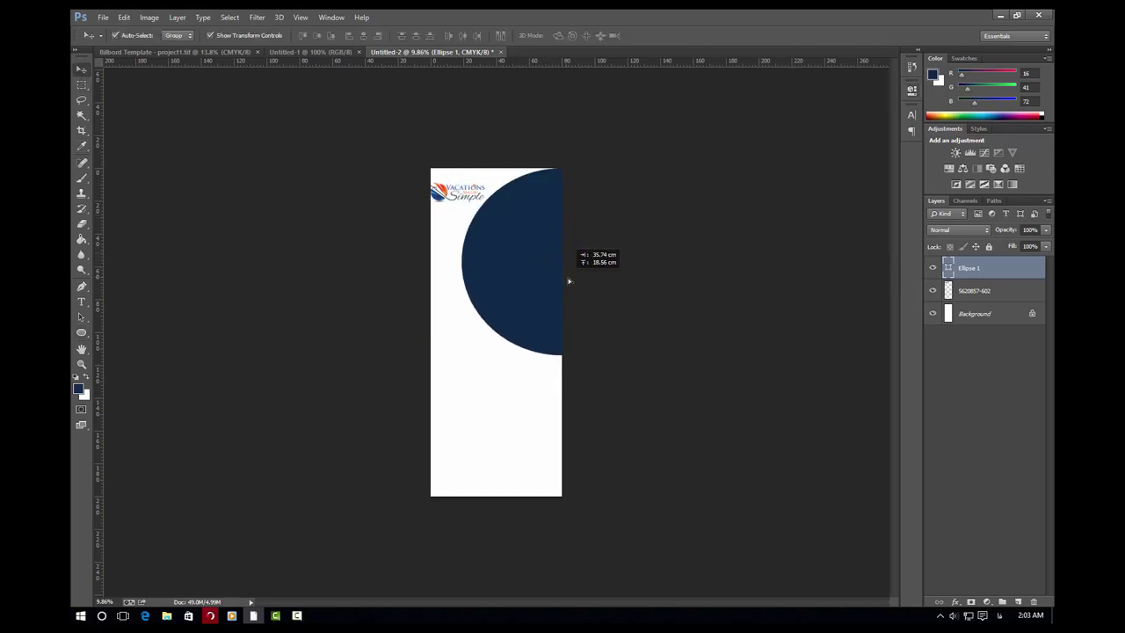
{"action": "left_click_drag", "start_coordinate": [567, 280], "coordinate": [531, 281]}
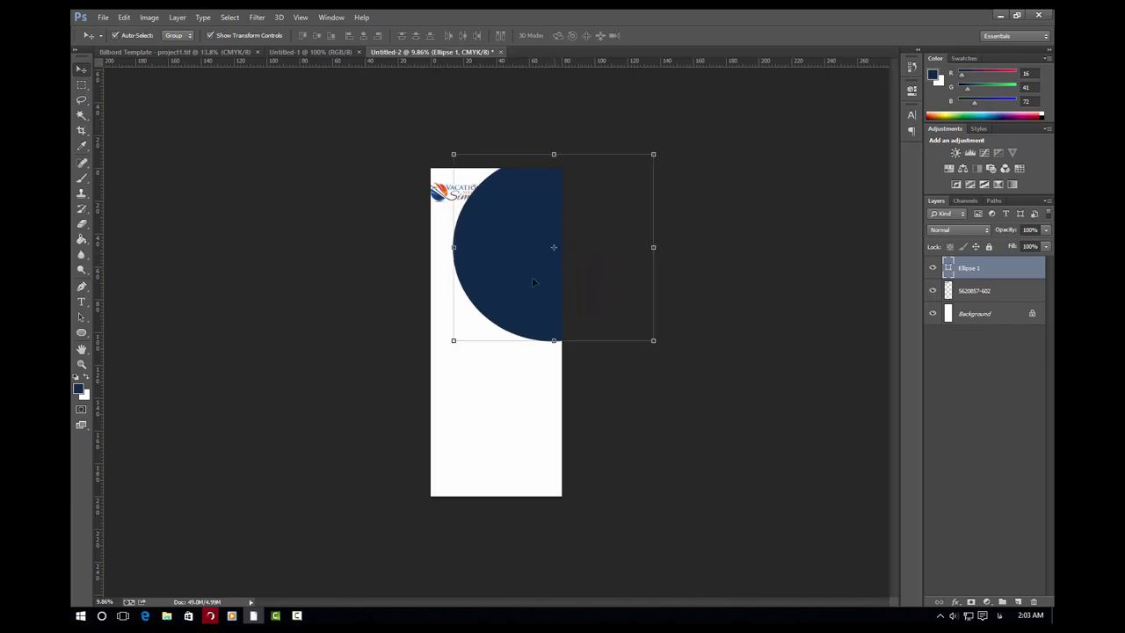
{"action": "left_click_drag", "start_coordinate": [553, 343], "coordinate": [553, 294]}
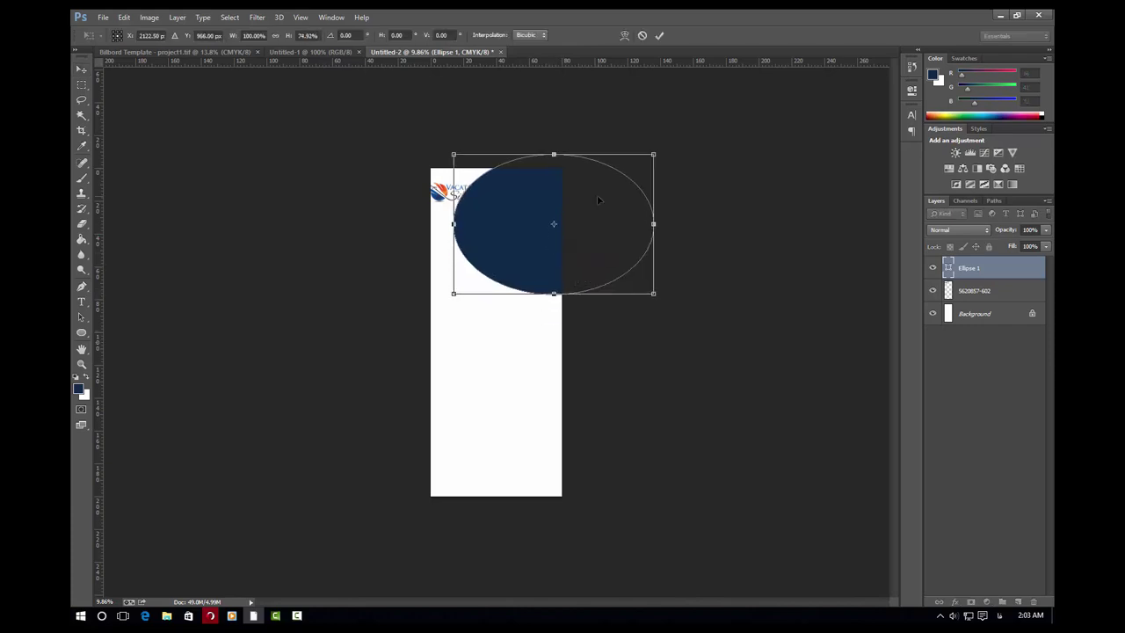
{"action": "mouse_move", "coordinate": [599, 199]}
{"action": "left_mouse_down"}
{"action": "mouse_move", "coordinate": [615, 213]}
{"action": "mouse_move", "coordinate": [613, 187]}
{"action": "left_mouse_up"}
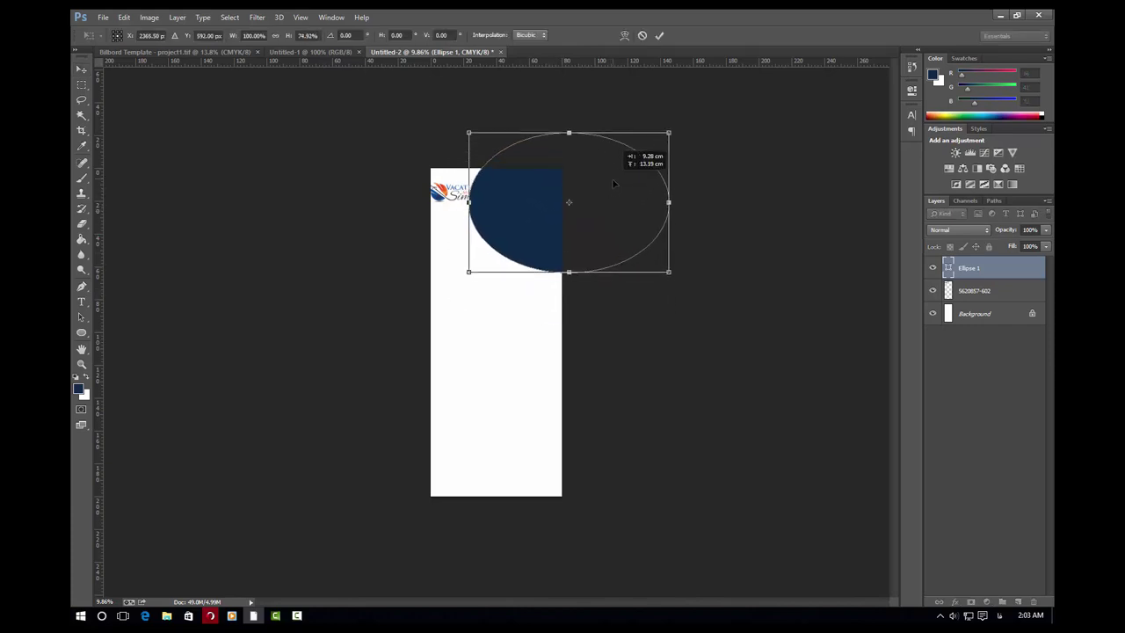
{"action": "left_click_drag", "start_coordinate": [683, 133], "coordinate": [708, 171]}
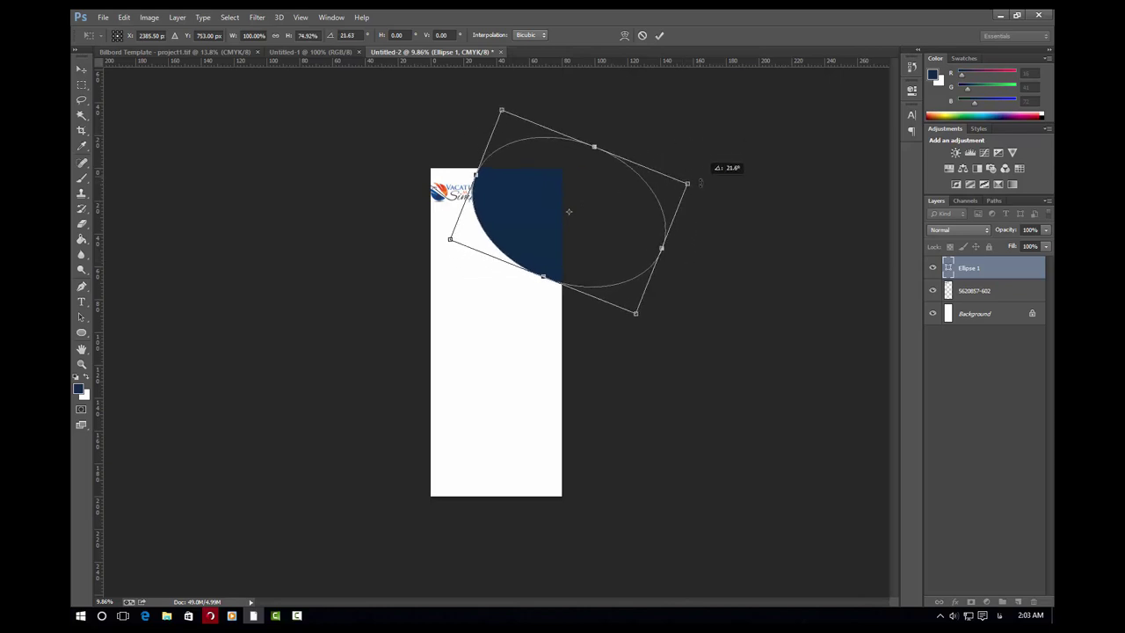
{"action": "left_click_drag", "start_coordinate": [591, 233], "coordinate": [571, 241]}
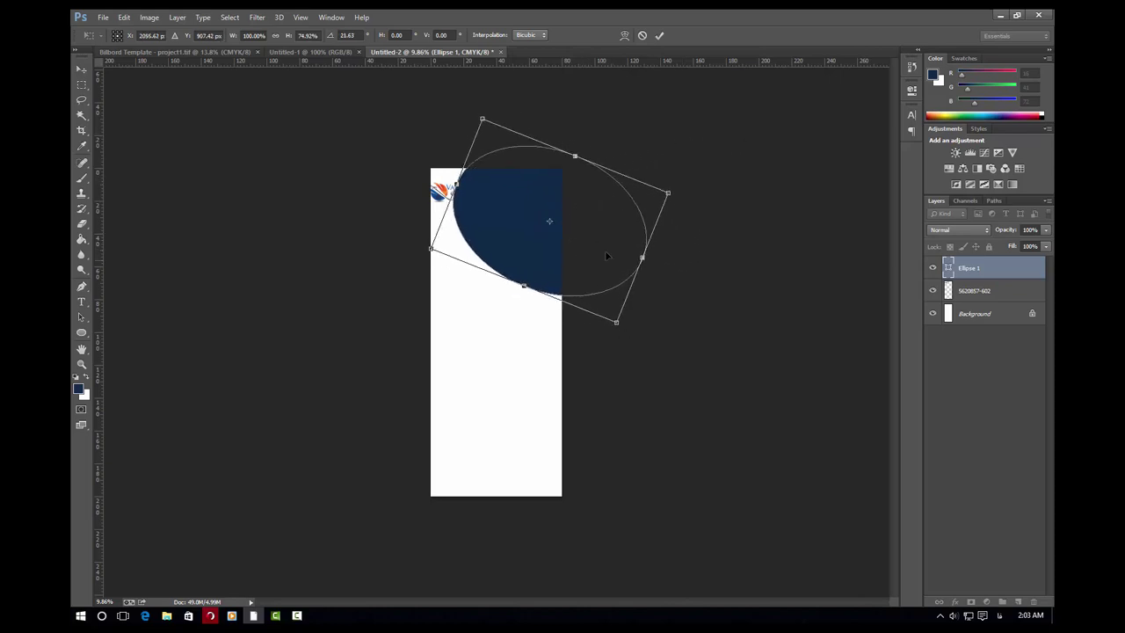
{"action": "left_click", "coordinate": [659, 35]}
Move the logo near the page bottom, then widen the ellipse and rotate it about 11 degrees
{"action": "scroll", "coordinate": [468, 221], "scroll_direction": "up", "scroll_amount": 2}
{"action": "left_click_drag", "start_coordinate": [490, 194], "coordinate": [514, 193]}
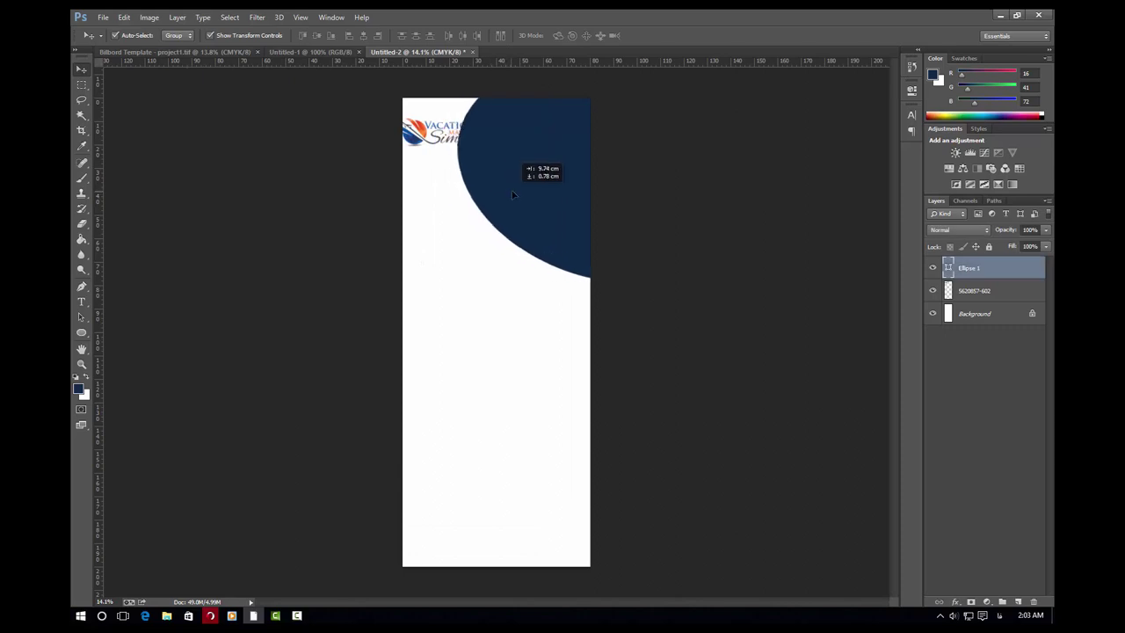
{"action": "mouse_move", "coordinate": [426, 148]}
{"action": "left_mouse_down"}
{"action": "mouse_move", "coordinate": [454, 463]}
{"action": "mouse_move", "coordinate": [469, 485]}
{"action": "left_mouse_up"}
{"action": "mouse_move", "coordinate": [518, 181]}
{"action": "left_mouse_down"}
{"action": "mouse_move", "coordinate": [512, 170]}
{"action": "mouse_move", "coordinate": [482, 181]}
{"action": "left_mouse_up"}
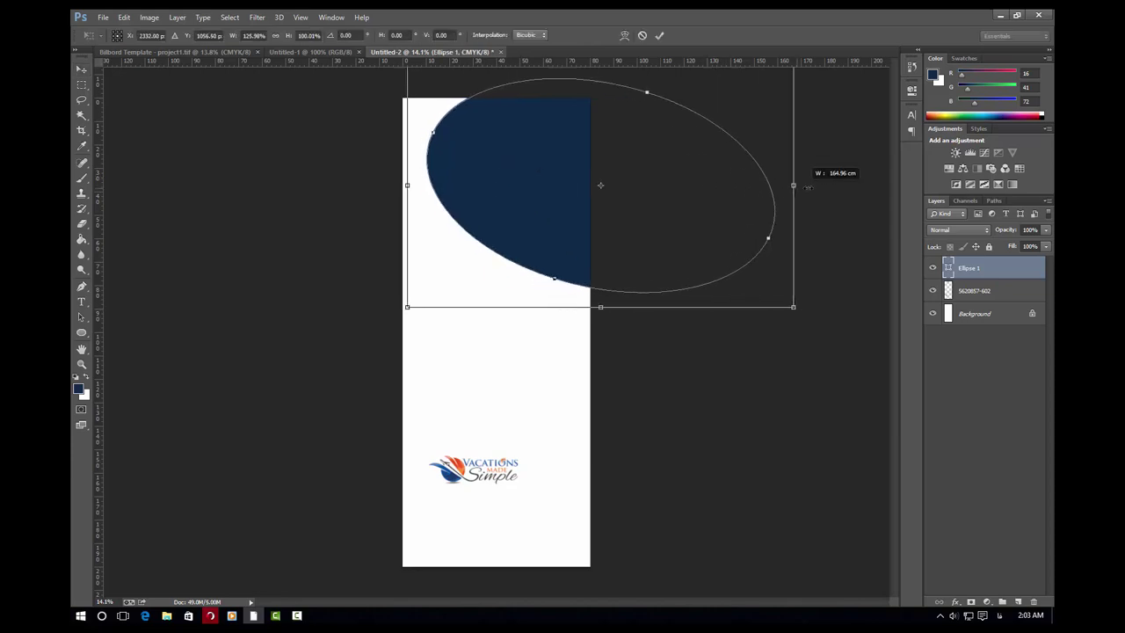
{"action": "left_click_drag", "start_coordinate": [713, 185], "coordinate": [841, 185]}
{"action": "left_click_drag", "start_coordinate": [735, 217], "coordinate": [718, 204]}
{"action": "left_click_drag", "start_coordinate": [842, 311], "coordinate": [828, 347]}
{"action": "left_click_drag", "start_coordinate": [584, 199], "coordinate": [586, 233]}
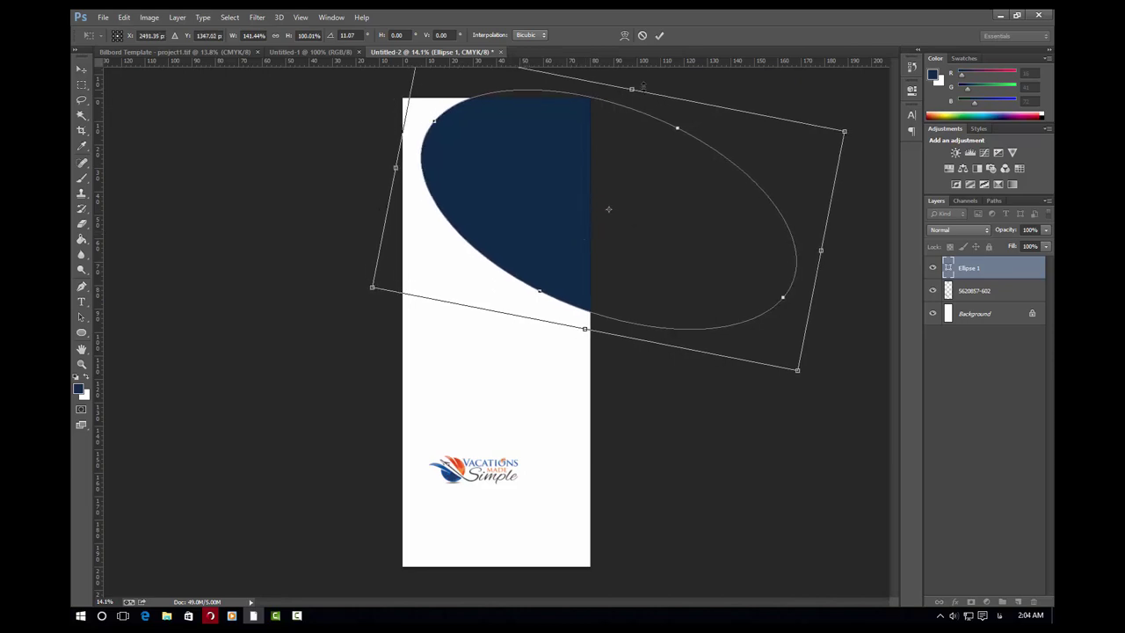
{"action": "left_click", "coordinate": [659, 35]}
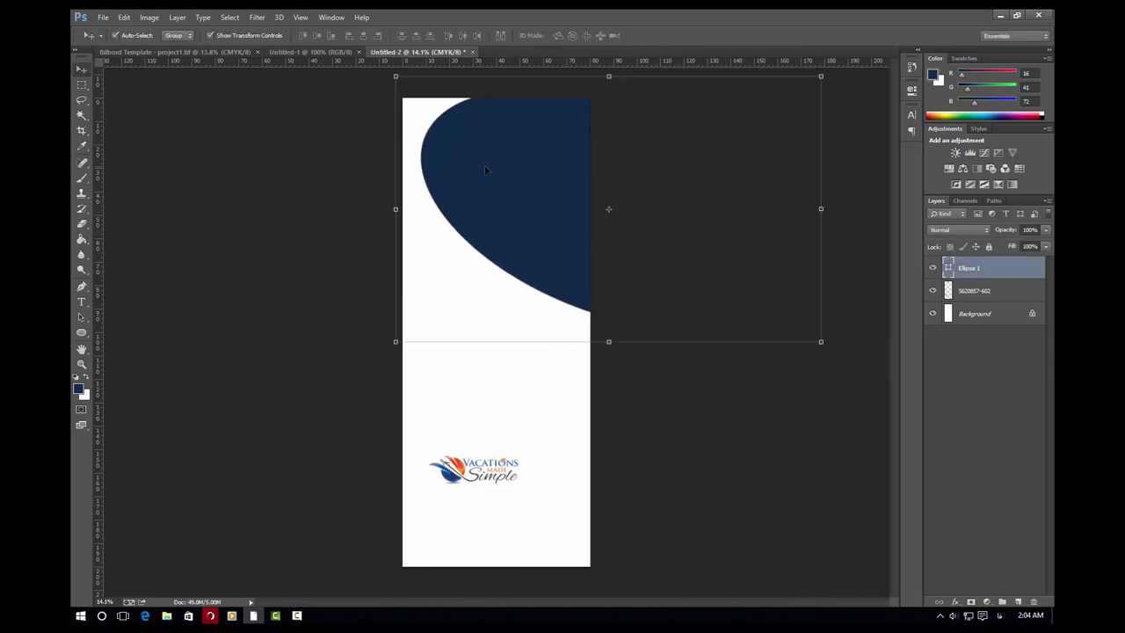
Drag the hikers photo from the BANNER folder onto the banner
{"action": "left_click", "coordinate": [1001, 15]}
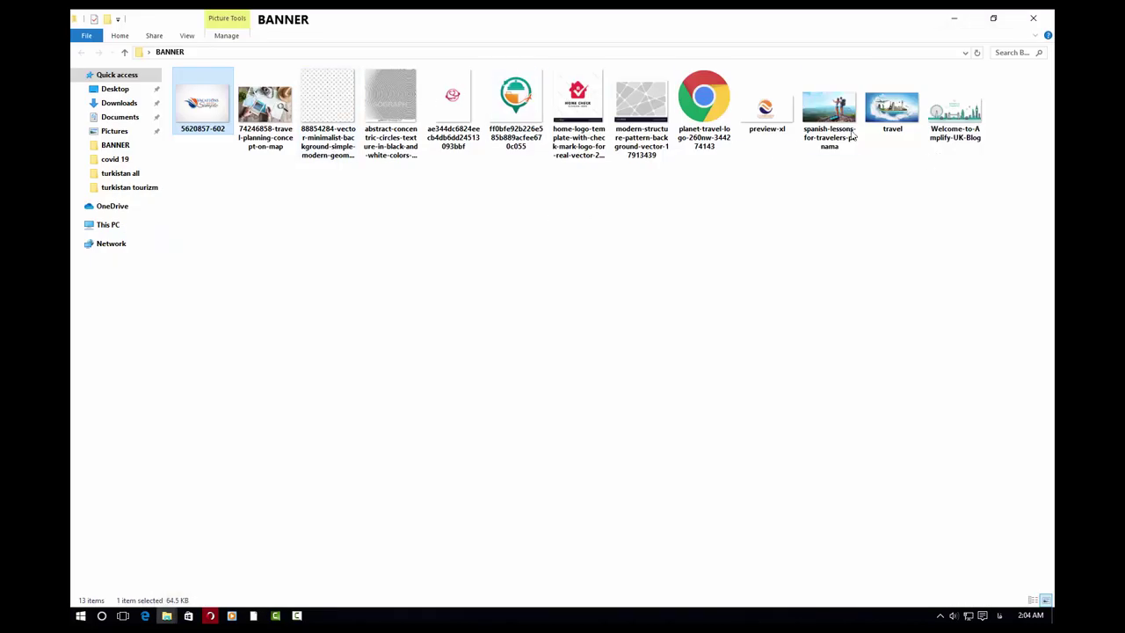
{"action": "left_click_drag", "start_coordinate": [839, 140], "coordinate": [318, 611]}
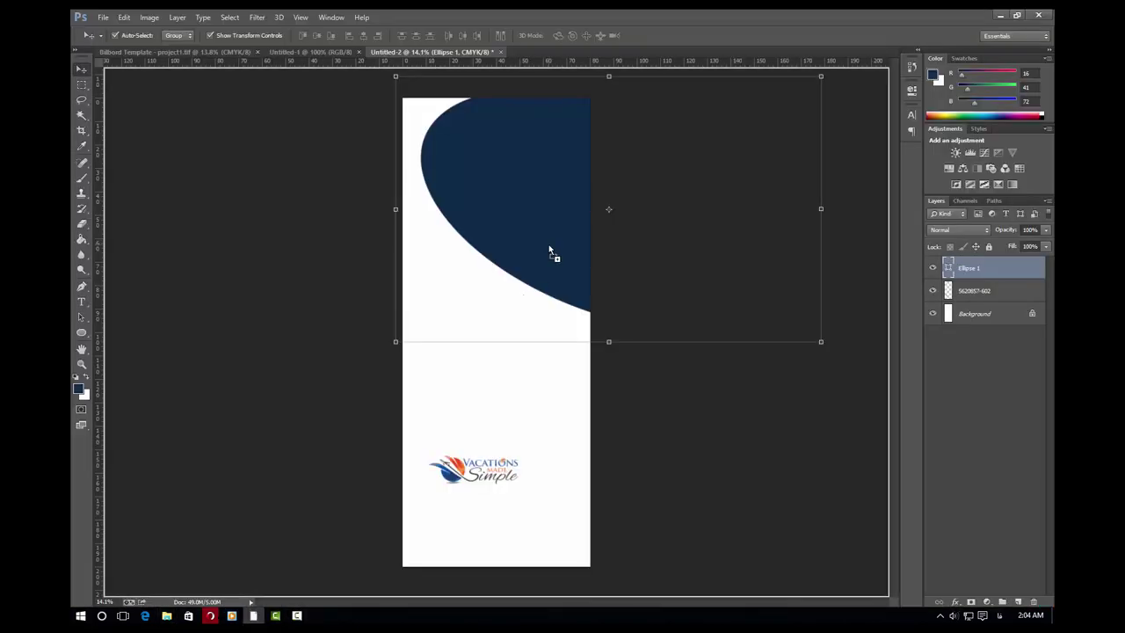
{"action": "left_click_drag", "start_coordinate": [252, 615], "coordinate": [548, 244]}
Clip the hikers photo into the ellipse and enlarge it to fill the curve
{"action": "left_click_drag", "start_coordinate": [532, 309], "coordinate": [642, 249]}
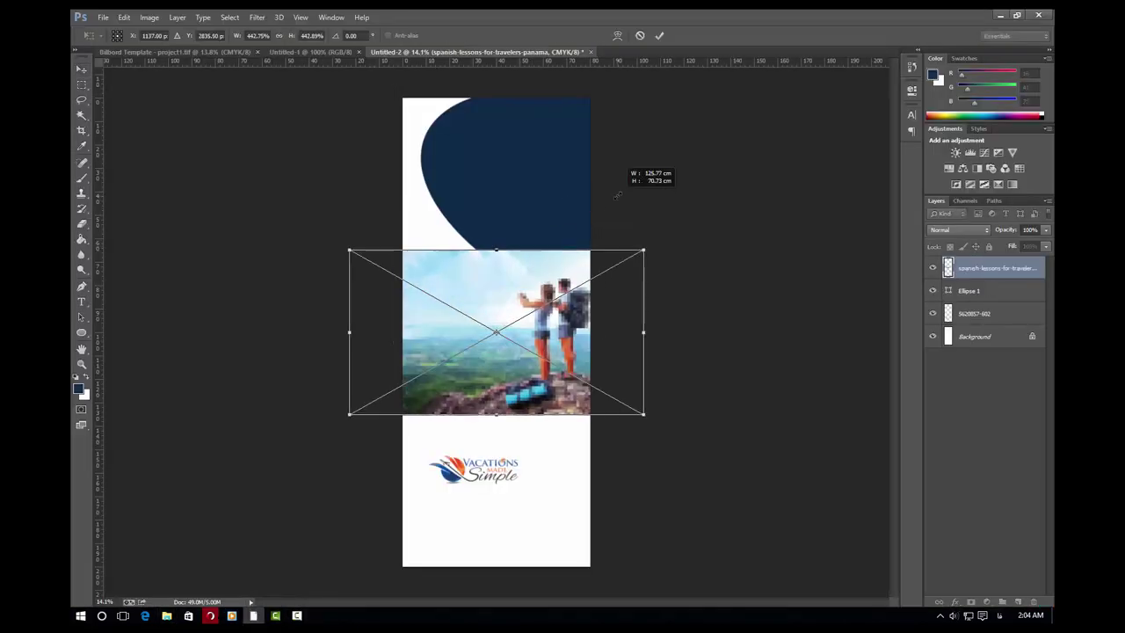
{"action": "left_click_drag", "start_coordinate": [492, 369], "coordinate": [498, 196]}
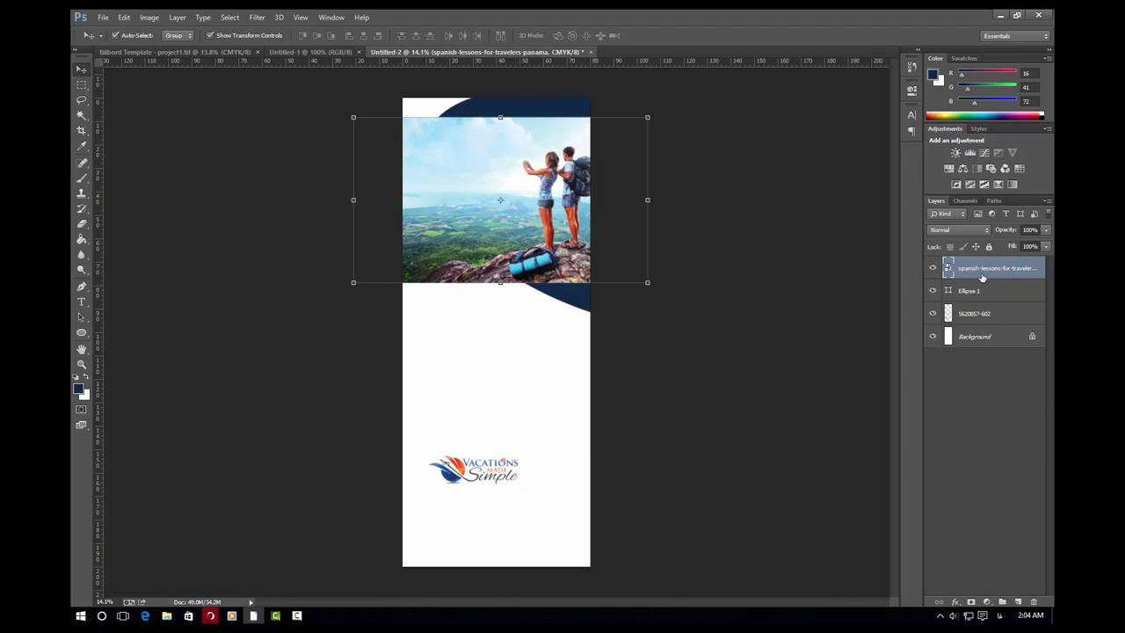
{"action": "right_click", "coordinate": [982, 274]}
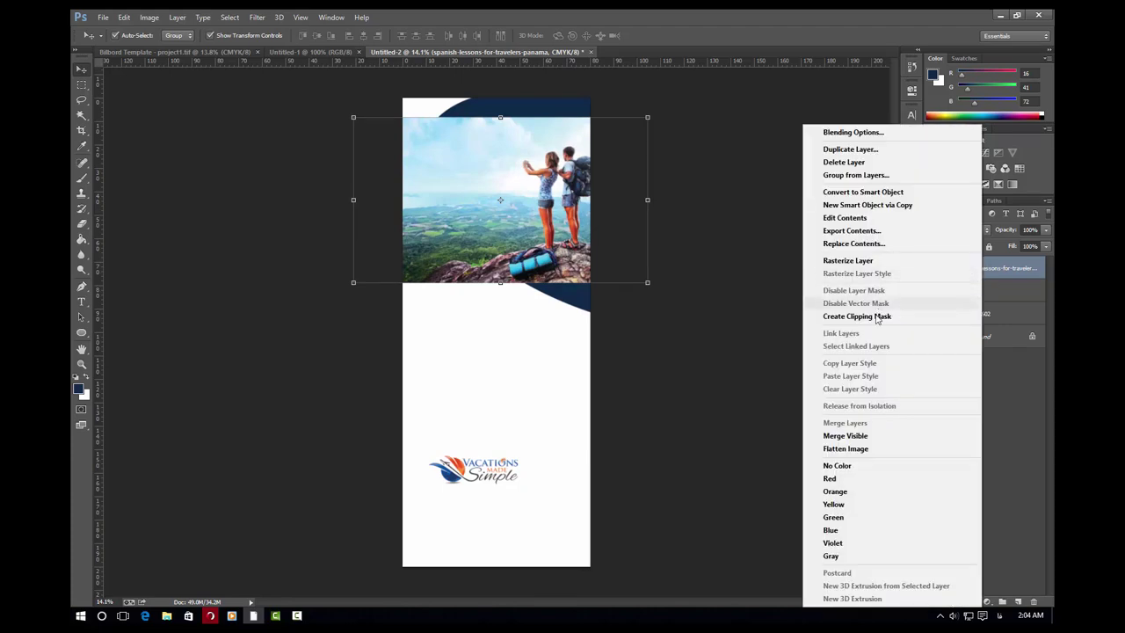
{"action": "left_click", "coordinate": [949, 317]}
{"action": "left_click_drag", "start_coordinate": [515, 212], "coordinate": [488, 213]}
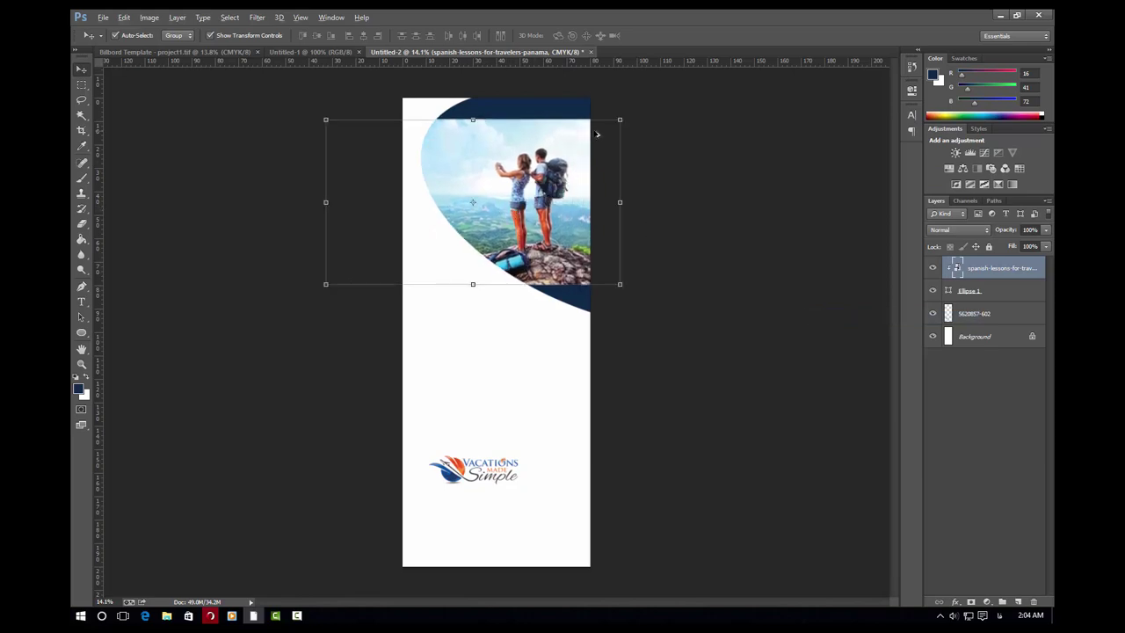
{"action": "mouse_move", "coordinate": [621, 117]}
{"action": "left_mouse_down"}
{"action": "mouse_move", "coordinate": [672, 87]}
{"action": "mouse_move", "coordinate": [645, 98]}
{"action": "left_mouse_up"}
{"action": "left_click", "coordinate": [660, 36]}
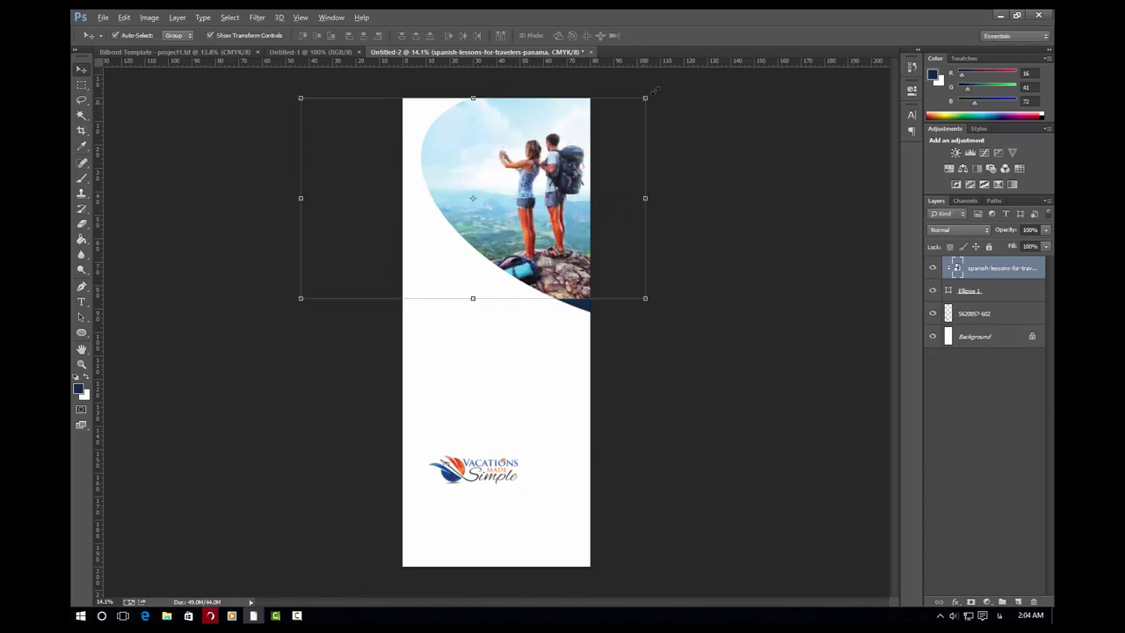
{"action": "left_click_drag", "start_coordinate": [654, 89], "coordinate": [676, 77]}
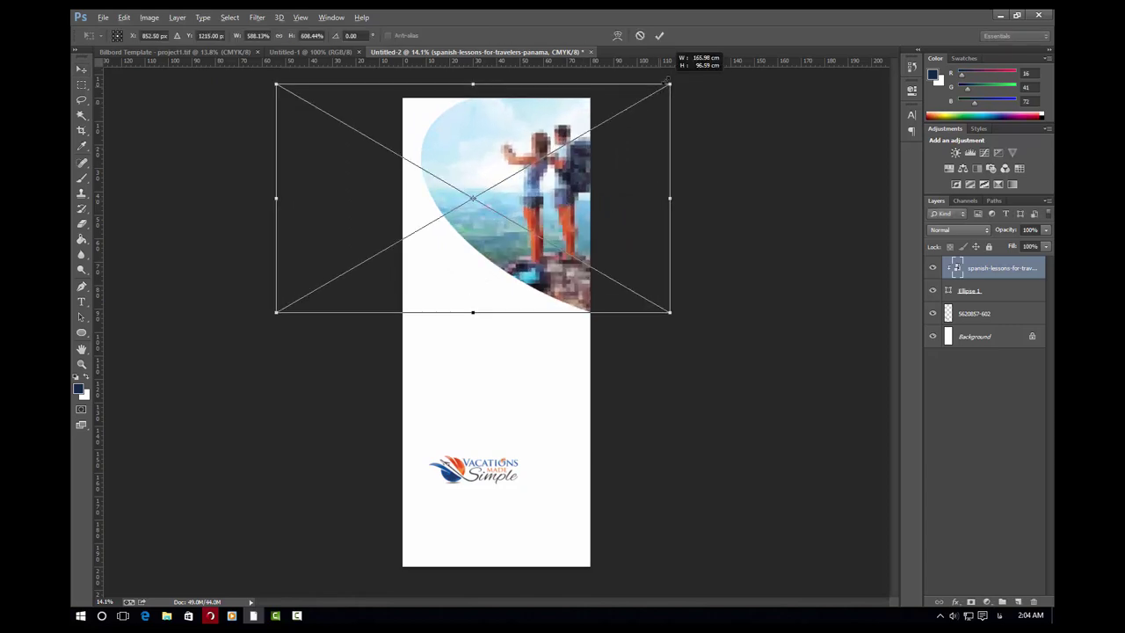
{"action": "left_click", "coordinate": [659, 36]}
{"action": "mouse_move", "coordinate": [549, 211]}
{"action": "left_mouse_down"}
{"action": "mouse_move", "coordinate": [528, 213]}
{"action": "mouse_move", "coordinate": [537, 218]}
{"action": "left_mouse_up"}
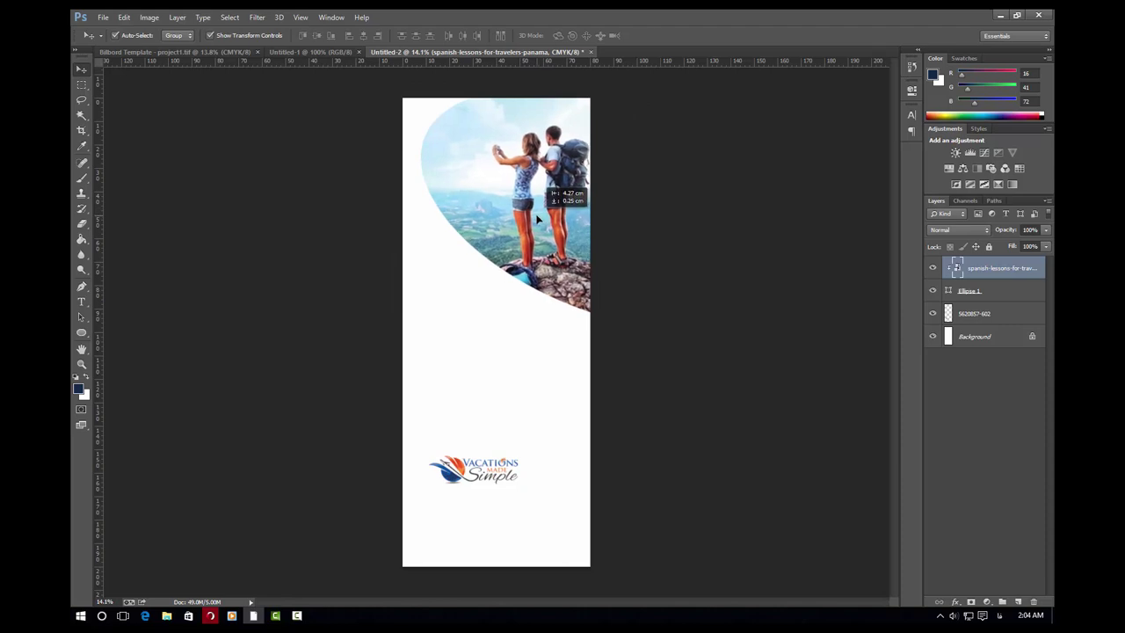
Merge the photo and Ellipse 1 layers into a single layer
{"action": "key", "text": "ctrl+t"}
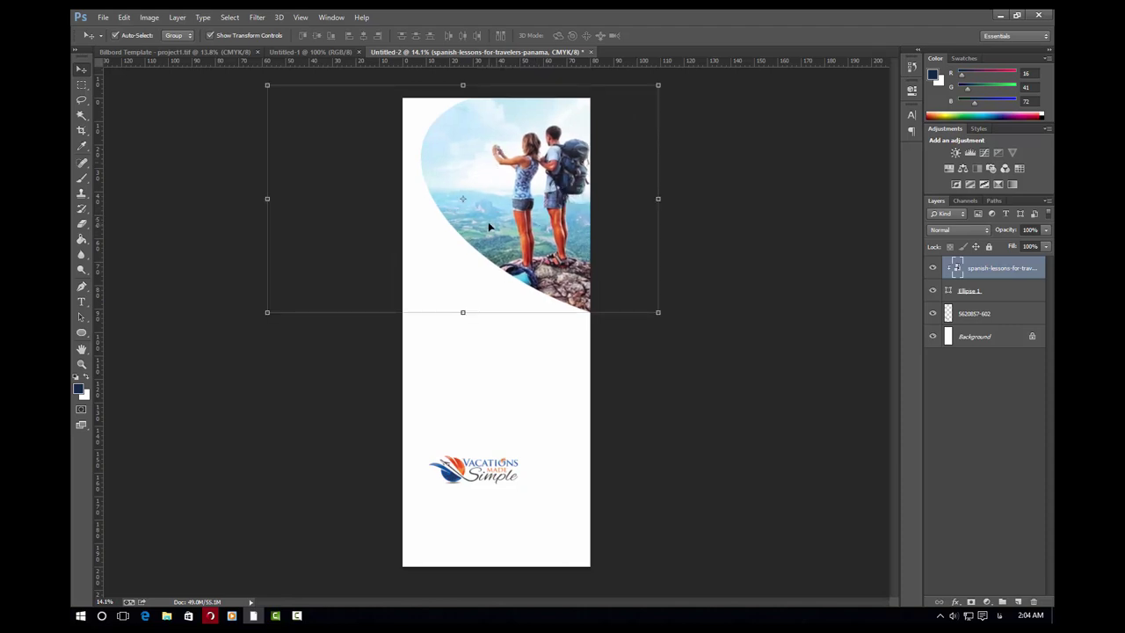
{"action": "left_click", "coordinate": [1004, 289], "text": "ctrl"}
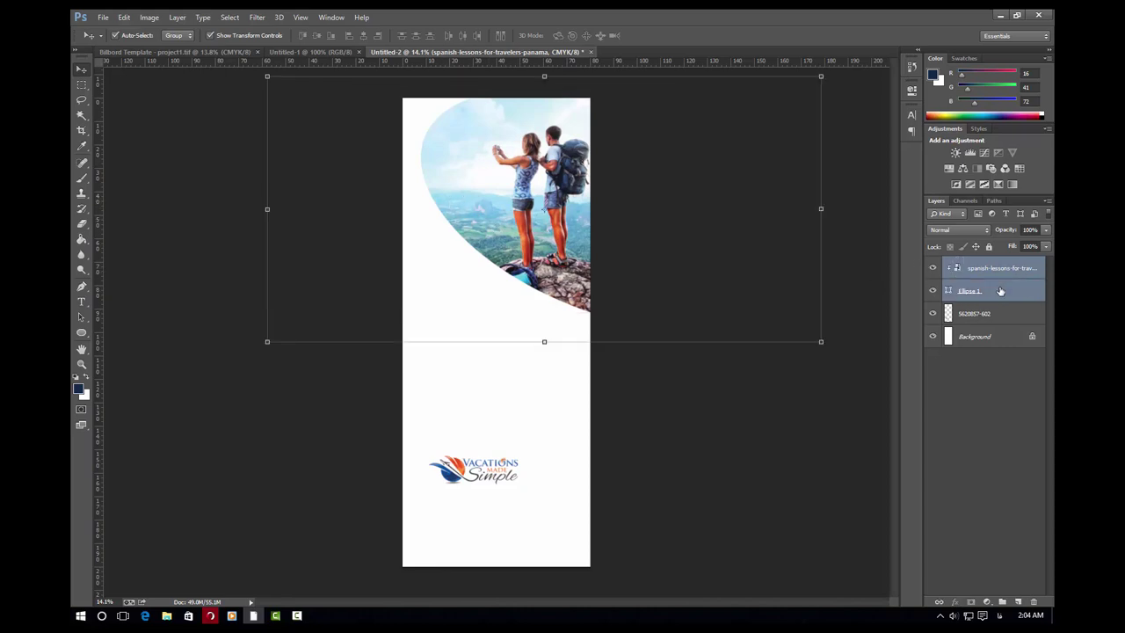
{"action": "right_click", "coordinate": [999, 290]}
{"action": "left_click", "coordinate": [760, 284]}
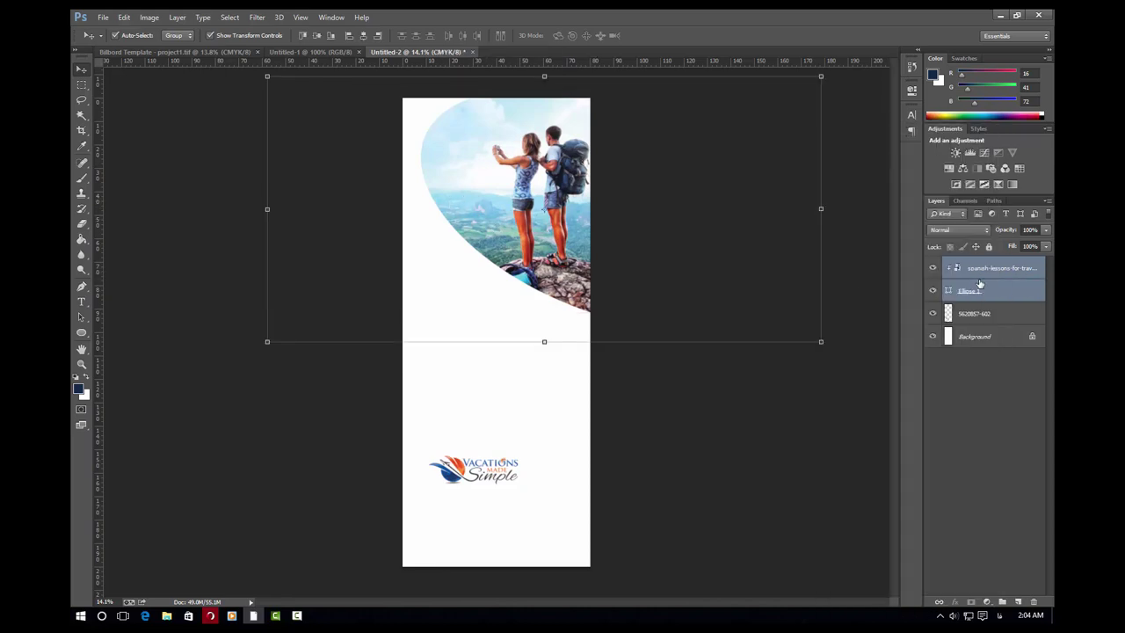
{"action": "right_click", "coordinate": [979, 288]}
{"action": "left_click", "coordinate": [843, 423]}
Alt-drag a copy of the curved photo layer and set it slightly lower
{"action": "left_click_drag", "start_coordinate": [507, 189], "coordinate": [495, 281]}
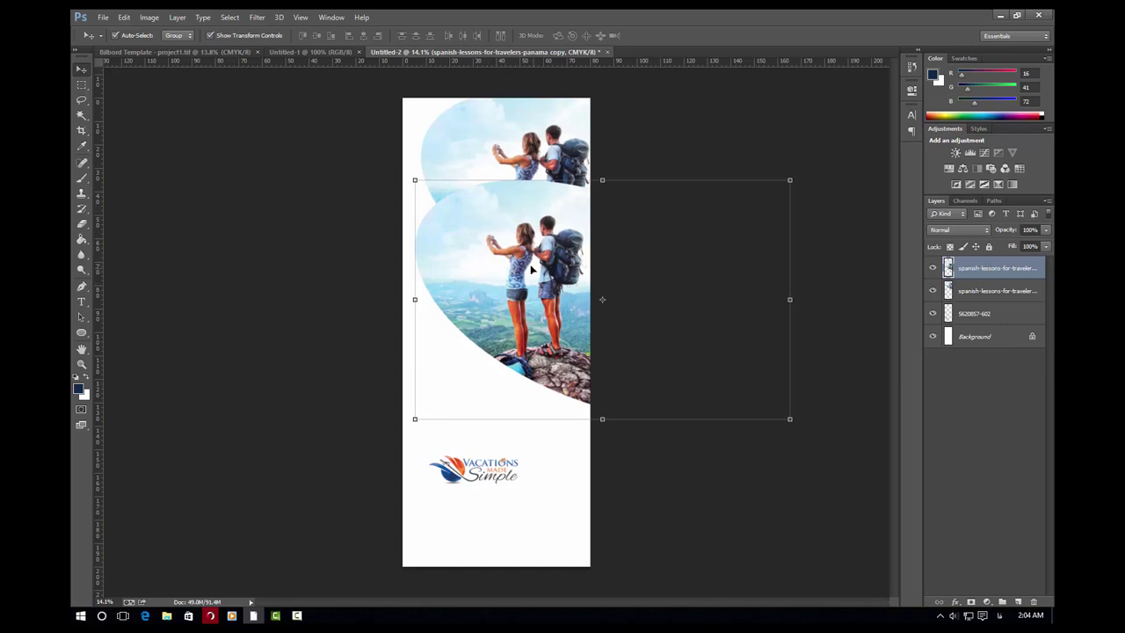
{"action": "left_click_drag", "start_coordinate": [481, 293], "coordinate": [481, 200]}
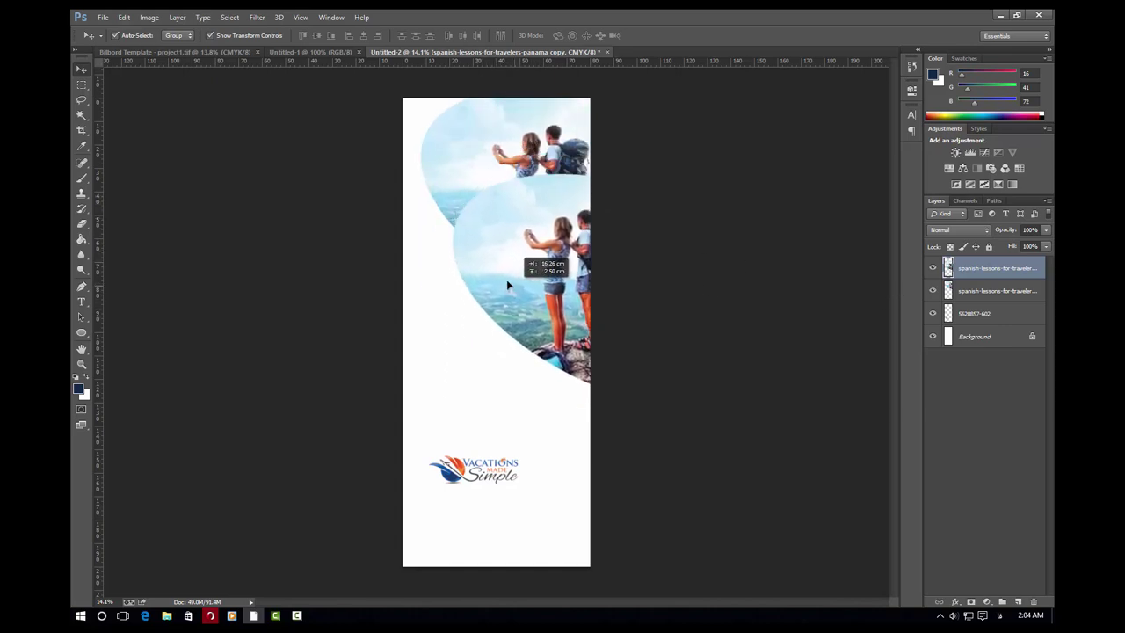
{"action": "left_click_drag", "start_coordinate": [481, 200], "coordinate": [495, 245]}
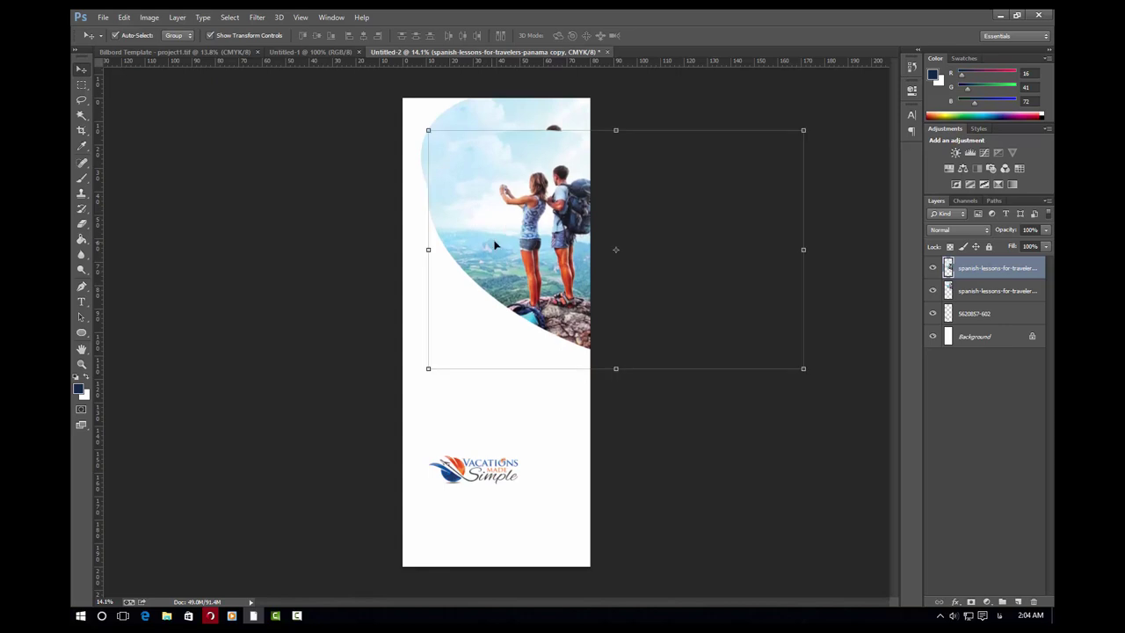
Give the copy a Color Overlay of the logo's blue, #0651a0
{"action": "double_click", "coordinate": [948, 268]}
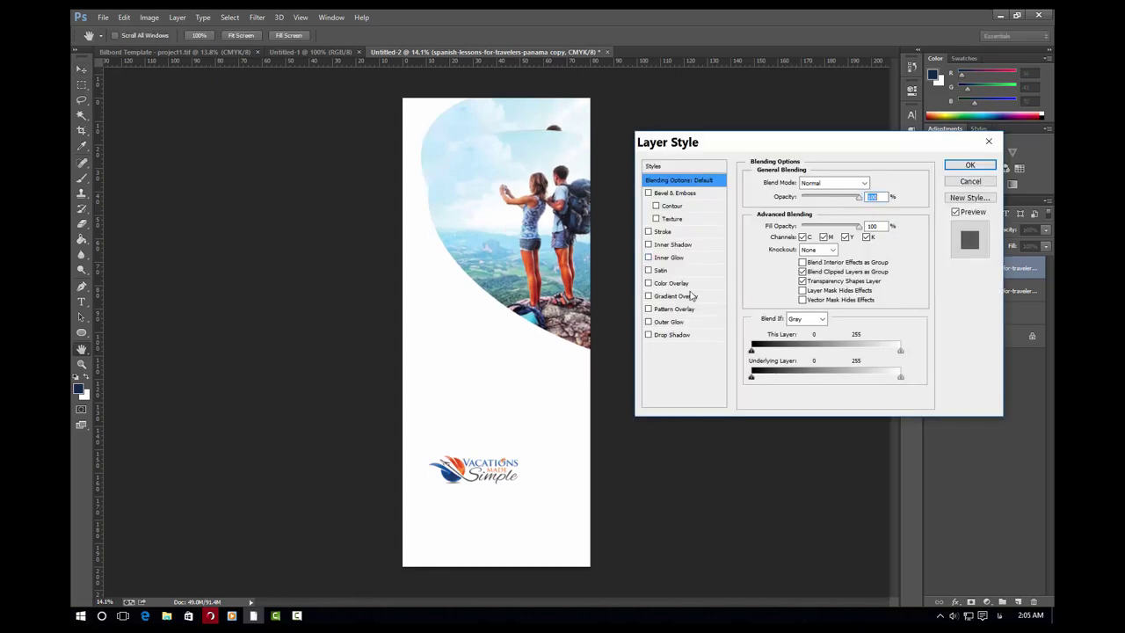
{"action": "left_click", "coordinate": [677, 283]}
{"action": "left_click", "coordinate": [873, 183]}
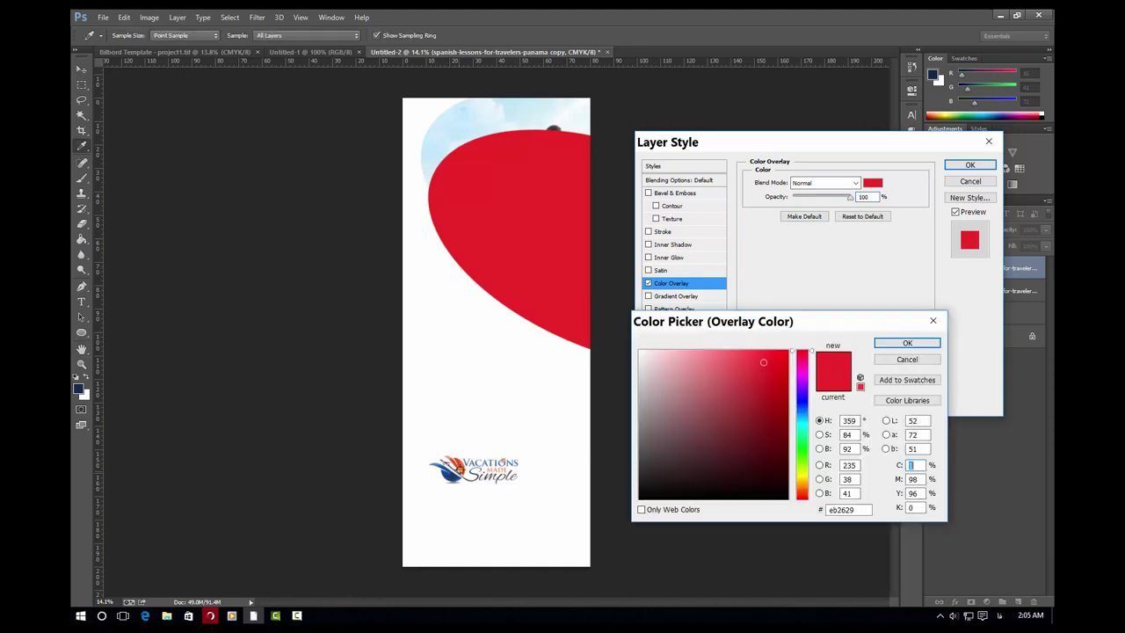
{"action": "left_click", "coordinate": [470, 473]}
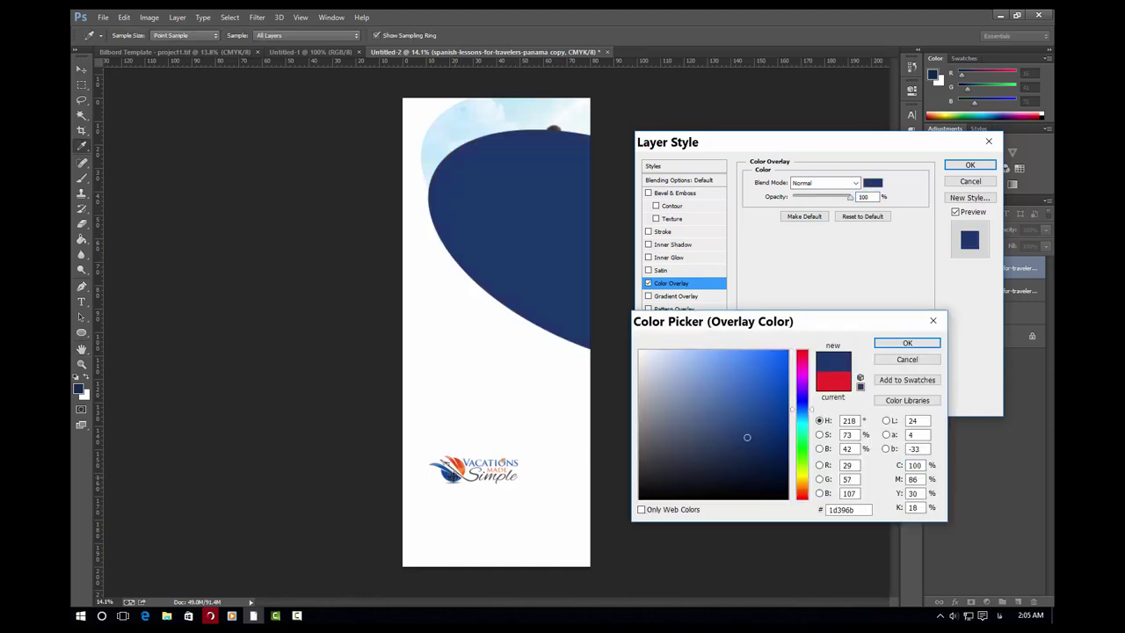
{"action": "left_click", "coordinate": [444, 467]}
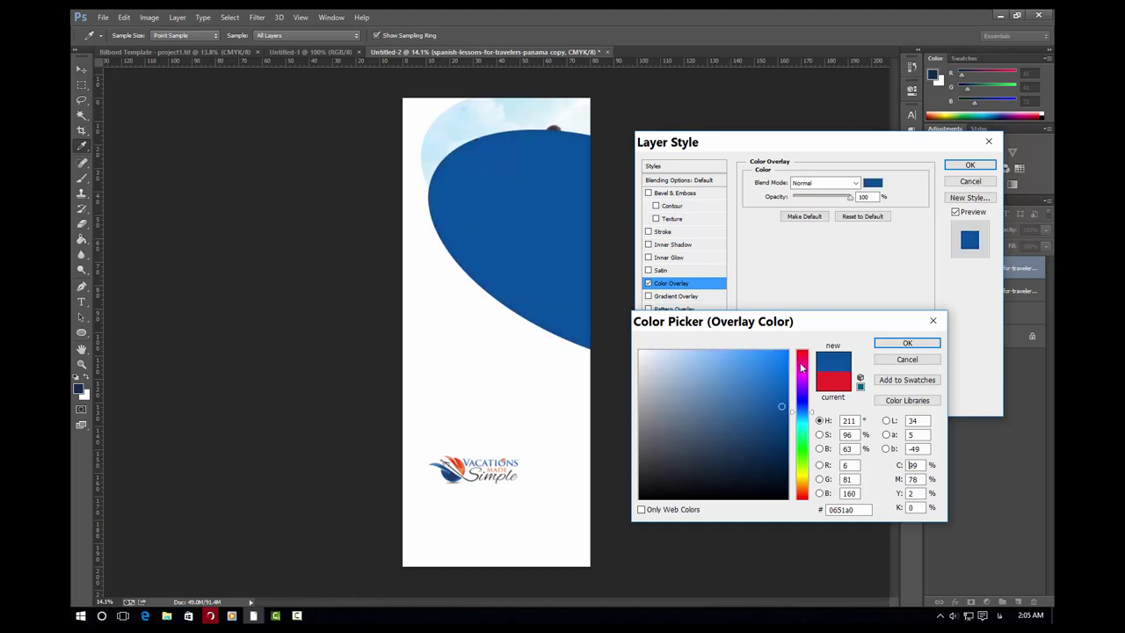
{"action": "left_click", "coordinate": [906, 343]}
Put the blue copy behind the photo layer and stretch it slightly taller and rightward
{"action": "left_click", "coordinate": [970, 165]}
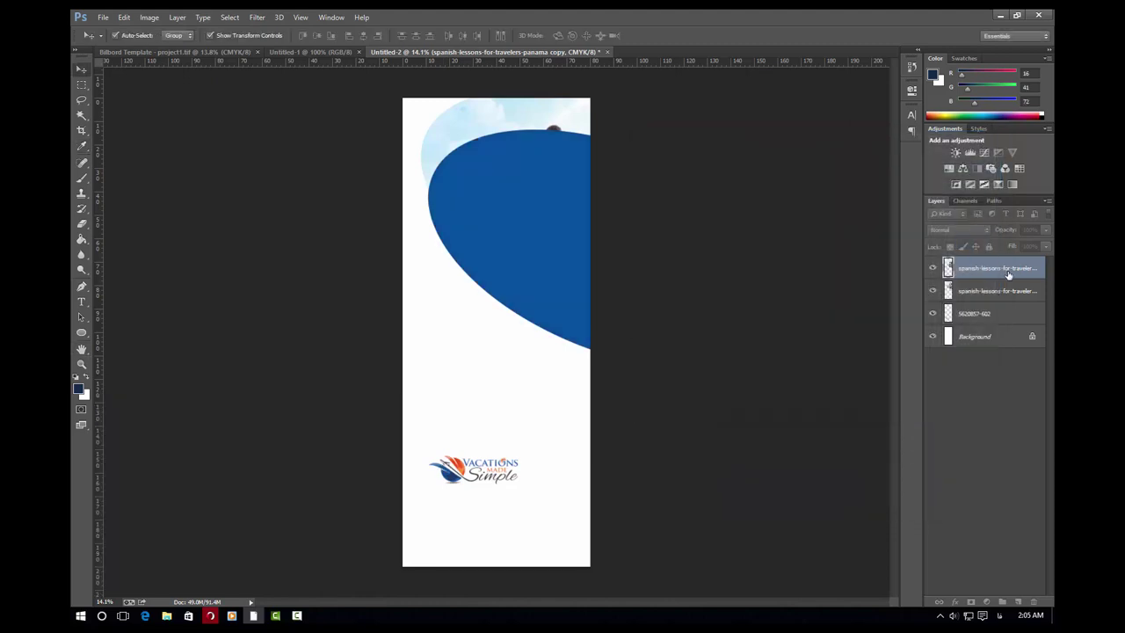
{"action": "left_click_drag", "start_coordinate": [1008, 275], "coordinate": [993, 303]}
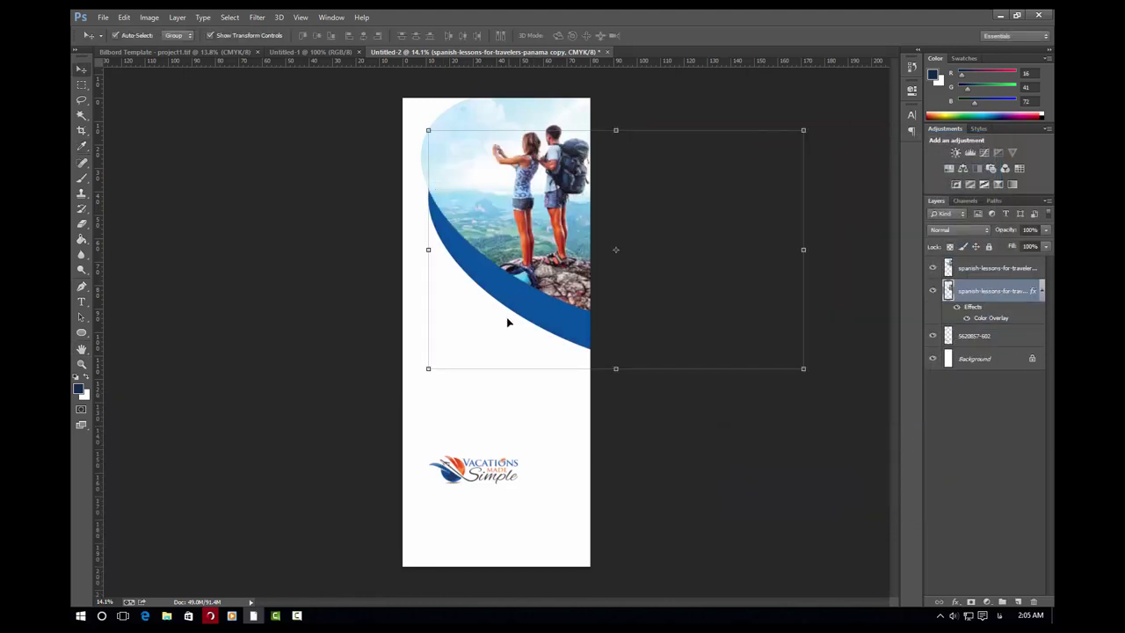
{"action": "left_click_drag", "start_coordinate": [529, 309], "coordinate": [510, 274]}
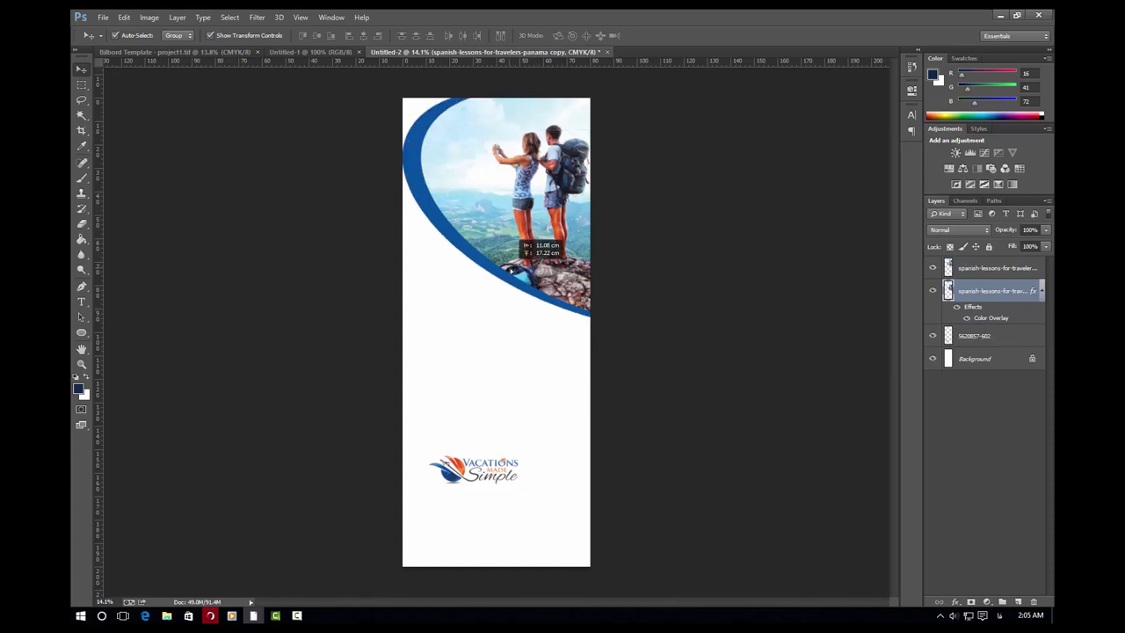
{"action": "key", "text": "ctrl+t"}
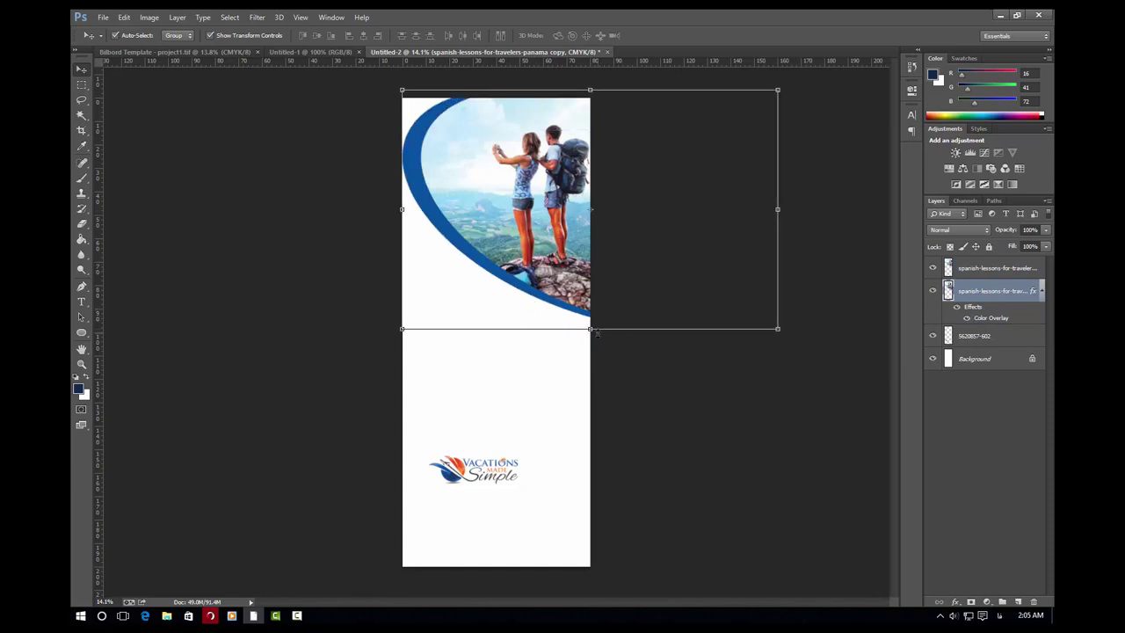
{"action": "left_click_drag", "start_coordinate": [590, 326], "coordinate": [598, 352]}
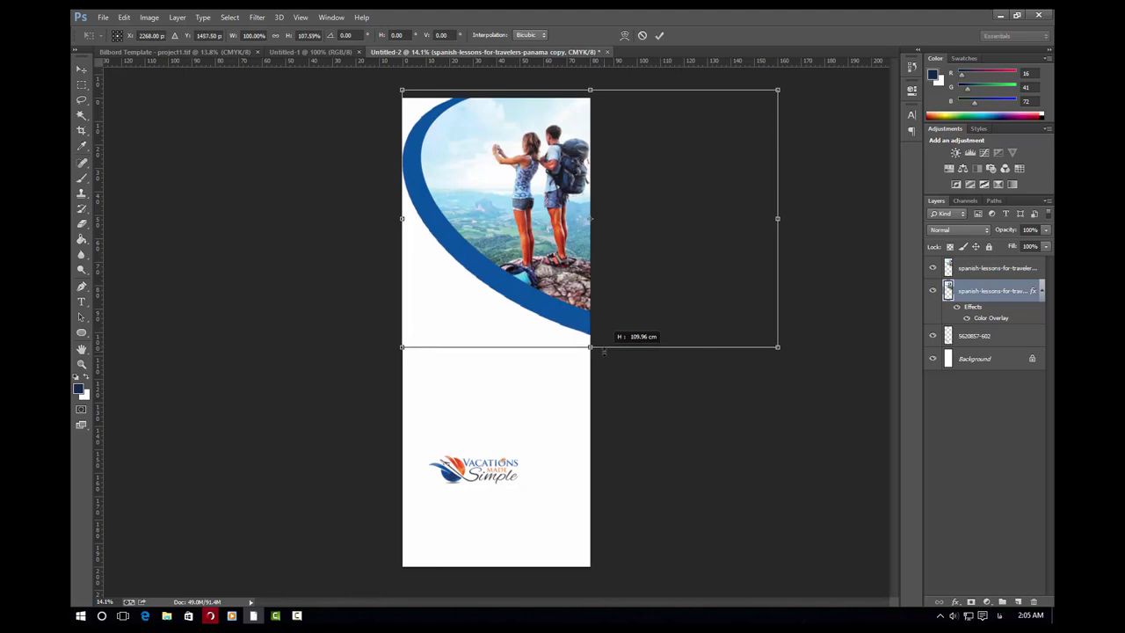
{"action": "left_click_drag", "start_coordinate": [509, 302], "coordinate": [514, 302]}
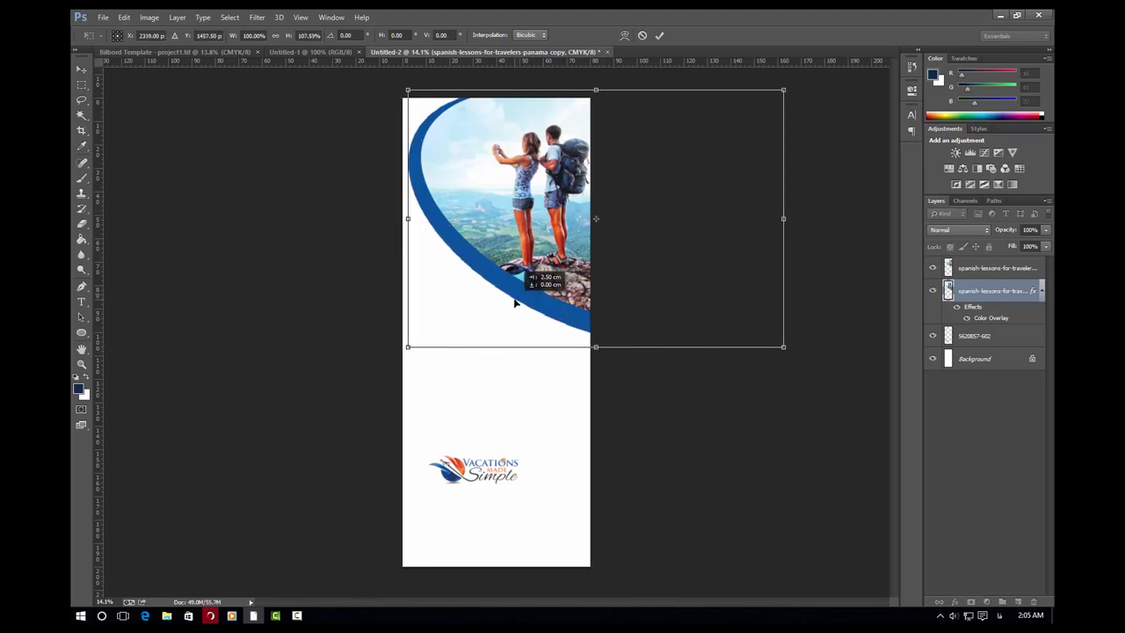
{"action": "left_click", "coordinate": [660, 37]}
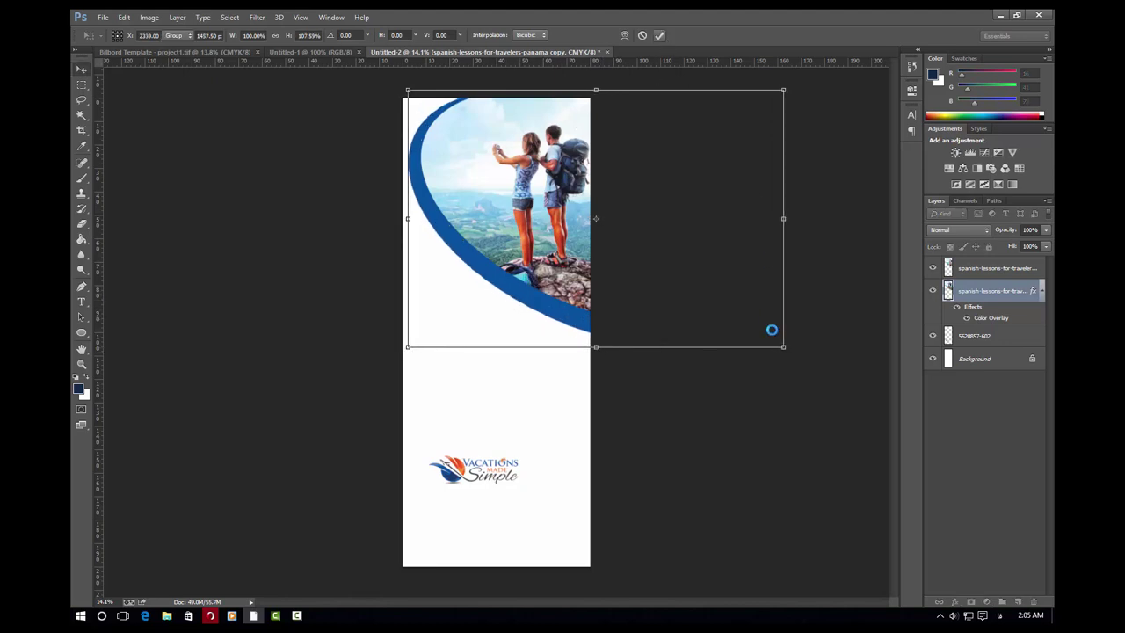
Duplicate the blue swoosh and move the copy lower on the banner
{"action": "left_click", "coordinate": [555, 320]}
{"action": "left_click_drag", "start_coordinate": [563, 349], "coordinate": [568, 535]}
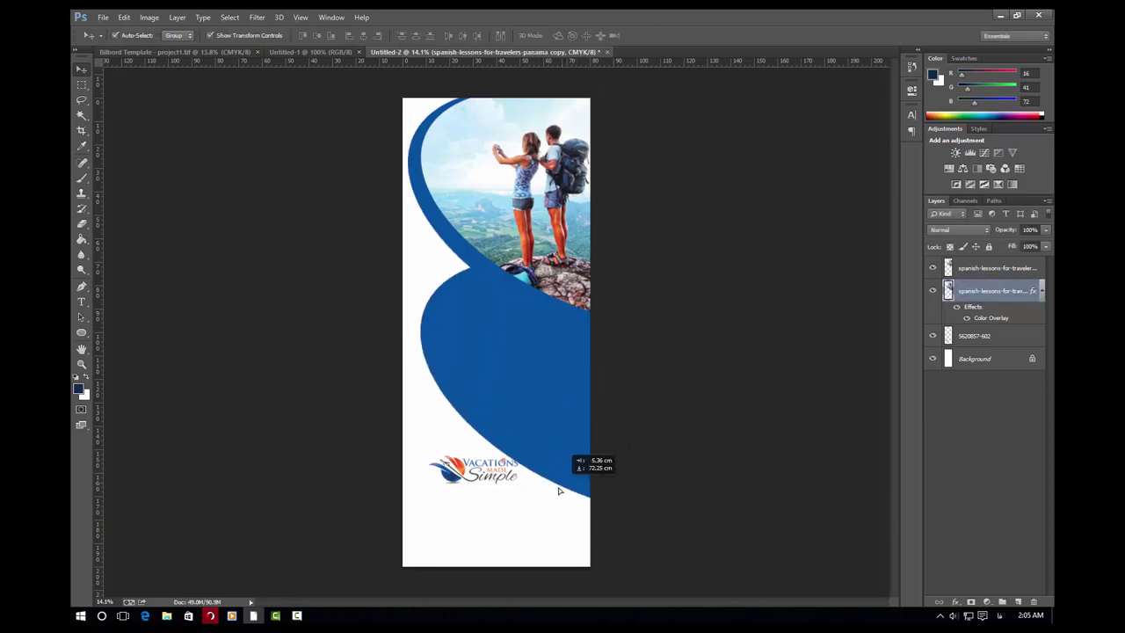
{"action": "left_click_drag", "start_coordinate": [469, 406], "coordinate": [528, 396]}
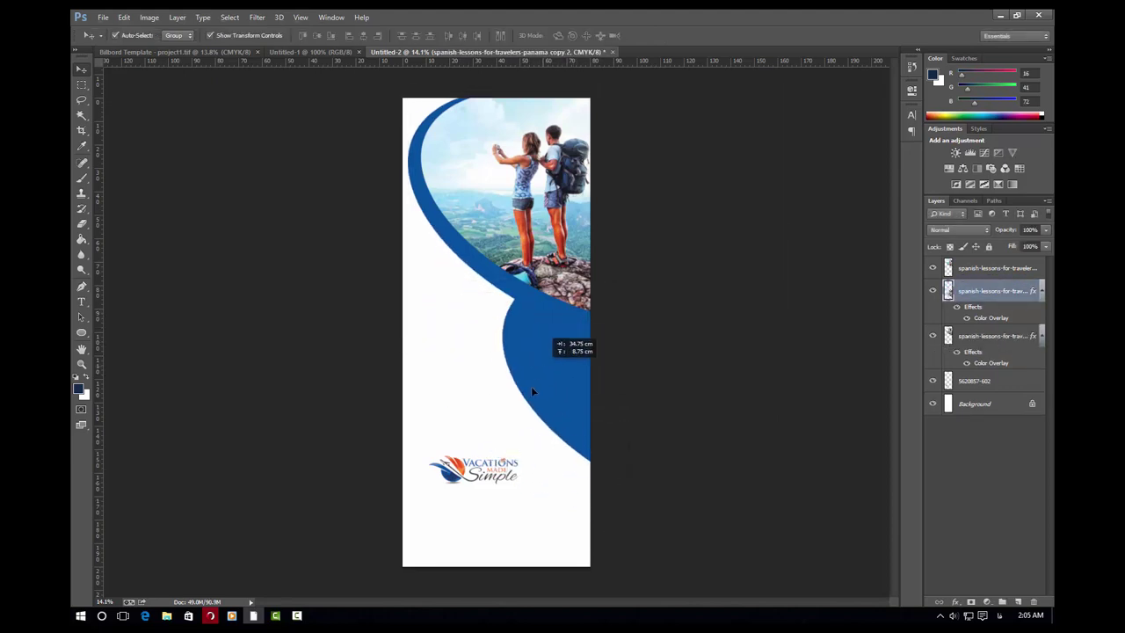
Change the copy's Color Overlay to a lighter sky blue, #0898e3
{"action": "double_click", "coordinate": [951, 297]}
{"action": "left_click", "coordinate": [670, 283]}
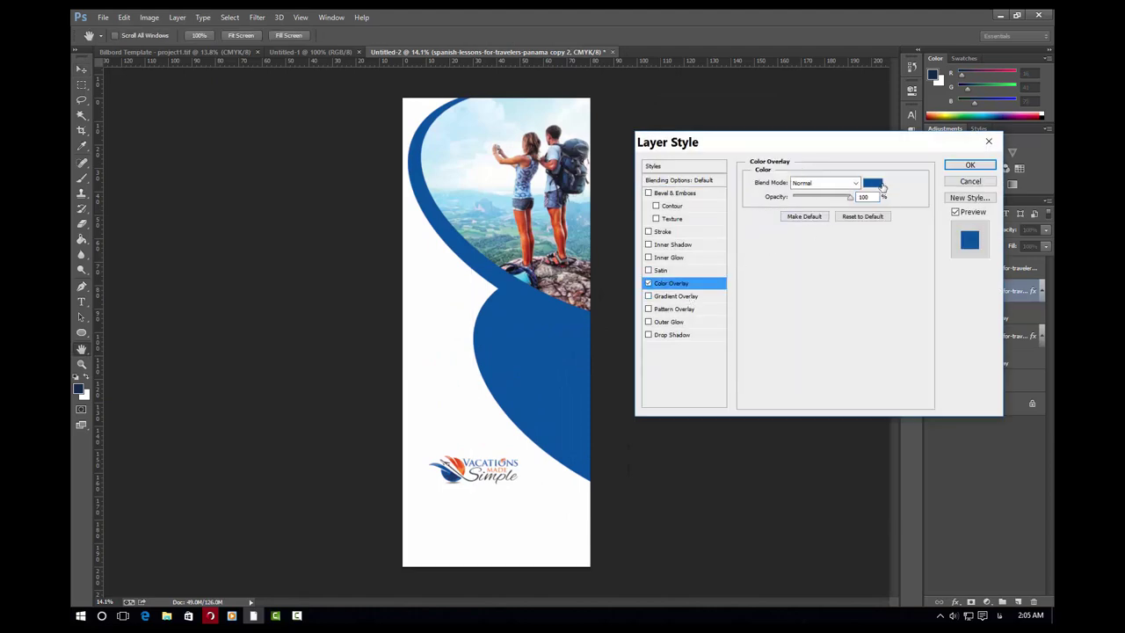
{"action": "left_click", "coordinate": [873, 182]}
{"action": "left_click", "coordinate": [572, 414]}
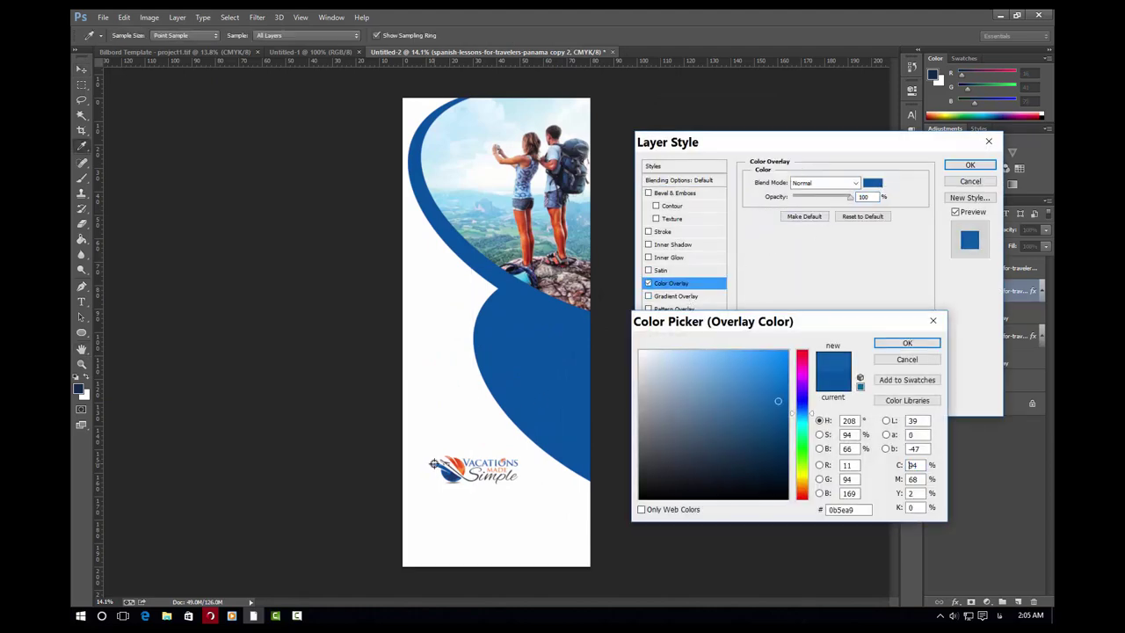
{"action": "left_click", "coordinate": [756, 368]}
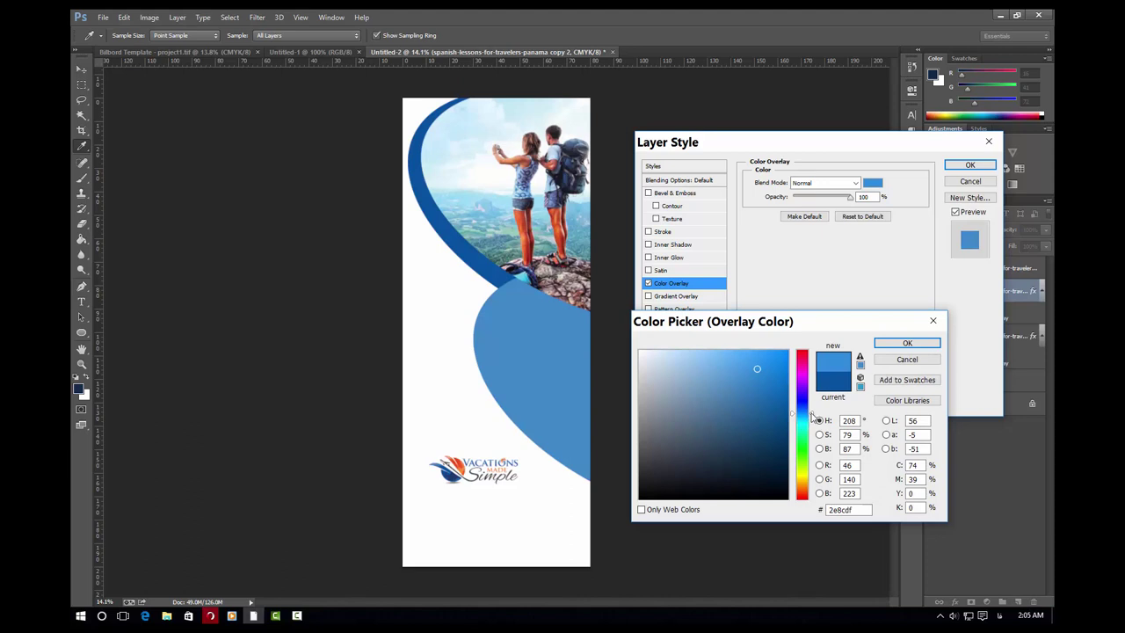
{"action": "left_click_drag", "start_coordinate": [811, 413], "coordinate": [811, 418]}
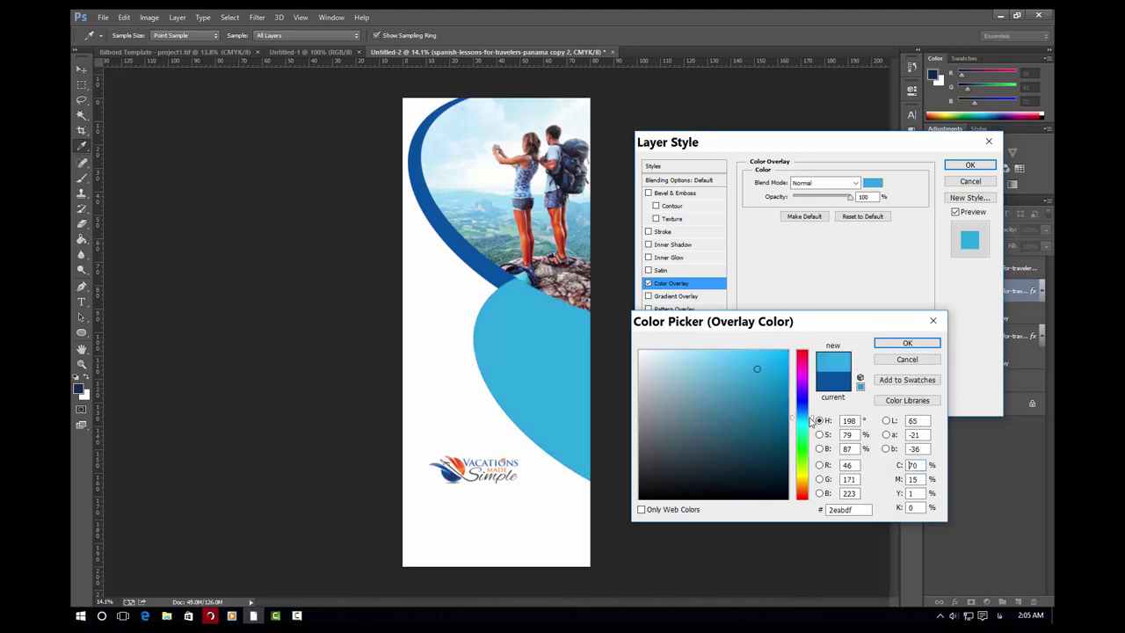
{"action": "left_click", "coordinate": [470, 259]}
{"action": "left_click", "coordinate": [761, 354]}
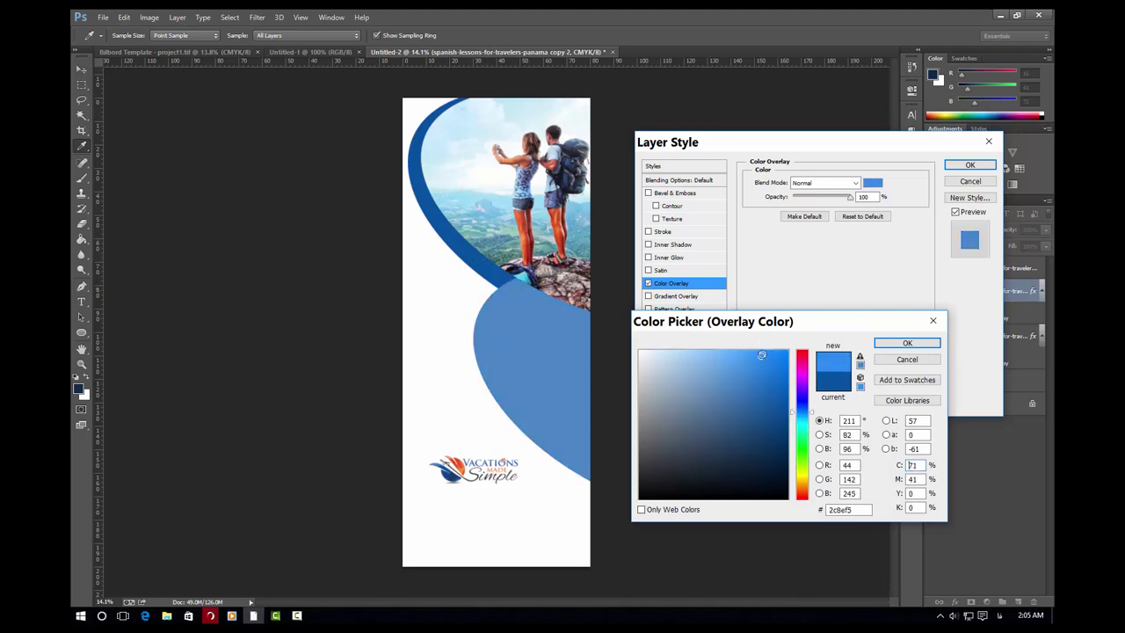
{"action": "left_click_drag", "start_coordinate": [812, 413], "coordinate": [817, 420]}
{"action": "left_click", "coordinate": [779, 353]}
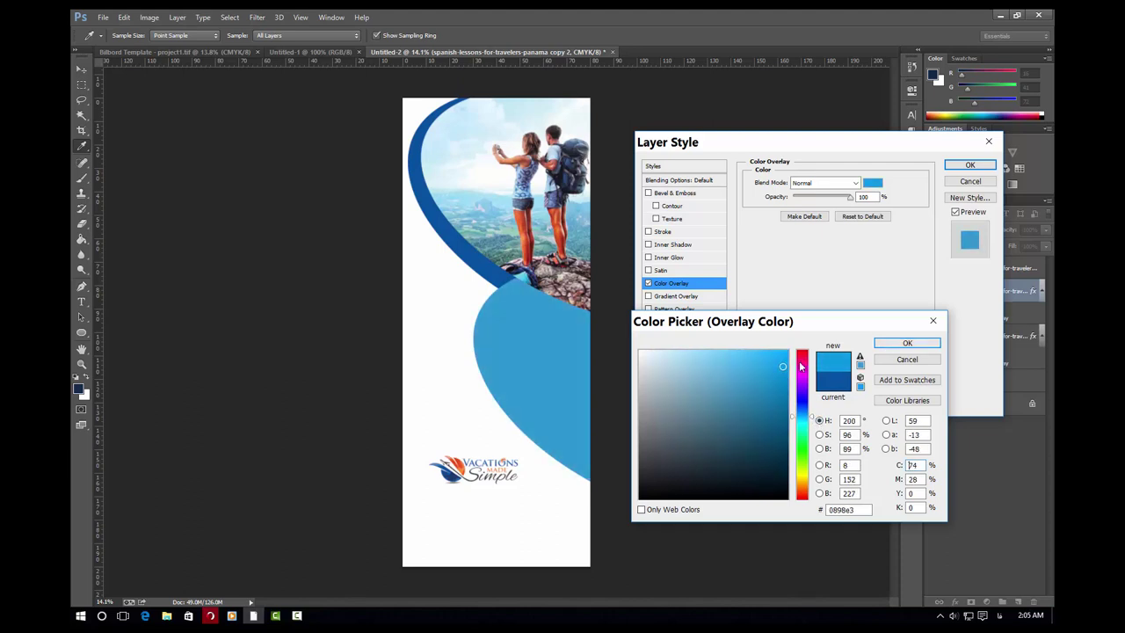
{"action": "left_click", "coordinate": [907, 343]}
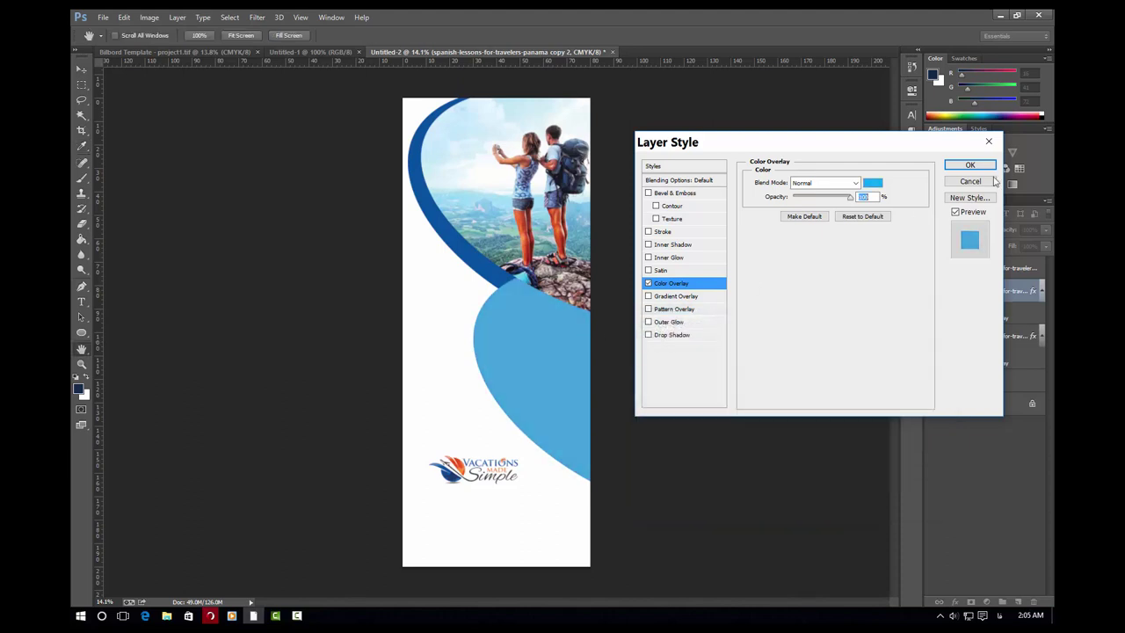
Move the light-blue swoosh up behind the top photo arc
{"action": "key", "text": "v"}
{"action": "left_click", "coordinate": [970, 165]}
{"action": "mouse_move", "coordinate": [502, 354]}
{"action": "left_mouse_down"}
{"action": "mouse_move", "coordinate": [443, 129]}
{"action": "mouse_move", "coordinate": [447, 164]}
{"action": "left_mouse_up"}
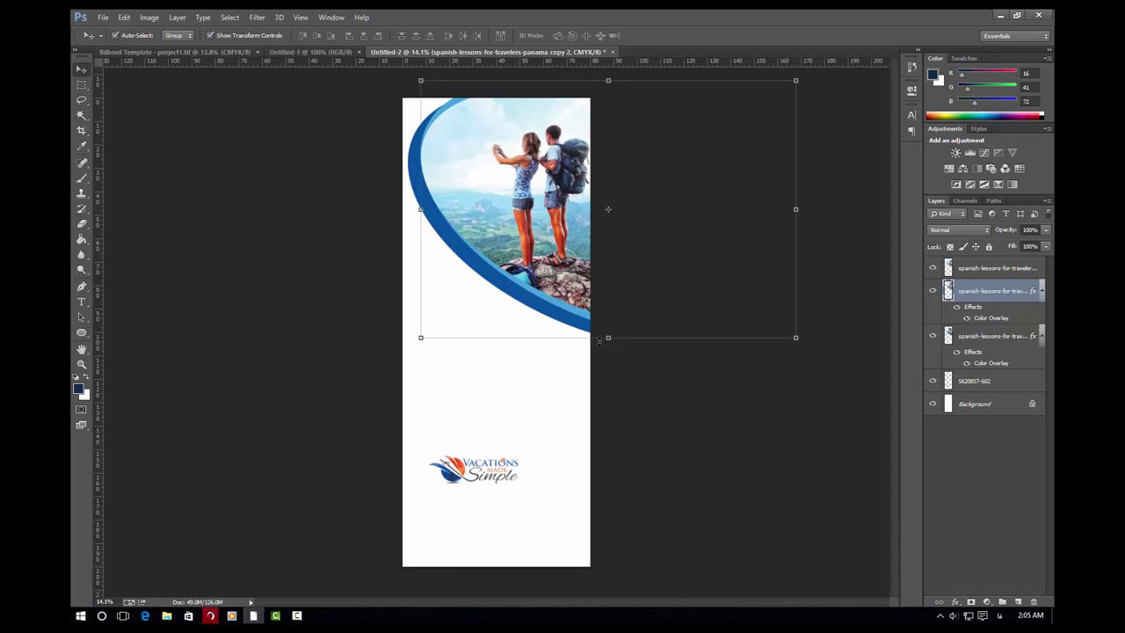
Resize the first swoosh copy to about 98% height, slightly narrowed from the right
{"action": "left_click_drag", "start_coordinate": [608, 339], "coordinate": [608, 348]}
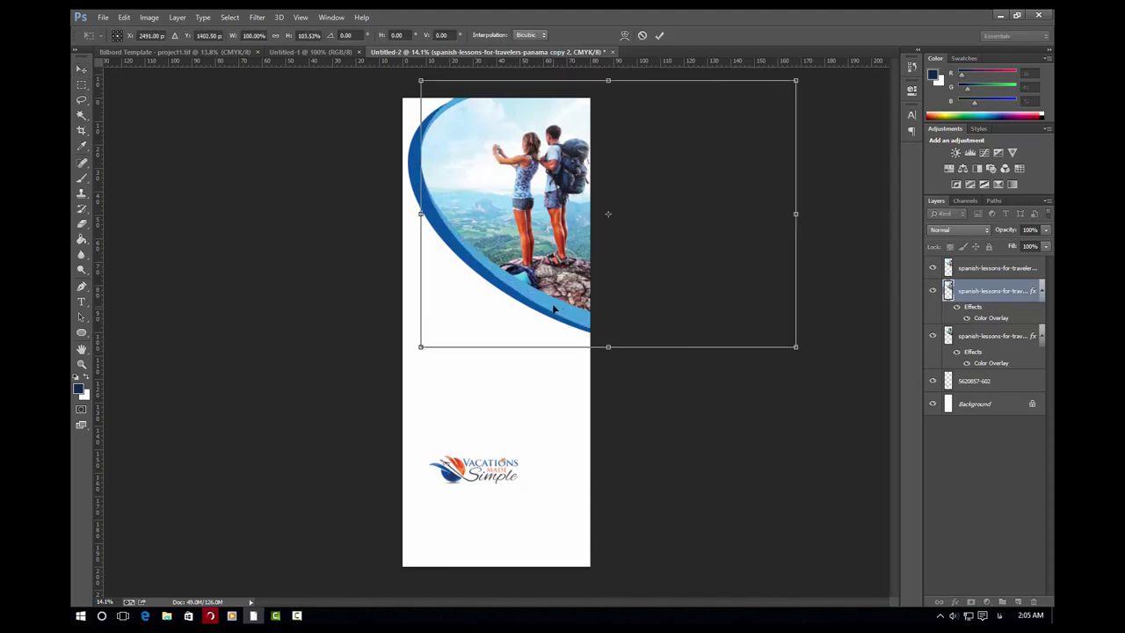
{"action": "left_click_drag", "start_coordinate": [553, 308], "coordinate": [553, 308]}
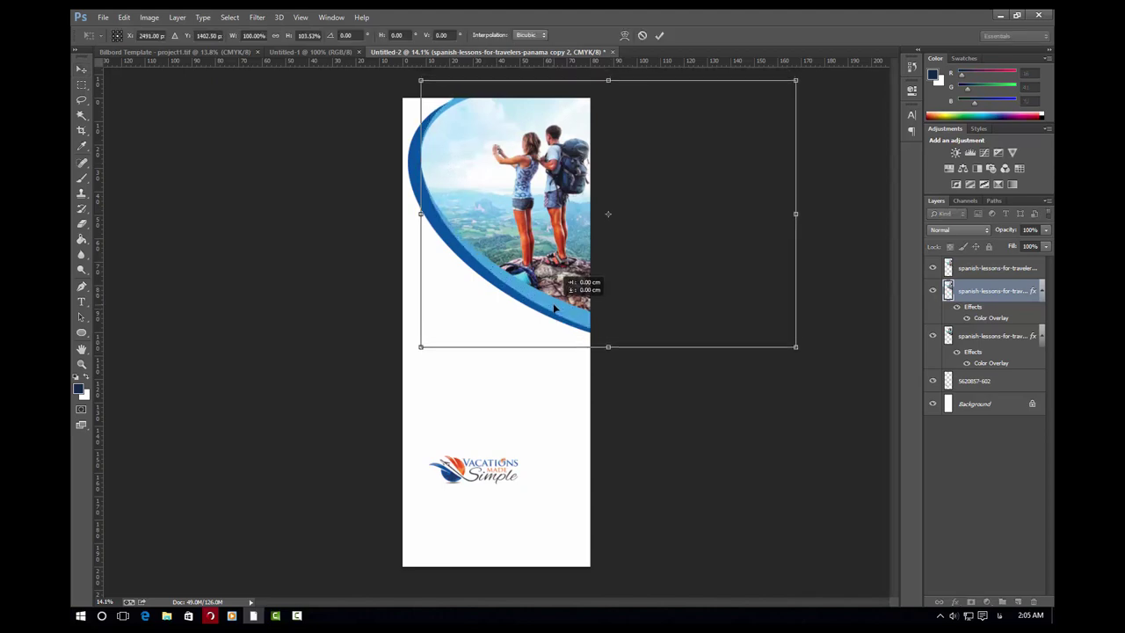
{"action": "left_click", "coordinate": [658, 35]}
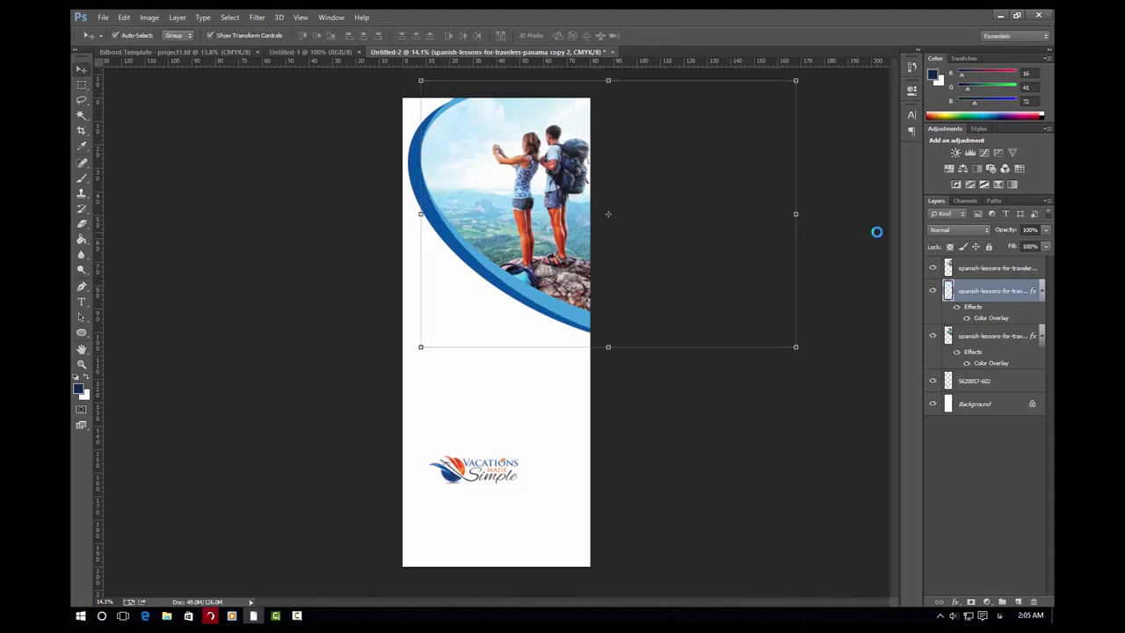
{"action": "left_click_drag", "start_coordinate": [606, 346], "coordinate": [607, 348]}
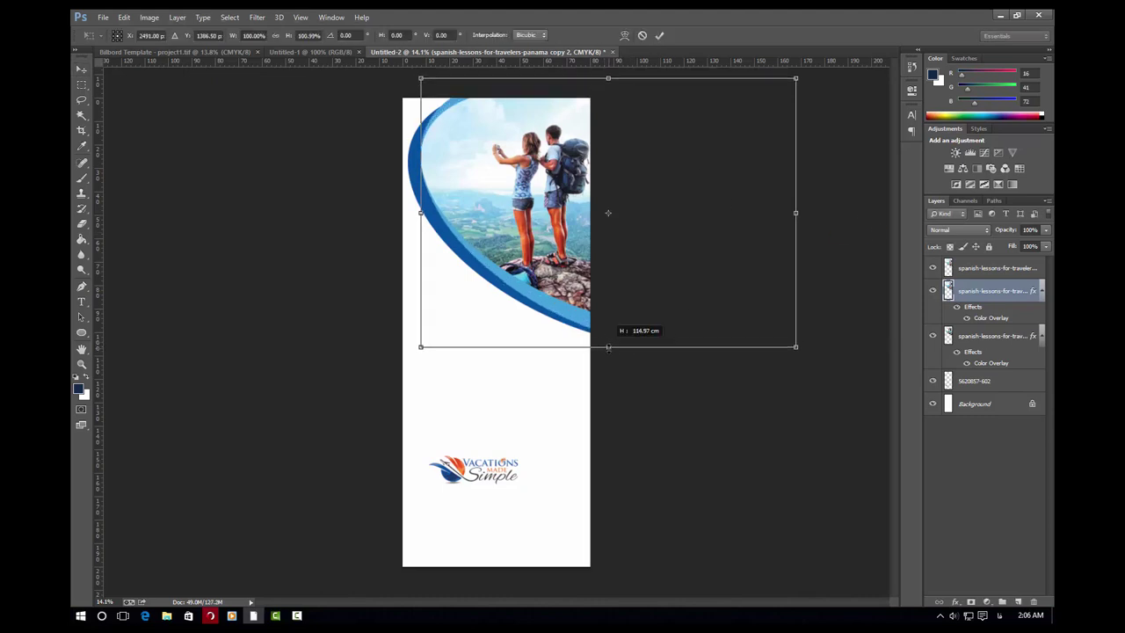
{"action": "left_click_drag", "start_coordinate": [607, 346], "coordinate": [608, 341]}
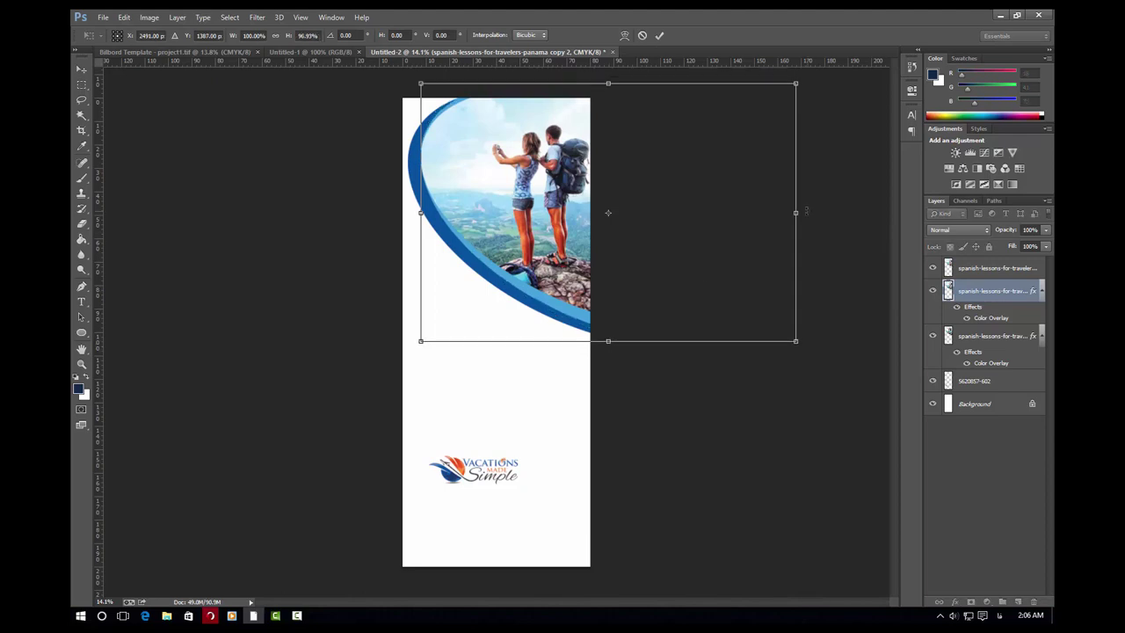
{"action": "mouse_move", "coordinate": [795, 212]}
{"action": "left_mouse_down"}
{"action": "mouse_move", "coordinate": [827, 209]}
{"action": "mouse_move", "coordinate": [790, 202]}
{"action": "left_mouse_up"}
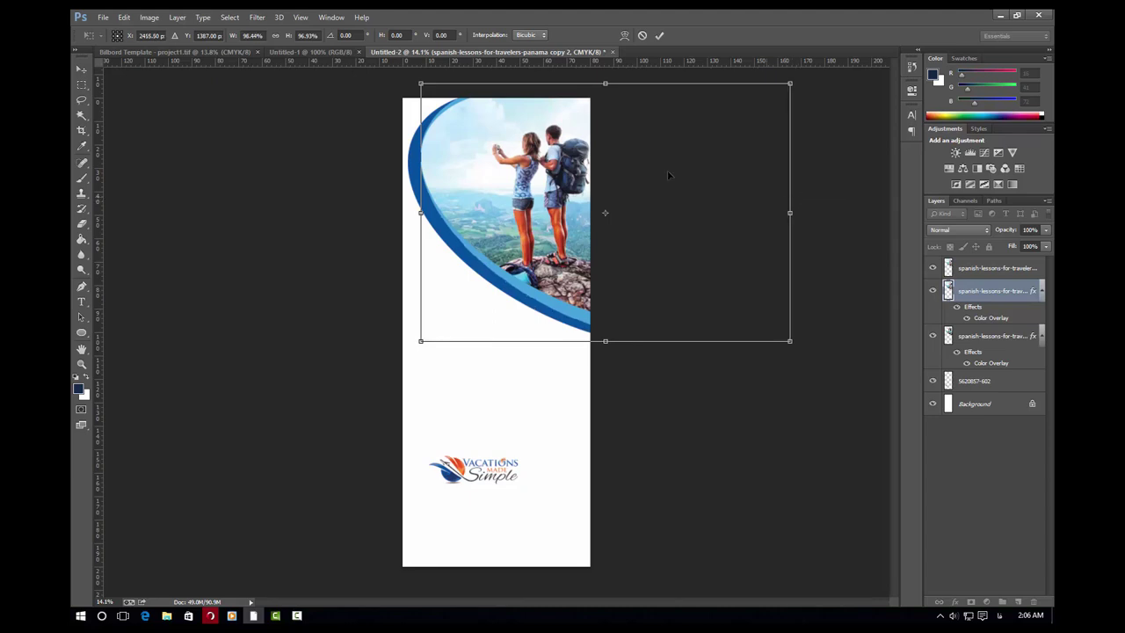
{"action": "left_click_drag", "start_coordinate": [602, 79], "coordinate": [596, 80]}
{"action": "left_click", "coordinate": [659, 35]}
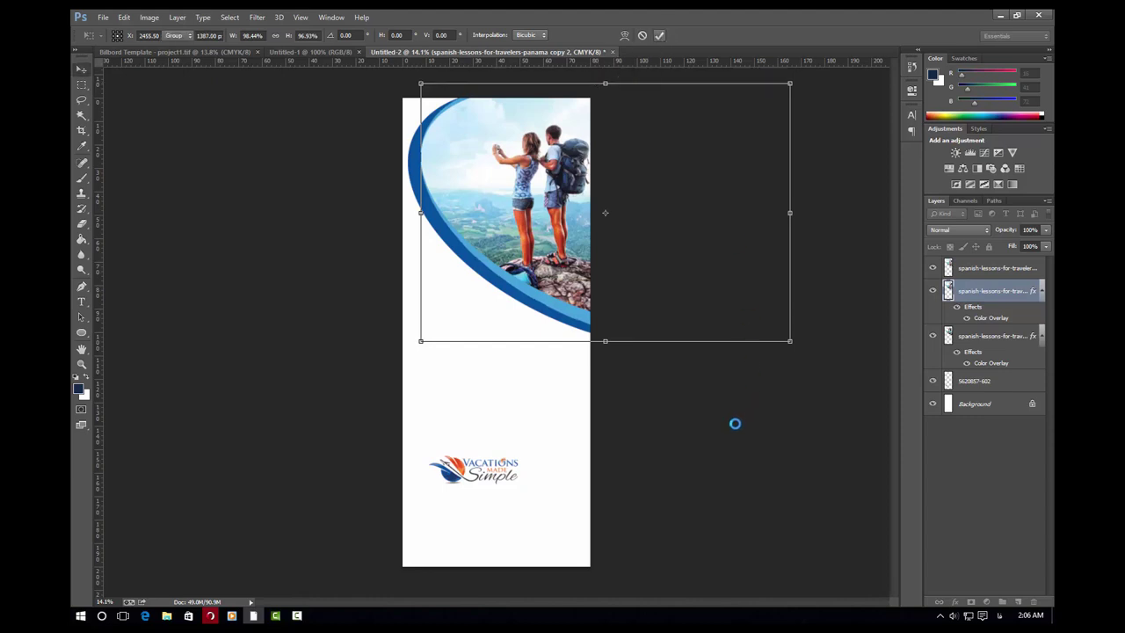
Stretch the other swoosh copy taller at the top and raise its bottom edge slightly
{"action": "left_click", "coordinate": [420, 179]}
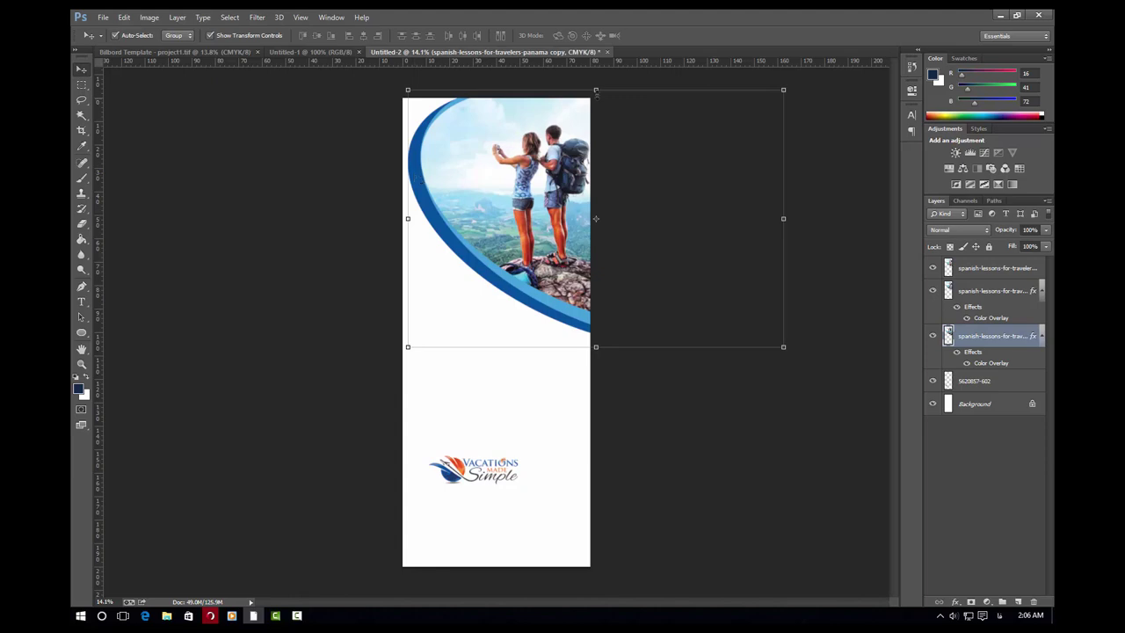
{"action": "left_click", "coordinate": [596, 89]}
{"action": "left_click_drag", "start_coordinate": [596, 88], "coordinate": [596, 82]}
{"action": "left_click", "coordinate": [664, 35]}
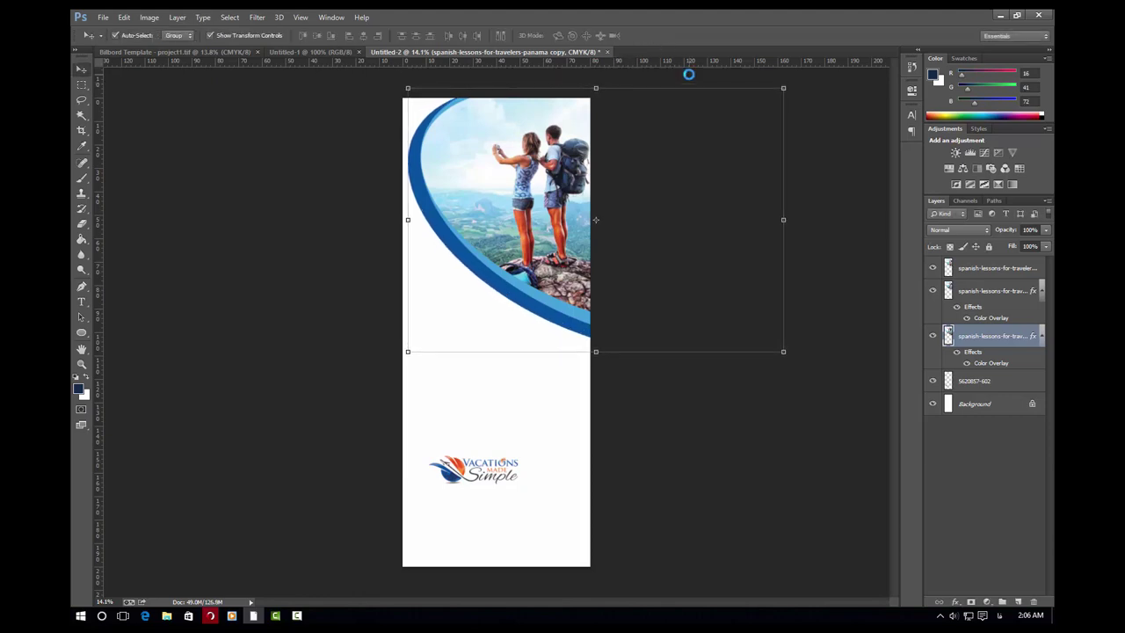
{"action": "left_click_drag", "start_coordinate": [595, 351], "coordinate": [596, 346]}
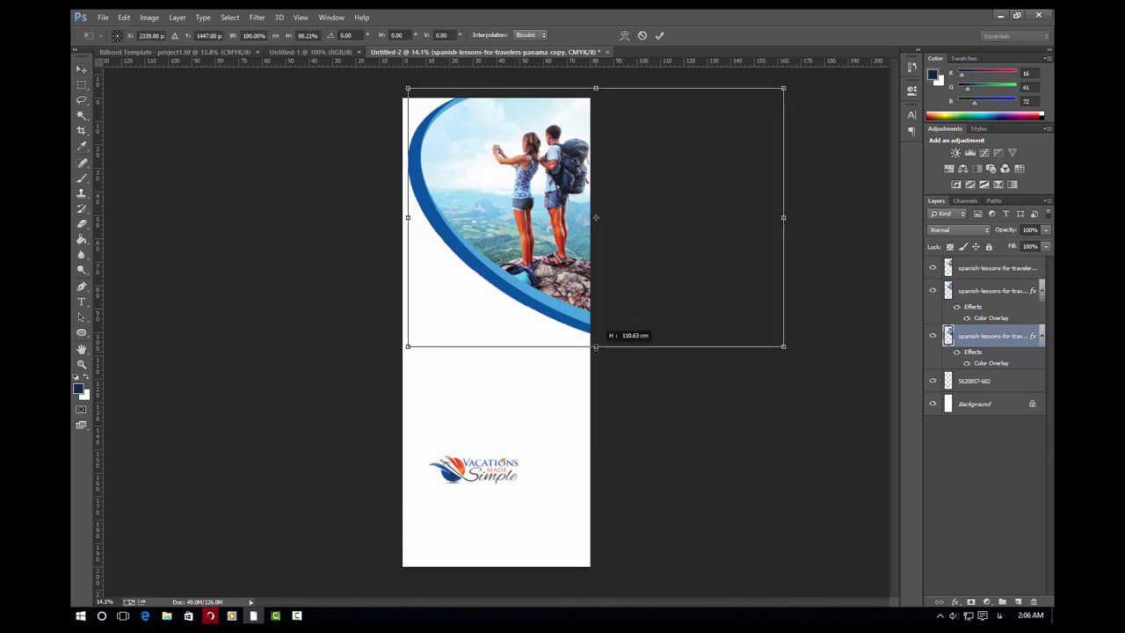
{"action": "left_click", "coordinate": [659, 35]}
{"action": "left_click", "coordinate": [543, 249]}
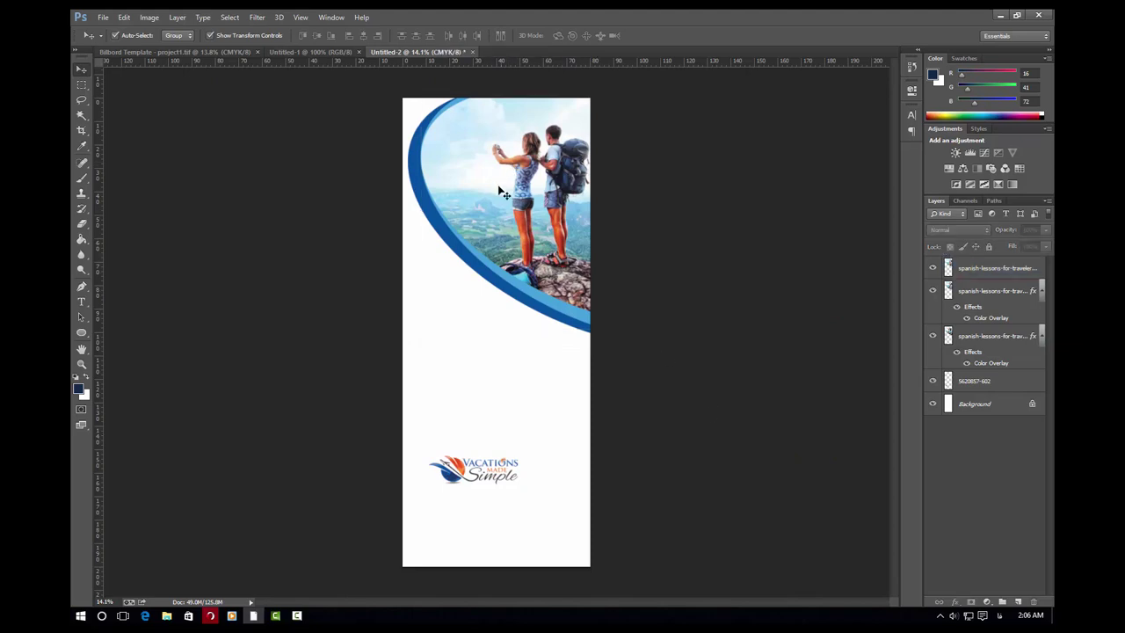
Move the light-blue second swoosh layer down on the banner
{"action": "scroll", "coordinate": [506, 264], "scroll_direction": "up", "scroll_amount": 1}
{"action": "scroll", "coordinate": [468, 224], "scroll_direction": "up", "scroll_amount": 1}
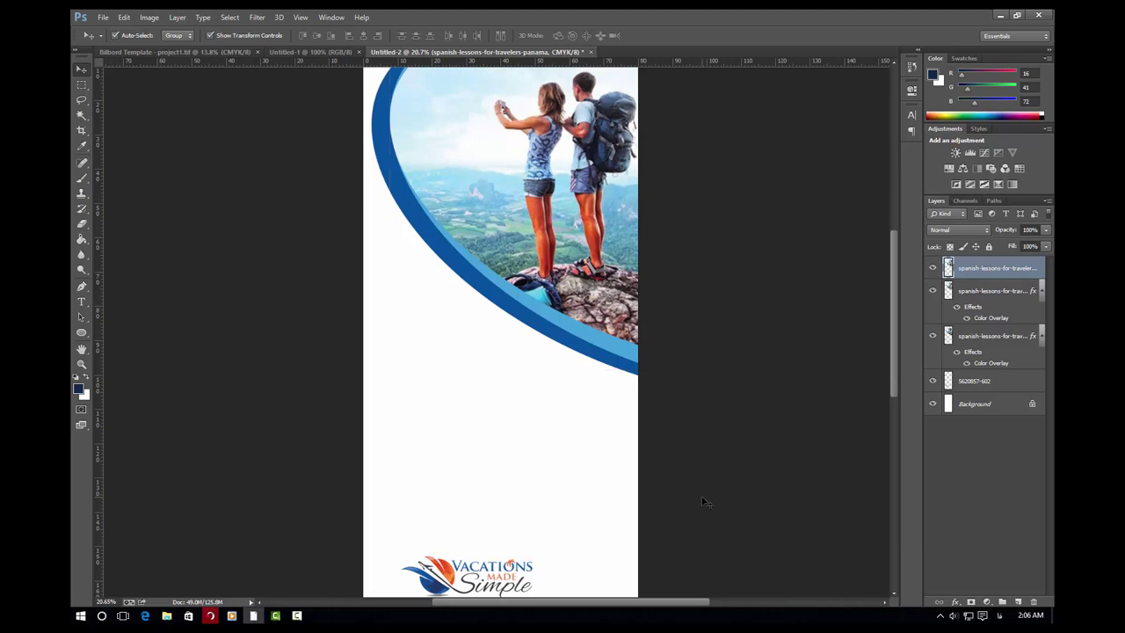
{"action": "left_click", "coordinate": [606, 341]}
{"action": "left_click_drag", "start_coordinate": [610, 347], "coordinate": [632, 466]}
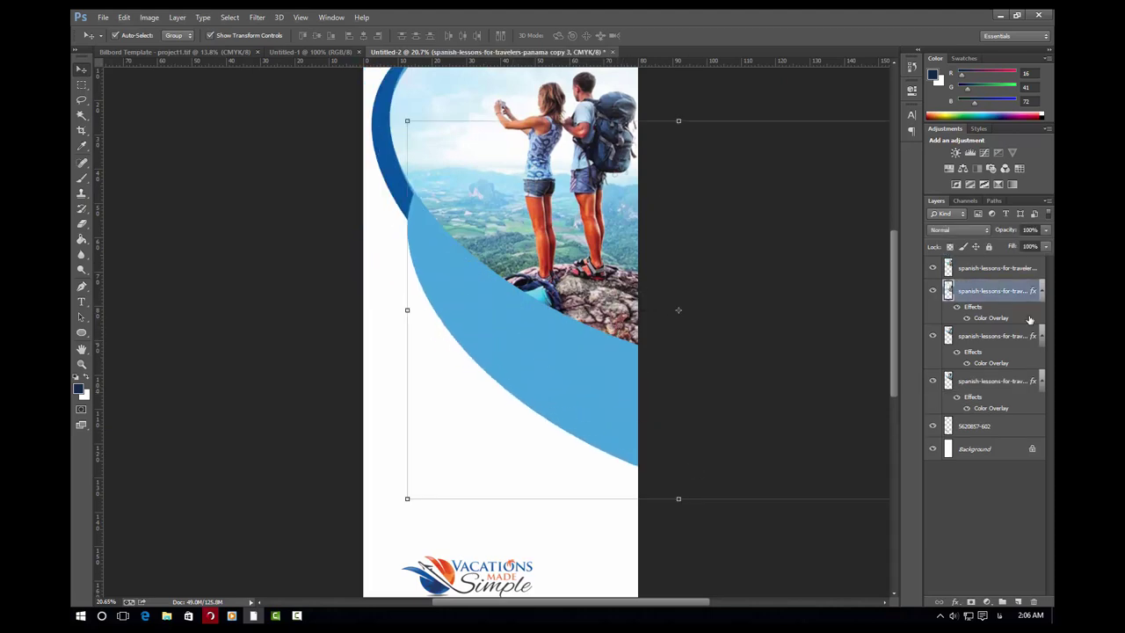
Change the swoosh's Color Overlay layer style to white
{"action": "double_click", "coordinate": [948, 295]}
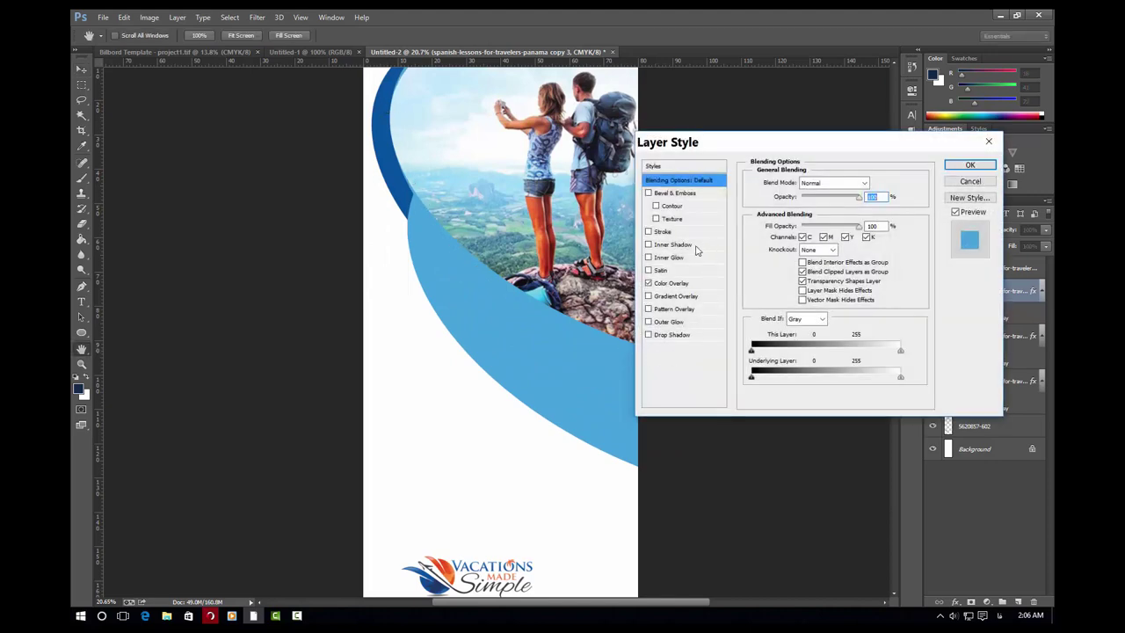
{"action": "left_click", "coordinate": [676, 283]}
{"action": "left_click", "coordinate": [871, 183]}
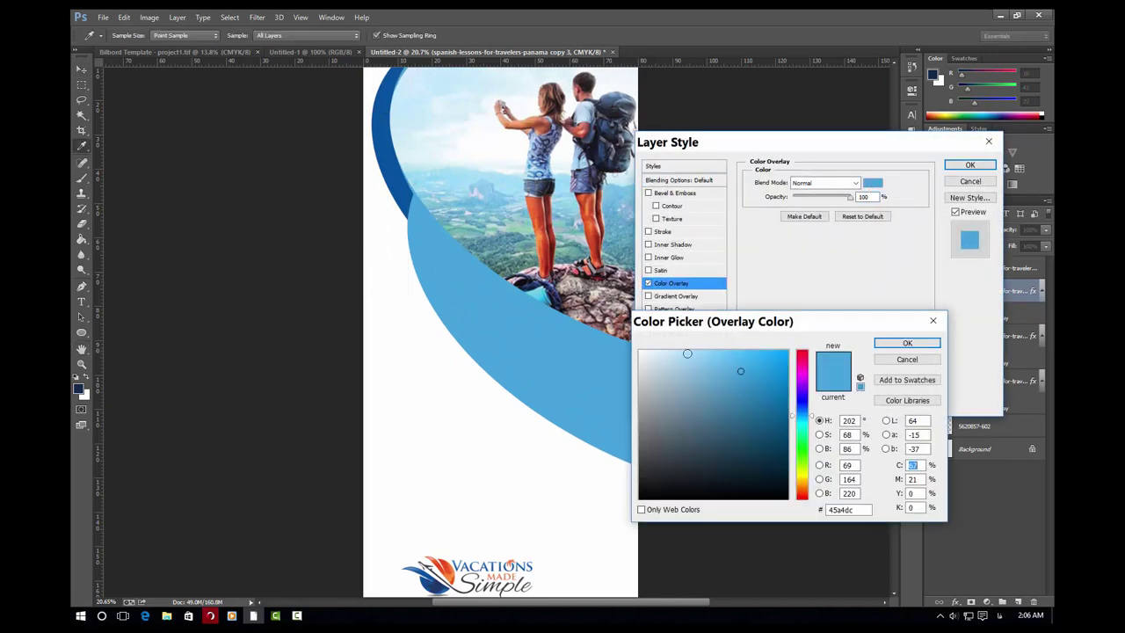
{"action": "left_click_drag", "start_coordinate": [687, 353], "coordinate": [638, 349]}
{"action": "left_click", "coordinate": [907, 342]}
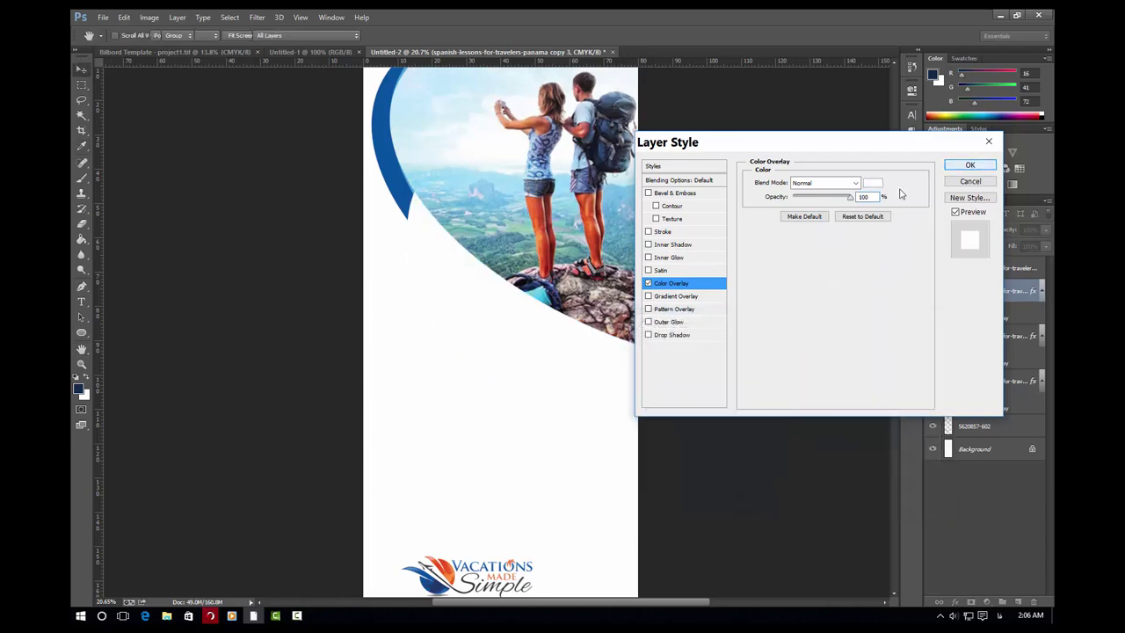
{"action": "left_click", "coordinate": [970, 165]}
Move the white swoosh up-left, then shorten it from the bottom and widen it leftward
{"action": "left_click_drag", "start_coordinate": [434, 294], "coordinate": [427, 182]}
{"action": "key", "text": "ctrl+t"}
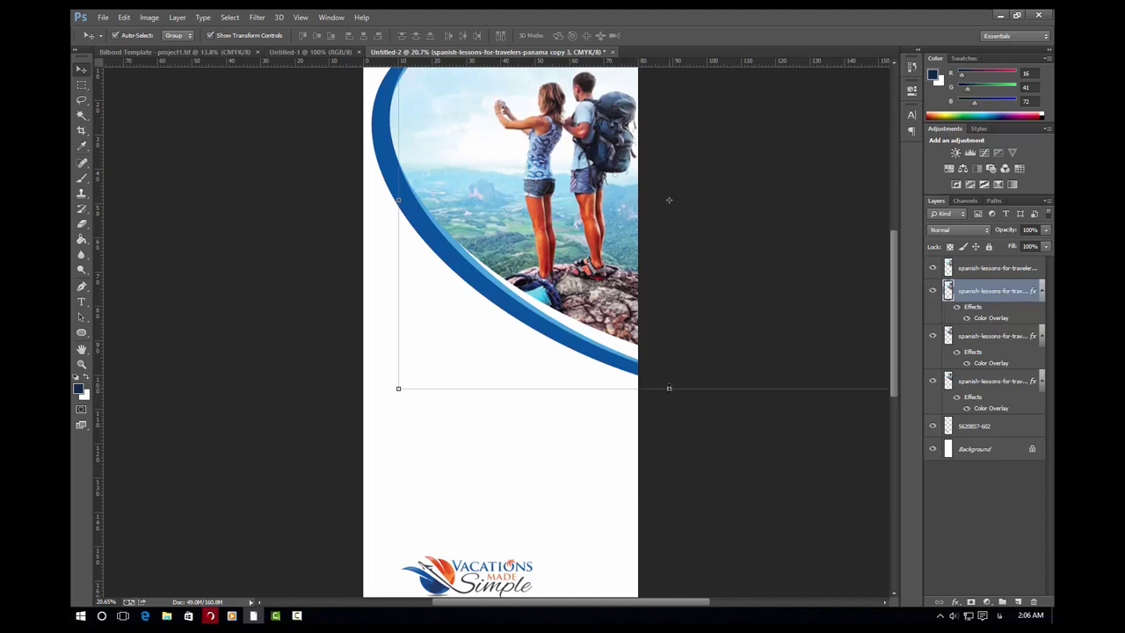
{"action": "left_click_drag", "start_coordinate": [669, 387], "coordinate": [669, 382]}
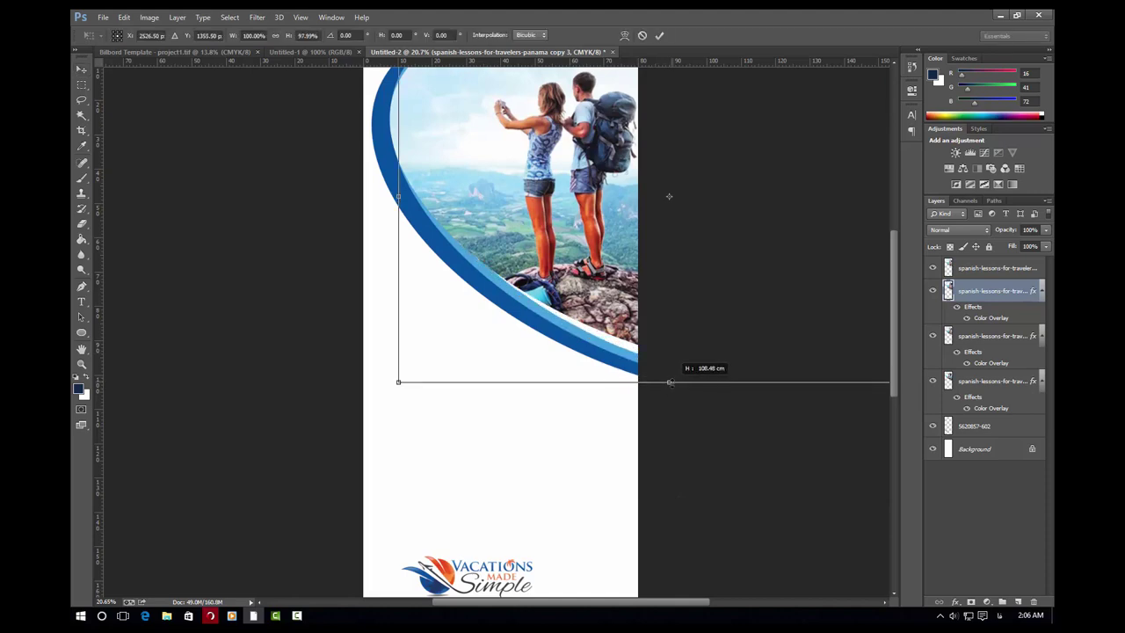
{"action": "left_click_drag", "start_coordinate": [398, 195], "coordinate": [396, 195]}
{"action": "left_click", "coordinate": [660, 36]}
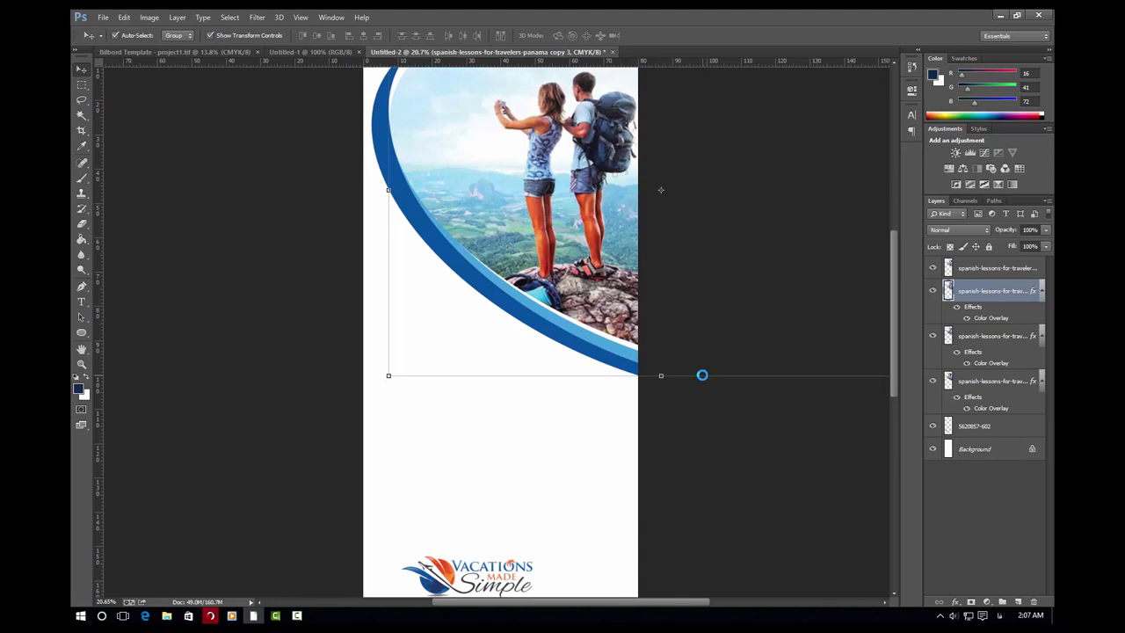
Select the top photo layer, then the layer holding the blue curve
{"action": "scroll", "coordinate": [644, 393], "scroll_direction": "down", "scroll_amount": 3}
{"action": "scroll", "coordinate": [448, 131], "scroll_direction": "up", "scroll_amount": 2}
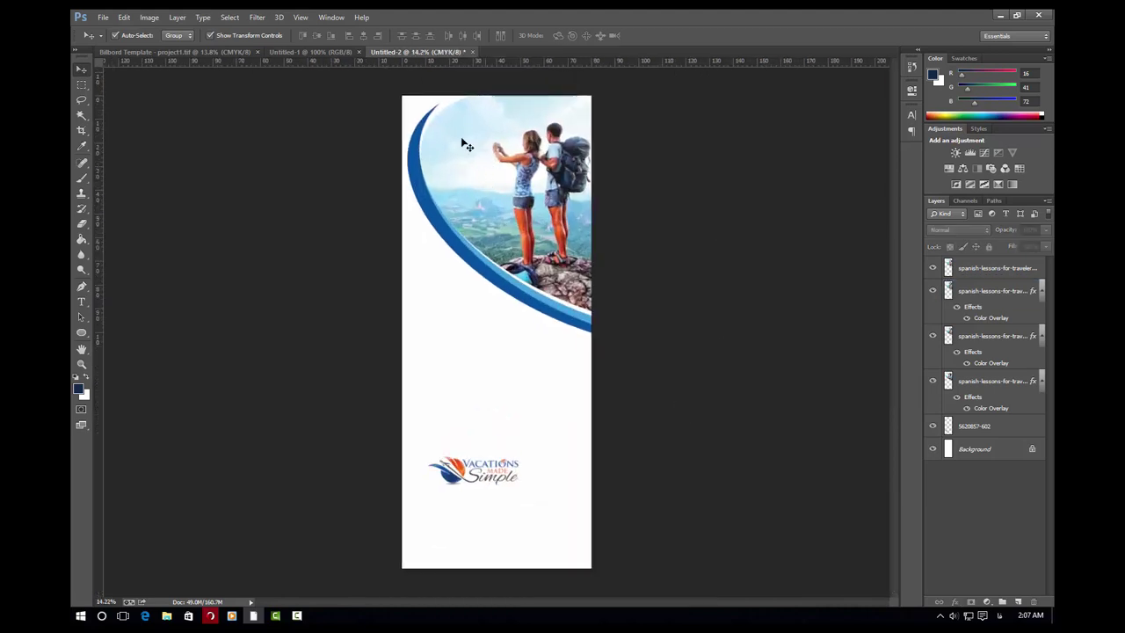
{"action": "left_click", "coordinate": [449, 132]}
{"action": "scroll", "coordinate": [451, 131], "scroll_direction": "up", "scroll_amount": 1}
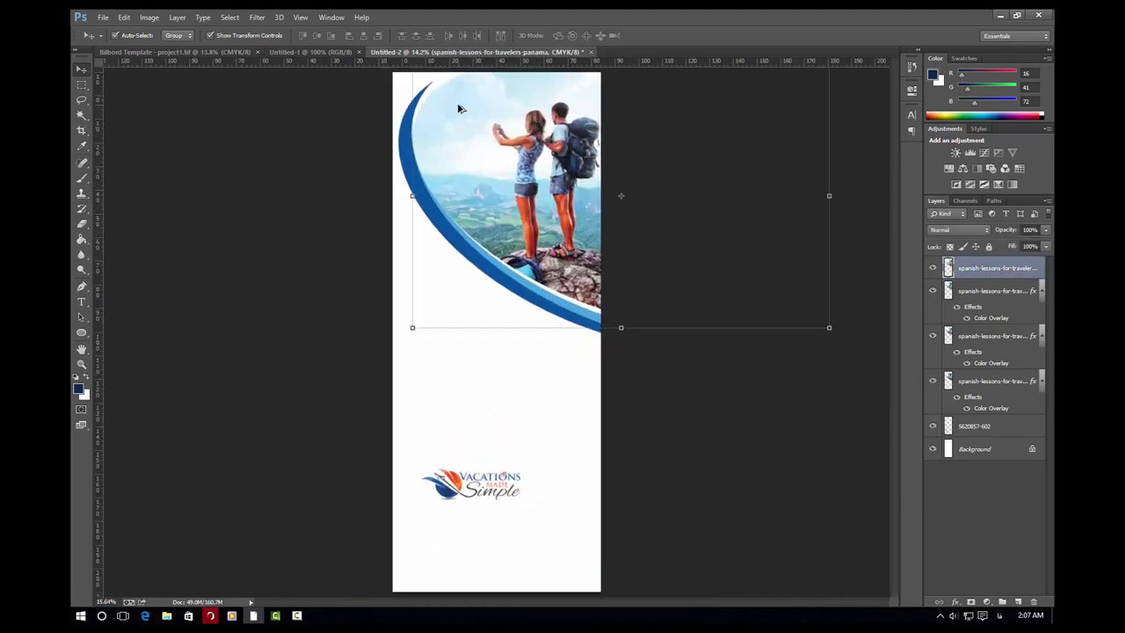
{"action": "scroll", "coordinate": [460, 108], "scroll_direction": "up", "scroll_amount": 1}
{"action": "scroll", "coordinate": [461, 166], "scroll_direction": "up", "scroll_amount": 1}
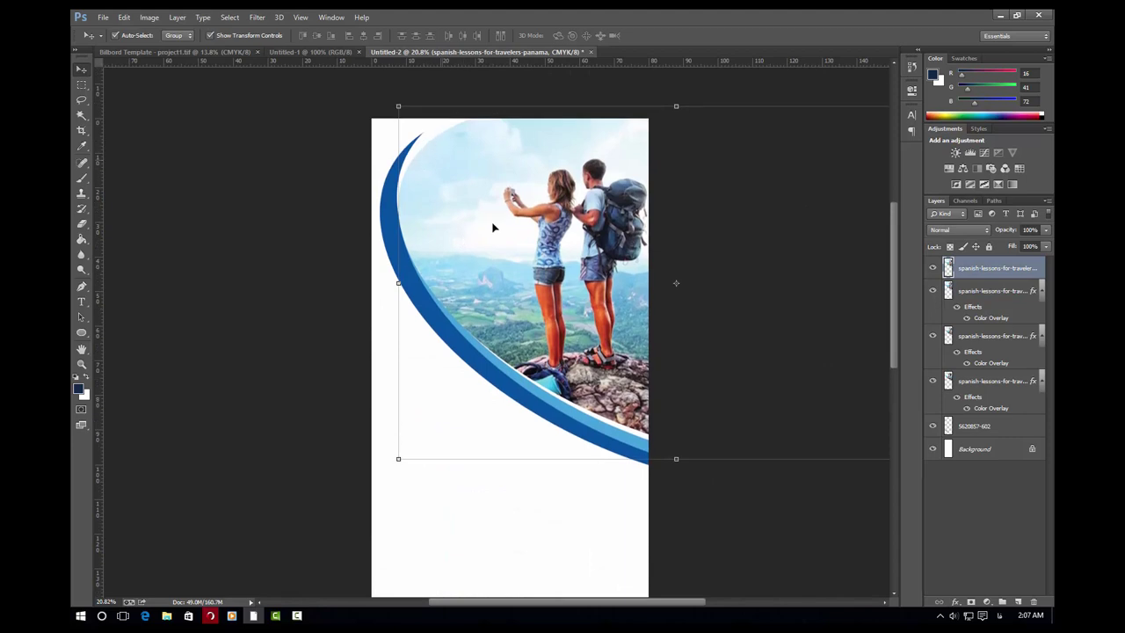
{"action": "left_click", "coordinate": [592, 420]}
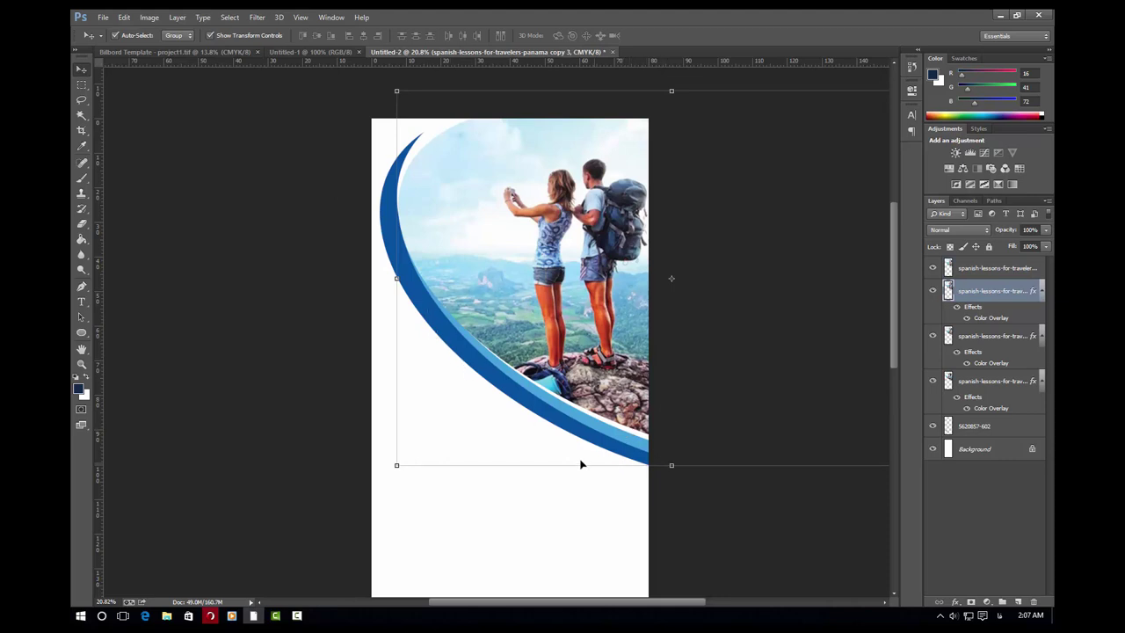
{"action": "left_click", "coordinate": [82, 84]}
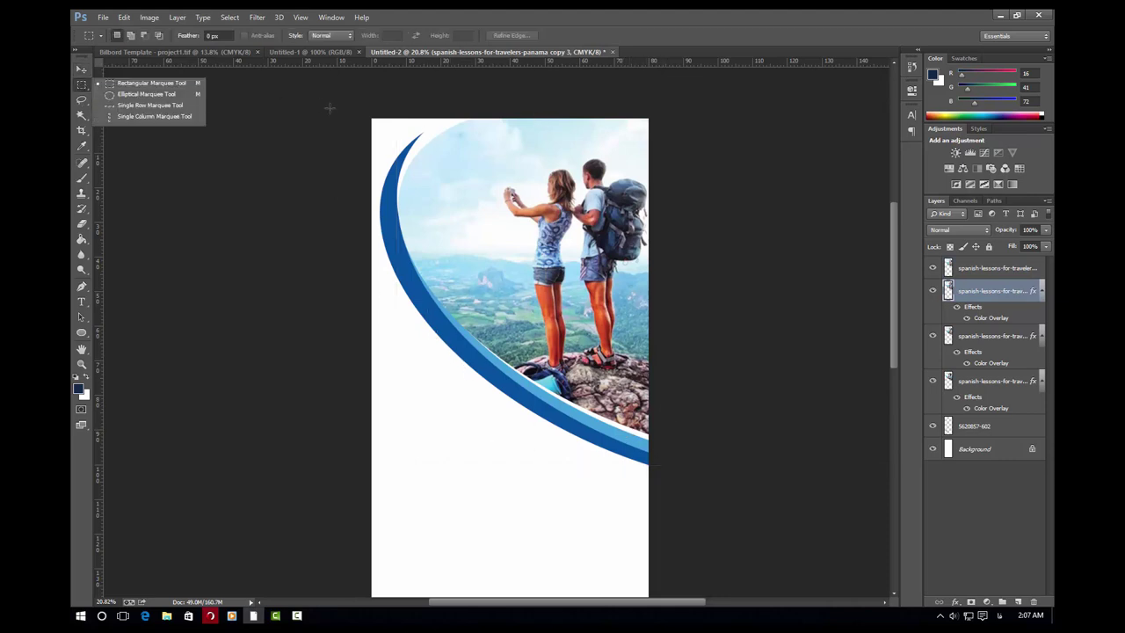
{"action": "left_click", "coordinate": [123, 83]}
{"action": "left_click_drag", "start_coordinate": [371, 118], "coordinate": [746, 245]}
{"action": "left_click_drag", "start_coordinate": [745, 230], "coordinate": [360, 106]}
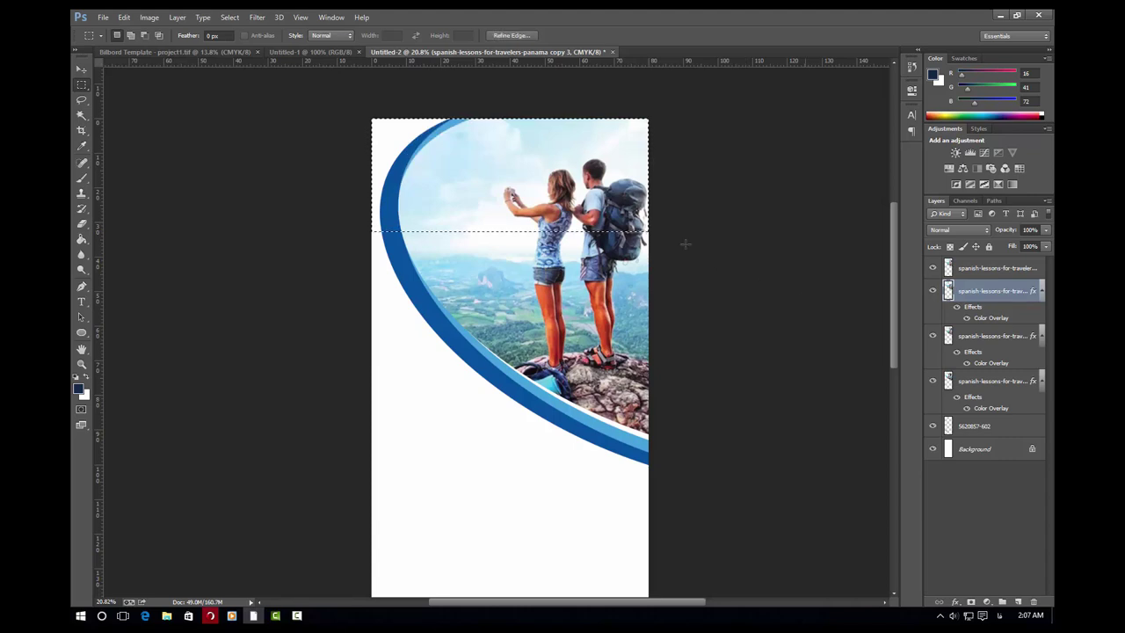
{"action": "left_click", "coordinate": [230, 17]}
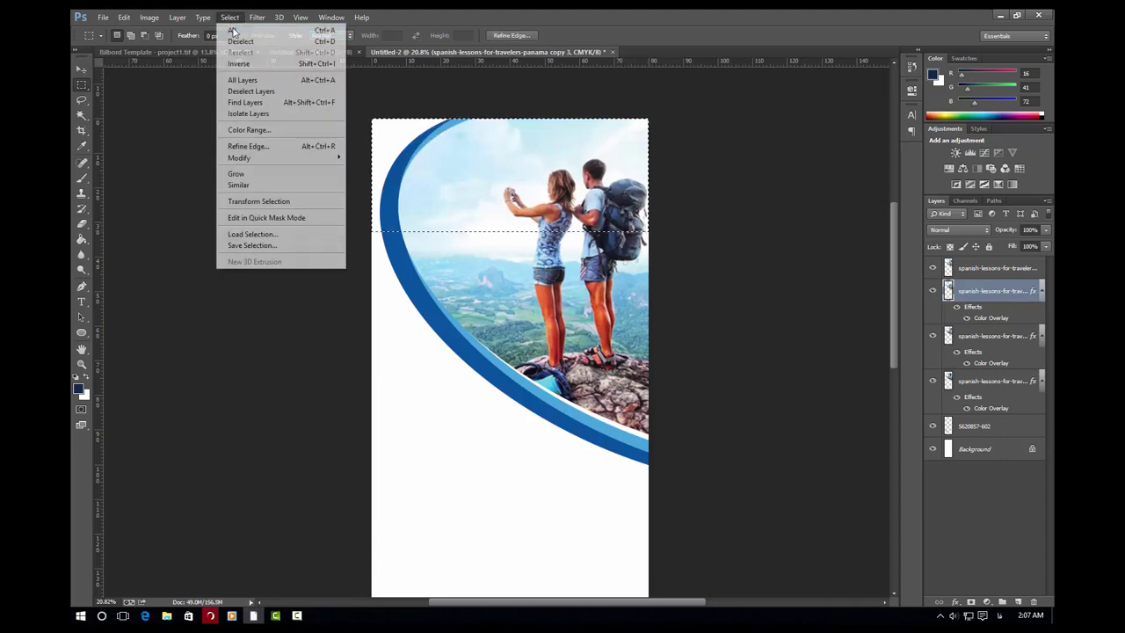
{"action": "left_click", "coordinate": [242, 43]}
{"action": "scroll", "coordinate": [501, 437], "scroll_direction": "down", "scroll_amount": 1}
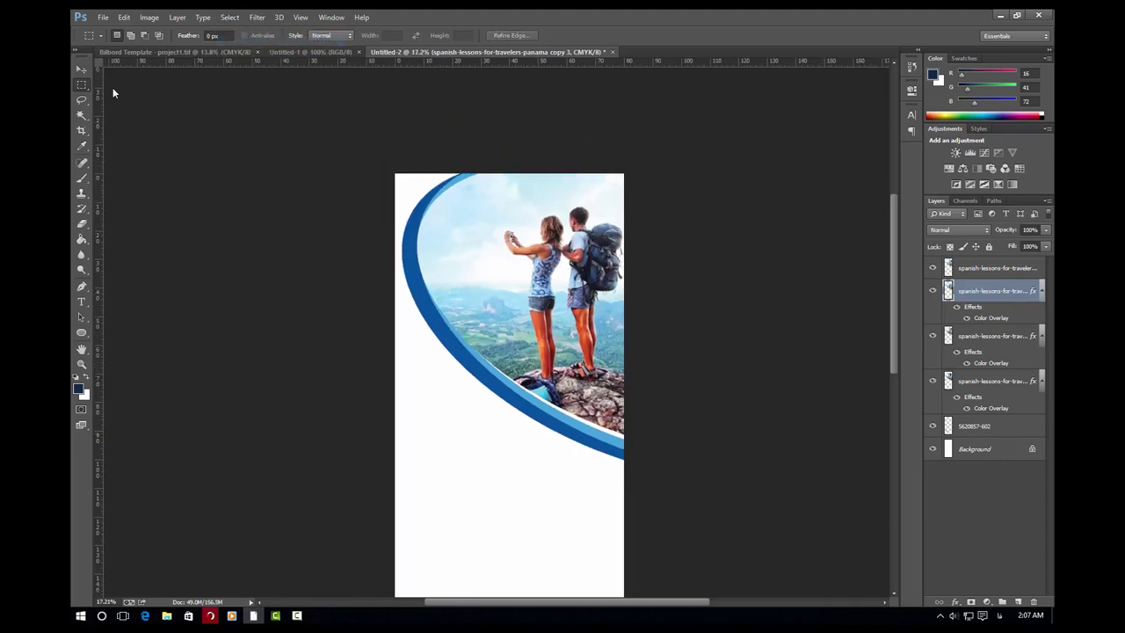
{"action": "scroll", "coordinate": [470, 216], "scroll_direction": "down", "scroll_amount": 2}
{"action": "scroll", "coordinate": [470, 216], "scroll_direction": "down", "scroll_amount": 1}
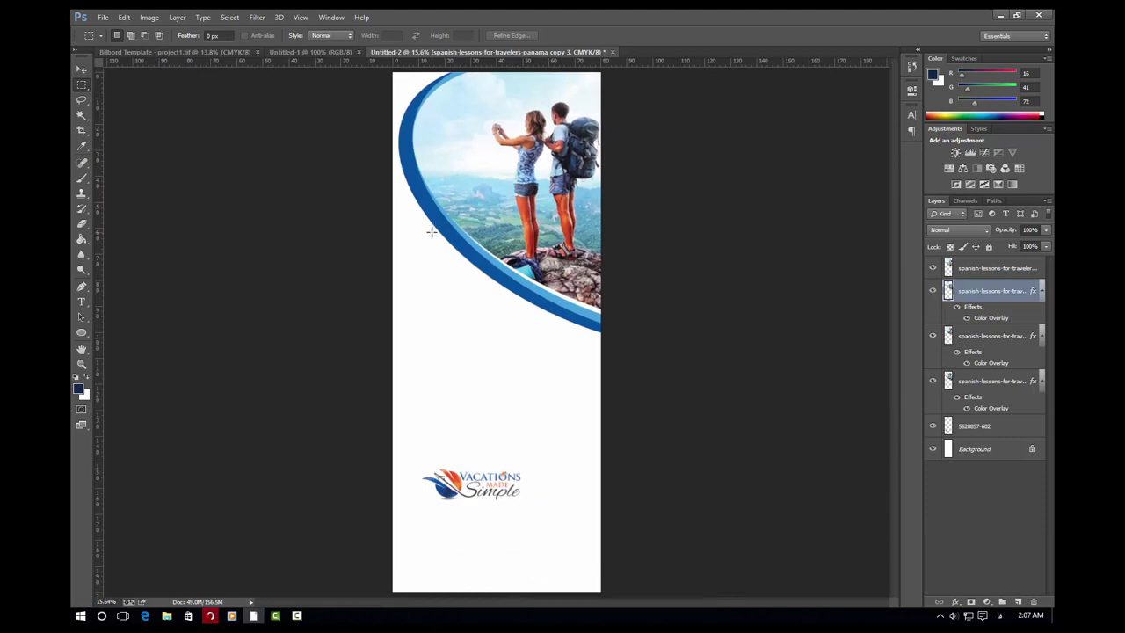
{"action": "left_click", "coordinate": [82, 69]}
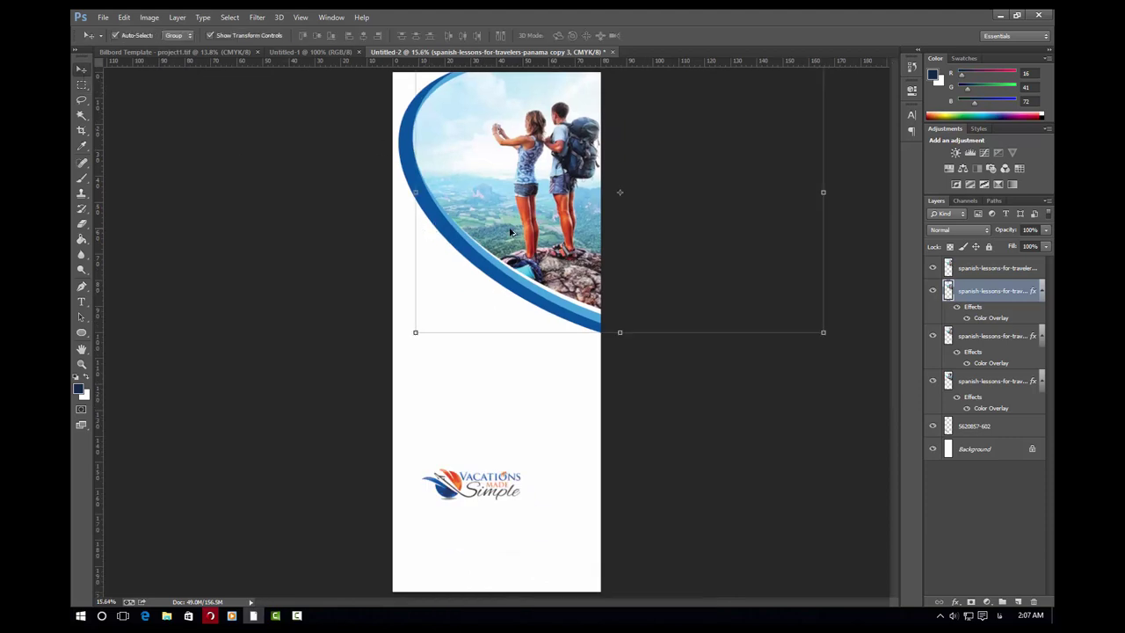
{"action": "scroll", "coordinate": [689, 421], "scroll_direction": "down", "scroll_amount": 1}
{"action": "left_click", "coordinate": [689, 421]}
{"action": "scroll", "coordinate": [477, 384], "scroll_direction": "up", "scroll_amount": 1}
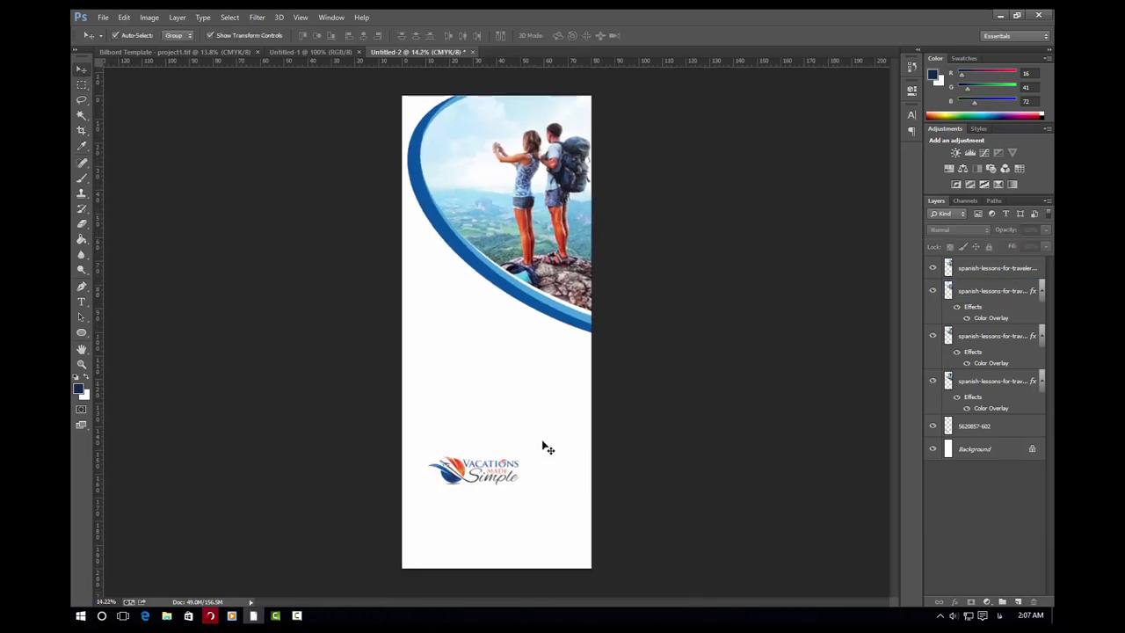
{"action": "scroll", "coordinate": [470, 492], "scroll_direction": "up", "scroll_amount": 1}
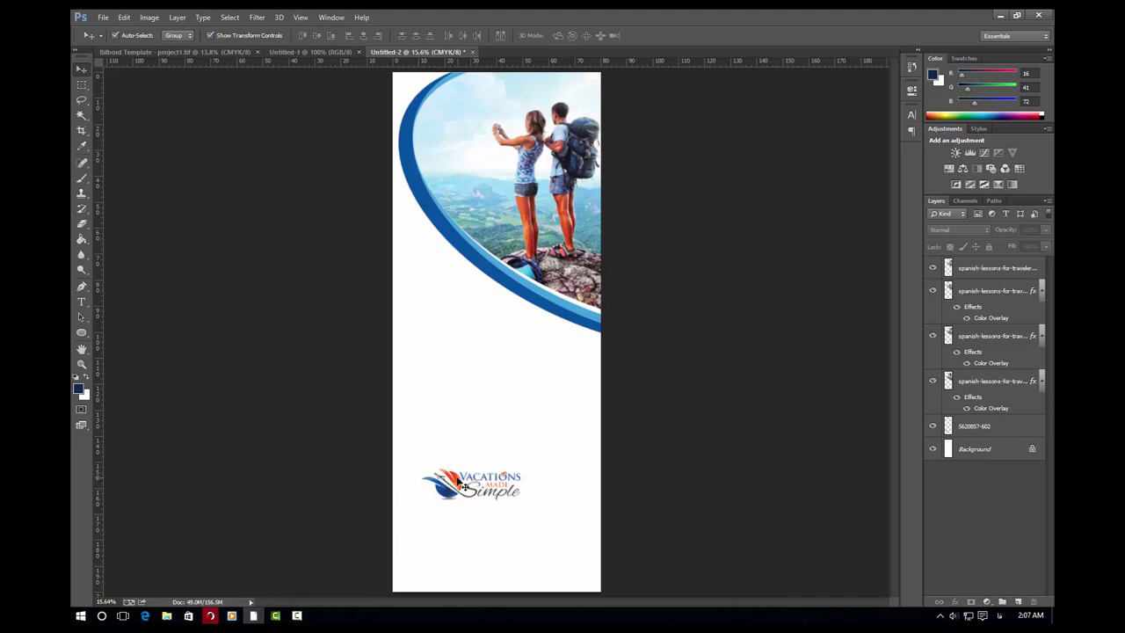
Drag the Vacations Made Simple logo up from the bottom to sit mid-banner below the curve
{"action": "left_click_drag", "start_coordinate": [458, 479], "coordinate": [477, 391]}
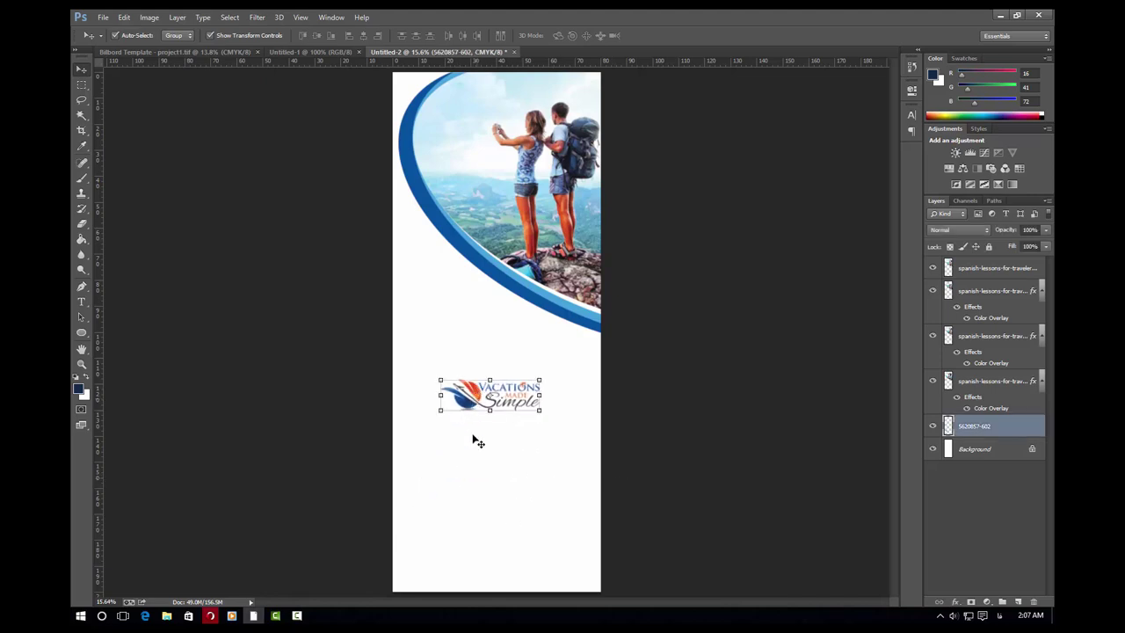
{"action": "left_click_drag", "start_coordinate": [476, 396], "coordinate": [435, 316]}
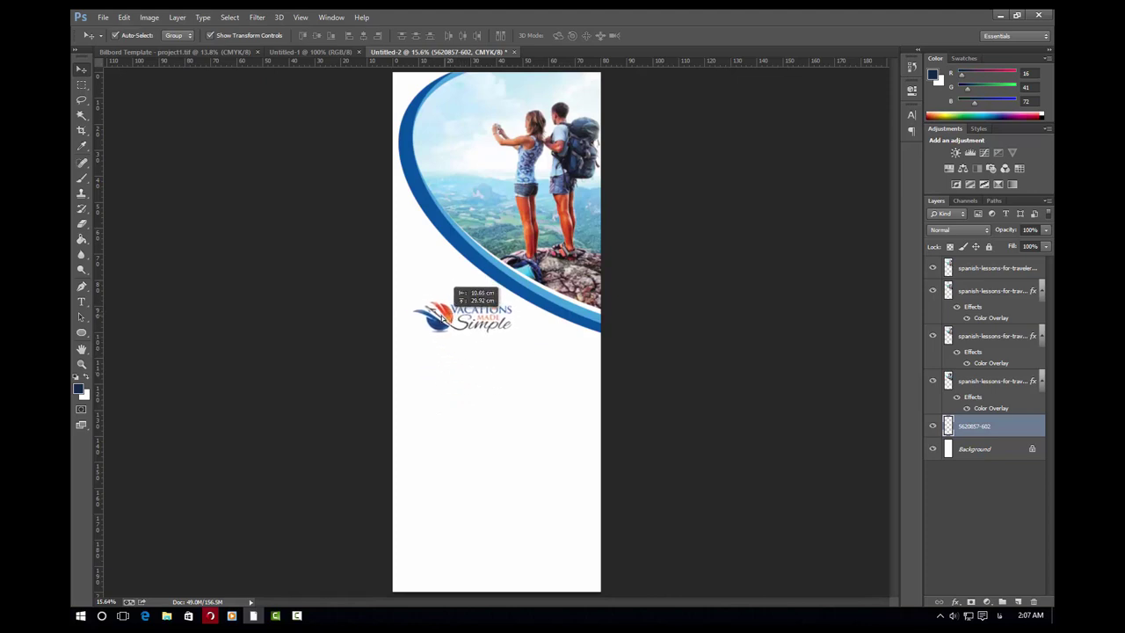
{"action": "left_click_drag", "start_coordinate": [436, 316], "coordinate": [502, 389]}
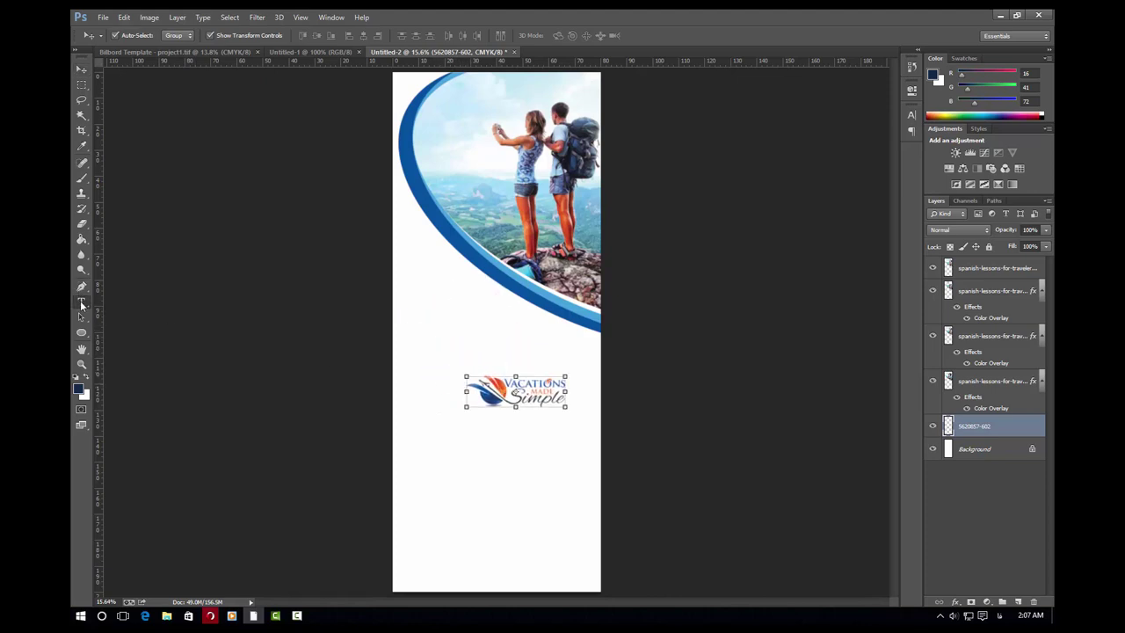
Type the two-line title 'AFGHAN' / 'TRAVEL AGENC' below the curved photo
{"action": "left_click", "coordinate": [999, 455]}
{"action": "left_click", "coordinate": [457, 331]}
{"action": "type", "text": "S"}
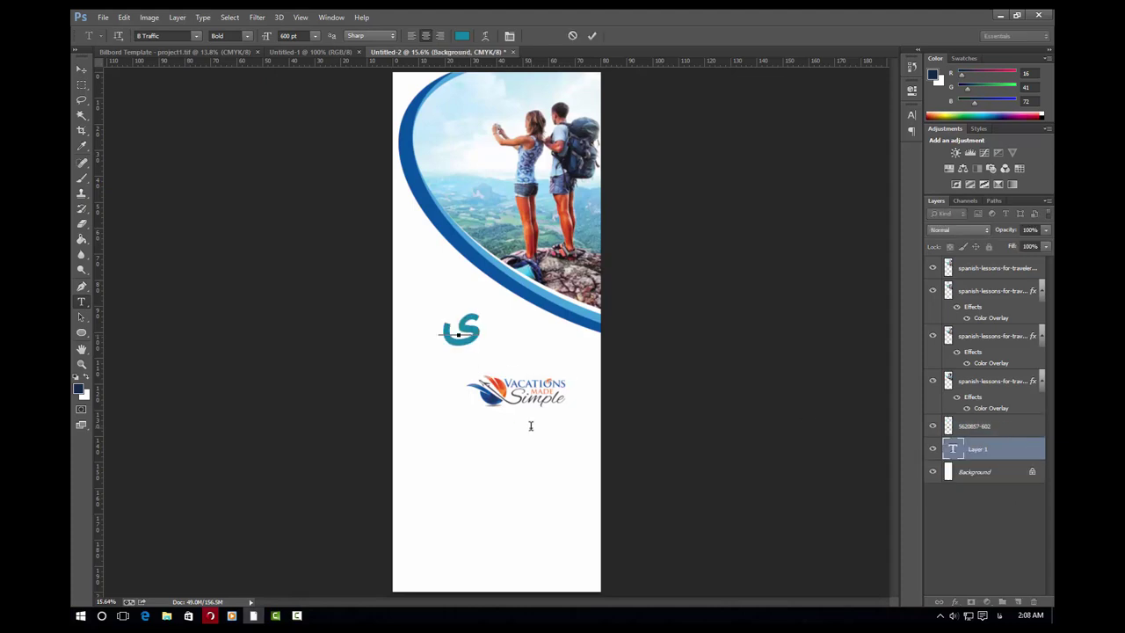
{"action": "key", "text": "BackSpace"}
{"action": "type", "text": "T"}
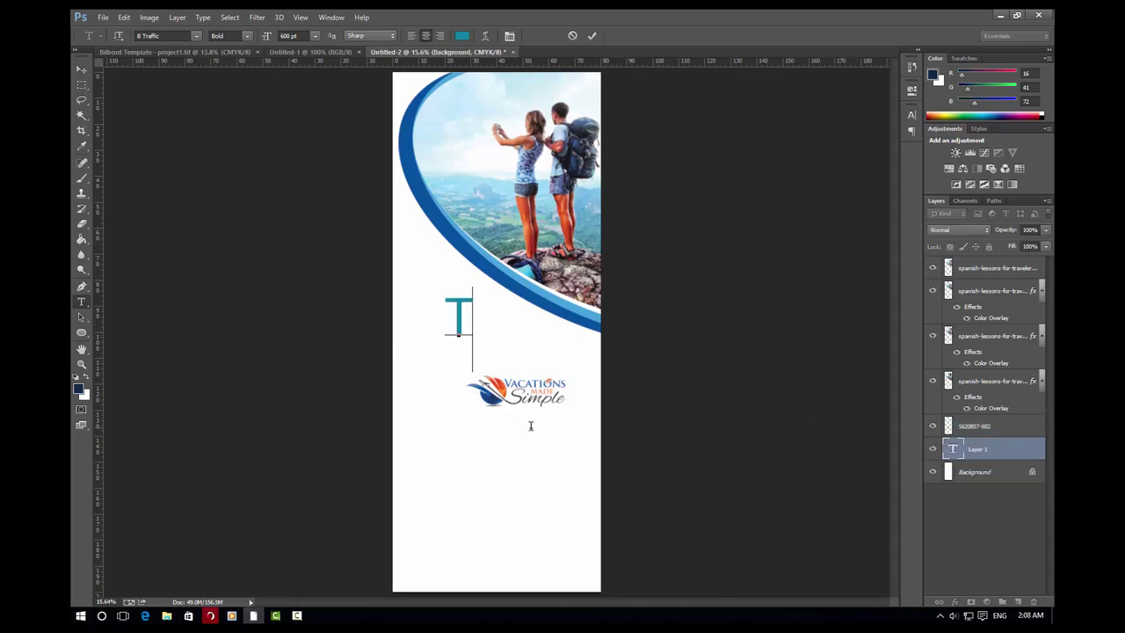
{"action": "type", "text": "RAVEL"}
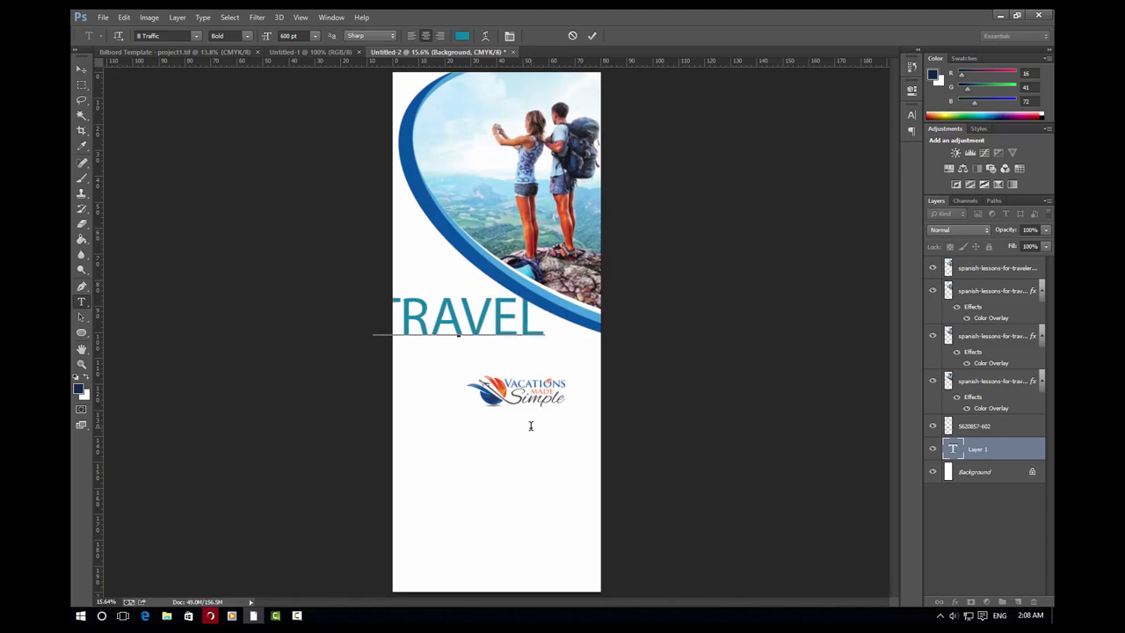
{"action": "key", "text": "Return"}
{"action": "type", "text": "A"}
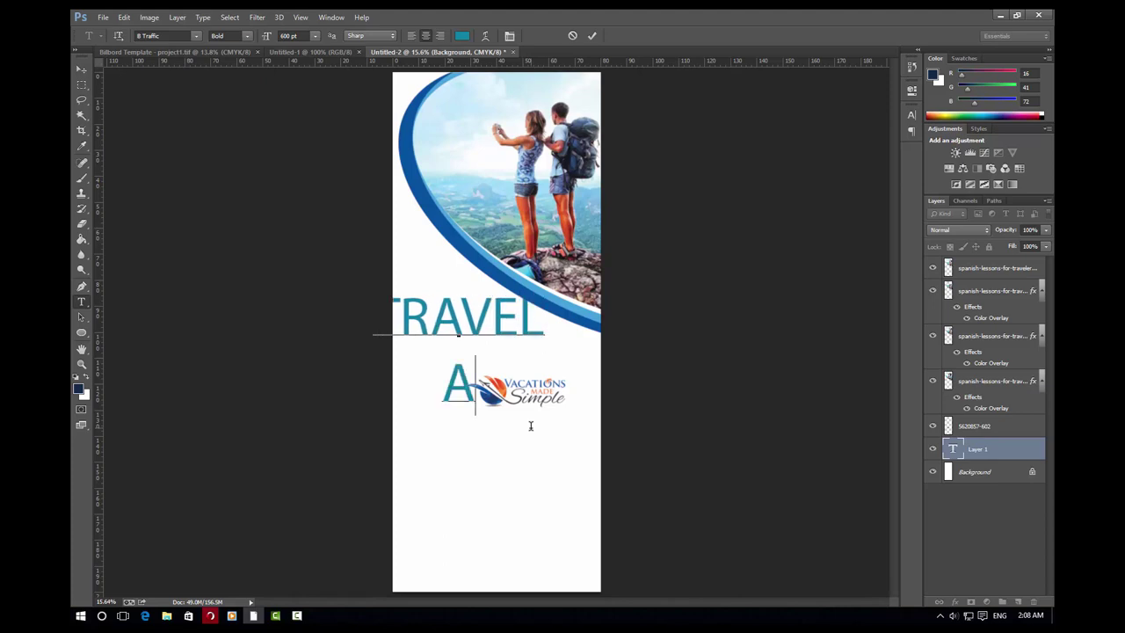
{"action": "type", "text": "G"}
{"action": "key", "text": "ctrl+a"}
{"action": "key", "text": "BackSpace"}
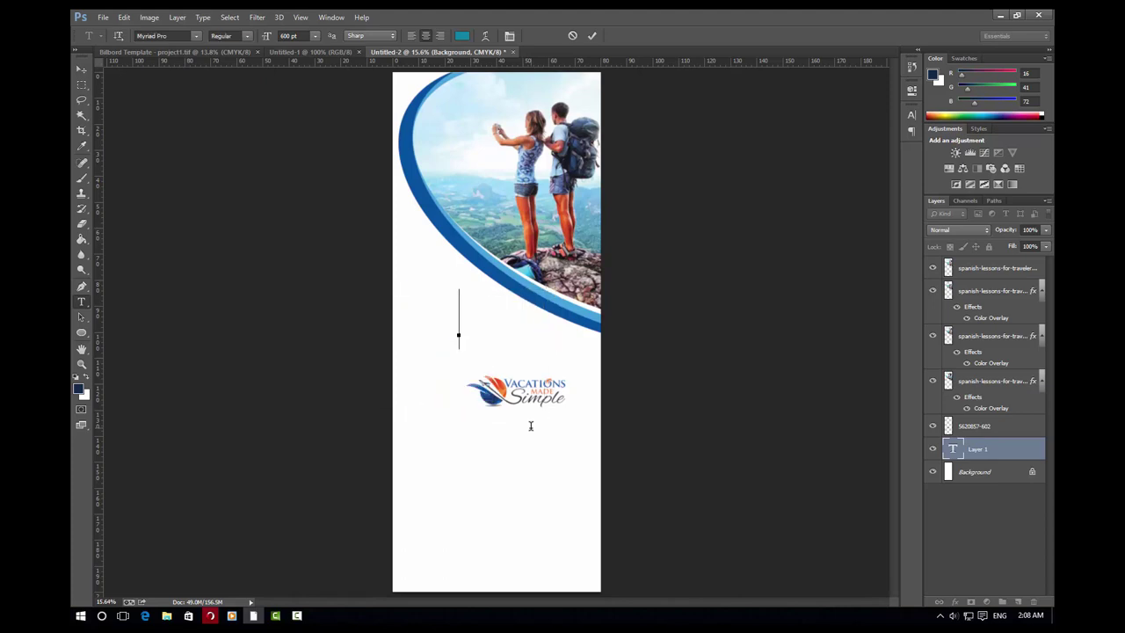
{"action": "type", "text": "AFGH"}
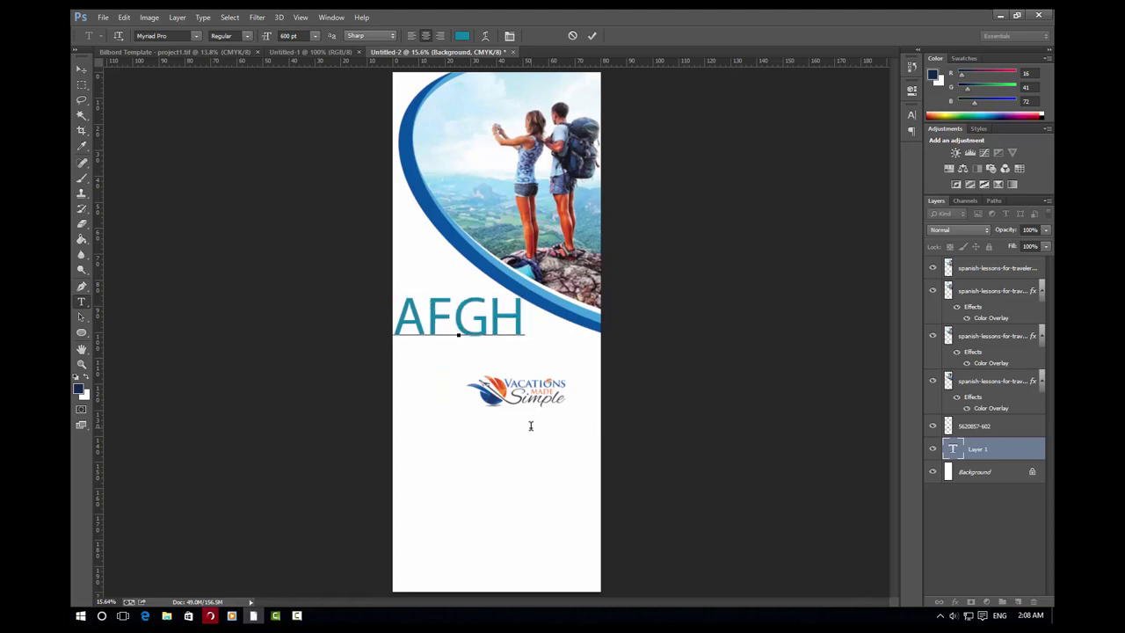
{"action": "type", "text": "AN"}
{"action": "type", "text": "TRAV"}
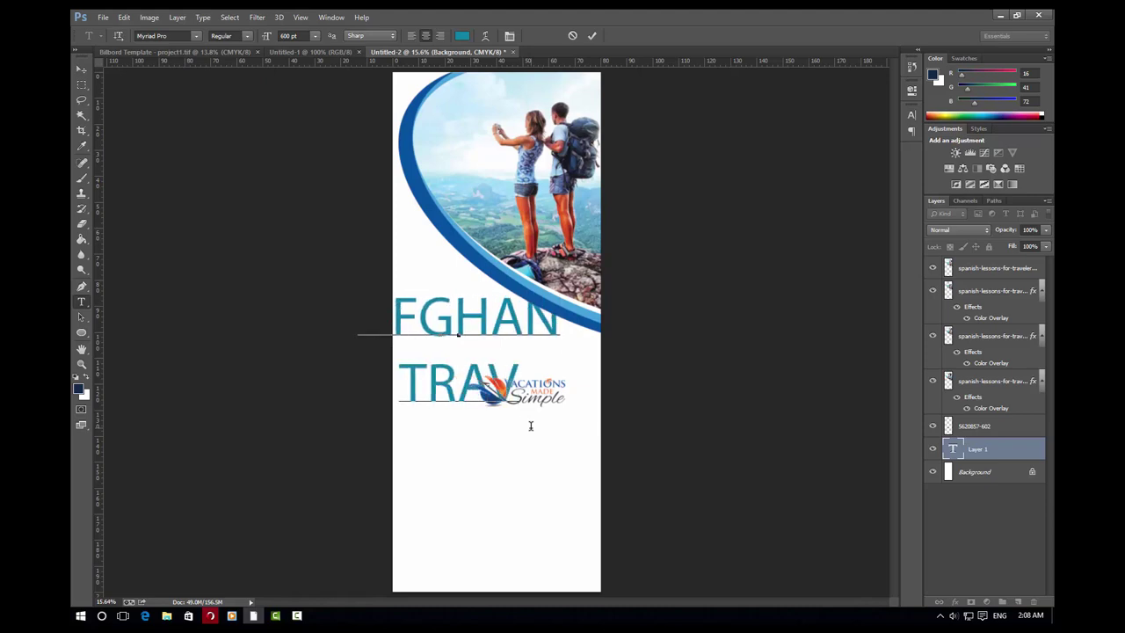
{"action": "type", "text": "EL AG"}
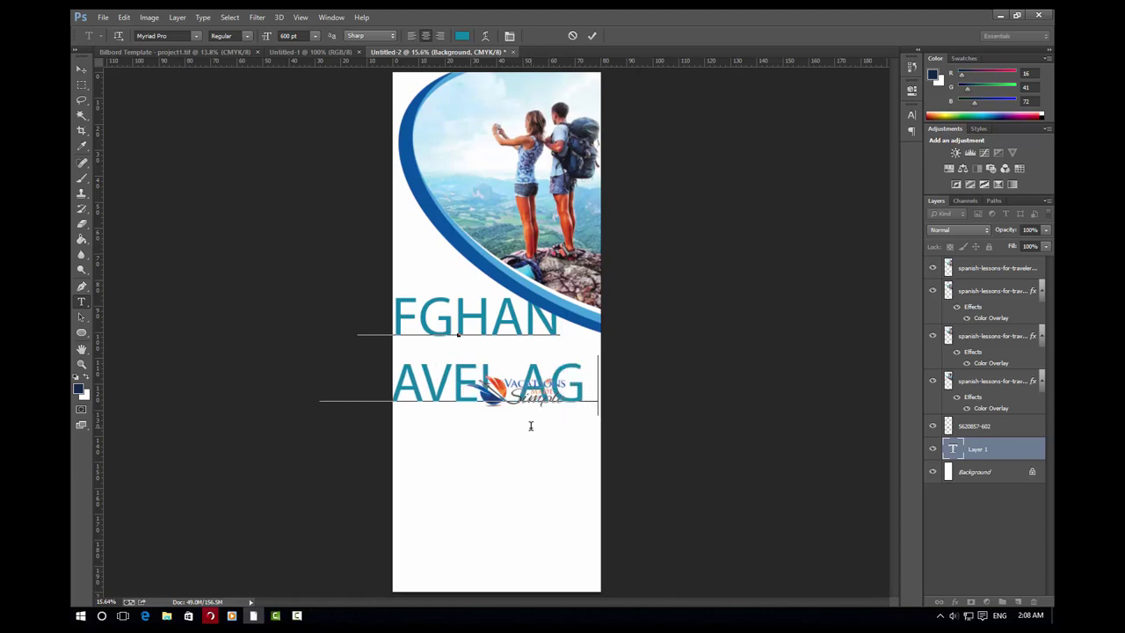
{"action": "type", "text": "ENC"}
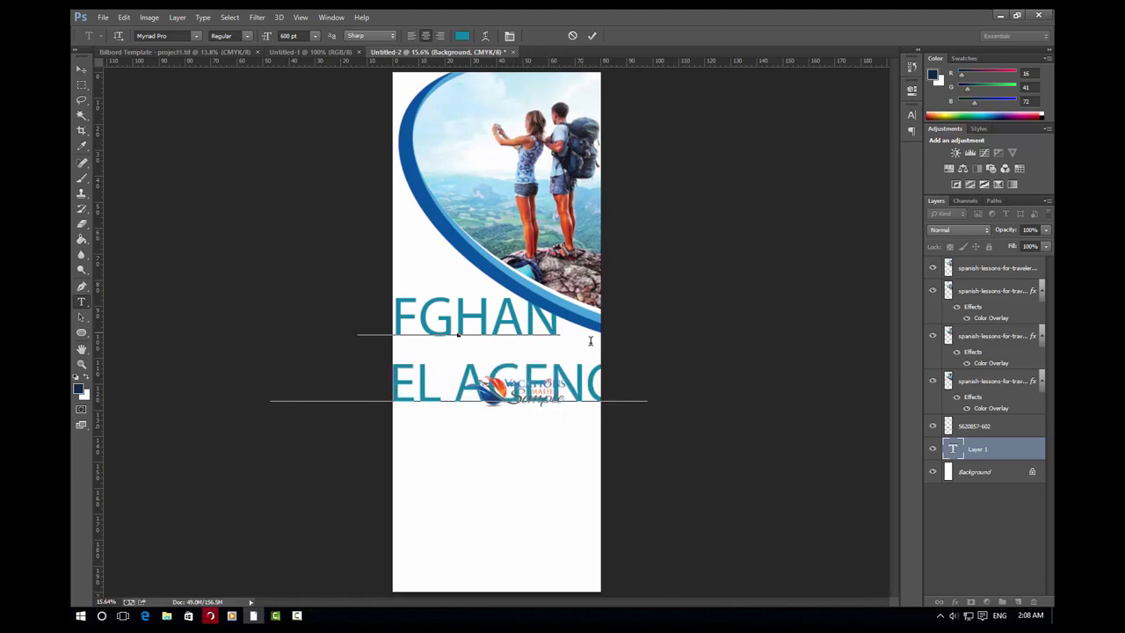
Left-align the title lines and set them in Century Gothic
{"action": "key", "text": "ctrl+a"}
{"action": "left_click", "coordinate": [411, 35]}
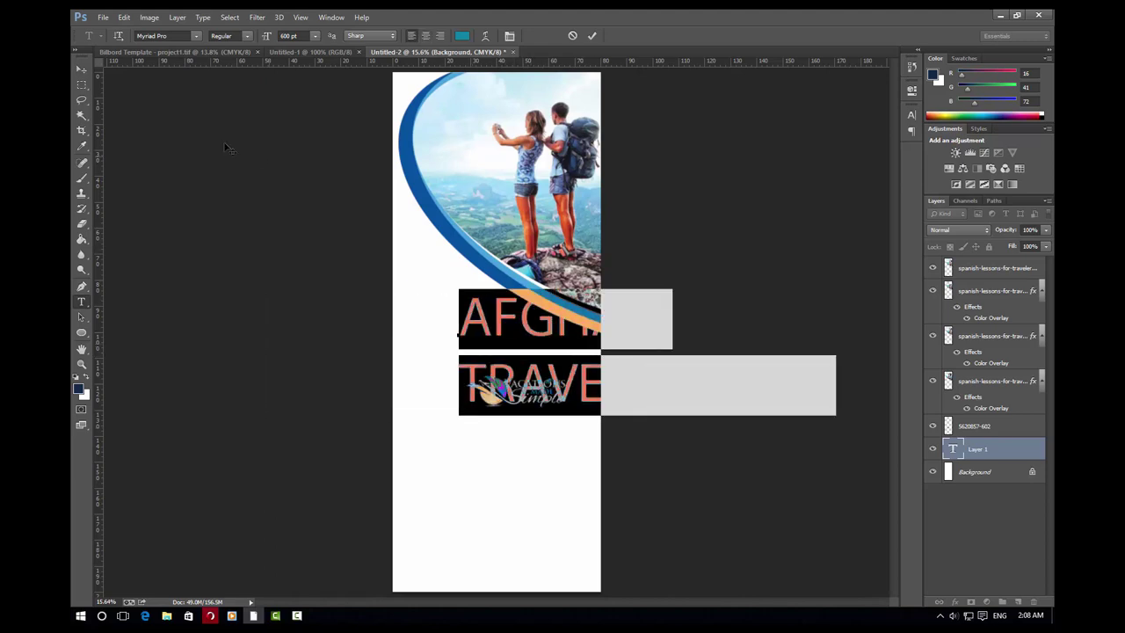
{"action": "left_click", "coordinate": [196, 35]}
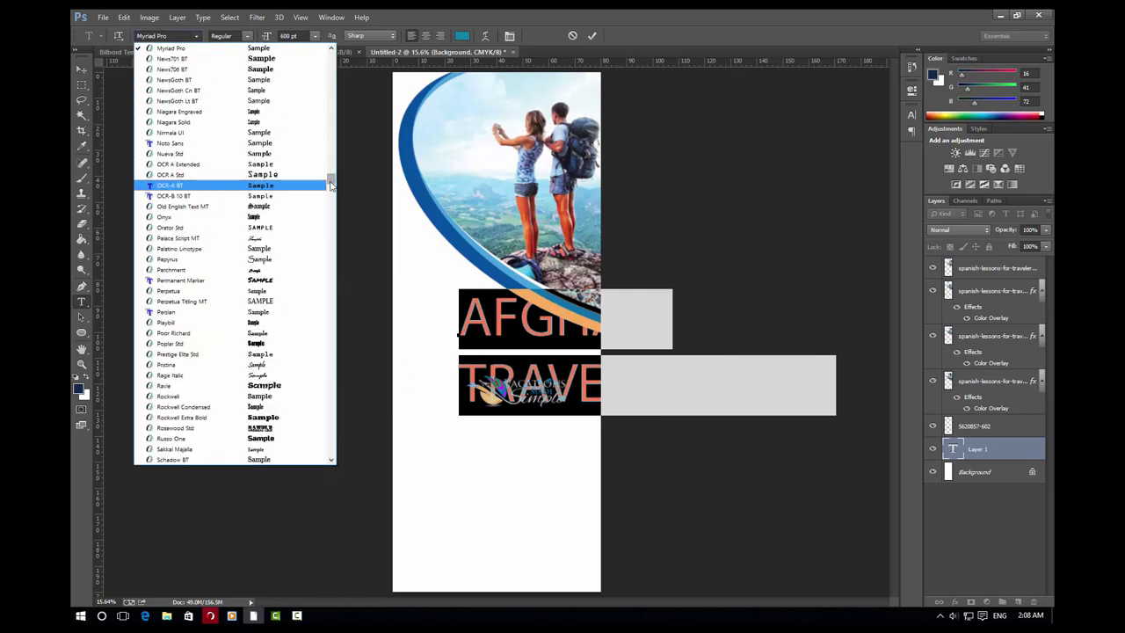
{"action": "left_click_drag", "start_coordinate": [330, 181], "coordinate": [346, 52]}
{"action": "scroll", "coordinate": [293, 409], "scroll_direction": "down", "scroll_amount": 1}
{"action": "scroll", "coordinate": [307, 384], "scroll_direction": "down", "scroll_amount": 5}
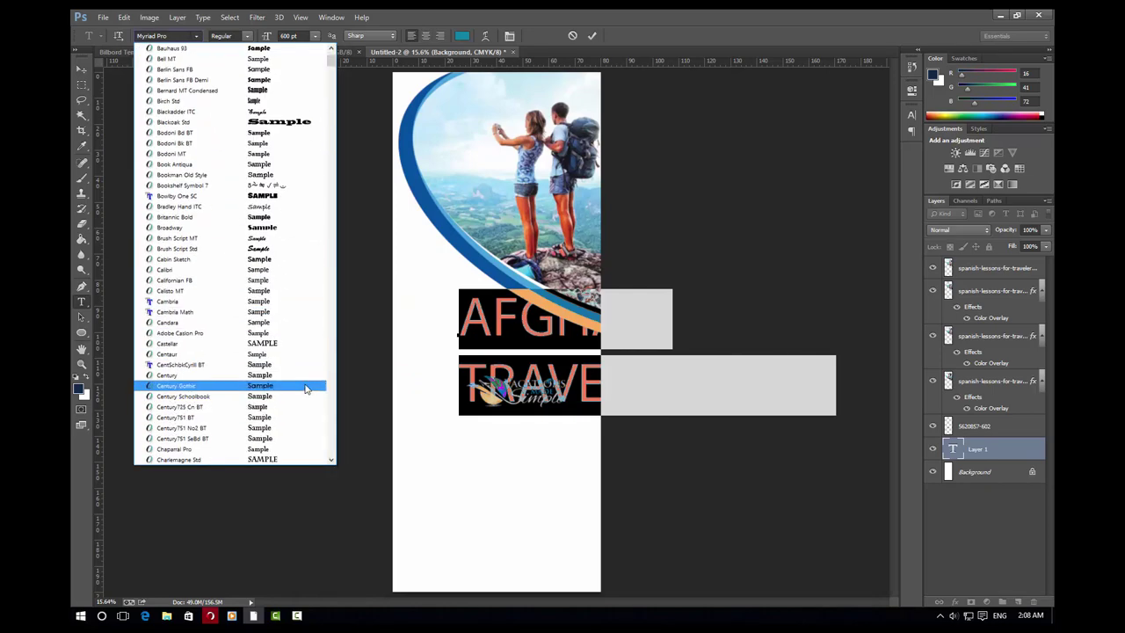
{"action": "left_click", "coordinate": [303, 378]}
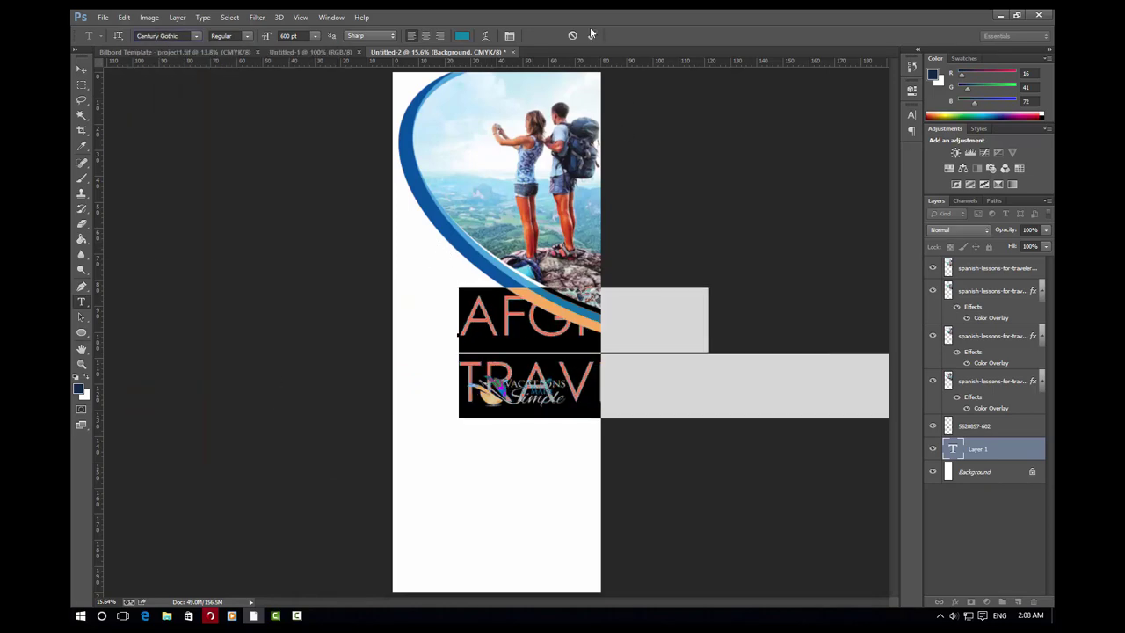
Commit the title and scale it down to fit below the photo
{"action": "key", "text": "ctrl+Return"}
{"action": "key", "text": "v"}
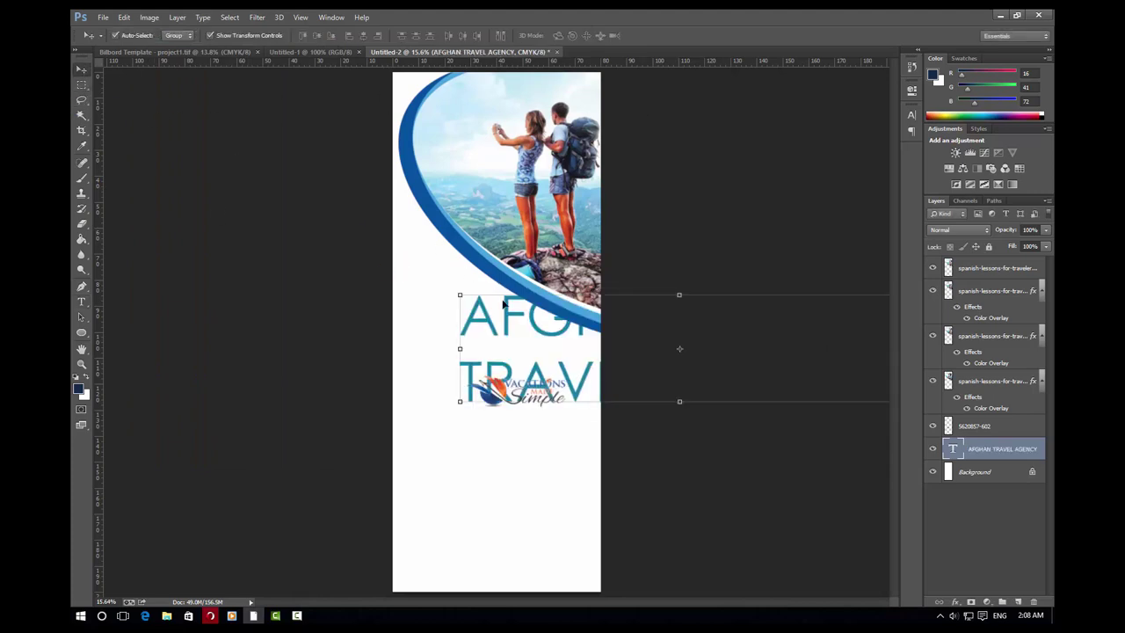
{"action": "left_click_drag", "start_coordinate": [505, 315], "coordinate": [479, 321]}
{"action": "key", "text": "ctrl+t"}
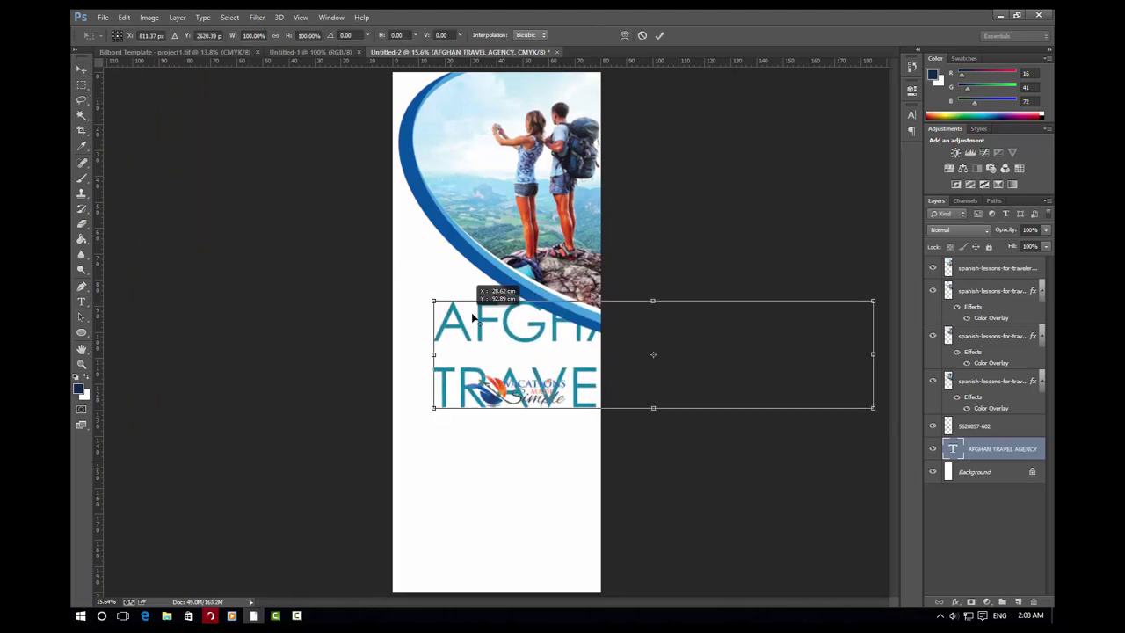
{"action": "left_click_drag", "start_coordinate": [492, 360], "coordinate": [491, 357]}
{"action": "mouse_move", "coordinate": [432, 293]}
{"action": "left_mouse_down"}
{"action": "mouse_move", "coordinate": [472, 341]}
{"action": "mouse_move", "coordinate": [462, 348]}
{"action": "left_mouse_up"}
{"action": "key", "text": "Return"}
Move the Vacations logo further down and shift the title lower on the banner
{"action": "left_click", "coordinate": [512, 397]}
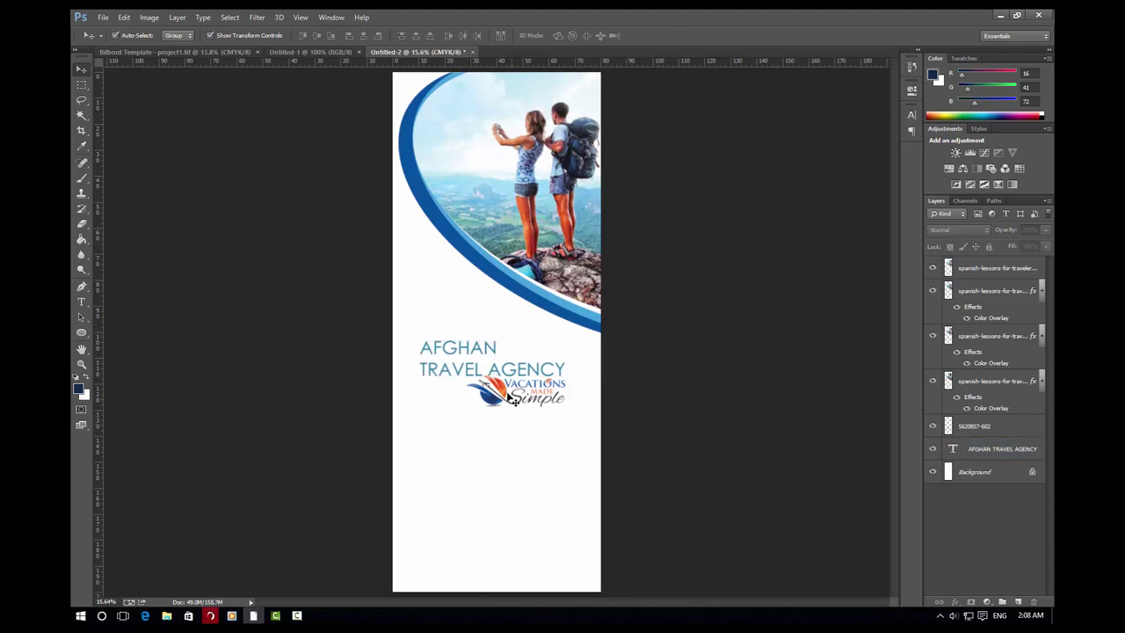
{"action": "left_click_drag", "start_coordinate": [513, 397], "coordinate": [512, 498]}
{"action": "left_click_drag", "start_coordinate": [475, 375], "coordinate": [480, 389]}
{"action": "left_click", "coordinate": [673, 389]}
{"action": "scroll", "coordinate": [552, 477], "scroll_direction": "up", "scroll_amount": 2}
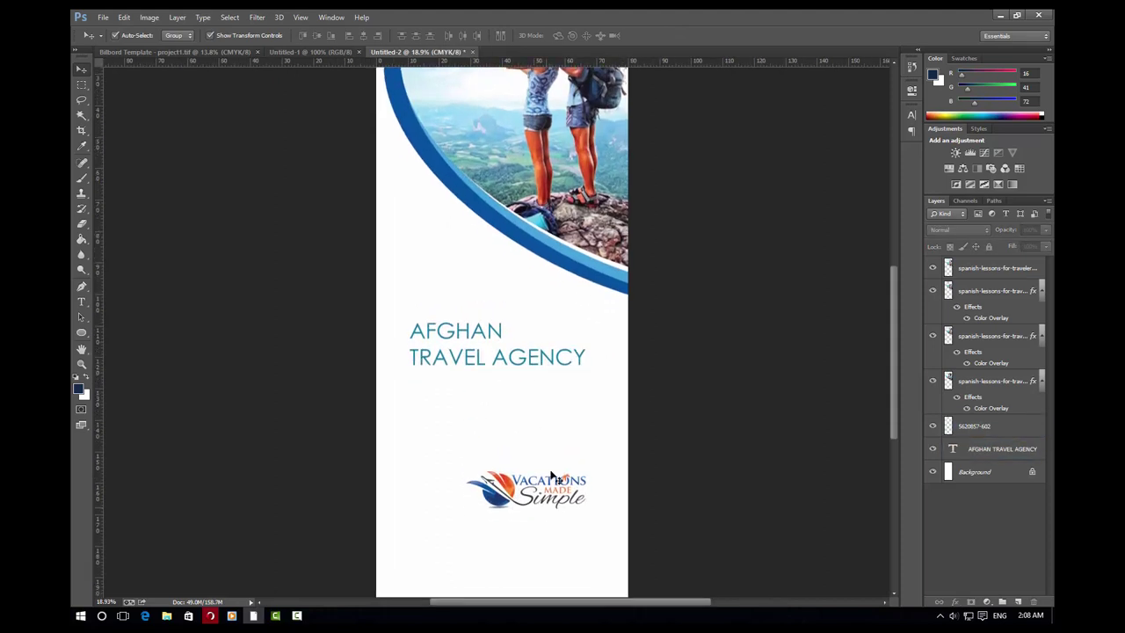
{"action": "scroll", "coordinate": [552, 477], "scroll_direction": "down", "scroll_amount": 2}
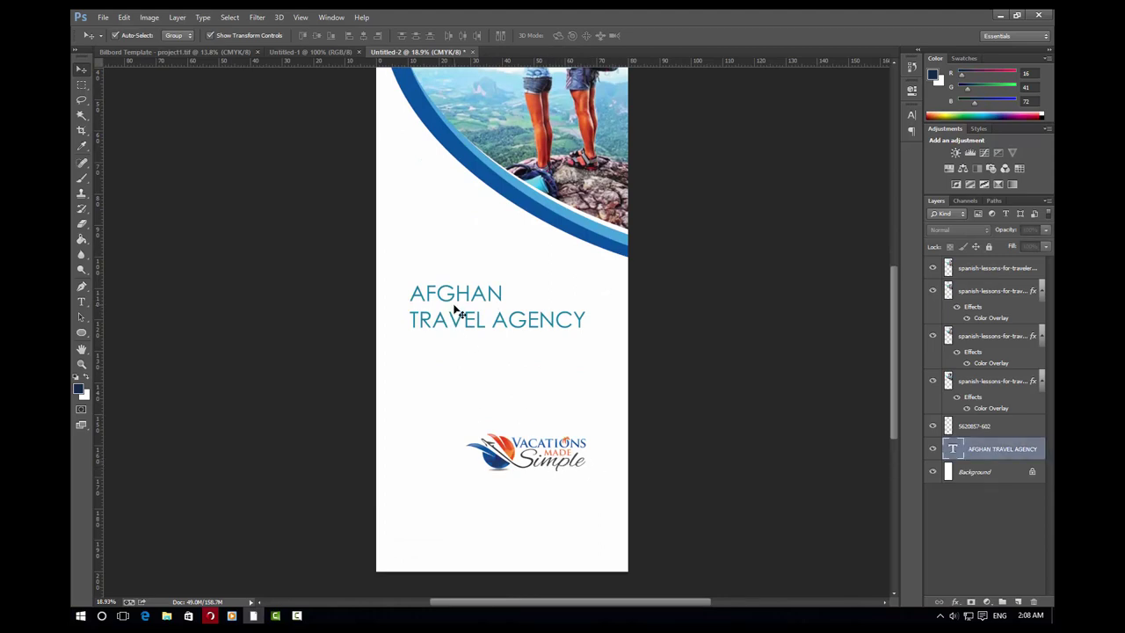
Make the TRAVEL AGENCY line of the title Bold
{"action": "left_click_drag", "start_coordinate": [453, 315], "coordinate": [448, 306]}
{"action": "double_click", "coordinate": [951, 450]}
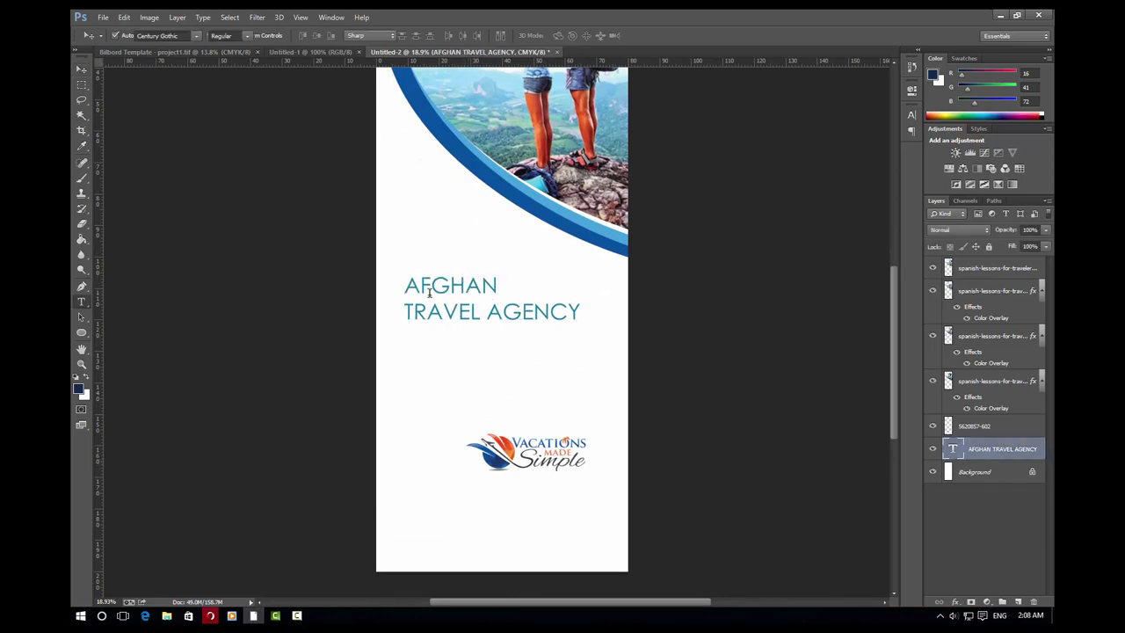
{"action": "left_click", "coordinate": [230, 35]}
{"action": "left_click", "coordinate": [242, 67]}
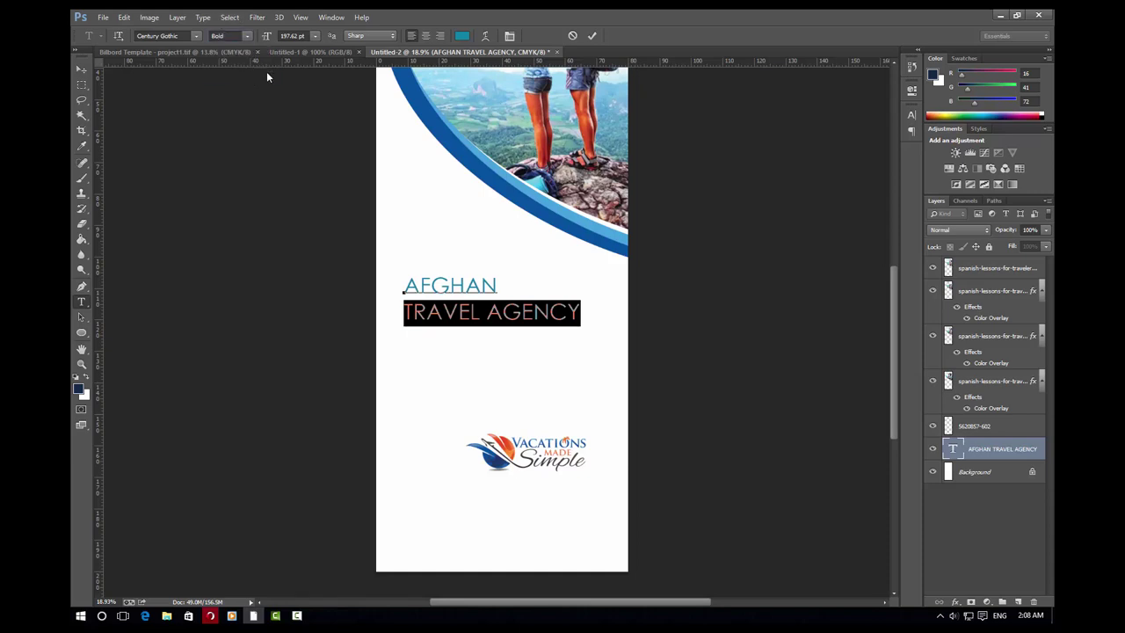
{"action": "left_click", "coordinate": [590, 37]}
Enlarge the whole title to about 122.6% so it spans the banner width
{"action": "key", "text": "v"}
{"action": "left_click_drag", "start_coordinate": [573, 276], "coordinate": [597, 268]}
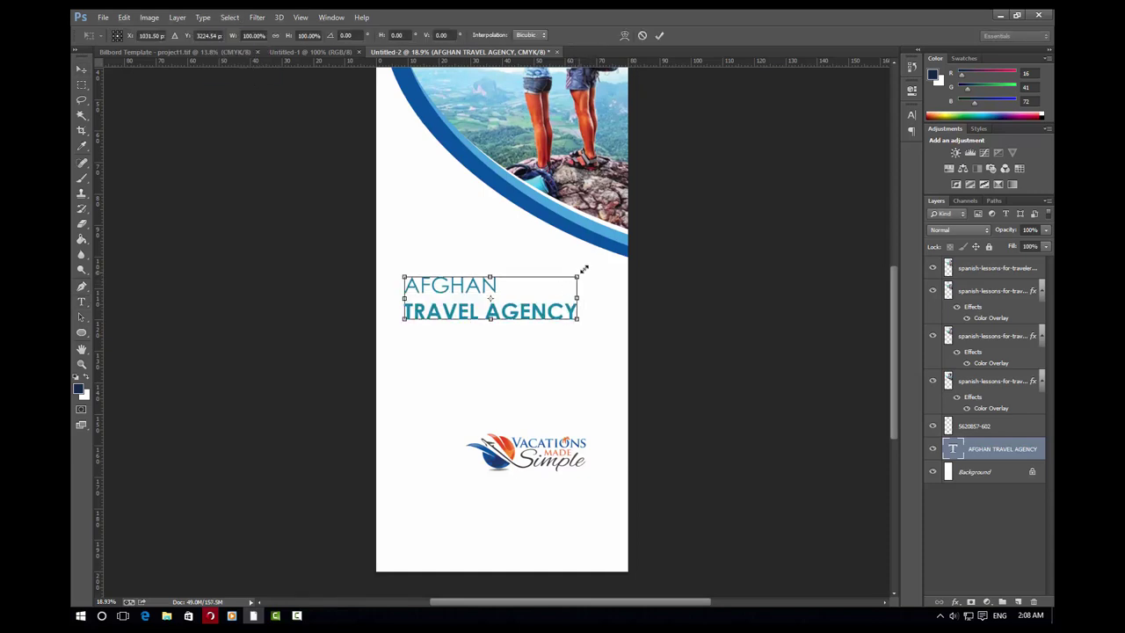
{"action": "left_click_drag", "start_coordinate": [550, 334], "coordinate": [571, 306]}
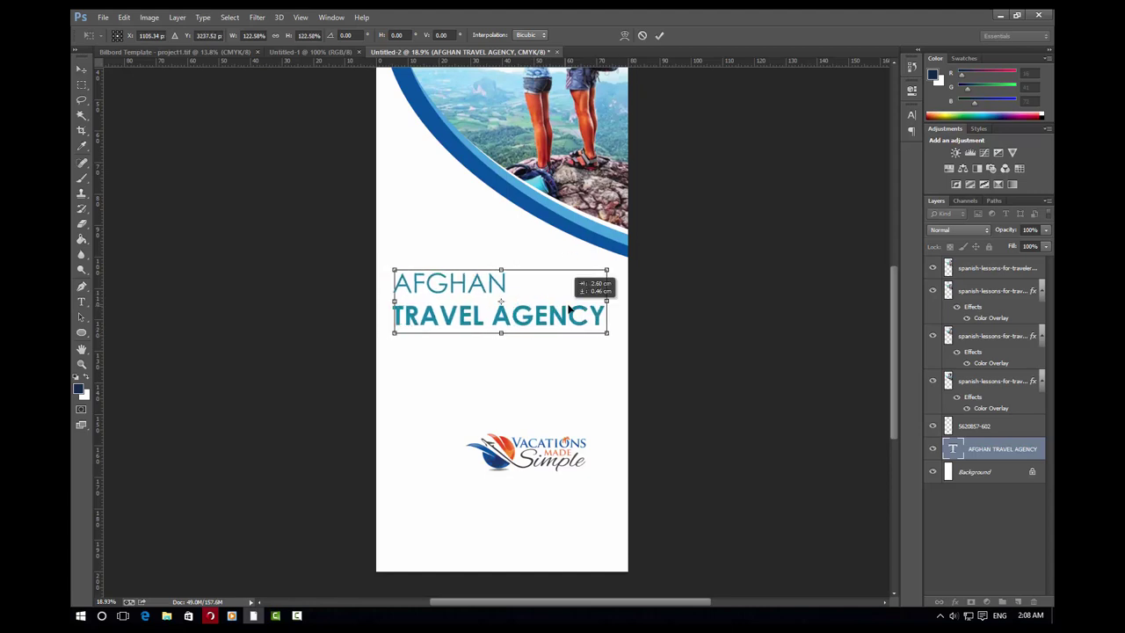
{"action": "left_click", "coordinate": [659, 36]}
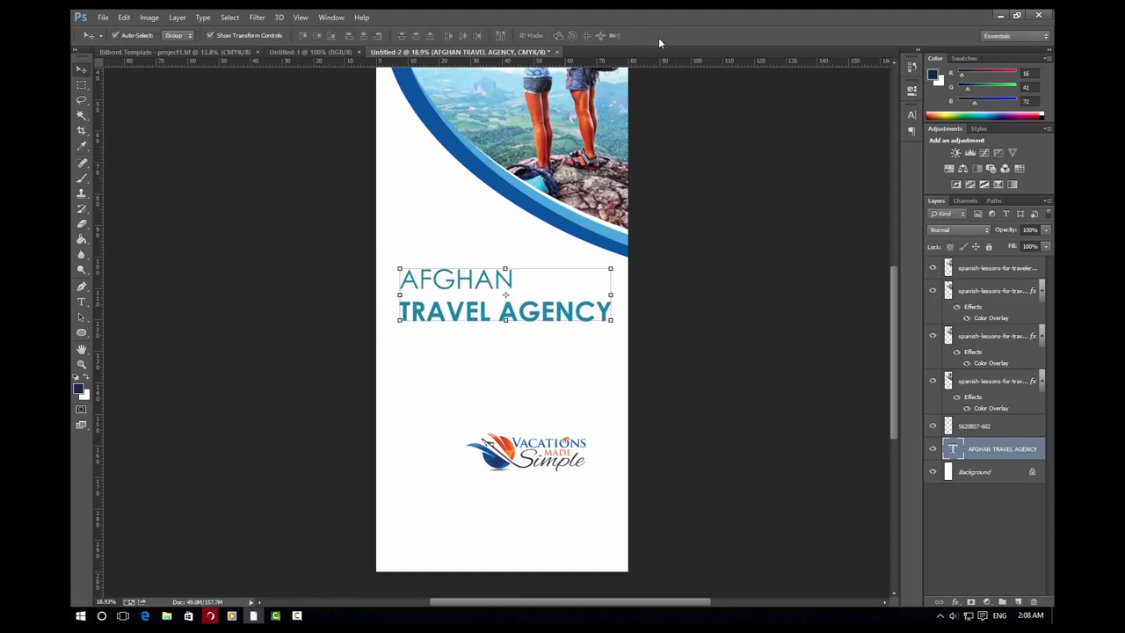
{"action": "scroll", "coordinate": [514, 244], "scroll_direction": "down", "scroll_amount": 1}
{"action": "scroll", "coordinate": [515, 243], "scroll_direction": "down", "scroll_amount": 3}
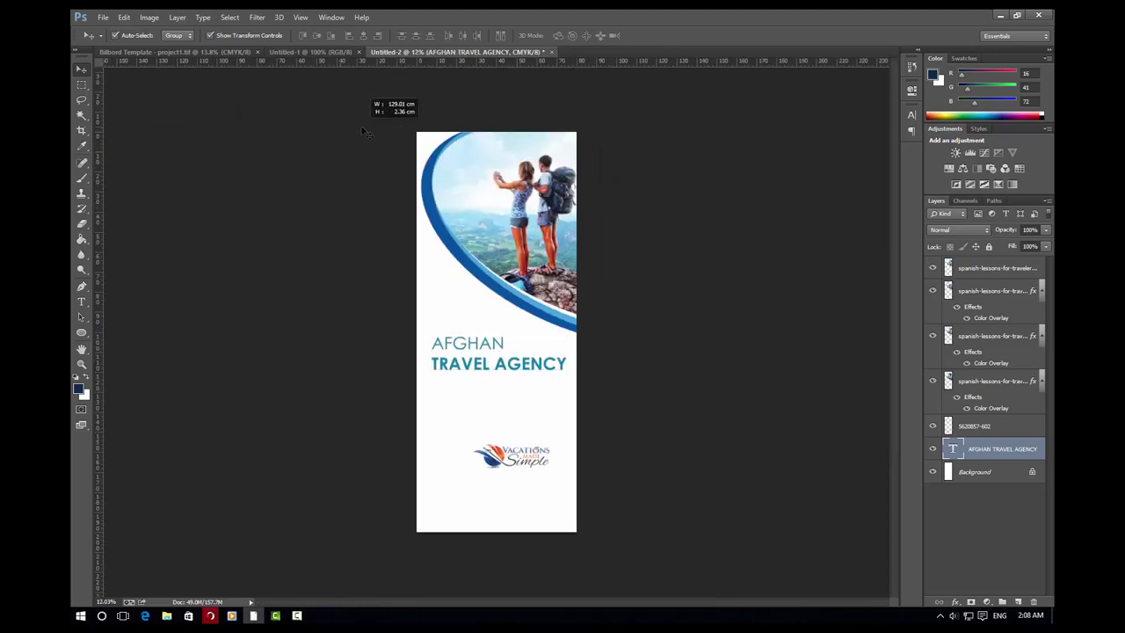
Add a vertical guide at the banner's 40 cm centre
{"action": "left_click_drag", "start_coordinate": [363, 130], "coordinate": [105, 134]}
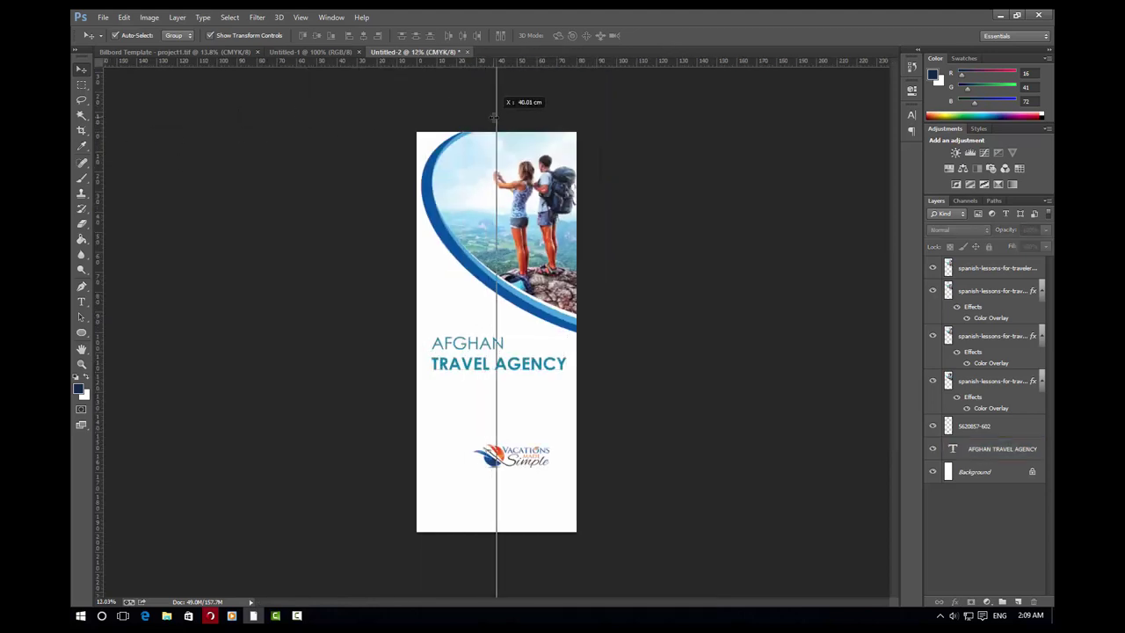
{"action": "left_click_drag", "start_coordinate": [203, 128], "coordinate": [494, 123]}
{"action": "scroll", "coordinate": [475, 334], "scroll_direction": "up", "scroll_amount": 2}
Snap the title to the centre guide and move the Vacations logo above it
{"action": "left_click", "coordinate": [536, 373]}
{"action": "left_click_drag", "start_coordinate": [530, 367], "coordinate": [527, 365]}
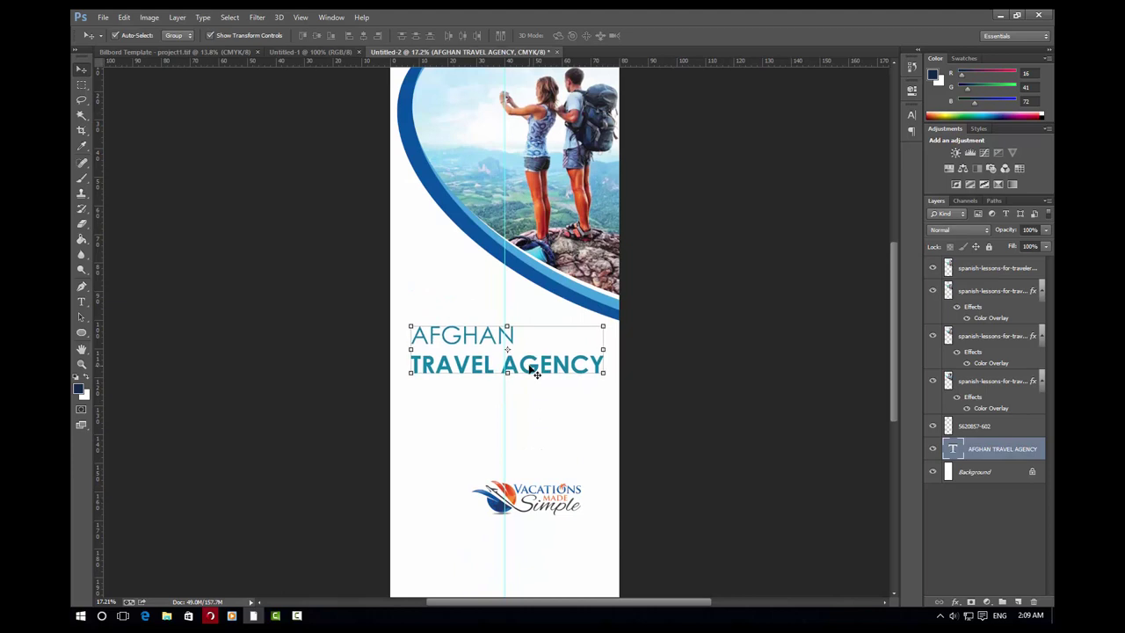
{"action": "left_click", "coordinate": [665, 343]}
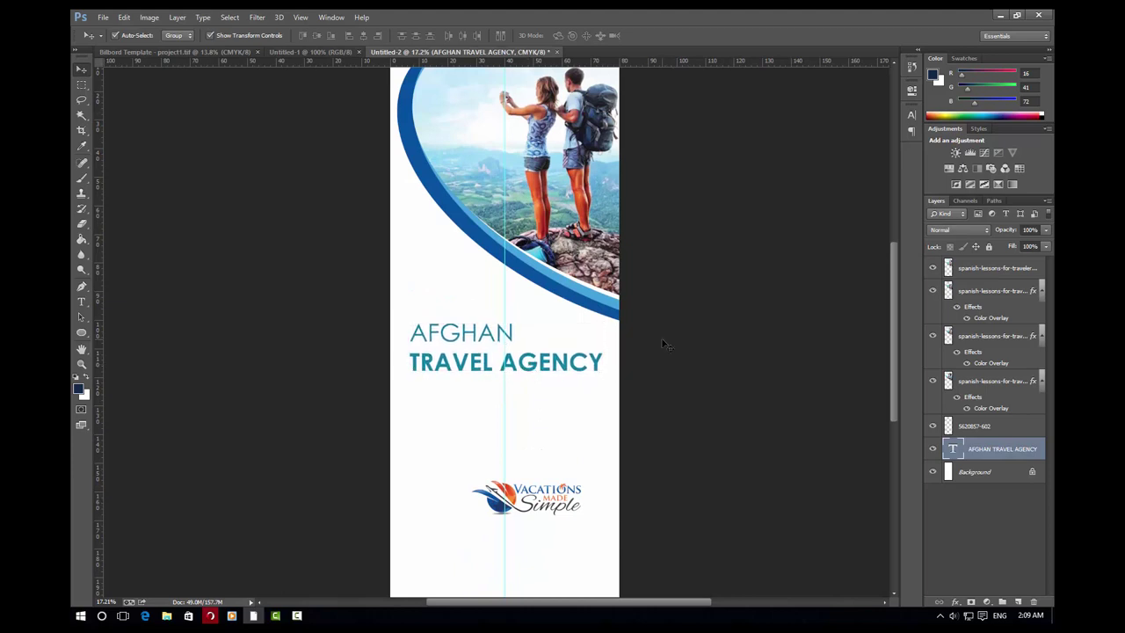
{"action": "left_click_drag", "start_coordinate": [498, 507], "coordinate": [424, 301]}
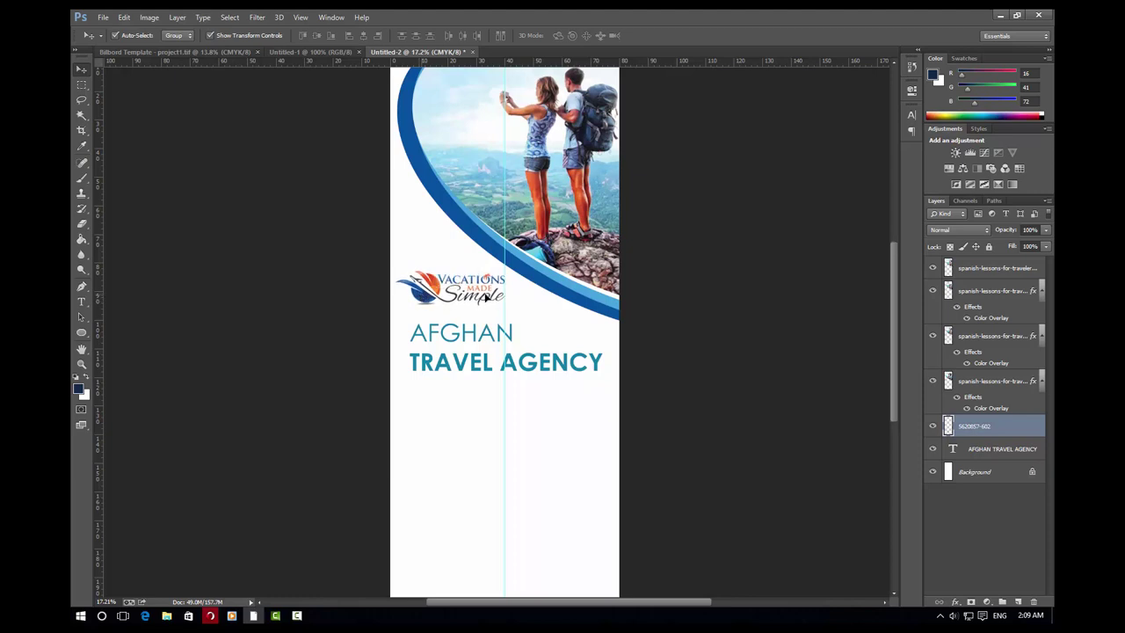
Fit the banner on screen and move the Vacations Made Simple logo below TRAVEL AGENCY
{"action": "left_click", "coordinate": [606, 379]}
{"action": "key", "text": "ctrl+0"}
{"action": "scroll", "coordinate": [474, 446], "scroll_direction": "up", "scroll_amount": 1}
{"action": "scroll", "coordinate": [474, 421], "scroll_direction": "down", "scroll_amount": 2}
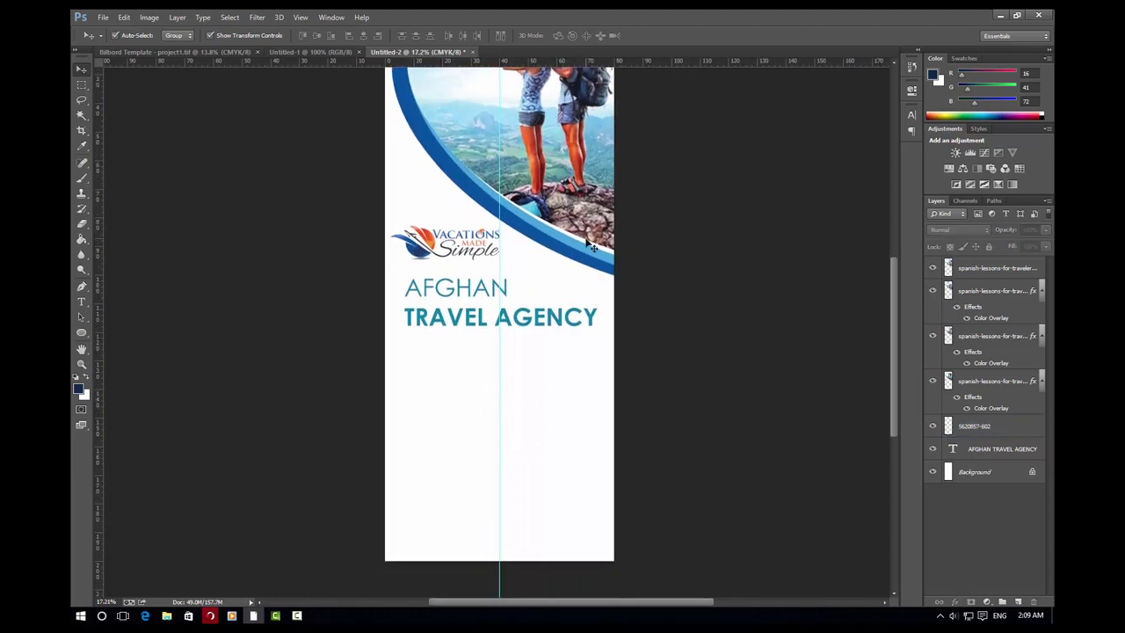
{"action": "scroll", "coordinate": [515, 314], "scroll_direction": "down", "scroll_amount": 2}
{"action": "left_click", "coordinate": [462, 311]}
{"action": "left_click_drag", "start_coordinate": [458, 311], "coordinate": [472, 419]}
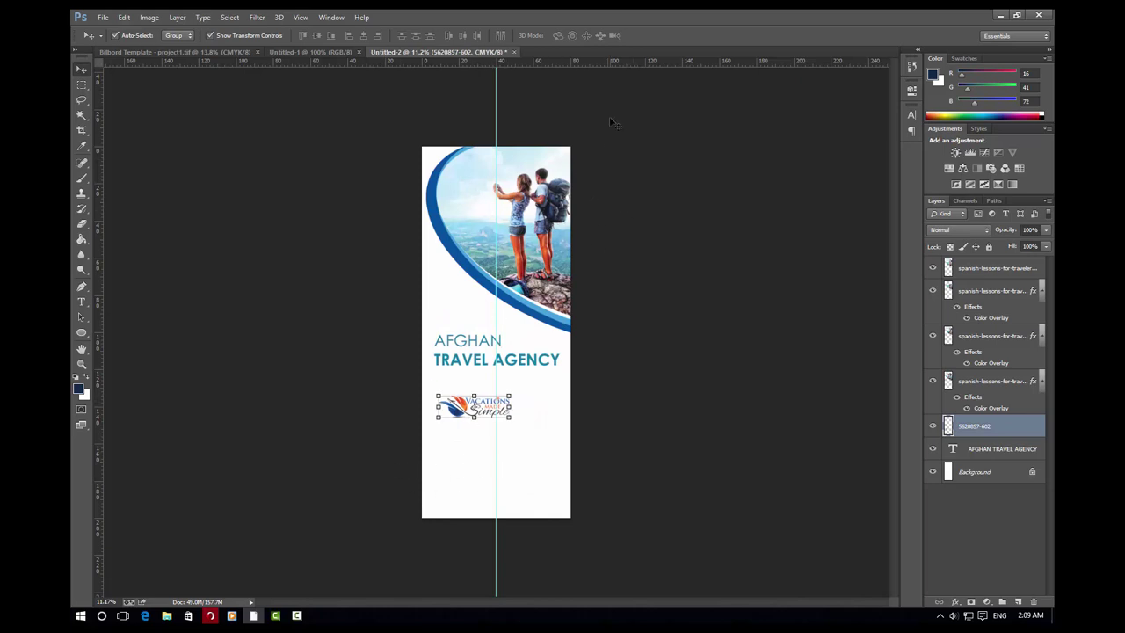
Select the hikers photo and blue arc layers and duplicate them into the lower half
{"action": "left_click_drag", "start_coordinate": [611, 122], "coordinate": [401, 326]}
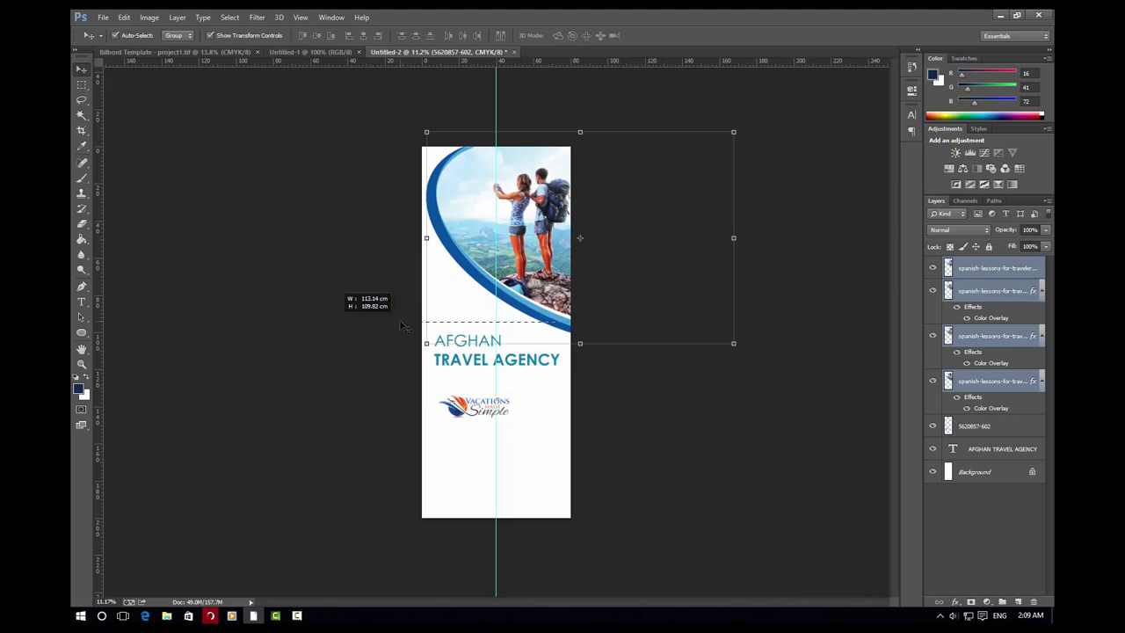
{"action": "left_click_drag", "start_coordinate": [401, 326], "coordinate": [395, 328]}
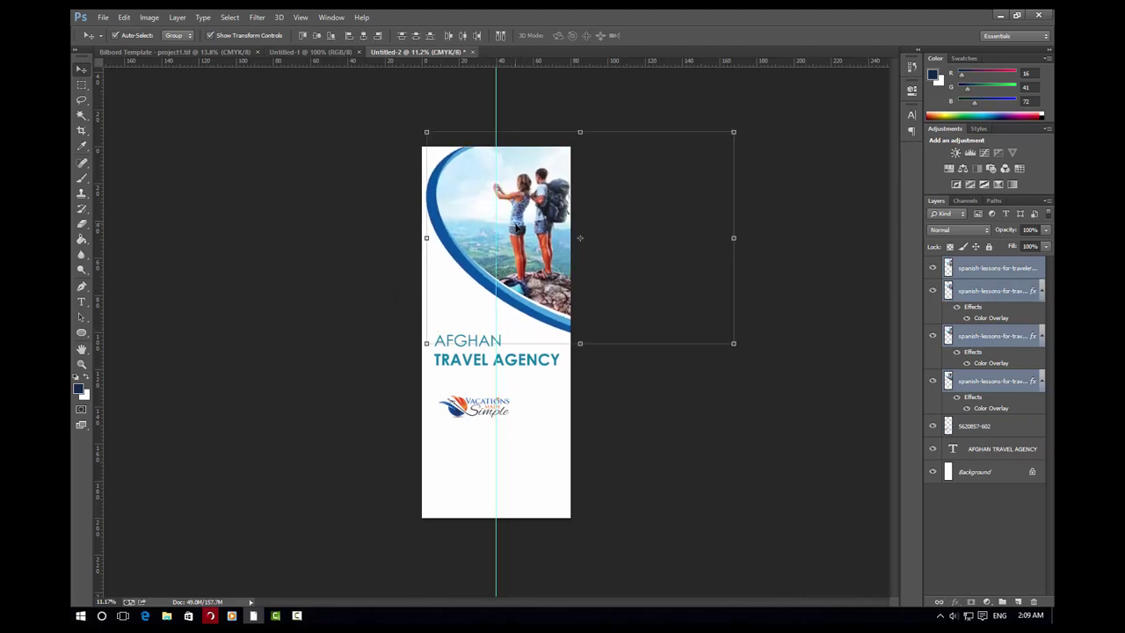
{"action": "mouse_move", "coordinate": [516, 229]}
{"action": "left_mouse_down"}
{"action": "mouse_move", "coordinate": [447, 414]}
{"action": "mouse_move", "coordinate": [433, 351]}
{"action": "left_mouse_up"}
Flip the duplicated photo-and-arcs copy horizontally and vertically
{"action": "key", "text": "ctrl+t"}
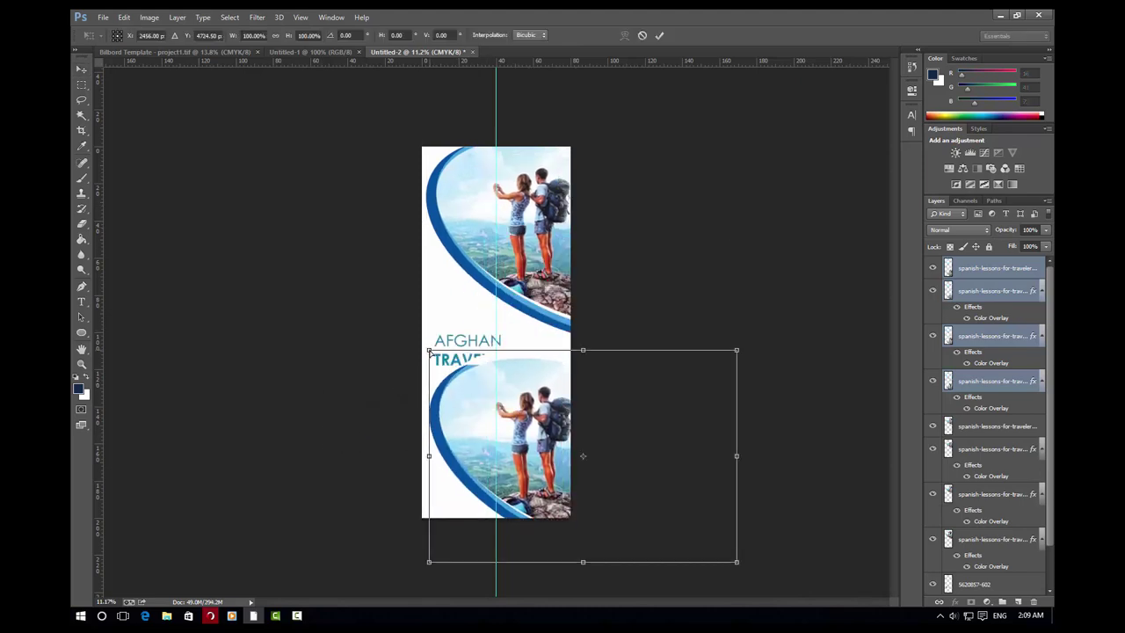
{"action": "right_click", "coordinate": [428, 350]}
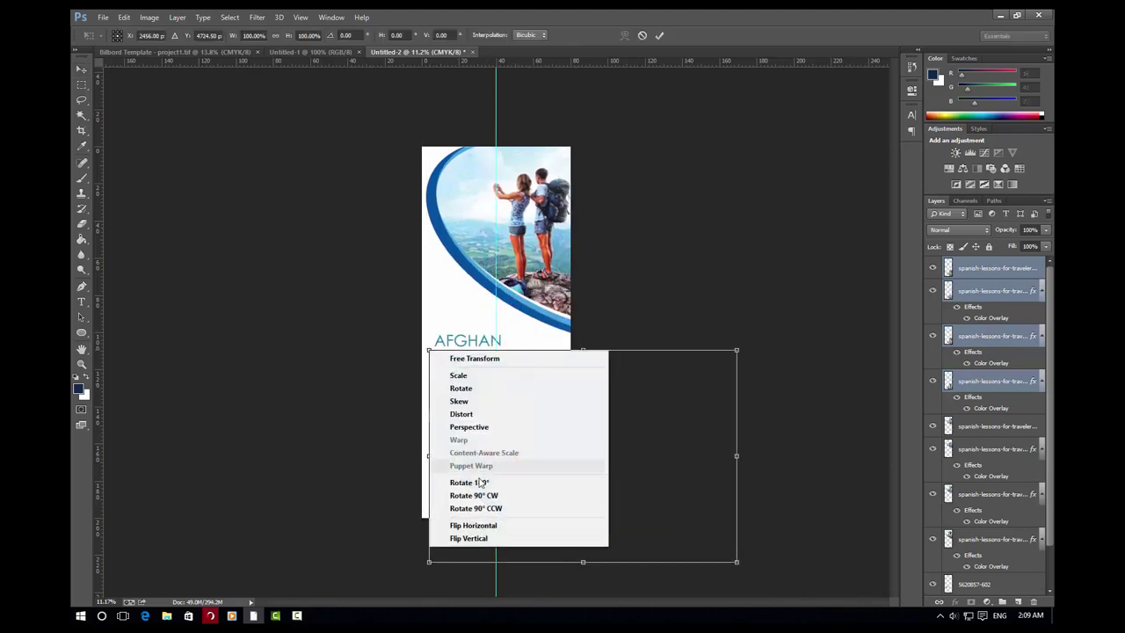
{"action": "left_click", "coordinate": [474, 525]}
{"action": "left_click_drag", "start_coordinate": [540, 482], "coordinate": [345, 496]}
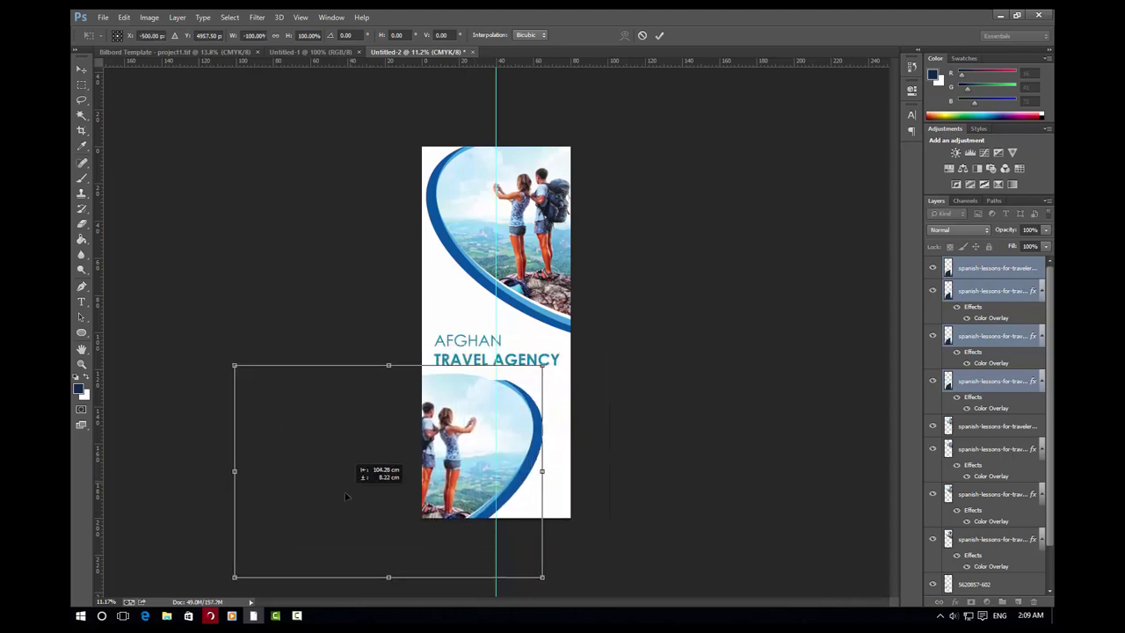
{"action": "right_click", "coordinate": [479, 444]}
{"action": "left_click", "coordinate": [501, 431]}
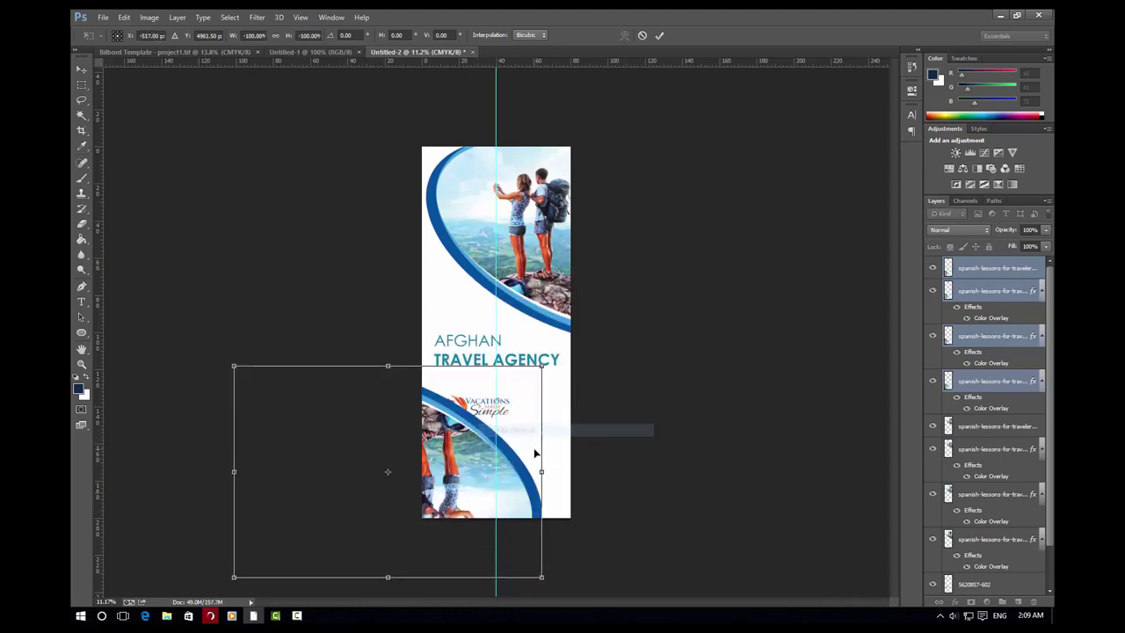
{"action": "left_click_drag", "start_coordinate": [518, 483], "coordinate": [490, 400]}
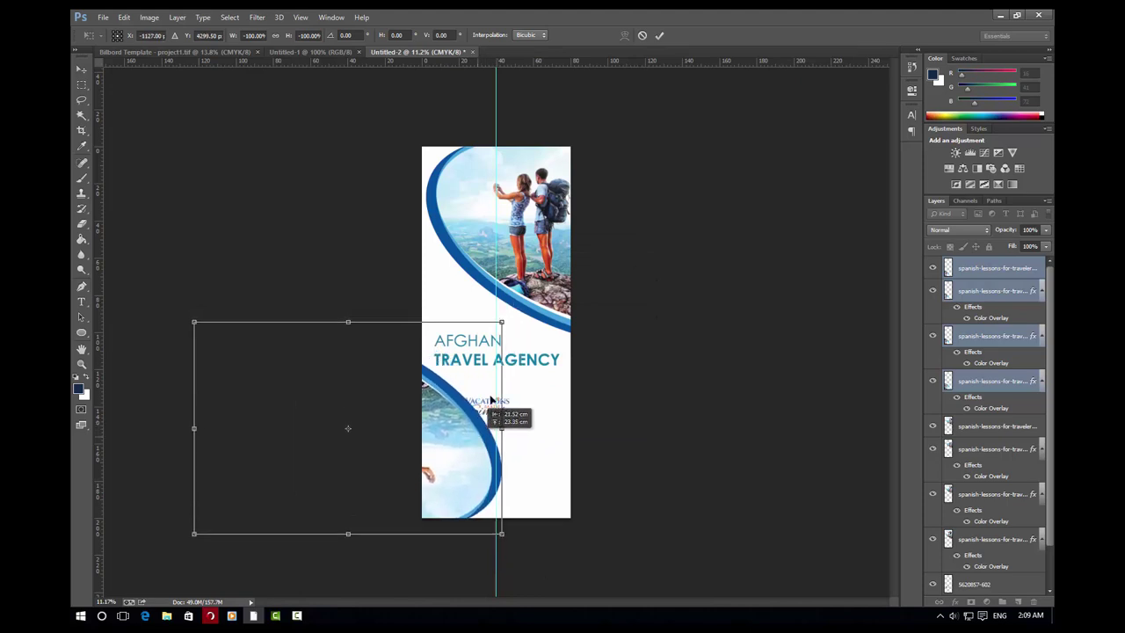
Scale the upside-down copy to about 52.6% and place it at the lower left
{"action": "left_click_drag", "start_coordinate": [501, 321], "coordinate": [445, 361]}
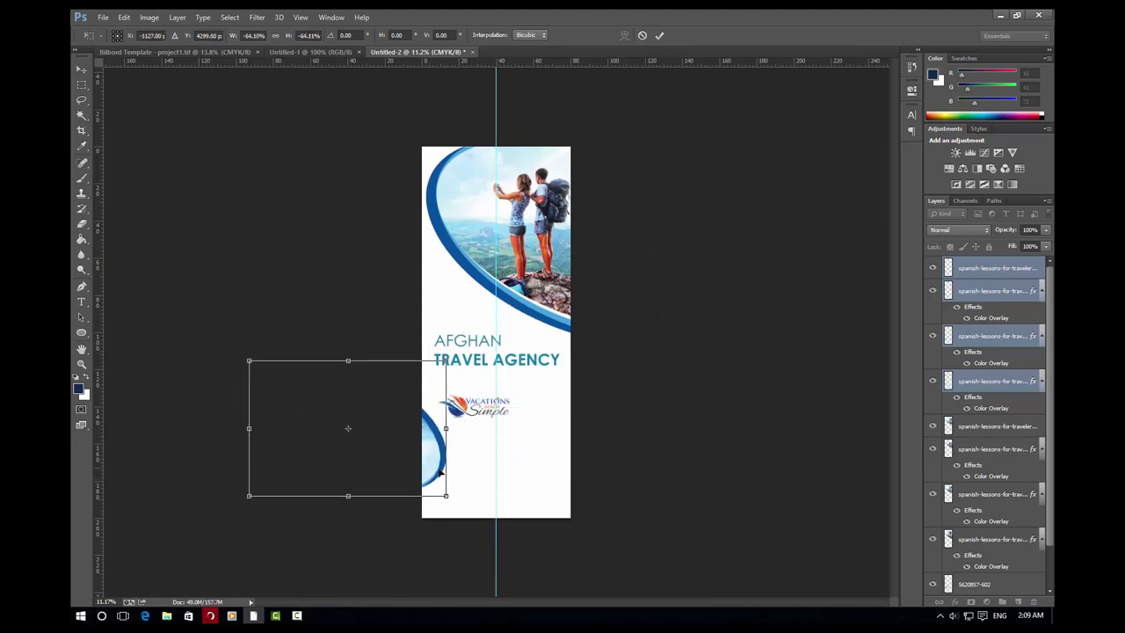
{"action": "left_click_drag", "start_coordinate": [440, 472], "coordinate": [497, 483]}
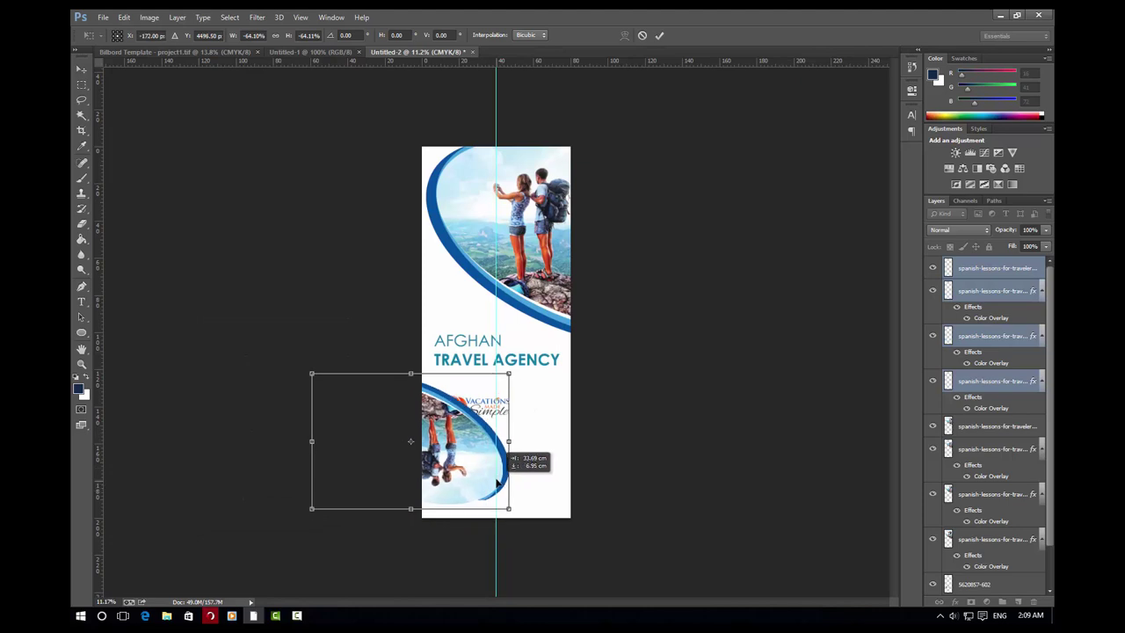
{"action": "left_click_drag", "start_coordinate": [497, 481], "coordinate": [491, 481]}
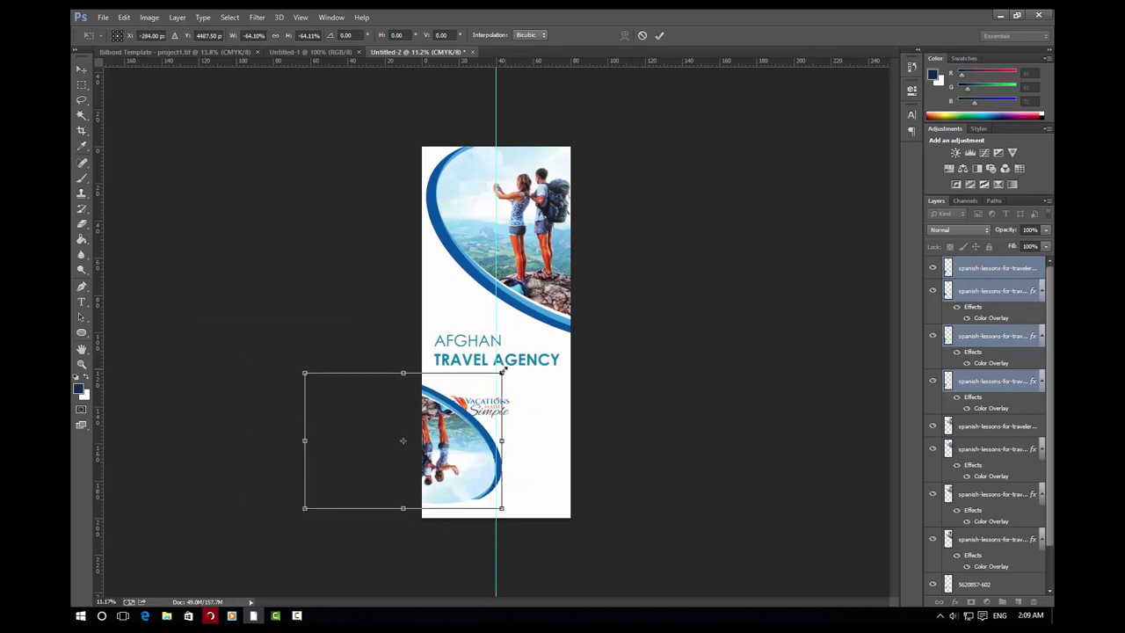
{"action": "left_click_drag", "start_coordinate": [502, 372], "coordinate": [484, 383]}
{"action": "mouse_move", "coordinate": [470, 460]}
{"action": "left_mouse_down"}
{"action": "mouse_move", "coordinate": [494, 470]}
{"action": "mouse_move", "coordinate": [486, 465]}
{"action": "left_mouse_up"}
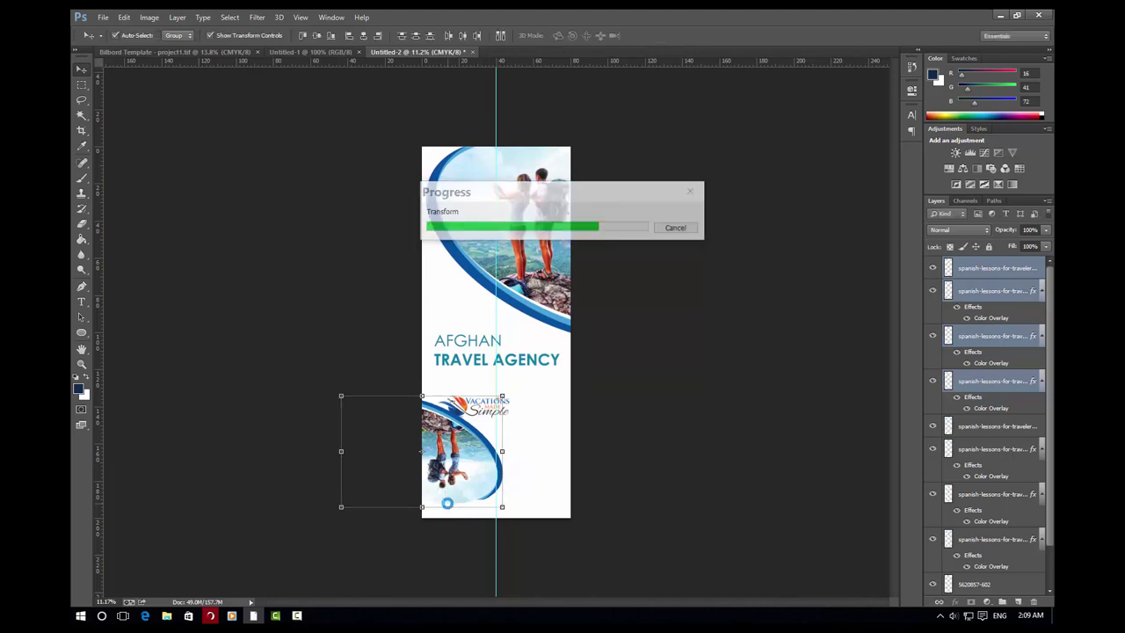
Move the Vacations logo above the AFGHAN heading and nudge the flipped photo copy
{"action": "scroll", "coordinate": [444, 435], "scroll_direction": "up", "scroll_amount": 3}
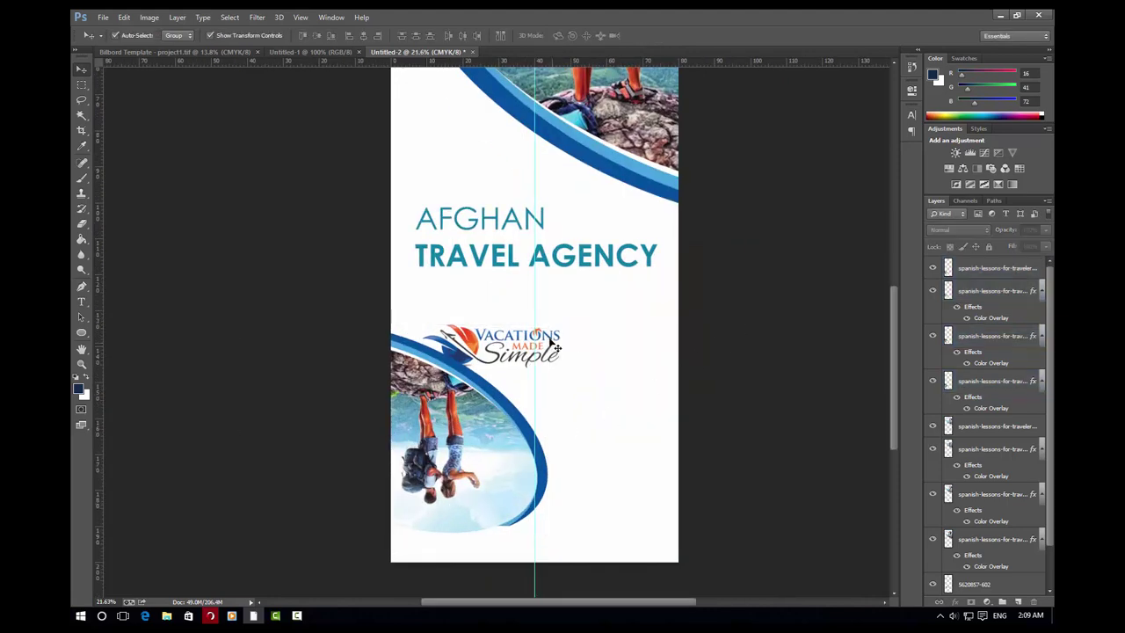
{"action": "left_click_drag", "start_coordinate": [501, 345], "coordinate": [458, 176]}
{"action": "mouse_move", "coordinate": [471, 524]}
{"action": "left_mouse_down"}
{"action": "mouse_move", "coordinate": [483, 495]}
{"action": "mouse_move", "coordinate": [492, 516]}
{"action": "left_mouse_up"}
{"action": "left_click", "coordinate": [677, 517]}
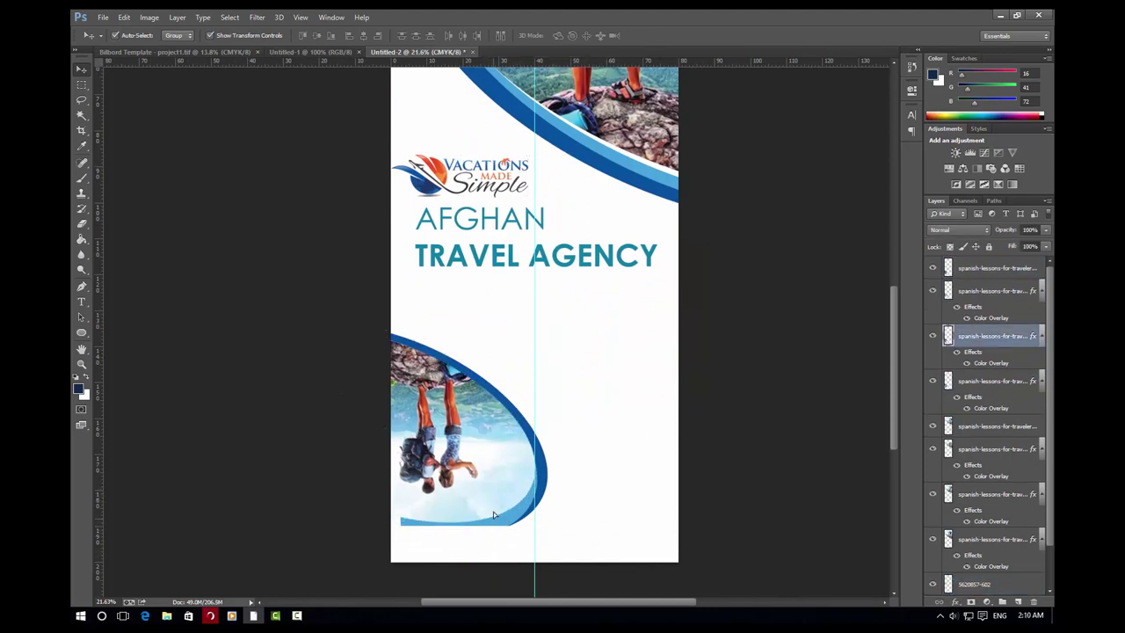
Stretch the lower blue curve layer slightly downward
{"action": "key", "text": "alt+bracketleft"}
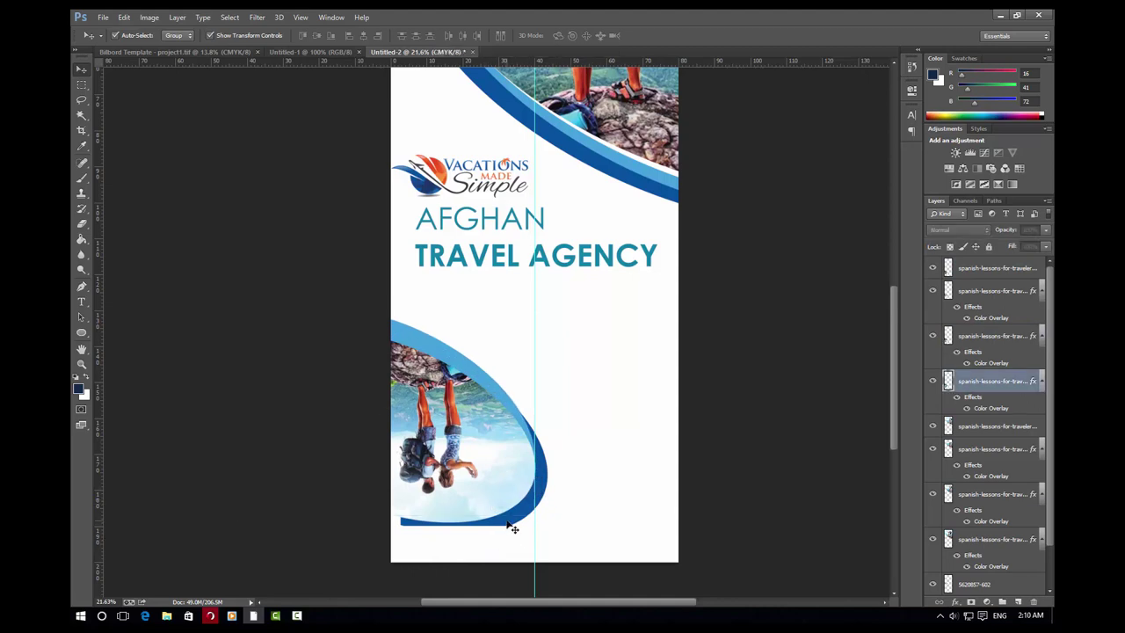
{"action": "key", "text": "ctrl+t"}
{"action": "left_click_drag", "start_coordinate": [465, 534], "coordinate": [466, 539]}
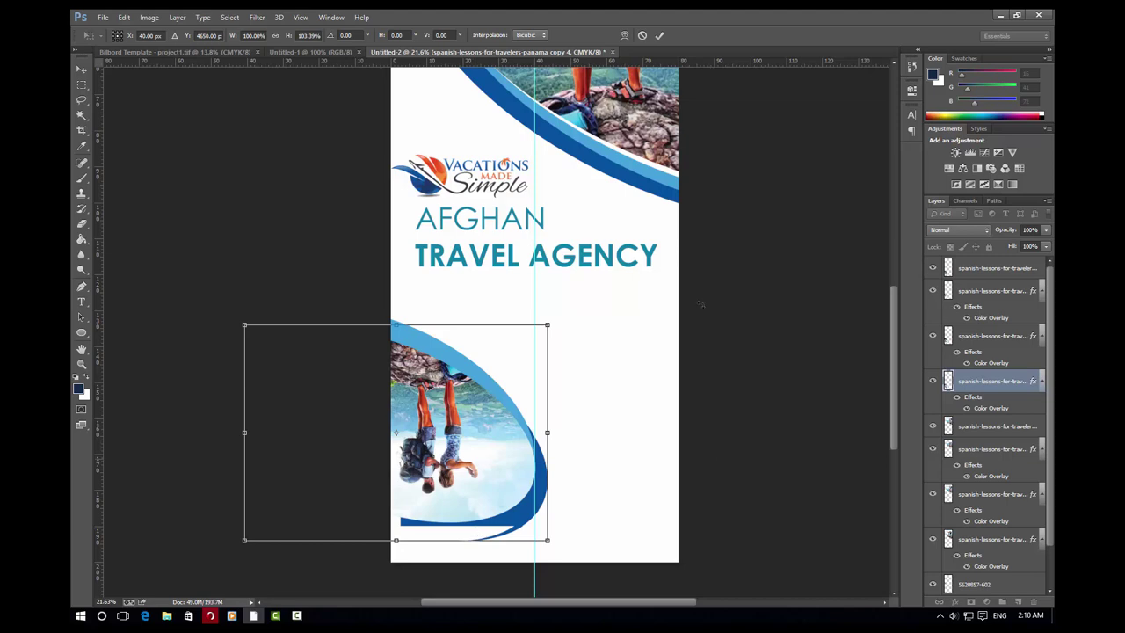
{"action": "left_click", "coordinate": [659, 36]}
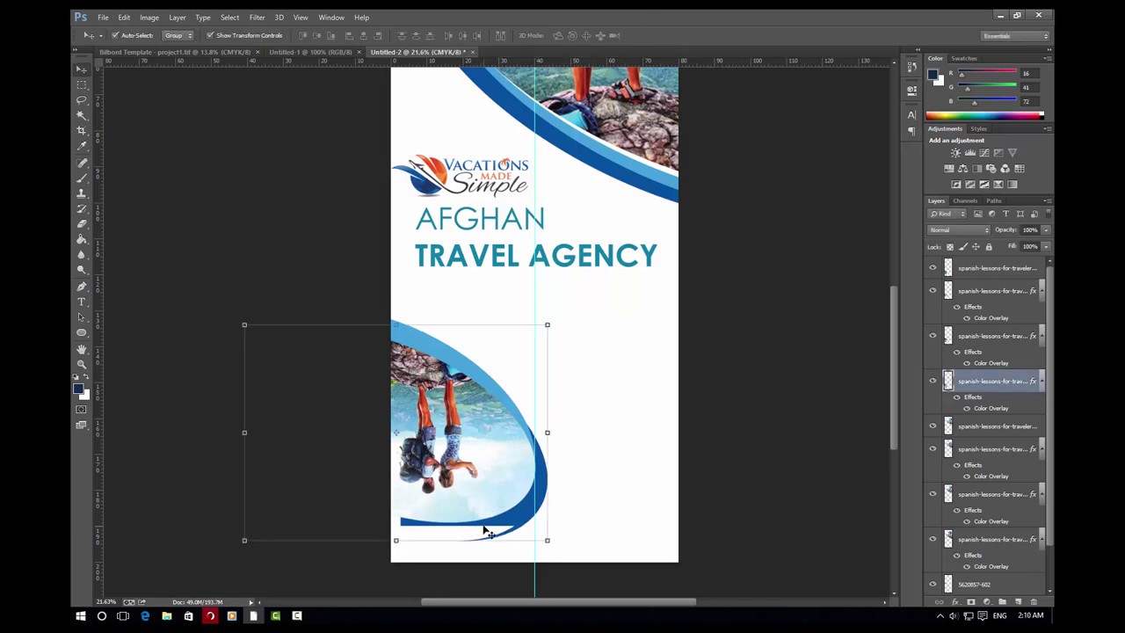
Try deleting the banner's bottom strip of the curve, then undo and deselect
{"action": "left_click", "coordinate": [82, 84]}
{"action": "left_click_drag", "start_coordinate": [573, 572], "coordinate": [187, 499]}
{"action": "key", "text": "Delete"}
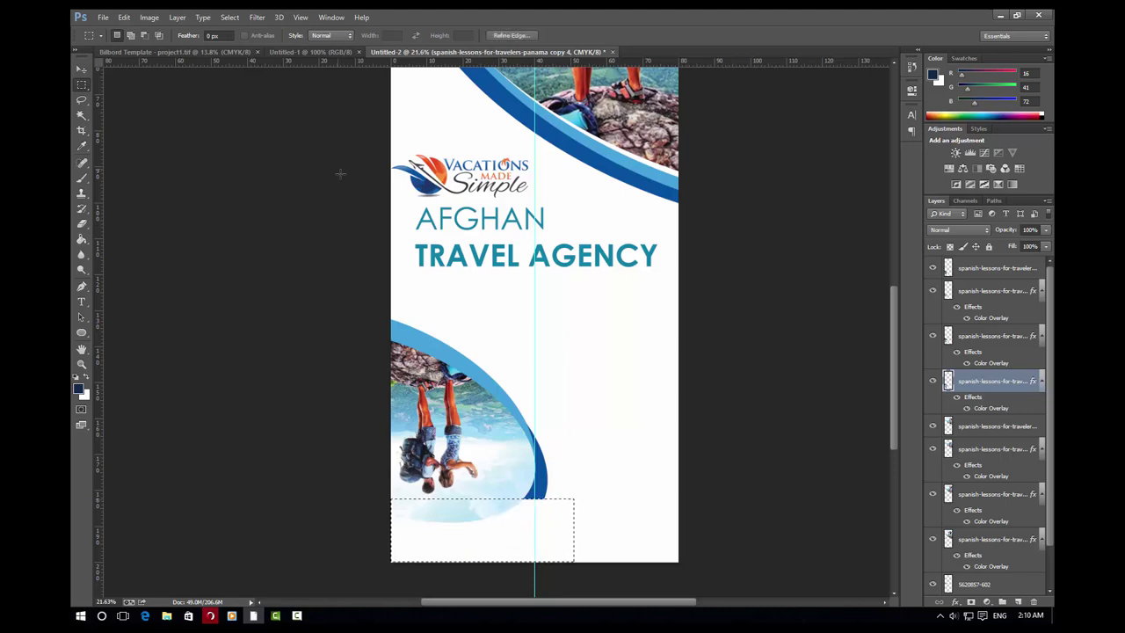
{"action": "key", "text": "ctrl+z"}
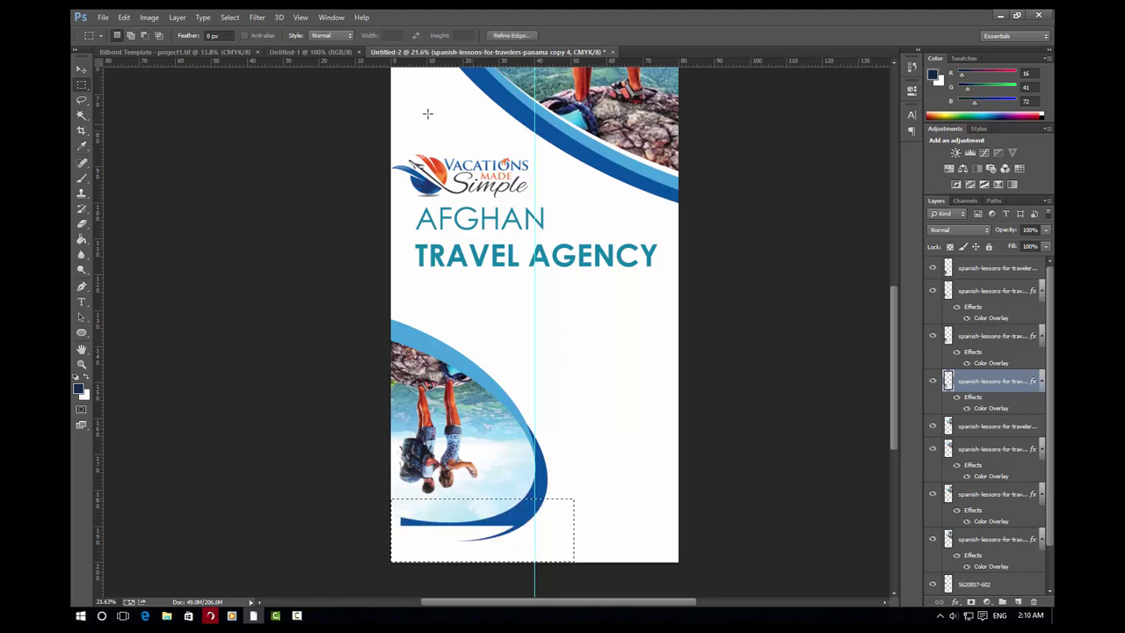
{"action": "left_click", "coordinate": [229, 18]}
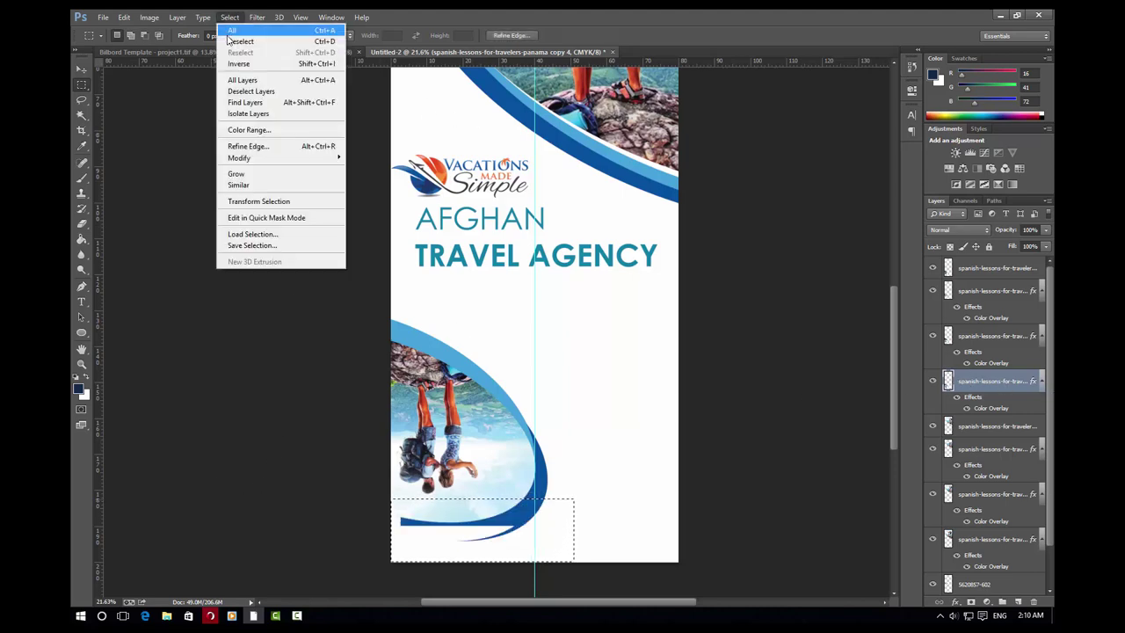
{"action": "left_click", "coordinate": [237, 37]}
Erase the flat bottom end of the blue curve copy 6 layer
{"action": "left_click", "coordinate": [81, 69]}
{"action": "left_click", "coordinate": [468, 534]}
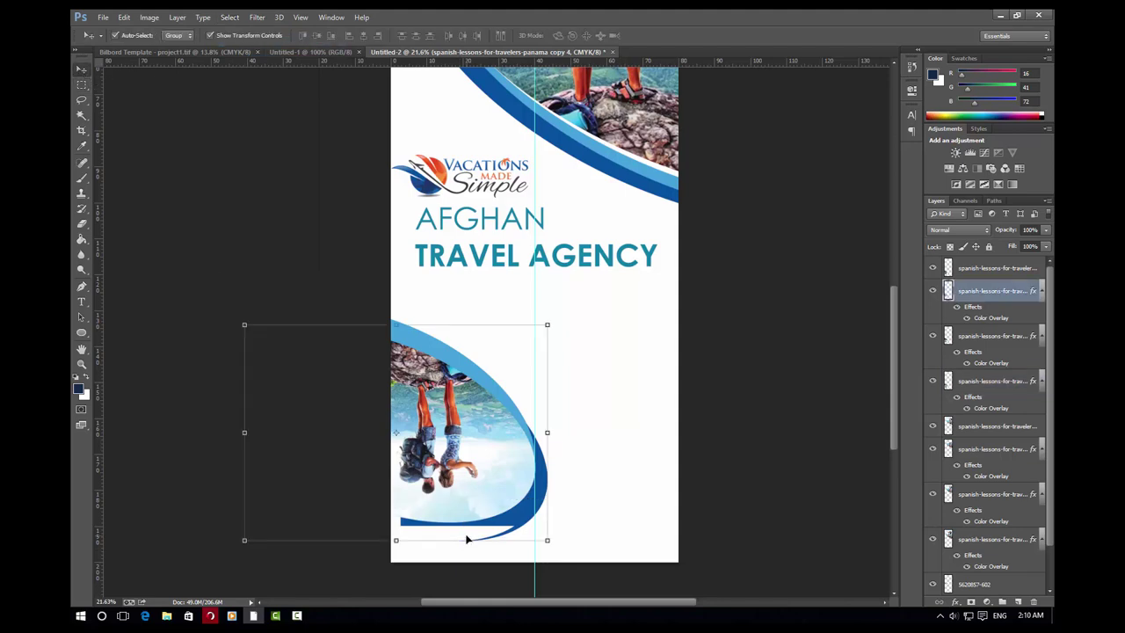
{"action": "left_click", "coordinate": [82, 223]}
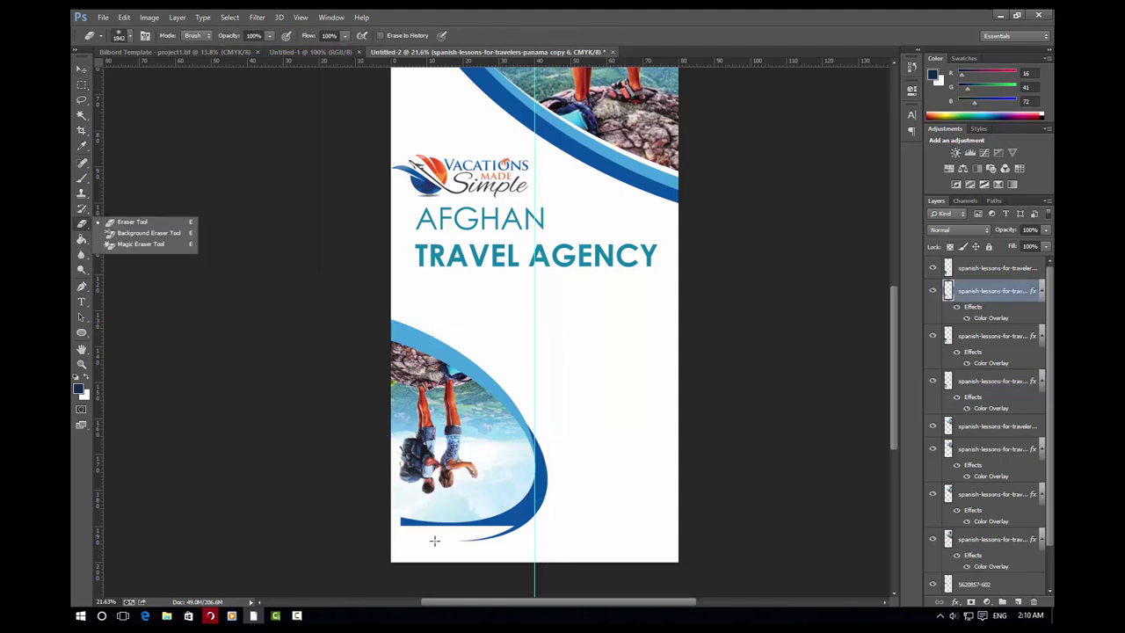
{"action": "left_click_drag", "start_coordinate": [434, 537], "coordinate": [484, 536]}
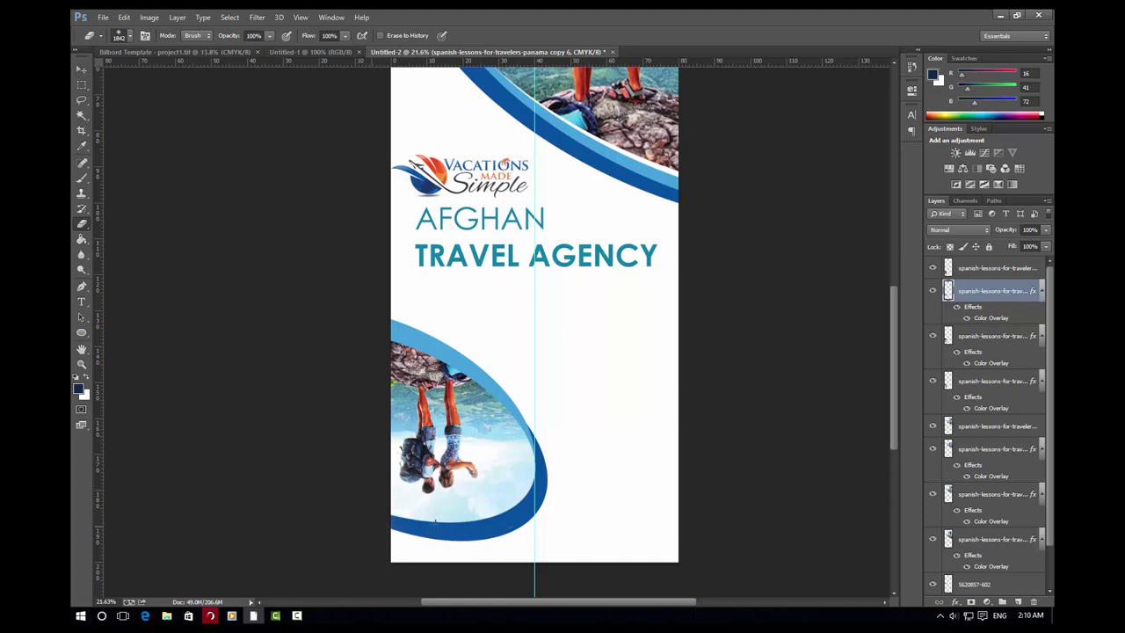
{"action": "right_click", "coordinate": [435, 520]}
{"action": "left_click", "coordinate": [422, 537]}
Shift the upside-down hikers photo down to sit more fully inside the curve
{"action": "left_click", "coordinate": [81, 68]}
{"action": "left_click_drag", "start_coordinate": [458, 434], "coordinate": [457, 447]}
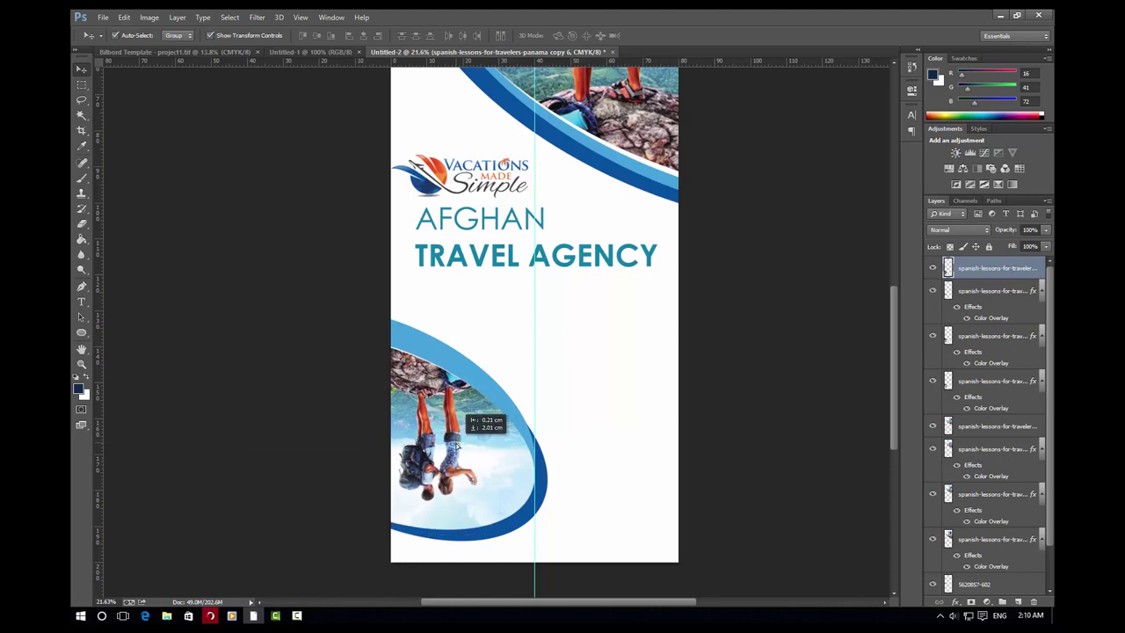
{"action": "left_click_drag", "start_coordinate": [456, 446], "coordinate": [460, 449]}
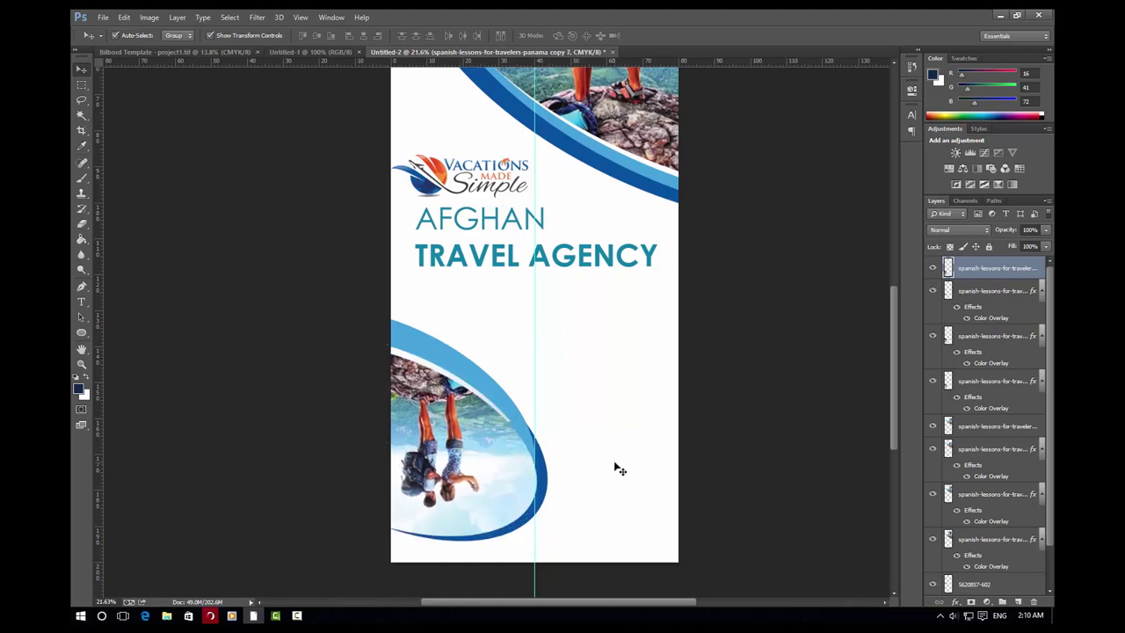
Move curve layer copy 4 up one, nudge the lower curve left and reposition the upside-down photo
{"action": "left_click", "coordinate": [546, 489]}
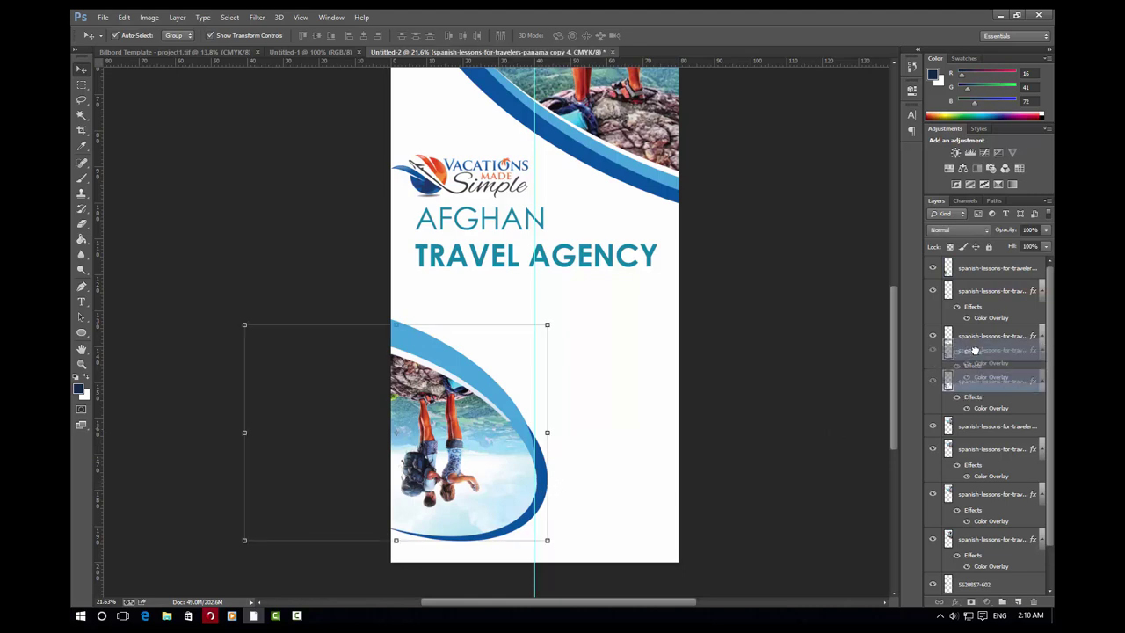
{"action": "left_click_drag", "start_coordinate": [972, 382], "coordinate": [973, 334]}
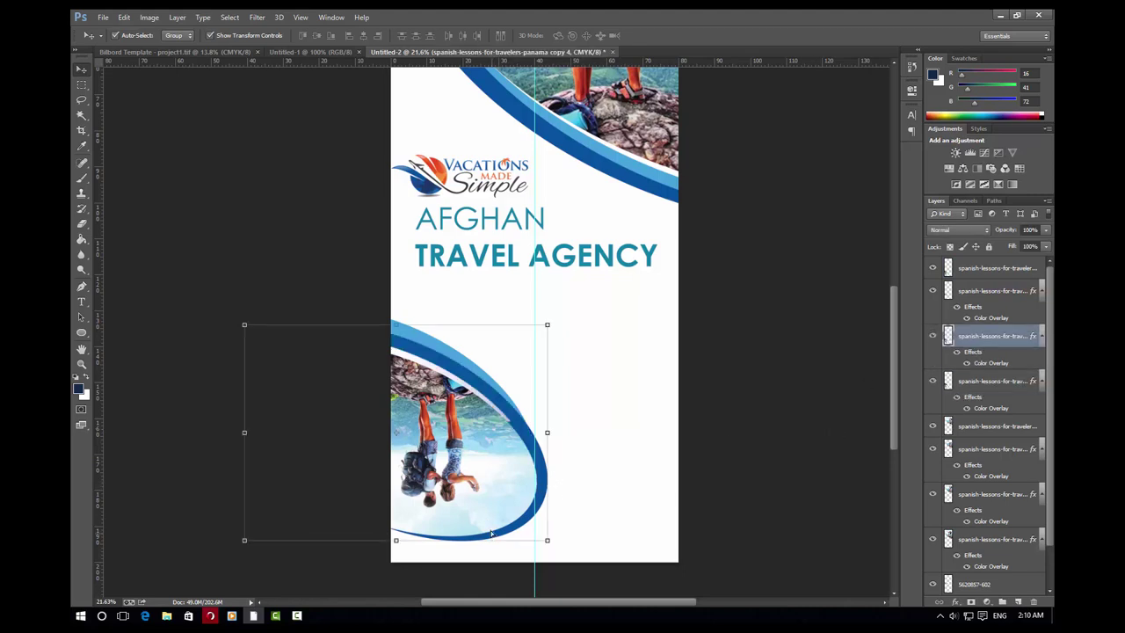
{"action": "left_click_drag", "start_coordinate": [491, 533], "coordinate": [488, 533]}
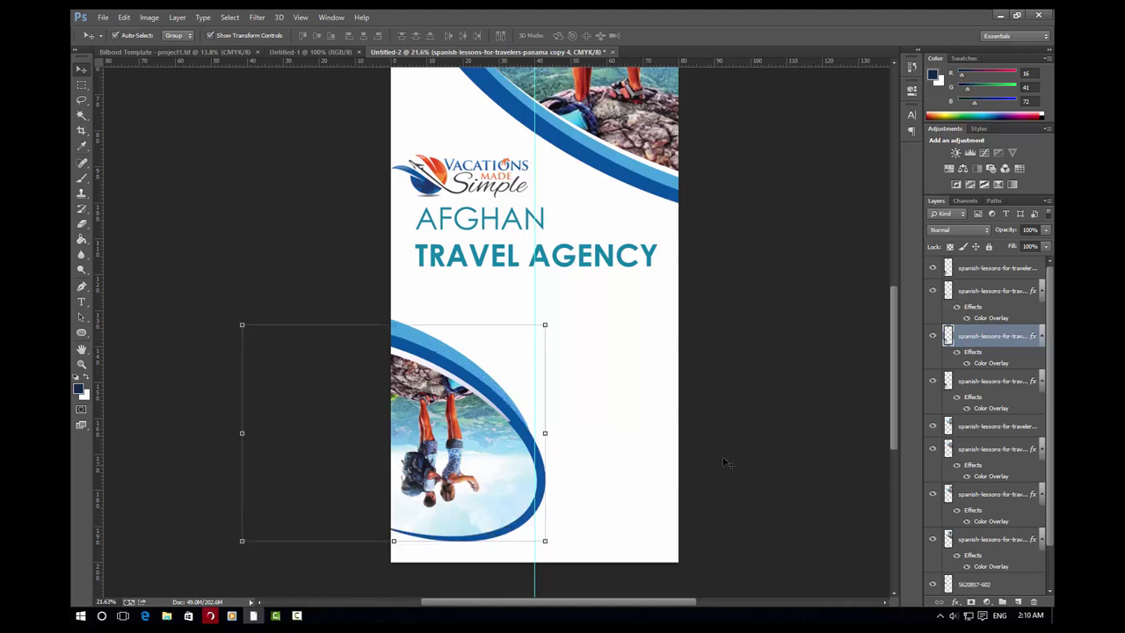
{"action": "left_click_drag", "start_coordinate": [471, 431], "coordinate": [469, 456]}
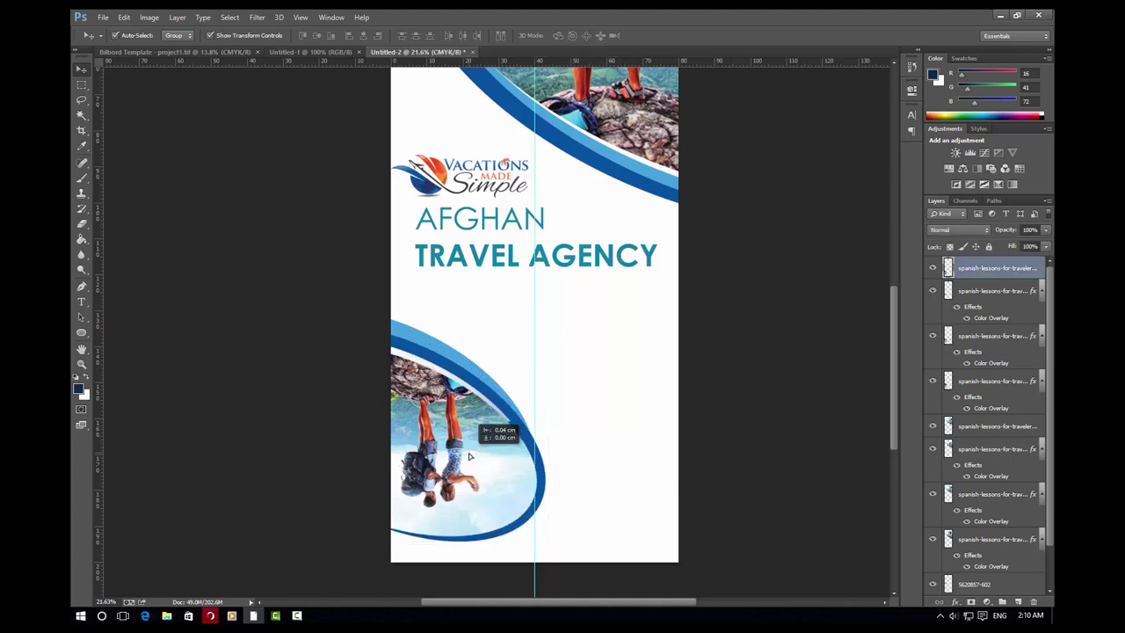
{"action": "left_click", "coordinate": [510, 378]}
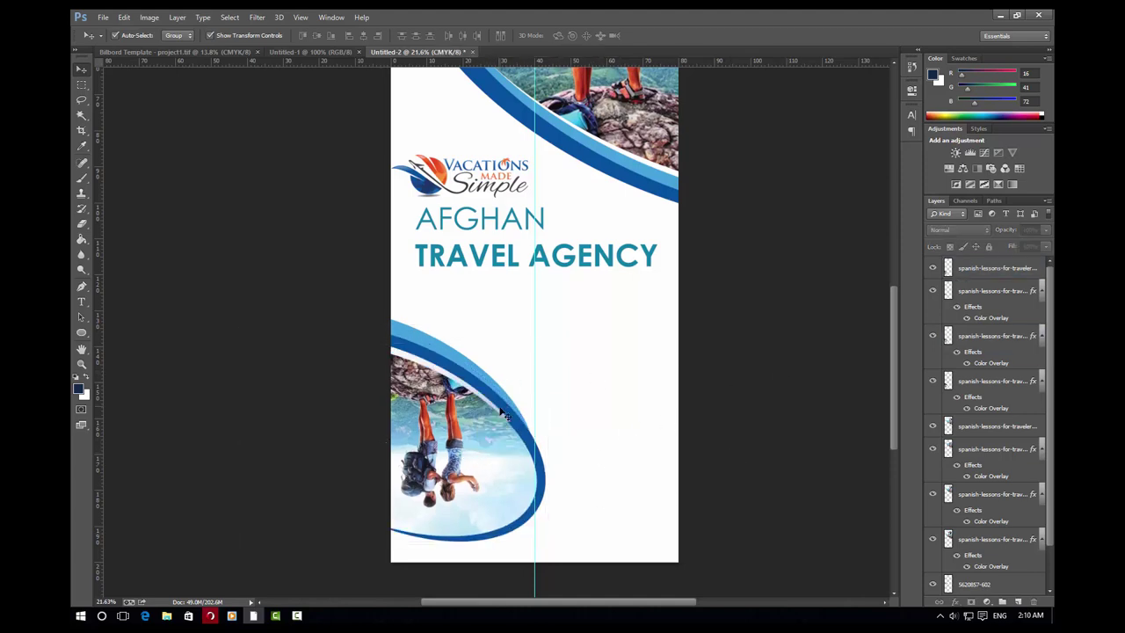
Shift the second photo and the flipped photo, then transform the top photo layer copy 7
{"action": "left_click_drag", "start_coordinate": [499, 414], "coordinate": [496, 377]}
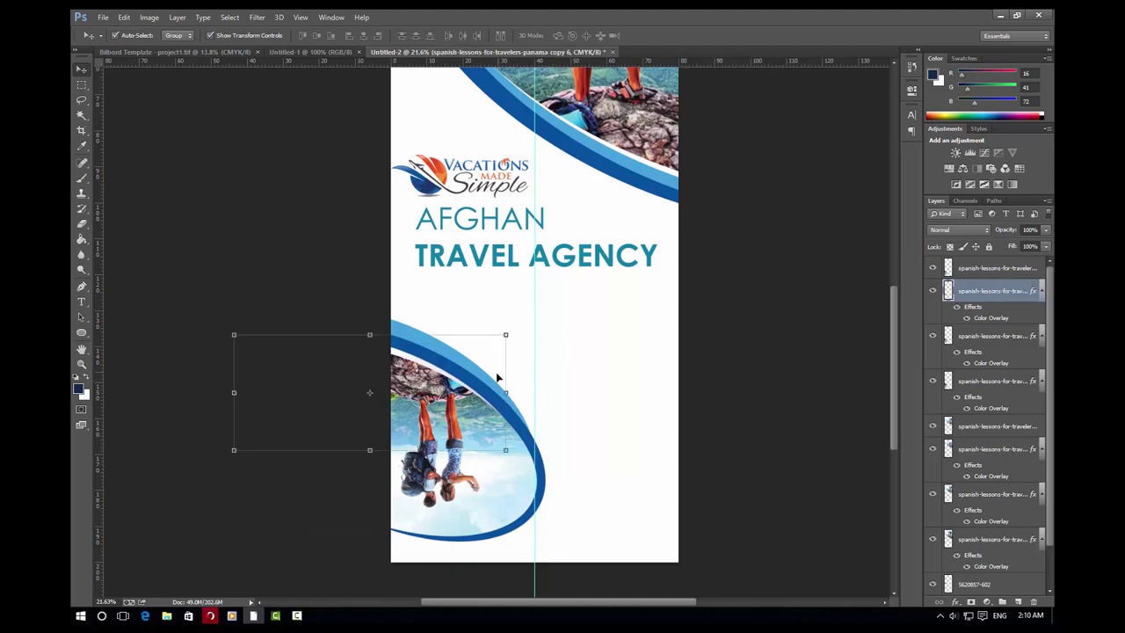
{"action": "left_click", "coordinate": [490, 381]}
{"action": "left_click_drag", "start_coordinate": [481, 377], "coordinate": [484, 384]}
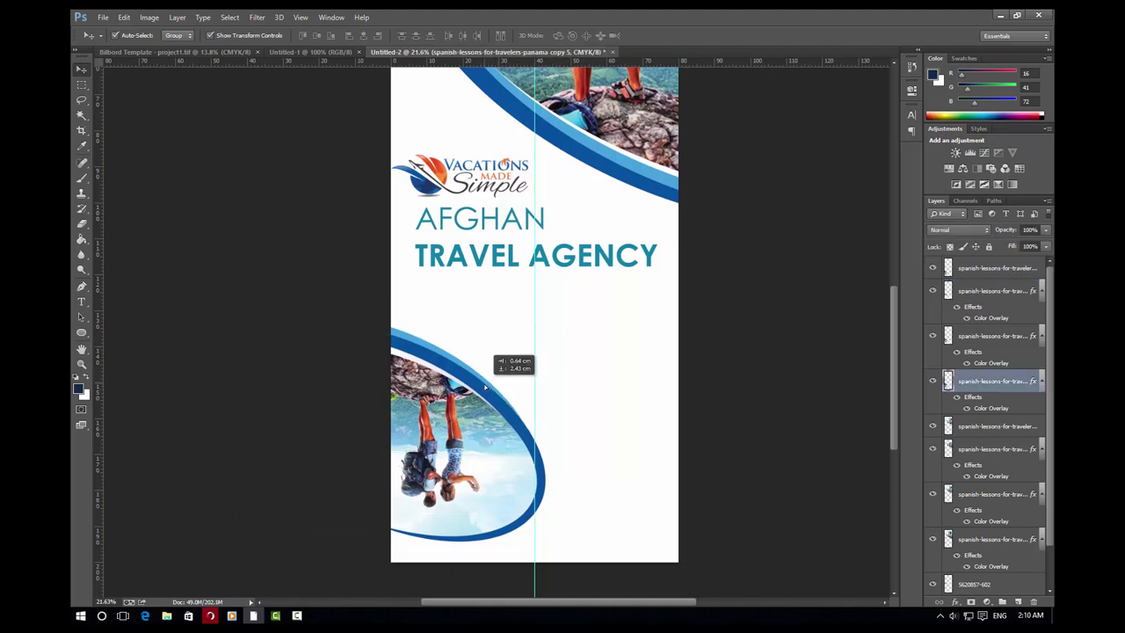
{"action": "left_click", "coordinate": [441, 528]}
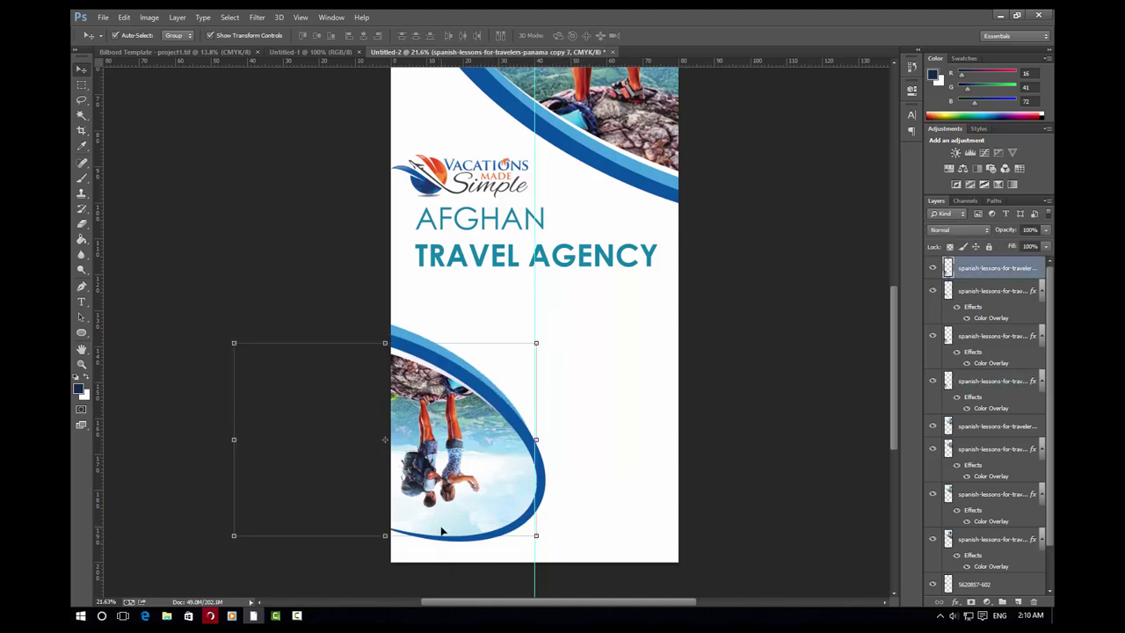
{"action": "left_click_drag", "start_coordinate": [393, 538], "coordinate": [395, 538]}
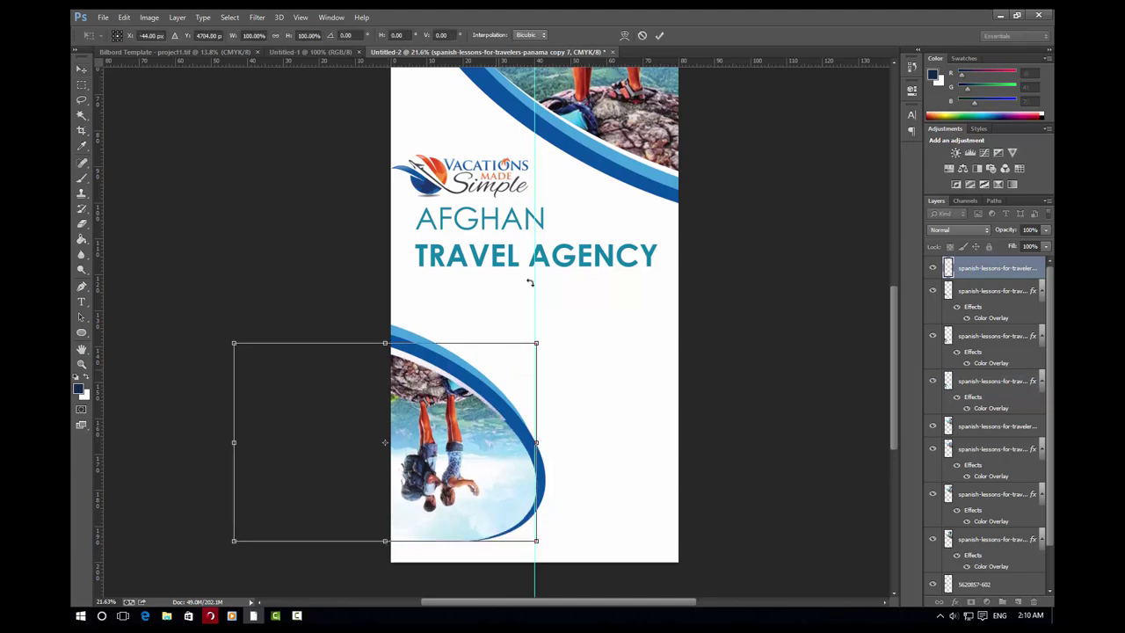
{"action": "left_click", "coordinate": [659, 35]}
Stretch curve layer copy 5 up, down, left and right, and make it partly transparent
{"action": "left_click", "coordinate": [398, 330]}
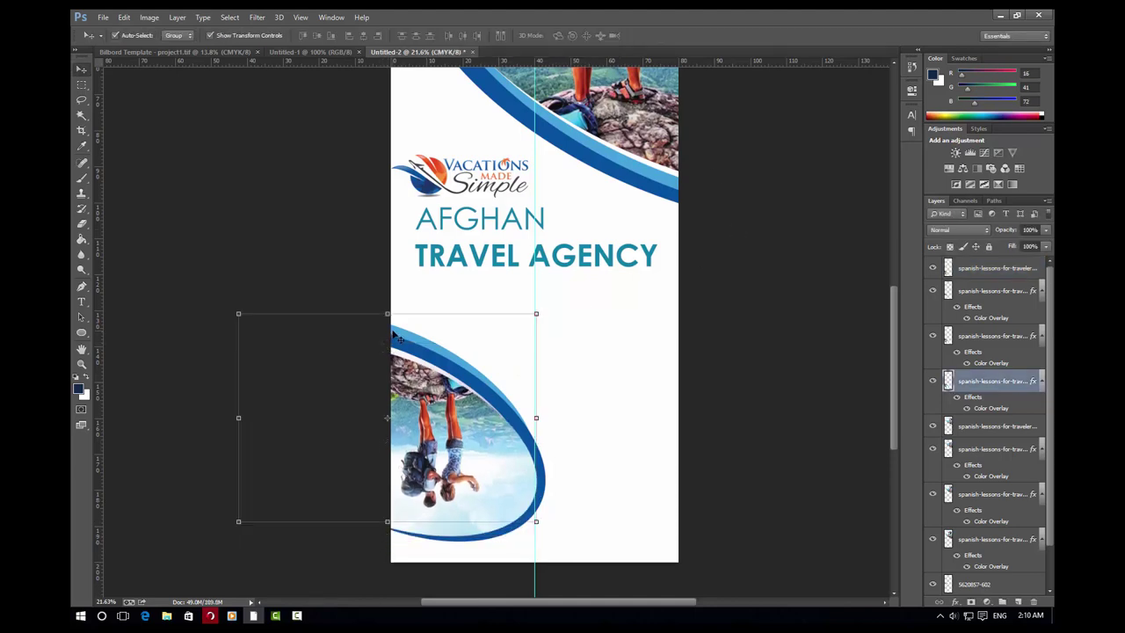
{"action": "key", "text": "ctrl+t"}
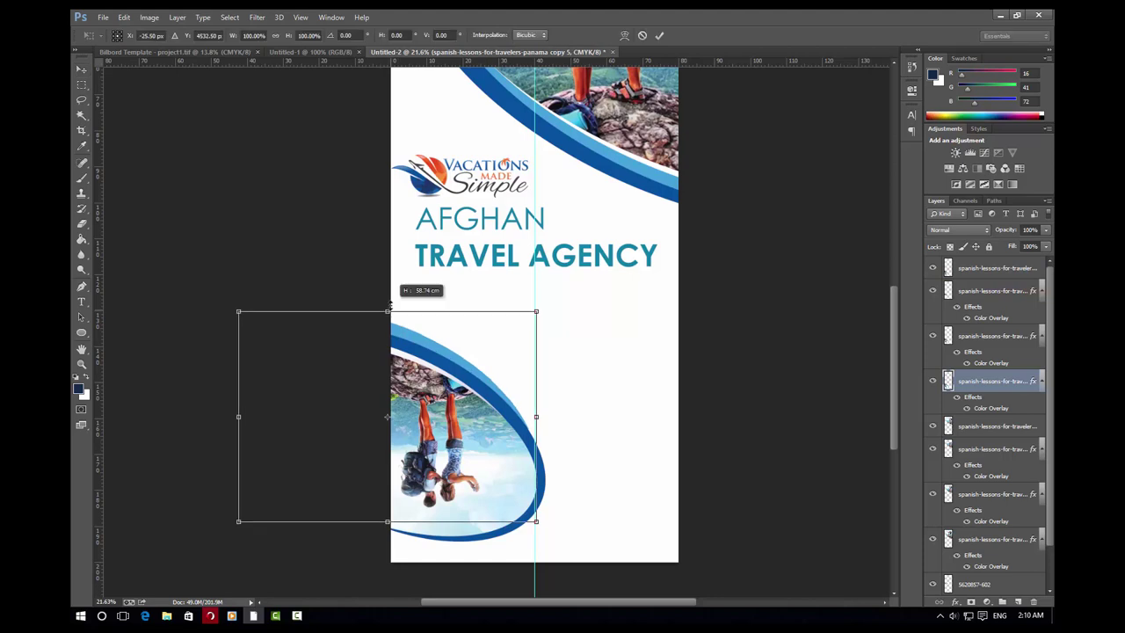
{"action": "left_click_drag", "start_coordinate": [386, 311], "coordinate": [387, 325]}
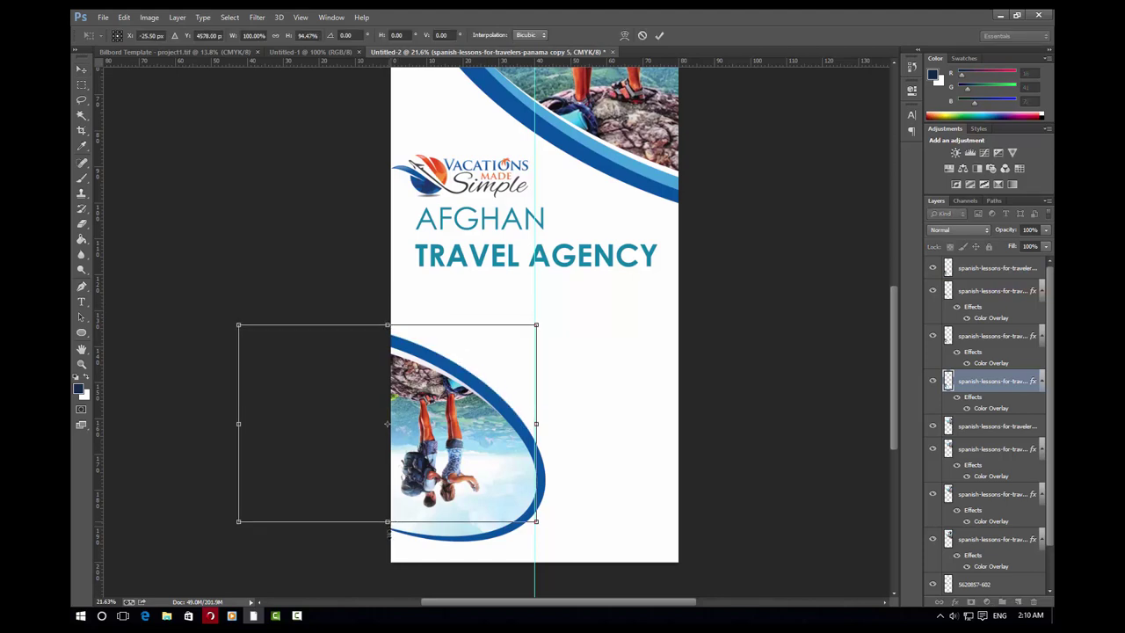
{"action": "left_click_drag", "start_coordinate": [387, 526], "coordinate": [381, 547]}
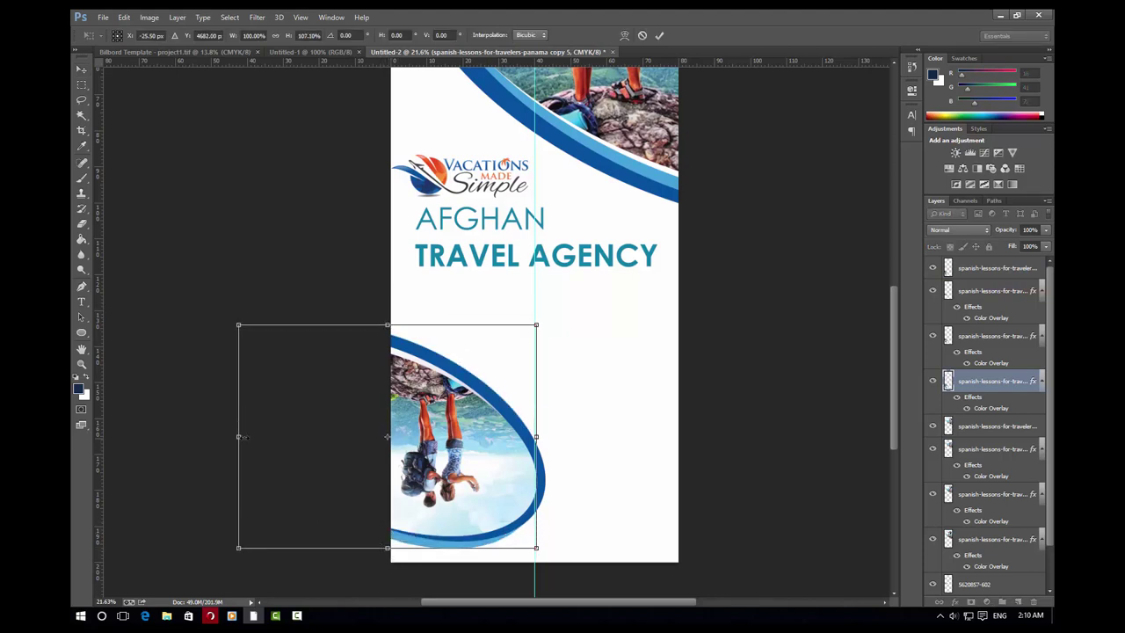
{"action": "left_click_drag", "start_coordinate": [244, 436], "coordinate": [245, 416]}
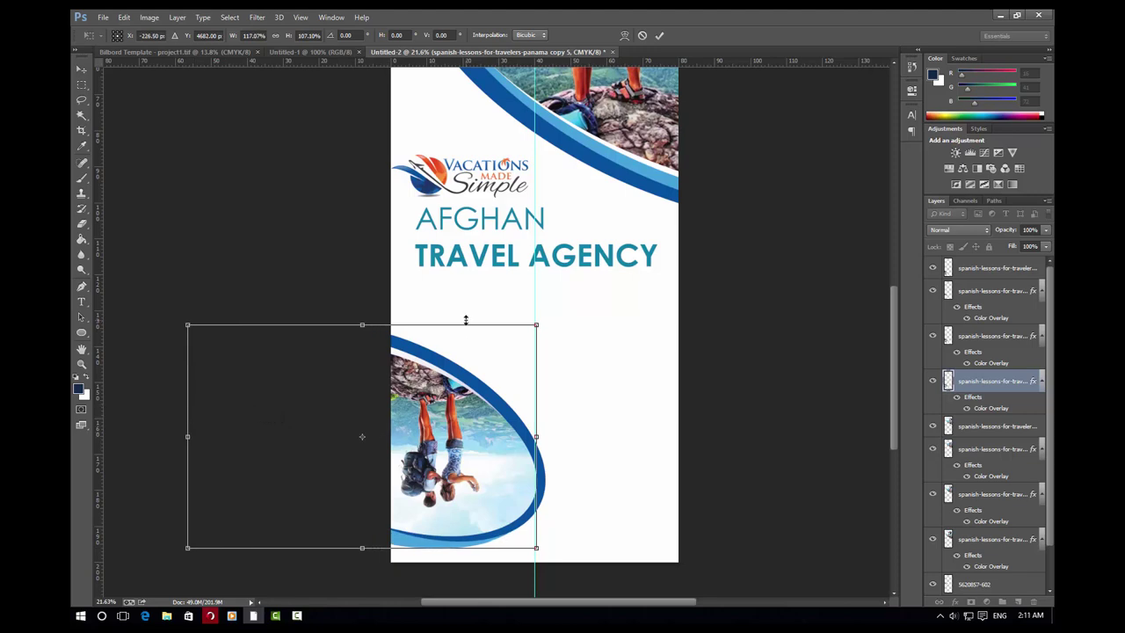
{"action": "left_click_drag", "start_coordinate": [466, 320], "coordinate": [465, 299]}
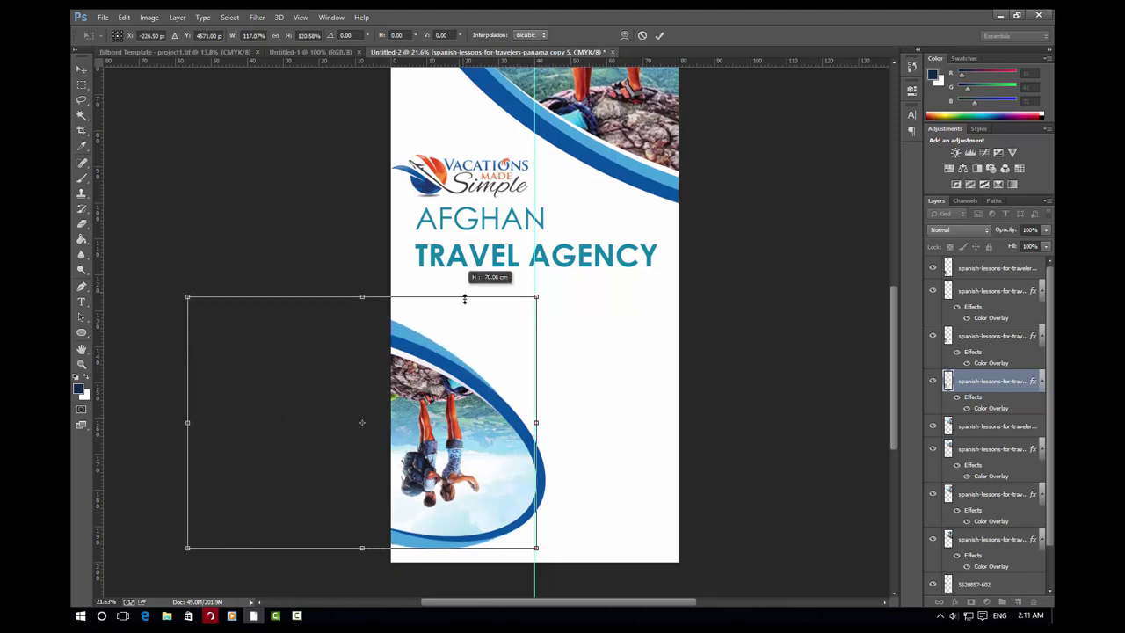
{"action": "left_click_drag", "start_coordinate": [531, 423], "coordinate": [545, 425]}
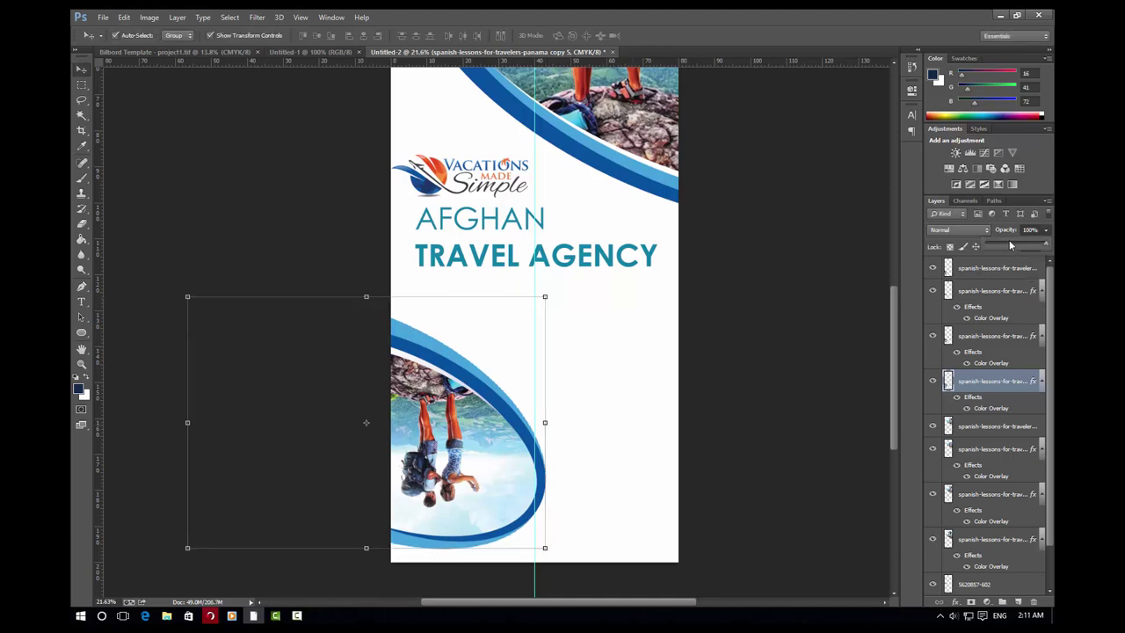
{"action": "left_click_drag", "start_coordinate": [1009, 240], "coordinate": [1025, 244]}
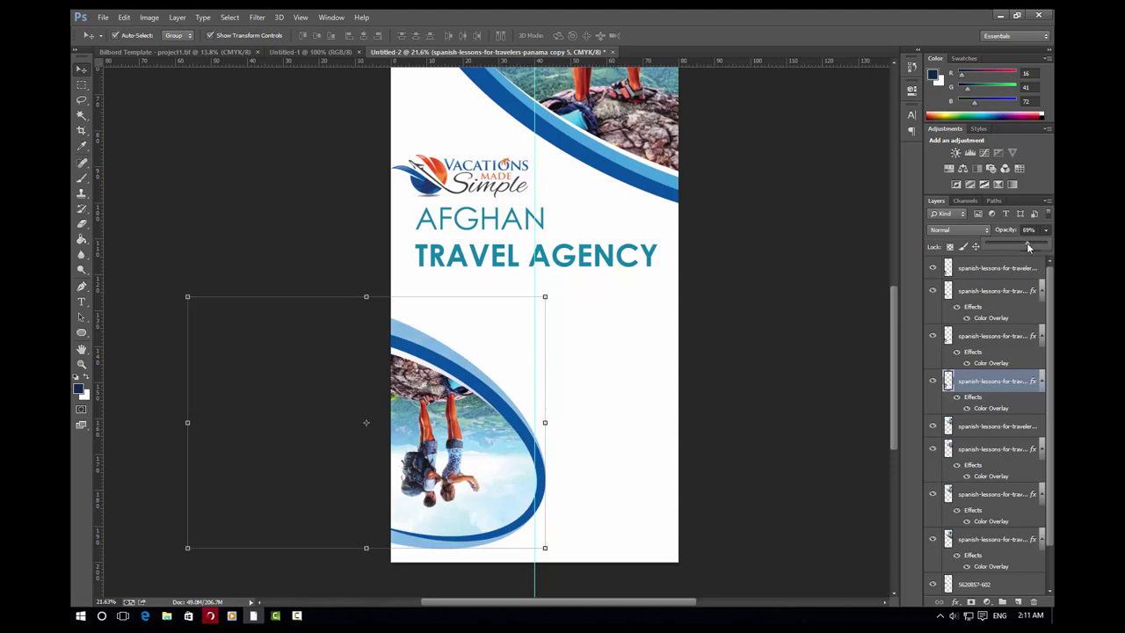
Drag the 'travel' image from the BANNER folder onto the Photoshop canvas
{"action": "left_click", "coordinate": [999, 15]}
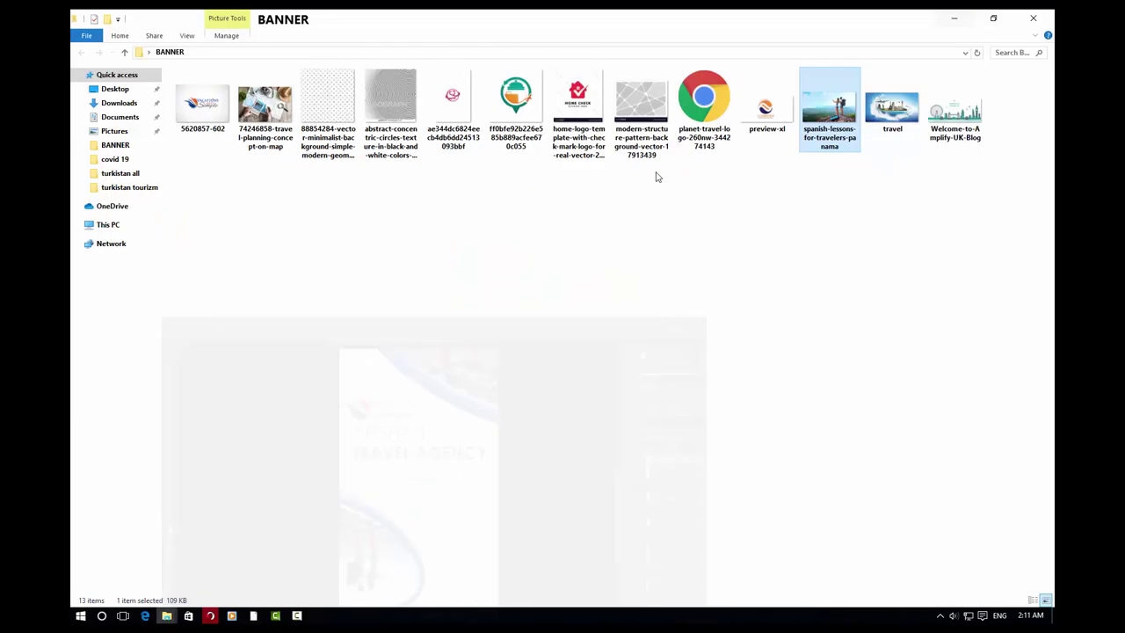
{"action": "left_click_drag", "start_coordinate": [265, 108], "coordinate": [268, 604]}
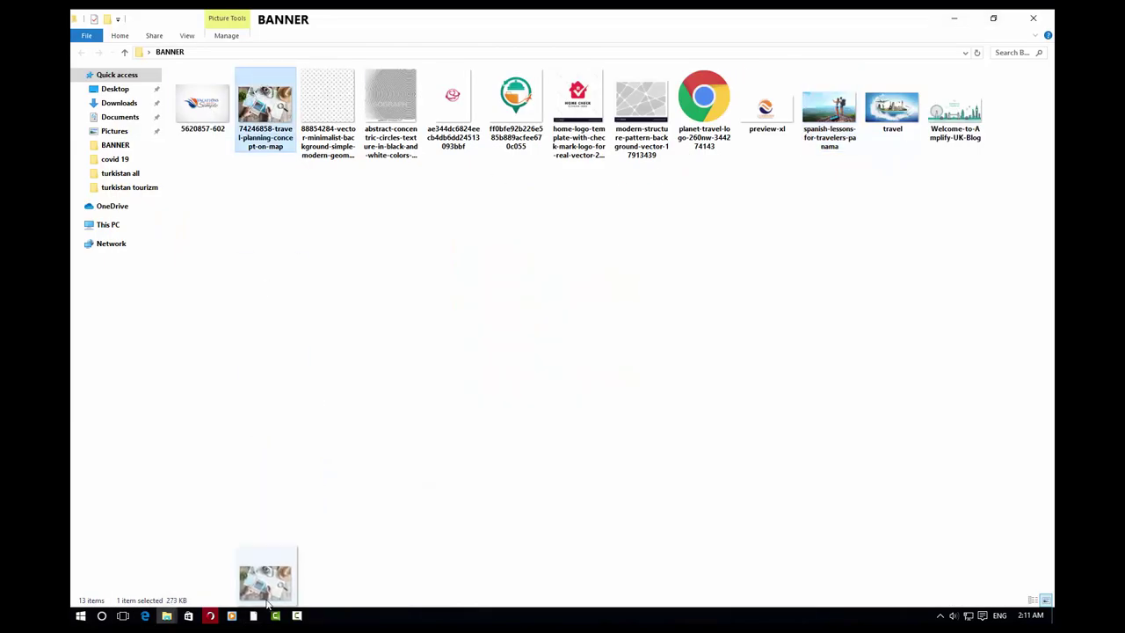
{"action": "left_click_drag", "start_coordinate": [268, 604], "coordinate": [286, 155]}
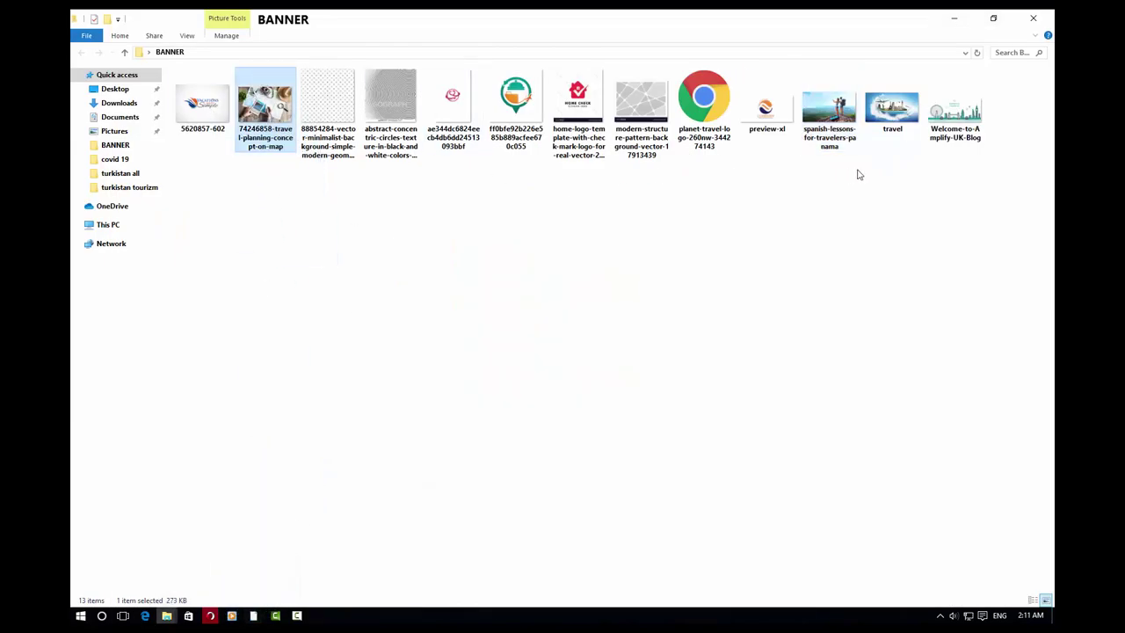
{"action": "left_click", "coordinate": [890, 123]}
{"action": "left_click_drag", "start_coordinate": [890, 123], "coordinate": [474, 426]}
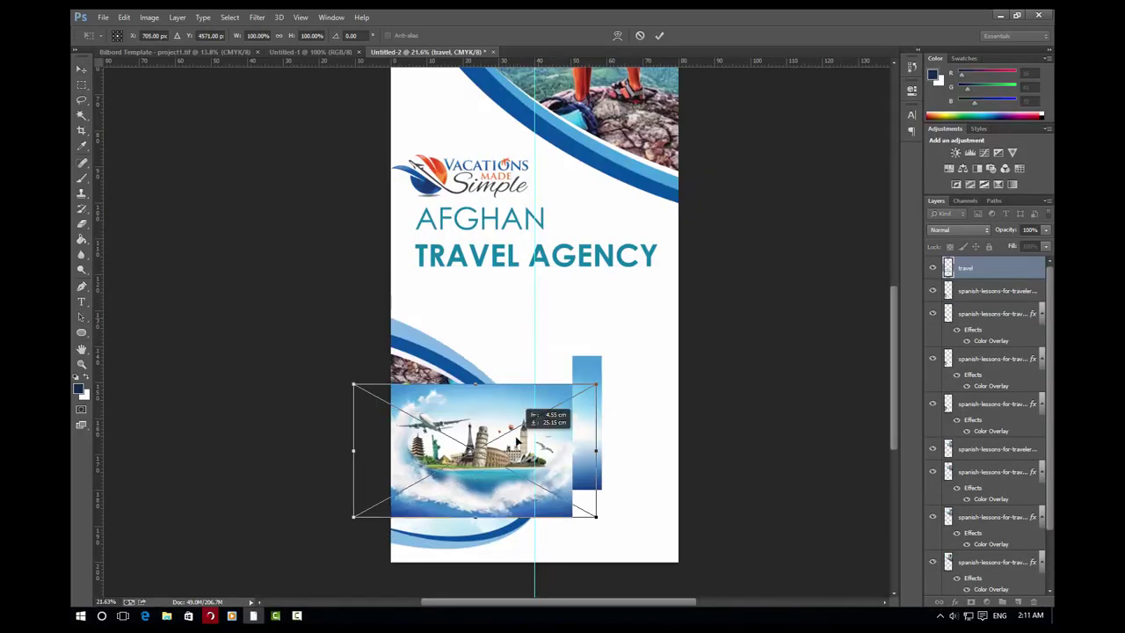
Commit the placed travel image and clip it to the lower blue curve
{"action": "key", "text": "Return"}
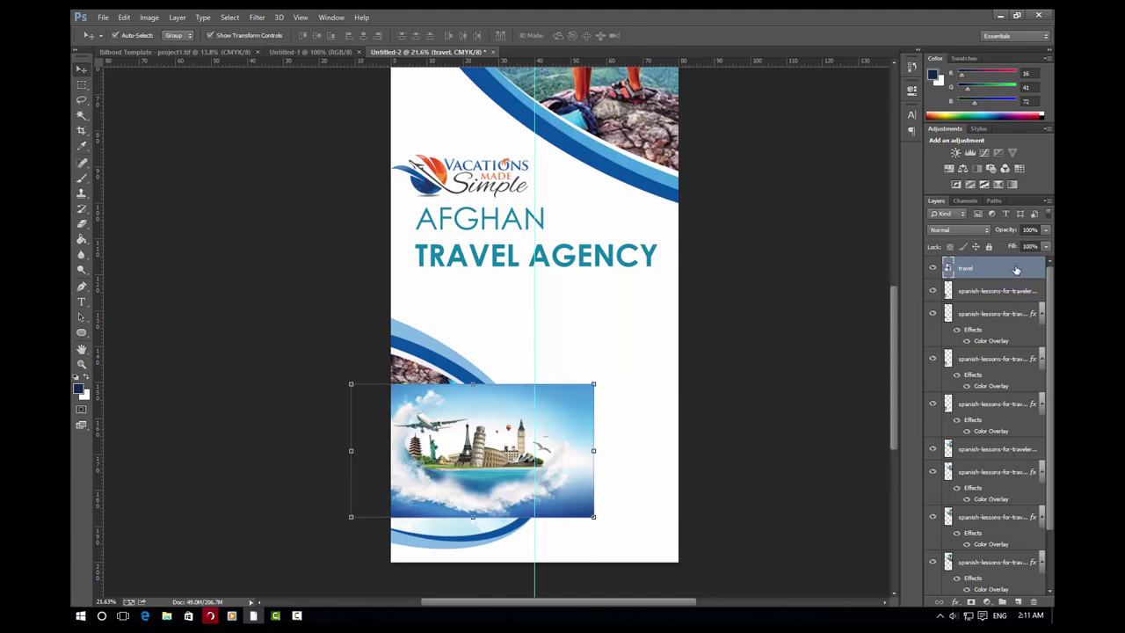
{"action": "right_click", "coordinate": [975, 267]}
{"action": "left_click", "coordinate": [879, 319]}
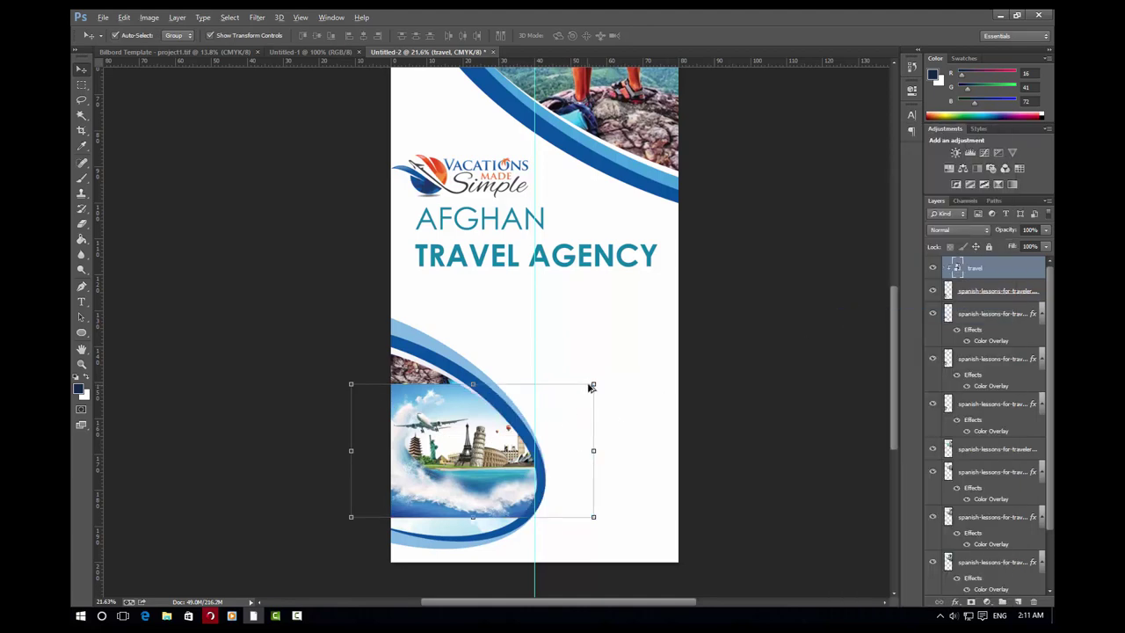
Enlarge the travel photo to about 224% and position it so the plane shows
{"action": "left_click_drag", "start_coordinate": [590, 387], "coordinate": [673, 339]}
{"action": "mouse_move", "coordinate": [486, 465]}
{"action": "left_mouse_down"}
{"action": "mouse_move", "coordinate": [437, 455]}
{"action": "mouse_move", "coordinate": [424, 486]}
{"action": "left_mouse_up"}
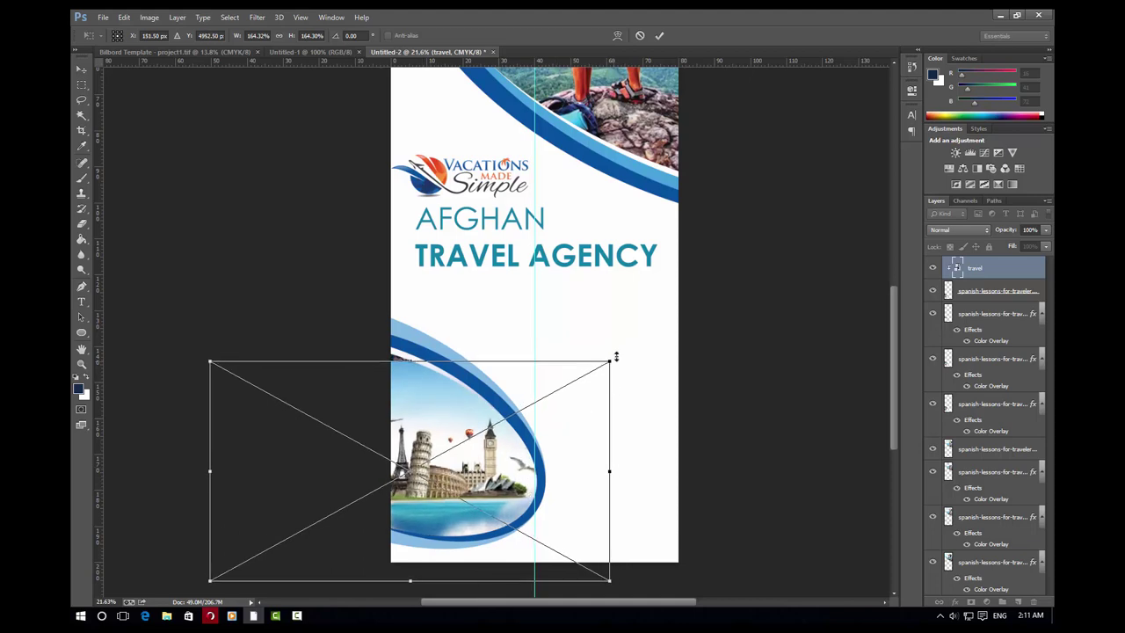
{"action": "mouse_move", "coordinate": [612, 361]}
{"action": "left_mouse_down"}
{"action": "mouse_move", "coordinate": [647, 314]}
{"action": "mouse_move", "coordinate": [634, 343]}
{"action": "left_mouse_up"}
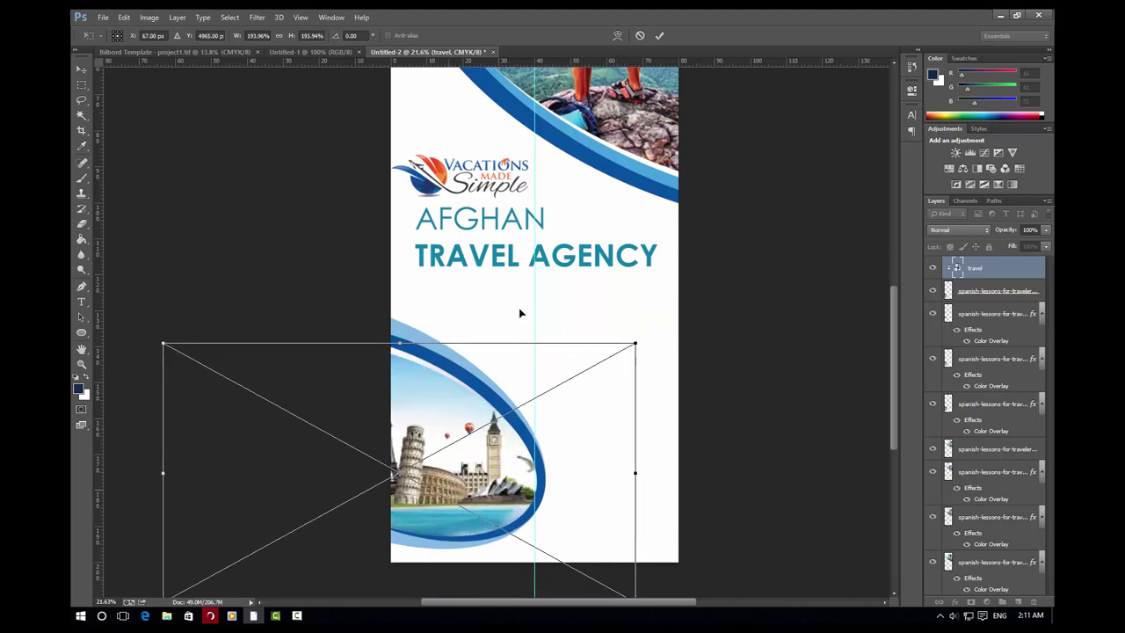
{"action": "key", "text": "Return"}
{"action": "mouse_move", "coordinate": [527, 466]}
{"action": "left_mouse_down"}
{"action": "mouse_move", "coordinate": [602, 490]}
{"action": "mouse_move", "coordinate": [594, 475]}
{"action": "left_mouse_up"}
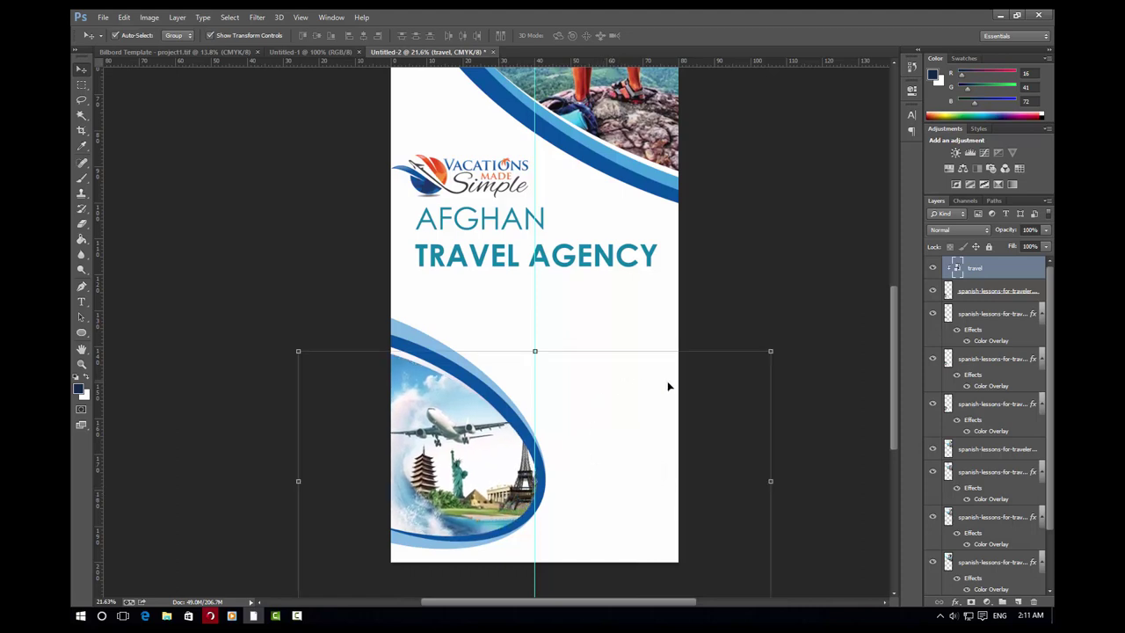
{"action": "left_click_drag", "start_coordinate": [773, 344], "coordinate": [804, 332]}
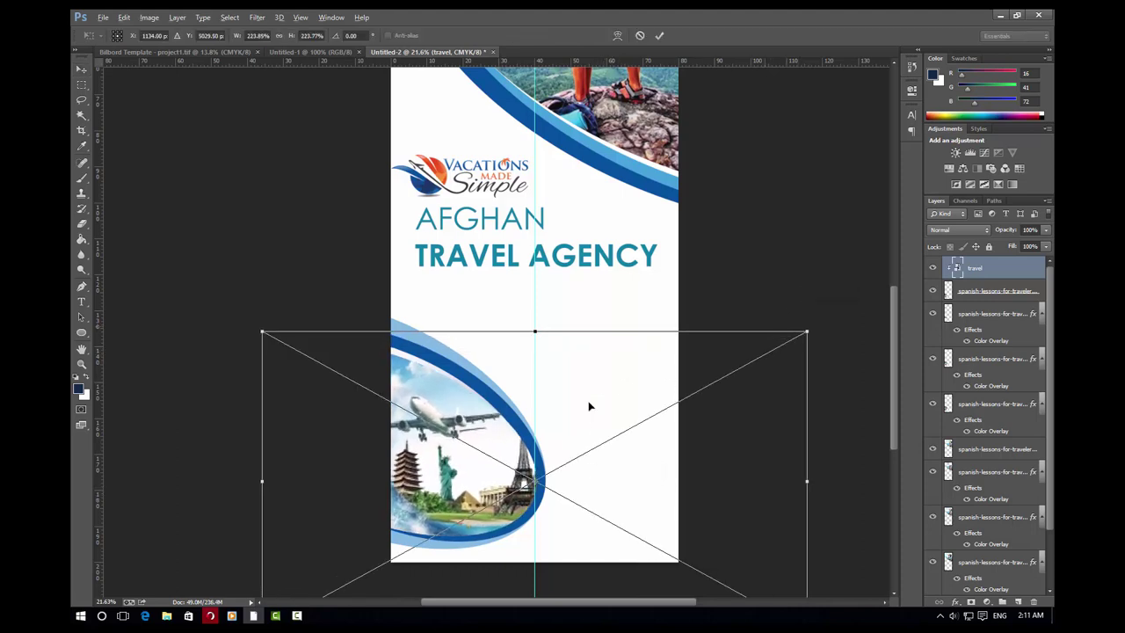
{"action": "mouse_move", "coordinate": [588, 404]}
{"action": "left_mouse_down"}
{"action": "mouse_move", "coordinate": [505, 428]}
{"action": "mouse_move", "coordinate": [505, 443]}
{"action": "left_mouse_up"}
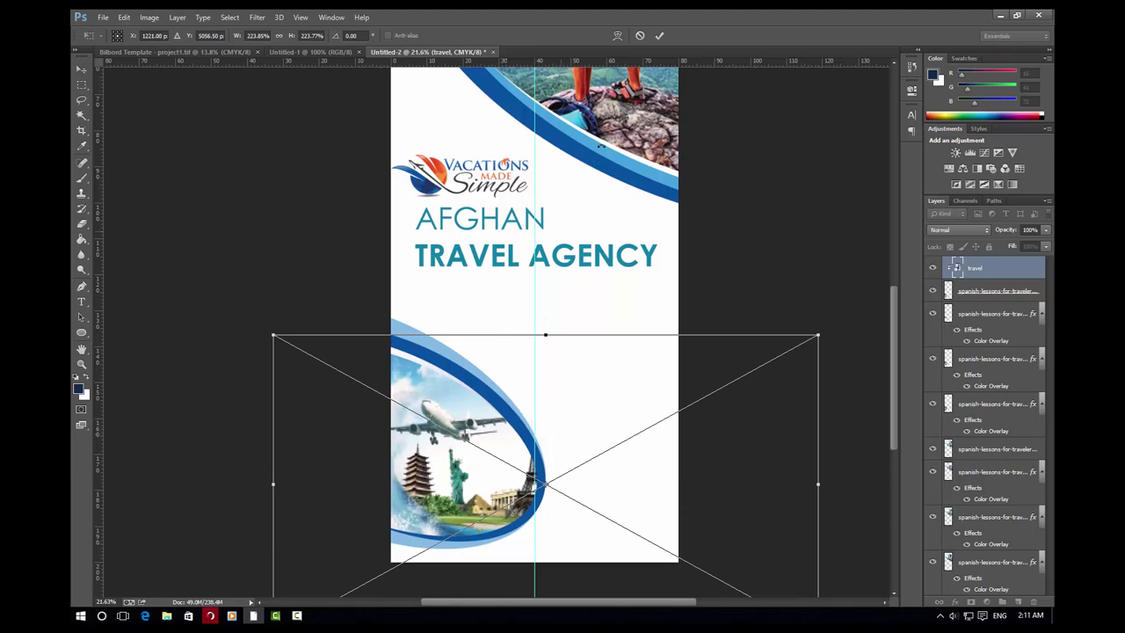
{"action": "left_click", "coordinate": [659, 36]}
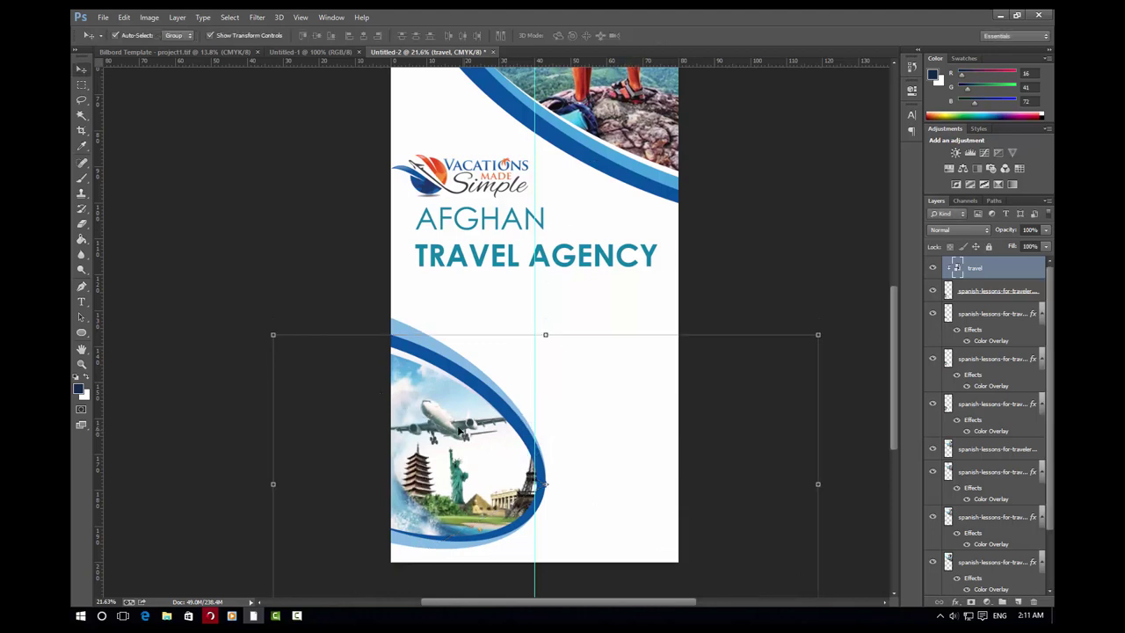
{"action": "left_click", "coordinate": [624, 346]}
Shift the travel photo left within the curve so the Eiffel tower shows
{"action": "scroll", "coordinate": [466, 431], "scroll_direction": "down", "scroll_amount": 2}
{"action": "scroll", "coordinate": [470, 507], "scroll_direction": "up", "scroll_amount": 3}
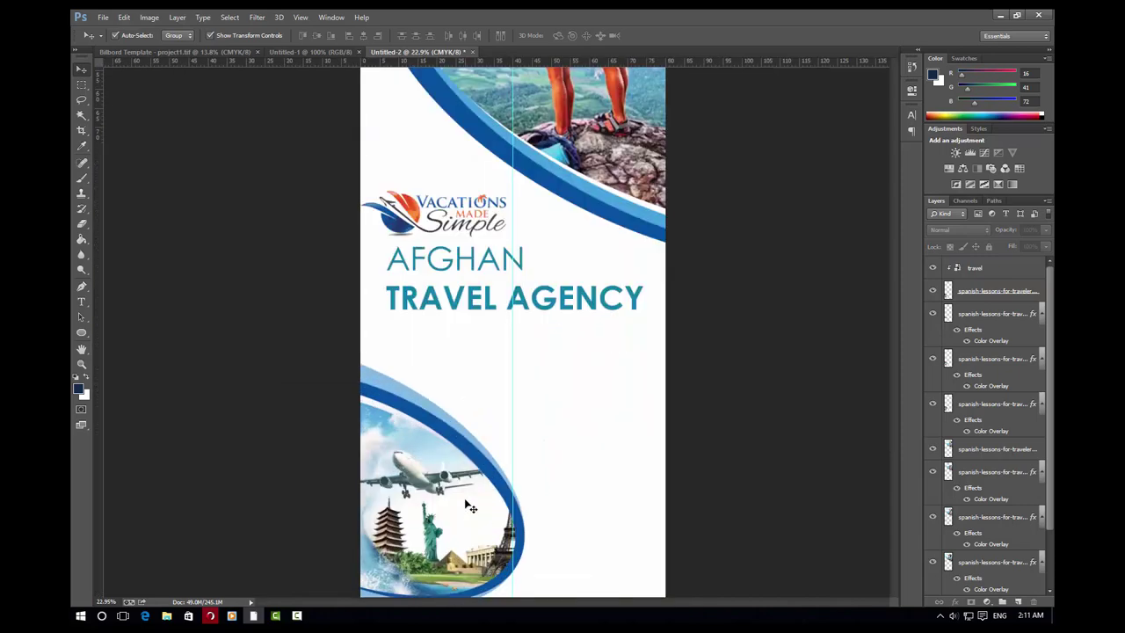
{"action": "scroll", "coordinate": [470, 507], "scroll_direction": "up", "scroll_amount": 1}
{"action": "scroll", "coordinate": [406, 433], "scroll_direction": "down", "scroll_amount": 1}
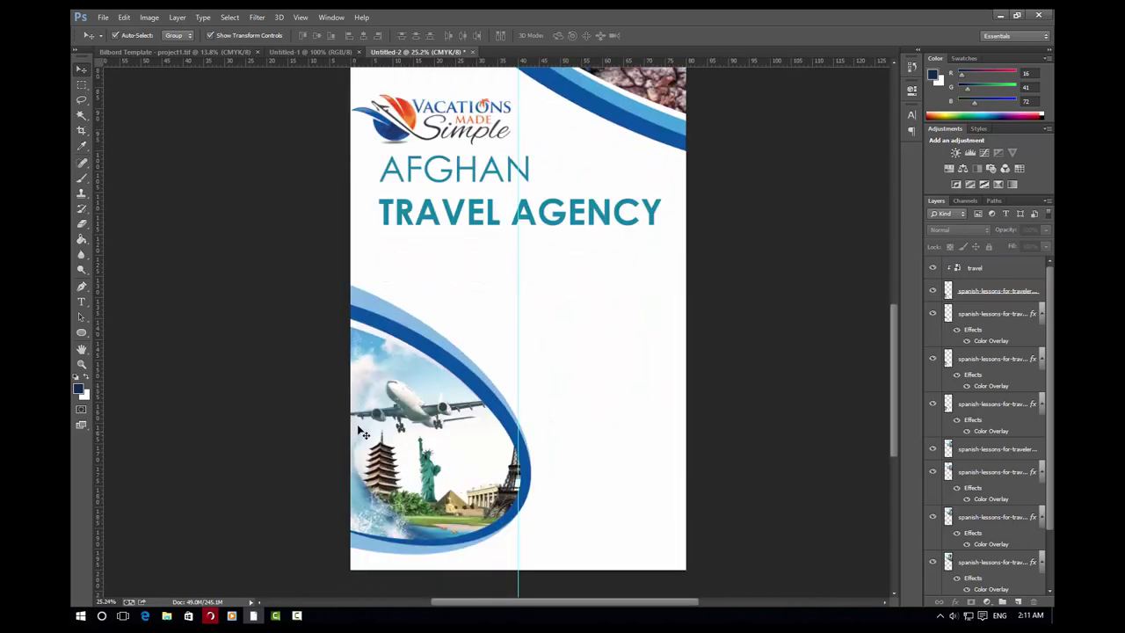
{"action": "left_click", "coordinate": [420, 449]}
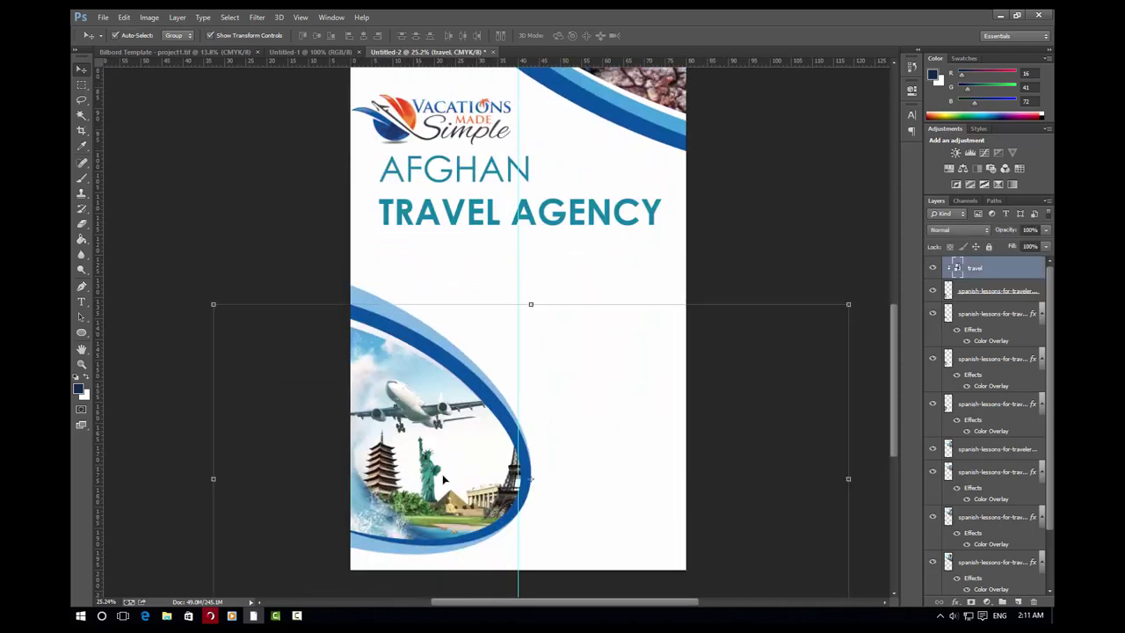
{"action": "mouse_move", "coordinate": [442, 474]}
{"action": "left_mouse_down"}
{"action": "mouse_move", "coordinate": [307, 473]}
{"action": "mouse_move", "coordinate": [321, 475]}
{"action": "left_mouse_up"}
{"action": "left_click", "coordinate": [589, 301]}
Shrink the AFGHAN TRAVEL AGENCY title to about 87.5% and reposition it
{"action": "scroll", "coordinate": [582, 307], "scroll_direction": "down", "scroll_amount": 2}
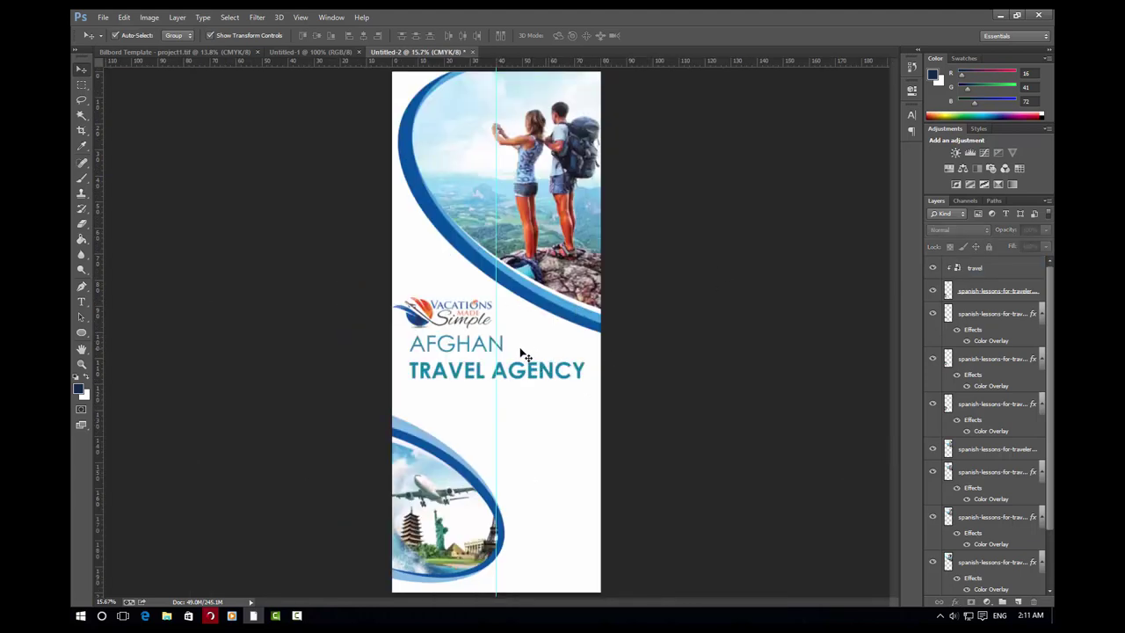
{"action": "scroll", "coordinate": [527, 427], "scroll_direction": "up", "scroll_amount": 2}
{"action": "left_click_drag", "start_coordinate": [515, 355], "coordinate": [515, 353]}
{"action": "key", "text": "ctrl+t"}
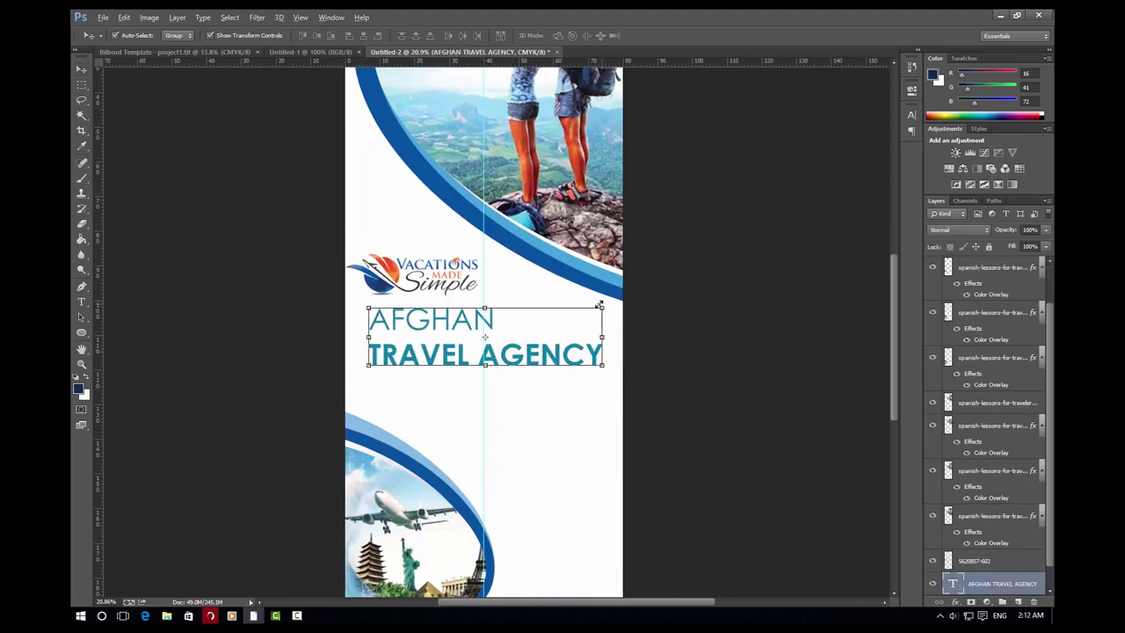
{"action": "left_click_drag", "start_coordinate": [603, 301], "coordinate": [589, 309]}
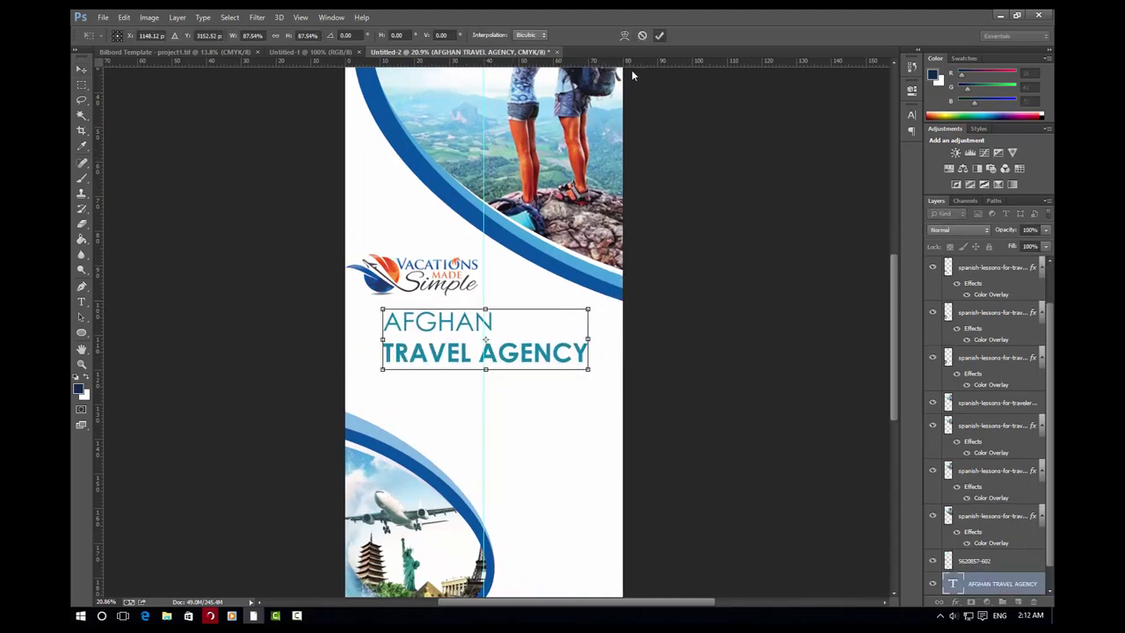
{"action": "key", "text": "Return"}
{"action": "mouse_move", "coordinate": [509, 345]}
{"action": "left_mouse_down"}
{"action": "mouse_move", "coordinate": [499, 336]}
{"action": "mouse_move", "coordinate": [532, 353]}
{"action": "left_mouse_up"}
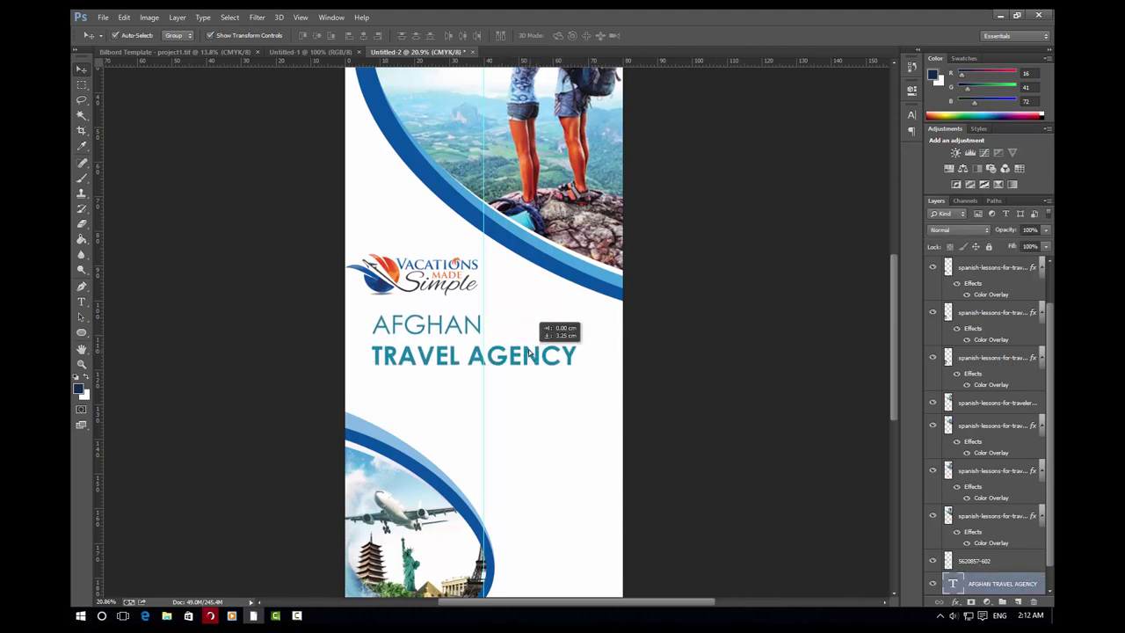
{"action": "left_click", "coordinate": [722, 355]}
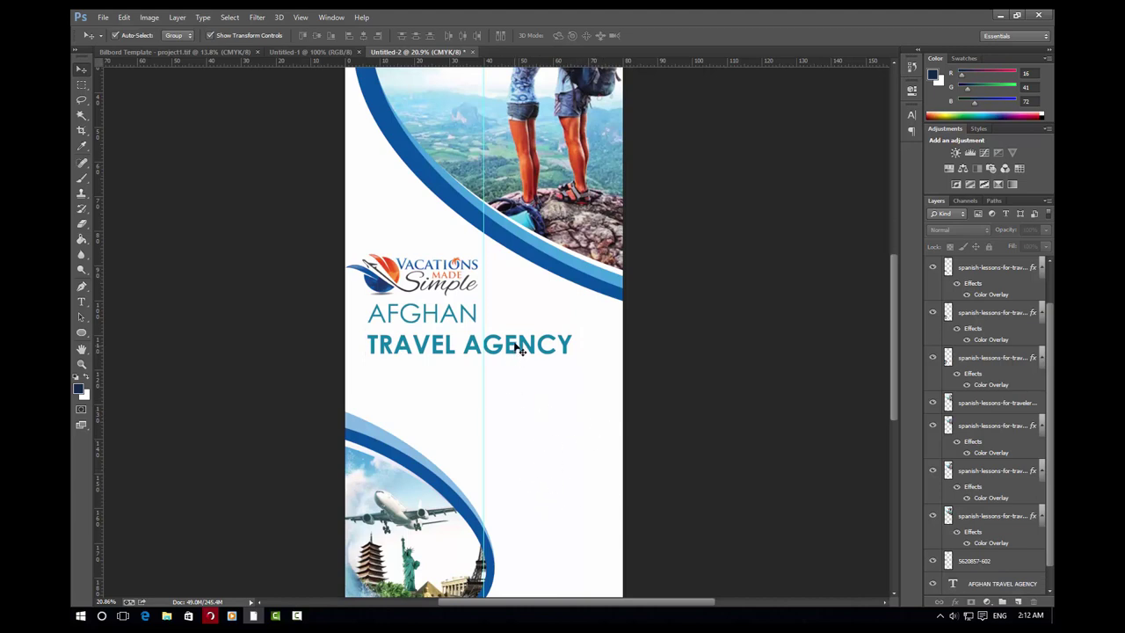
Nudge the title and the Vacations logo slightly upward
{"action": "left_click_drag", "start_coordinate": [518, 349], "coordinate": [519, 347]}
{"action": "left_click_drag", "start_coordinate": [386, 251], "coordinate": [390, 242]}
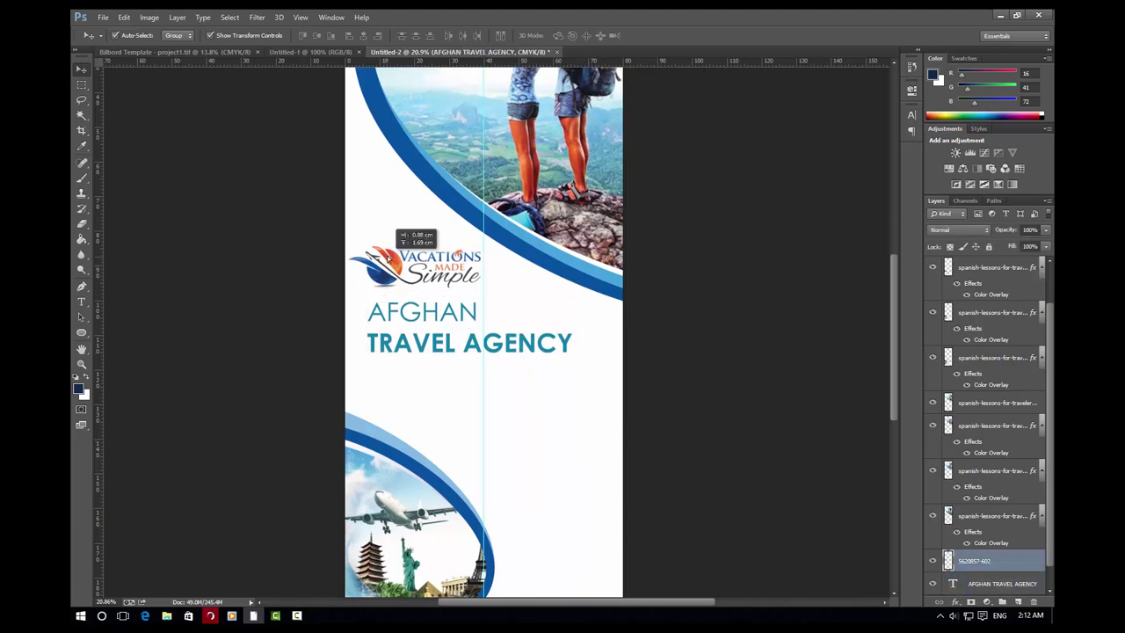
{"action": "left_click", "coordinate": [520, 438]}
{"action": "scroll", "coordinate": [527, 435], "scroll_direction": "down", "scroll_amount": 3}
Add two horizontal guides below the title, the second at 130 cm
{"action": "left_click", "coordinate": [503, 283]}
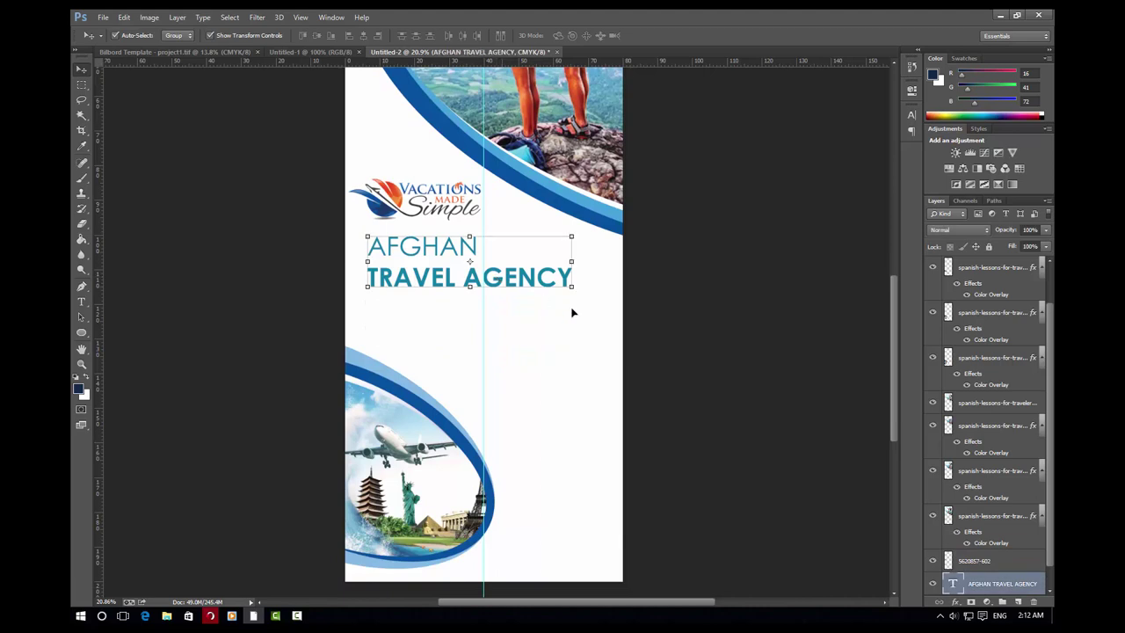
{"action": "left_click", "coordinate": [527, 244]}
{"action": "left_click_drag", "start_coordinate": [545, 60], "coordinate": [538, 294]}
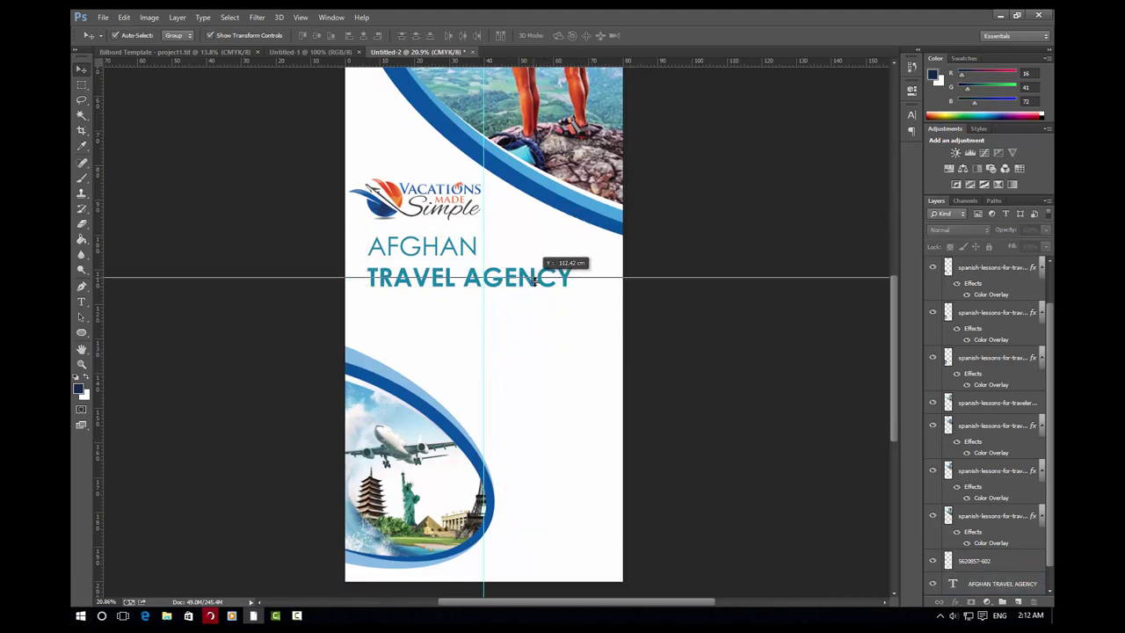
{"action": "left_click_drag", "start_coordinate": [587, 63], "coordinate": [577, 337]}
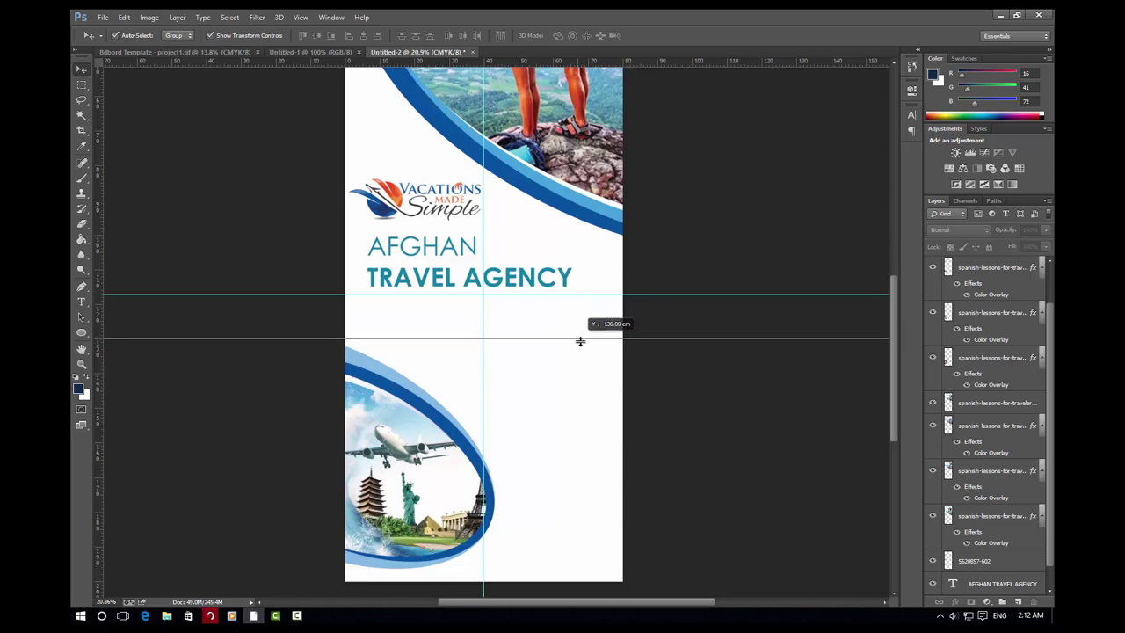
{"action": "left_click_drag", "start_coordinate": [578, 338], "coordinate": [577, 342]}
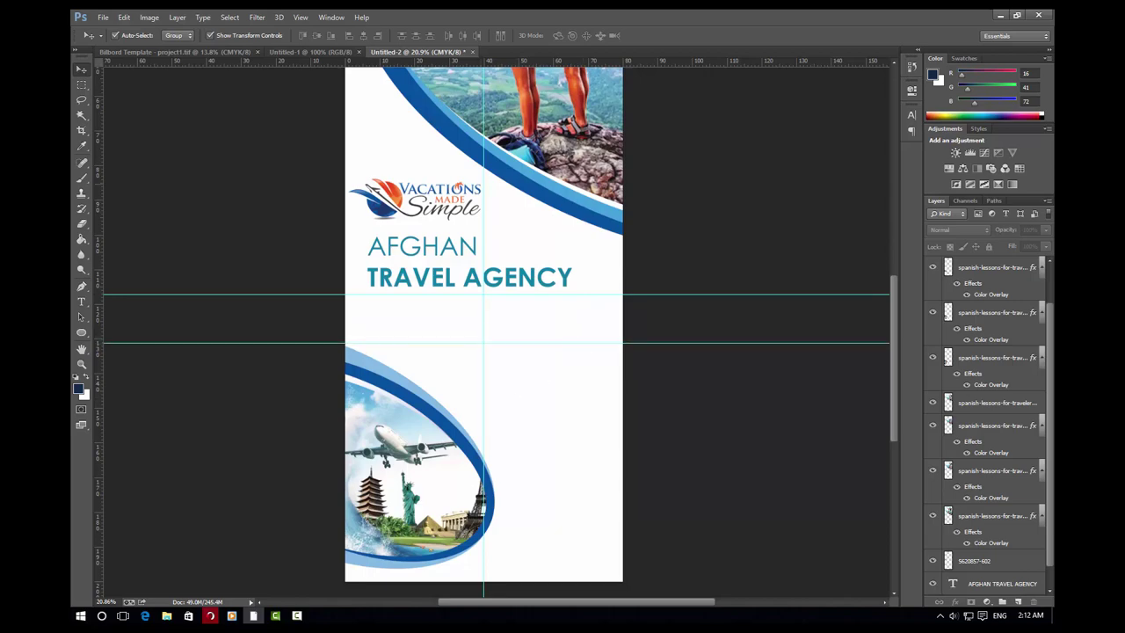
Select the teal map-pin, pink and home logo images in Explorer and drag them into Photoshop
{"action": "left_click", "coordinate": [1001, 15]}
{"action": "left_click", "coordinate": [509, 132]}
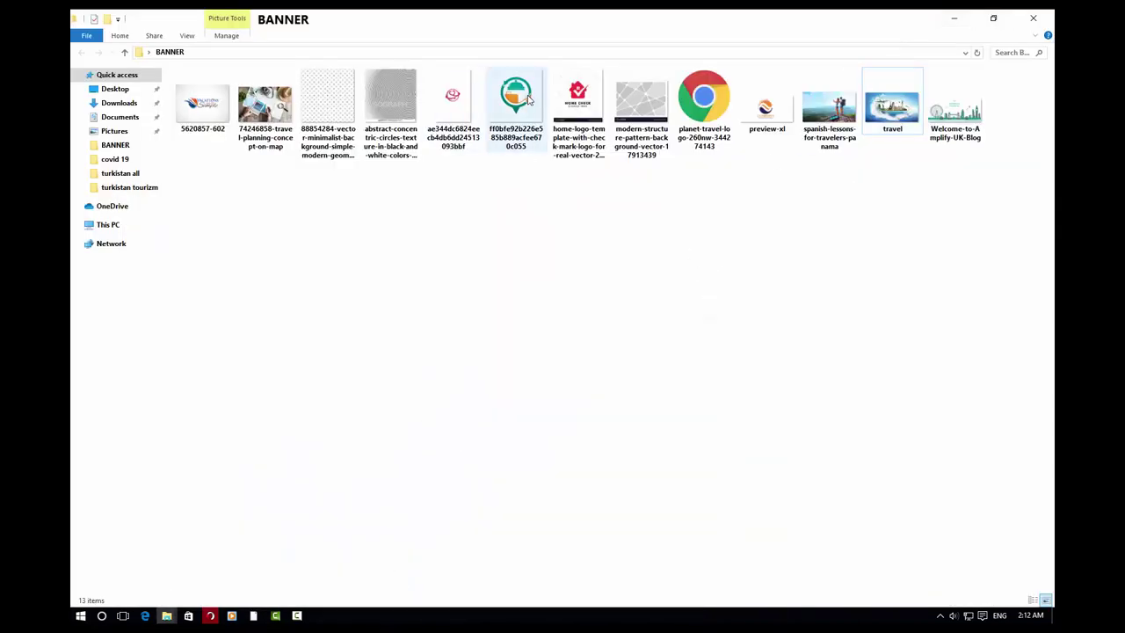
{"action": "left_click", "coordinate": [460, 99], "text": "ctrl"}
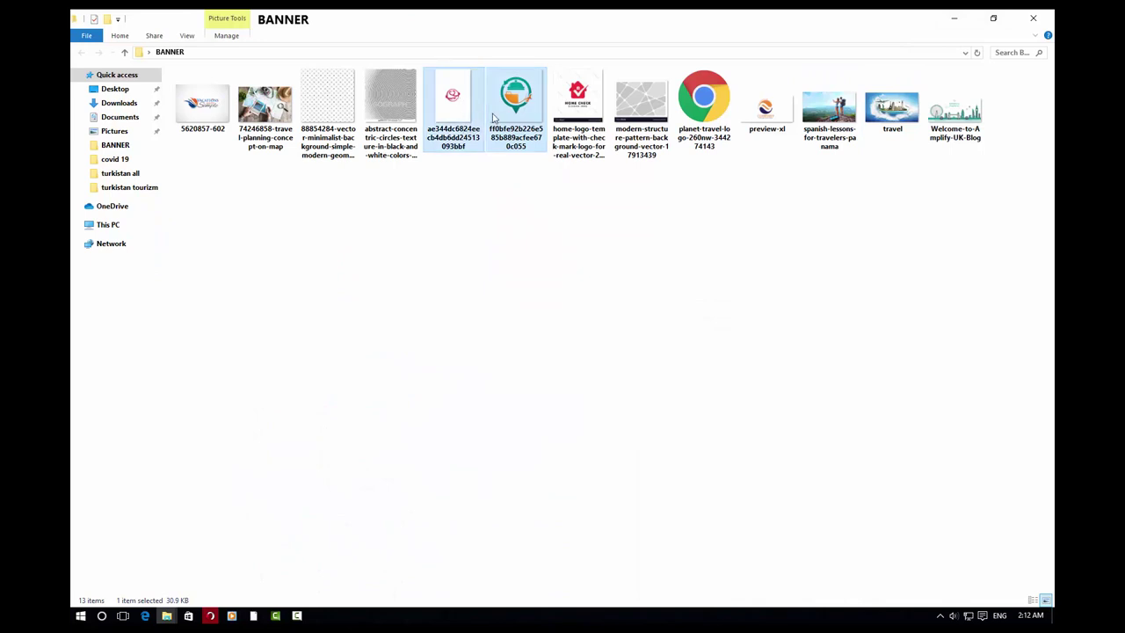
{"action": "left_click", "coordinate": [577, 117], "text": "ctrl"}
{"action": "mouse_move", "coordinate": [577, 117]}
{"action": "left_mouse_down"}
{"action": "mouse_move", "coordinate": [264, 619]}
{"action": "mouse_move", "coordinate": [532, 381]}
{"action": "left_mouse_up"}
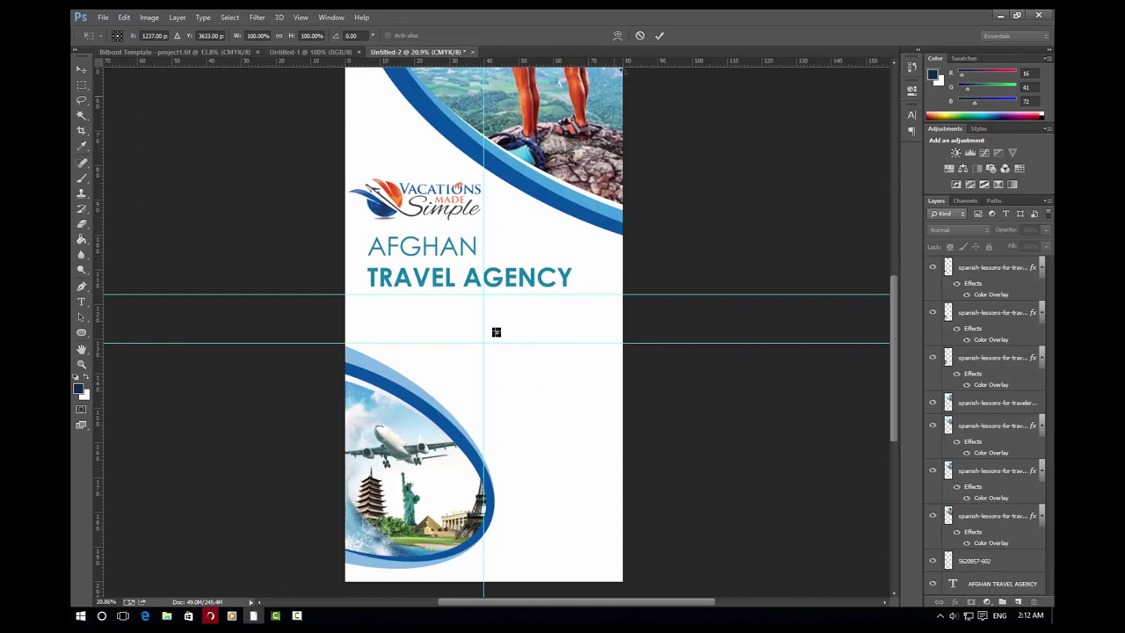
Commit the placement of the dropped icon images, including the map-pin logo
{"action": "left_click", "coordinate": [664, 35]}
{"action": "key", "text": "Return"}
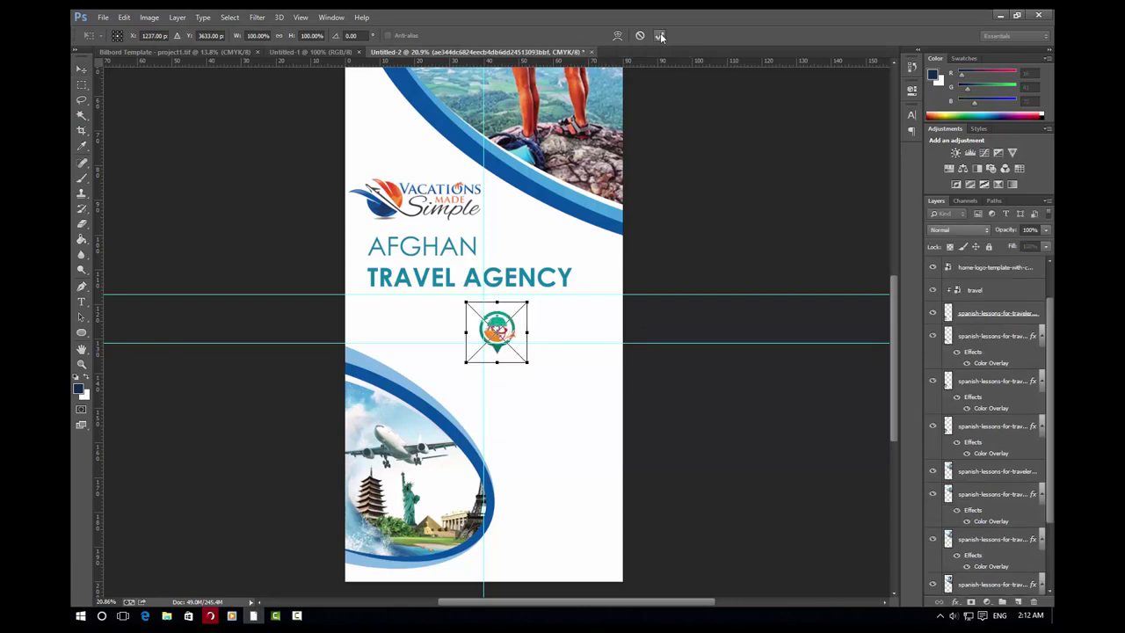
{"action": "key", "text": "Return"}
{"action": "key", "text": "Return"}
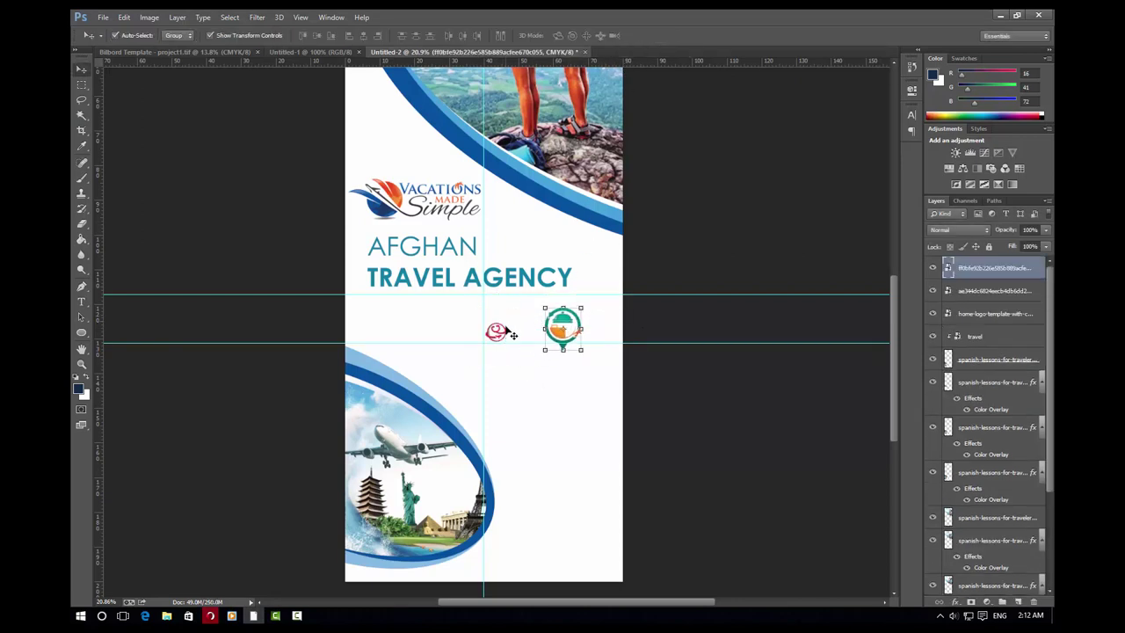
{"action": "key", "text": "Return"}
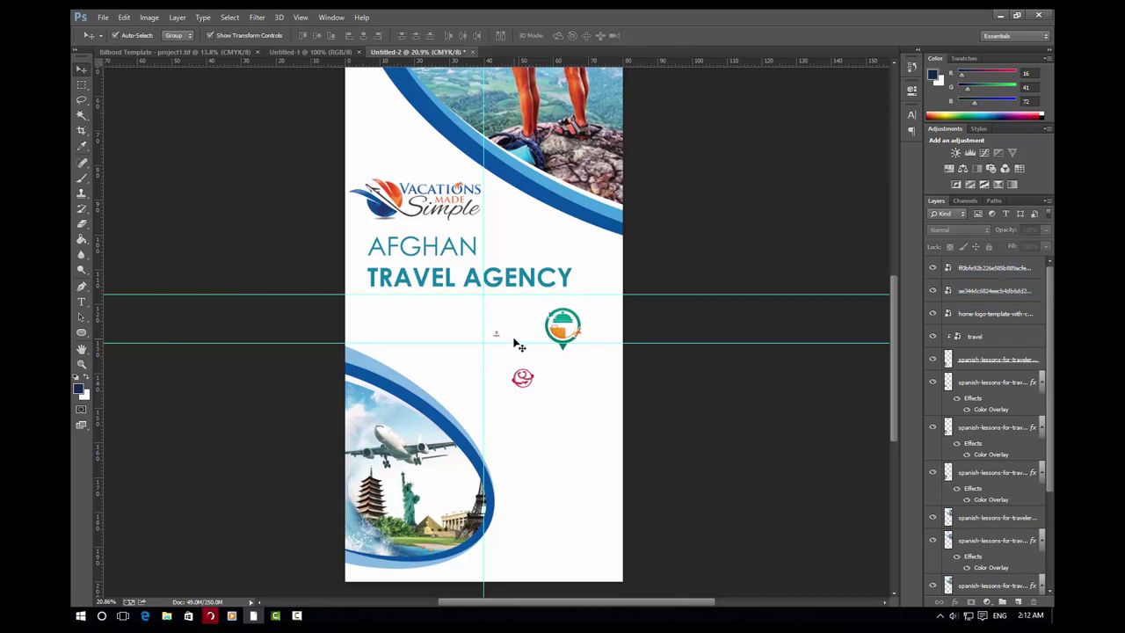
Place the home-check logo on the banner between the guides and commit it
{"action": "scroll", "coordinate": [512, 327], "scroll_direction": "up", "scroll_amount": 3}
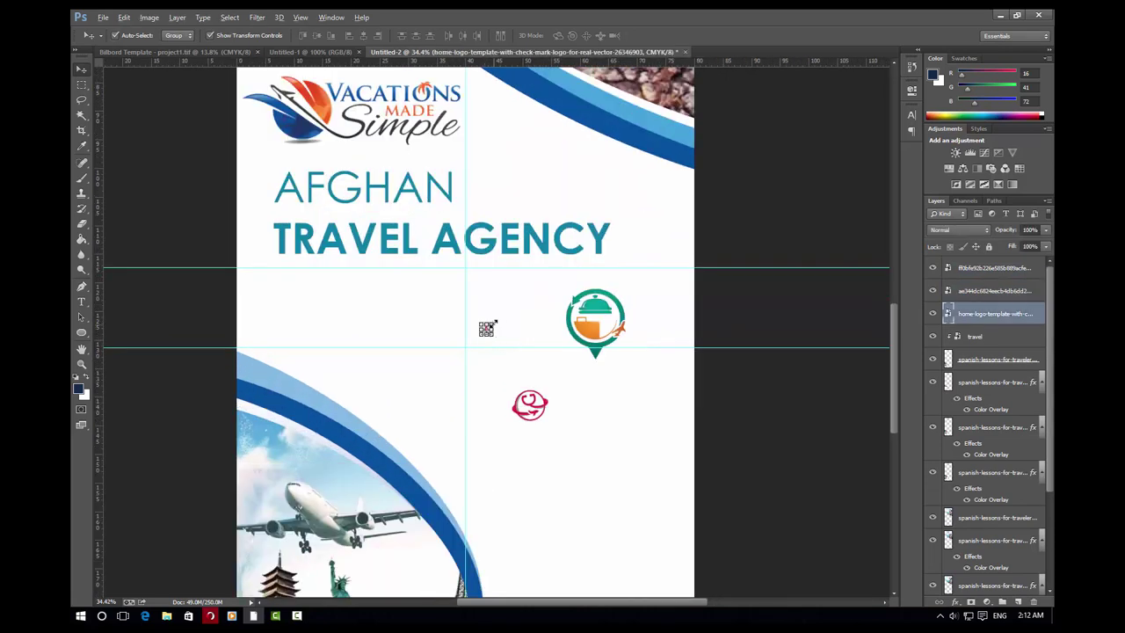
{"action": "left_click_drag", "start_coordinate": [486, 328], "coordinate": [486, 328]}
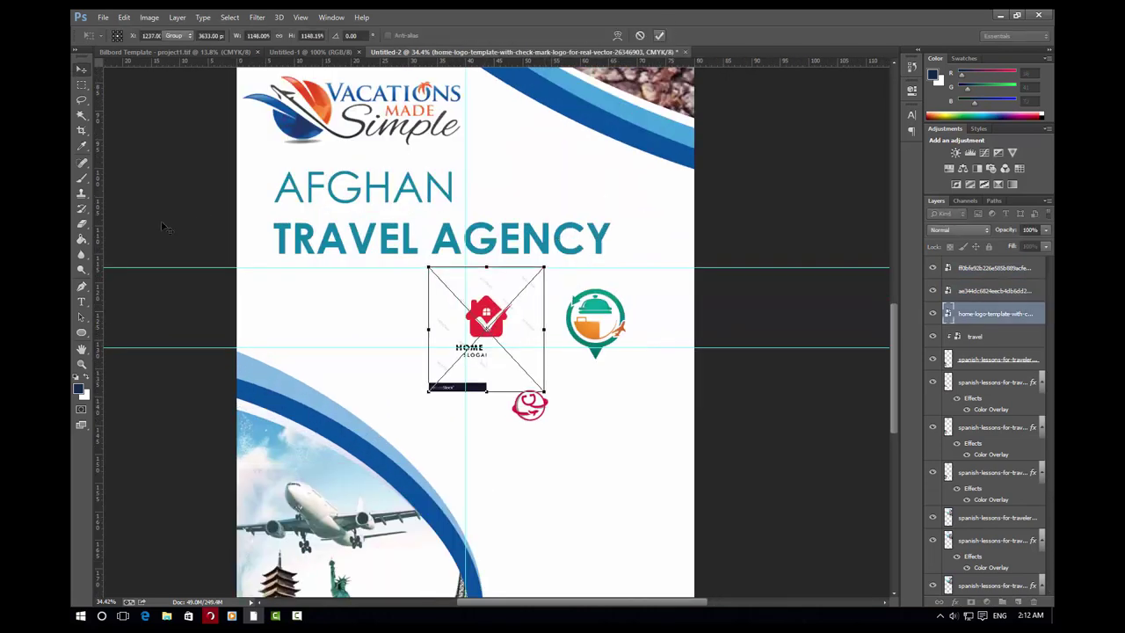
{"action": "key", "text": "Return"}
{"action": "left_click_drag", "start_coordinate": [81, 332], "coordinate": [132, 349]}
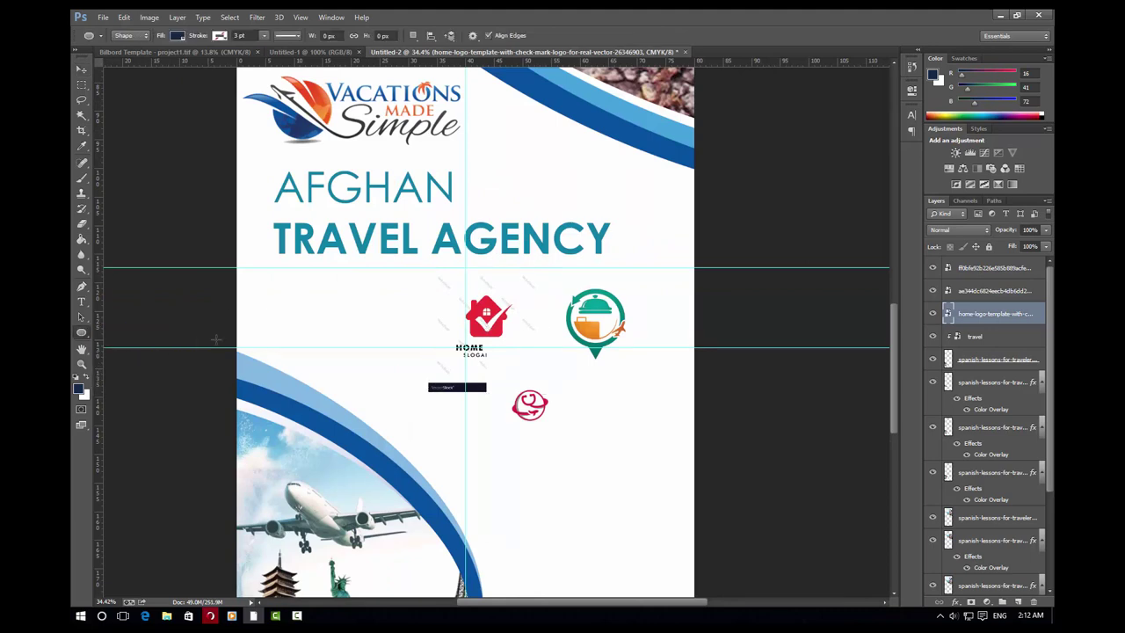
Draw a circle with the Ellipse Tool to the left of the house logo
{"action": "left_click_drag", "start_coordinate": [341, 284], "coordinate": [420, 362]}
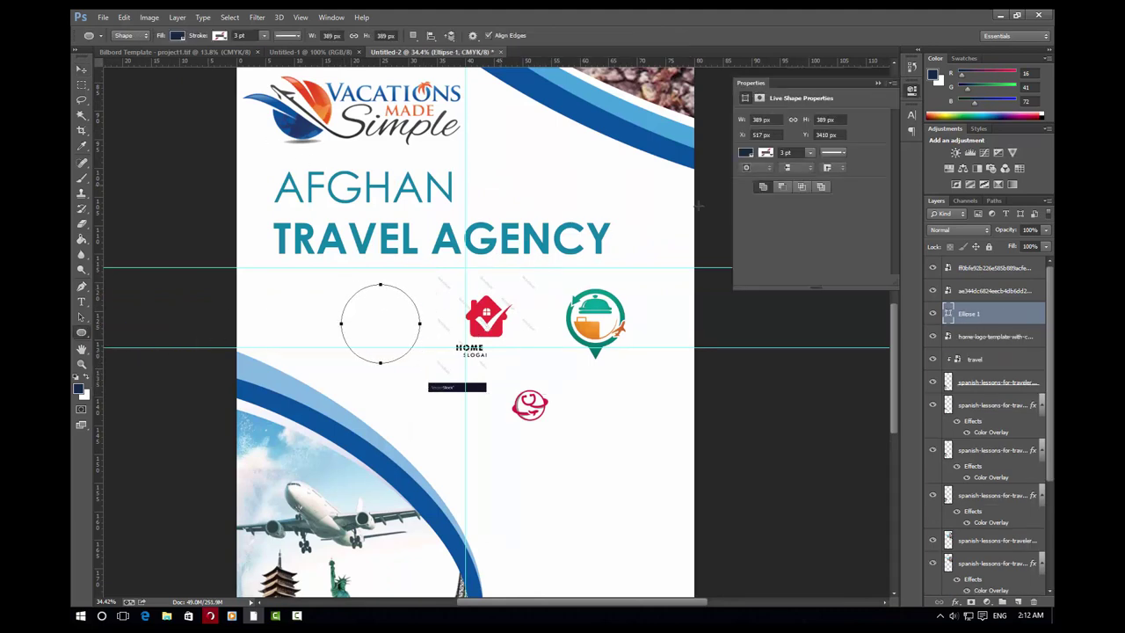
{"action": "left_click", "coordinate": [889, 85]}
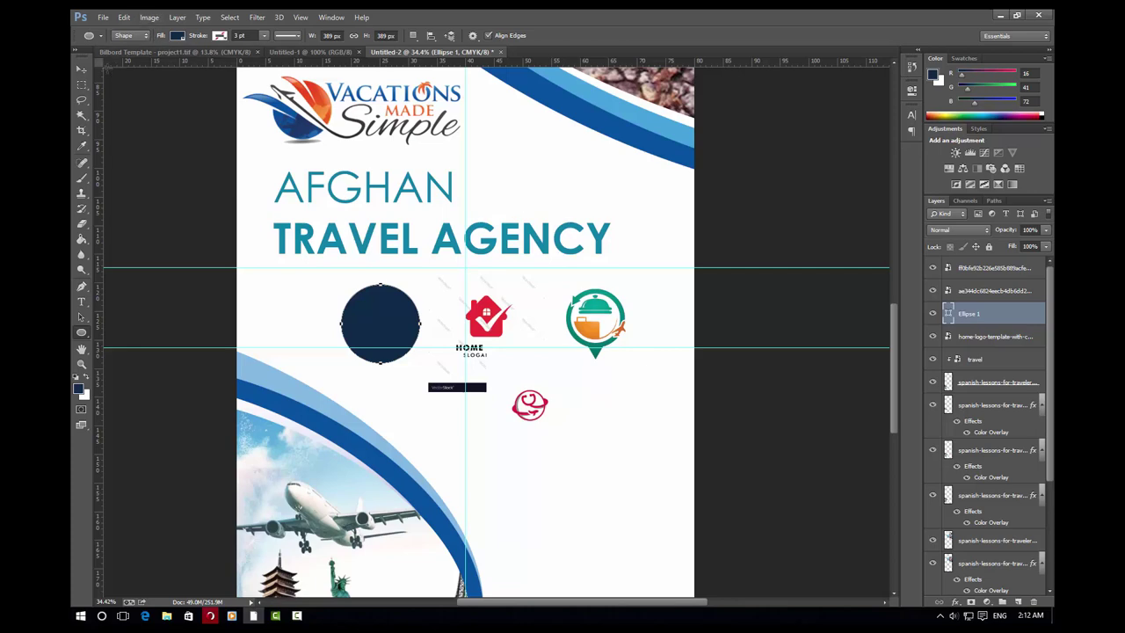
{"action": "key", "text": "v"}
{"action": "scroll", "coordinate": [336, 299], "scroll_direction": "down", "scroll_amount": 3}
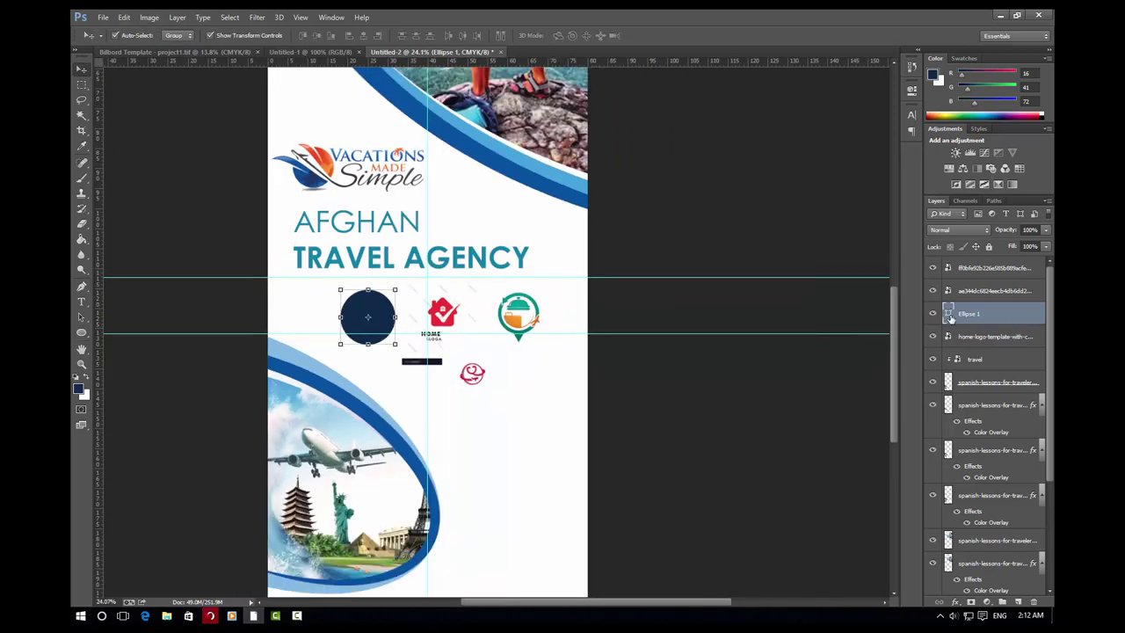
Fill the circle with light blue #45a4dc sampled from the stripe and move it between the guides
{"action": "double_click", "coordinate": [950, 317]}
{"action": "left_click", "coordinate": [559, 181]}
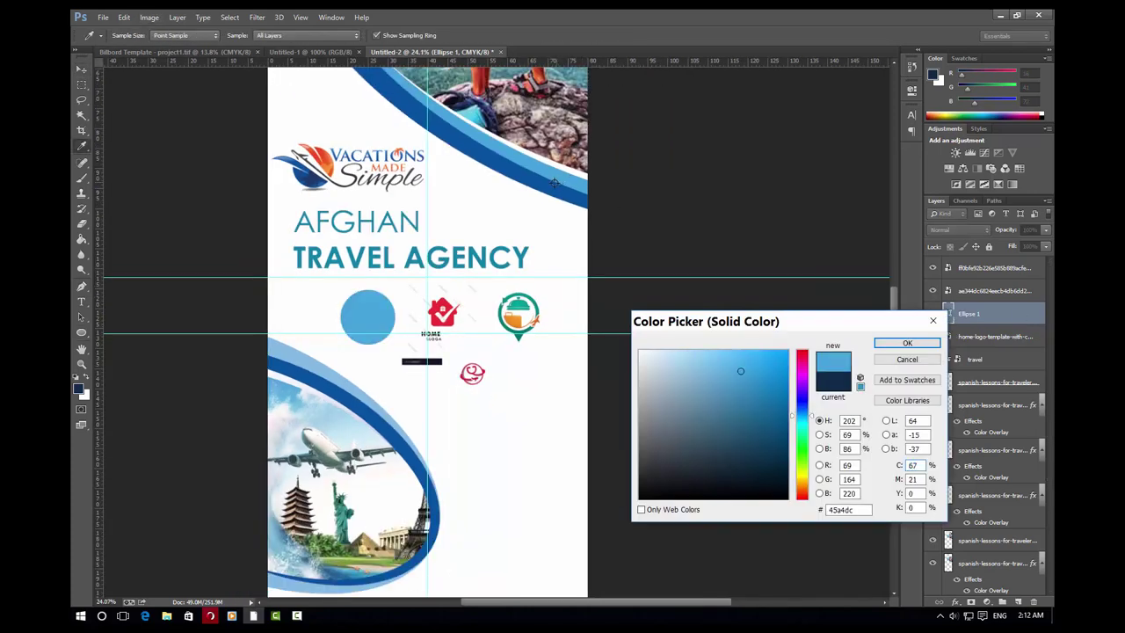
{"action": "left_click", "coordinate": [549, 183]}
{"action": "left_click", "coordinate": [546, 183]}
{"action": "left_click", "coordinate": [563, 180]}
{"action": "left_click", "coordinate": [910, 345]}
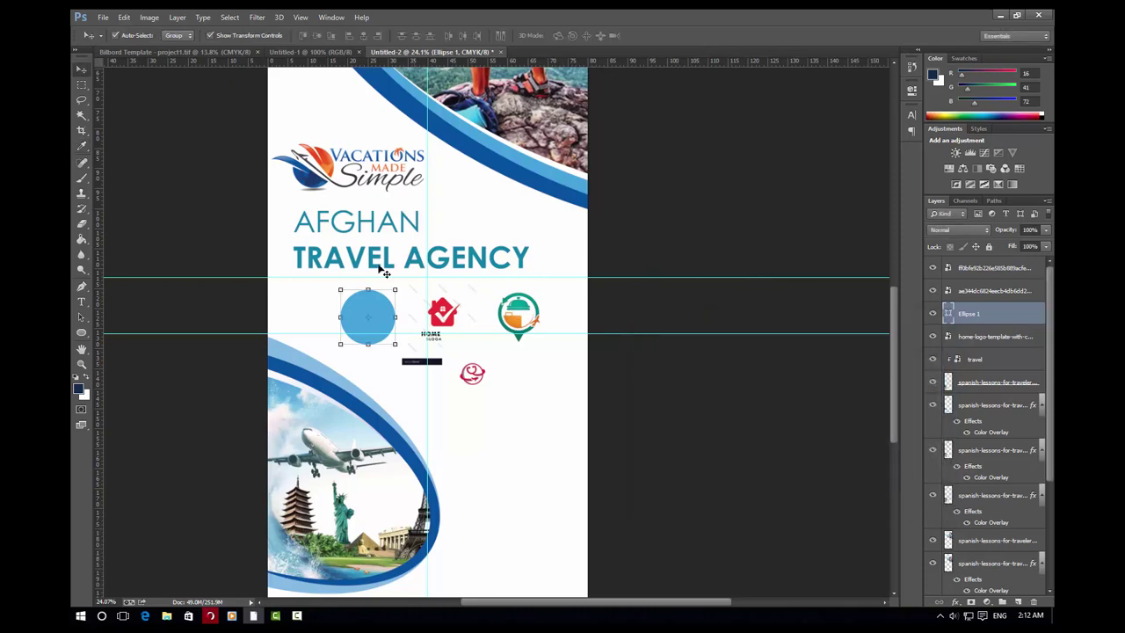
{"action": "left_click_drag", "start_coordinate": [368, 305], "coordinate": [338, 294]}
{"action": "scroll", "coordinate": [335, 297], "scroll_direction": "up", "scroll_amount": 2}
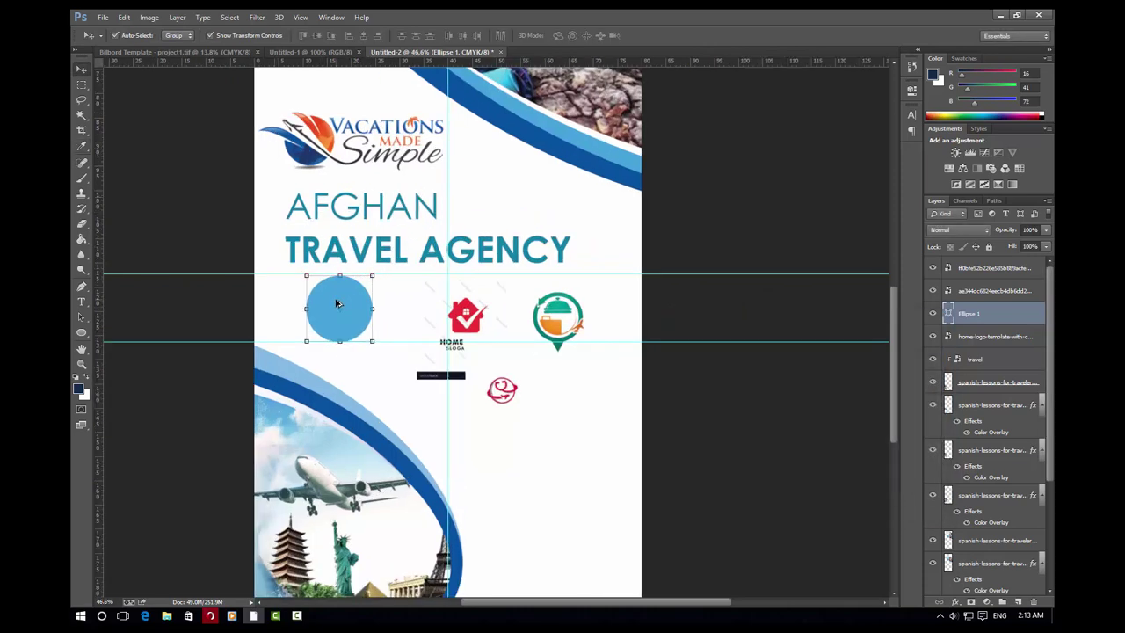
{"action": "scroll", "coordinate": [336, 297], "scroll_direction": "up", "scroll_amount": 2}
{"action": "left_click", "coordinate": [469, 233]}
Recolour the title text to dark blue #0651a0 sampled from the top swoosh
{"action": "scroll", "coordinate": [492, 263], "scroll_direction": "down", "scroll_amount": 3}
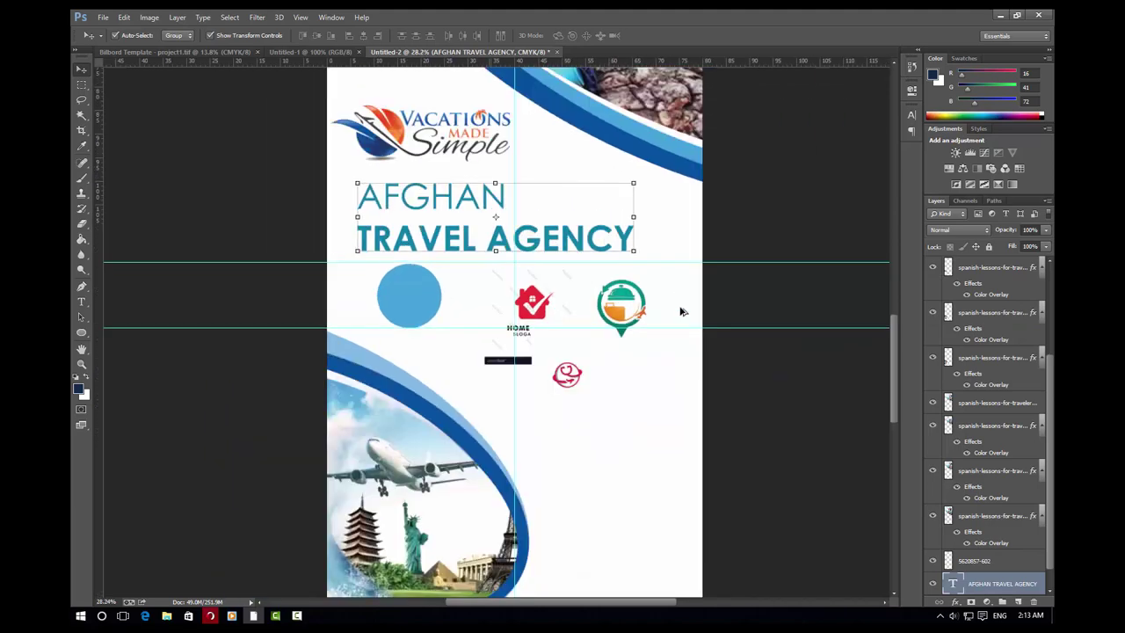
{"action": "double_click", "coordinate": [436, 205]}
{"action": "left_click", "coordinate": [461, 35]}
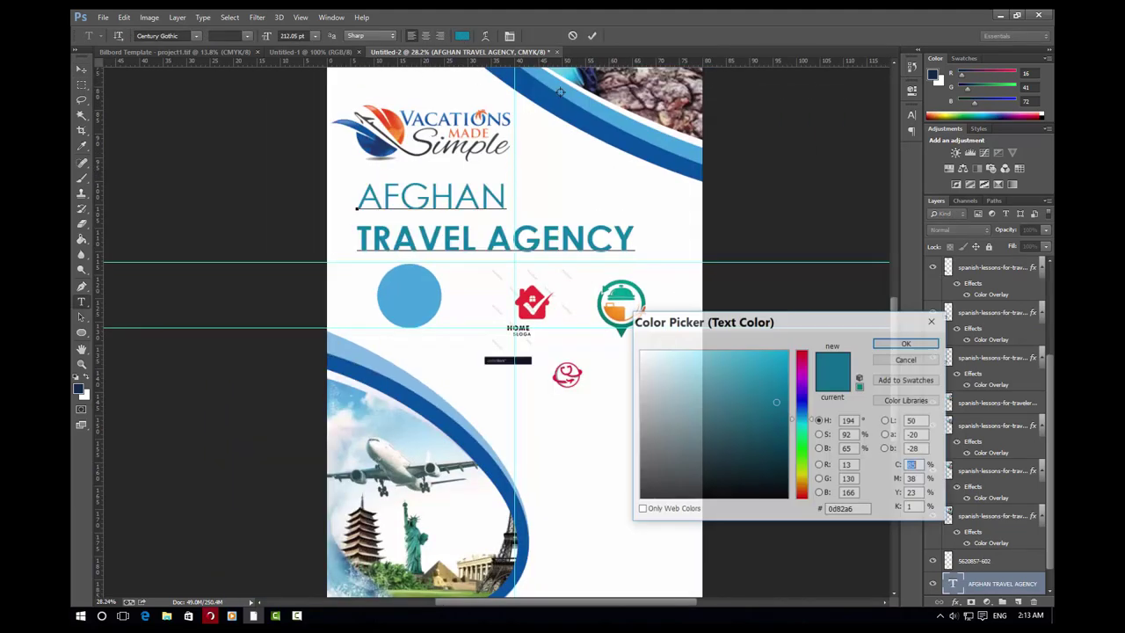
{"action": "left_click", "coordinate": [559, 91]}
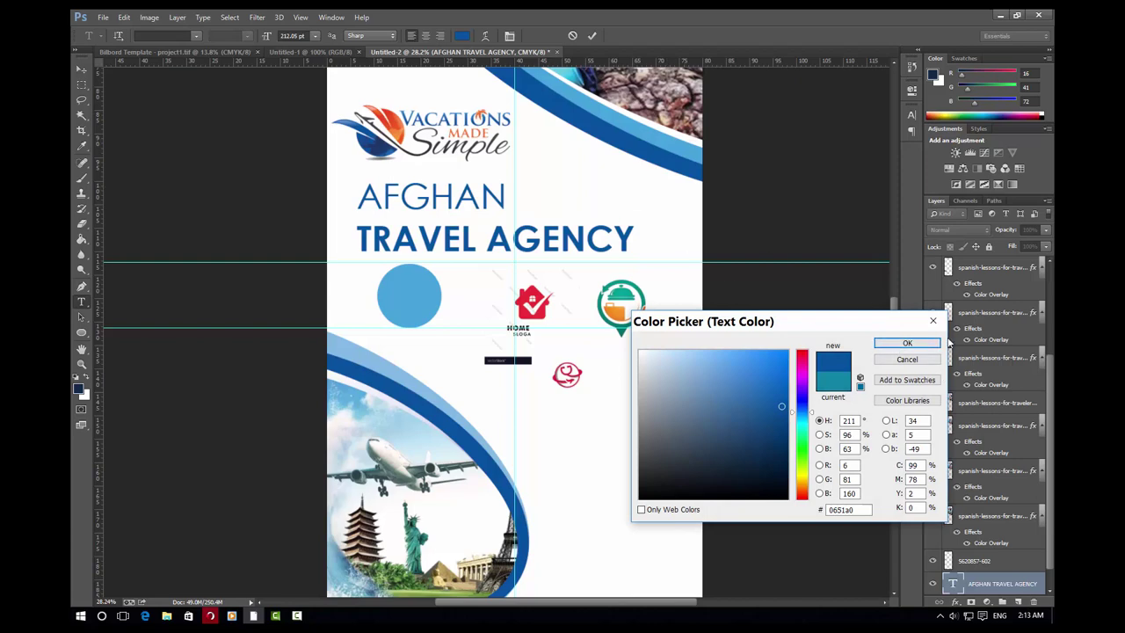
{"action": "left_click", "coordinate": [925, 345]}
{"action": "left_click", "coordinate": [591, 35]}
{"action": "key", "text": "v"}
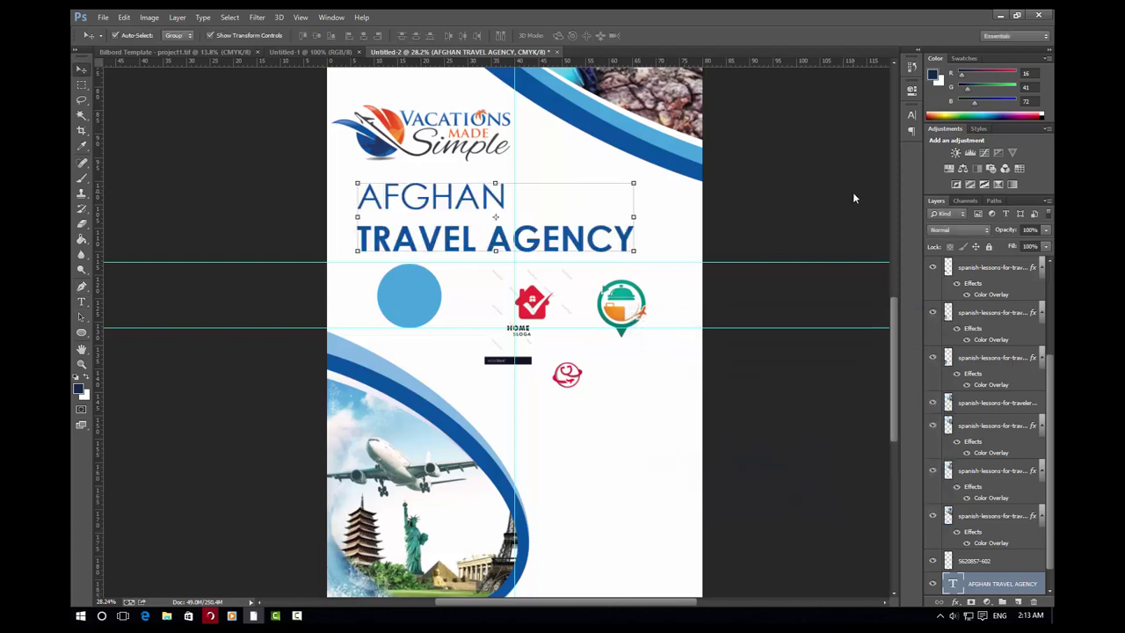
Select the house-check logo layer, then the green travel logo
{"action": "scroll", "coordinate": [439, 371], "scroll_direction": "down", "scroll_amount": 3}
{"action": "scroll", "coordinate": [499, 316], "scroll_direction": "up", "scroll_amount": 3}
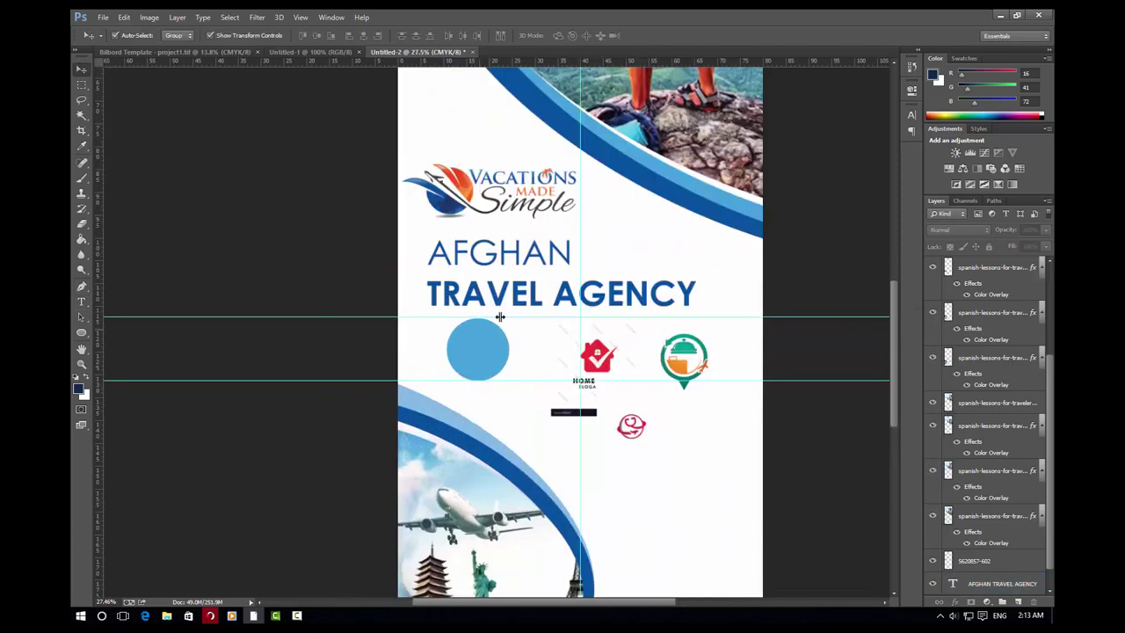
{"action": "left_click", "coordinate": [562, 372]}
{"action": "scroll", "coordinate": [667, 374], "scroll_direction": "up", "scroll_amount": 1}
{"action": "scroll", "coordinate": [685, 361], "scroll_direction": "up", "scroll_amount": 2}
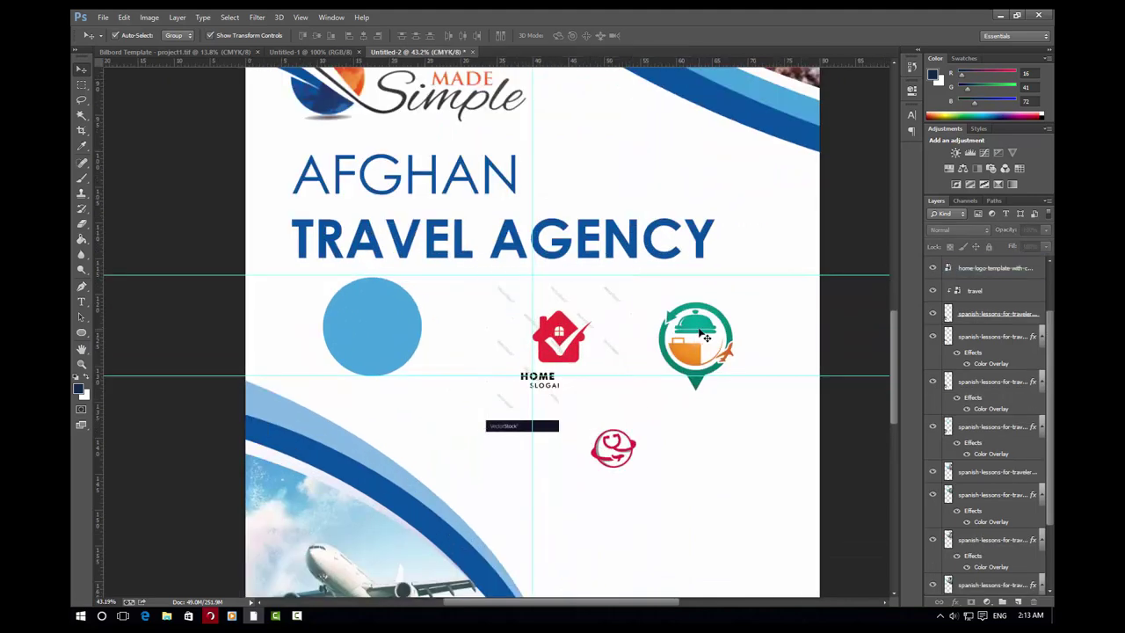
{"action": "left_click", "coordinate": [706, 336]}
Rasterize the travel logo layer and select its white background with the Magic Wand
{"action": "right_click", "coordinate": [969, 278]}
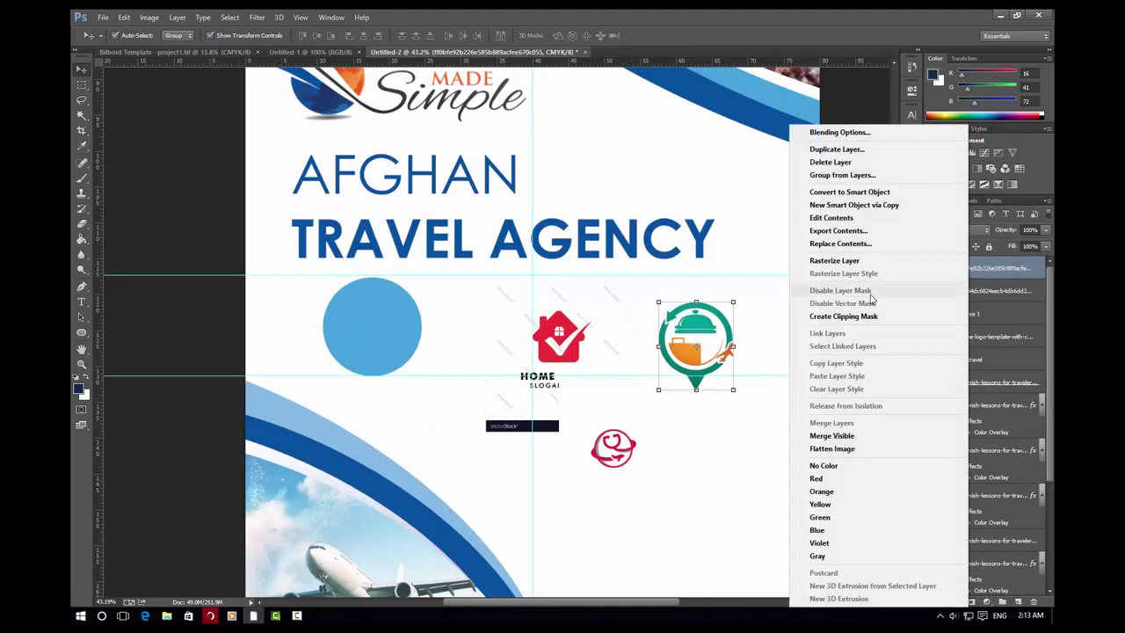
{"action": "left_click", "coordinate": [862, 261]}
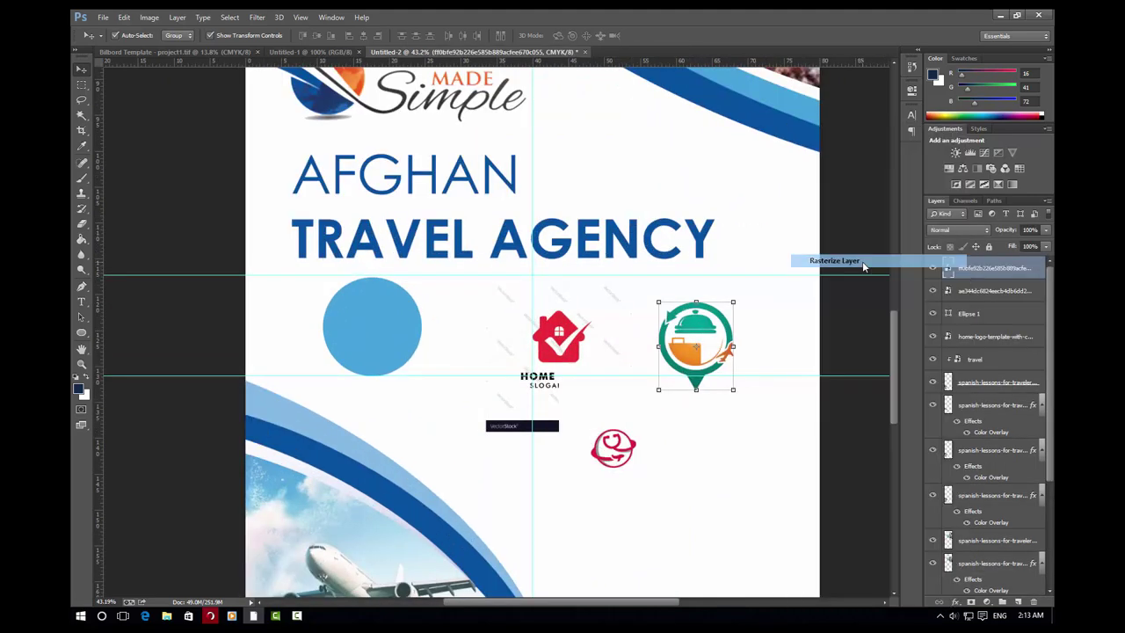
{"action": "left_click", "coordinate": [81, 115]}
{"action": "left_click", "coordinate": [704, 346]}
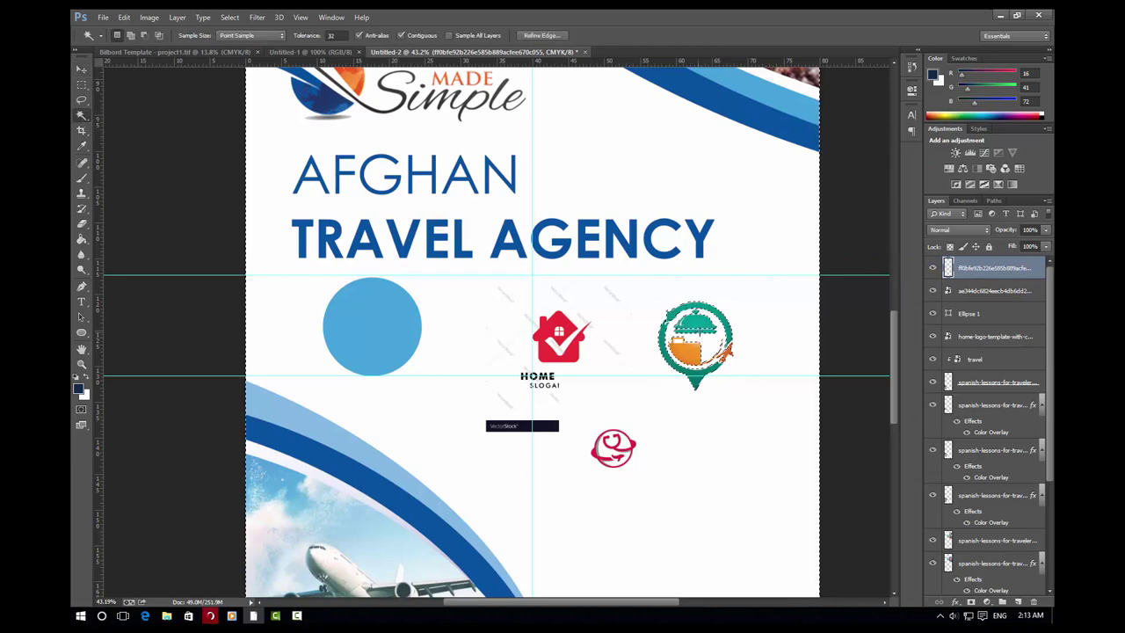
{"action": "scroll", "coordinate": [688, 334], "scroll_direction": "up", "scroll_amount": 2}
{"action": "scroll", "coordinate": [676, 317], "scroll_direction": "up", "scroll_amount": 1}
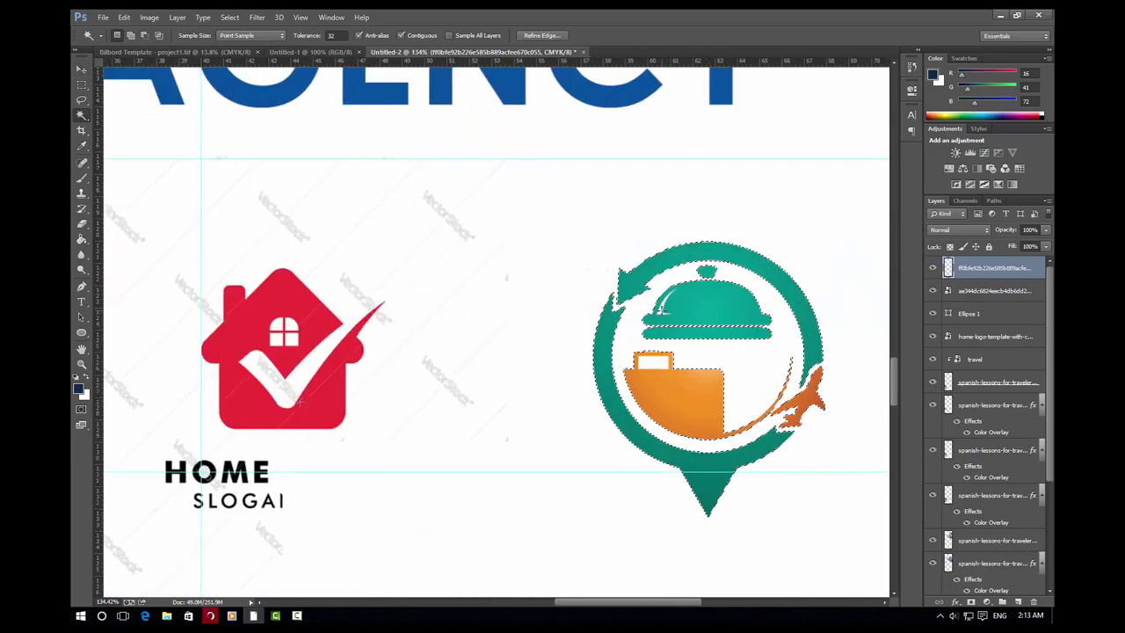
{"action": "key", "text": "ctrl+d"}
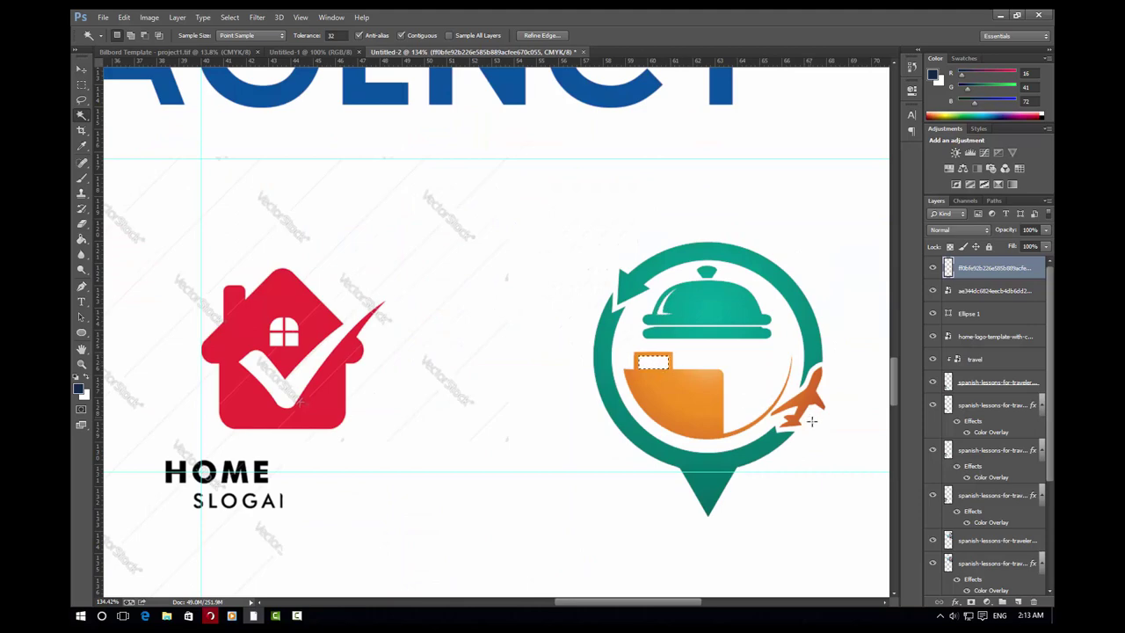
Drop the selection and move the travel logo onto the light blue circle
{"action": "scroll", "coordinate": [678, 343], "scroll_direction": "down", "scroll_amount": 2}
{"action": "scroll", "coordinate": [678, 343], "scroll_direction": "down", "scroll_amount": 1}
{"action": "left_click", "coordinate": [230, 17]}
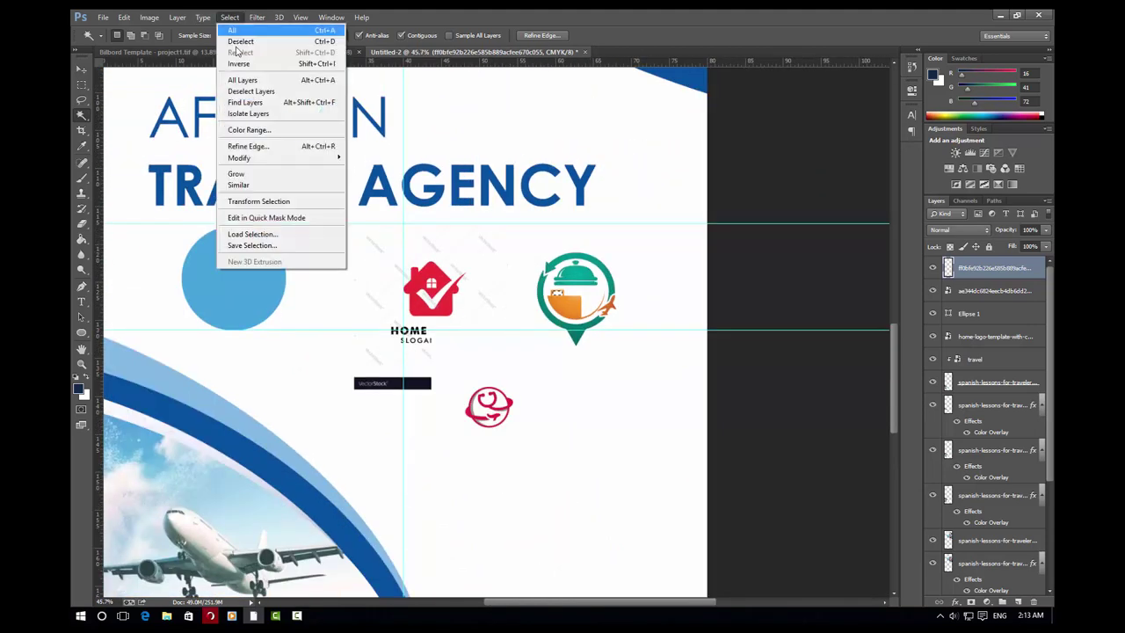
{"action": "left_click", "coordinate": [238, 50]}
{"action": "key", "text": "v"}
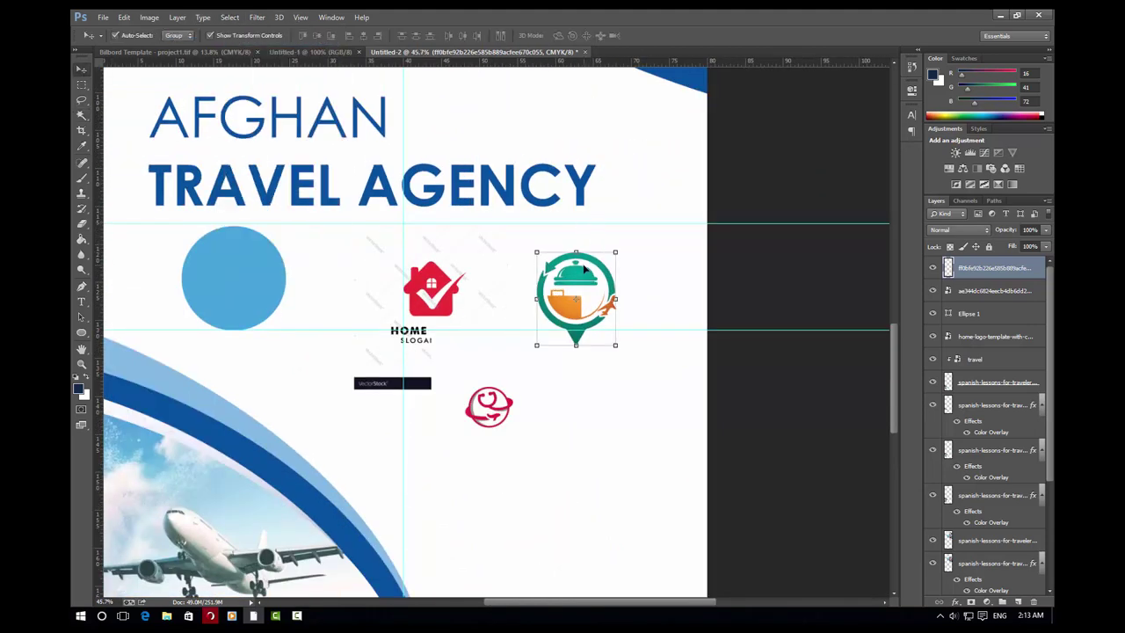
{"action": "left_click_drag", "start_coordinate": [585, 269], "coordinate": [241, 263]}
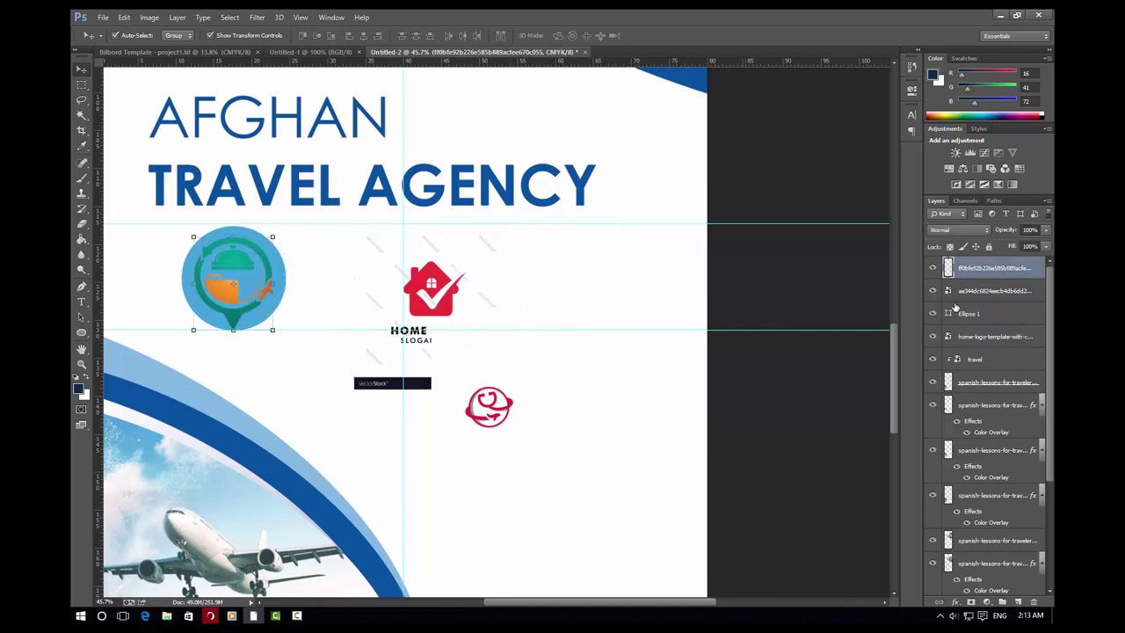
Give the travel logo a white Color Overlay layer style
{"action": "right_click", "coordinate": [991, 264]}
{"action": "left_click", "coordinate": [848, 128]}
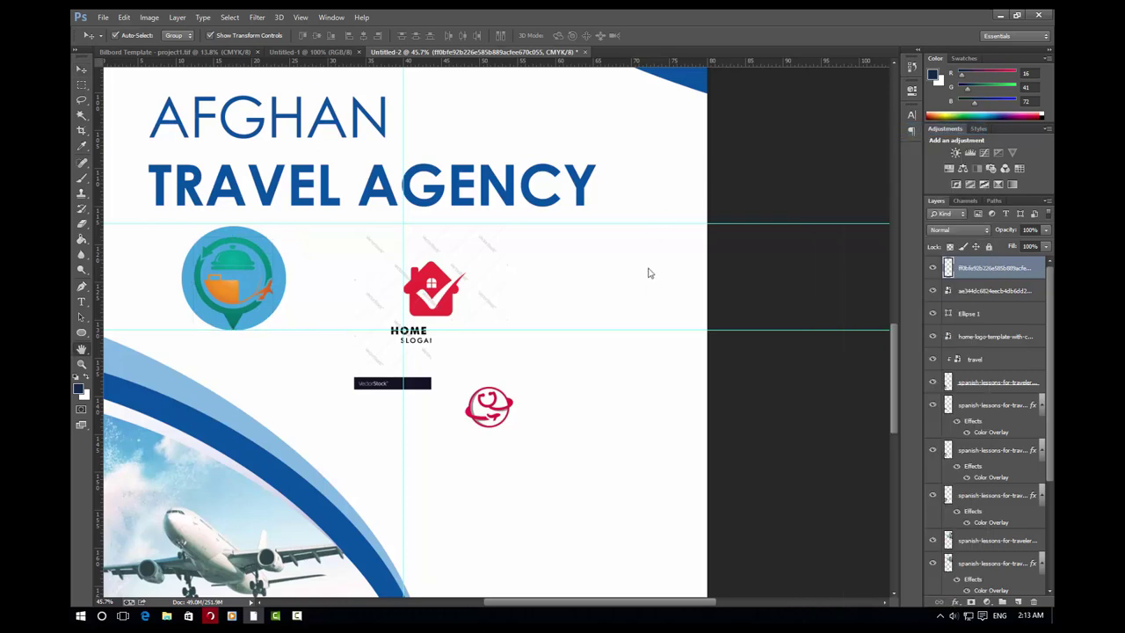
{"action": "left_click", "coordinate": [665, 284]}
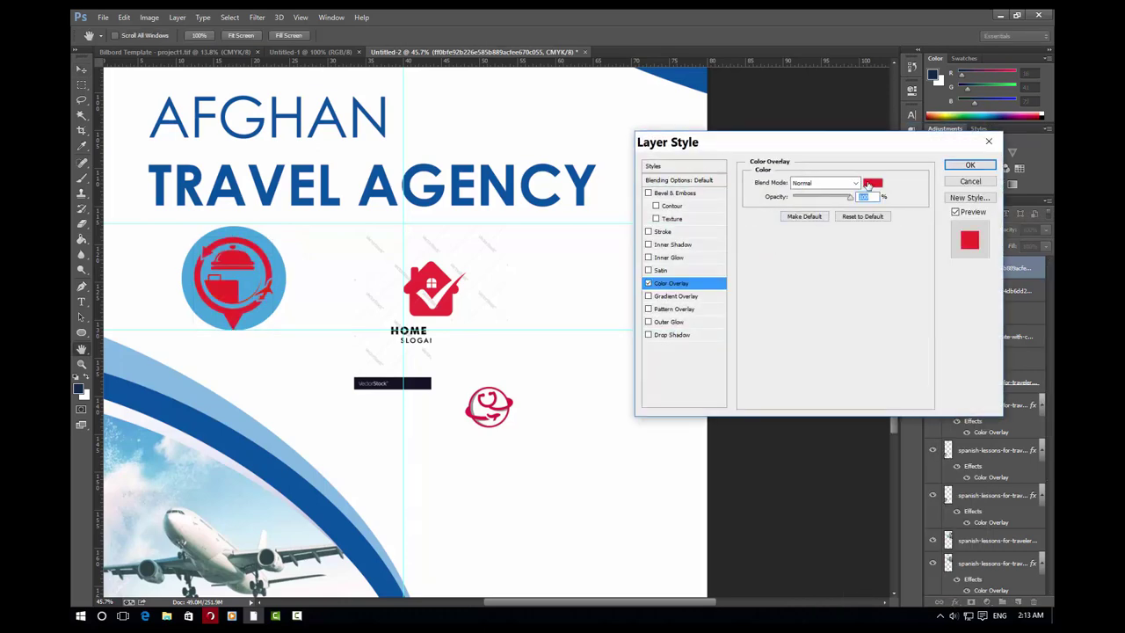
{"action": "left_click", "coordinate": [869, 183]}
{"action": "left_click", "coordinate": [592, 316]}
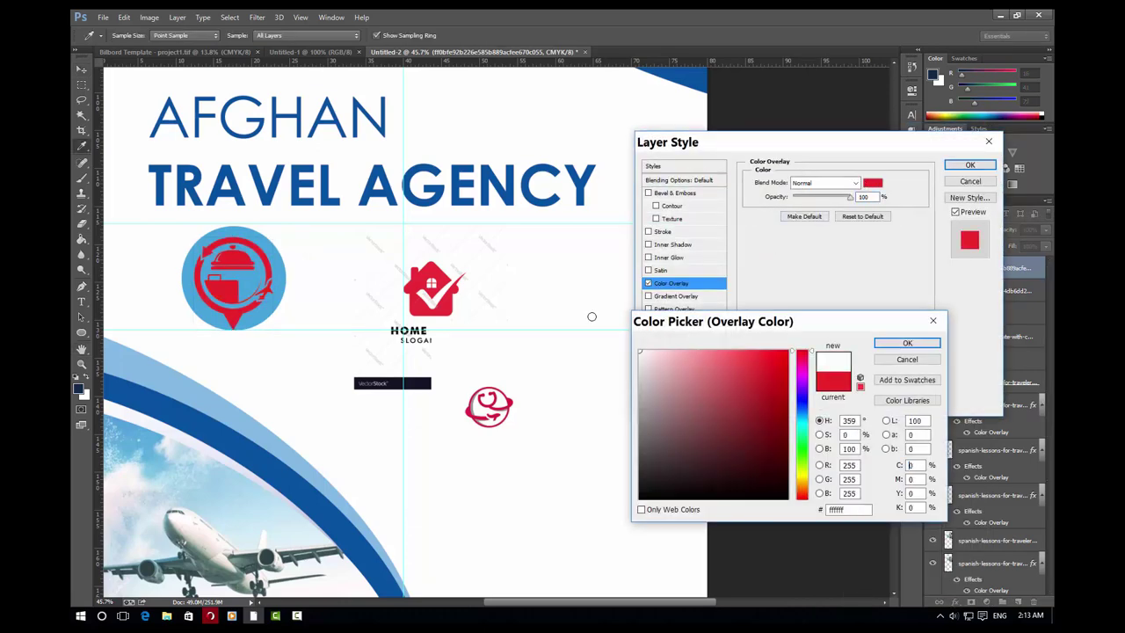
{"action": "left_click", "coordinate": [906, 343]}
{"action": "left_click", "coordinate": [969, 165]}
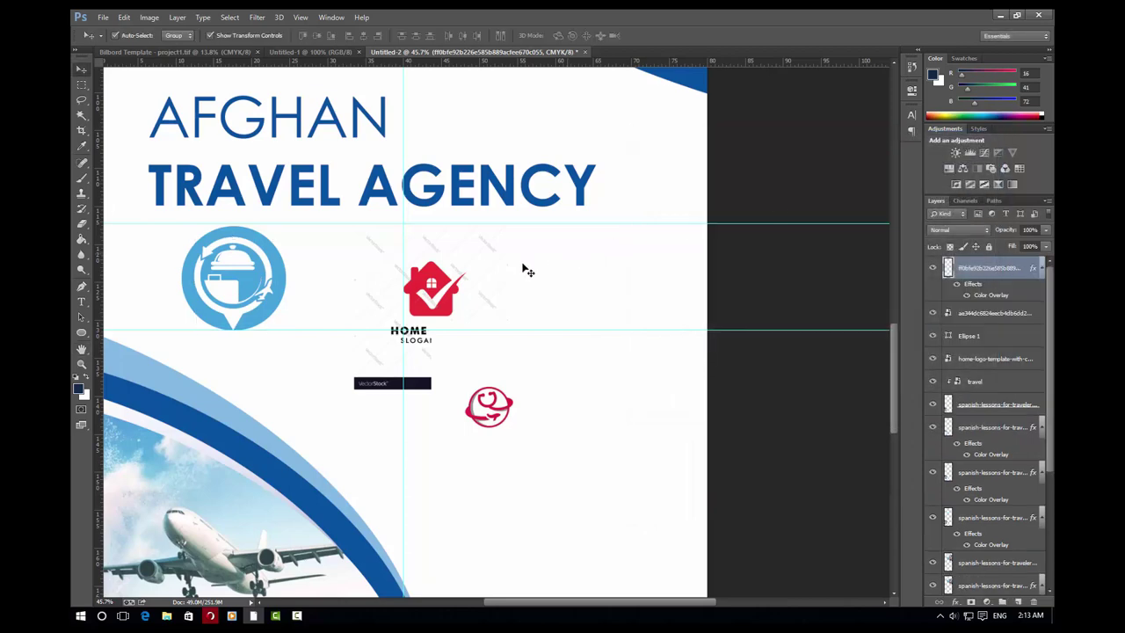
{"action": "scroll", "coordinate": [262, 290], "scroll_direction": "down", "scroll_amount": 5}
{"action": "scroll", "coordinate": [374, 294], "scroll_direction": "up", "scroll_amount": 5}
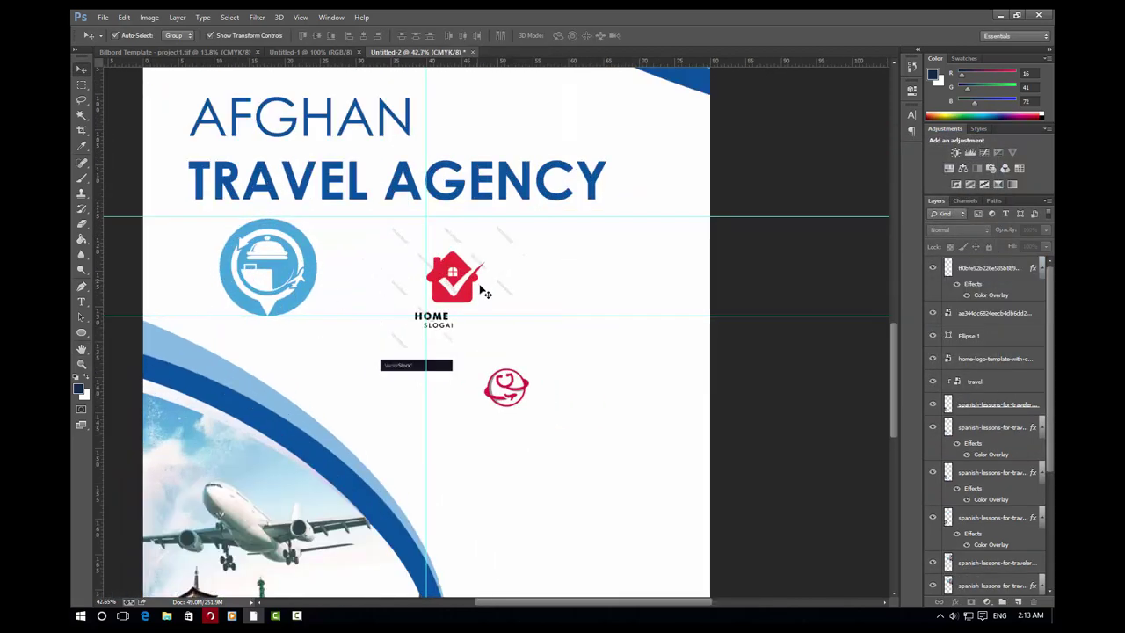
Duplicate the light blue circle onto the house-check logo and stack the logo above it
{"action": "left_click", "coordinate": [313, 298]}
{"action": "left_click_drag", "start_coordinate": [299, 302], "coordinate": [476, 305]}
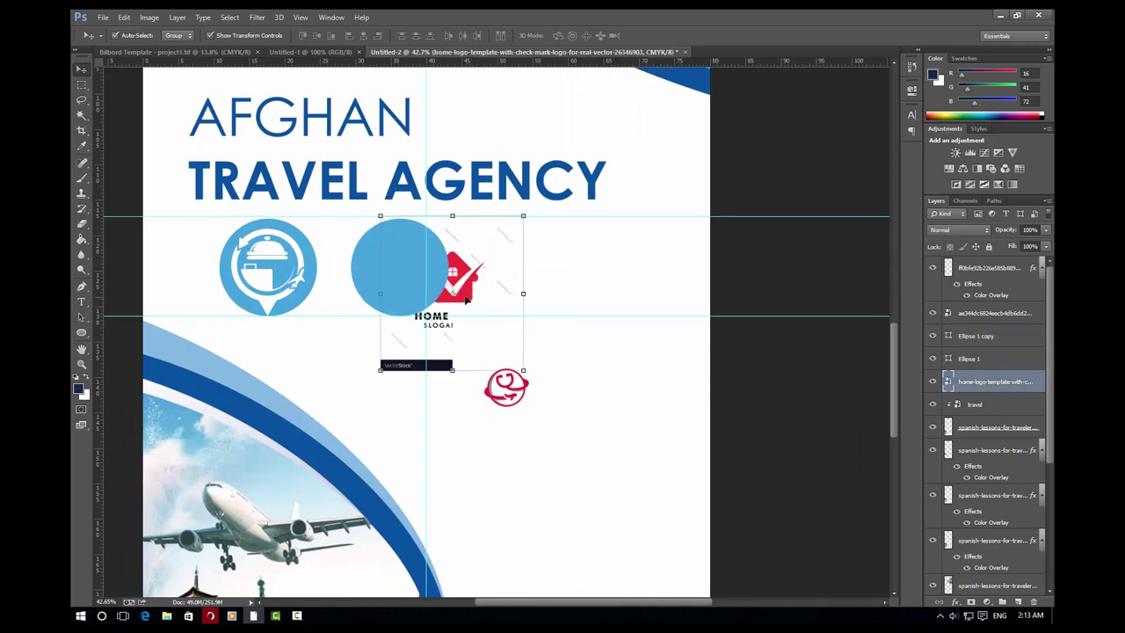
{"action": "left_click_drag", "start_coordinate": [475, 305], "coordinate": [403, 296]}
{"action": "left_click_drag", "start_coordinate": [970, 393], "coordinate": [977, 312]}
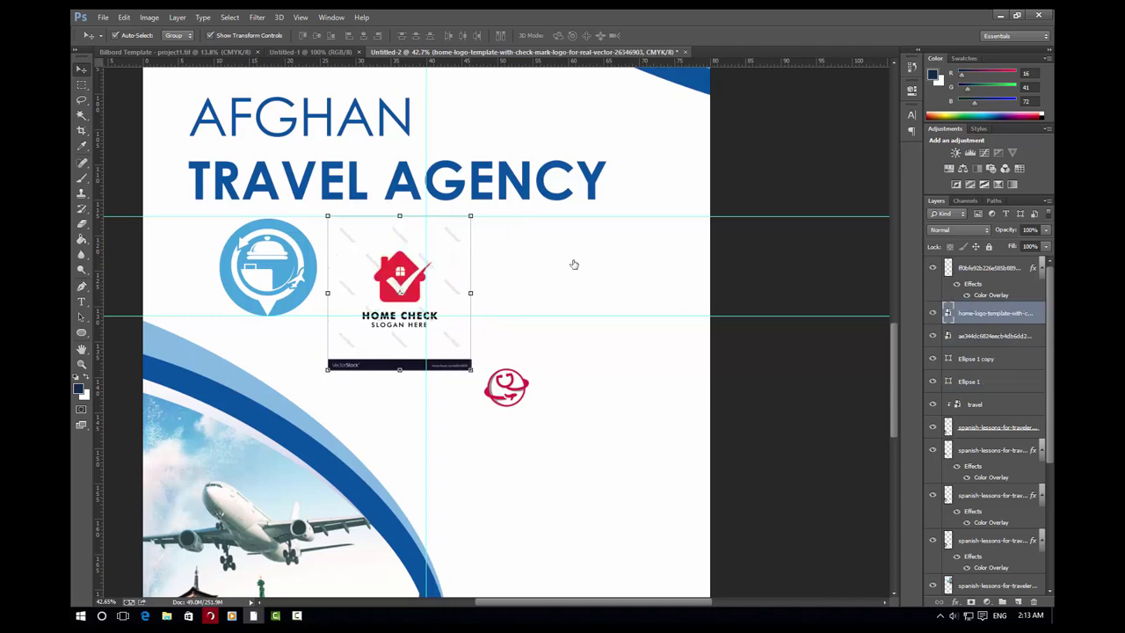
Rasterize the house logo layer and delete the slogan and dark bar beneath it
{"action": "right_click", "coordinate": [961, 322]}
{"action": "left_click", "coordinate": [857, 264]}
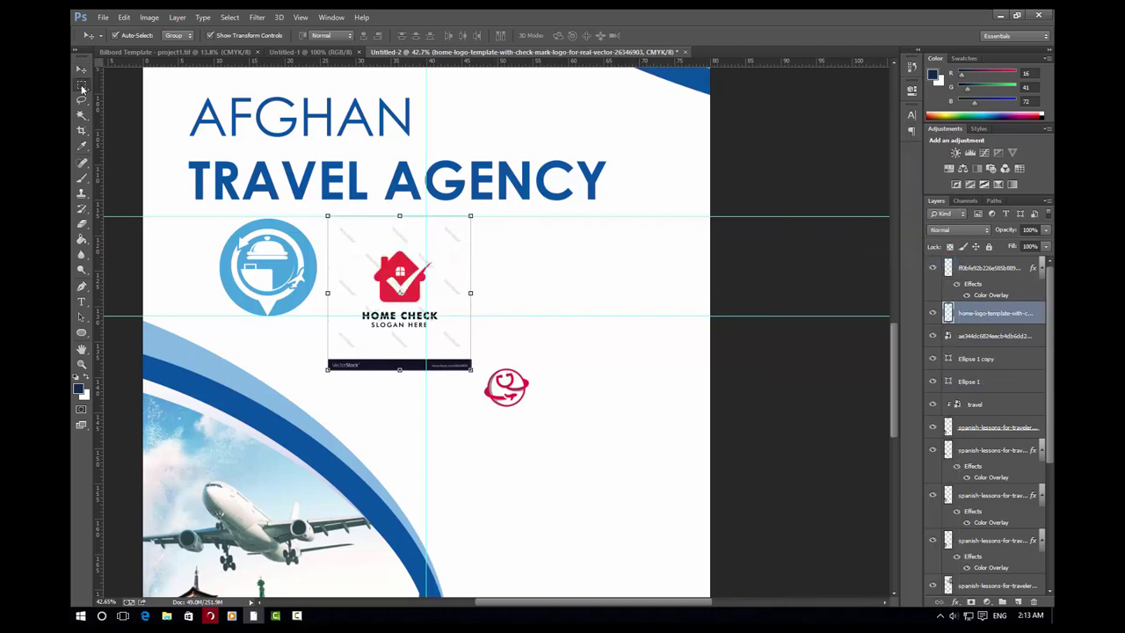
{"action": "right_click", "coordinate": [82, 89]}
{"action": "left_click", "coordinate": [132, 83]}
{"action": "left_click_drag", "start_coordinate": [285, 394], "coordinate": [530, 310]}
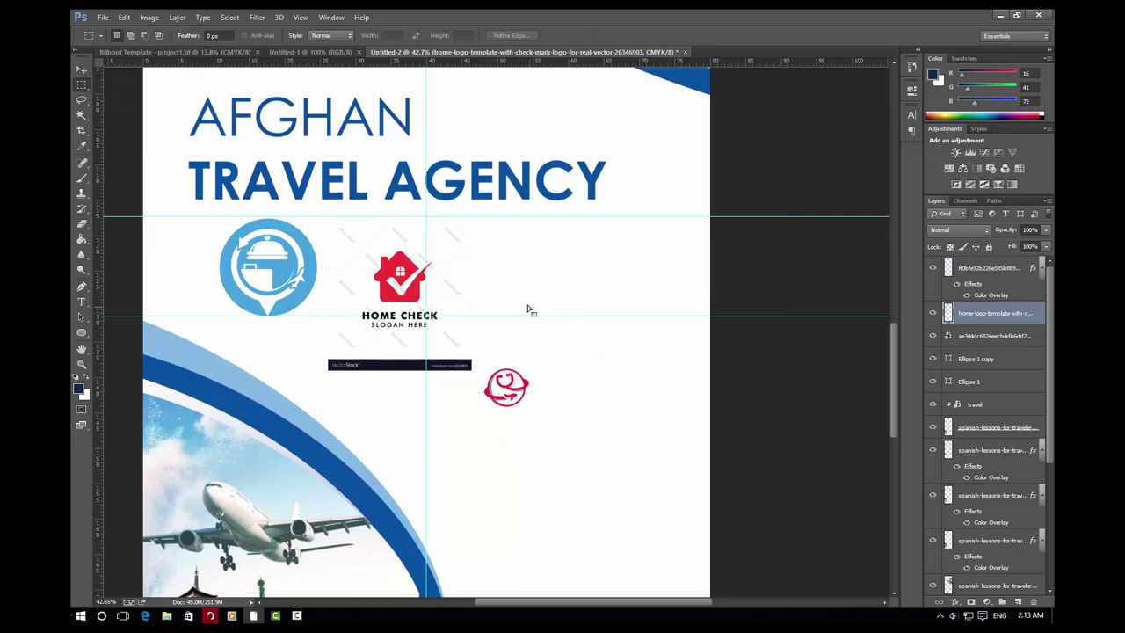
{"action": "key", "text": "Delete"}
{"action": "left_click", "coordinate": [229, 18]}
{"action": "left_click", "coordinate": [233, 38]}
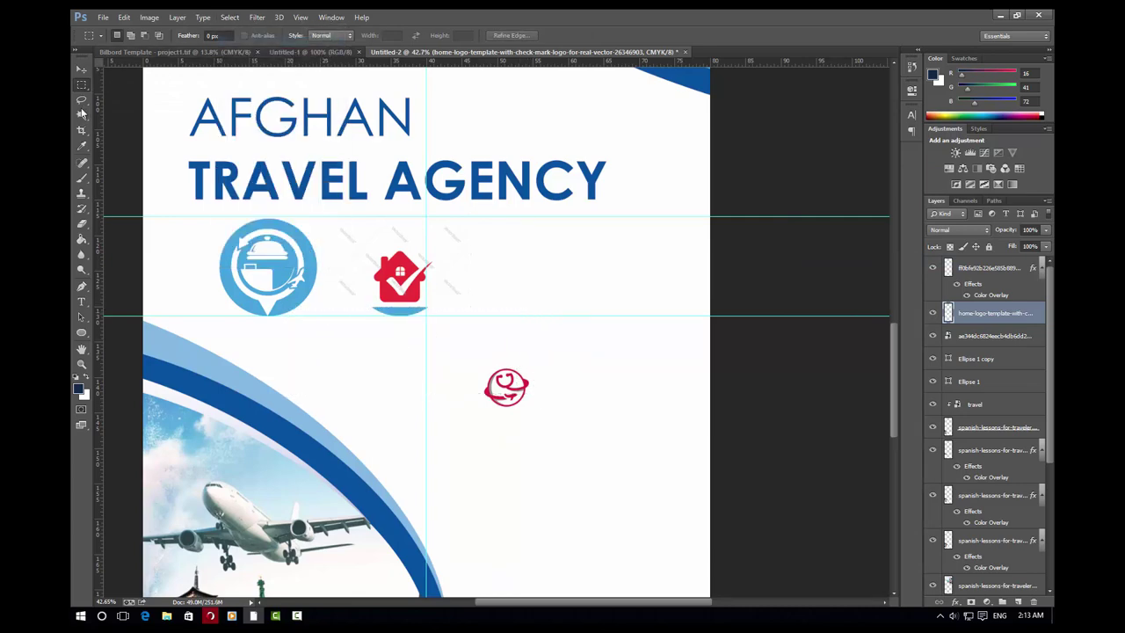
Delete the white background around the house logo using the Magic Wand
{"action": "right_click", "coordinate": [82, 114]}
{"action": "left_click", "coordinate": [140, 124]}
{"action": "scroll", "coordinate": [432, 299], "scroll_direction": "up", "scroll_amount": 3}
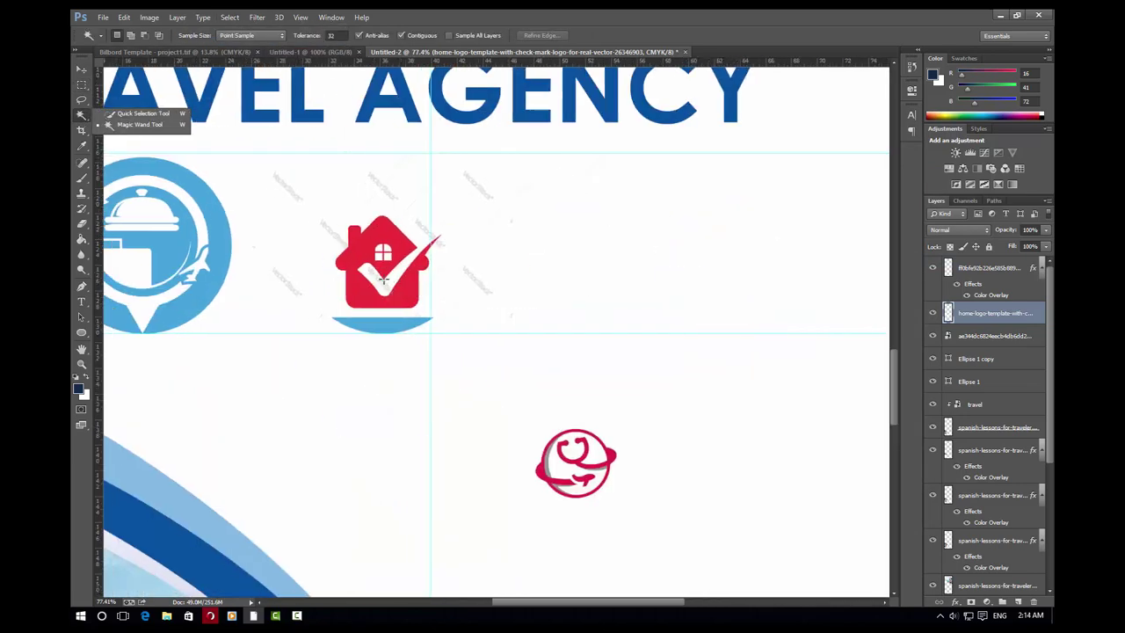
{"action": "key", "text": "Delete"}
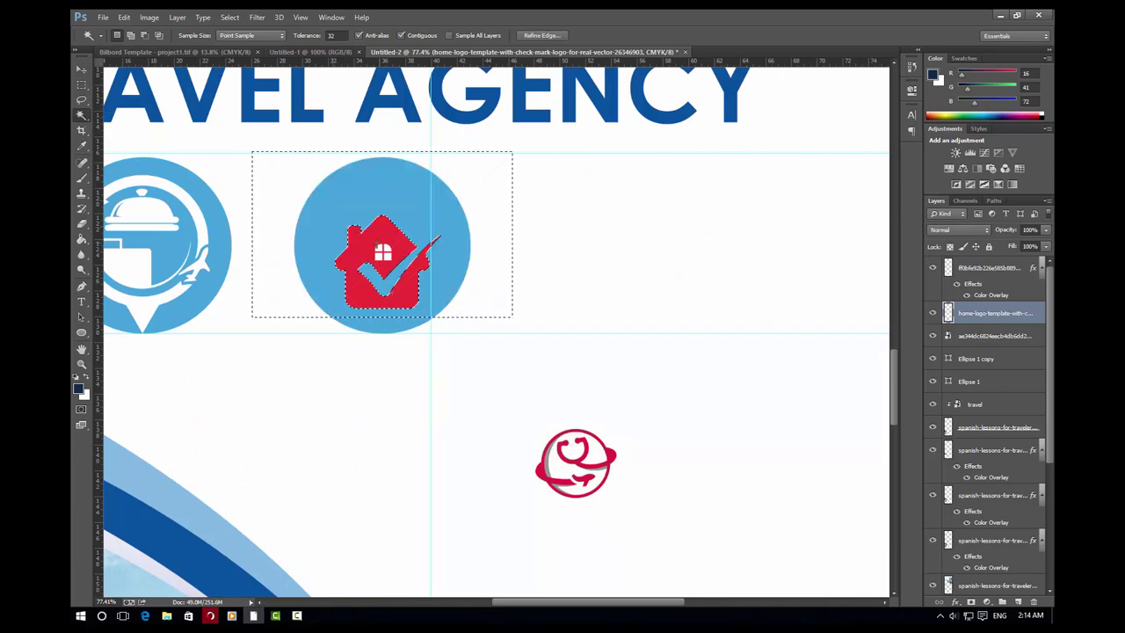
{"action": "key", "text": "ctrl+d"}
Delete the three white window panes inside the house logo
{"action": "scroll", "coordinate": [385, 252], "scroll_direction": "up", "scroll_amount": 3}
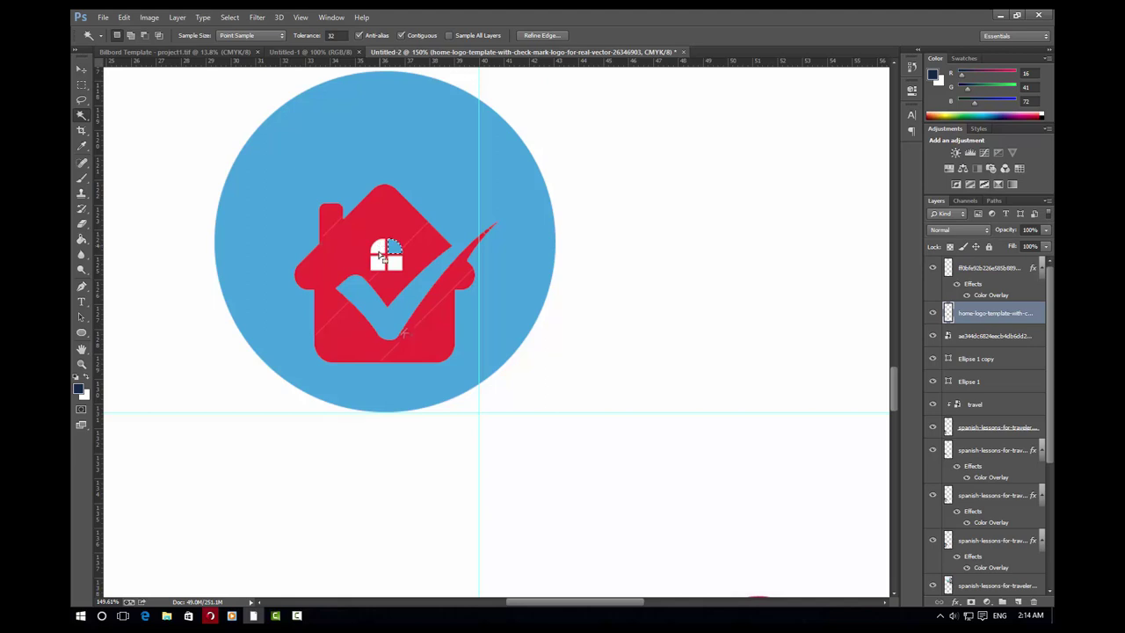
{"action": "left_click", "coordinate": [378, 248]}
{"action": "key", "text": "Delete"}
{"action": "left_click", "coordinate": [377, 263]}
{"action": "key", "text": "Delete"}
{"action": "left_click", "coordinate": [394, 263]}
{"action": "key", "text": "Delete"}
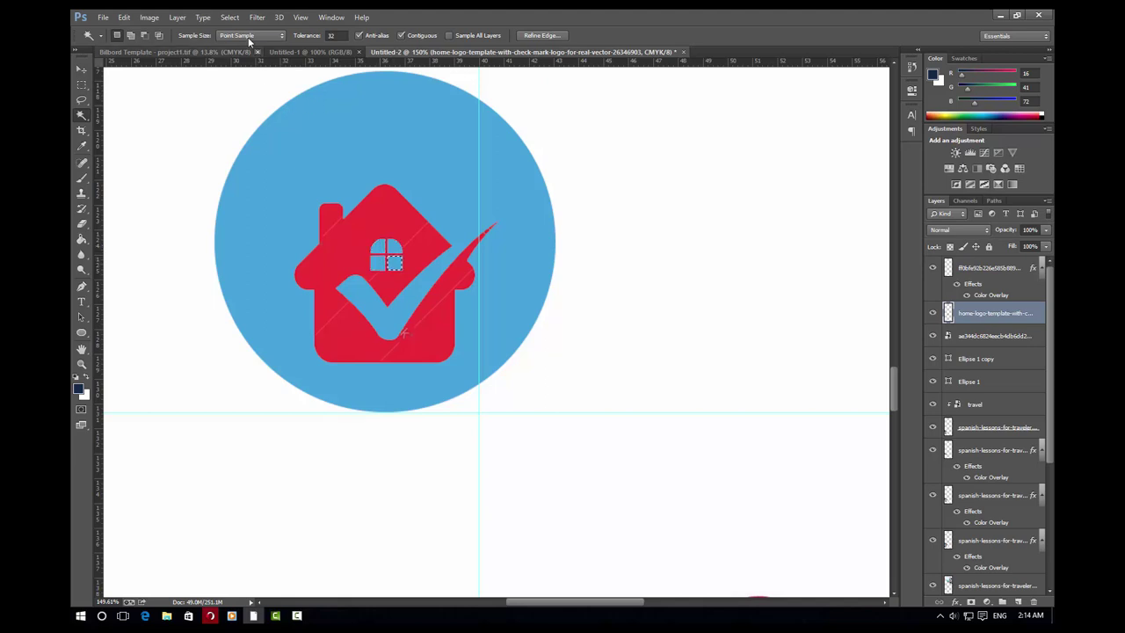
{"action": "left_click", "coordinate": [229, 16]}
{"action": "left_click", "coordinate": [239, 41]}
{"action": "left_click", "coordinate": [229, 17]}
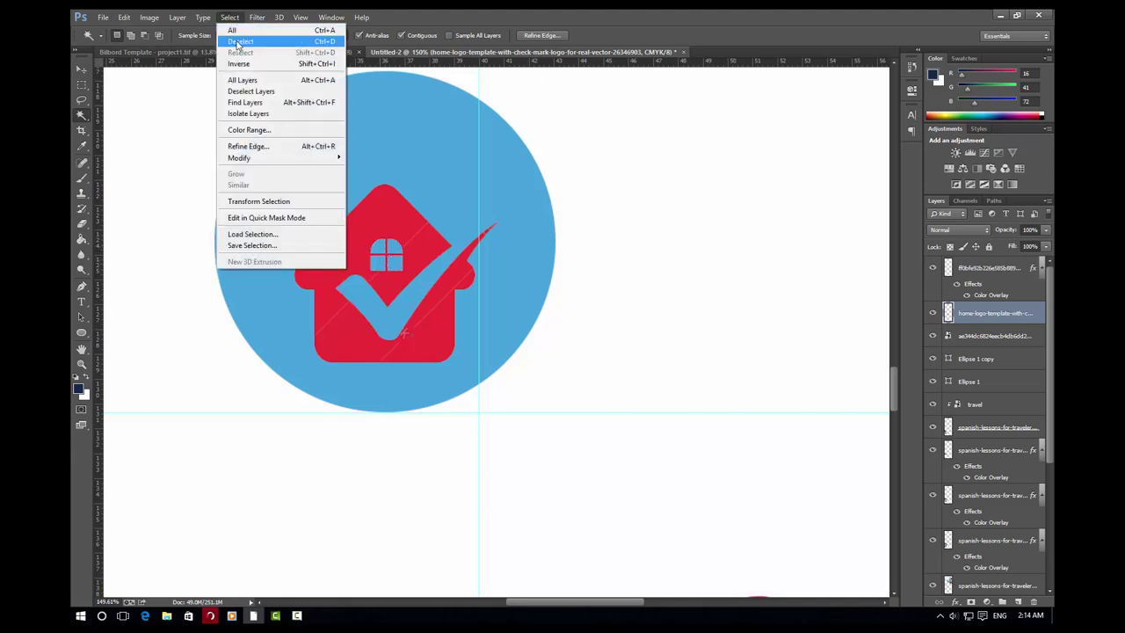
{"action": "left_click", "coordinate": [239, 41]}
Give the house logo a white Color Overlay layer style
{"action": "double_click", "coordinate": [1010, 314]}
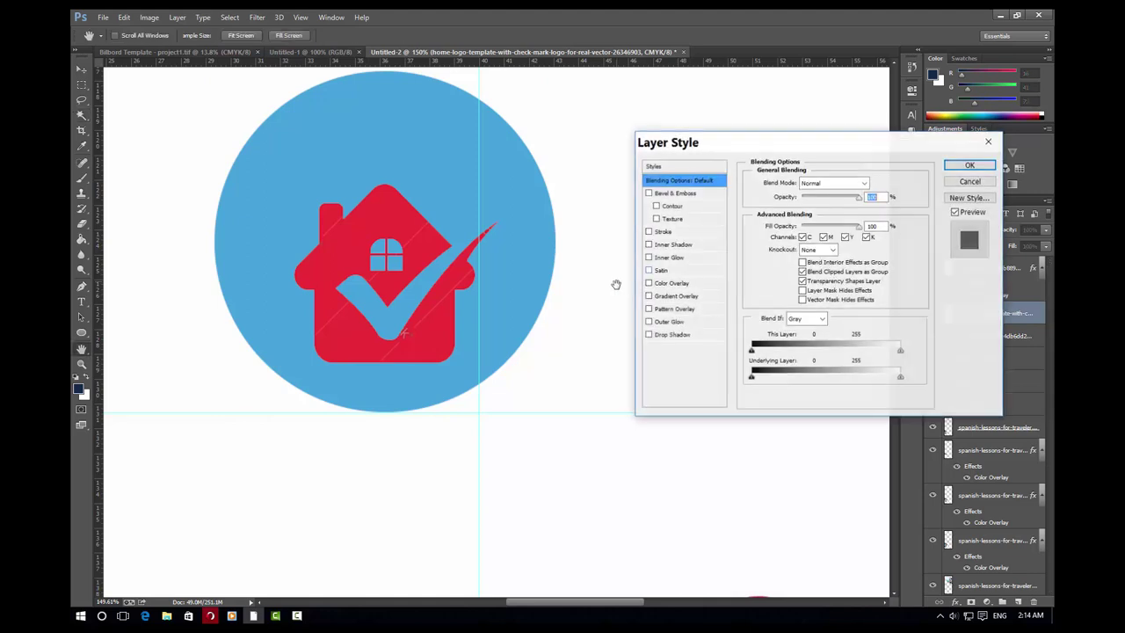
{"action": "left_click", "coordinate": [670, 283]}
{"action": "left_click", "coordinate": [873, 184]}
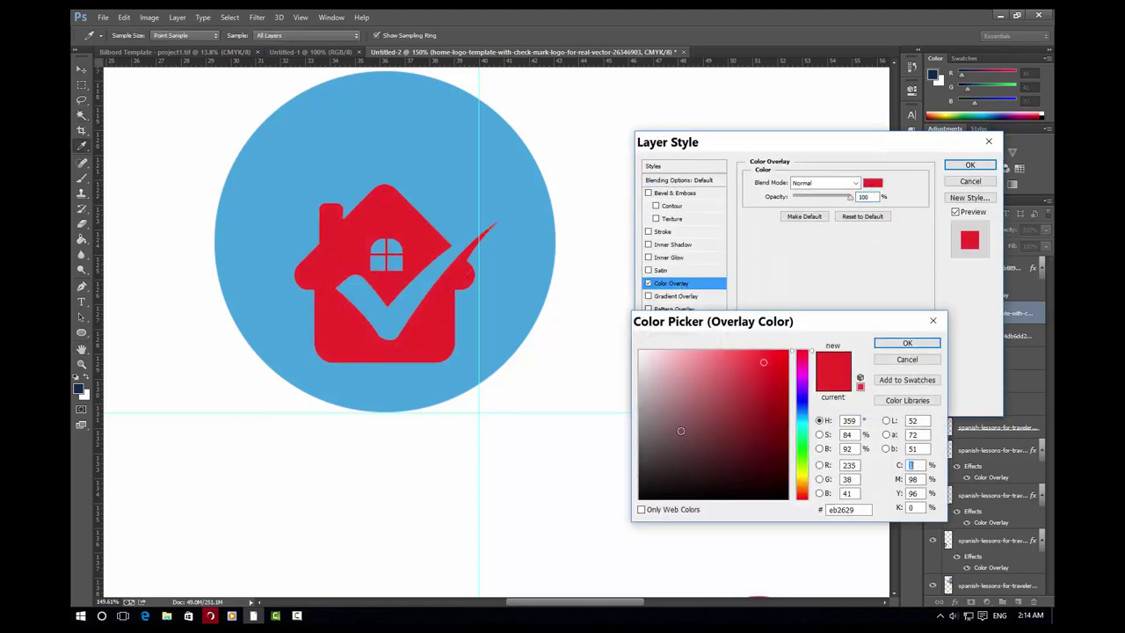
{"action": "left_click_drag", "start_coordinate": [773, 369], "coordinate": [619, 318]}
{"action": "left_click", "coordinate": [906, 343]}
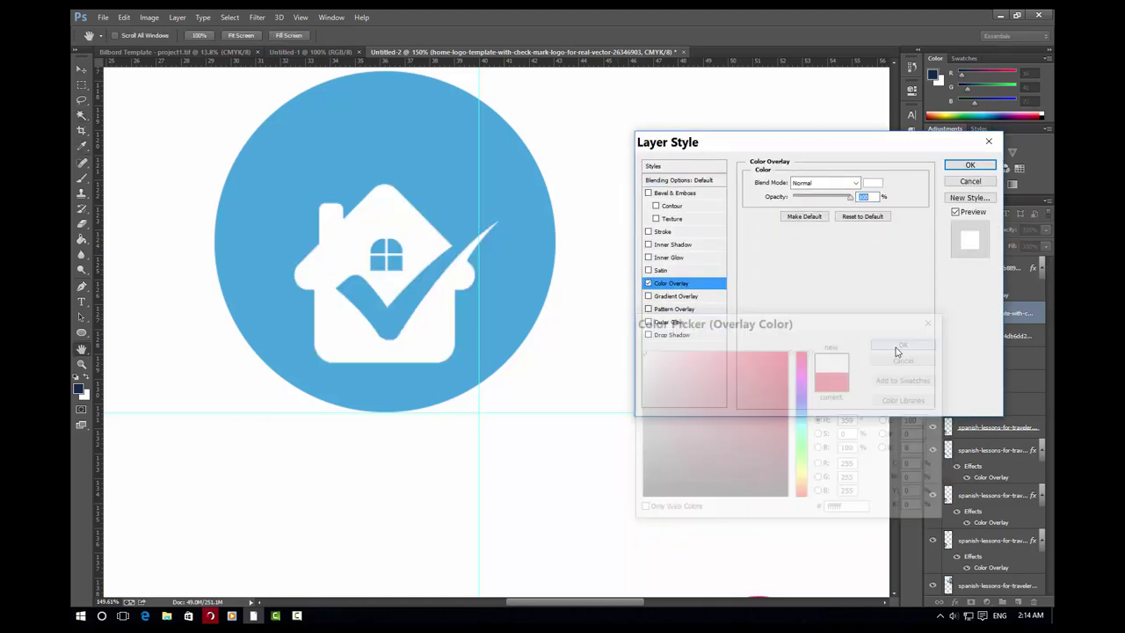
{"action": "left_click", "coordinate": [970, 165]}
Enlarge the house logo with Free Transform and centre it on its circle
{"action": "key", "text": "w"}
{"action": "scroll", "coordinate": [282, 255], "scroll_direction": "down", "scroll_amount": 3}
{"action": "scroll", "coordinate": [282, 256], "scroll_direction": "up", "scroll_amount": 2}
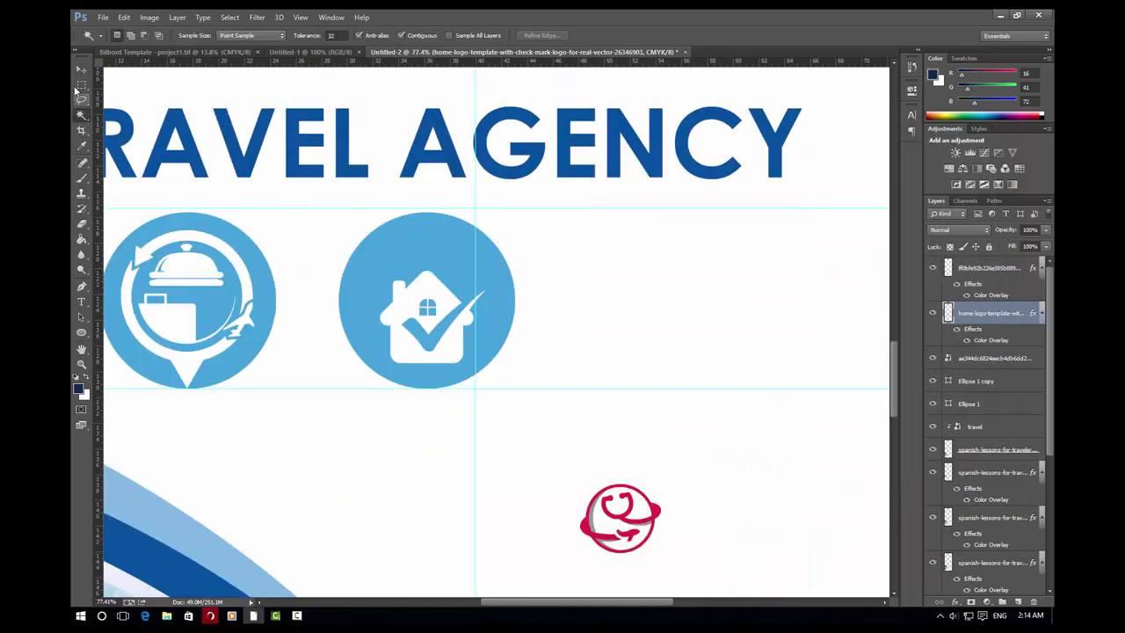
{"action": "left_click", "coordinate": [80, 70]}
{"action": "left_click_drag", "start_coordinate": [558, 227], "coordinate": [585, 208]}
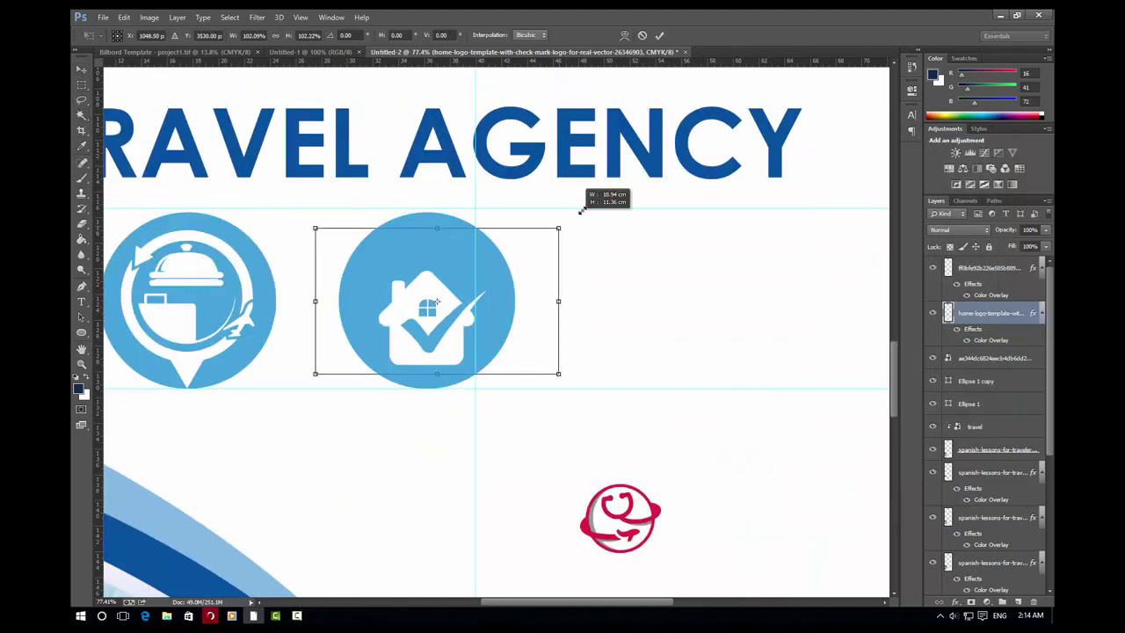
{"action": "left_click_drag", "start_coordinate": [411, 320], "coordinate": [414, 293]}
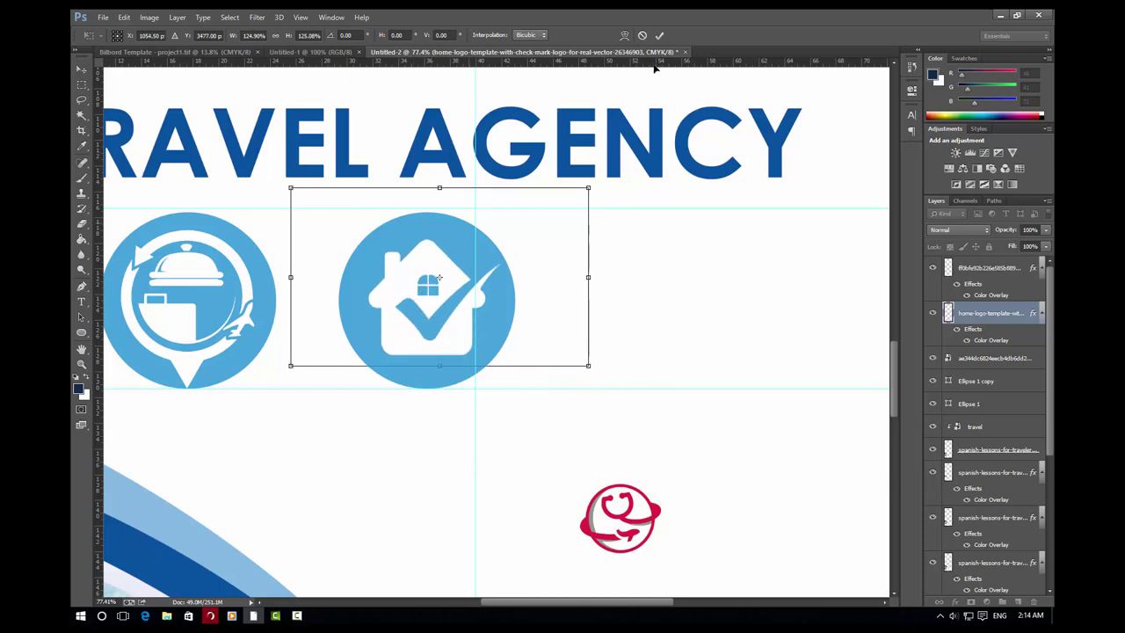
{"action": "left_click", "coordinate": [658, 36]}
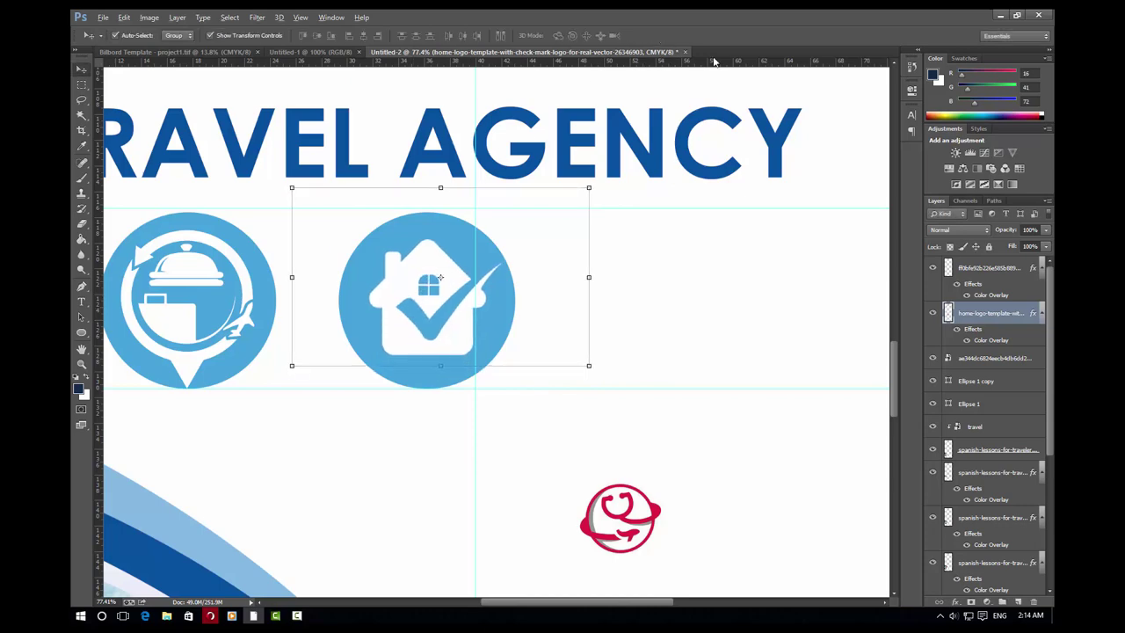
{"action": "scroll", "coordinate": [719, 130], "scroll_direction": "down", "scroll_amount": 1}
{"action": "scroll", "coordinate": [718, 129], "scroll_direction": "down", "scroll_amount": 3}
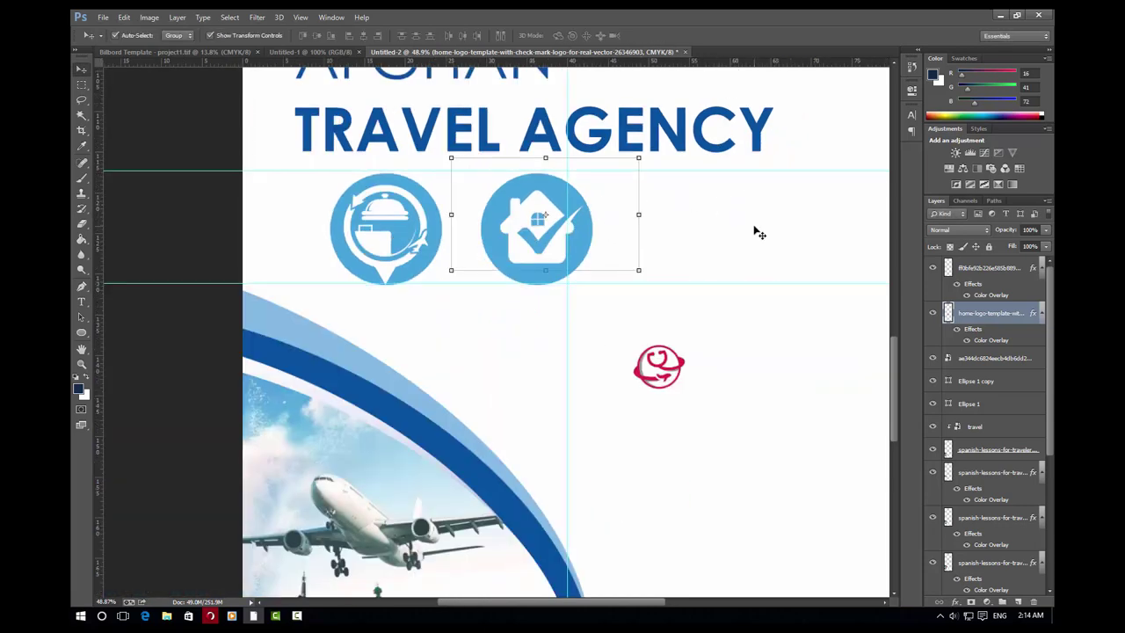
Copy the blue circle right of the house icon and move the red logo onto it
{"action": "left_click_drag", "start_coordinate": [553, 180], "coordinate": [732, 181]}
{"action": "left_click", "coordinate": [556, 239]}
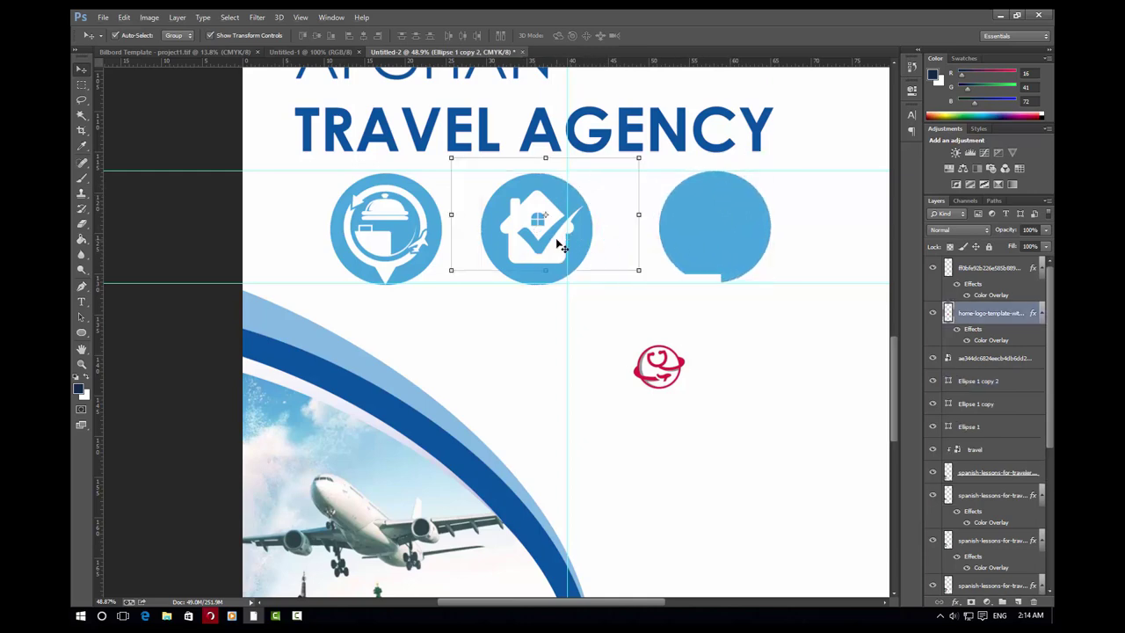
{"action": "left_click", "coordinate": [717, 282]}
{"action": "left_click_drag", "start_coordinate": [715, 281], "coordinate": [752, 192]}
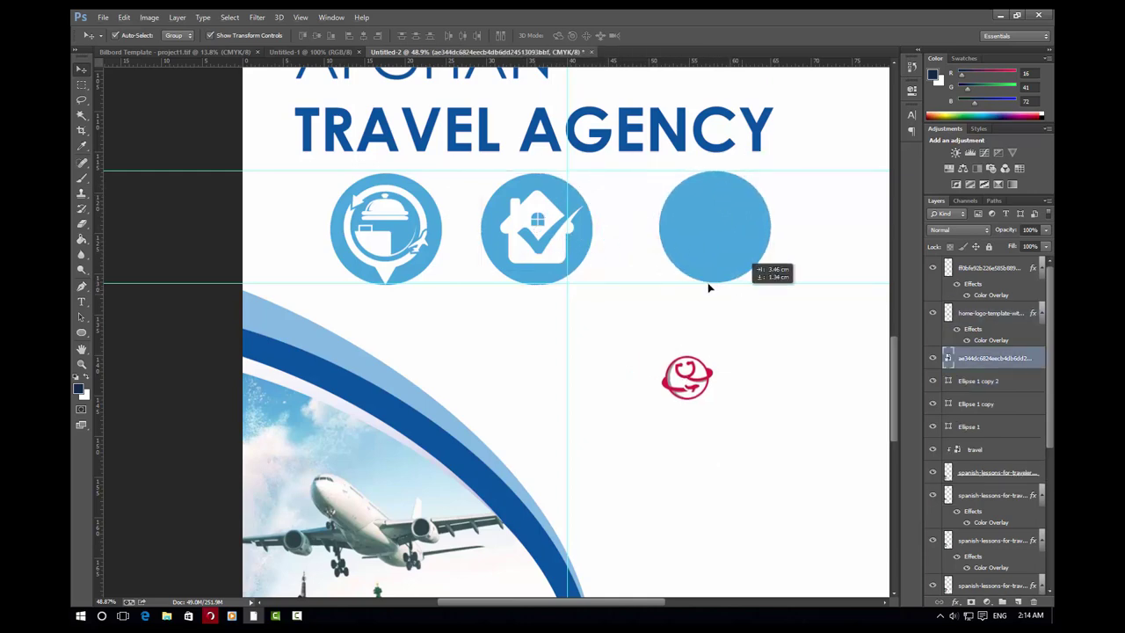
Rasterize the red logo layer after the smart object blocks deleting
{"action": "left_click", "coordinate": [82, 115]}
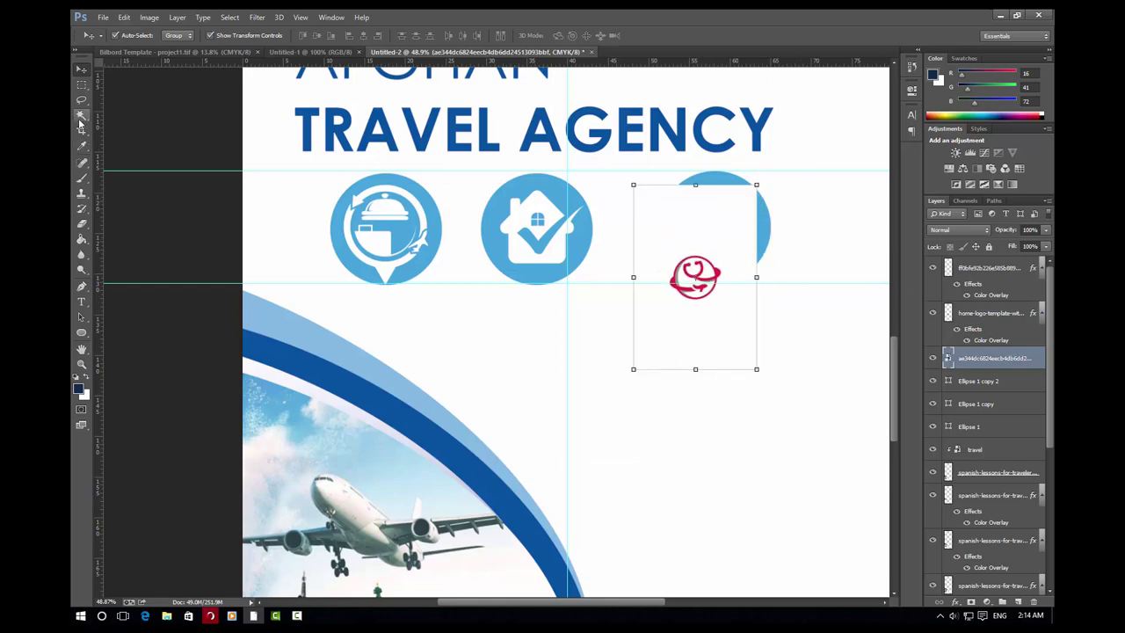
{"action": "left_click", "coordinate": [746, 224]}
{"action": "key", "text": "Delete"}
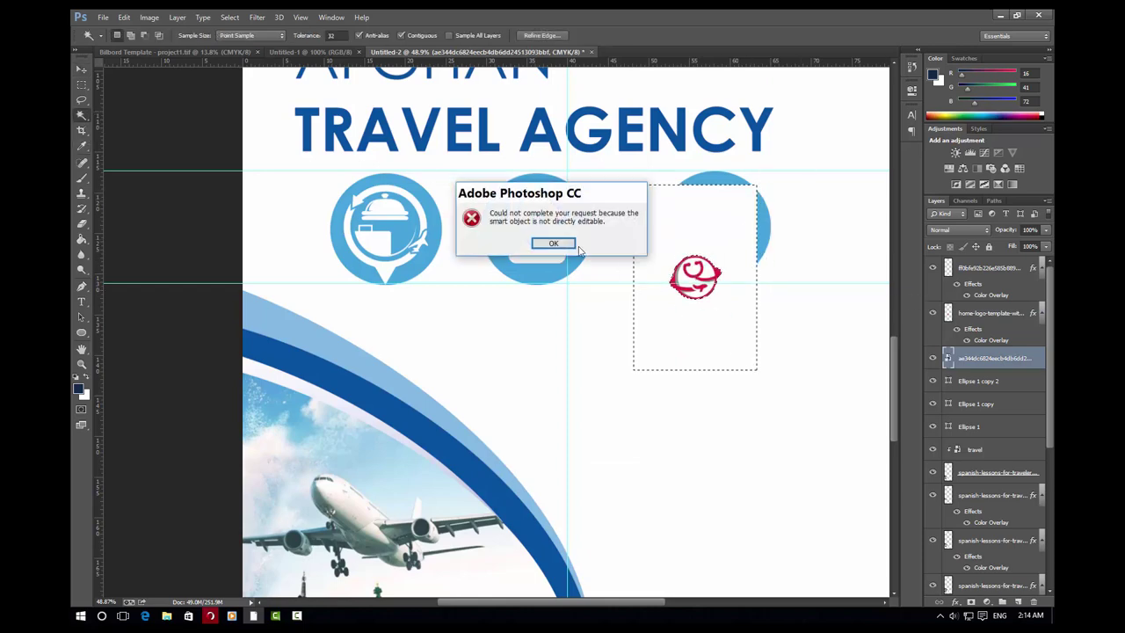
{"action": "left_click", "coordinate": [552, 242]}
{"action": "right_click", "coordinate": [981, 352]}
{"action": "left_click", "coordinate": [869, 261]}
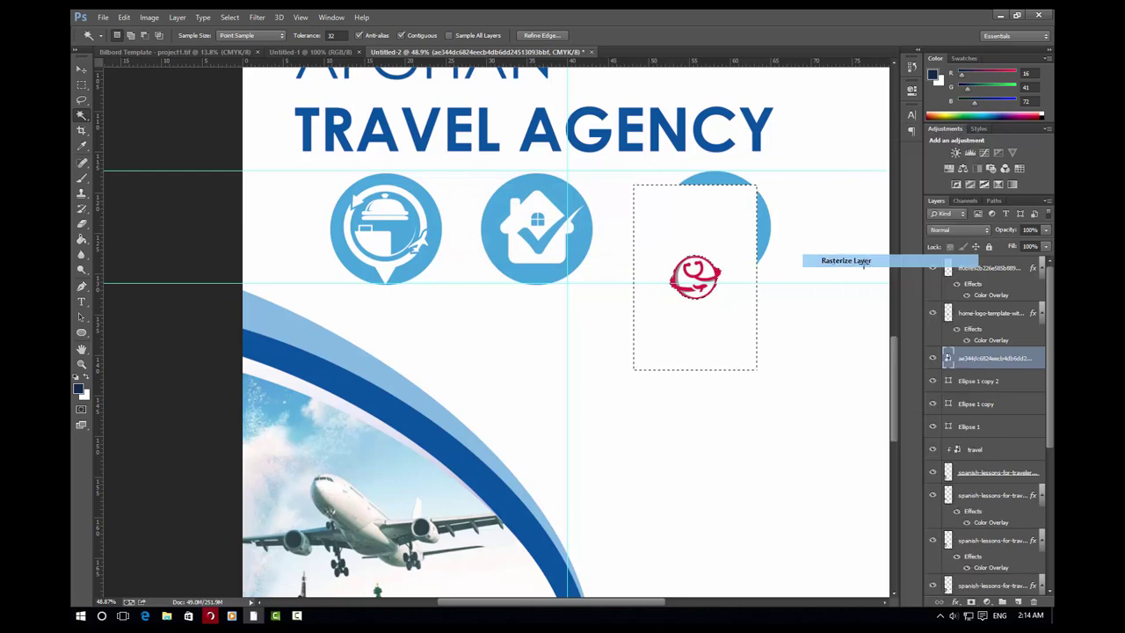
Magic-wand select and delete the grey shadow on the red logo's left edge
{"action": "scroll", "coordinate": [628, 290], "scroll_direction": "up", "scroll_amount": 3}
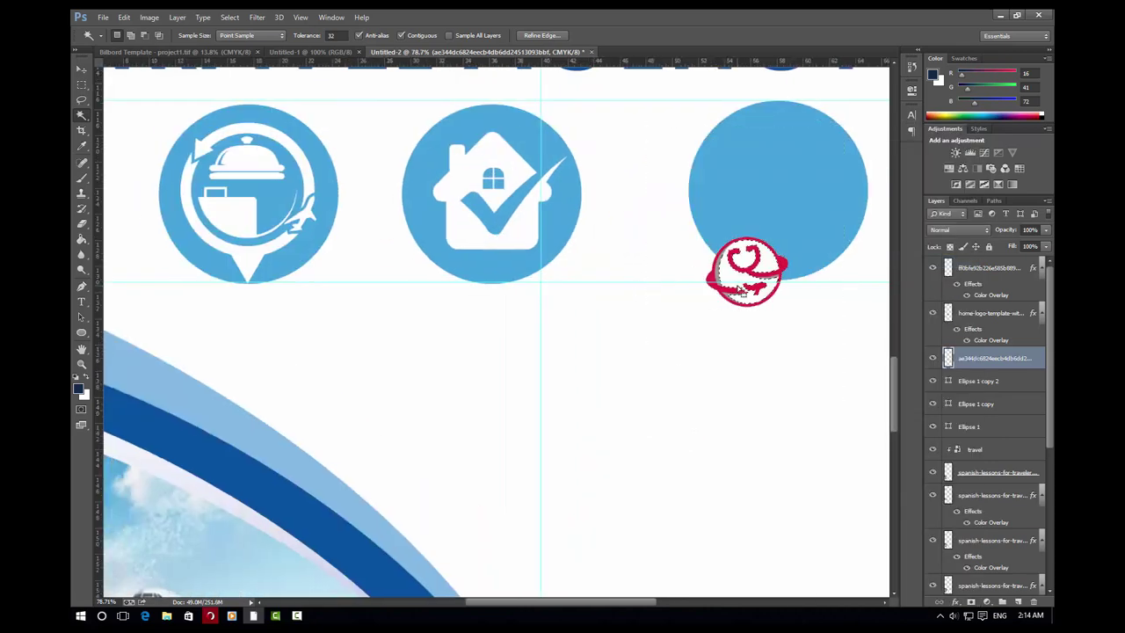
{"action": "scroll", "coordinate": [738, 283], "scroll_direction": "up", "scroll_amount": 3}
{"action": "scroll", "coordinate": [738, 287], "scroll_direction": "up", "scroll_amount": 2}
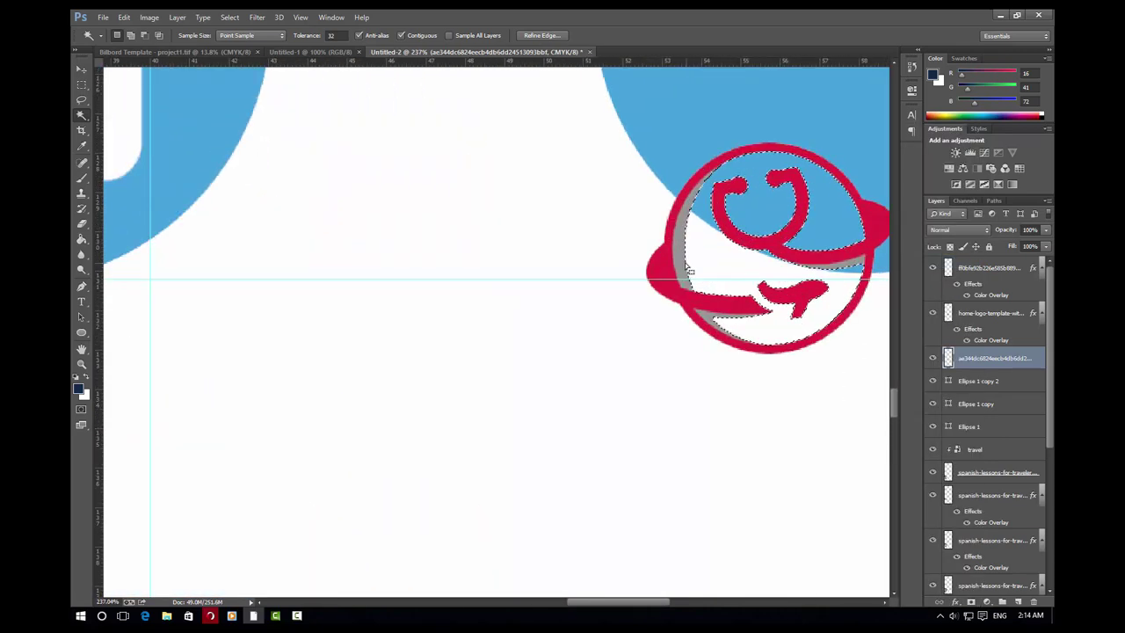
{"action": "key", "text": "Delete"}
{"action": "left_click", "coordinate": [708, 316]}
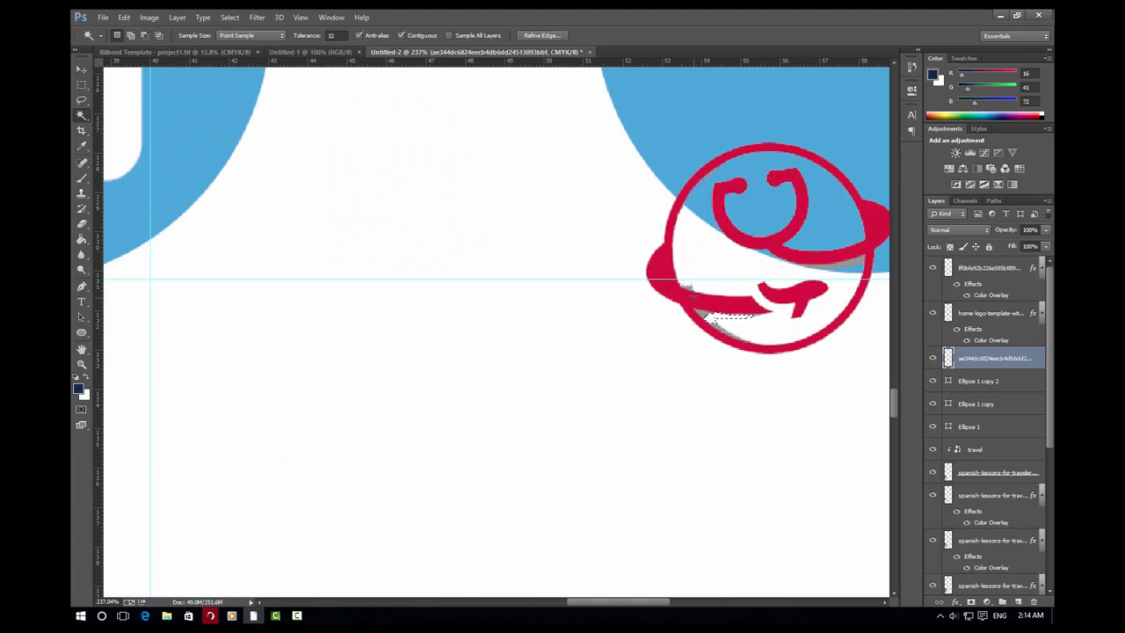
{"action": "scroll", "coordinate": [688, 316], "scroll_direction": "up", "scroll_amount": 1}
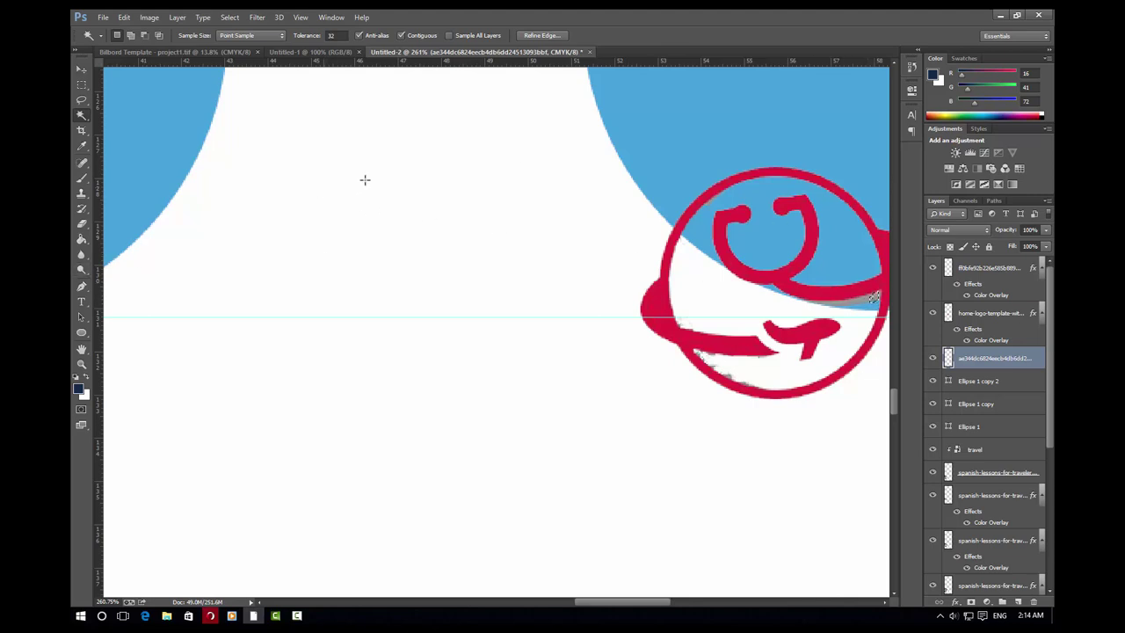
Draw a Pen-tool path across the grey fringe beside the logo and make it a selection
{"action": "left_click", "coordinate": [231, 17]}
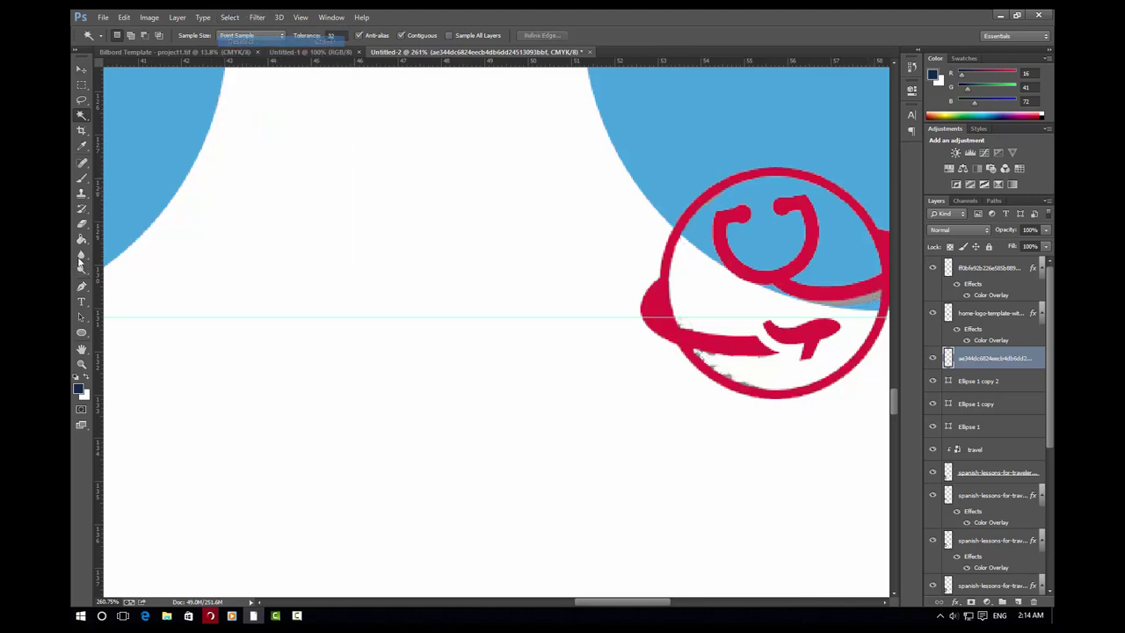
{"action": "right_click", "coordinate": [82, 286]}
{"action": "scroll", "coordinate": [805, 307], "scroll_direction": "up", "scroll_amount": 2}
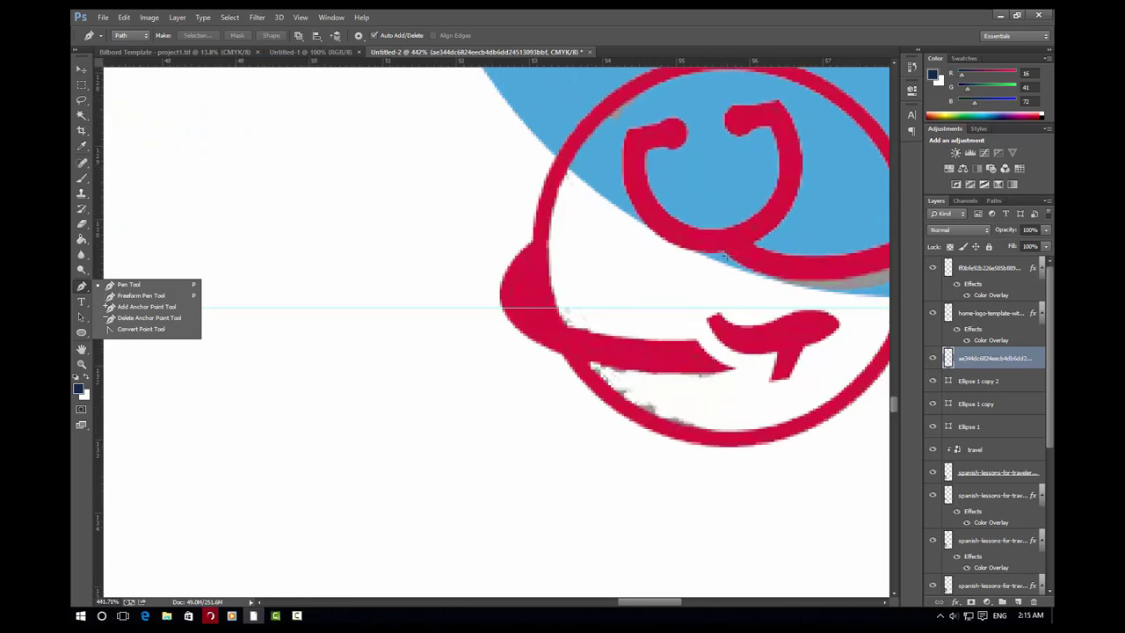
{"action": "left_click", "coordinate": [128, 284]}
{"action": "left_click_drag", "start_coordinate": [658, 602], "coordinate": [700, 602]}
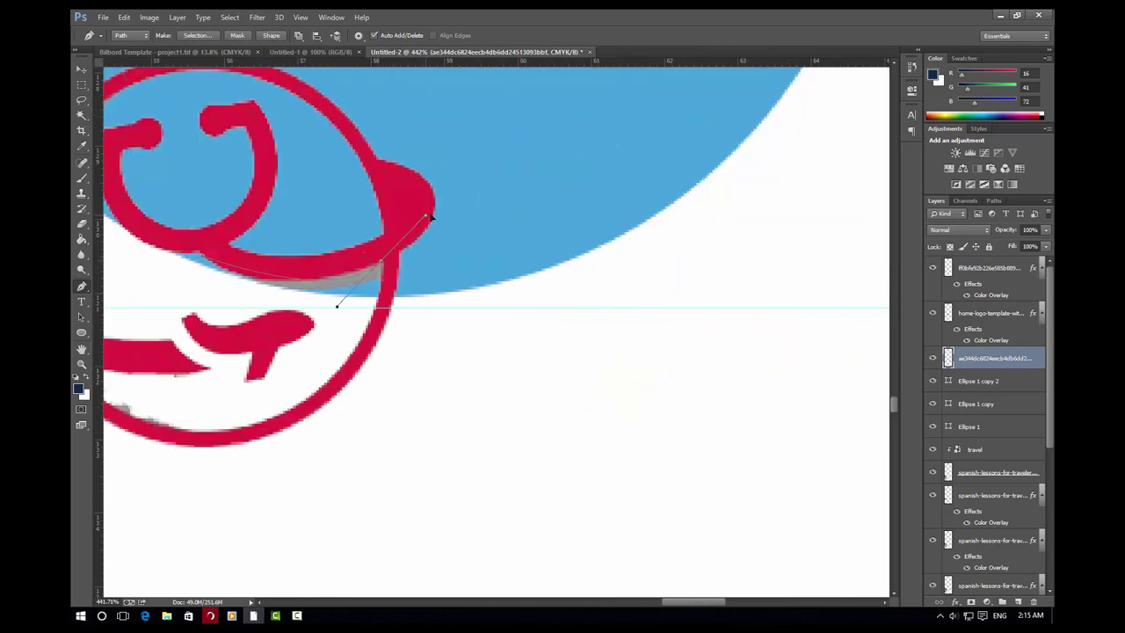
{"action": "left_click", "coordinate": [267, 306]}
{"action": "left_click", "coordinate": [495, 215]}
{"action": "left_click", "coordinate": [197, 36]}
{"action": "left_click", "coordinate": [634, 189]}
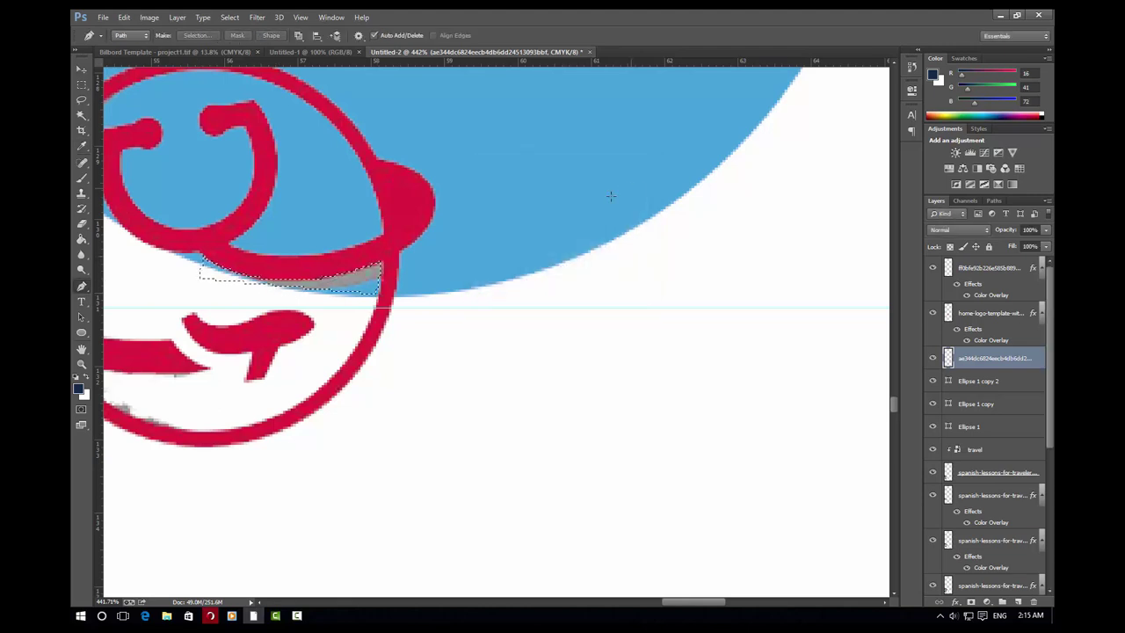
Deselect the first fringe selection and restart a path near the plane's tail
{"action": "scroll", "coordinate": [606, 563], "scroll_direction": "down", "scroll_amount": 3}
{"action": "left_click_drag", "start_coordinate": [670, 601], "coordinate": [654, 601]}
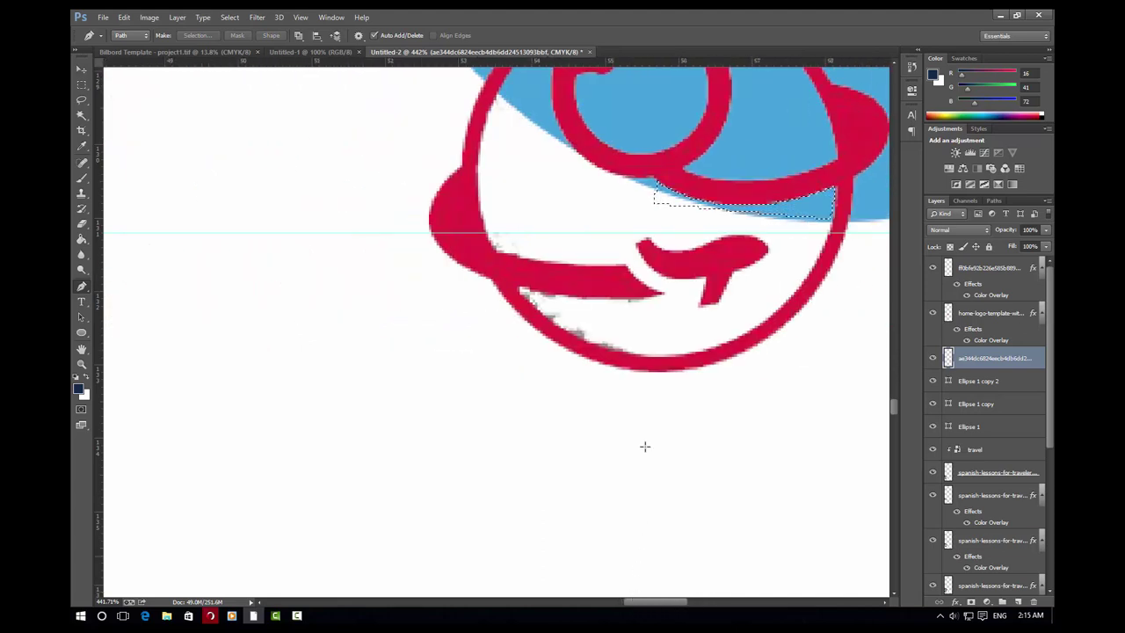
{"action": "left_click", "coordinate": [662, 294]}
{"action": "left_click", "coordinate": [230, 17]}
{"action": "left_click", "coordinate": [250, 43]}
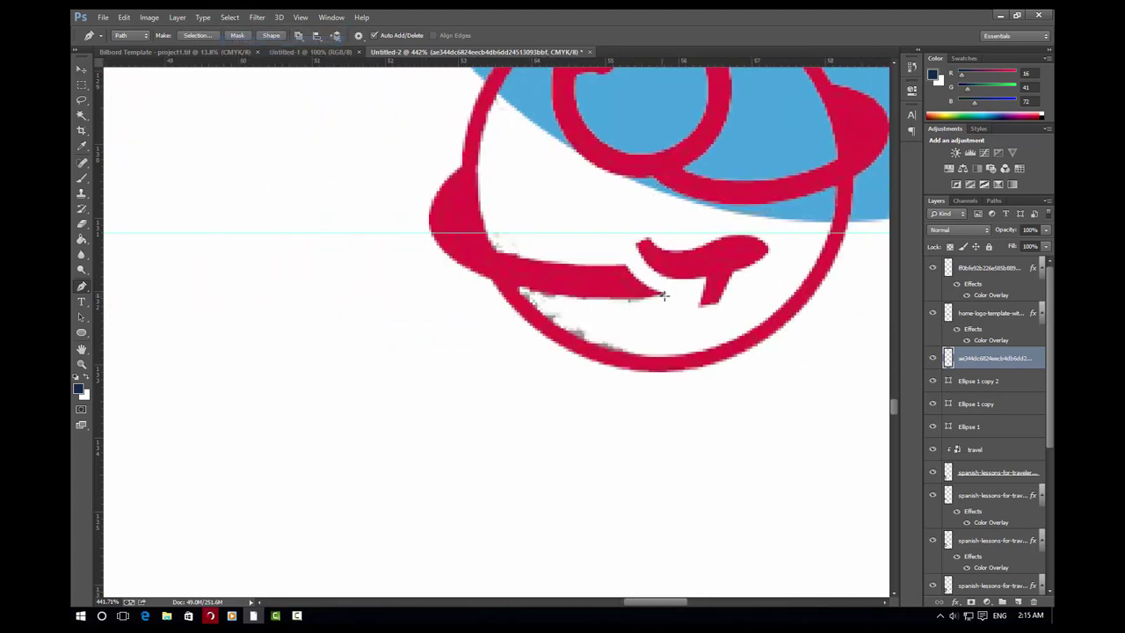
{"action": "left_click", "coordinate": [229, 17]}
{"action": "left_click", "coordinate": [242, 43]}
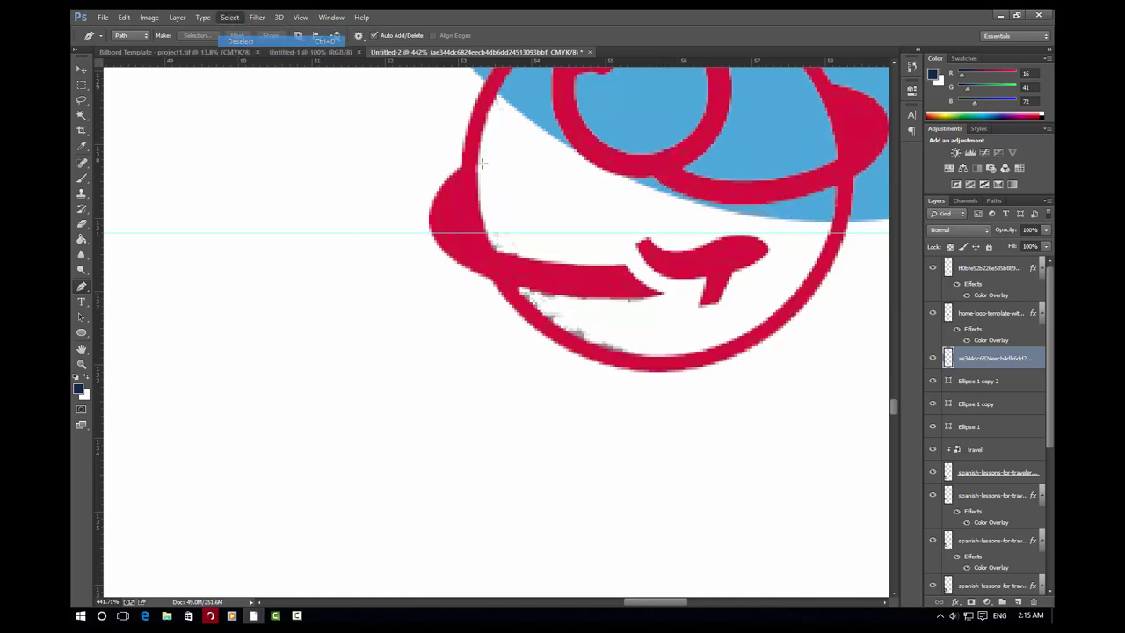
Trace the grey fringe along the logo's inner and lower circle edges and make it a selection
{"action": "left_click", "coordinate": [666, 292]}
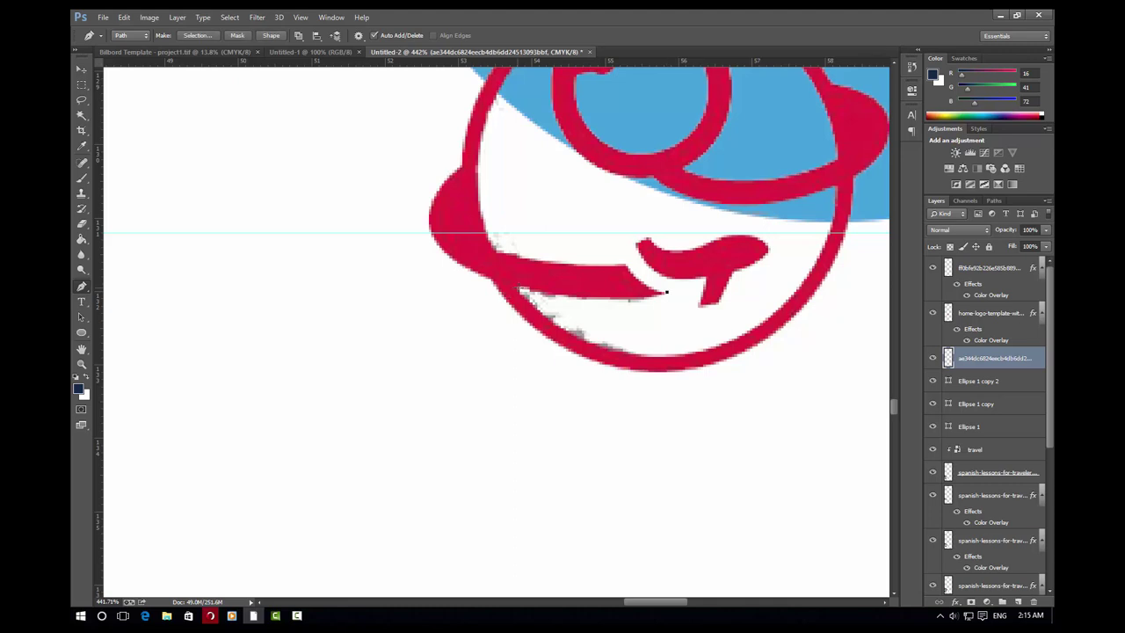
{"action": "left_click_drag", "start_coordinate": [578, 300], "coordinate": [453, 276]}
{"action": "left_click", "coordinate": [559, 351]}
{"action": "left_click_drag", "start_coordinate": [659, 357], "coordinate": [758, 362]}
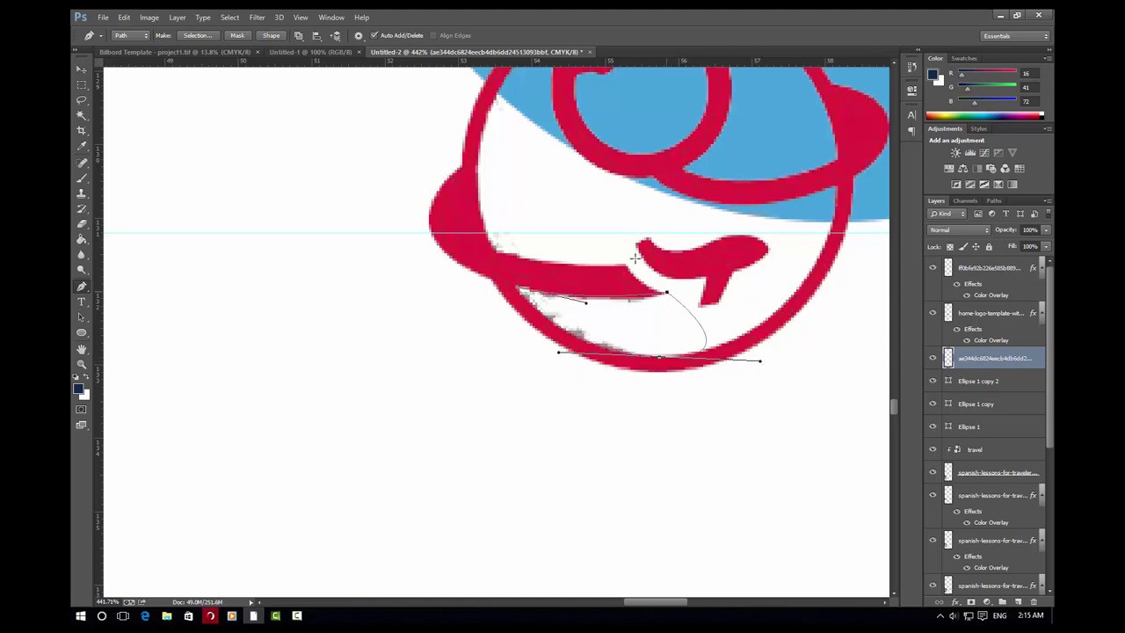
{"action": "key", "text": "ctrl+z"}
{"action": "left_click", "coordinate": [207, 41]}
{"action": "left_click", "coordinate": [622, 188]}
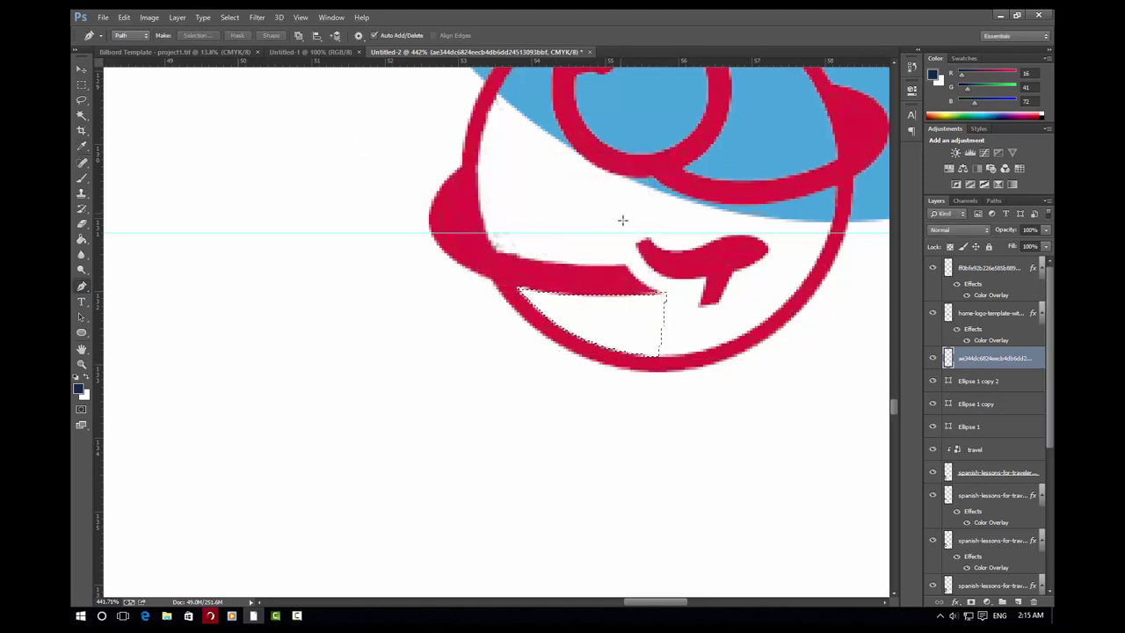
{"action": "left_click", "coordinate": [229, 17]}
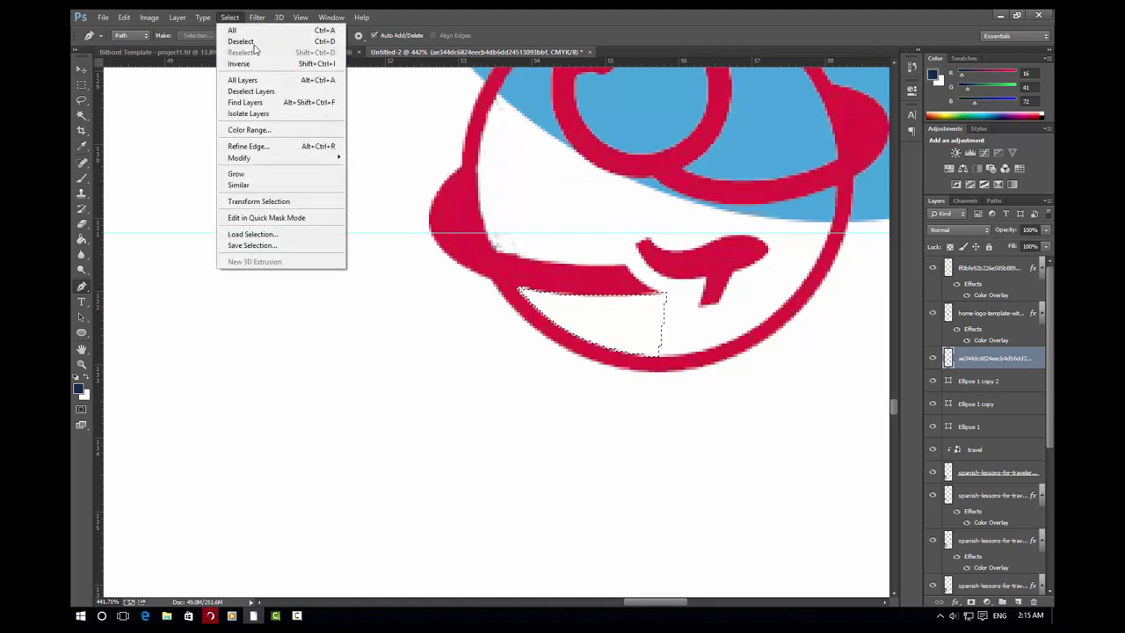
Deselect, then give the stethoscope-and-plane logo layer a white Color Overlay
{"action": "left_click", "coordinate": [259, 47]}
{"action": "scroll", "coordinate": [537, 256], "scroll_direction": "down", "scroll_amount": 2}
{"action": "scroll", "coordinate": [535, 296], "scroll_direction": "down", "scroll_amount": 3}
{"action": "scroll", "coordinate": [535, 296], "scroll_direction": "down", "scroll_amount": 3}
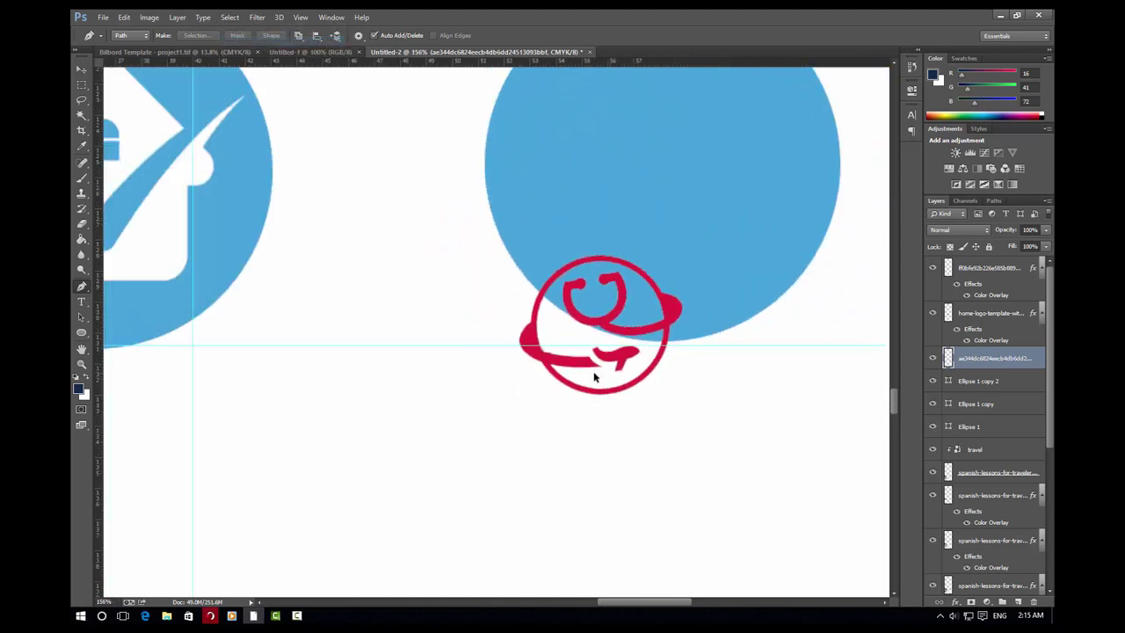
{"action": "scroll", "coordinate": [622, 397], "scroll_direction": "up", "scroll_amount": 1}
{"action": "scroll", "coordinate": [622, 397], "scroll_direction": "down", "scroll_amount": 2}
{"action": "key", "text": "v"}
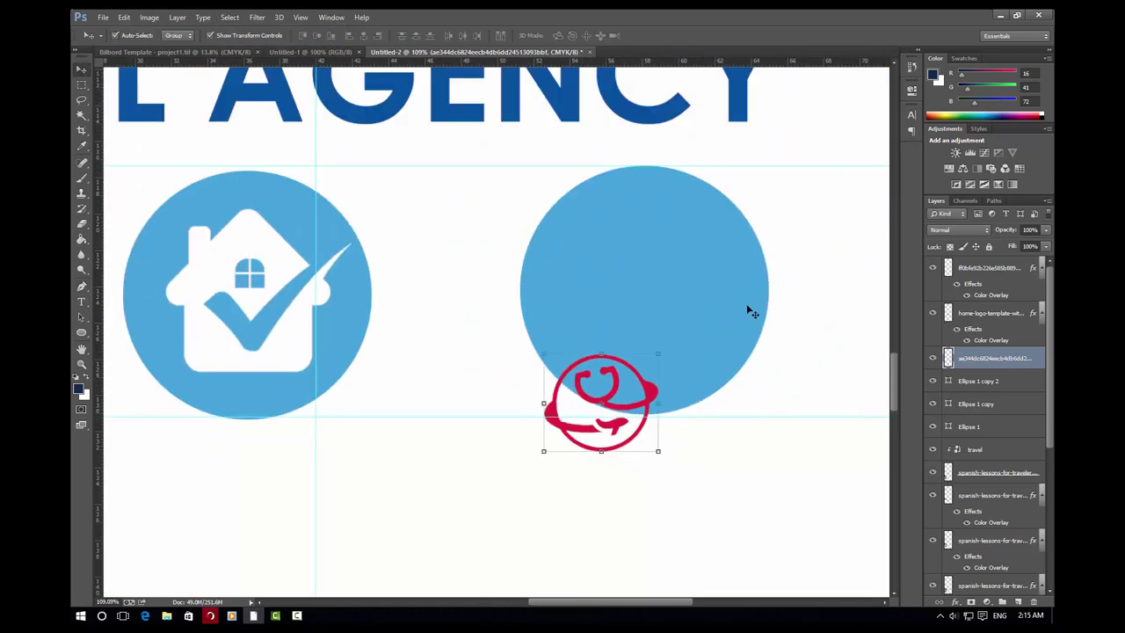
{"action": "double_click", "coordinate": [948, 361]}
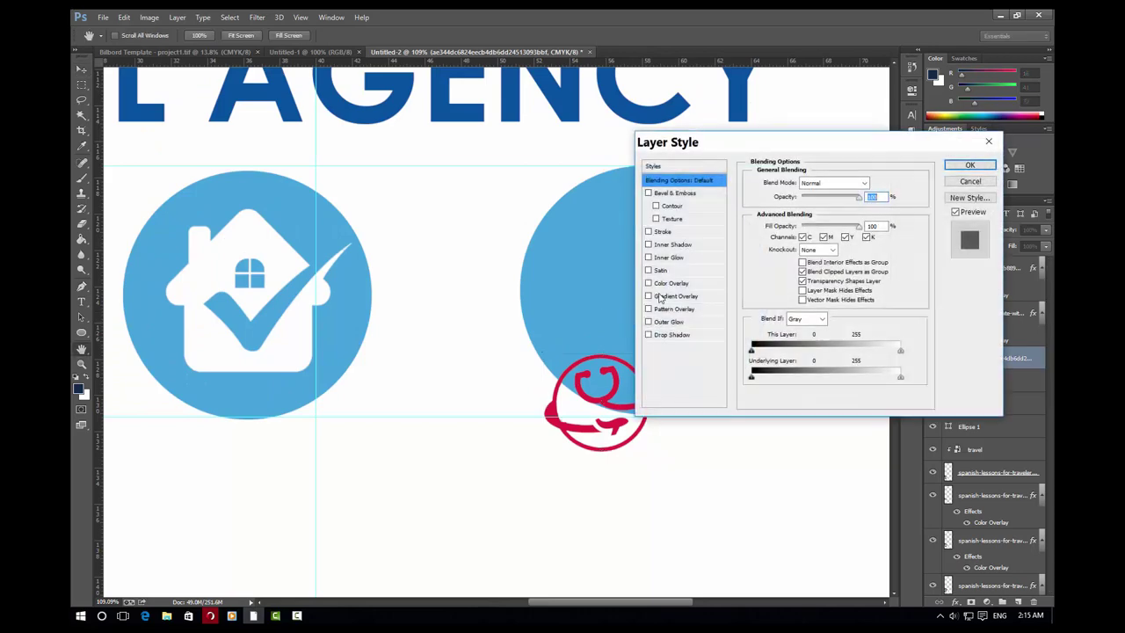
{"action": "left_click", "coordinate": [671, 283]}
{"action": "left_click", "coordinate": [873, 183]}
{"action": "left_click", "coordinate": [645, 354]}
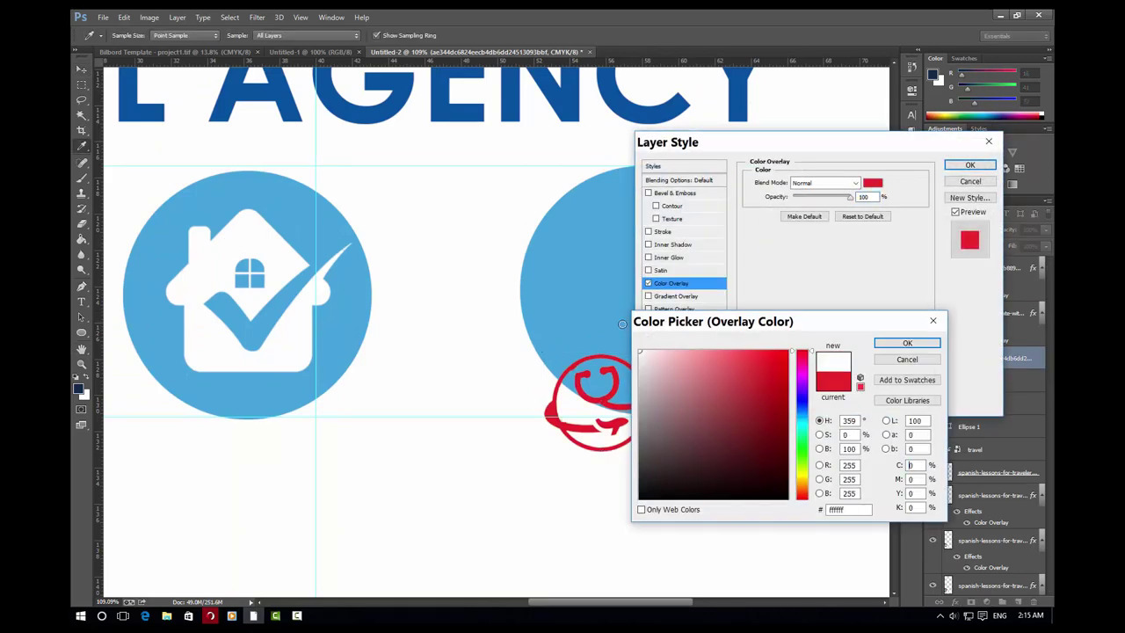
{"action": "left_click", "coordinate": [902, 345]}
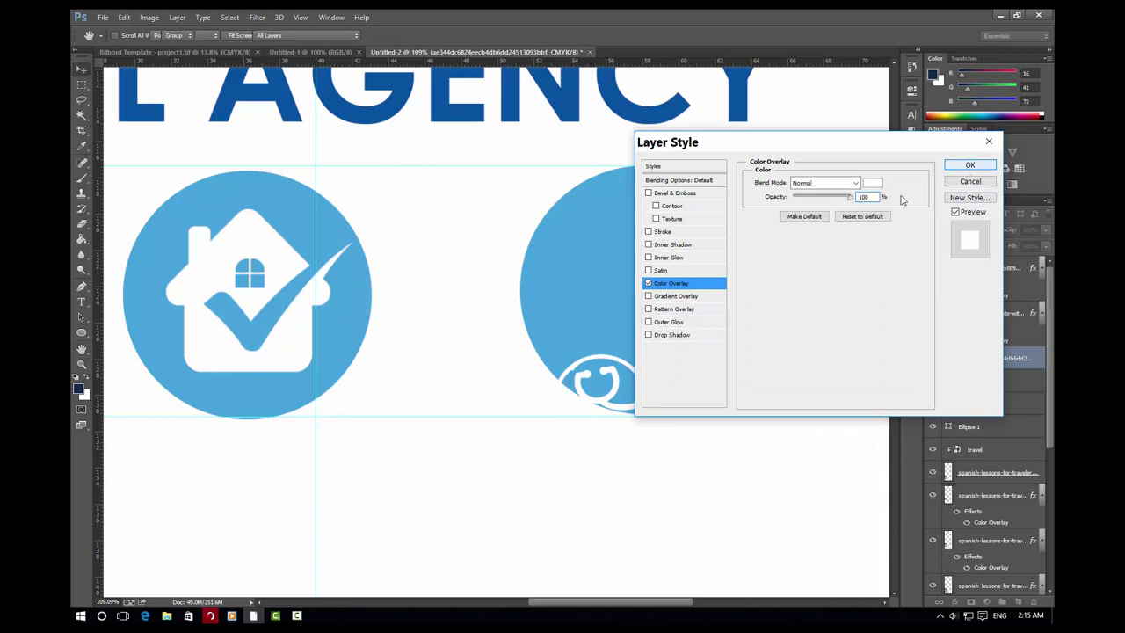
{"action": "left_click", "coordinate": [970, 165]}
Scale the logo up to about 171% and move it into the right-hand blue circle
{"action": "left_click_drag", "start_coordinate": [664, 339], "coordinate": [694, 317]}
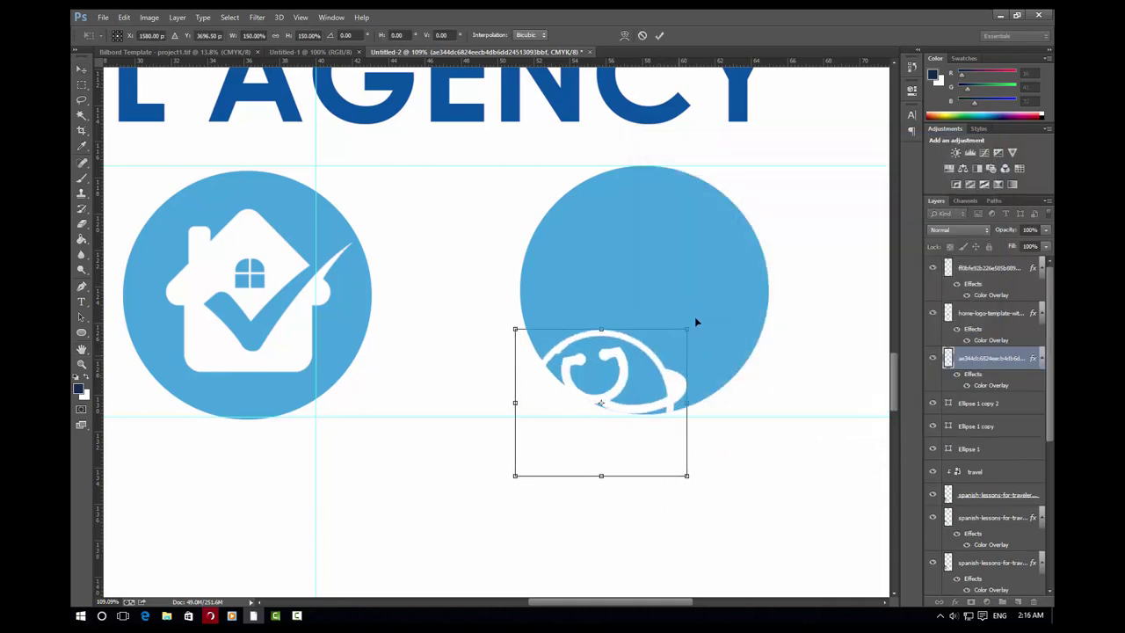
{"action": "left_click_drag", "start_coordinate": [683, 395], "coordinate": [716, 288]}
{"action": "scroll", "coordinate": [716, 288], "scroll_direction": "down", "scroll_amount": 3}
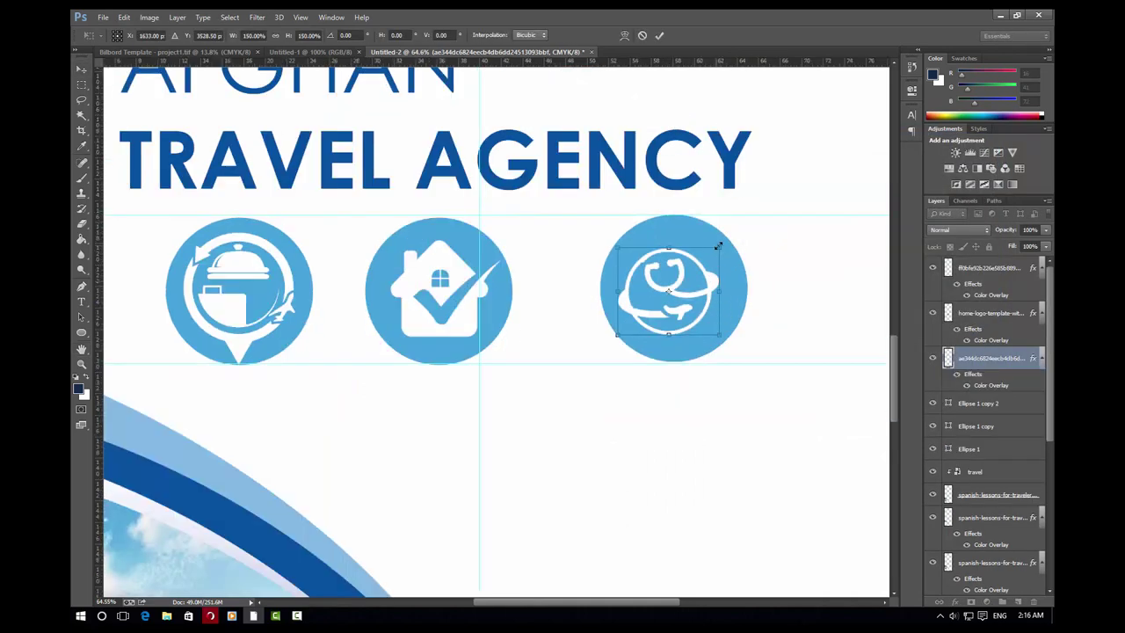
{"action": "left_click_drag", "start_coordinate": [718, 246], "coordinate": [726, 241]}
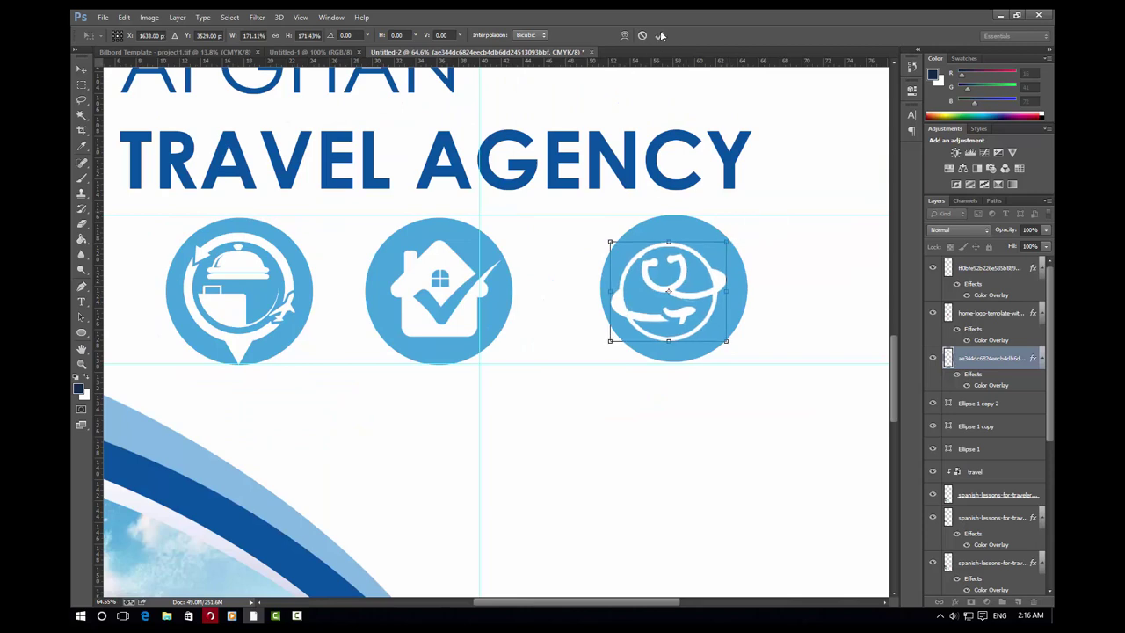
{"action": "left_click", "coordinate": [659, 35]}
Nudge the logo with the arrow keys until it is centred in the circle
{"action": "key", "text": "Right"}
{"action": "key", "text": "Right"}
{"action": "key", "text": "Right"}
{"action": "key", "text": "Right"}
{"action": "key", "text": "Right"}
{"action": "key", "text": "Right"}
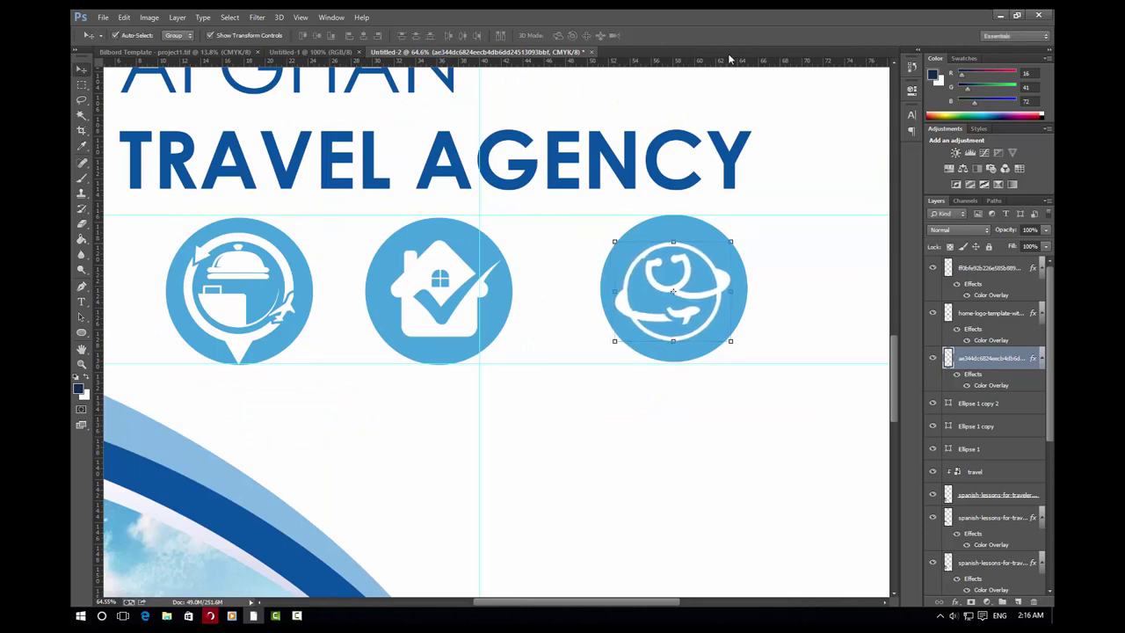
{"action": "key", "text": "Right"}
{"action": "key", "text": "Right"}
{"action": "key", "text": "Right"}
{"action": "key", "text": "Up"}
{"action": "key", "text": "Up"}
{"action": "key", "text": "Up"}
{"action": "key", "text": "Left"}
{"action": "key", "text": "Left"}
{"action": "key", "text": "Left"}
{"action": "key", "text": "Left"}
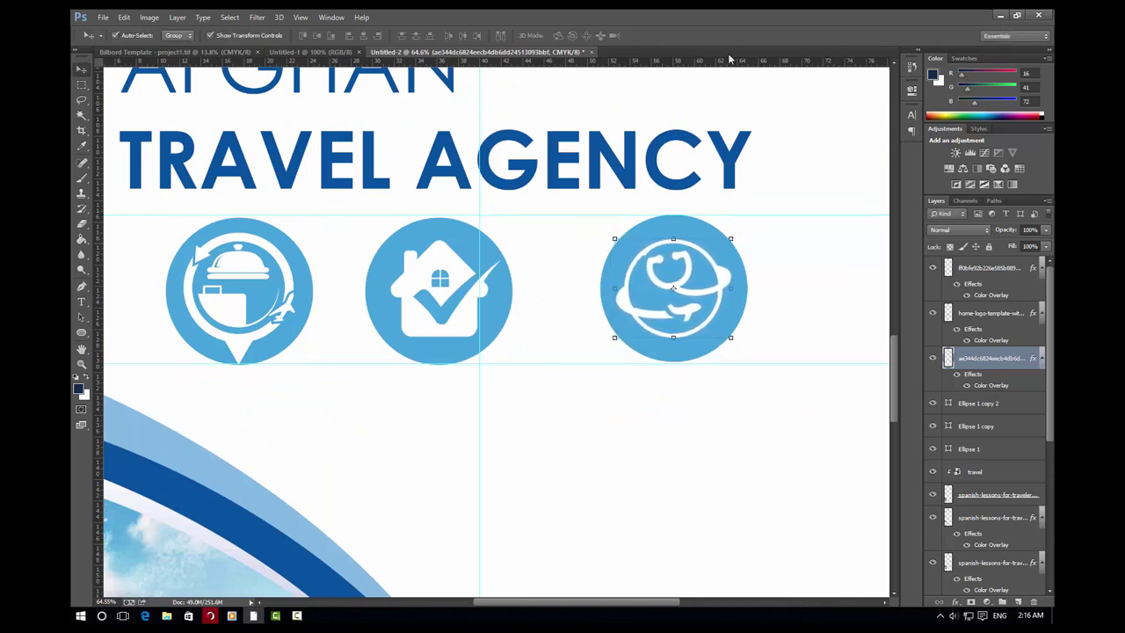
{"action": "key", "text": "Left"}
{"action": "key", "text": "Left"}
{"action": "key", "text": "Left"}
{"action": "key", "text": "Left"}
{"action": "key", "text": "Left"}
{"action": "key", "text": "Up"}
{"action": "key", "text": "Right"}
{"action": "key", "text": "Right"}
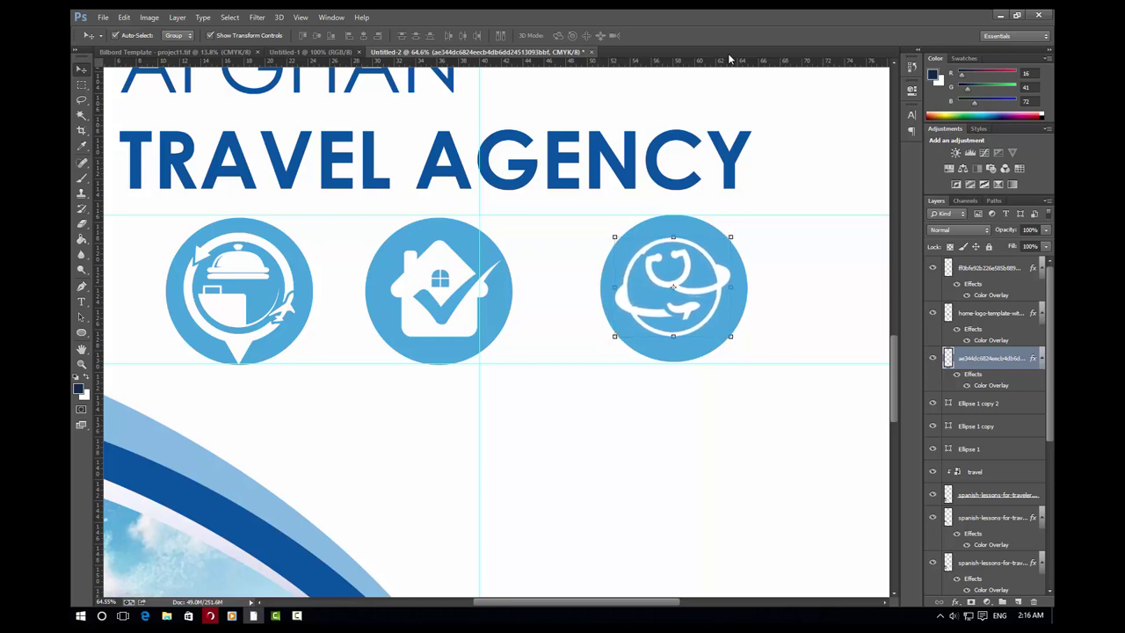
{"action": "key", "text": "Right"}
{"action": "key", "text": "Right"}
{"action": "key", "text": "ctrl+0"}
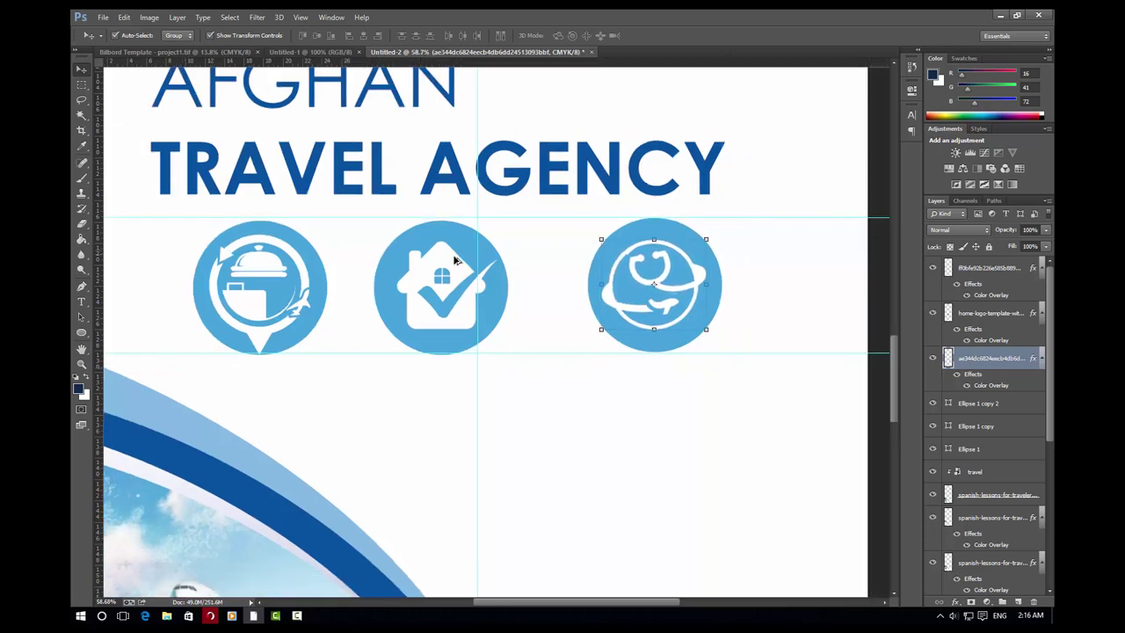
Lock the blue arc artwork layer against edits
{"action": "left_click", "coordinate": [534, 313]}
{"action": "scroll", "coordinate": [517, 279], "scroll_direction": "up", "scroll_amount": 1}
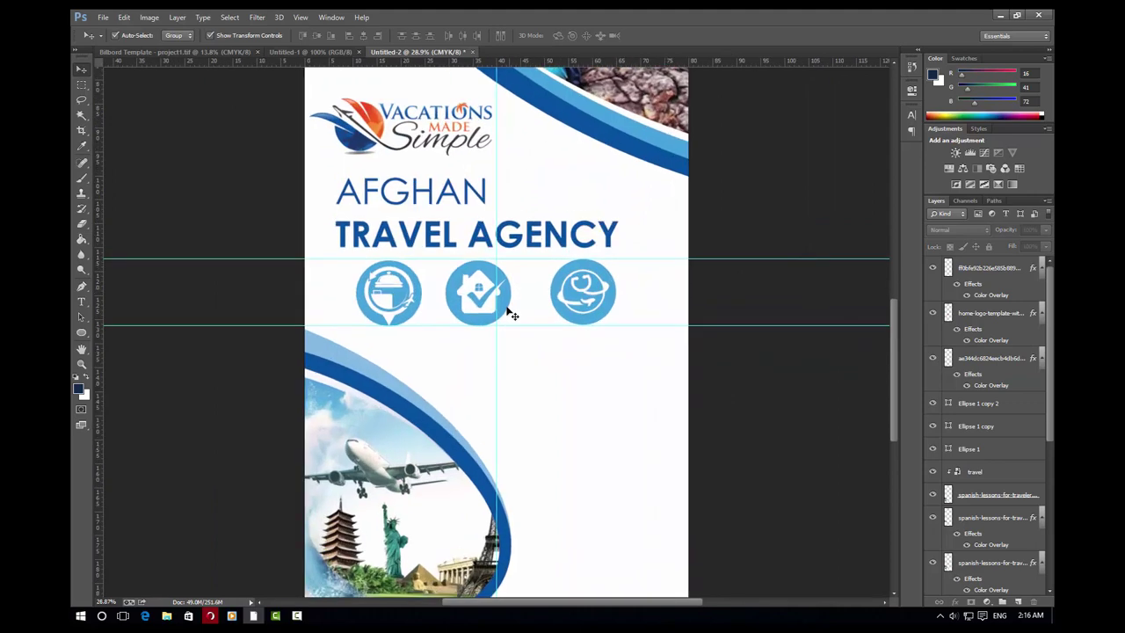
{"action": "left_click", "coordinate": [496, 298]}
{"action": "left_click", "coordinate": [562, 369]}
{"action": "left_click", "coordinate": [481, 323]}
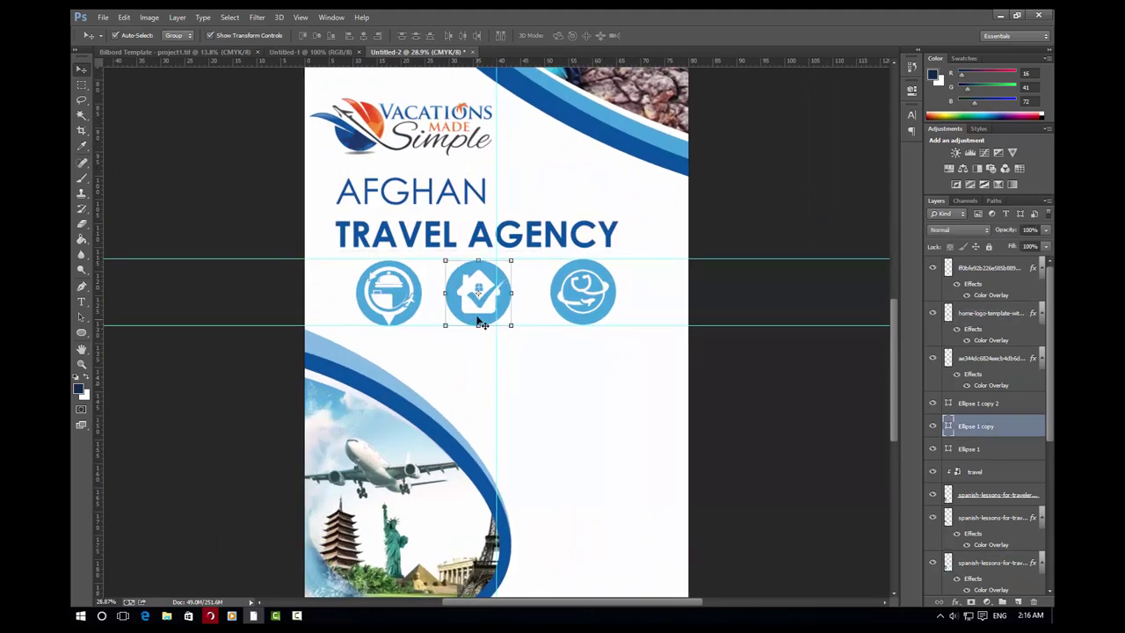
{"action": "scroll", "coordinate": [481, 324], "scroll_direction": "up", "scroll_amount": 1}
{"action": "left_click", "coordinate": [982, 404]}
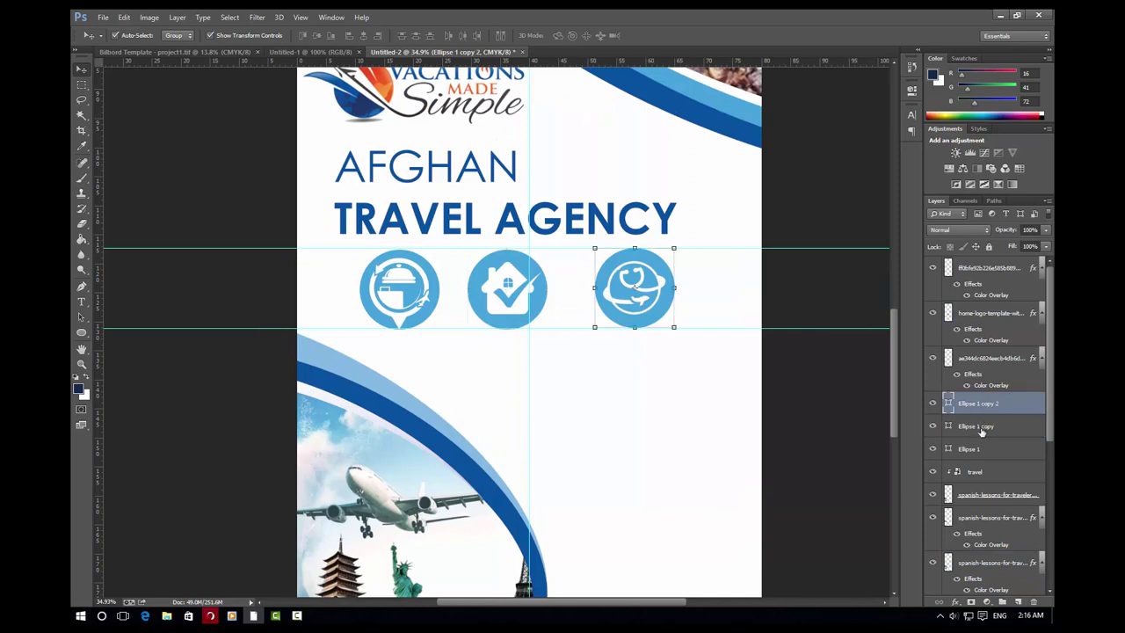
{"action": "left_click", "coordinate": [981, 429]}
{"action": "left_click", "coordinate": [993, 374]}
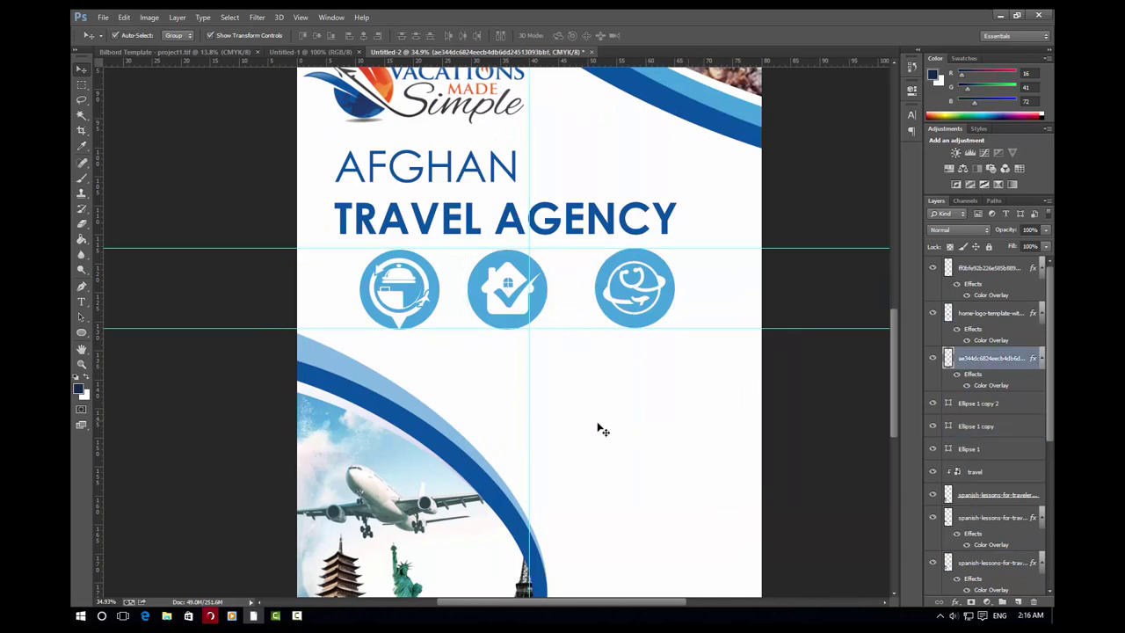
{"action": "left_click", "coordinate": [374, 376]}
{"action": "left_click", "coordinate": [988, 248]}
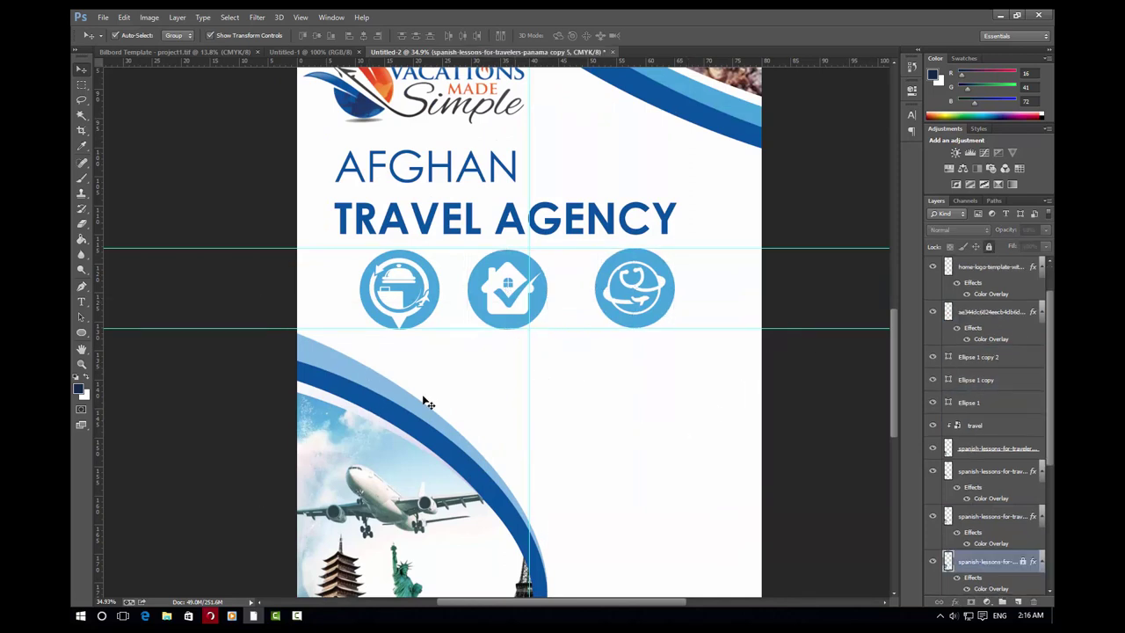
{"action": "left_click", "coordinate": [663, 475]}
Lock the travel photo and arc layers together
{"action": "scroll", "coordinate": [570, 515], "scroll_direction": "down", "scroll_amount": 1}
{"action": "scroll", "coordinate": [569, 515], "scroll_direction": "down", "scroll_amount": 3}
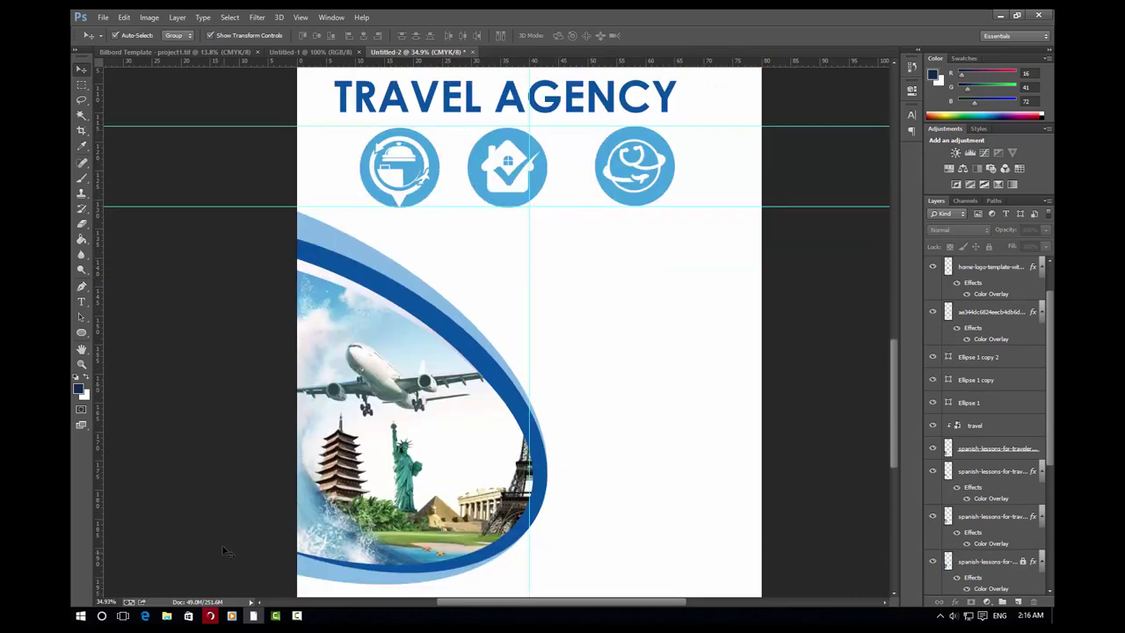
{"action": "left_click_drag", "start_coordinate": [224, 551], "coordinate": [515, 221]}
{"action": "left_click", "coordinate": [988, 247]}
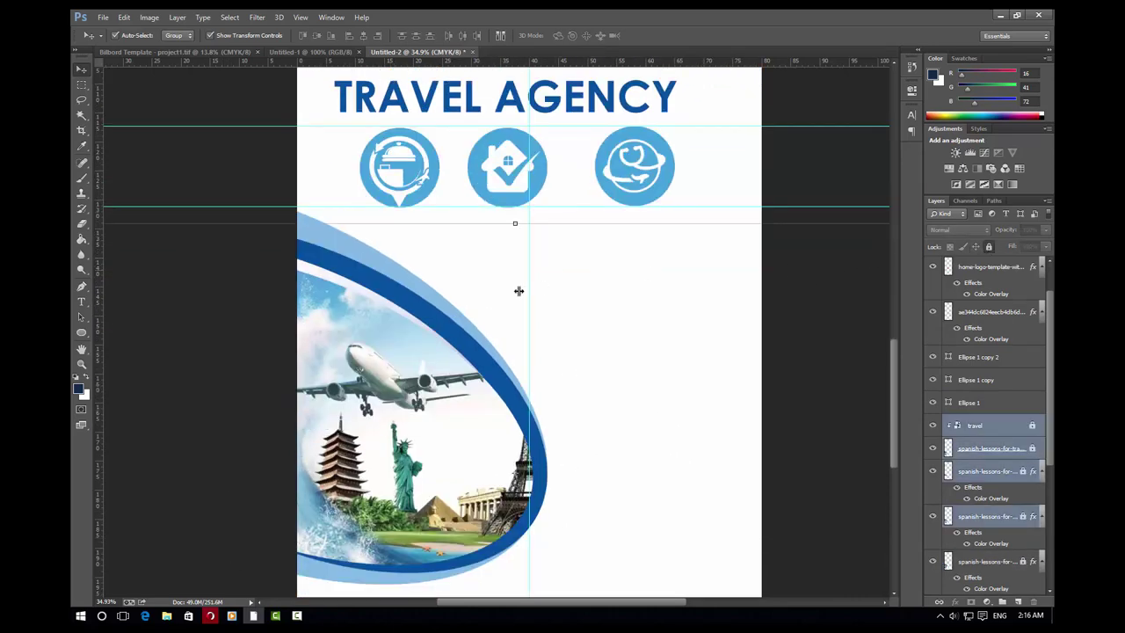
{"action": "left_click", "coordinate": [391, 323]}
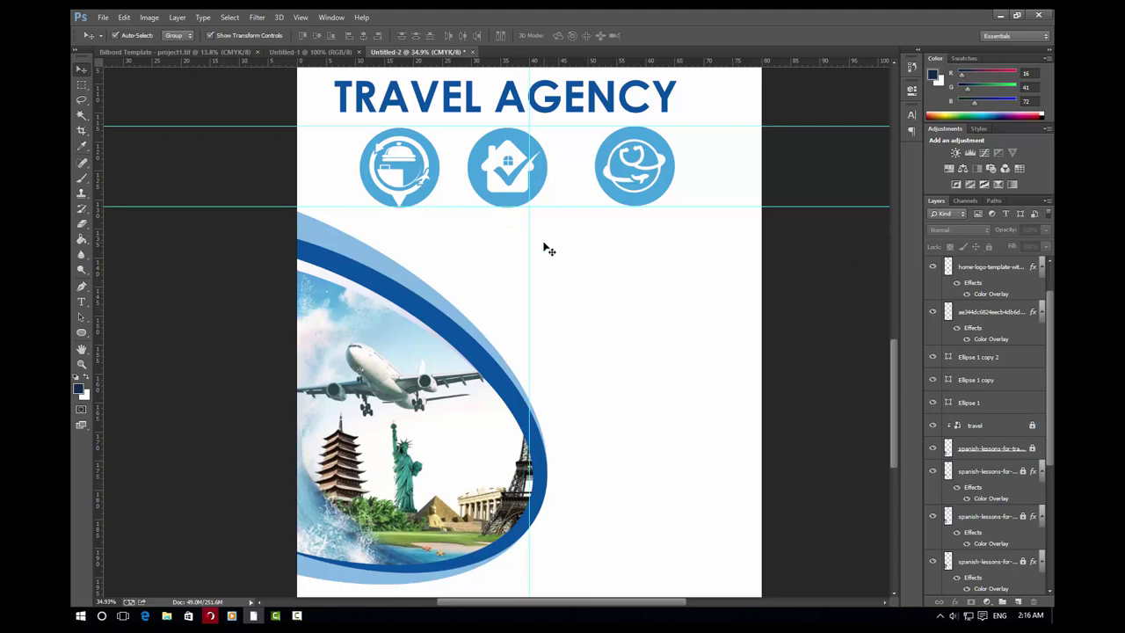
Shift the middle house icon and the right globe icon slightly right
{"action": "left_click", "coordinate": [513, 168]}
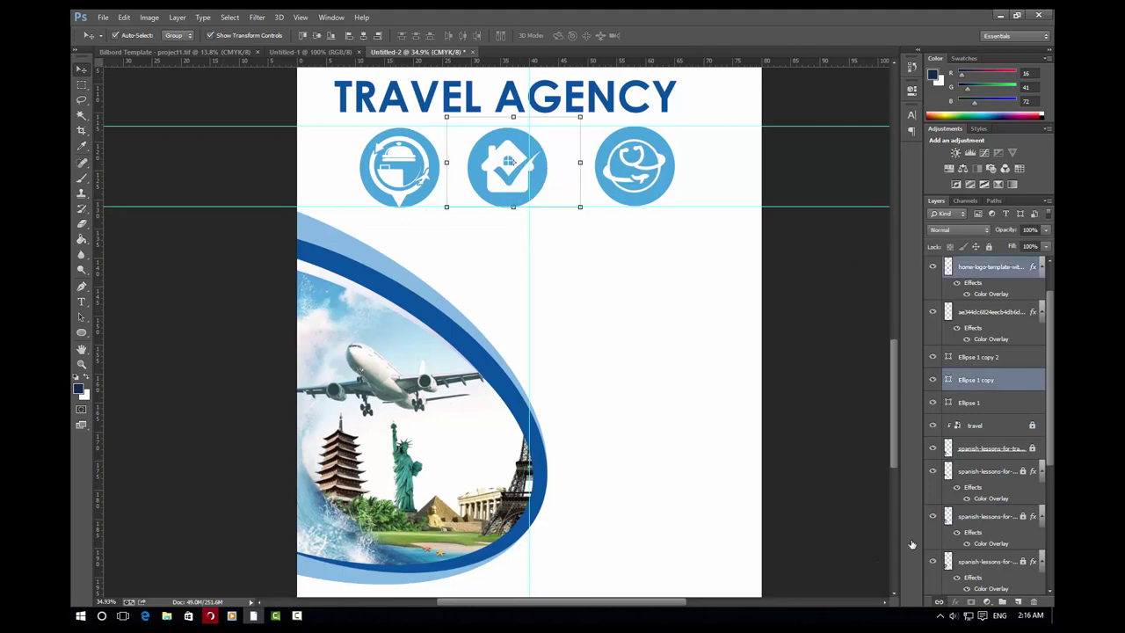
{"action": "left_click_drag", "start_coordinate": [693, 254], "coordinate": [669, 176]}
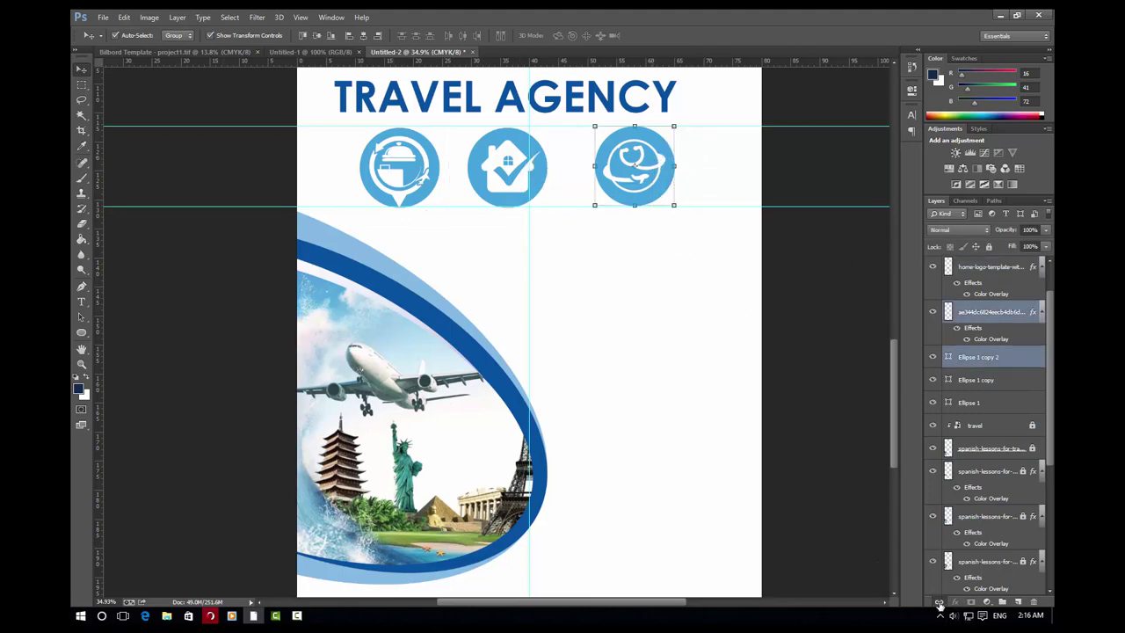
{"action": "left_click", "coordinate": [408, 201]}
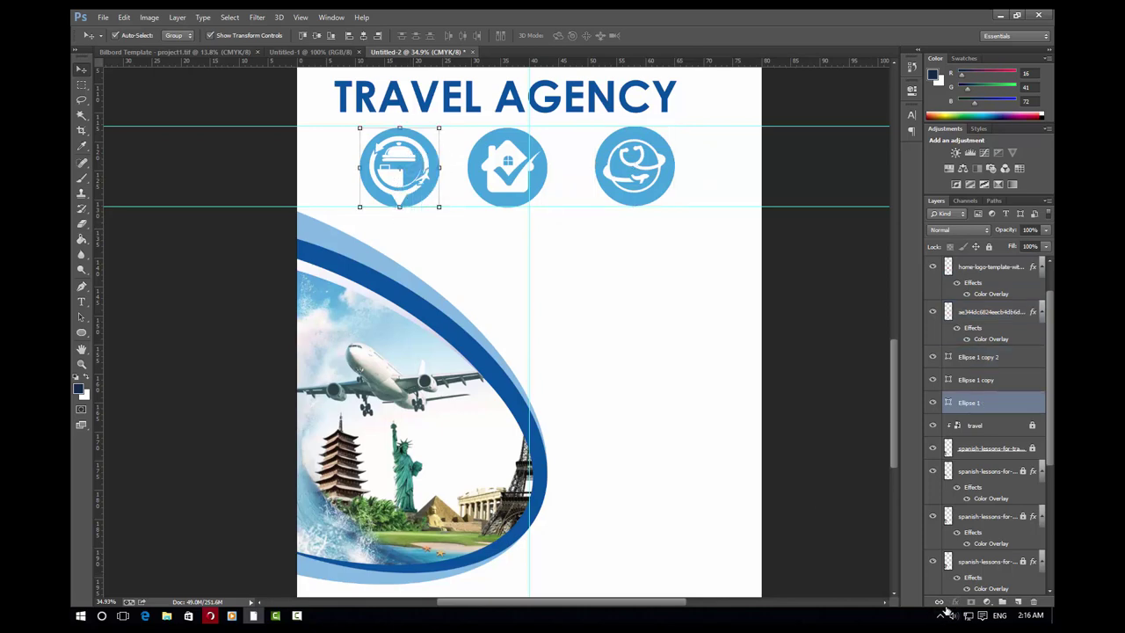
{"action": "left_click", "coordinate": [541, 197]}
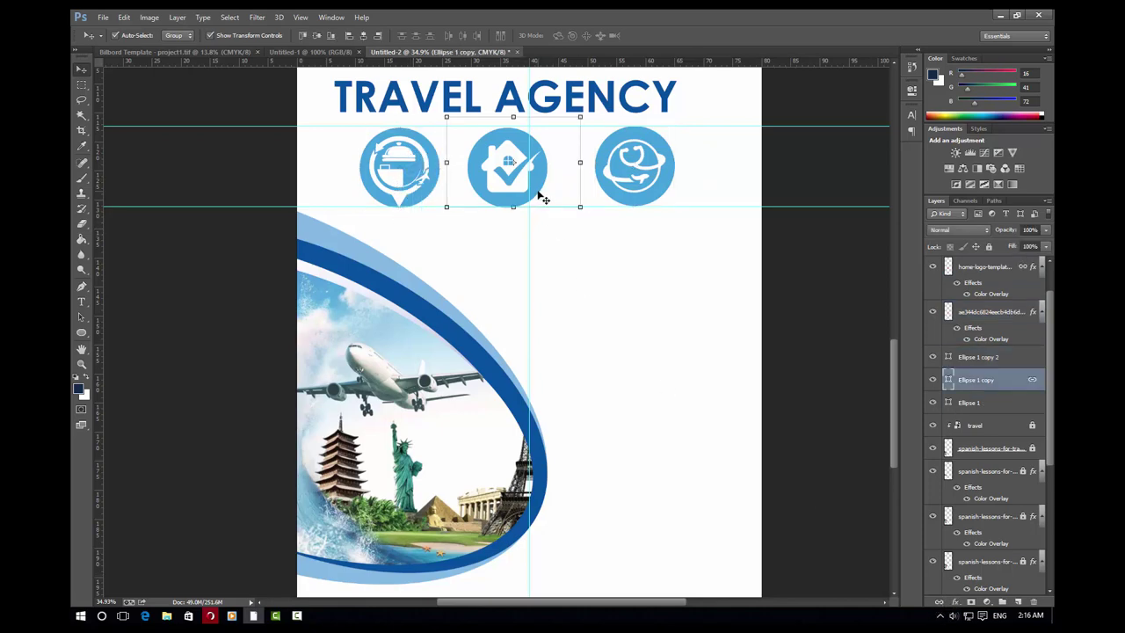
{"action": "left_click_drag", "start_coordinate": [542, 197], "coordinate": [546, 197]}
{"action": "left_click", "coordinate": [659, 187]}
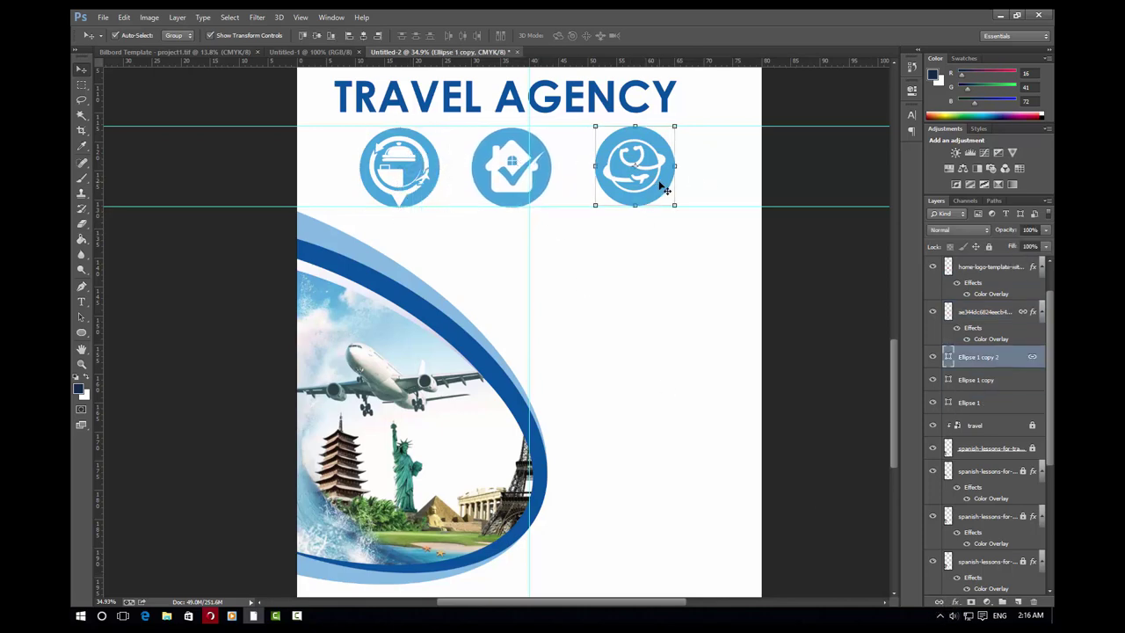
{"action": "left_click_drag", "start_coordinate": [665, 189], "coordinate": [670, 189]}
{"action": "left_click", "coordinate": [541, 184]}
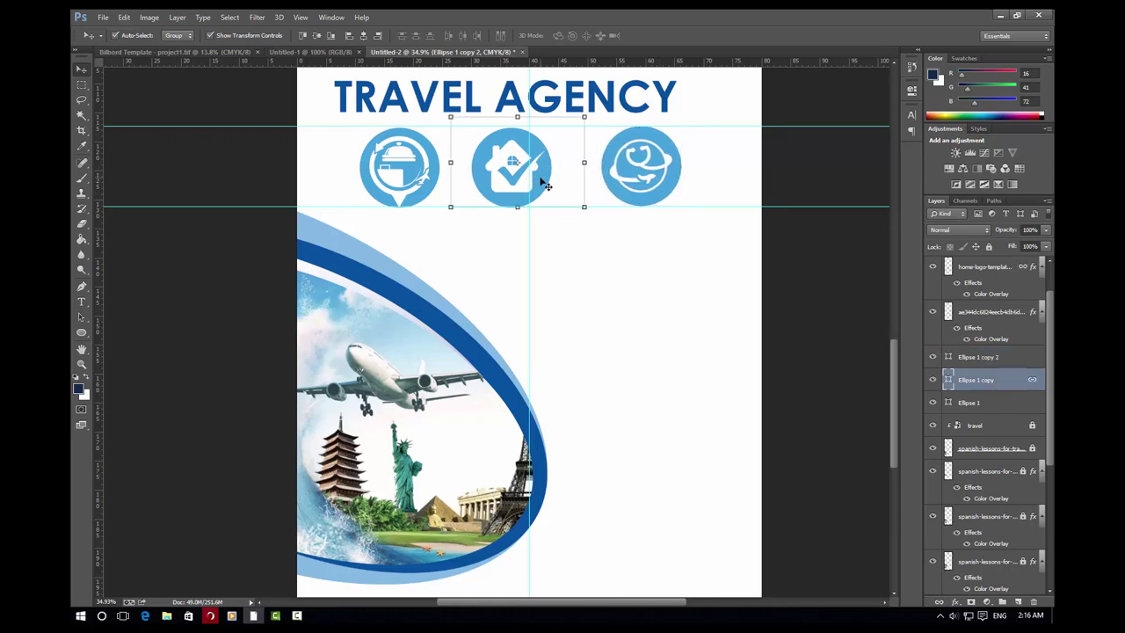
{"action": "key", "text": "shift+Right"}
{"action": "key", "text": "shift+Right"}
{"action": "key", "text": "shift+Right"}
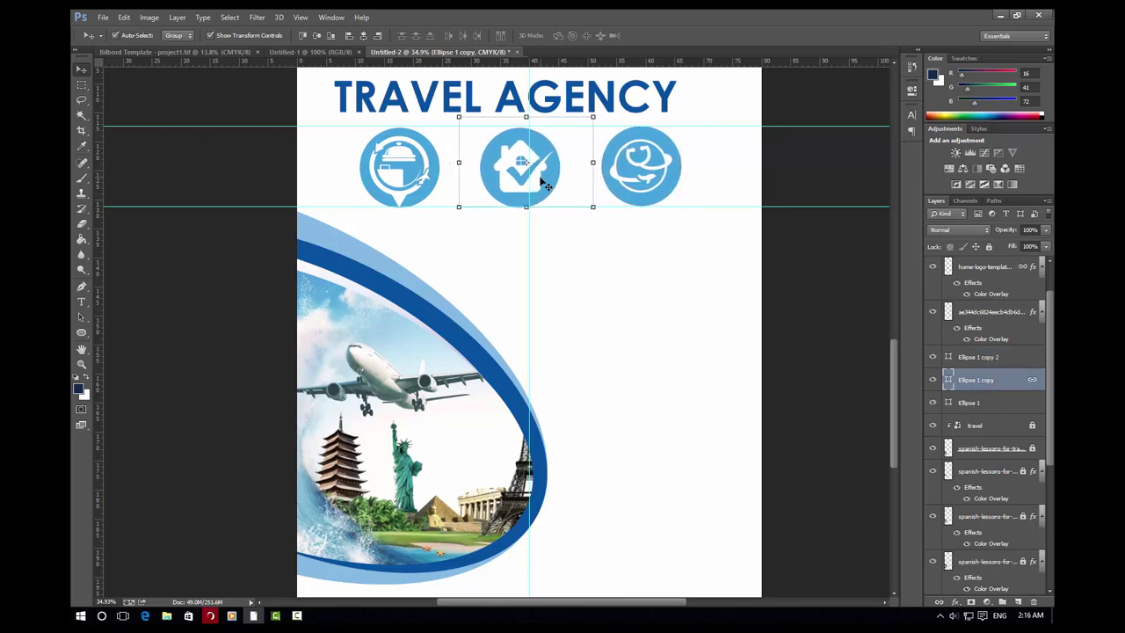
{"action": "key", "text": "shift+Right"}
{"action": "left_click", "coordinate": [624, 256]}
{"action": "scroll", "coordinate": [624, 257], "scroll_direction": "down", "scroll_amount": 1}
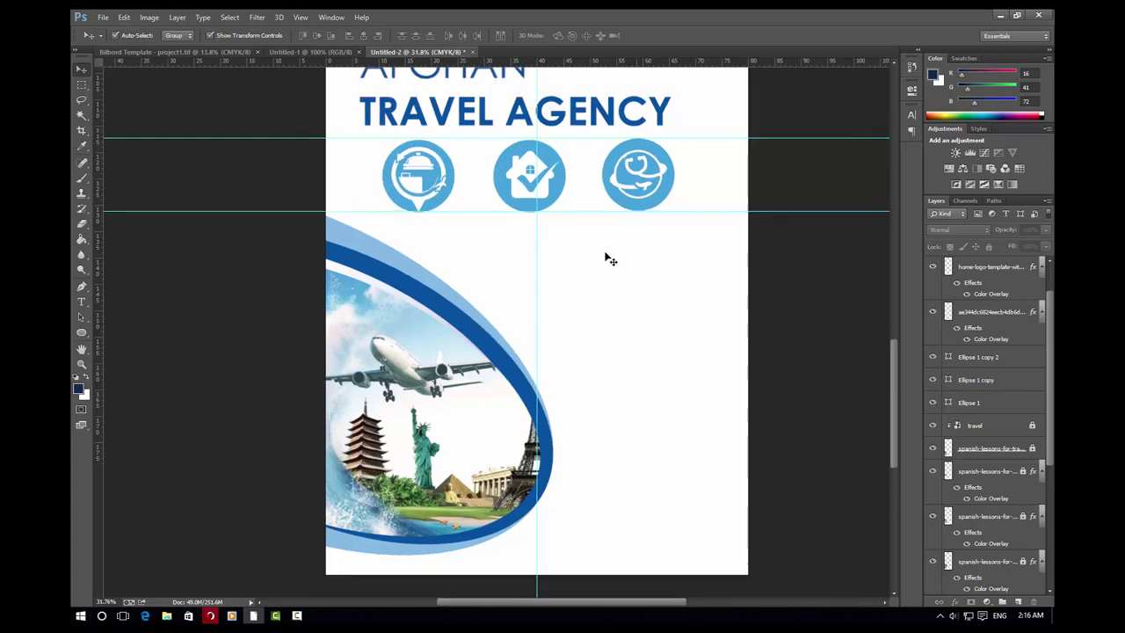
Scale the three service icons down together and nudge them right
{"action": "left_click_drag", "start_coordinate": [575, 204], "coordinate": [366, 139]}
{"action": "key", "text": "ctrl+t"}
{"action": "left_click_drag", "start_coordinate": [655, 125], "coordinate": [619, 124]}
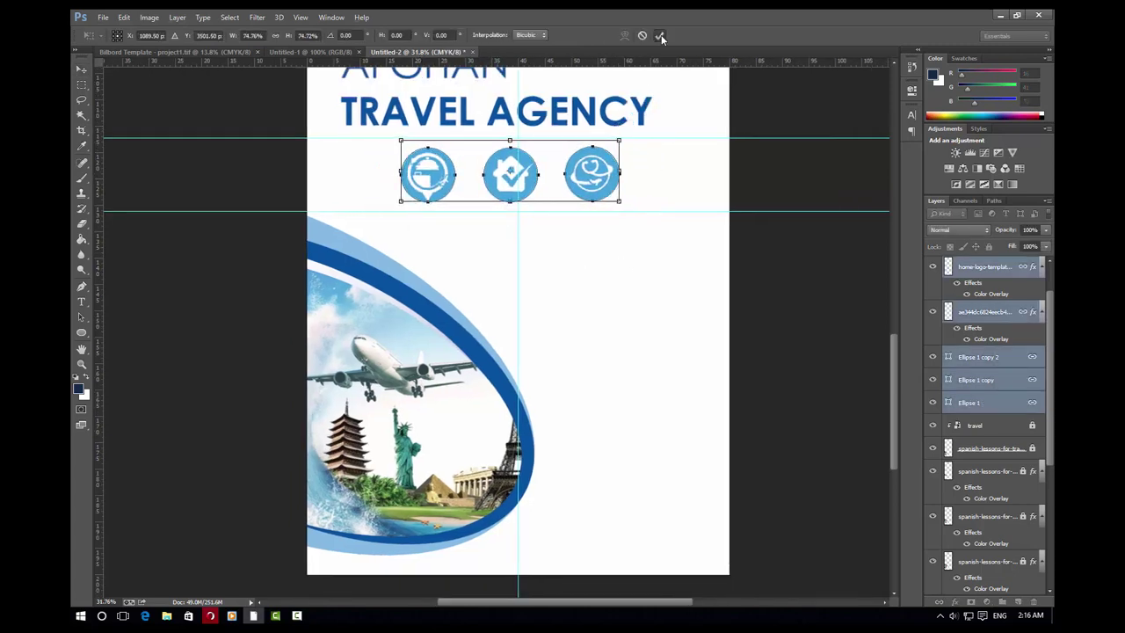
{"action": "left_click", "coordinate": [661, 36]}
{"action": "left_click_drag", "start_coordinate": [610, 169], "coordinate": [615, 169]}
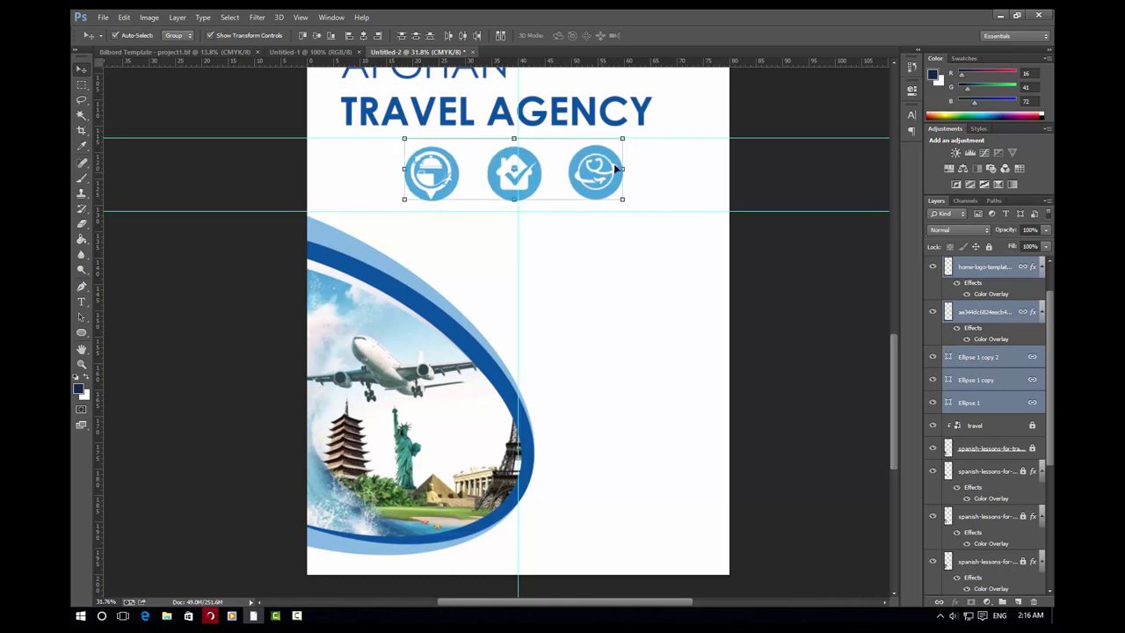
{"action": "key", "text": "Right"}
{"action": "key", "text": "Right"}
{"action": "key", "text": "Right"}
{"action": "key", "text": "Right"}
{"action": "key", "text": "Right"}
{"action": "key", "text": "Right"}
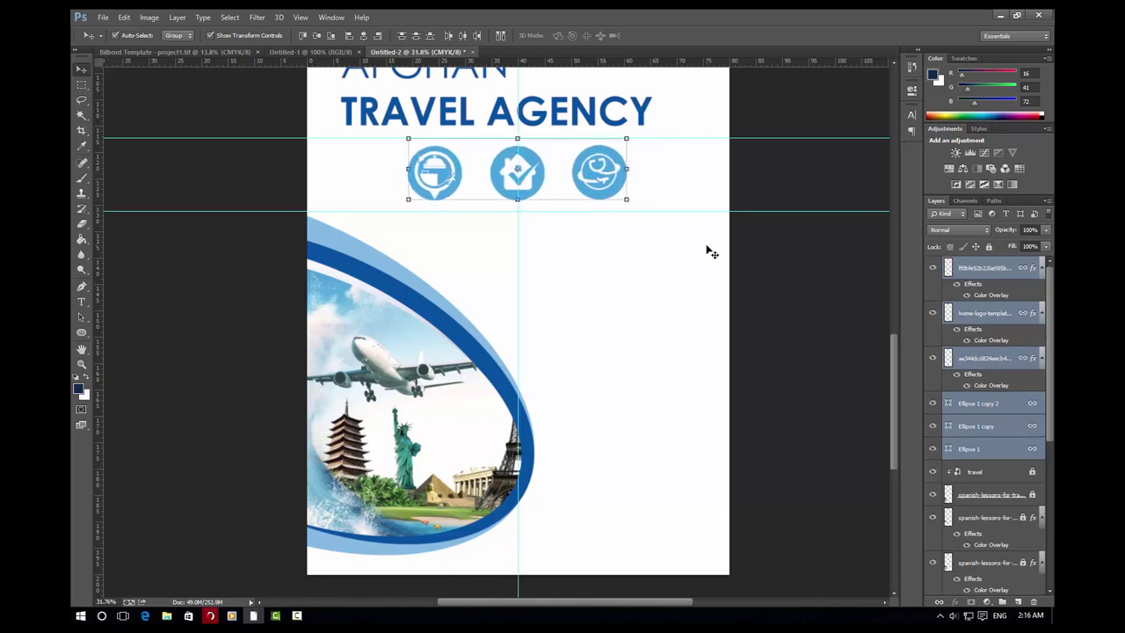
{"action": "key", "text": "Right"}
{"action": "key", "text": "Right"}
{"action": "key", "text": "Right"}
Even the spacing by nudging the globe icon right and the first icon left
{"action": "left_click", "coordinate": [615, 172]}
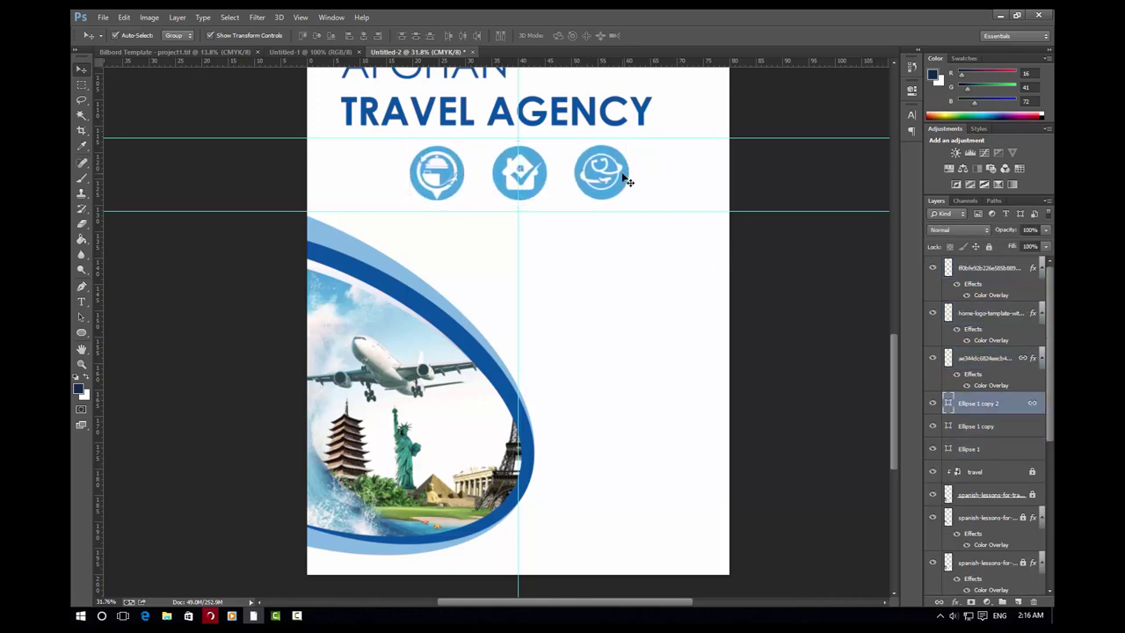
{"action": "key", "text": "Right"}
{"action": "key", "text": "Right"}
{"action": "key", "text": "Right"}
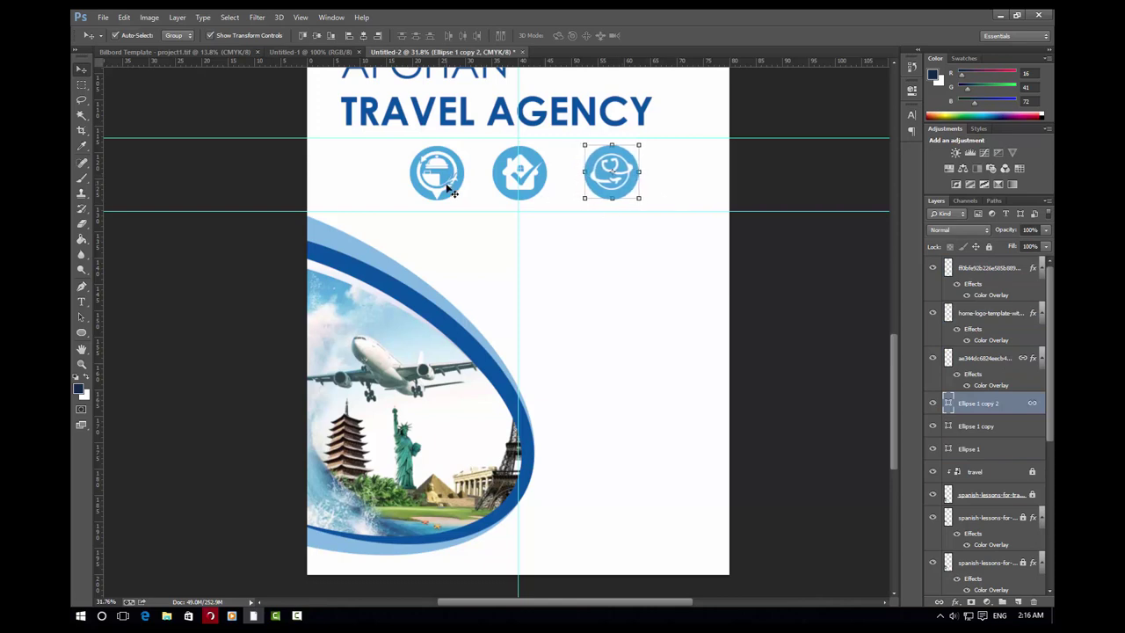
{"action": "key", "text": "Right"}
{"action": "key", "text": "Right"}
{"action": "key", "text": "Right"}
{"action": "key", "text": "Right"}
{"action": "key", "text": "Right"}
{"action": "key", "text": "Right"}
{"action": "key", "text": "Right"}
{"action": "key", "text": "Right"}
{"action": "key", "text": "Right"}
{"action": "key", "text": "Right"}
{"action": "key", "text": "Right"}
{"action": "key", "text": "Right"}
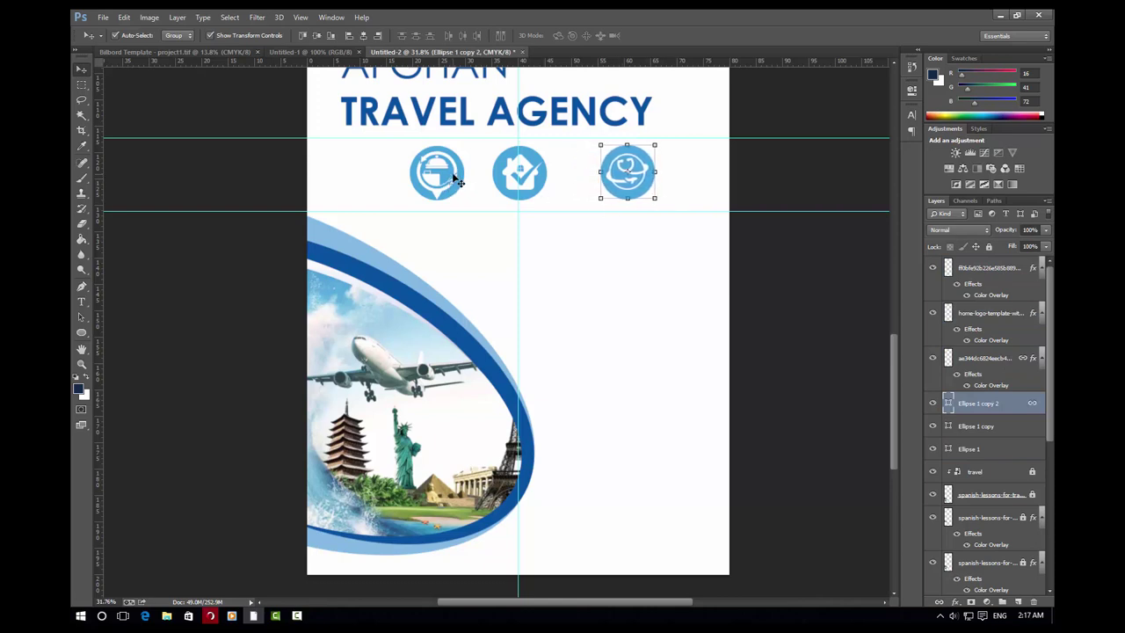
{"action": "key", "text": "Right"}
{"action": "key", "text": "Right"}
{"action": "key", "text": "Right"}
{"action": "left_click", "coordinate": [456, 181]}
{"action": "key", "text": "Left"}
{"action": "key", "text": "Left"}
{"action": "key", "text": "Left"}
{"action": "key", "text": "Left"}
{"action": "key", "text": "Left"}
{"action": "key", "text": "Left"}
{"action": "key", "text": "Left"}
{"action": "key", "text": "Left"}
{"action": "key", "text": "Left"}
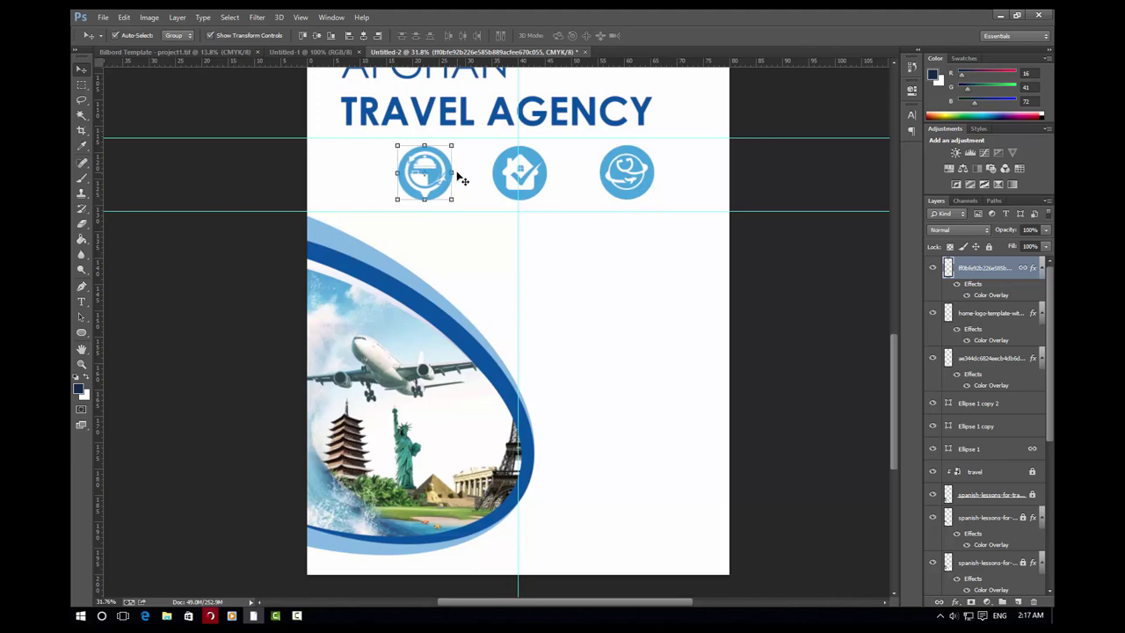
{"action": "key", "text": "Left"}
{"action": "key", "text": "Left"}
{"action": "key", "text": "Left"}
{"action": "key", "text": "Left"}
{"action": "key", "text": "Left"}
{"action": "key", "text": "Left"}
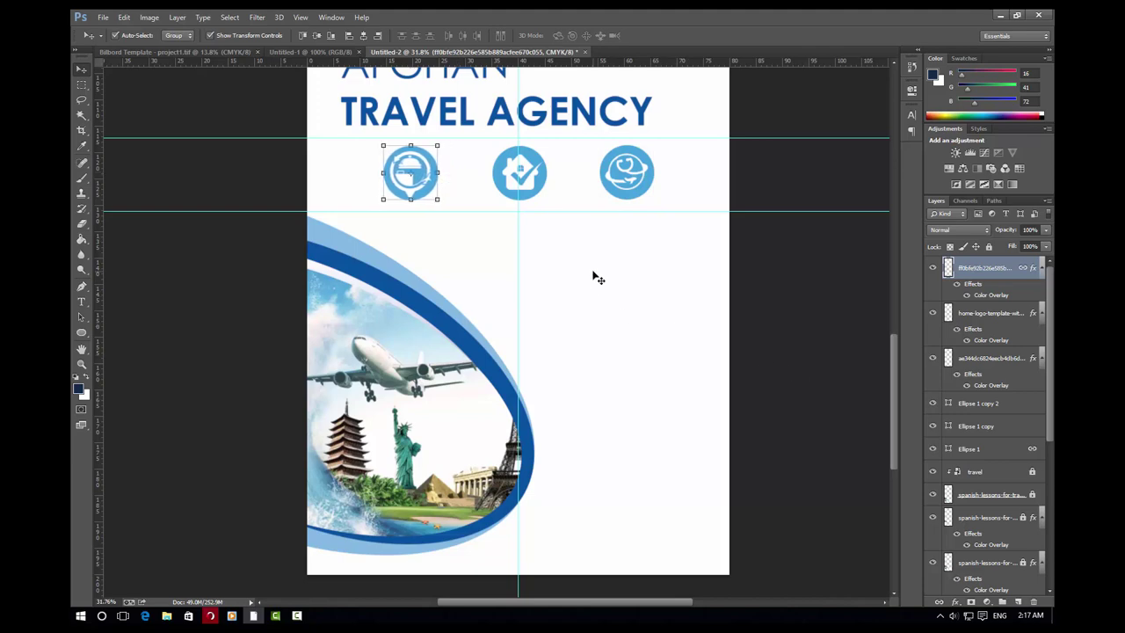
{"action": "left_click", "coordinate": [592, 276]}
{"action": "scroll", "coordinate": [554, 274], "scroll_direction": "up", "scroll_amount": 2}
{"action": "scroll", "coordinate": [554, 273], "scroll_direction": "up", "scroll_amount": 2}
Scale the AFGHAN TRAVEL AGENCY title to about 94.7% and align it to a vertical guide
{"action": "left_click_drag", "start_coordinate": [529, 254], "coordinate": [592, 249]}
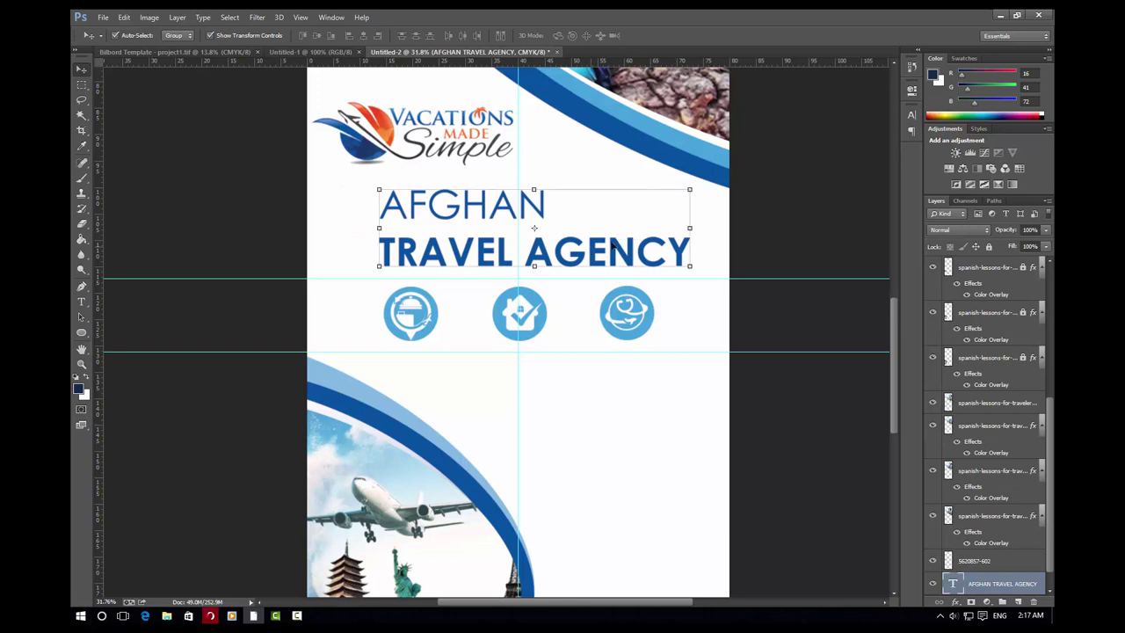
{"action": "left_click_drag", "start_coordinate": [685, 181], "coordinate": [675, 179]}
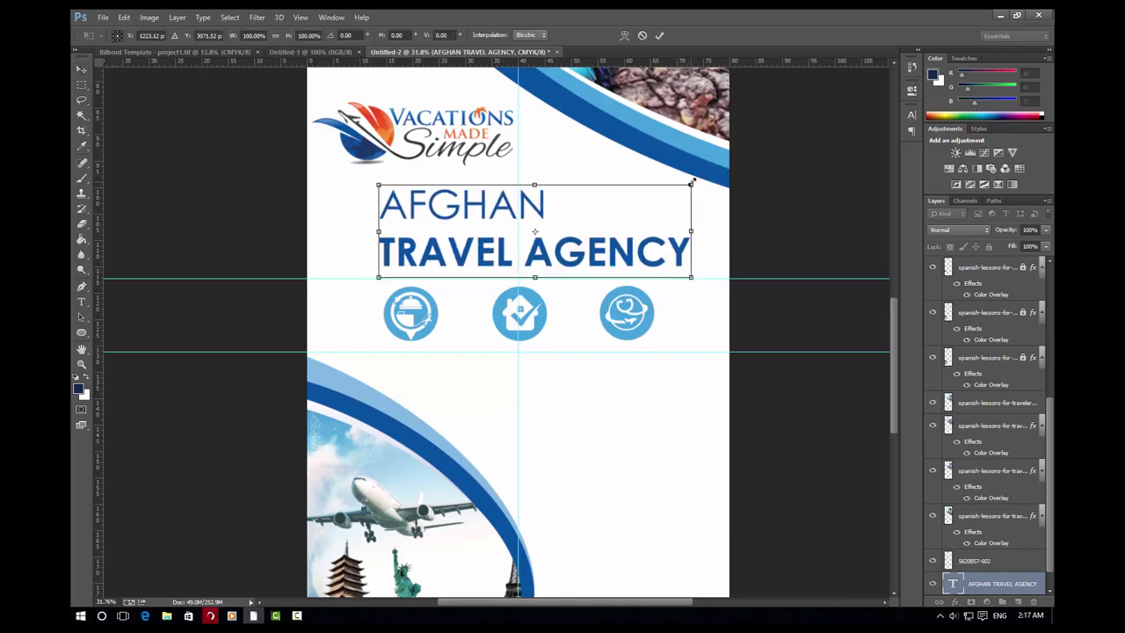
{"action": "left_click_drag", "start_coordinate": [660, 238], "coordinate": [650, 237]}
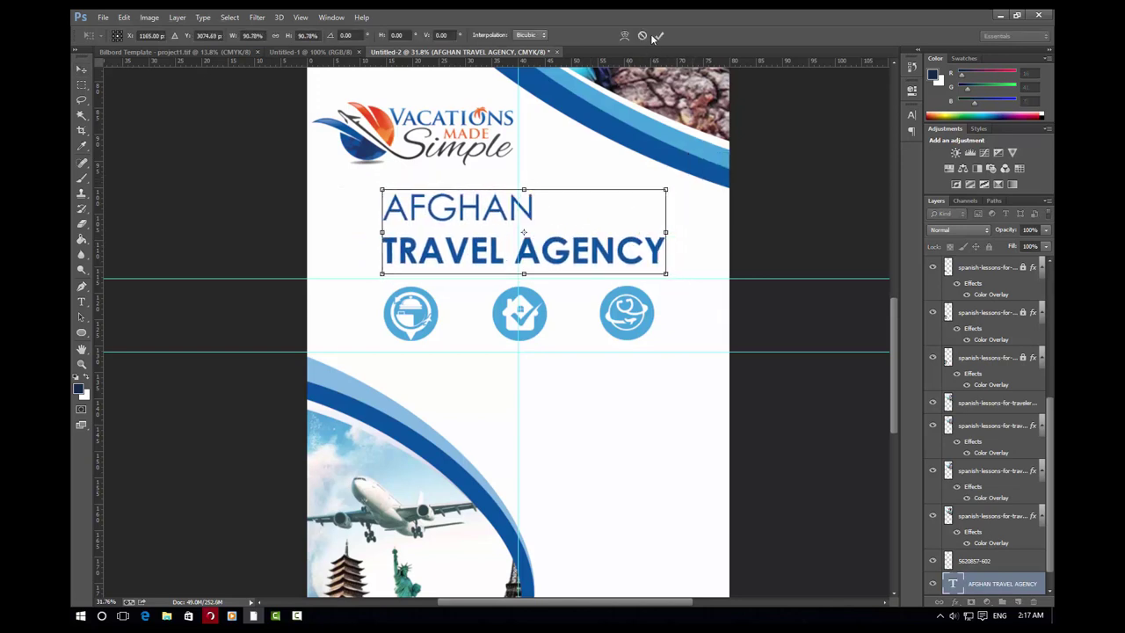
{"action": "key", "text": "Return"}
{"action": "left_click_drag", "start_coordinate": [99, 176], "coordinate": [382, 172]}
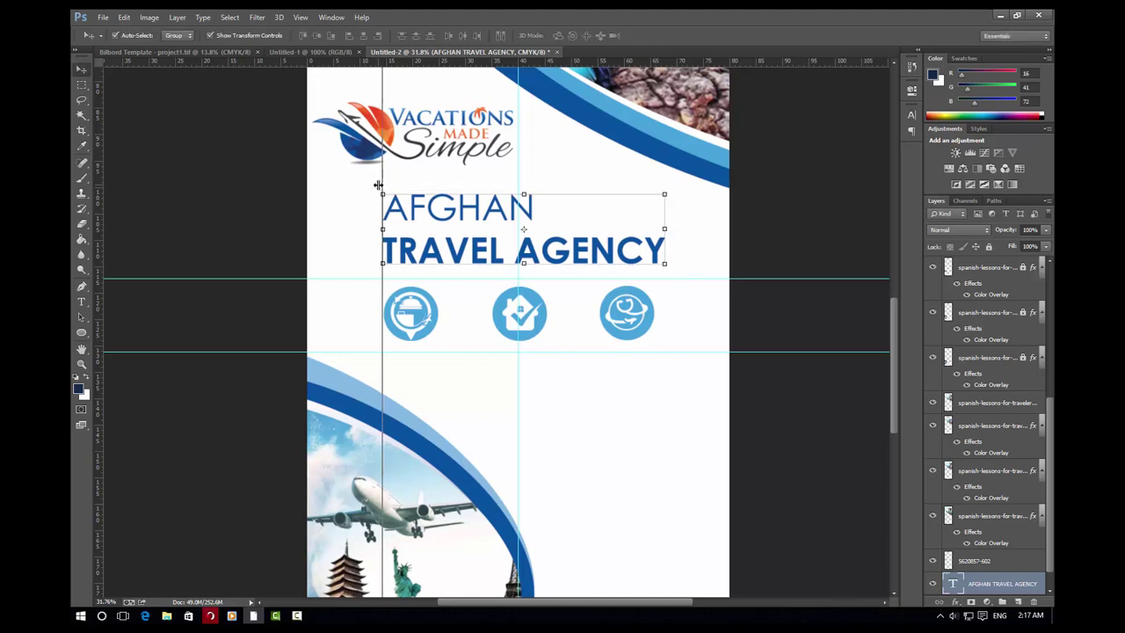
{"action": "key", "text": "ctrl+t"}
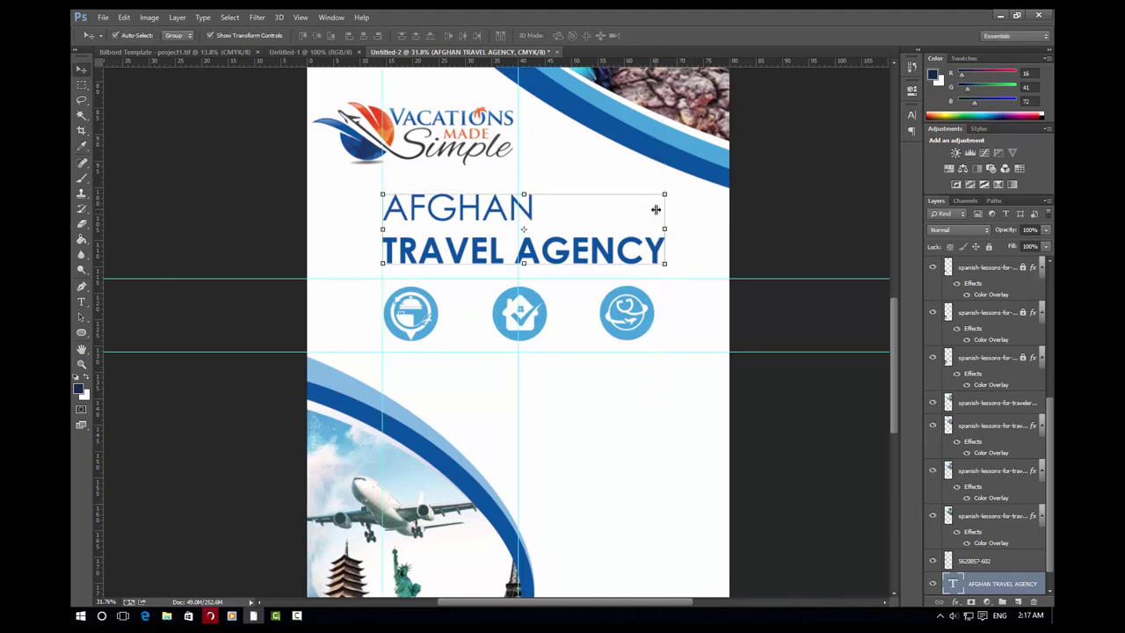
{"action": "left_click_drag", "start_coordinate": [665, 194], "coordinate": [654, 191]}
{"action": "left_click_drag", "start_coordinate": [625, 252], "coordinate": [619, 250]}
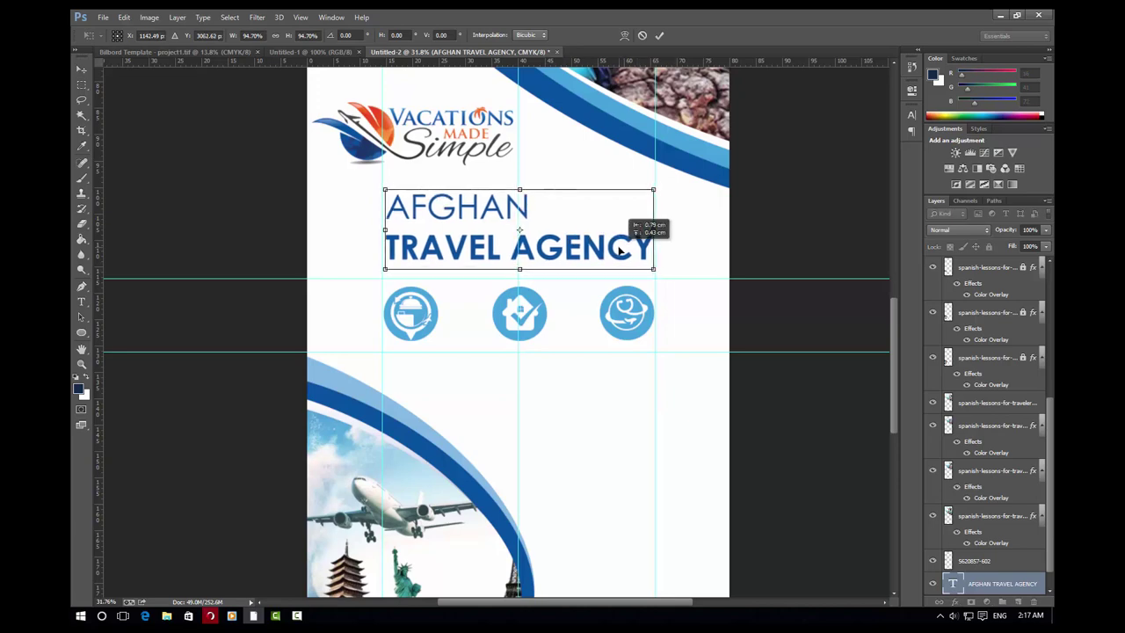
{"action": "left_click", "coordinate": [657, 36]}
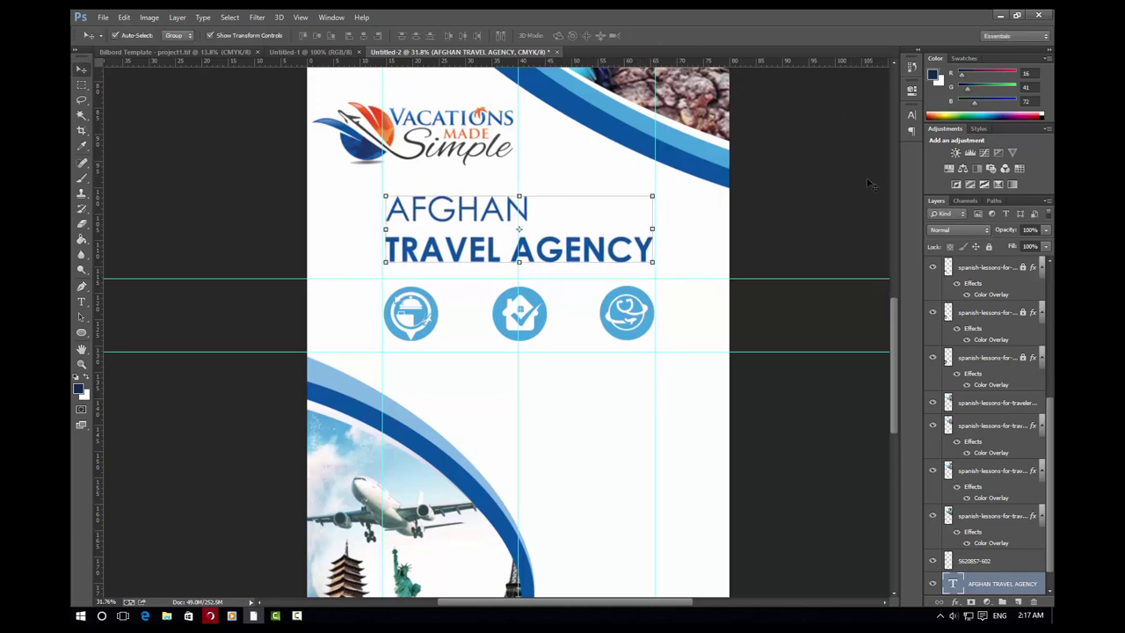
{"action": "scroll", "coordinate": [488, 312], "scroll_direction": "down", "scroll_amount": 1}
Settle the enlarged Vacations Made Simple logo above the icons and drag the title below them
{"action": "scroll", "coordinate": [488, 312], "scroll_direction": "down", "scroll_amount": 1}
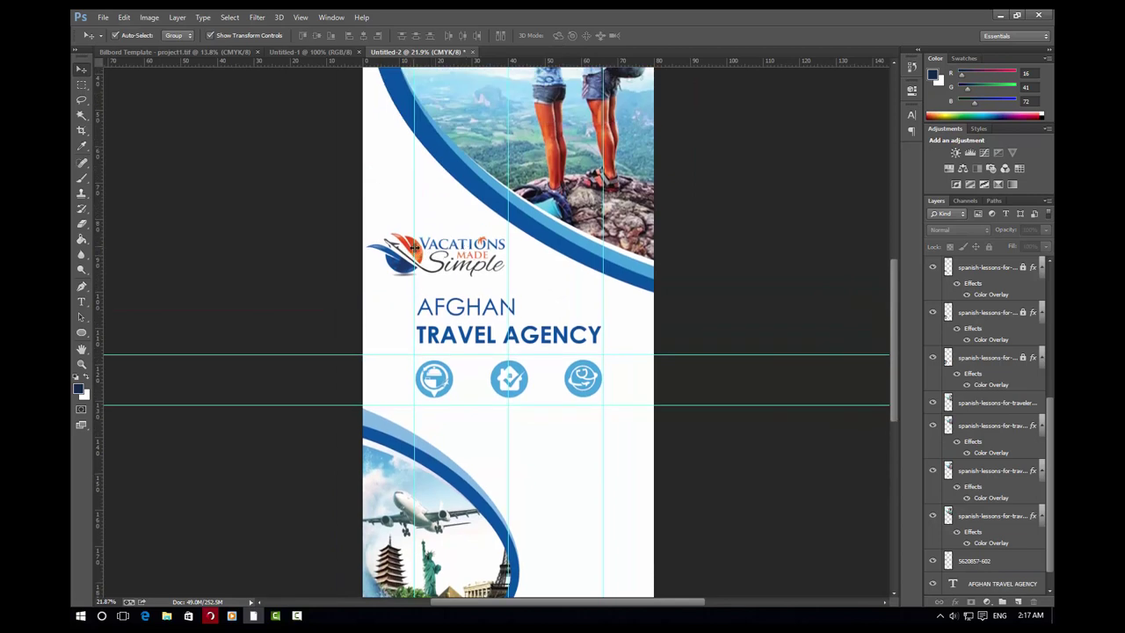
{"action": "left_click_drag", "start_coordinate": [420, 256], "coordinate": [455, 257]}
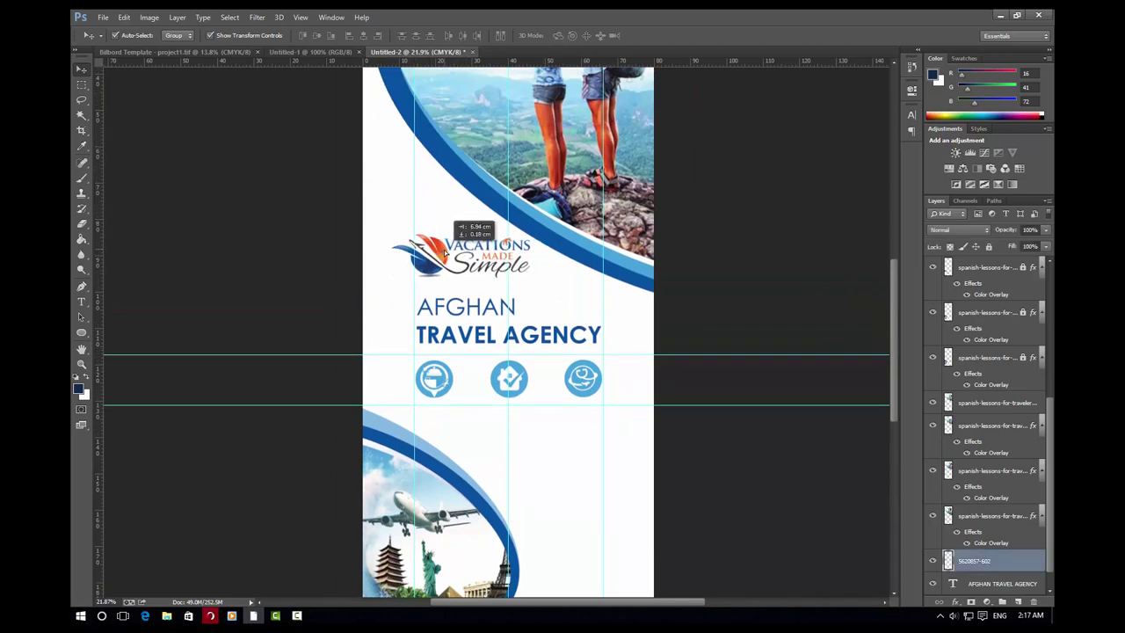
{"action": "left_click_drag", "start_coordinate": [445, 252], "coordinate": [430, 232]}
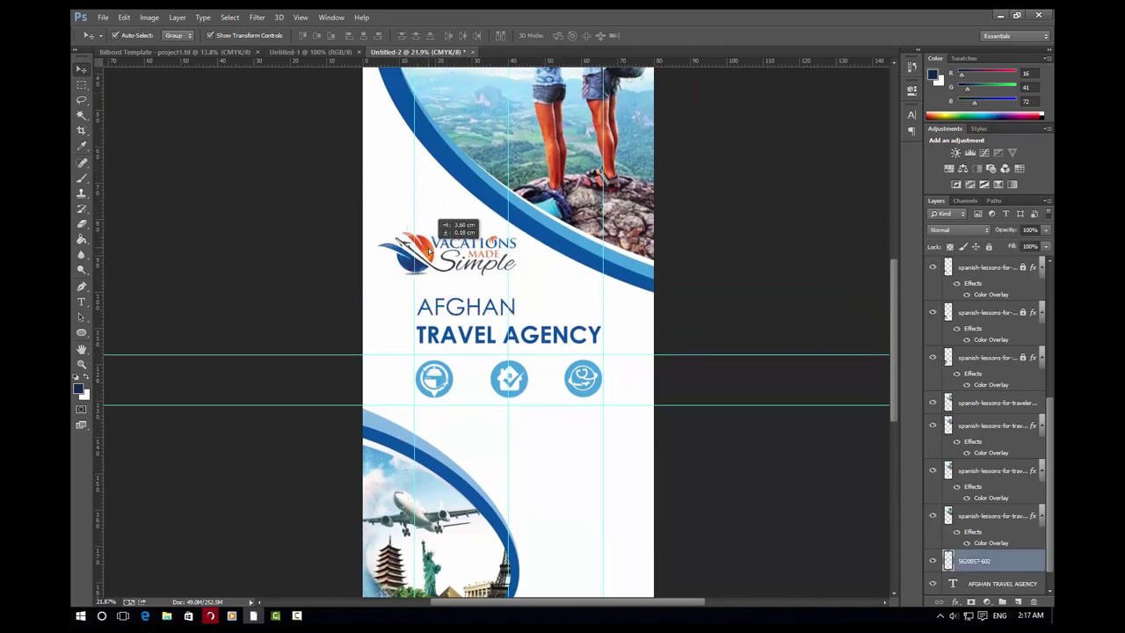
{"action": "mouse_move", "coordinate": [465, 334]}
{"action": "left_mouse_down"}
{"action": "mouse_move", "coordinate": [453, 198]}
{"action": "mouse_move", "coordinate": [535, 292]}
{"action": "mouse_move", "coordinate": [569, 286]}
{"action": "left_mouse_up"}
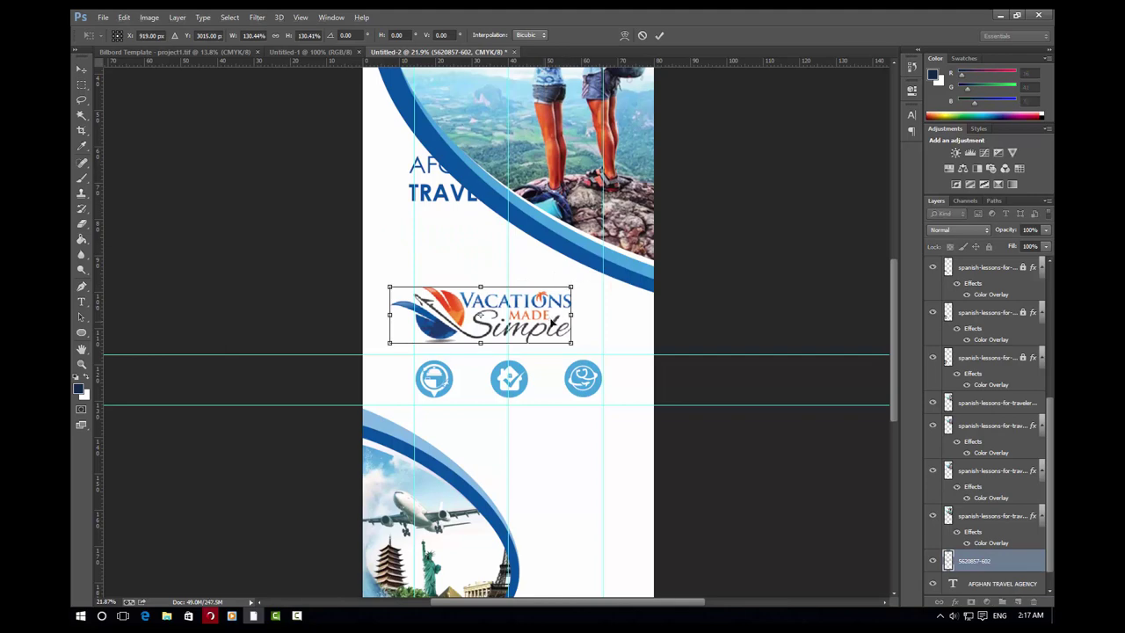
{"action": "left_click", "coordinate": [659, 36]}
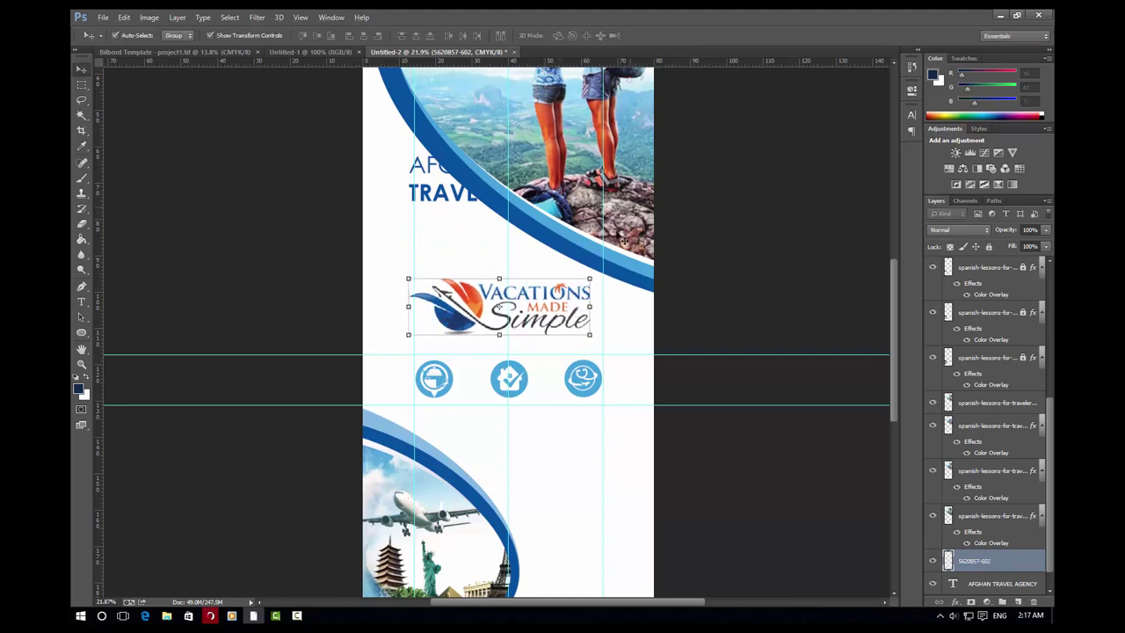
{"action": "left_click_drag", "start_coordinate": [564, 303], "coordinate": [571, 303]}
{"action": "left_click", "coordinate": [737, 292]}
{"action": "scroll", "coordinate": [598, 417], "scroll_direction": "down", "scroll_amount": 3}
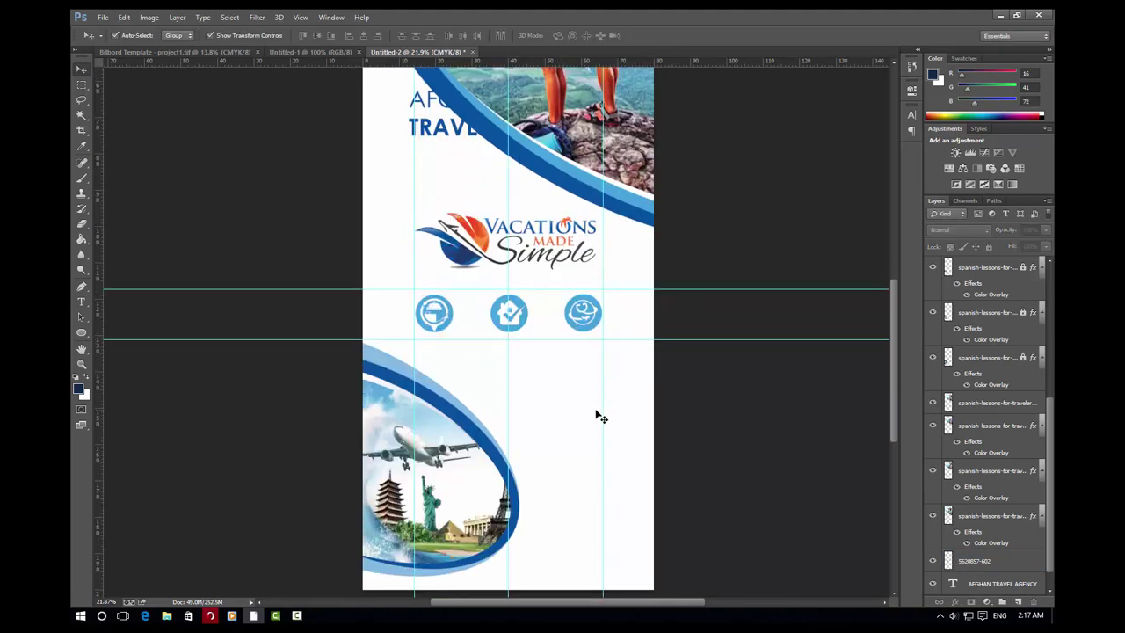
{"action": "mouse_move", "coordinate": [448, 138]}
{"action": "left_mouse_down"}
{"action": "mouse_move", "coordinate": [454, 215]}
{"action": "mouse_move", "coordinate": [543, 397]}
{"action": "left_mouse_up"}
Retype the AFGHAN TRAVEL AGENCY text as OUR SERVICES
{"action": "scroll", "coordinate": [543, 398], "scroll_direction": "up", "scroll_amount": 2}
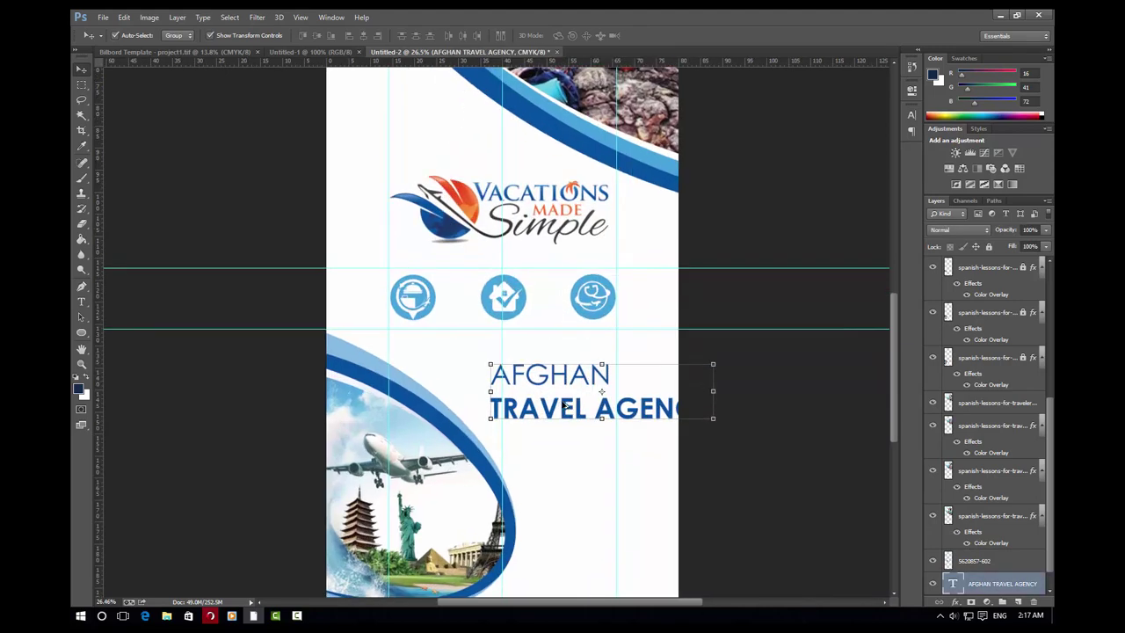
{"action": "double_click", "coordinate": [953, 583]}
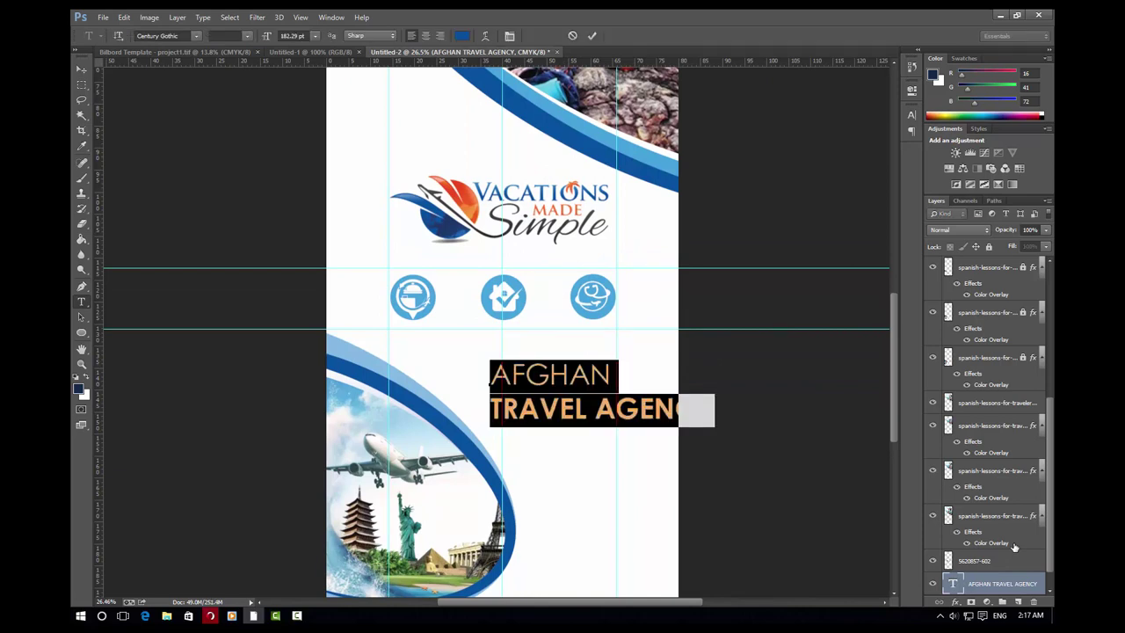
{"action": "type", "text": "O"}
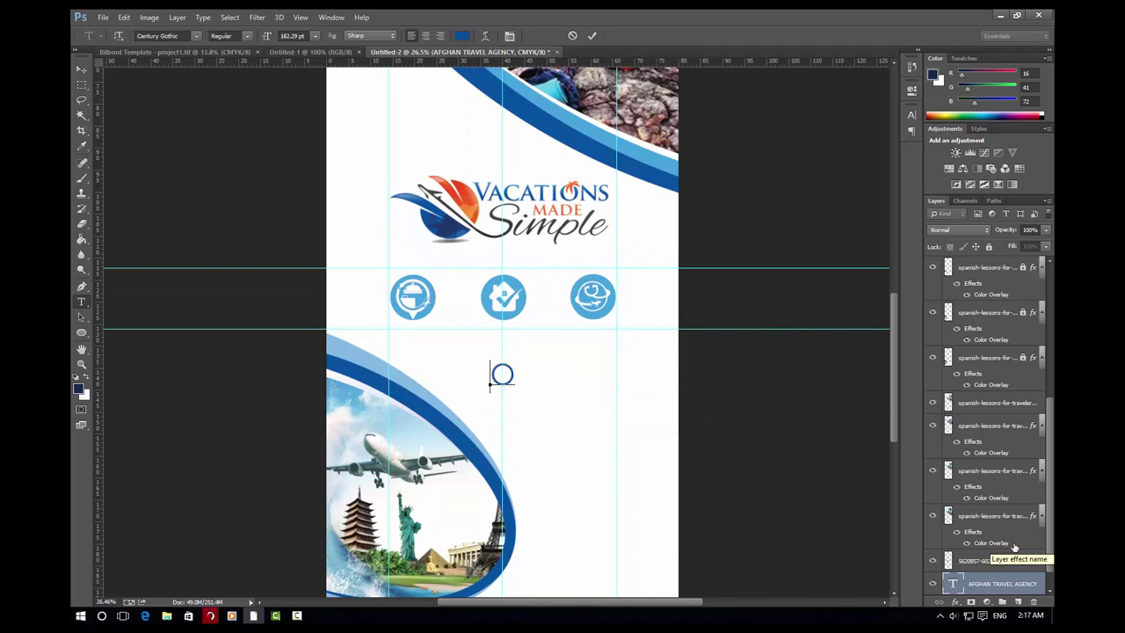
{"action": "type", "text": "UR "}
{"action": "type", "text": "s"}
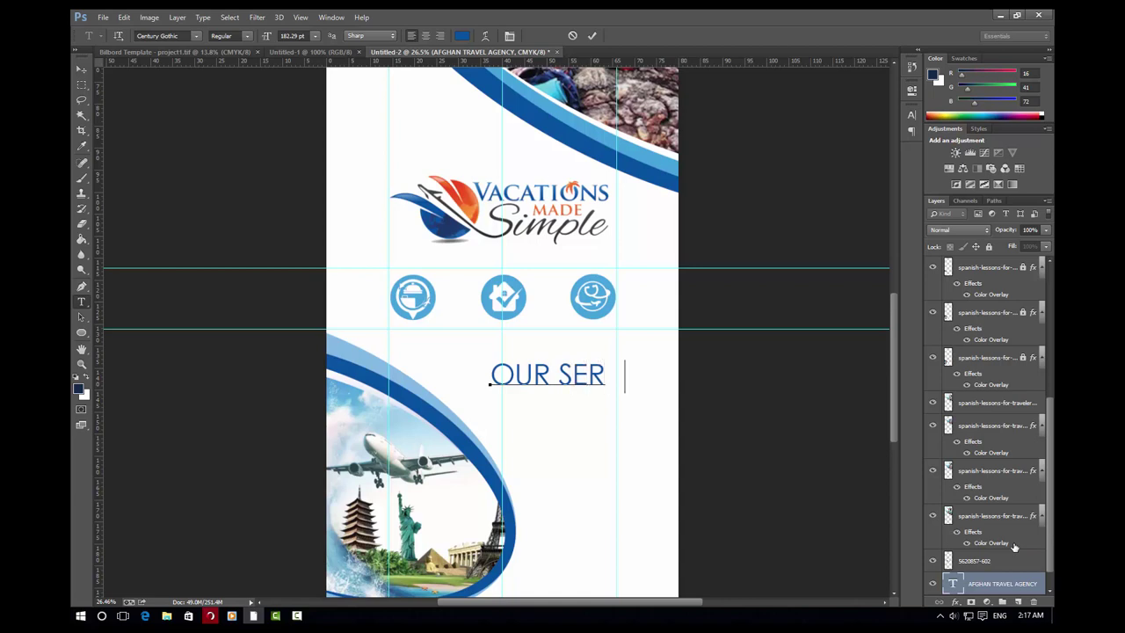
{"action": "type", "text": "CES"}
Make the heading Bold in light blue 45a4dc and move it just under the logo
{"action": "key", "text": "ctrl+a"}
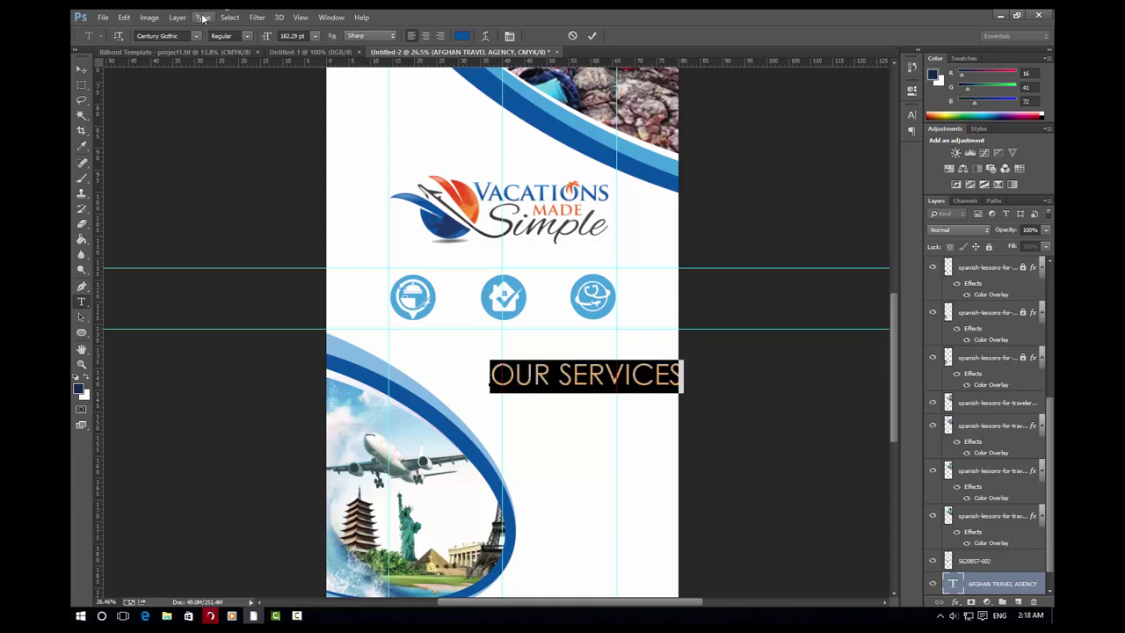
{"action": "left_click", "coordinate": [237, 35]}
{"action": "left_click", "coordinate": [260, 74]}
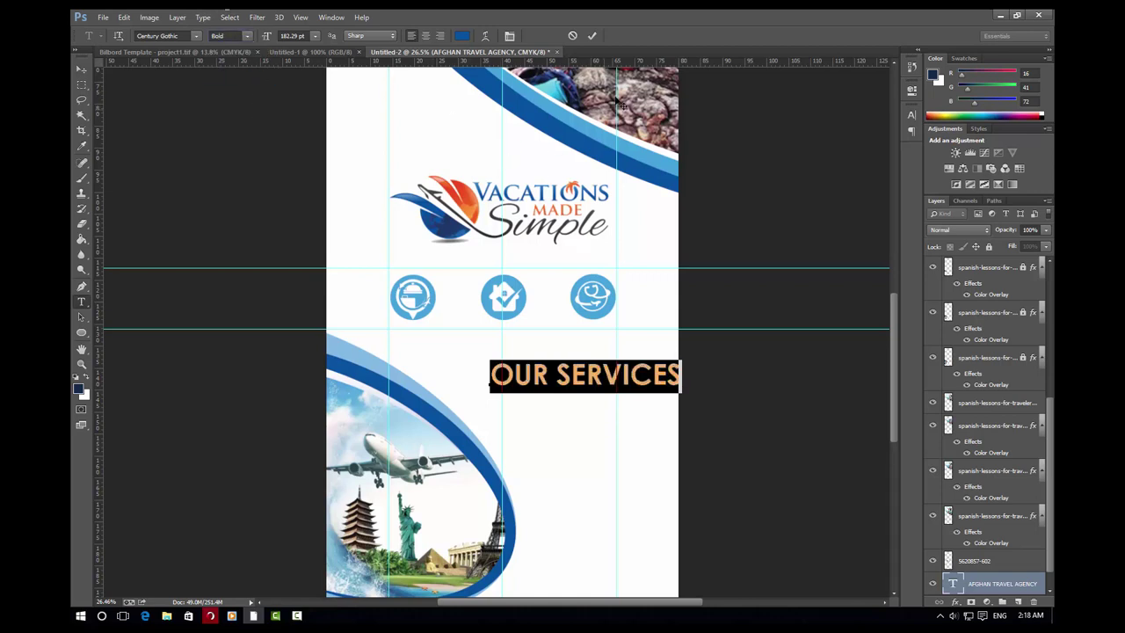
{"action": "left_click", "coordinate": [462, 35]}
{"action": "left_click", "coordinate": [426, 307]}
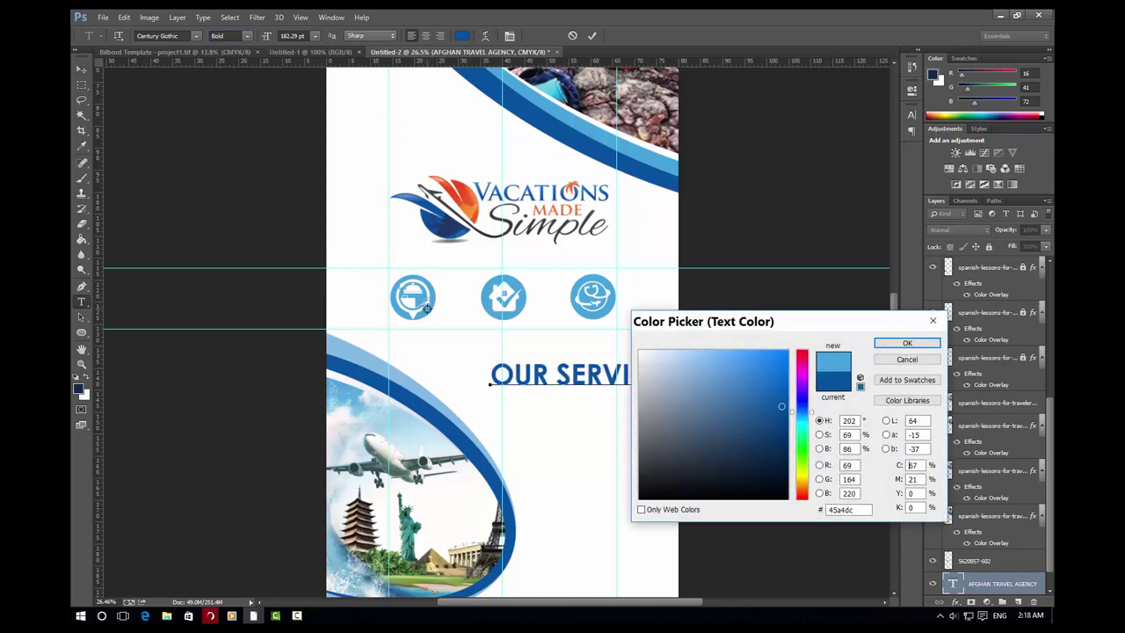
{"action": "left_click", "coordinate": [906, 343]}
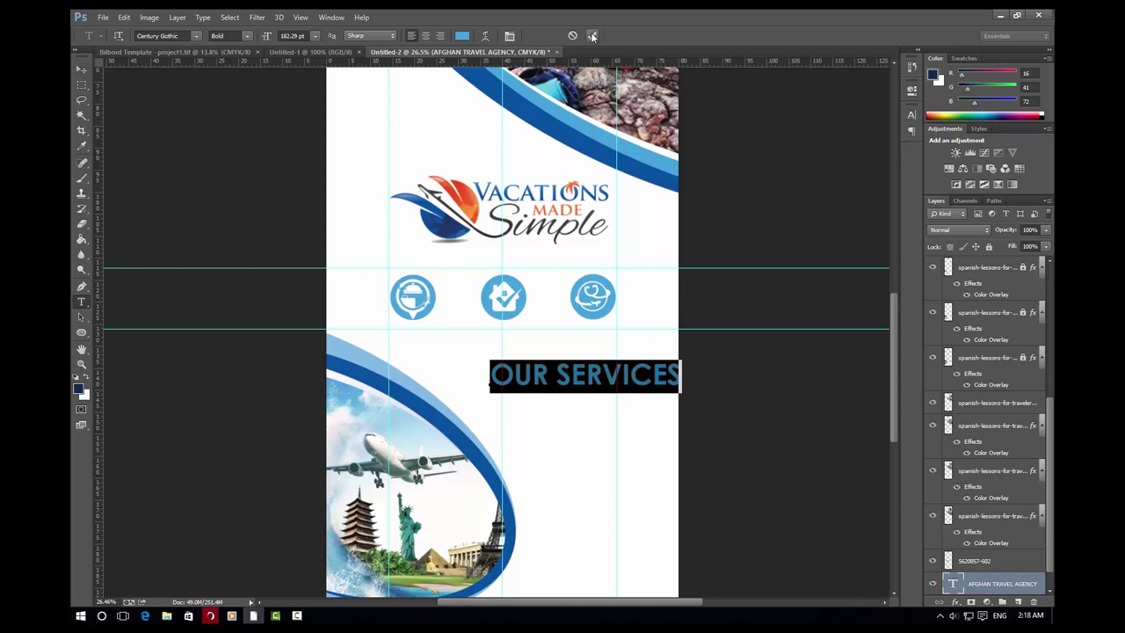
{"action": "left_click", "coordinate": [591, 35]}
{"action": "key", "text": "v"}
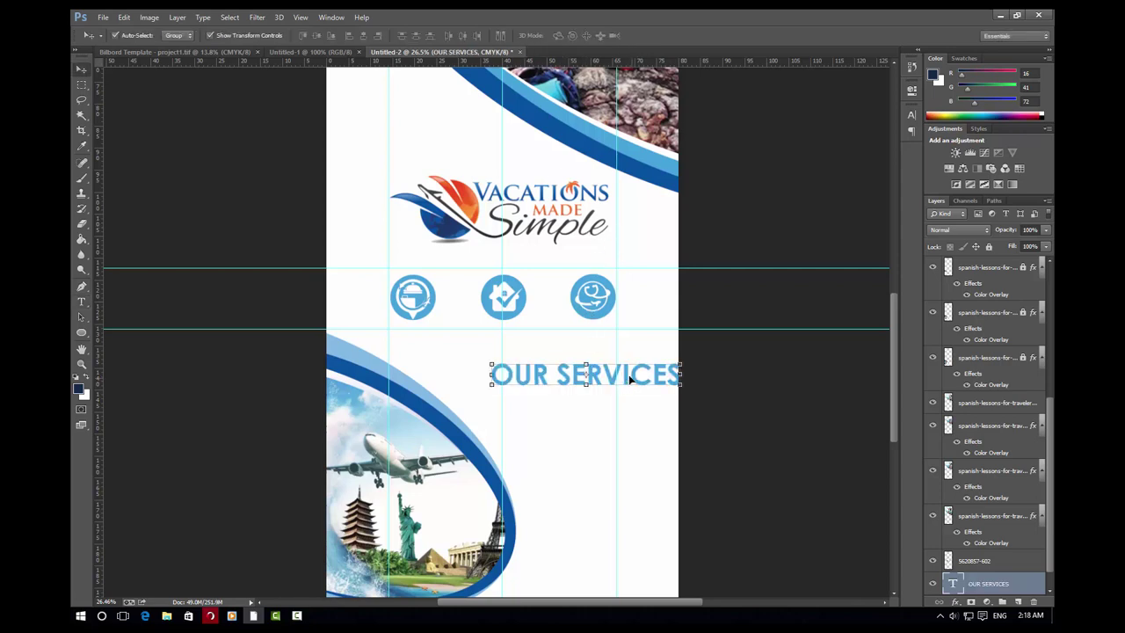
{"action": "mouse_move", "coordinate": [629, 378]}
{"action": "left_mouse_down"}
{"action": "mouse_move", "coordinate": [554, 251]}
{"action": "mouse_move", "coordinate": [489, 254]}
{"action": "left_mouse_up"}
Nudge OUR SERVICES down, then scale the logo to about 80% and nudge it up
{"action": "left_click", "coordinate": [661, 37]}
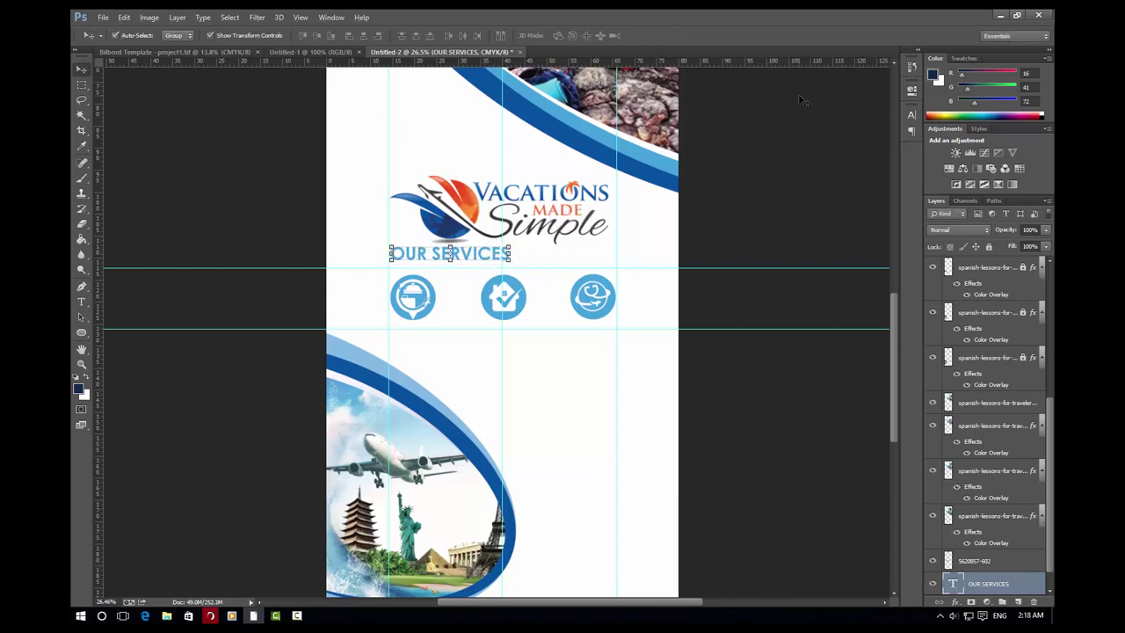
{"action": "key", "text": "Down"}
{"action": "key", "text": "Down"}
{"action": "key", "text": "Down"}
{"action": "key", "text": "Down"}
{"action": "key", "text": "Down"}
{"action": "key", "text": "Down"}
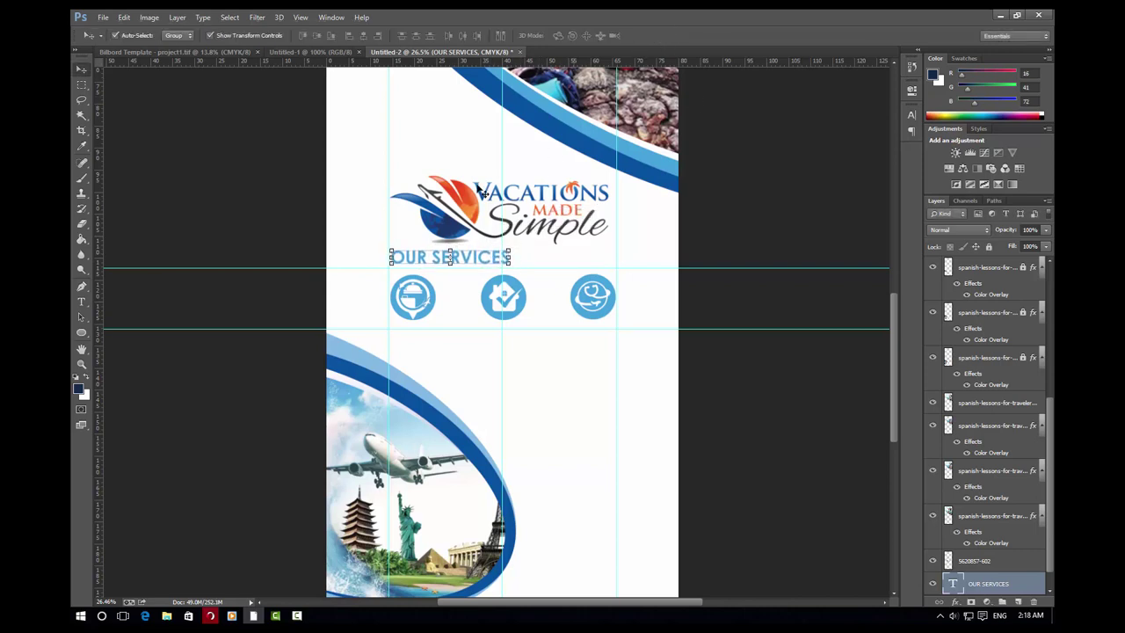
{"action": "left_click", "coordinate": [470, 208]}
{"action": "key", "text": "ctrl+t"}
{"action": "left_click_drag", "start_coordinate": [610, 163], "coordinate": [588, 176]}
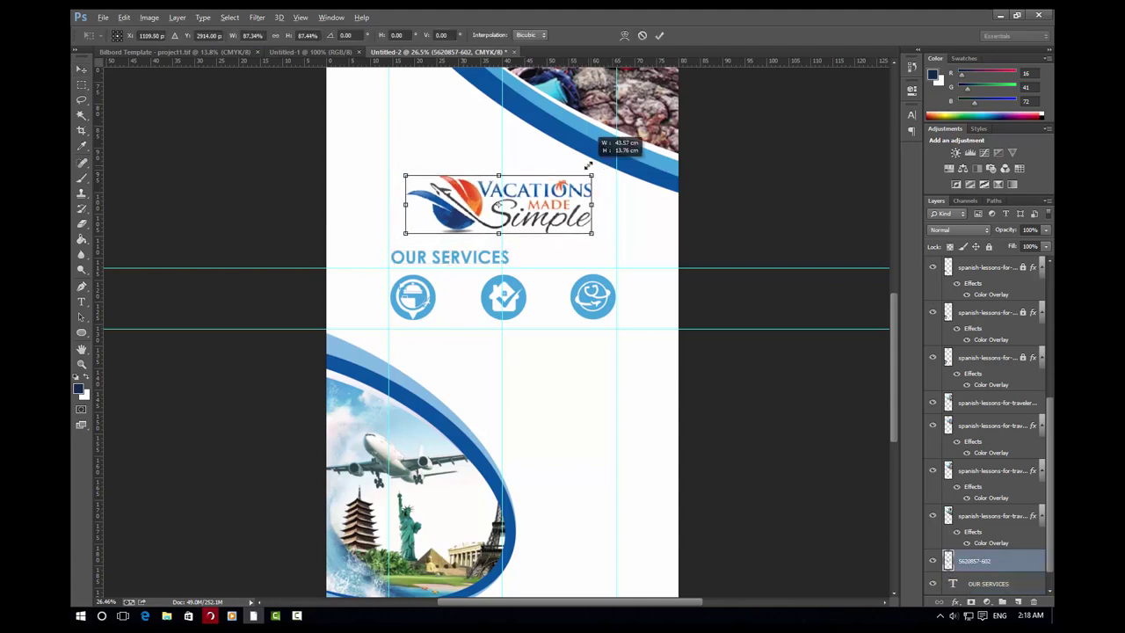
{"action": "left_click", "coordinate": [660, 36]}
{"action": "key", "text": "Up"}
{"action": "key", "text": "Up"}
{"action": "key", "text": "Up"}
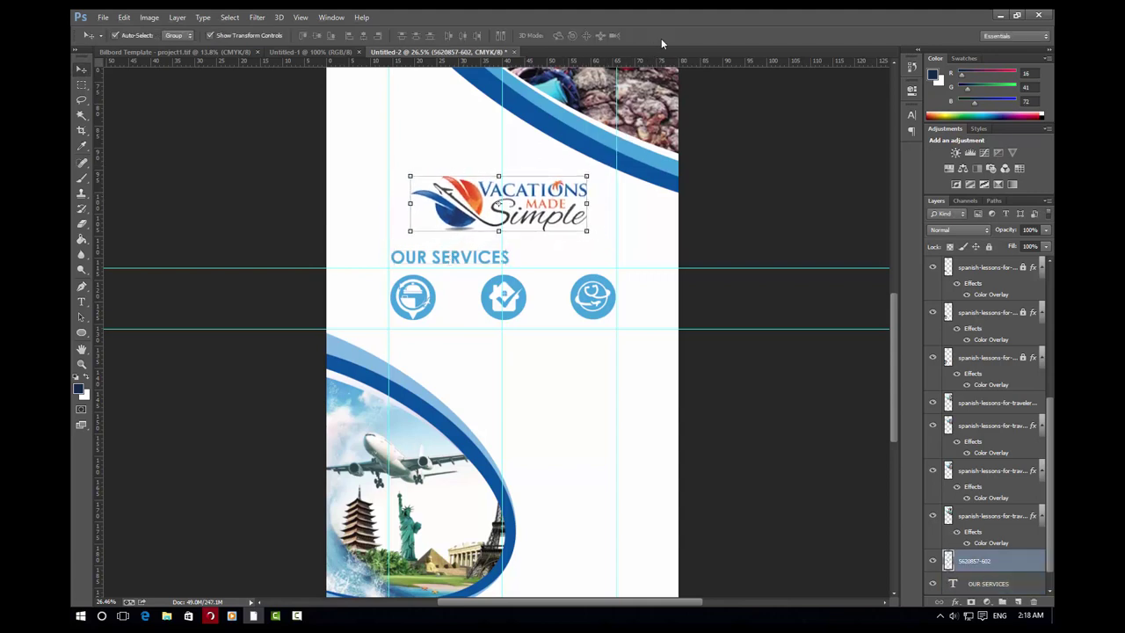
{"action": "key", "text": "Up"}
{"action": "key", "text": "Up"}
{"action": "key", "text": "Up"}
{"action": "key", "text": "Up"}
{"action": "key", "text": "Up"}
Deselect the logo and select the OUR SERVICES heading
{"action": "left_click", "coordinate": [433, 277]}
{"action": "scroll", "coordinate": [433, 272], "scroll_direction": "up", "scroll_amount": 3}
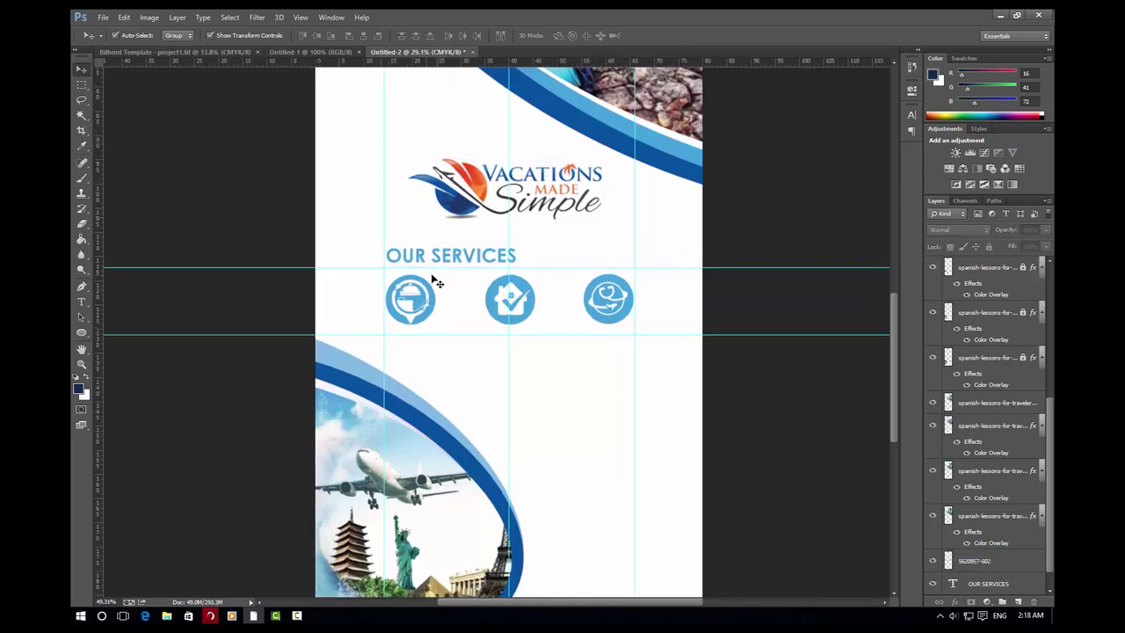
{"action": "left_click", "coordinate": [456, 251]}
{"action": "left_click", "coordinate": [675, 477]}
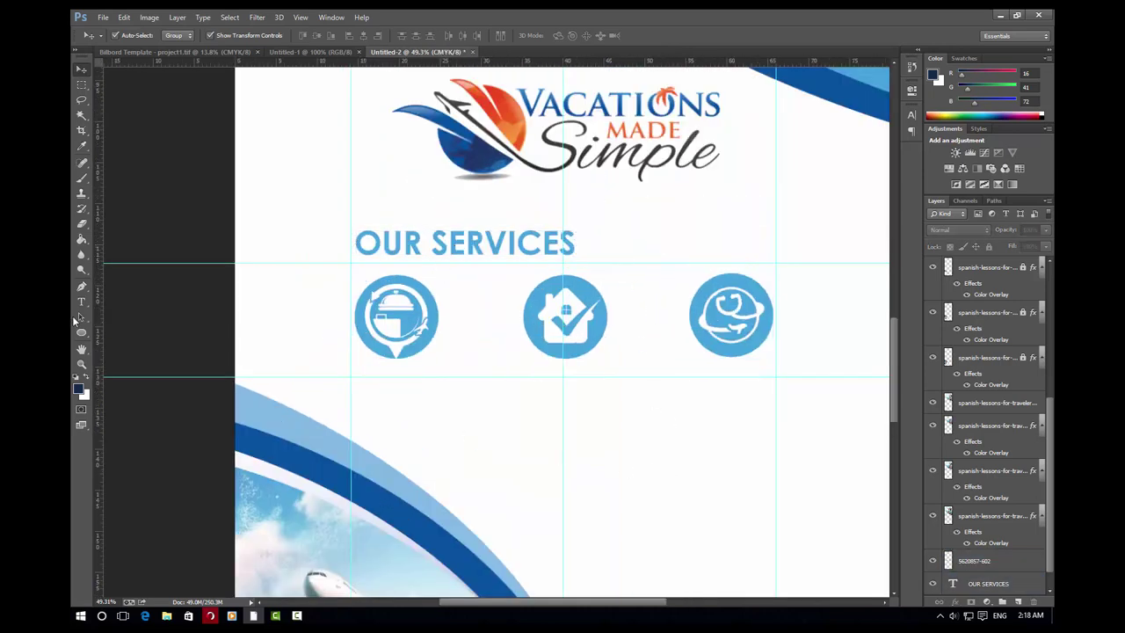
Draw a long plain rectangle bar under the OUR SERVICES heading
{"action": "left_click_drag", "start_coordinate": [81, 333], "coordinate": [126, 342]}
{"action": "right_click", "coordinate": [97, 337]}
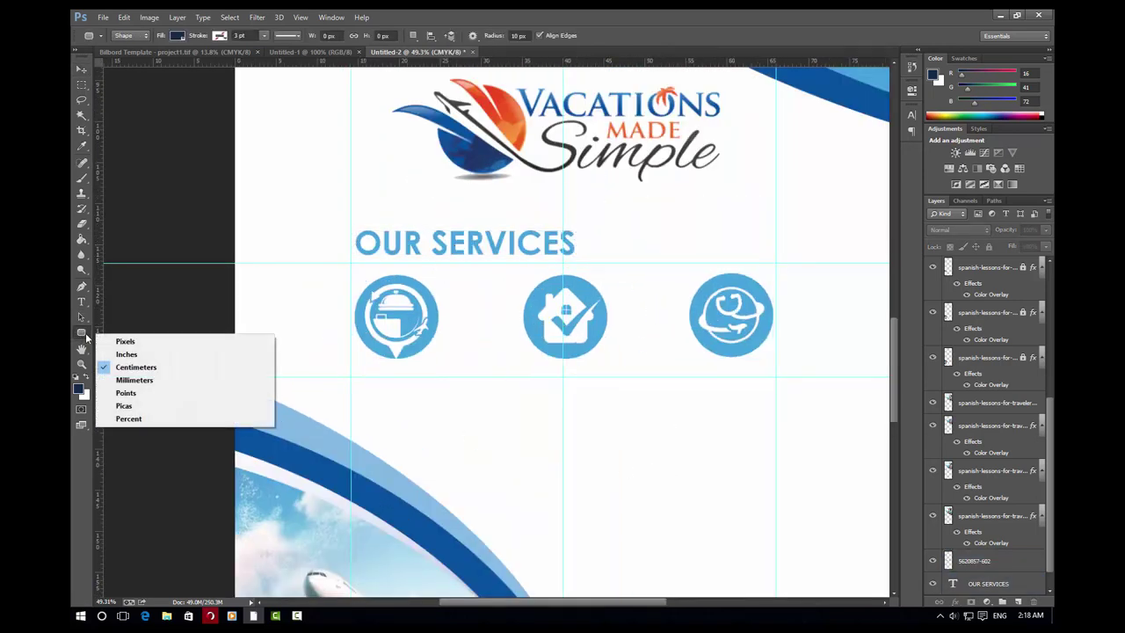
{"action": "right_click", "coordinate": [82, 332]}
{"action": "left_click", "coordinate": [141, 331]}
{"action": "left_click_drag", "start_coordinate": [351, 259], "coordinate": [728, 259]}
{"action": "left_click", "coordinate": [888, 83]}
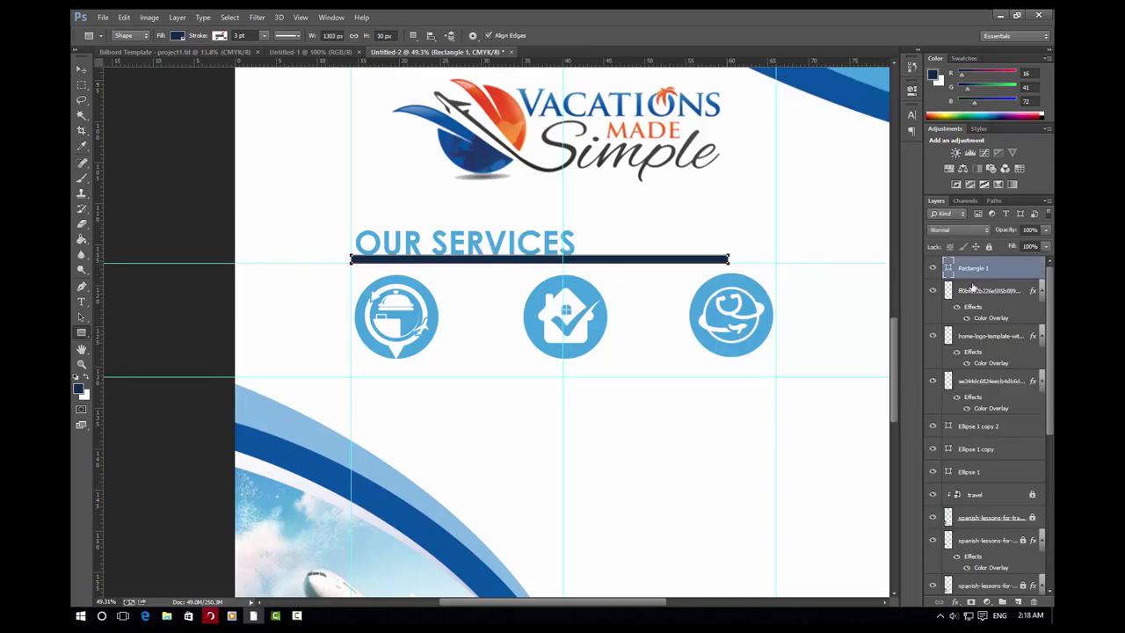
Fill the bar with the light blue sampled from a service icon
{"action": "double_click", "coordinate": [949, 267]}
{"action": "left_click", "coordinate": [555, 297]}
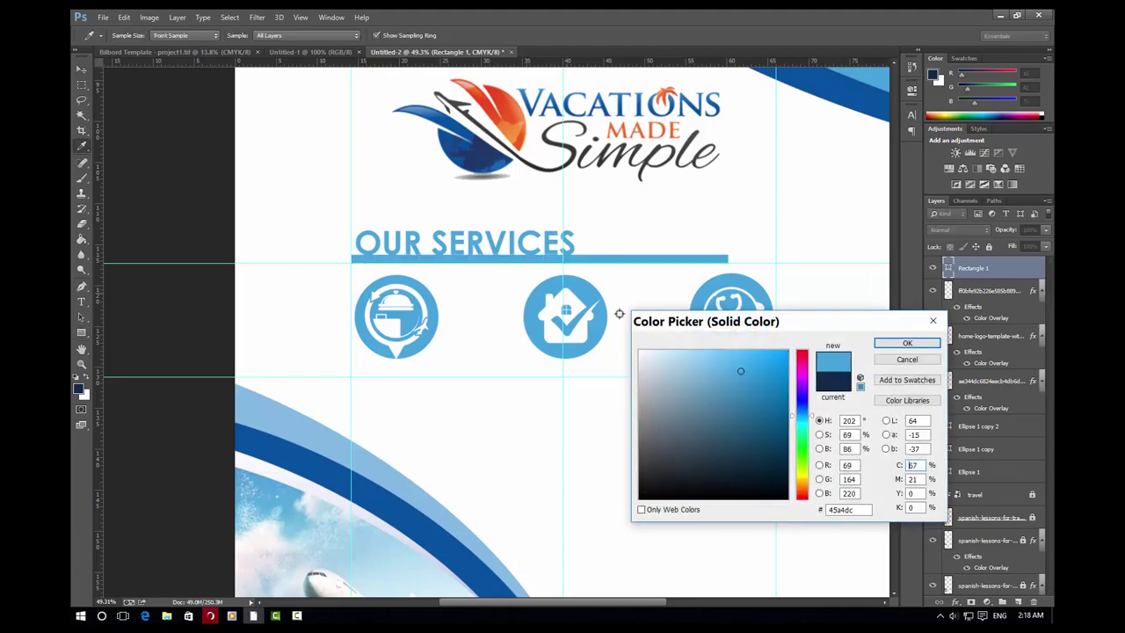
{"action": "left_click", "coordinate": [892, 344]}
{"action": "scroll", "coordinate": [592, 315], "scroll_direction": "up", "scroll_amount": 3}
Squash the bar into a thin line and shorten it to the heading's width
{"action": "key", "text": "v"}
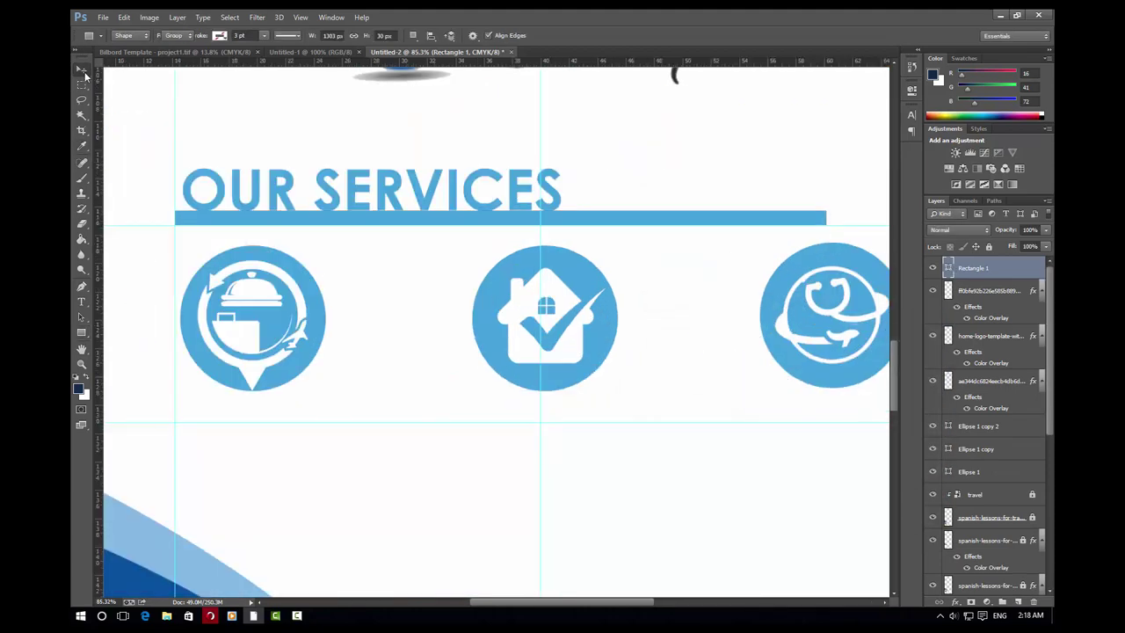
{"action": "left_click_drag", "start_coordinate": [498, 214], "coordinate": [499, 221]}
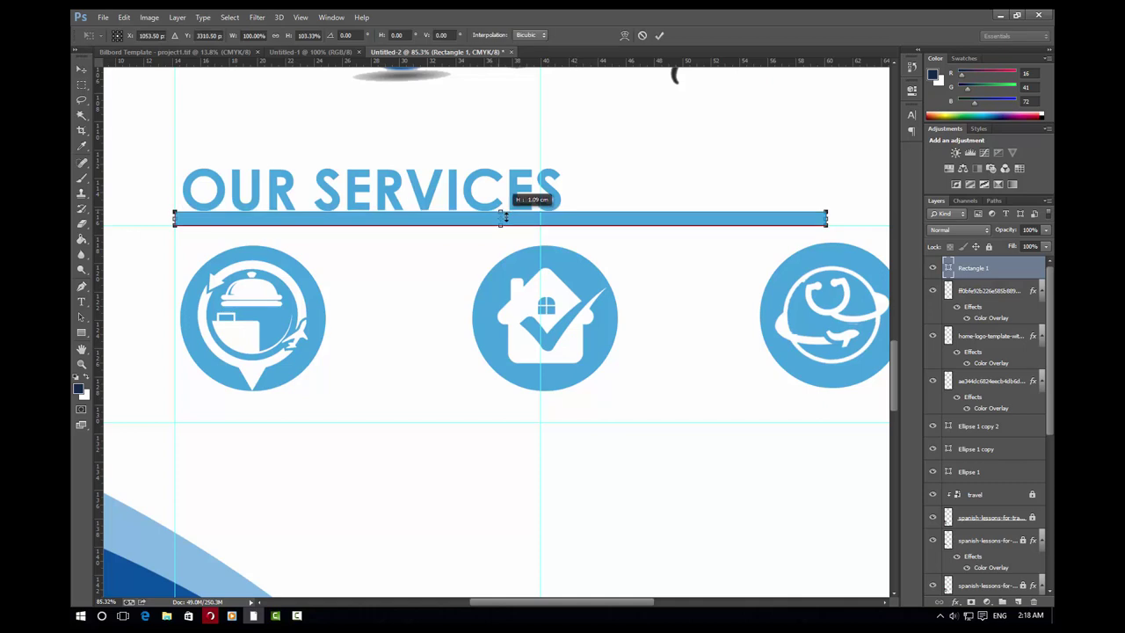
{"action": "left_click", "coordinate": [659, 35]}
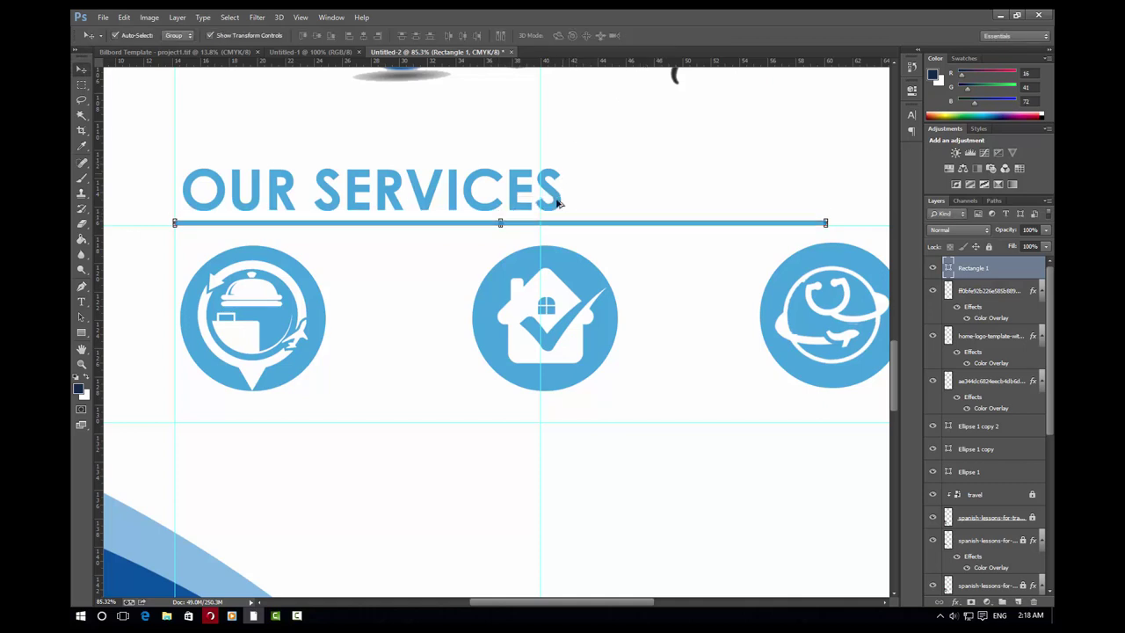
{"action": "scroll", "coordinate": [121, 150], "scroll_direction": "down", "scroll_amount": 3}
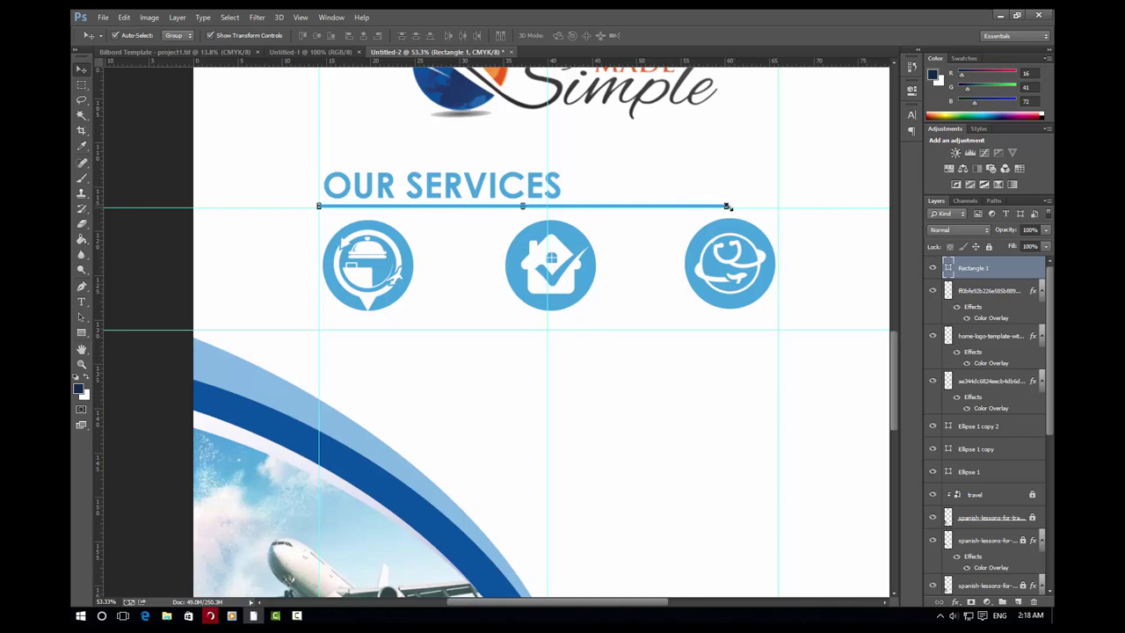
{"action": "mouse_move", "coordinate": [728, 206]}
{"action": "left_mouse_down"}
{"action": "mouse_move", "coordinate": [384, 206]}
{"action": "mouse_move", "coordinate": [563, 207]}
{"action": "left_mouse_up"}
{"action": "left_click", "coordinate": [659, 35]}
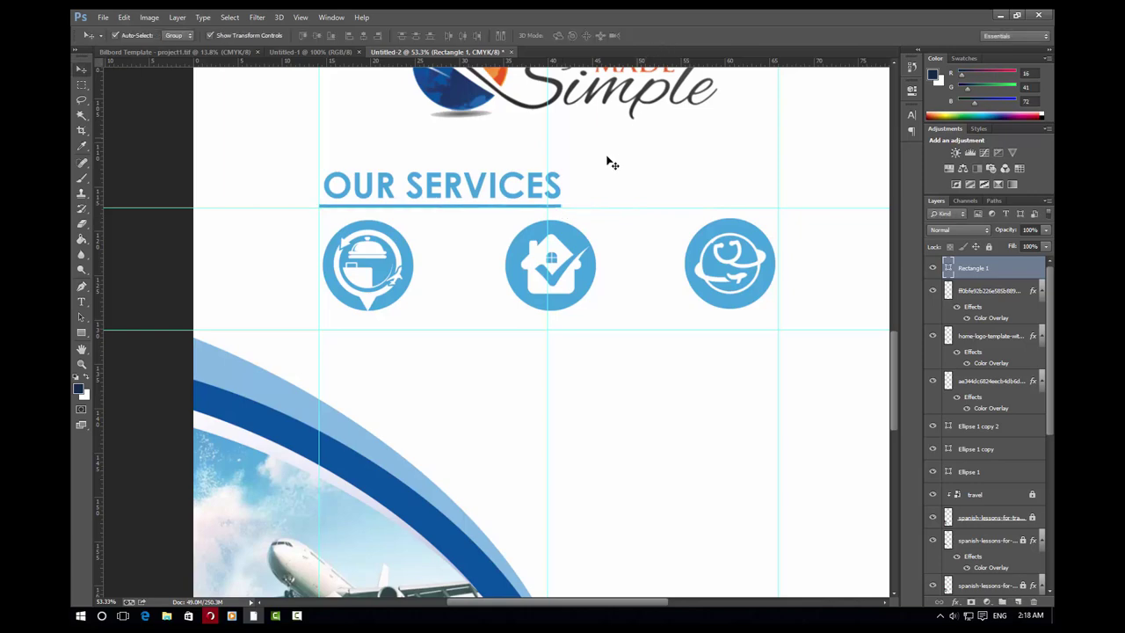
Make the underline bar even thinner
{"action": "scroll", "coordinate": [607, 162], "scroll_direction": "down", "scroll_amount": 3}
{"action": "scroll", "coordinate": [401, 276], "scroll_direction": "up", "scroll_amount": 2}
{"action": "scroll", "coordinate": [402, 275], "scroll_direction": "up", "scroll_amount": 3}
{"action": "scroll", "coordinate": [417, 351], "scroll_direction": "down", "scroll_amount": 1}
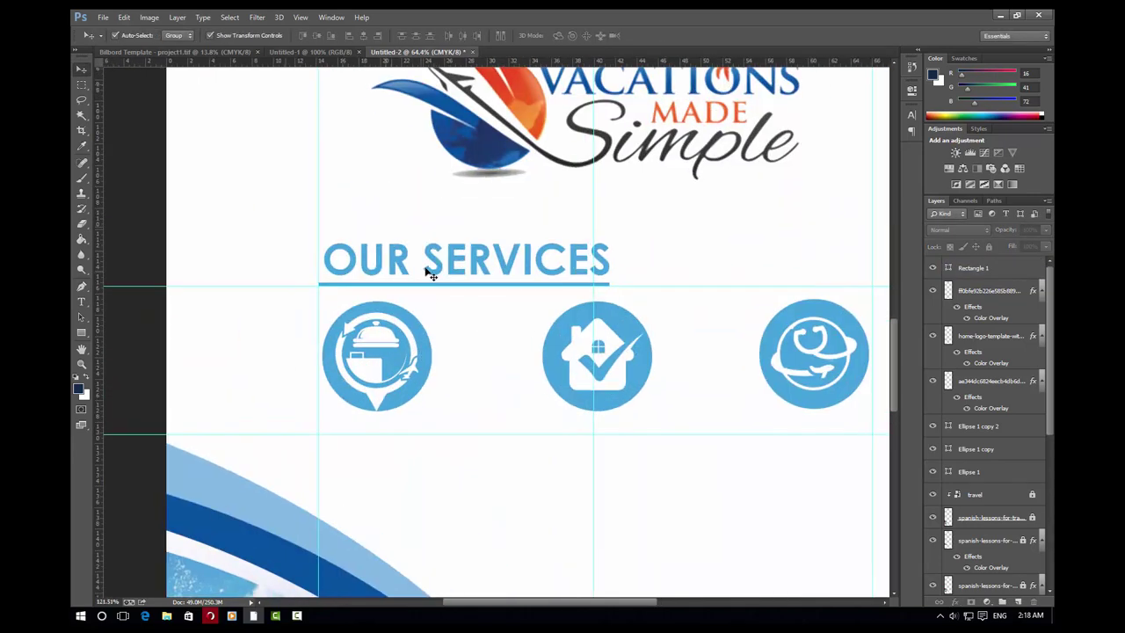
{"action": "scroll", "coordinate": [427, 266], "scroll_direction": "up", "scroll_amount": 3}
{"action": "left_click", "coordinate": [514, 242]}
{"action": "left_click_drag", "start_coordinate": [534, 233], "coordinate": [534, 236]}
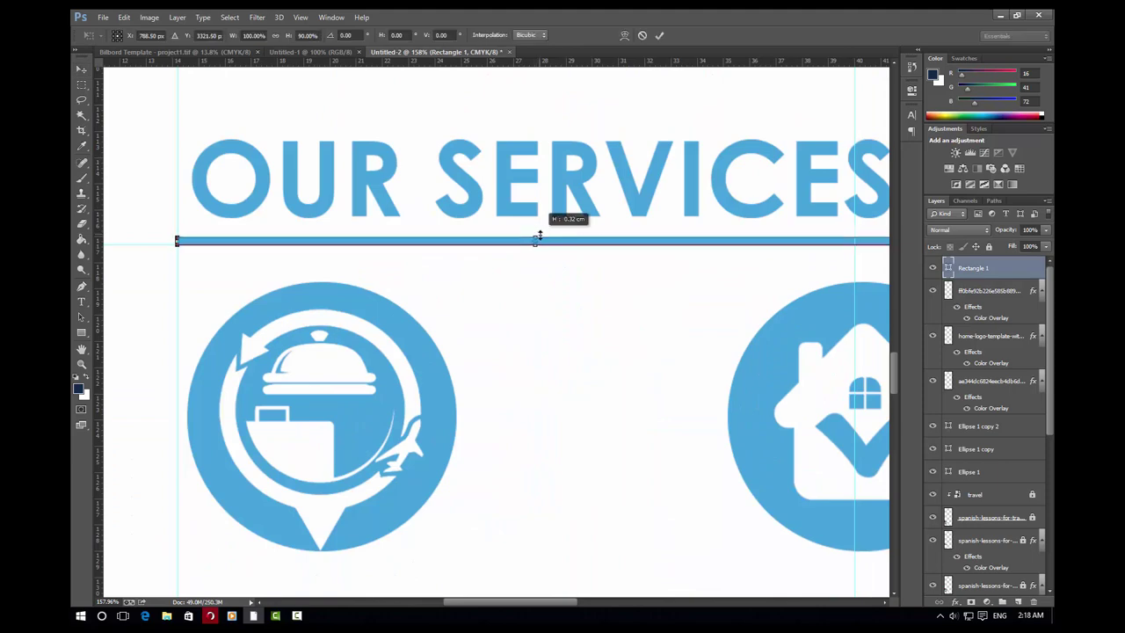
{"action": "key", "text": "Return"}
Trim the underline's right end to the text edge and select heading with underline
{"action": "scroll", "coordinate": [668, 149], "scroll_direction": "down", "scroll_amount": 2}
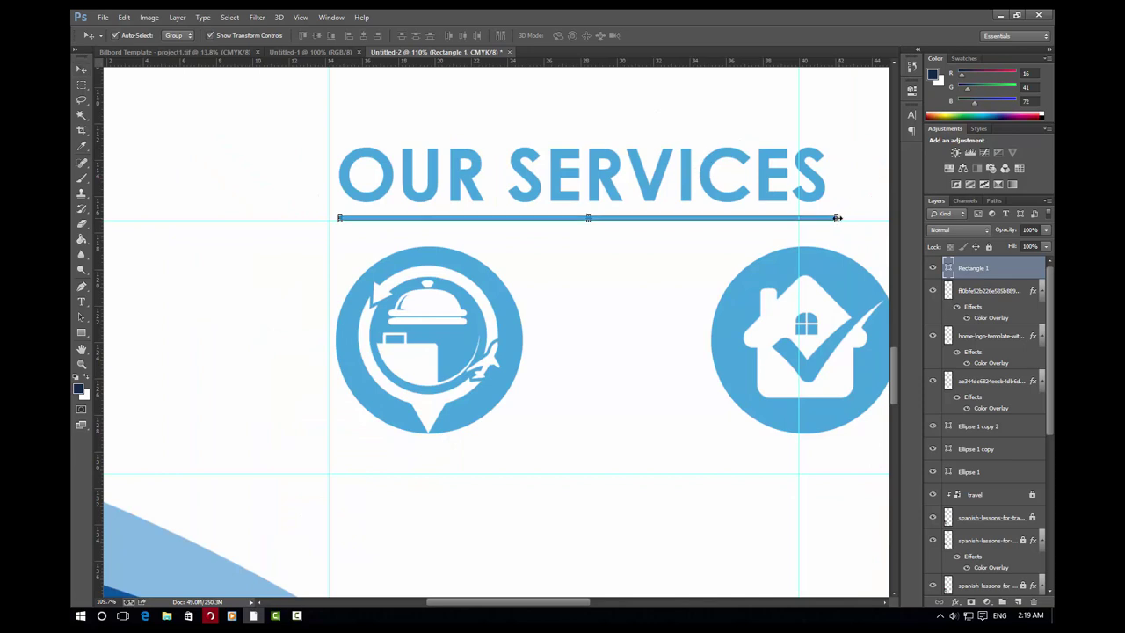
{"action": "left_click_drag", "start_coordinate": [834, 220], "coordinate": [824, 218]}
{"action": "key", "text": "Return"}
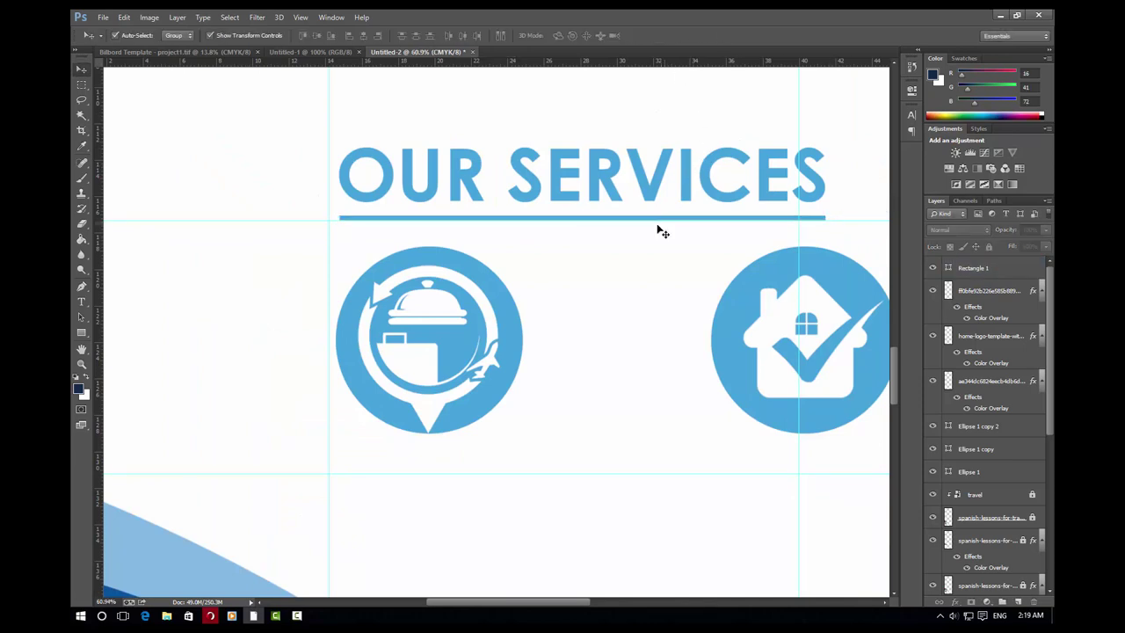
{"action": "scroll", "coordinate": [632, 237], "scroll_direction": "down", "scroll_amount": 3}
{"action": "mouse_move", "coordinate": [549, 248]}
{"action": "left_mouse_down"}
{"action": "mouse_move", "coordinate": [580, 299]}
{"action": "mouse_move", "coordinate": [590, 360]}
{"action": "left_mouse_up"}
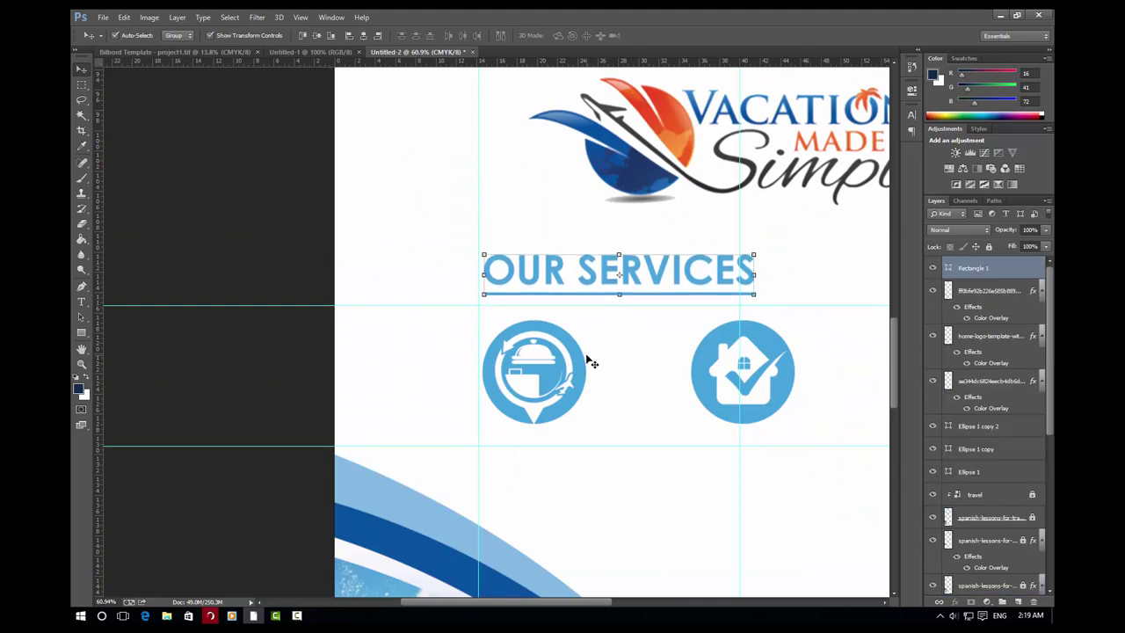
Duplicate the OUR SERVICES heading and move the copy under the service icons
{"action": "scroll", "coordinate": [600, 356], "scroll_direction": "down", "scroll_amount": 3}
{"action": "scroll", "coordinate": [718, 471], "scroll_direction": "down", "scroll_amount": 2}
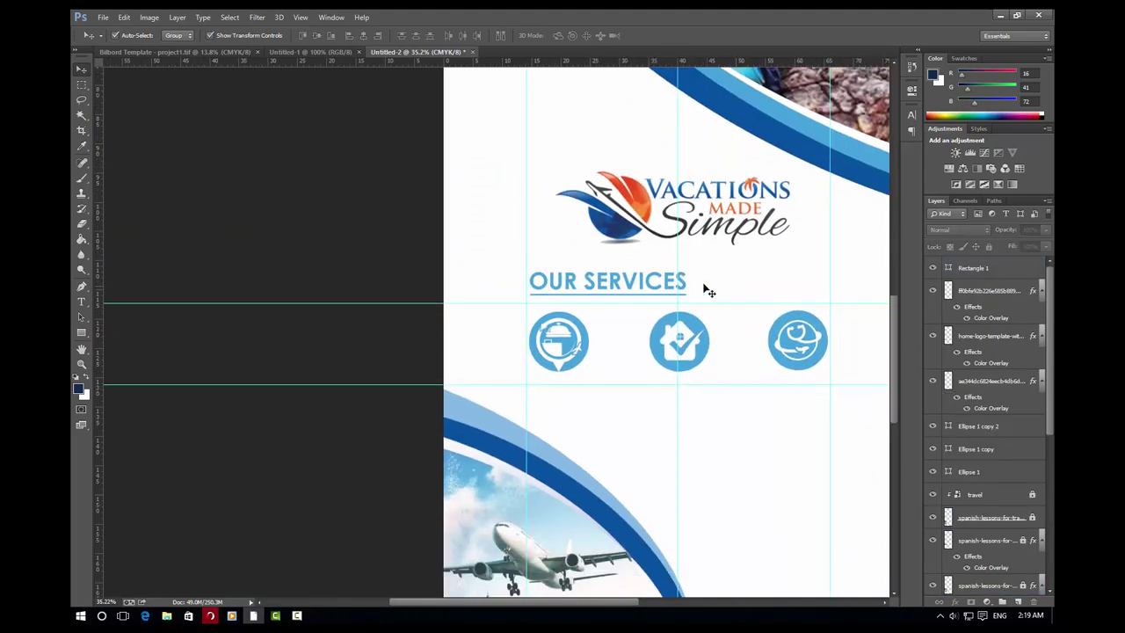
{"action": "scroll", "coordinate": [770, 369], "scroll_direction": "down", "scroll_amount": 2}
{"action": "scroll", "coordinate": [834, 374], "scroll_direction": "up", "scroll_amount": 2}
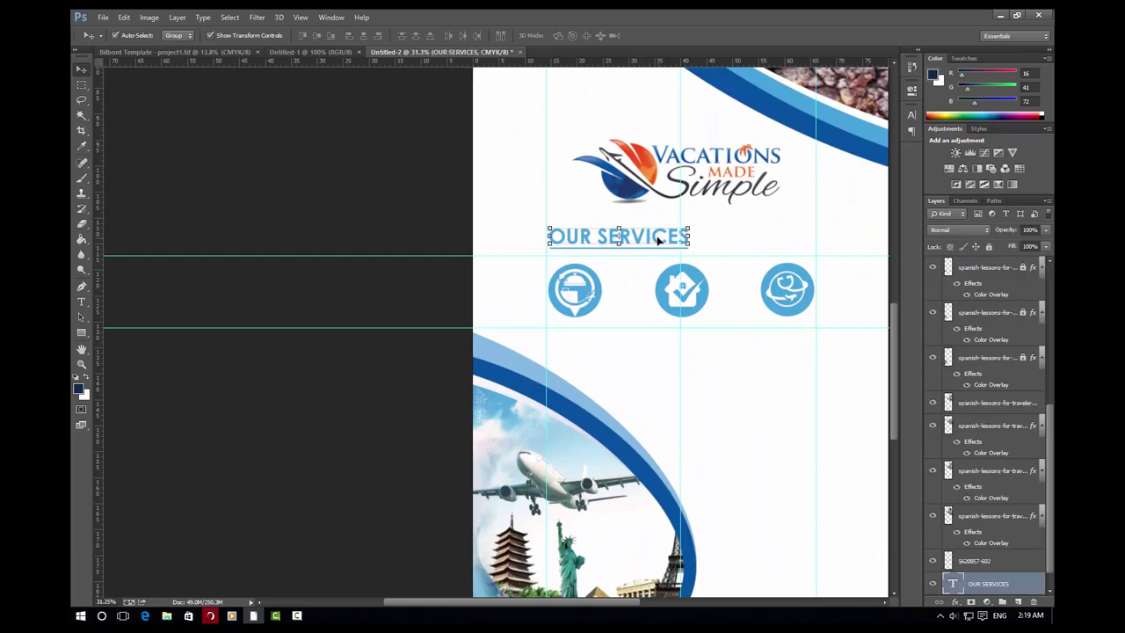
{"action": "left_click_drag", "start_coordinate": [674, 249], "coordinate": [836, 424], "text": "alt"}
{"action": "scroll", "coordinate": [653, 495], "scroll_direction": "right", "scroll_amount": 3}
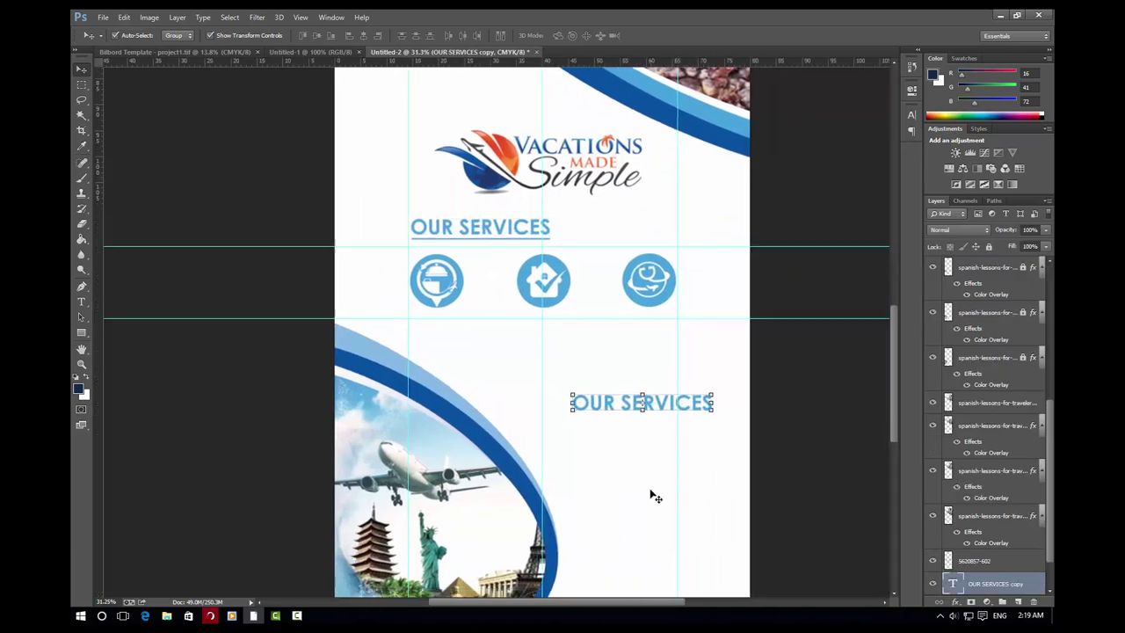
{"action": "scroll", "coordinate": [653, 495], "scroll_direction": "down", "scroll_amount": 2}
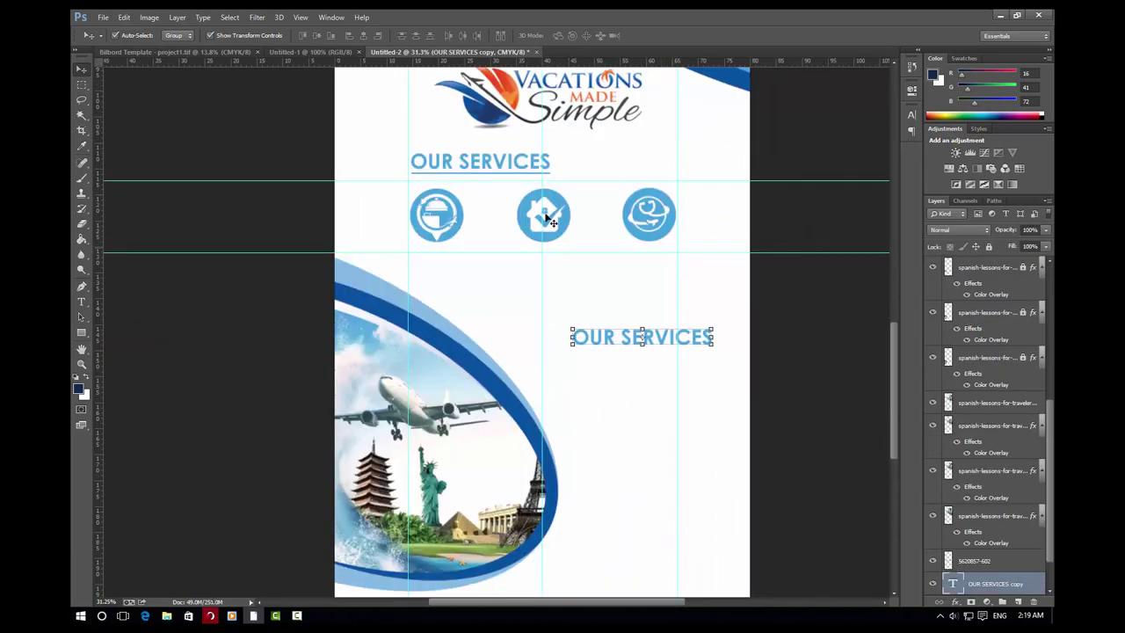
{"action": "left_click_drag", "start_coordinate": [618, 337], "coordinate": [422, 262]}
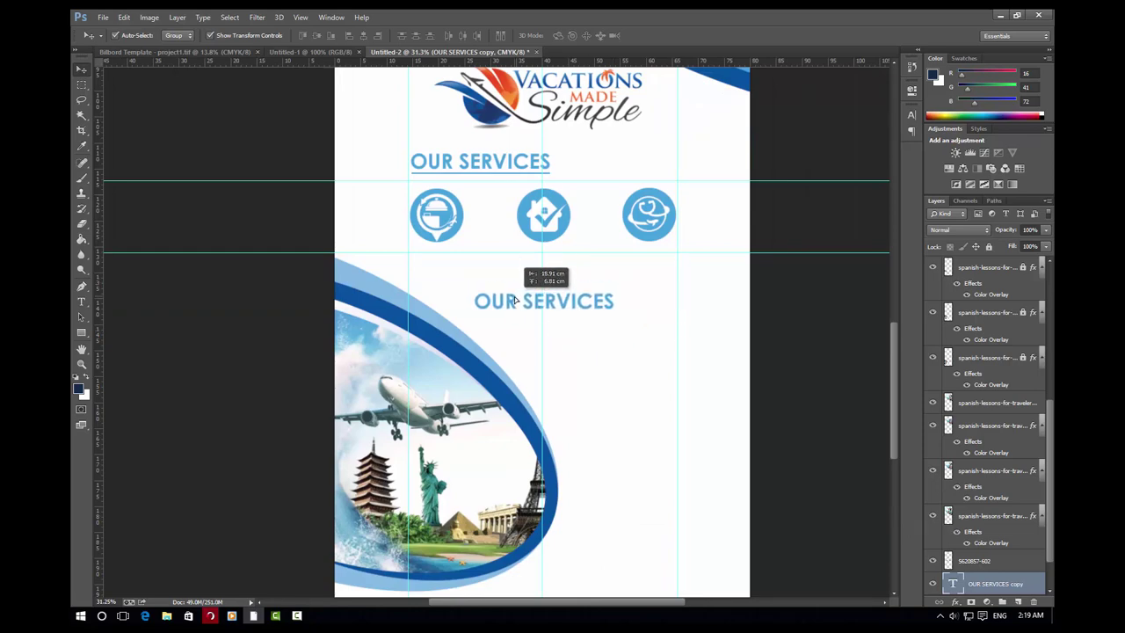
Shrink the copied heading to about 57% and place it under an icon
{"action": "key", "text": "ctrl+t"}
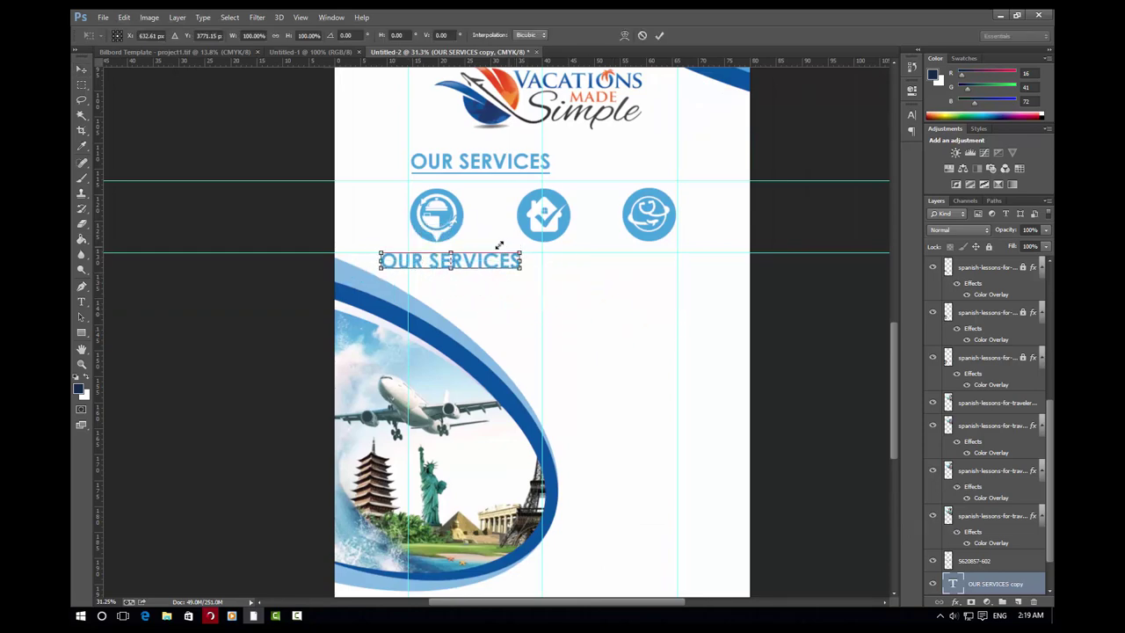
{"action": "left_click_drag", "start_coordinate": [522, 249], "coordinate": [492, 257]}
{"action": "left_click", "coordinate": [658, 36]}
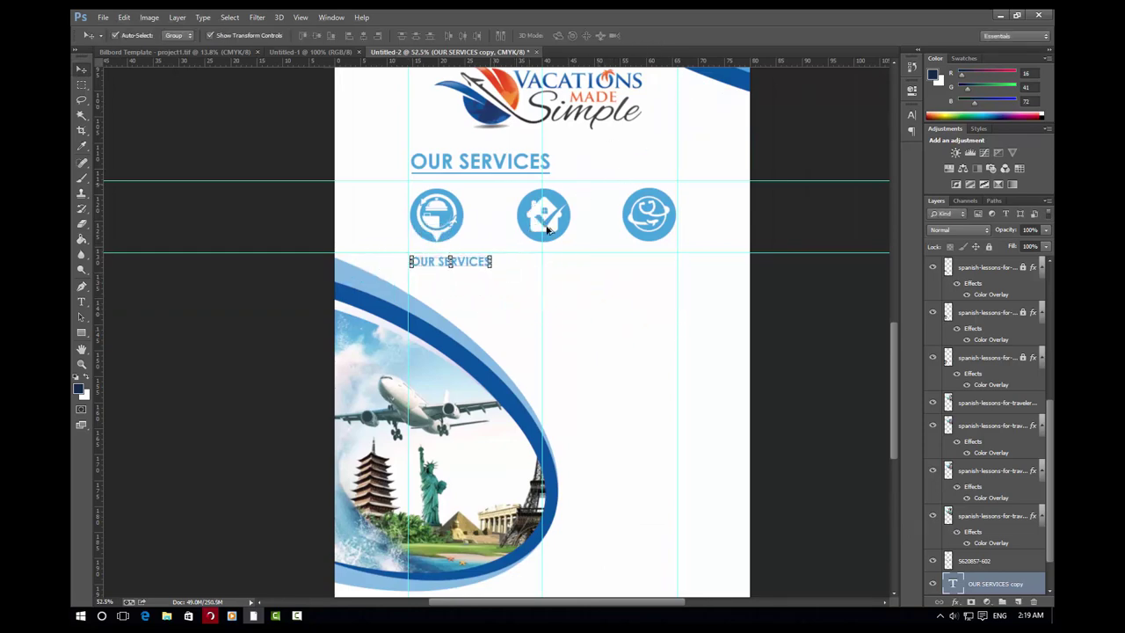
{"action": "scroll", "coordinate": [615, 176], "scroll_direction": "up", "scroll_amount": 3}
{"action": "mouse_move", "coordinate": [360, 327]}
{"action": "left_mouse_down"}
{"action": "mouse_move", "coordinate": [337, 309]}
{"action": "mouse_move", "coordinate": [701, 318]}
{"action": "left_mouse_up"}
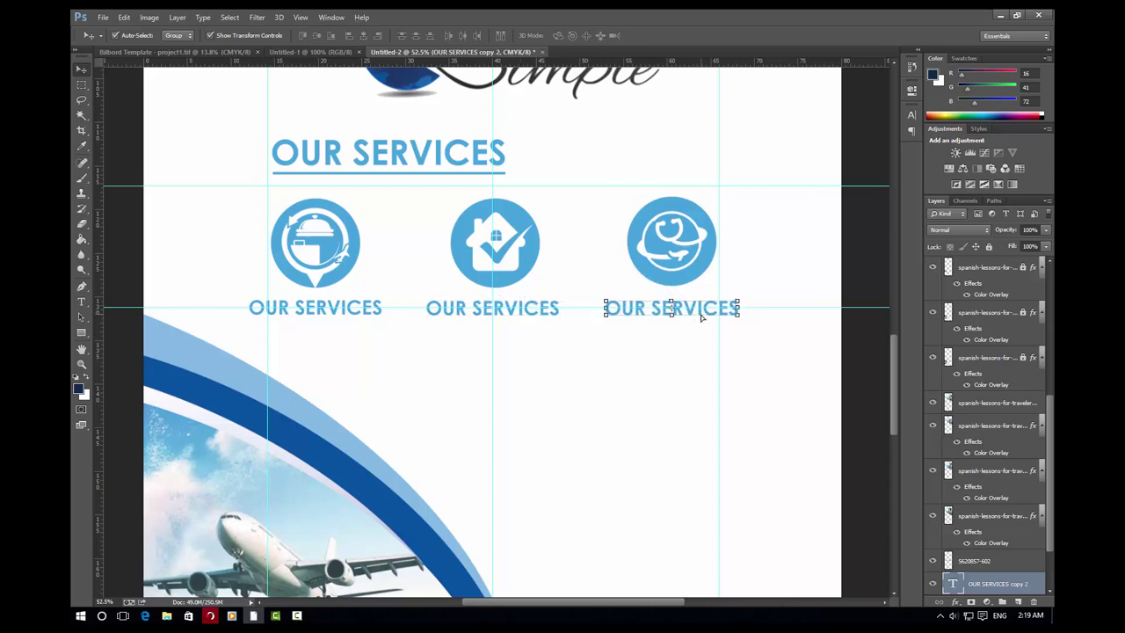
Remove the extra service label copies, keeping one under the right-hand icon
{"action": "scroll", "coordinate": [672, 387], "scroll_direction": "down", "scroll_amount": 3}
{"action": "scroll", "coordinate": [670, 362], "scroll_direction": "down", "scroll_amount": 1}
{"action": "left_click_drag", "start_coordinate": [719, 325], "coordinate": [477, 285]}
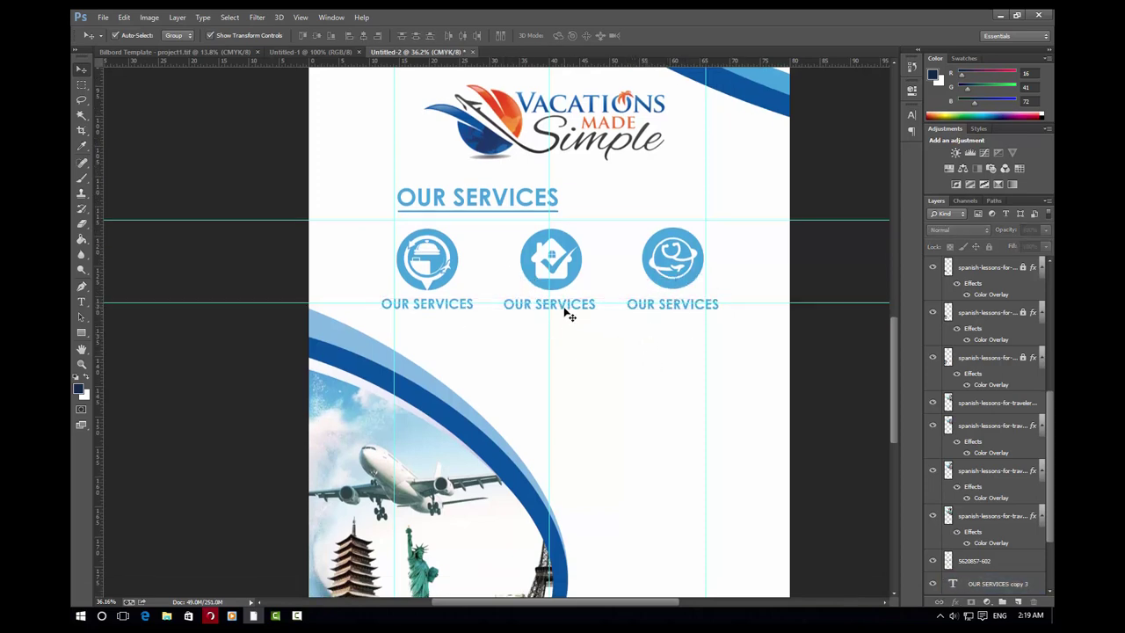
{"action": "key", "text": "ctrl+alt+z"}
{"action": "key", "text": "ctrl+alt+z"}
Set the right-hand icon's OUR SERVICES label to Regular font style
{"action": "left_click", "coordinate": [699, 312]}
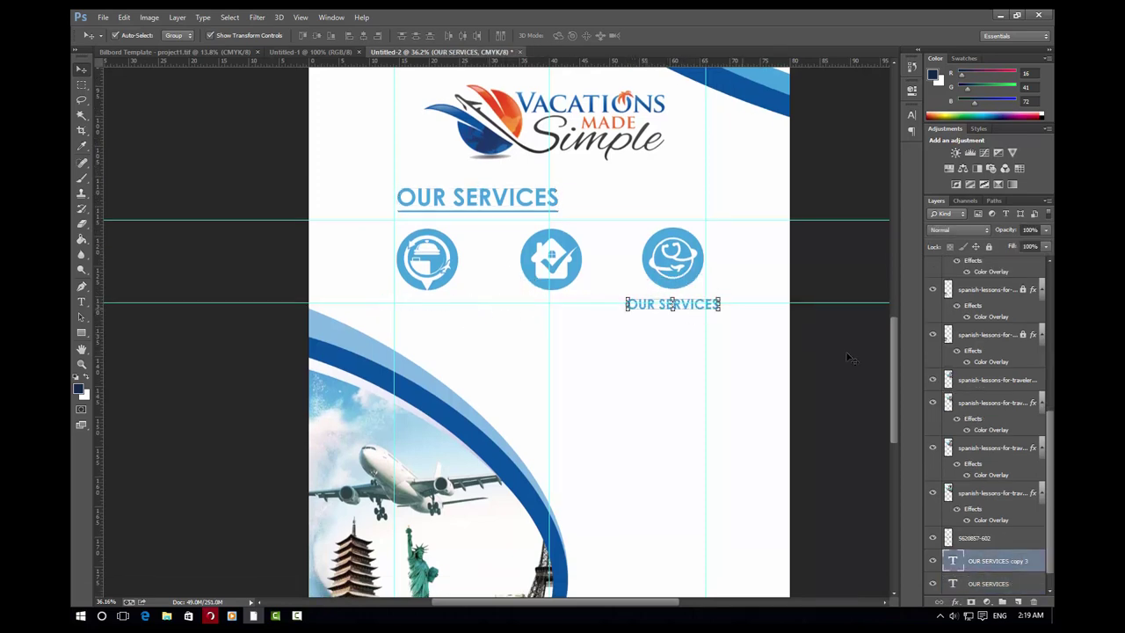
{"action": "double_click", "coordinate": [952, 560]}
{"action": "left_click", "coordinate": [248, 36]}
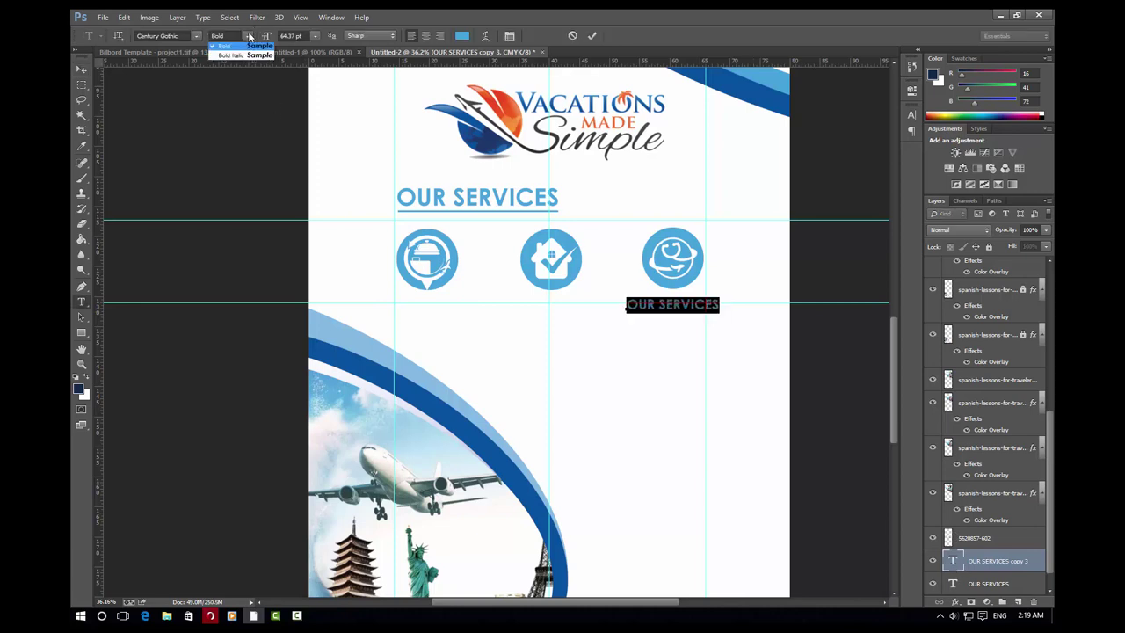
{"action": "left_click", "coordinate": [232, 49]}
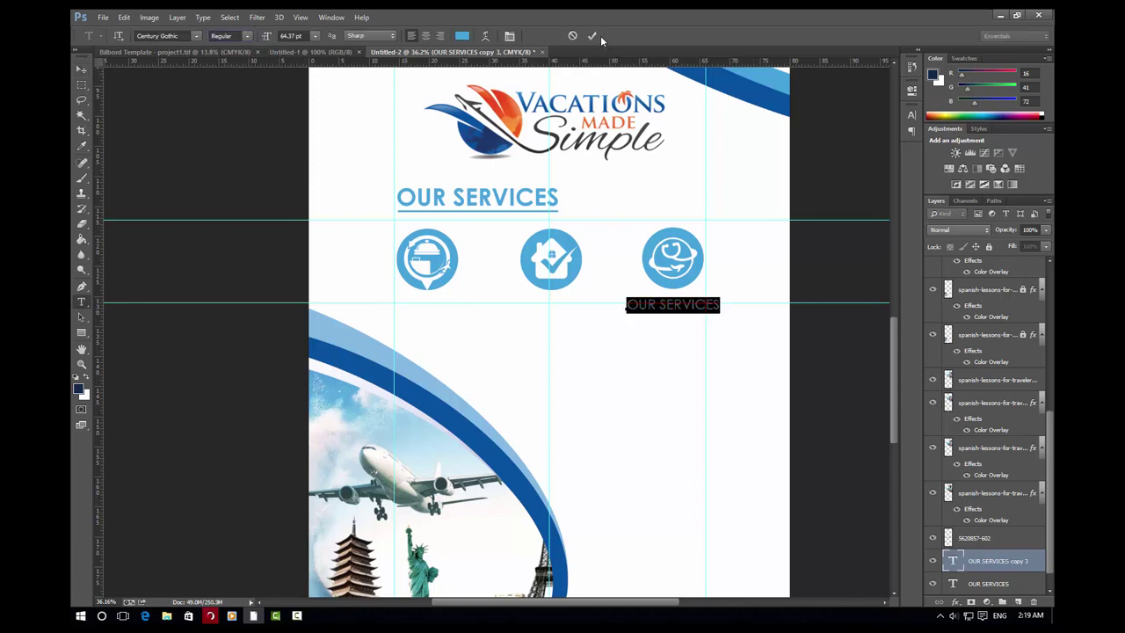
{"action": "key", "text": "ctrl+Return"}
{"action": "key", "text": "v"}
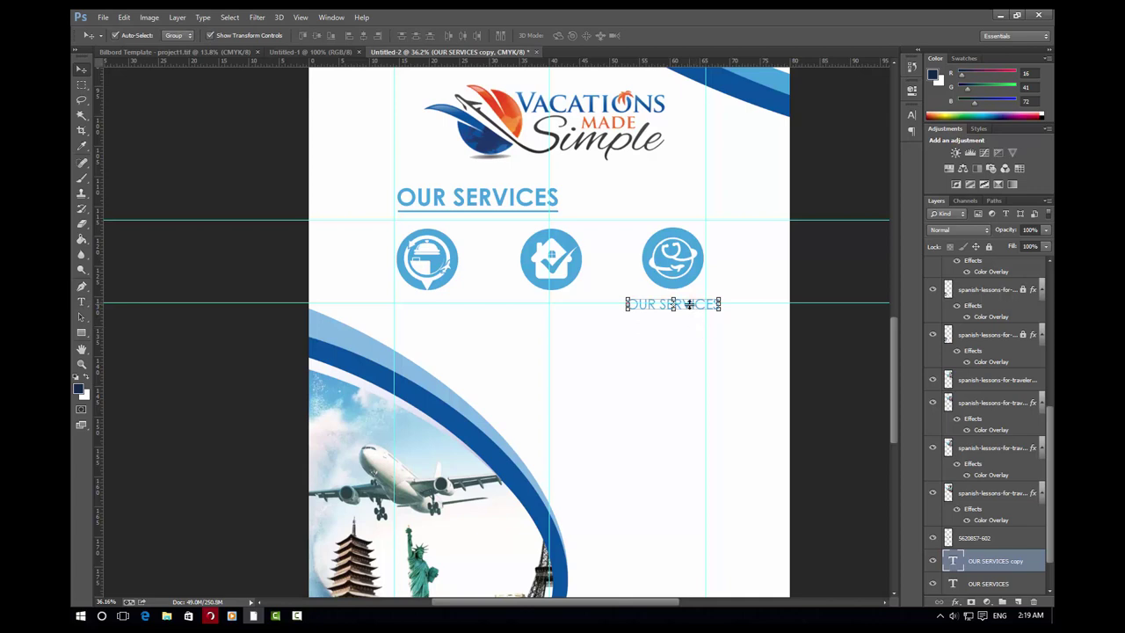
Copy the label under the middle and left icons, nudging each into alignment
{"action": "mouse_move", "coordinate": [689, 307]}
{"action": "left_mouse_down"}
{"action": "mouse_move", "coordinate": [542, 307]}
{"action": "mouse_move", "coordinate": [557, 307]}
{"action": "left_mouse_up"}
{"action": "key", "text": "Up"}
{"action": "key", "text": "Up"}
{"action": "key", "text": "Up"}
{"action": "key", "text": "Up"}
{"action": "key", "text": "Up"}
{"action": "key", "text": "Up"}
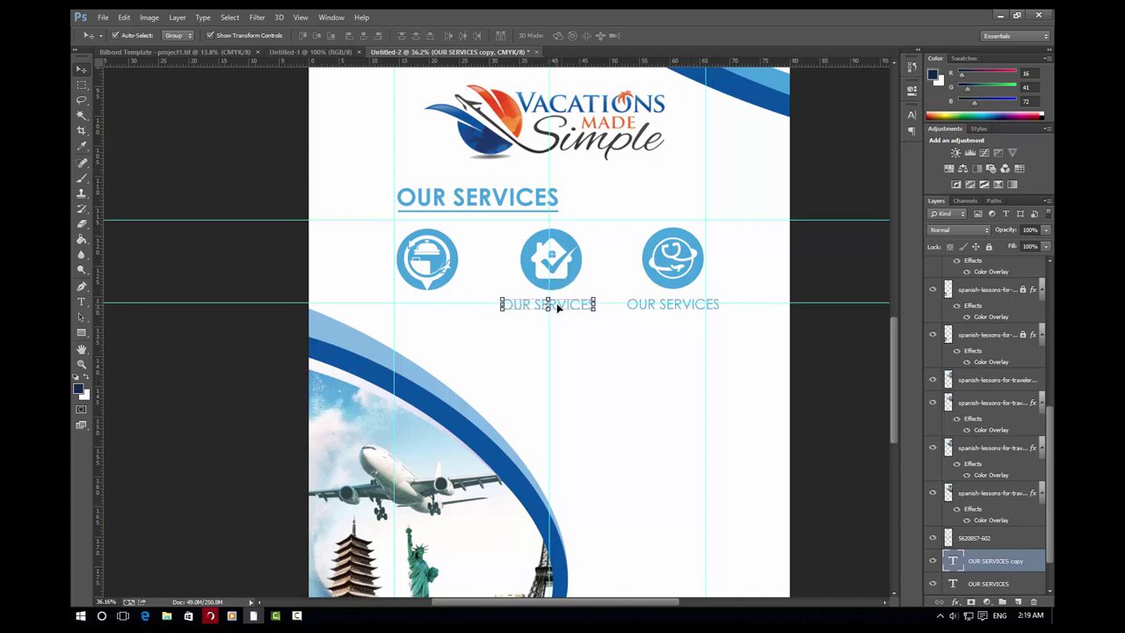
{"action": "key", "text": "Right"}
{"action": "key", "text": "Right"}
{"action": "key", "text": "Right"}
{"action": "left_click_drag", "start_coordinate": [557, 307], "coordinate": [442, 304]}
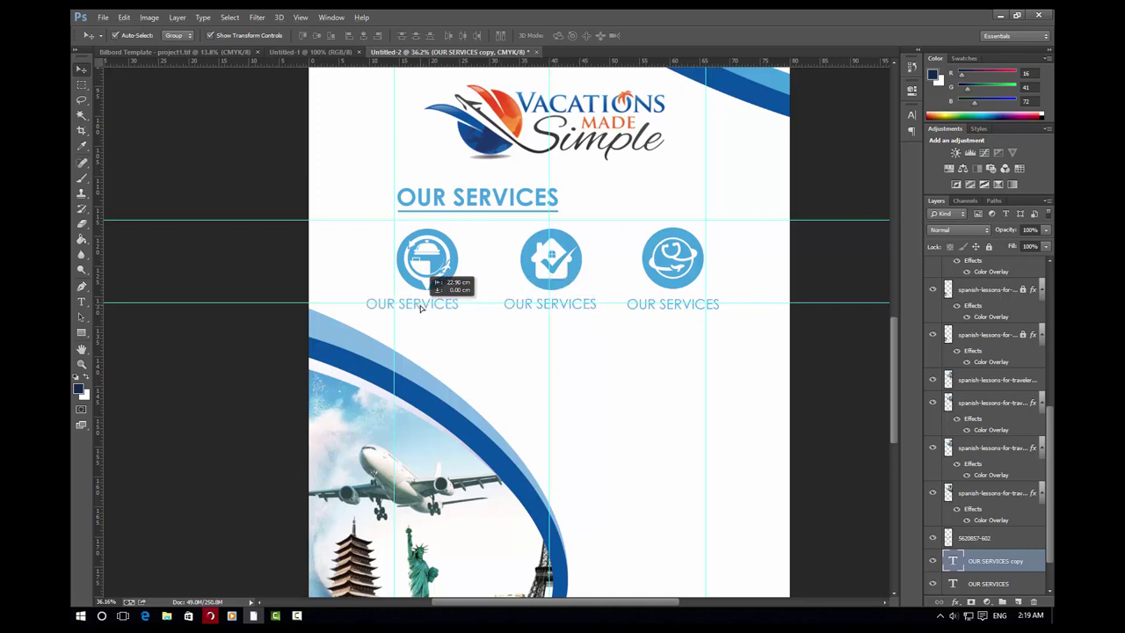
{"action": "key", "text": "Left"}
{"action": "key", "text": "Left"}
{"action": "key", "text": "Left"}
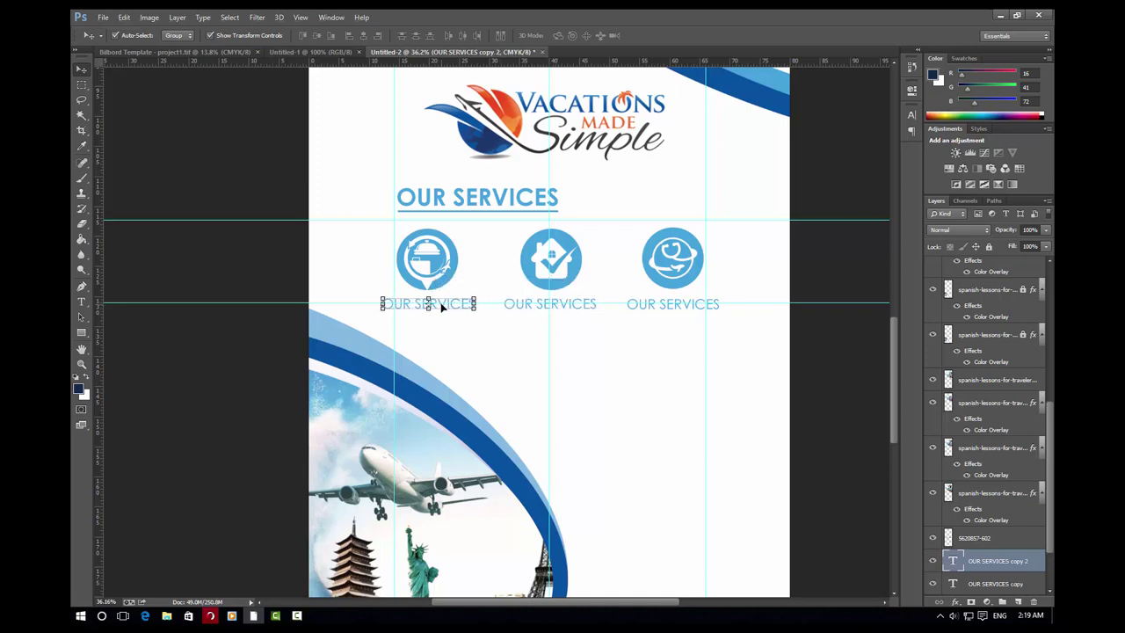
{"action": "key", "text": "Left"}
{"action": "key", "text": "Left"}
{"action": "key", "text": "Left"}
{"action": "key", "text": "Up"}
{"action": "key", "text": "Up"}
{"action": "key", "text": "Up"}
{"action": "left_click", "coordinate": [543, 202]}
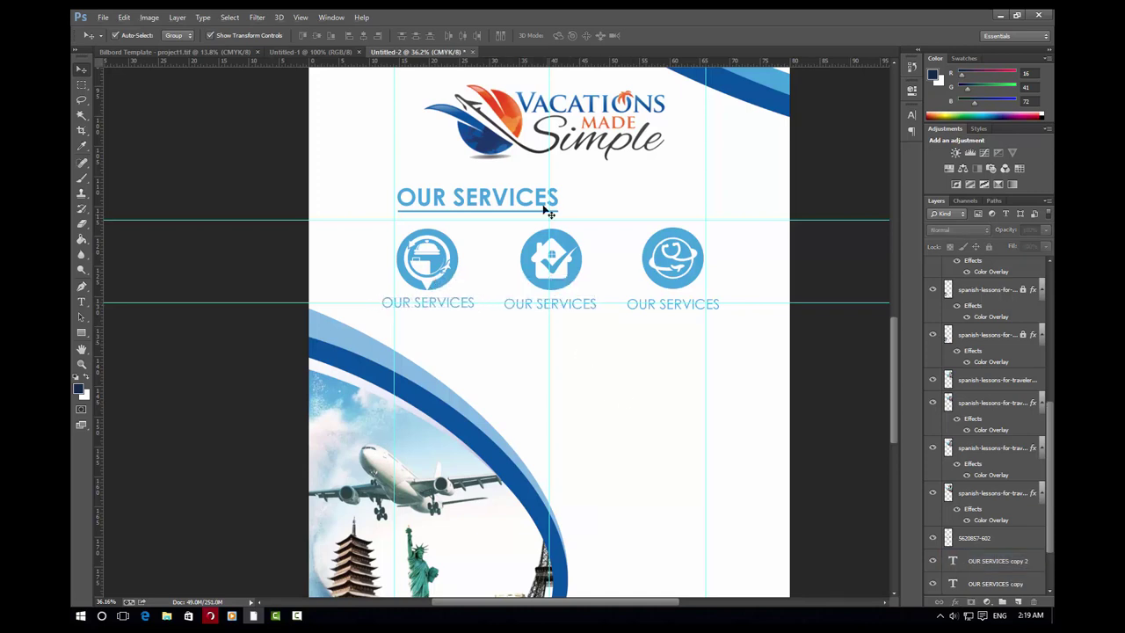
Duplicate the OUR SERVICES heading beside the photo and retype it as ABOUR US
{"action": "left_click_drag", "start_coordinate": [484, 198], "coordinate": [515, 214]}
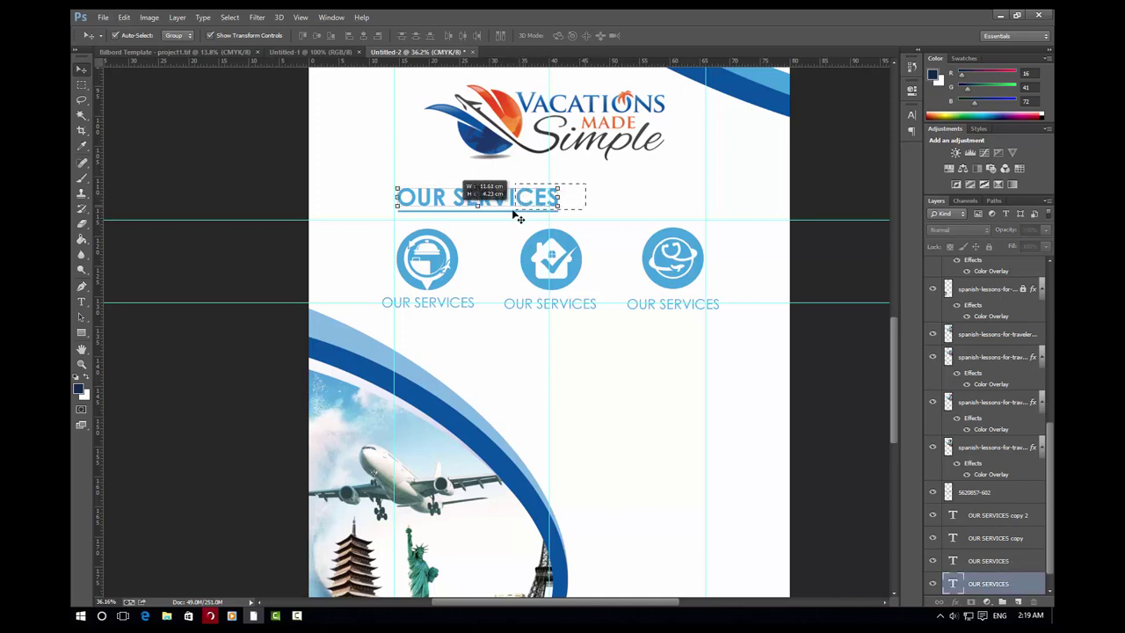
{"action": "left_click_drag", "start_coordinate": [637, 281], "coordinate": [657, 387]}
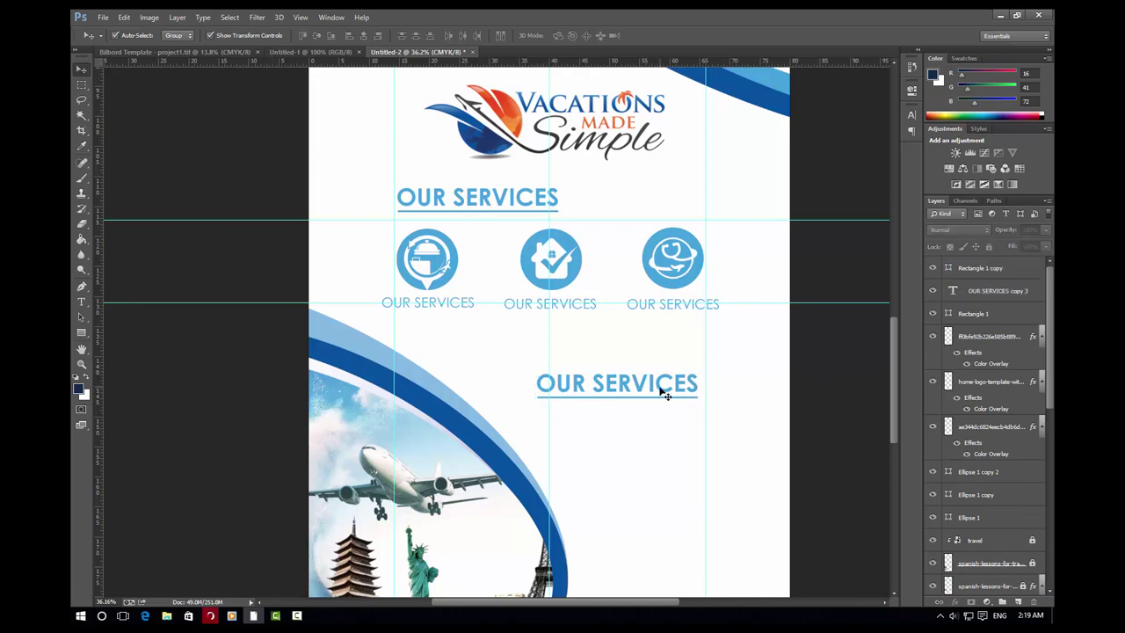
{"action": "double_click", "coordinate": [952, 296]}
{"action": "type", "text": "a"}
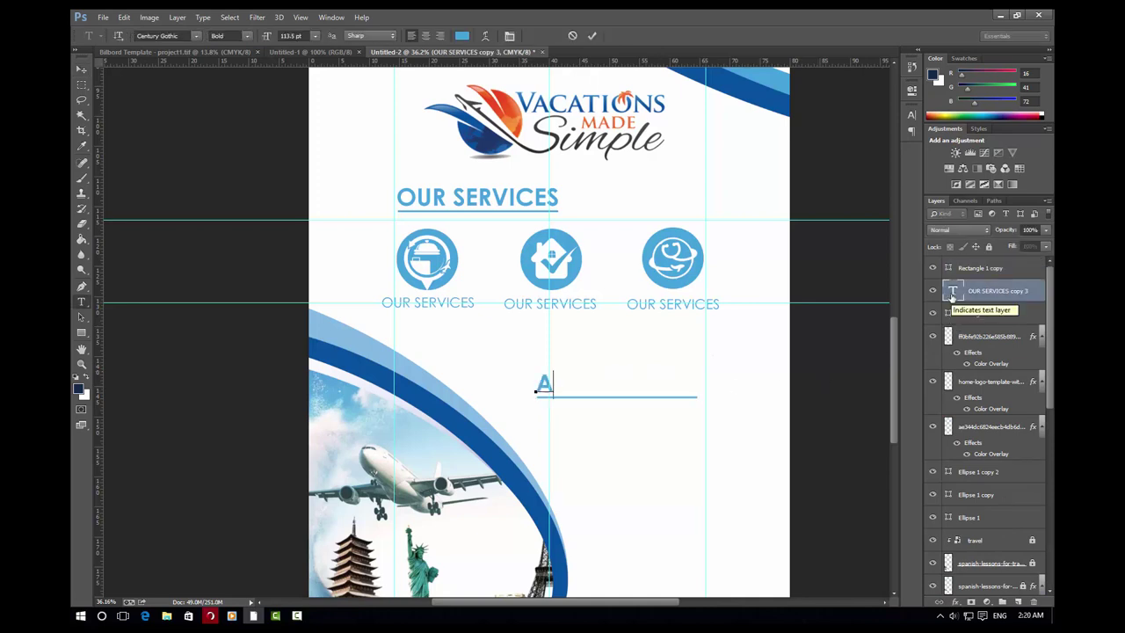
{"action": "type", "text": "bo"}
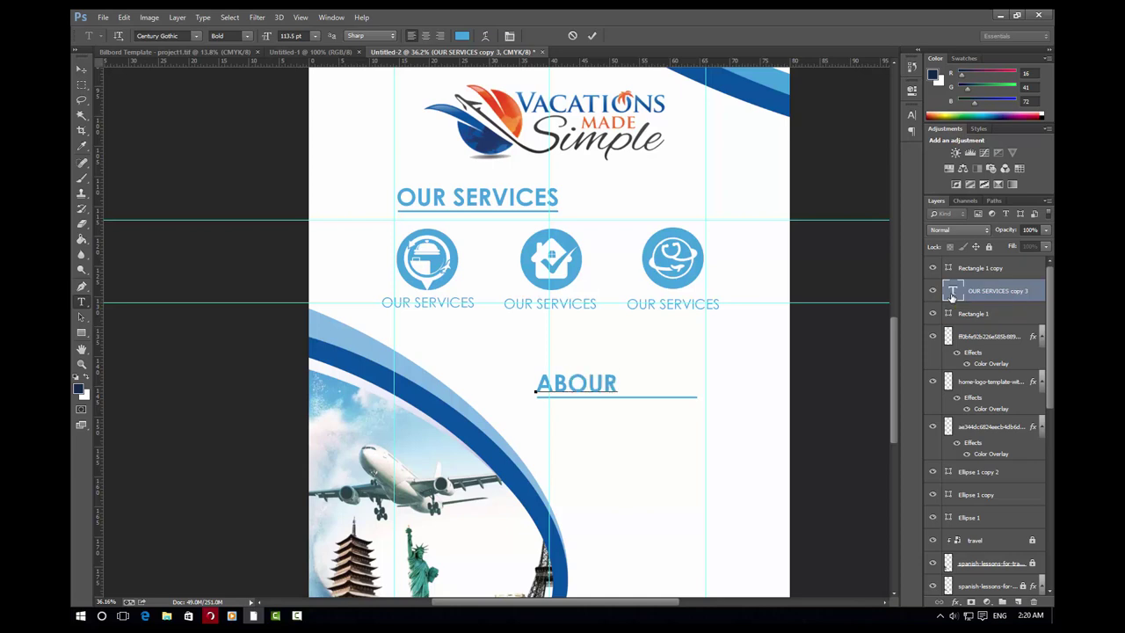
{"action": "type", "text": "US"}
{"action": "left_click", "coordinate": [592, 35]}
{"action": "key", "text": "v"}
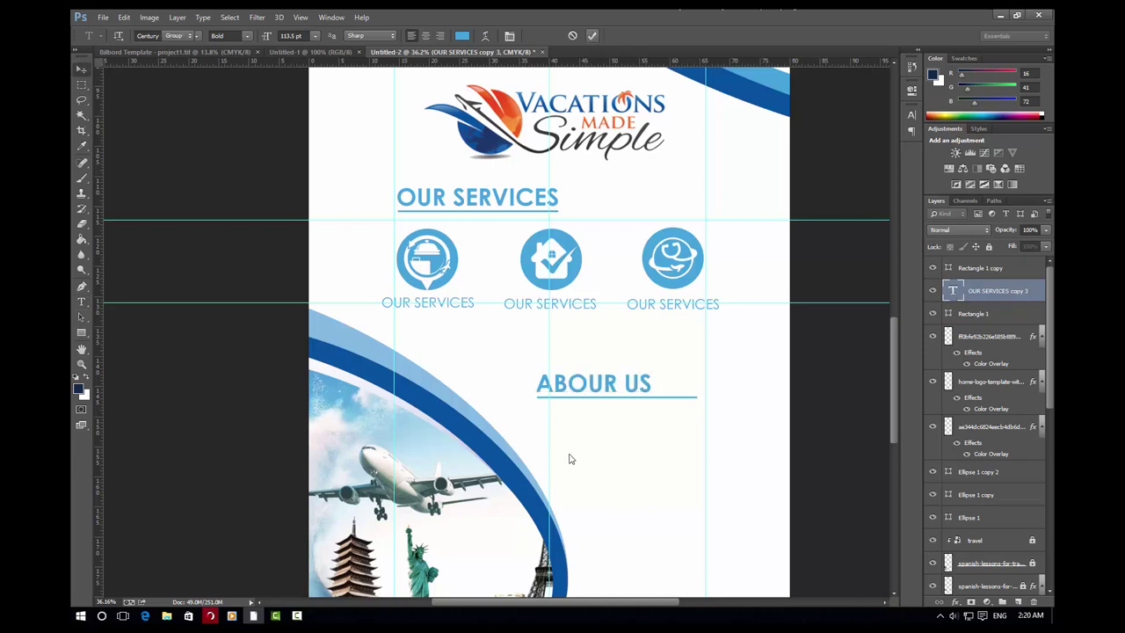
Reposition and resize the ABOUR US heading together with its underline
{"action": "scroll", "coordinate": [567, 457], "scroll_direction": "up", "scroll_amount": 3}
{"action": "left_click", "coordinate": [728, 363]}
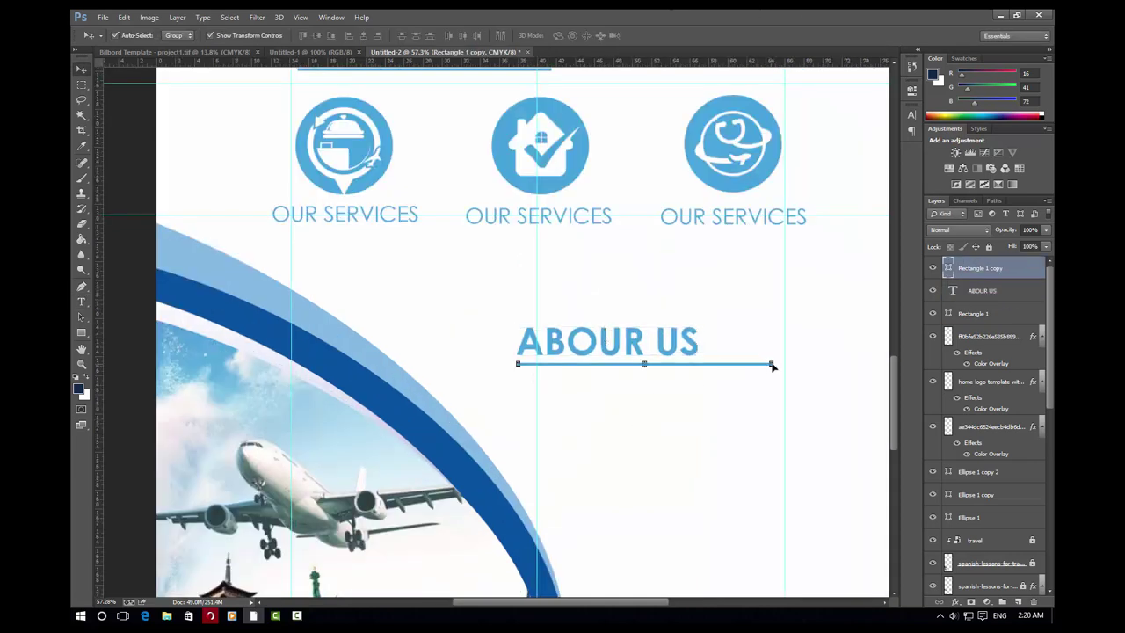
{"action": "mouse_move", "coordinate": [572, 342]}
{"action": "left_mouse_down"}
{"action": "mouse_move", "coordinate": [693, 349]}
{"action": "mouse_move", "coordinate": [699, 328]}
{"action": "mouse_move", "coordinate": [790, 321]}
{"action": "left_mouse_up"}
{"action": "scroll", "coordinate": [648, 354], "scroll_direction": "down", "scroll_amount": 2}
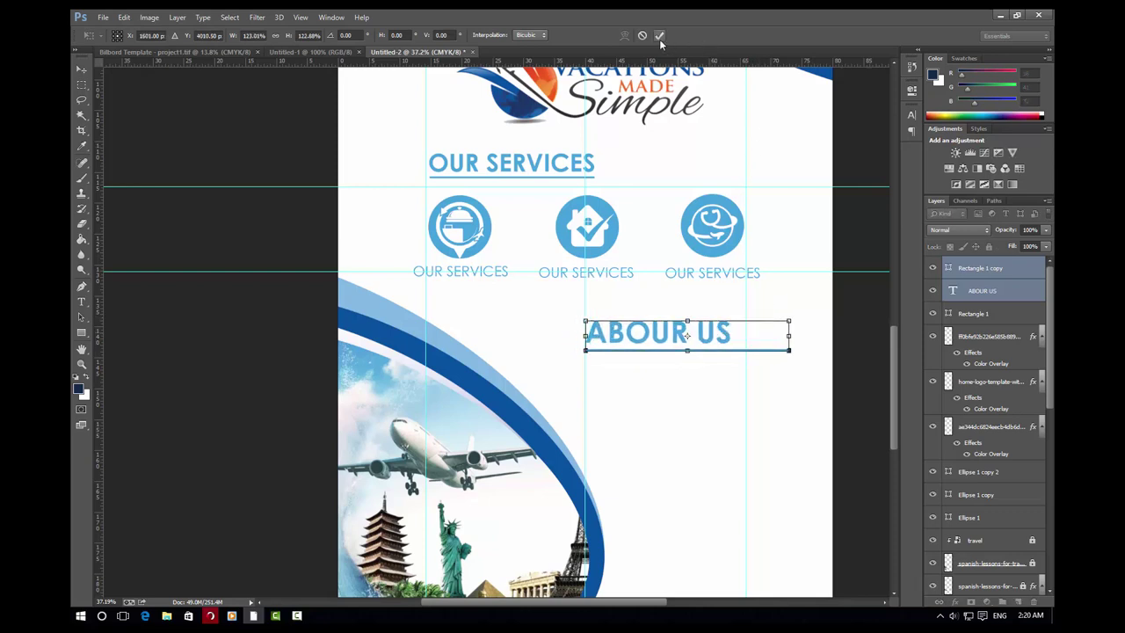
{"action": "left_click", "coordinate": [659, 35]}
{"action": "left_click", "coordinate": [844, 398]}
{"action": "left_click", "coordinate": [768, 350]}
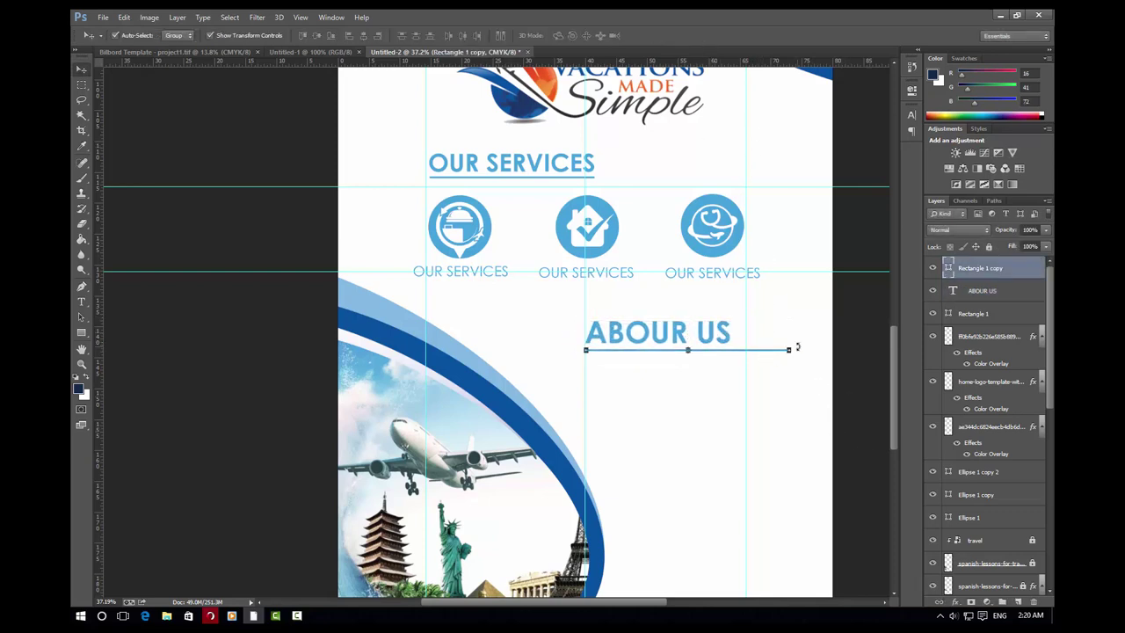
{"action": "left_click", "coordinate": [877, 414]}
{"action": "scroll", "coordinate": [634, 411], "scroll_direction": "down", "scroll_amount": 3}
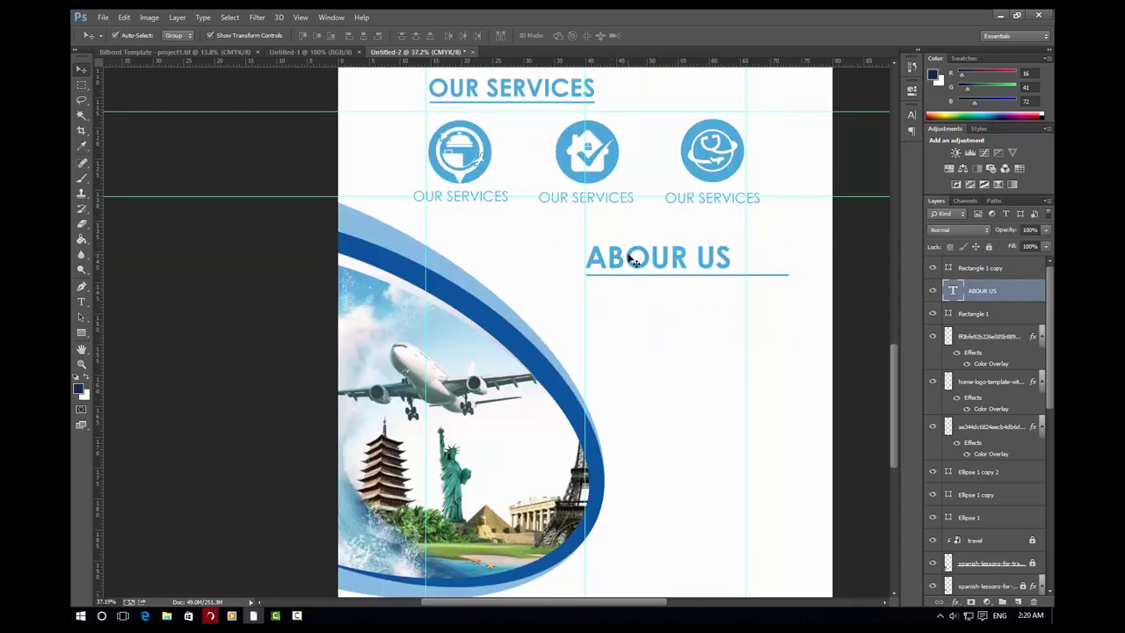
Copy a service label below ABOUR US and double its text to OUR SERVICES OUR SERVICES
{"action": "mouse_move", "coordinate": [615, 203]}
{"action": "left_mouse_down"}
{"action": "mouse_move", "coordinate": [646, 319]}
{"action": "mouse_move", "coordinate": [660, 331]}
{"action": "left_mouse_up"}
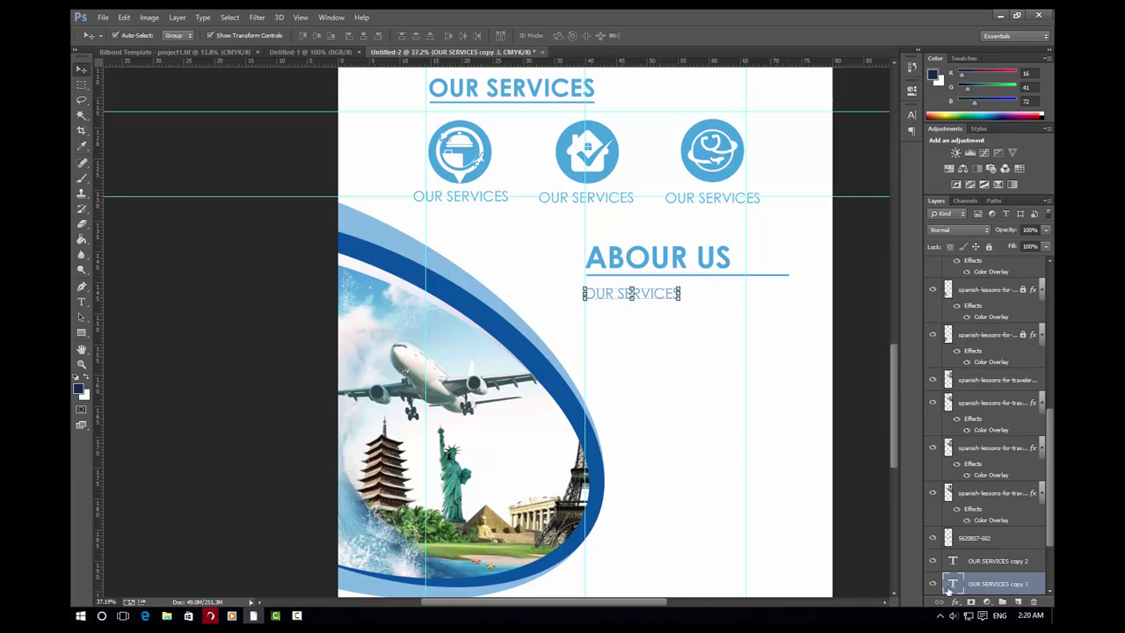
{"action": "key", "text": "t"}
{"action": "double_click", "coordinate": [672, 295]}
{"action": "left_click", "coordinate": [678, 294]}
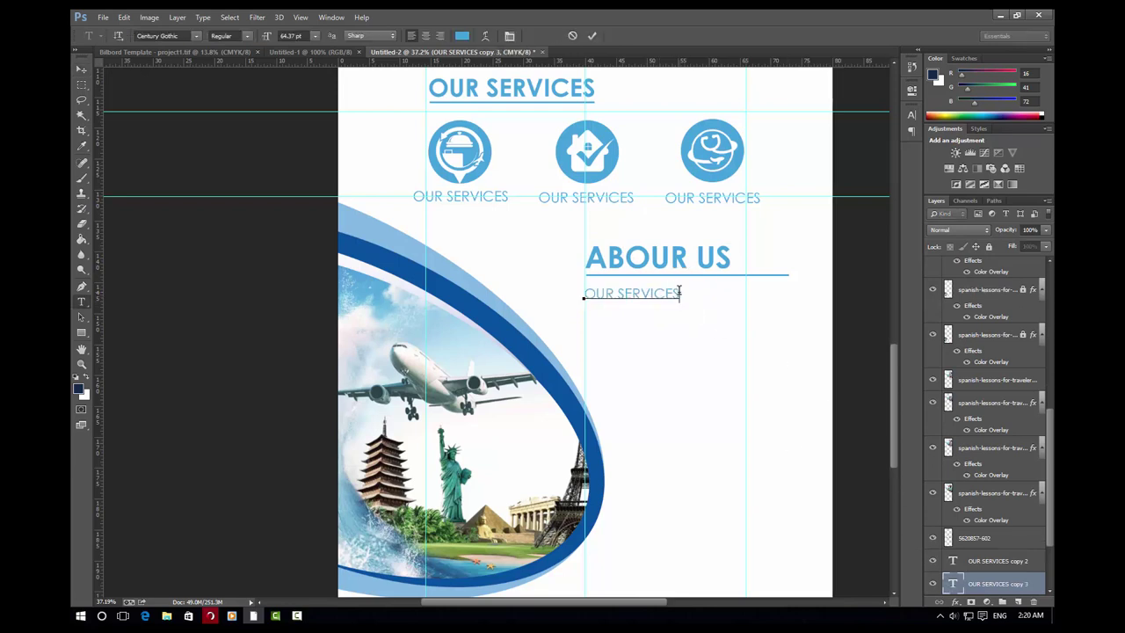
{"action": "key", "text": "ctrl+a"}
{"action": "key", "text": "ctrl+c"}
{"action": "key", "text": "End"}
{"action": "key", "text": "ctrl+v"}
{"action": "key", "text": "Return"}
Extend the body text to four lines of OUR SERVICES OUR SERVICES
{"action": "key", "text": "ctrl+a"}
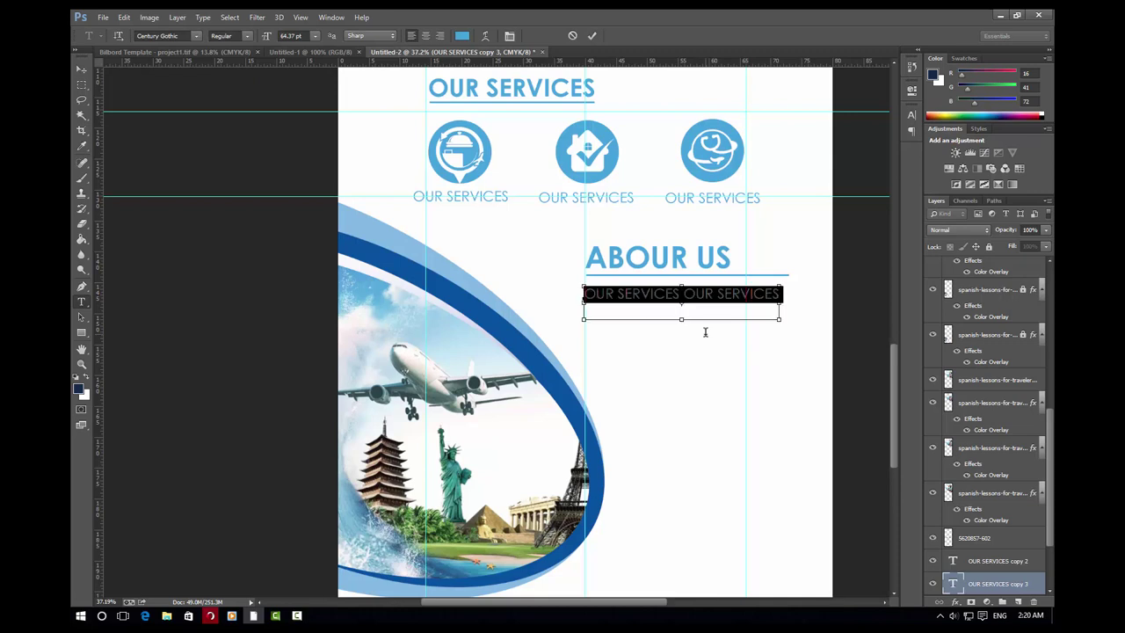
{"action": "left_click", "coordinate": [591, 310]}
{"action": "key", "text": "ctrl+v"}
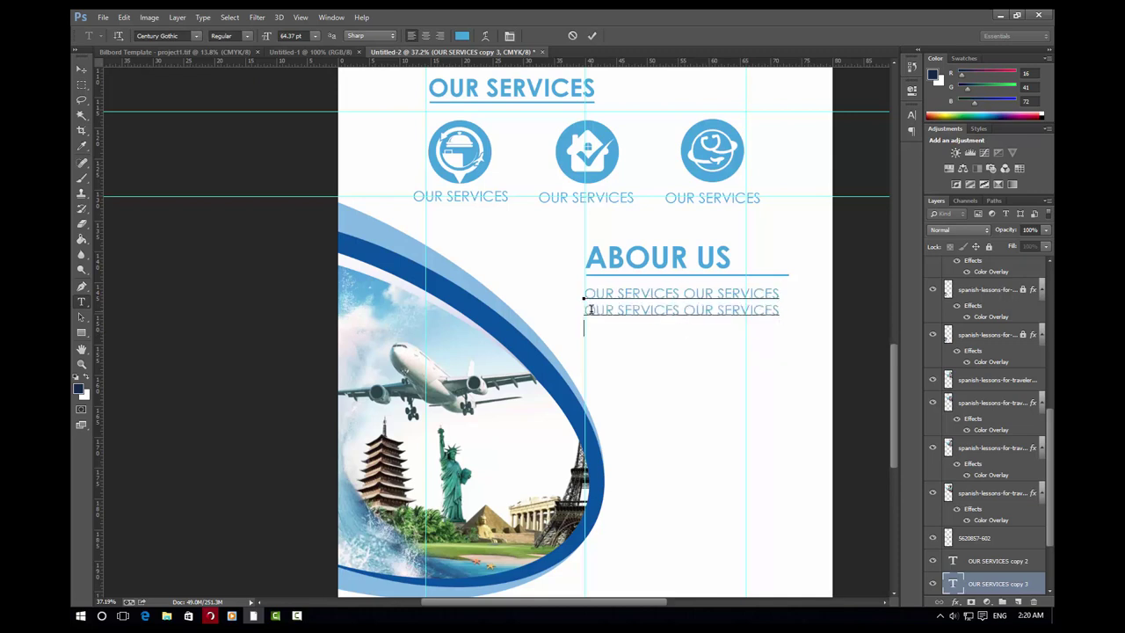
{"action": "key", "text": "Return"}
{"action": "key", "text": "Return"}
{"action": "key", "text": "ctrl+v"}
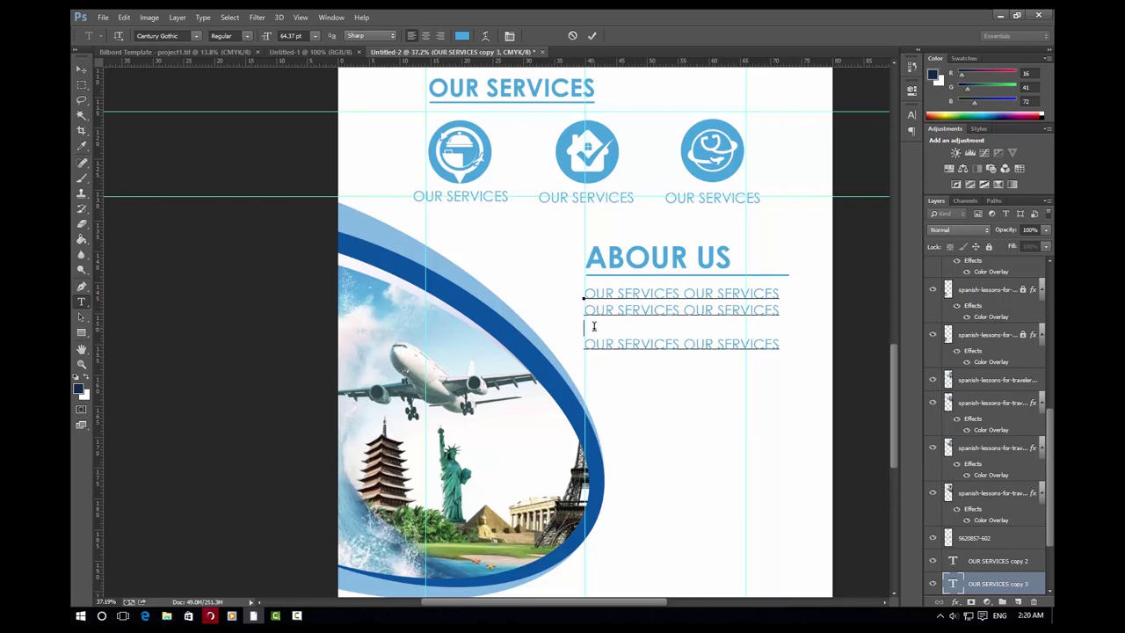
{"action": "key", "text": "Return"}
{"action": "key", "text": "Return"}
{"action": "key", "text": "ctrl+v"}
{"action": "key", "text": "Return"}
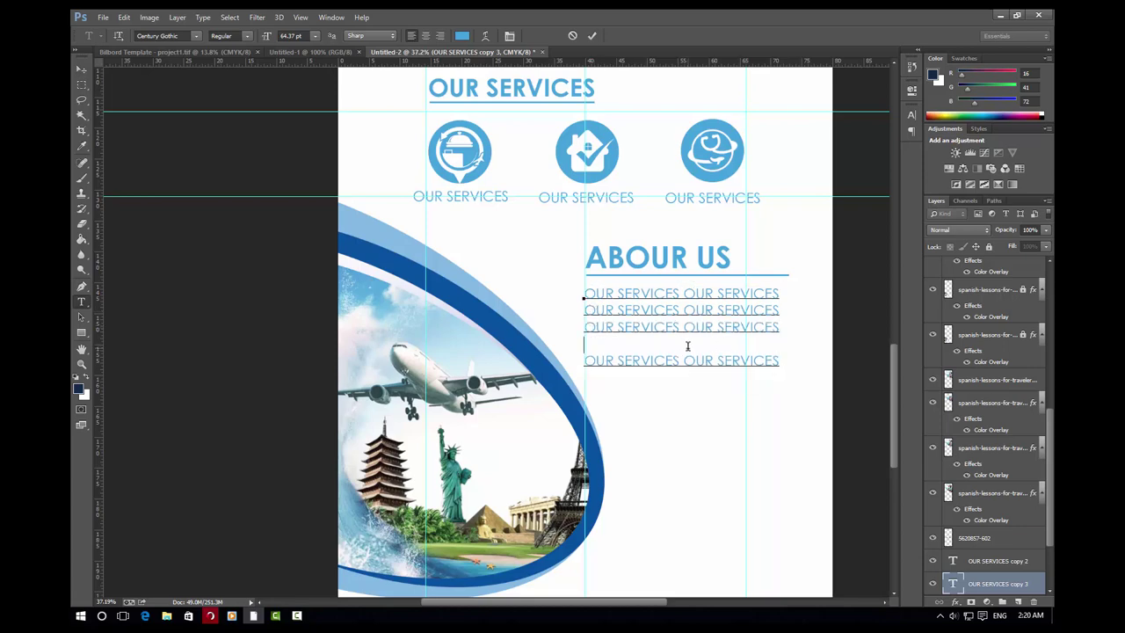
{"action": "key", "text": "BackSpace"}
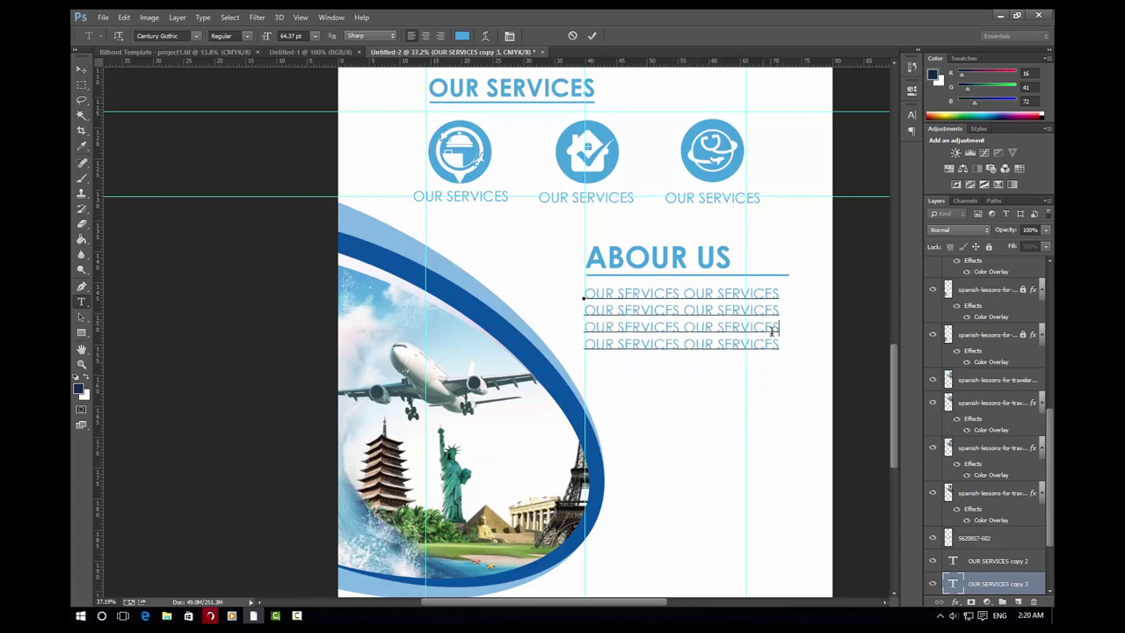
{"action": "left_click", "coordinate": [594, 36]}
{"action": "key", "text": "v"}
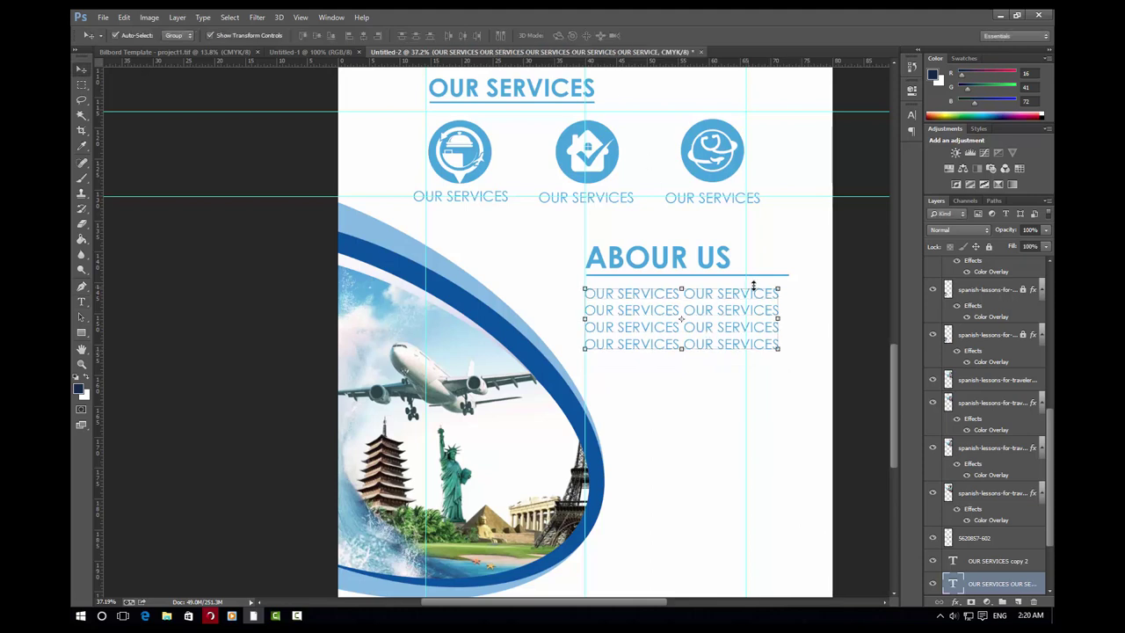
Scale the body text down slightly and align it under the ABOUR US heading
{"action": "left_click_drag", "start_coordinate": [774, 292], "coordinate": [771, 290]}
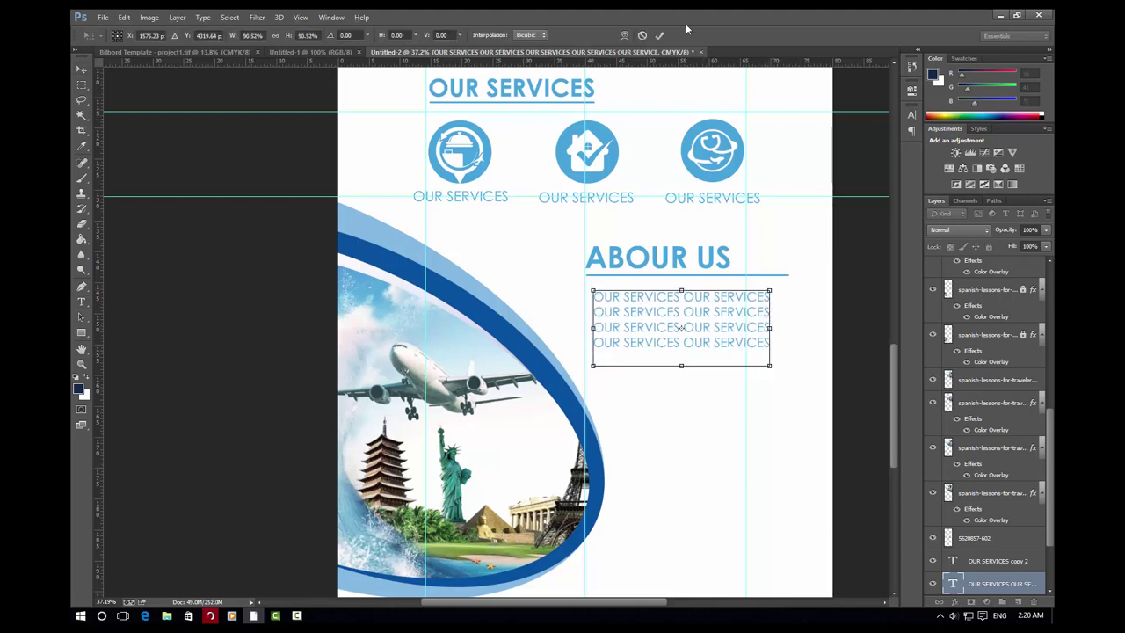
{"action": "left_click", "coordinate": [659, 35]}
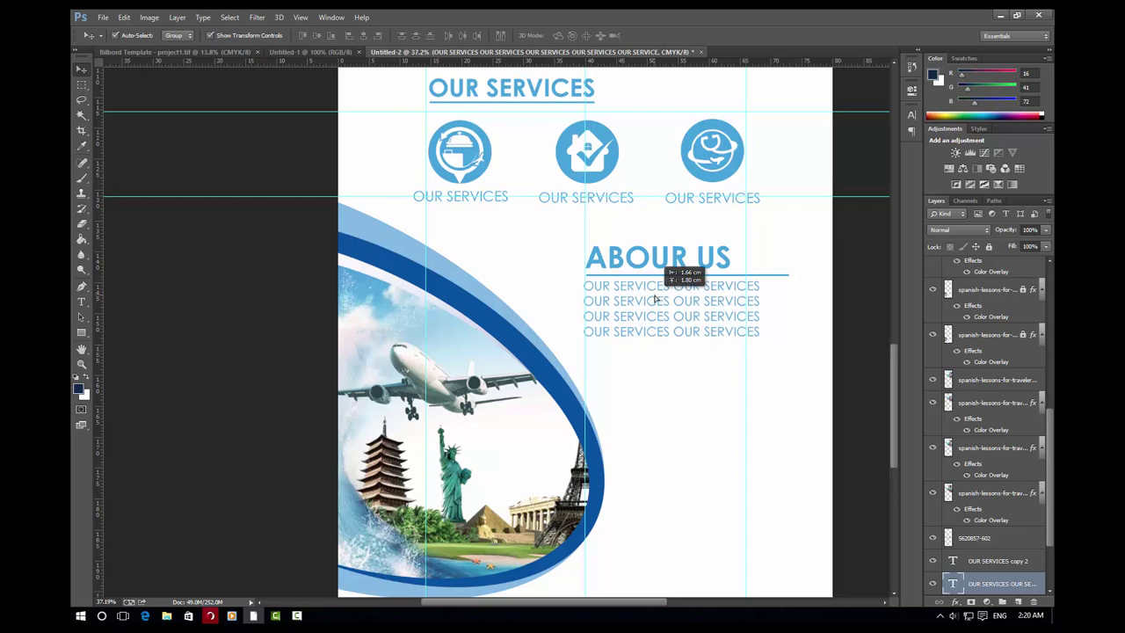
{"action": "left_click_drag", "start_coordinate": [655, 301], "coordinate": [655, 304]}
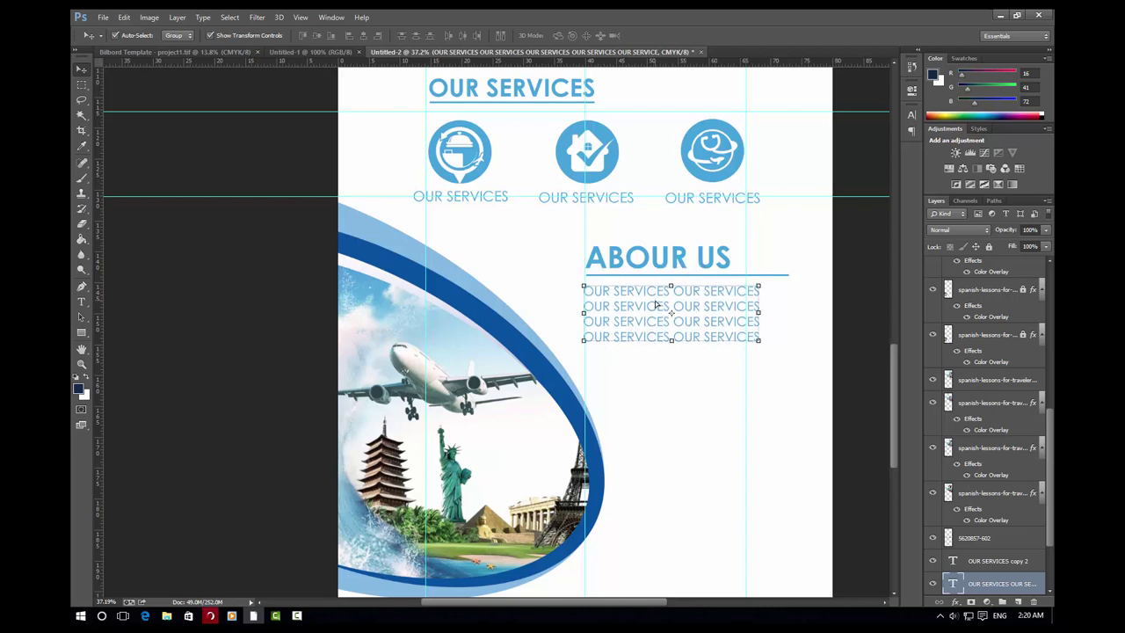
{"action": "scroll", "coordinate": [703, 289], "scroll_direction": "up", "scroll_amount": 3}
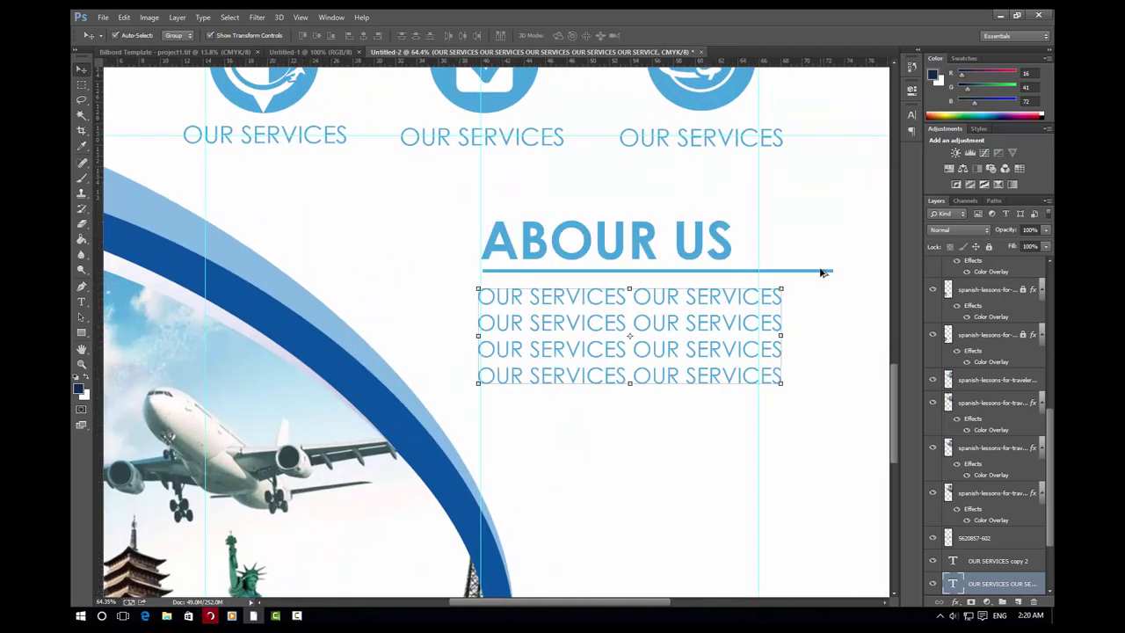
Shorten the ABOUR US underline to match the text width
{"action": "left_click", "coordinate": [832, 276]}
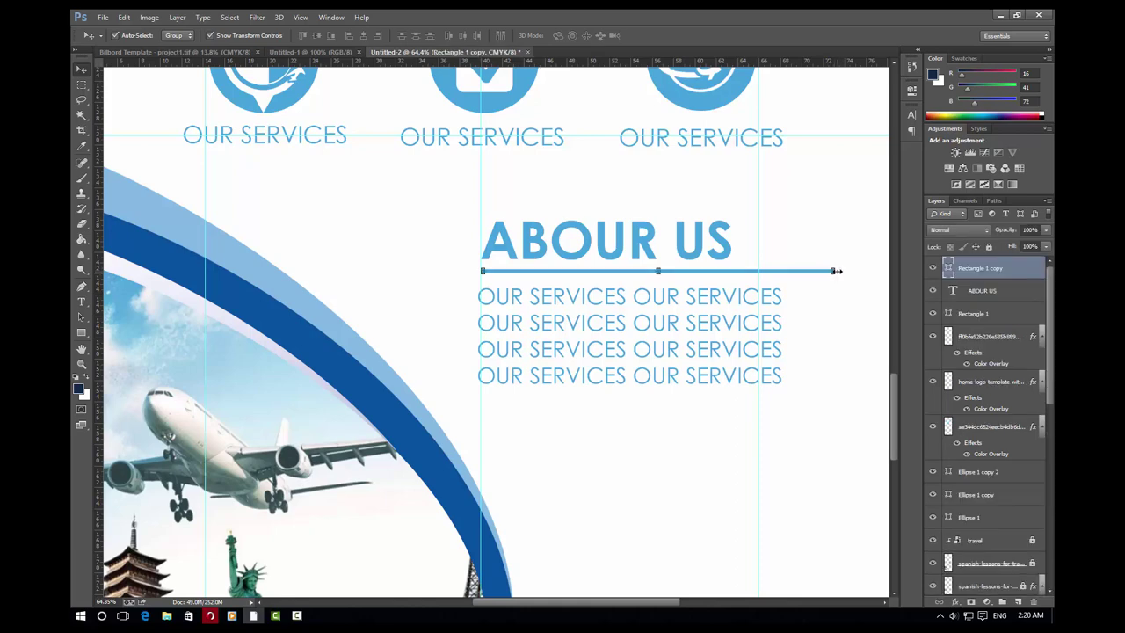
{"action": "left_click", "coordinate": [836, 271]}
{"action": "left_click_drag", "start_coordinate": [783, 272], "coordinate": [786, 271]}
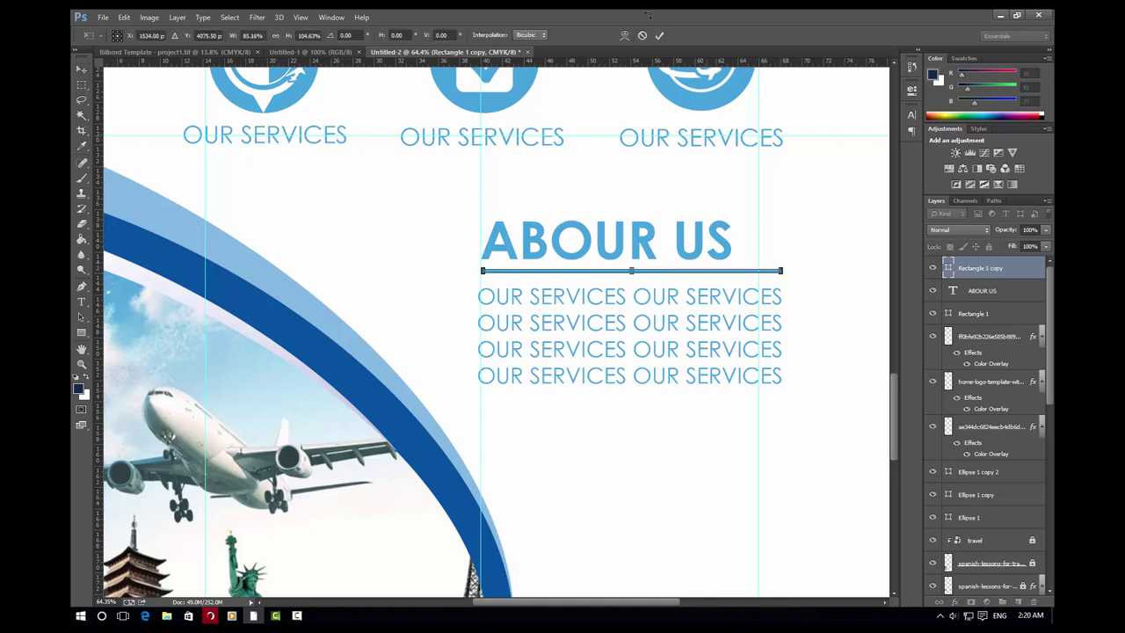
{"action": "left_click", "coordinate": [661, 37]}
{"action": "scroll", "coordinate": [747, 470], "scroll_direction": "down", "scroll_amount": 2}
{"action": "scroll", "coordinate": [732, 470], "scroll_direction": "down", "scroll_amount": 2}
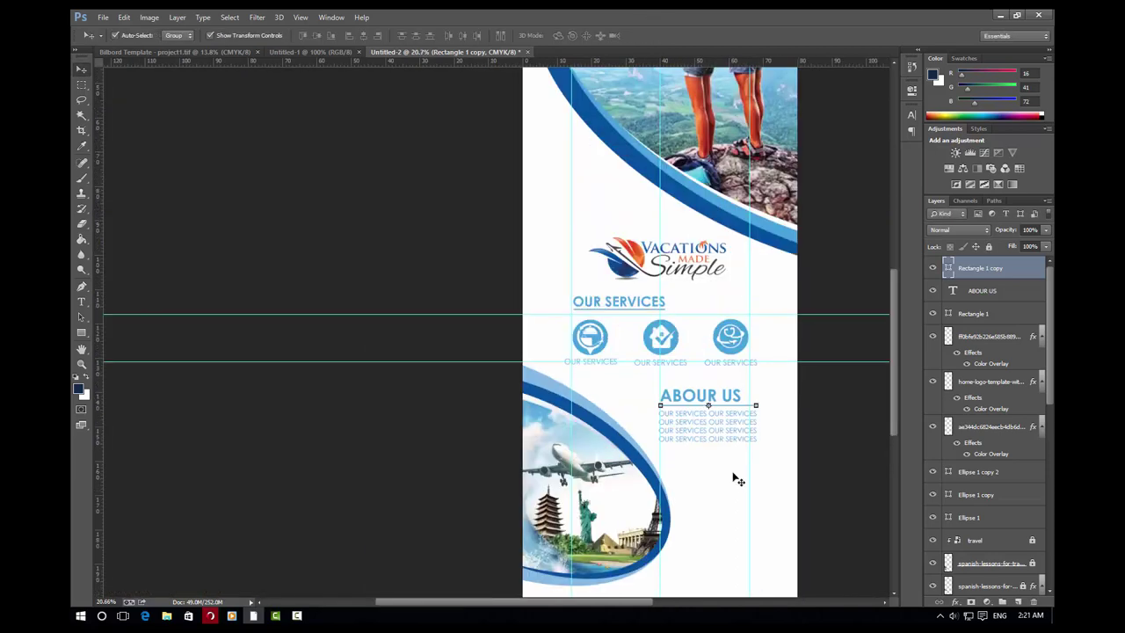
{"action": "scroll", "coordinate": [716, 448], "scroll_direction": "down", "scroll_amount": 1}
{"action": "scroll", "coordinate": [811, 360], "scroll_direction": "up", "scroll_amount": 2}
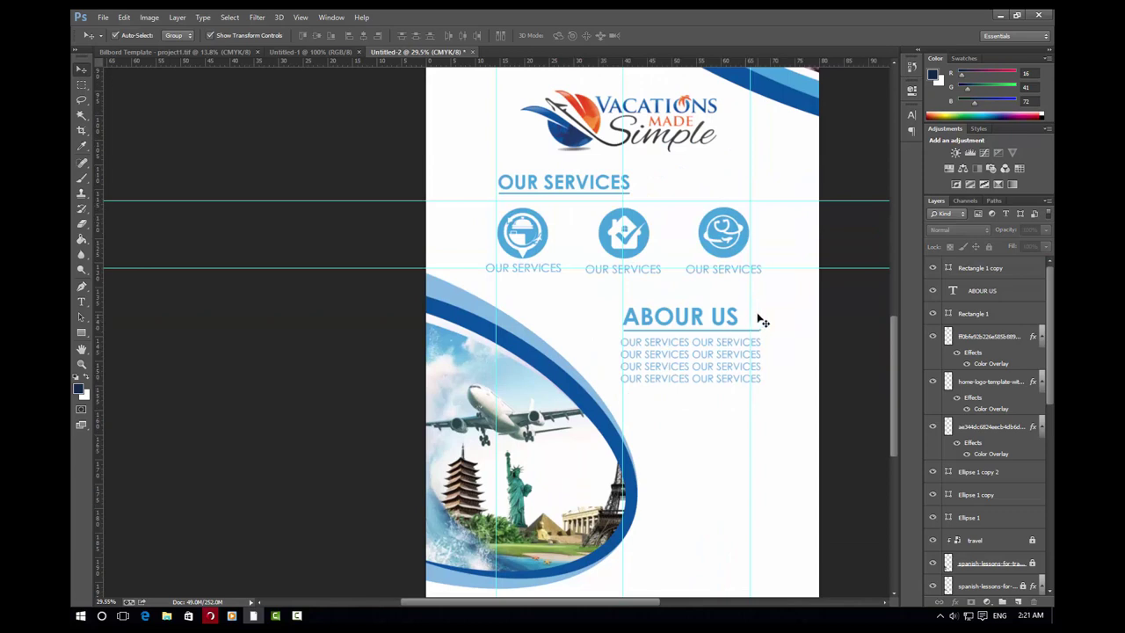
Place a copy of the underlined heading below the body text and shift both right
{"action": "mouse_move", "coordinate": [758, 319]}
{"action": "left_mouse_down"}
{"action": "mouse_move", "coordinate": [710, 334]}
{"action": "mouse_move", "coordinate": [729, 437]}
{"action": "mouse_move", "coordinate": [716, 414]}
{"action": "left_mouse_up"}
{"action": "mouse_move", "coordinate": [622, 293]}
{"action": "left_mouse_down"}
{"action": "mouse_move", "coordinate": [637, 296]}
{"action": "mouse_move", "coordinate": [623, 296]}
{"action": "left_mouse_up"}
{"action": "left_click", "coordinate": [627, 439]}
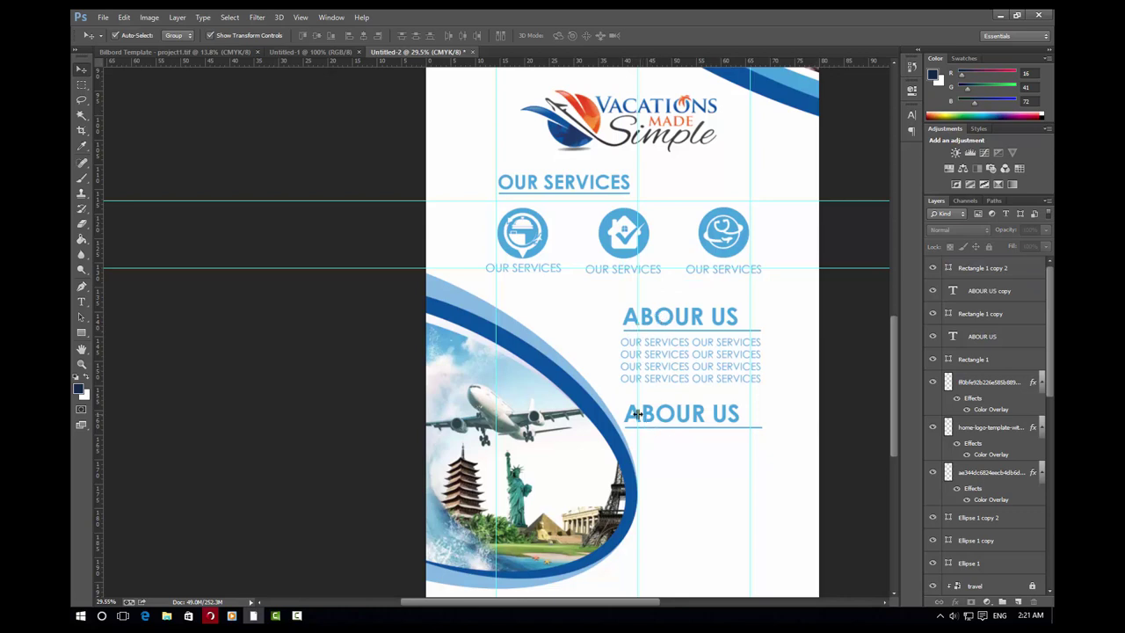
{"action": "left_click_drag", "start_coordinate": [764, 311], "coordinate": [641, 351]}
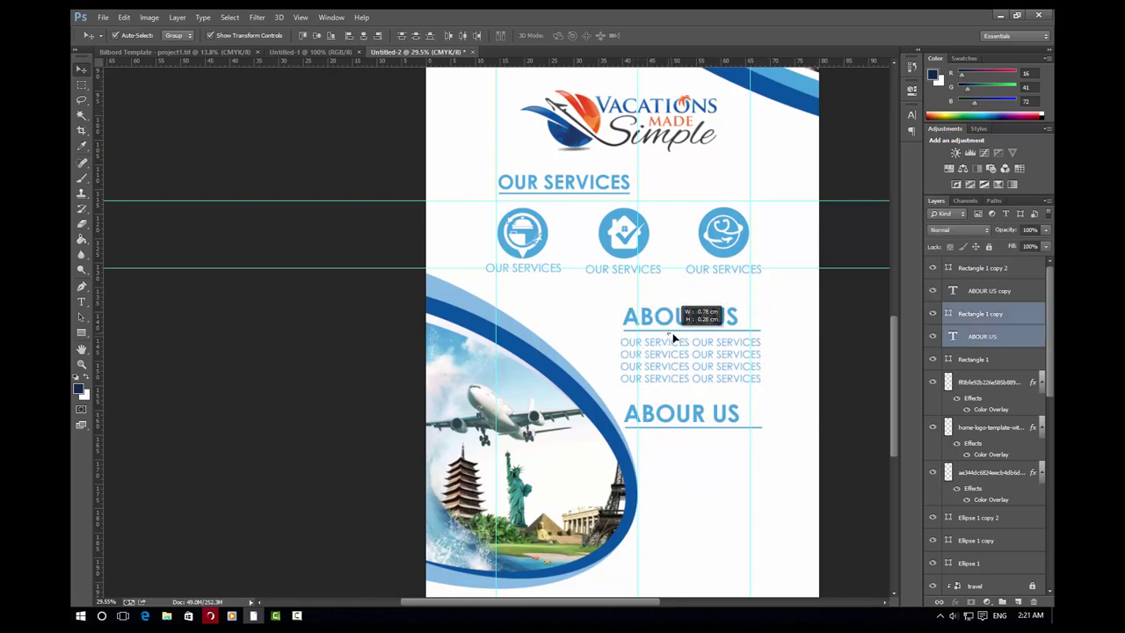
{"action": "mouse_move", "coordinate": [763, 307]}
{"action": "left_mouse_down"}
{"action": "mouse_move", "coordinate": [713, 356]}
{"action": "mouse_move", "coordinate": [664, 331]}
{"action": "mouse_move", "coordinate": [687, 335]}
{"action": "left_mouse_up"}
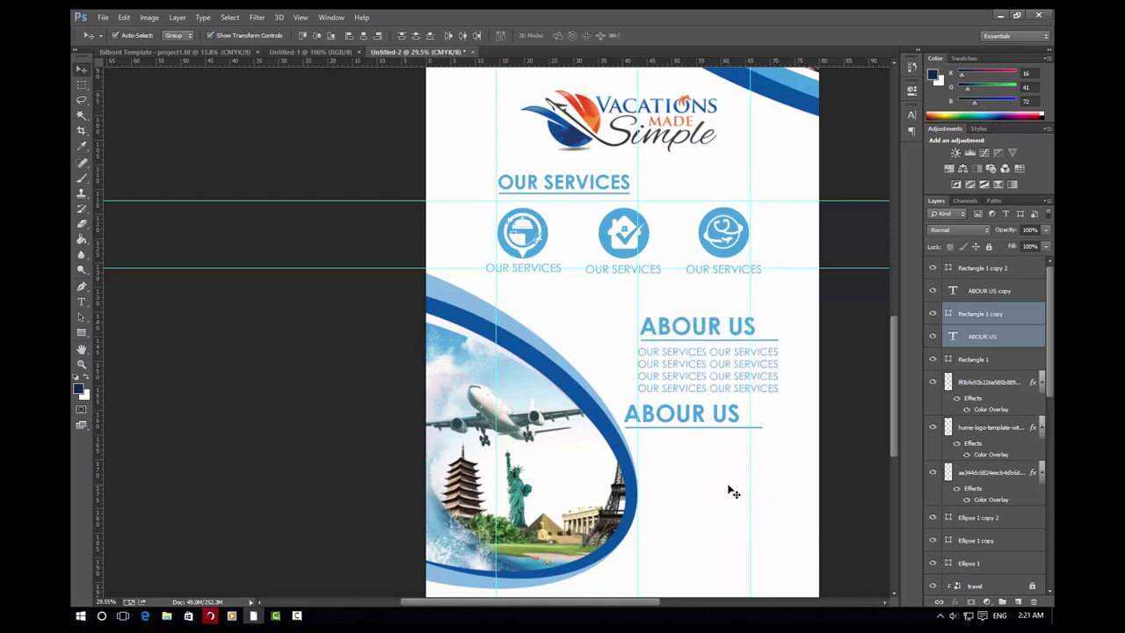
{"action": "left_click_drag", "start_coordinate": [702, 421], "coordinate": [721, 449]}
Retype the duplicate heading's text as CONTACT US and commit it
{"action": "left_click", "coordinate": [950, 292]}
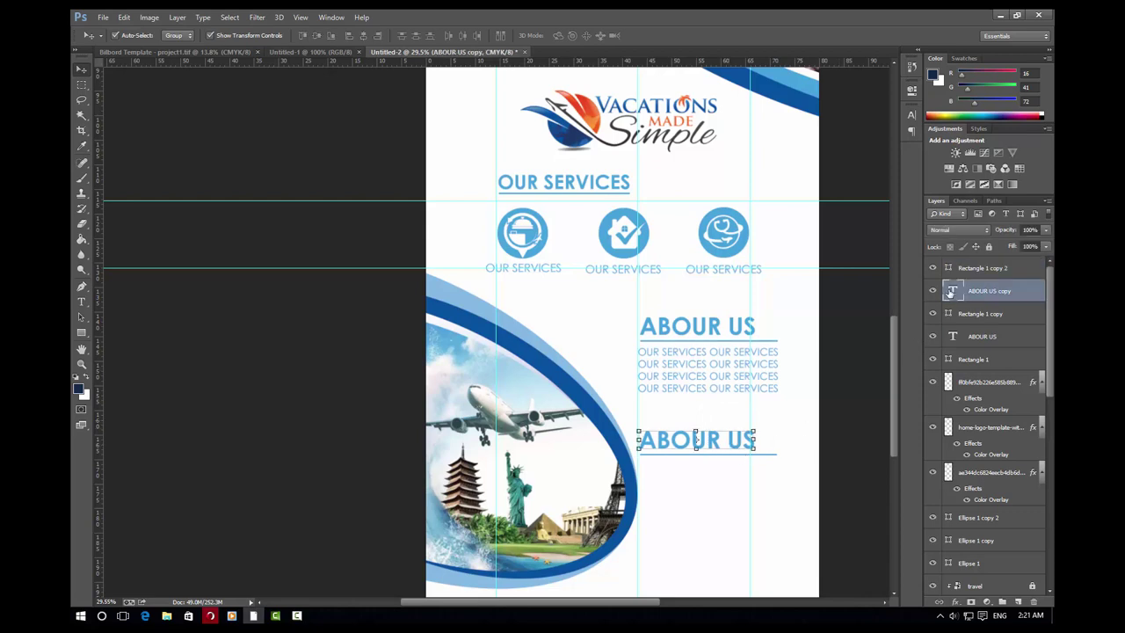
{"action": "double_click", "coordinate": [952, 290]}
{"action": "type", "text": "c"}
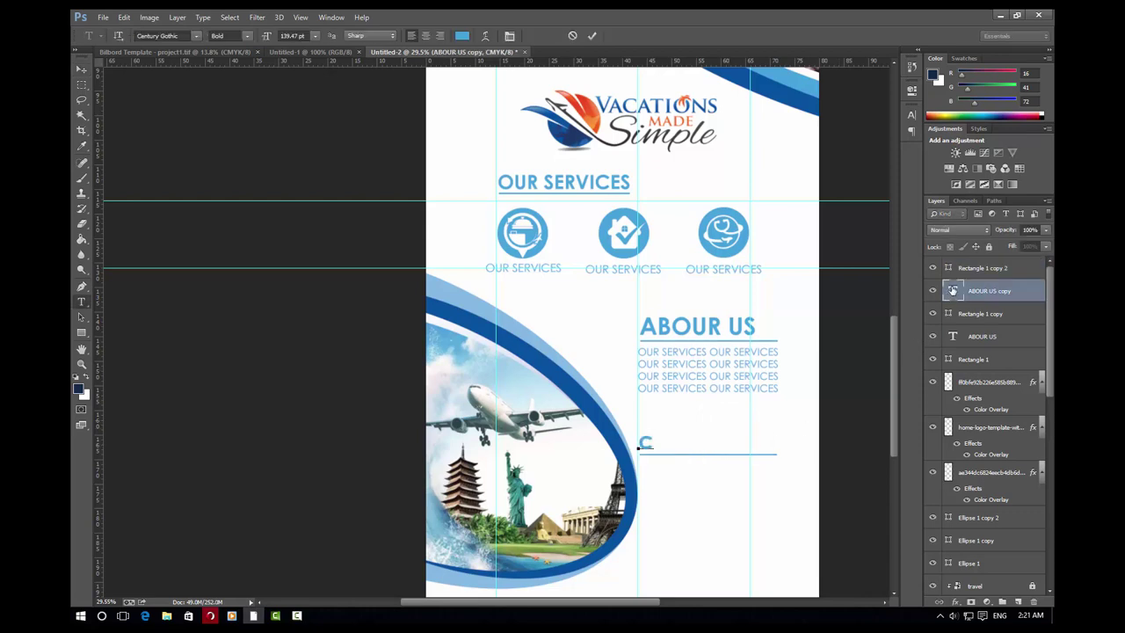
{"action": "key", "text": "BackSpace"}
{"action": "type", "text": "C"}
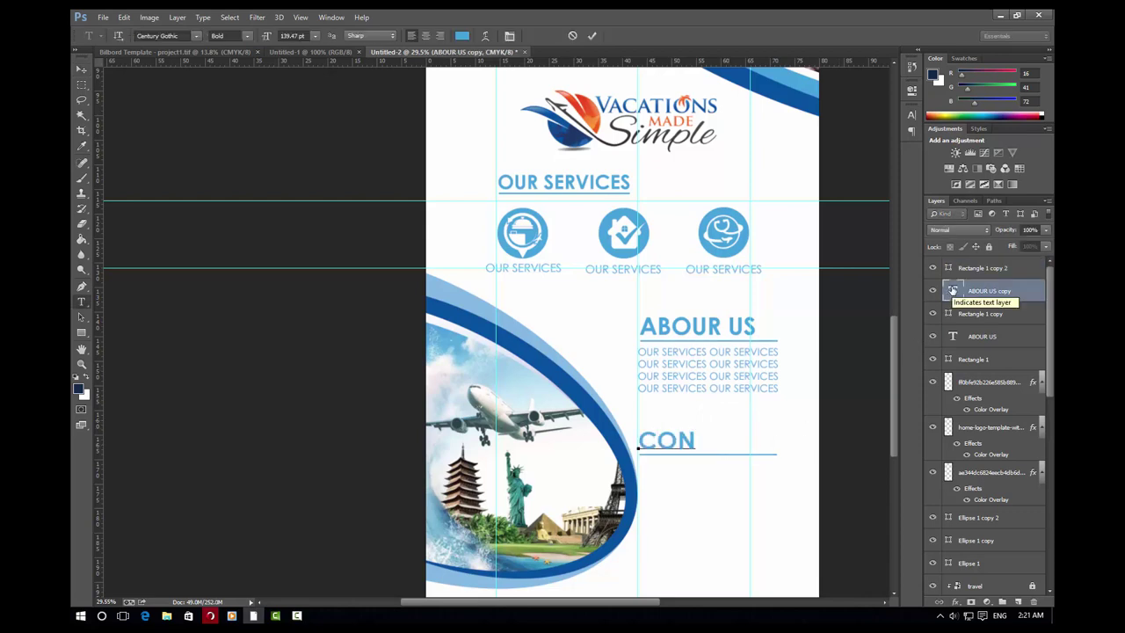
{"action": "type", "text": "T"}
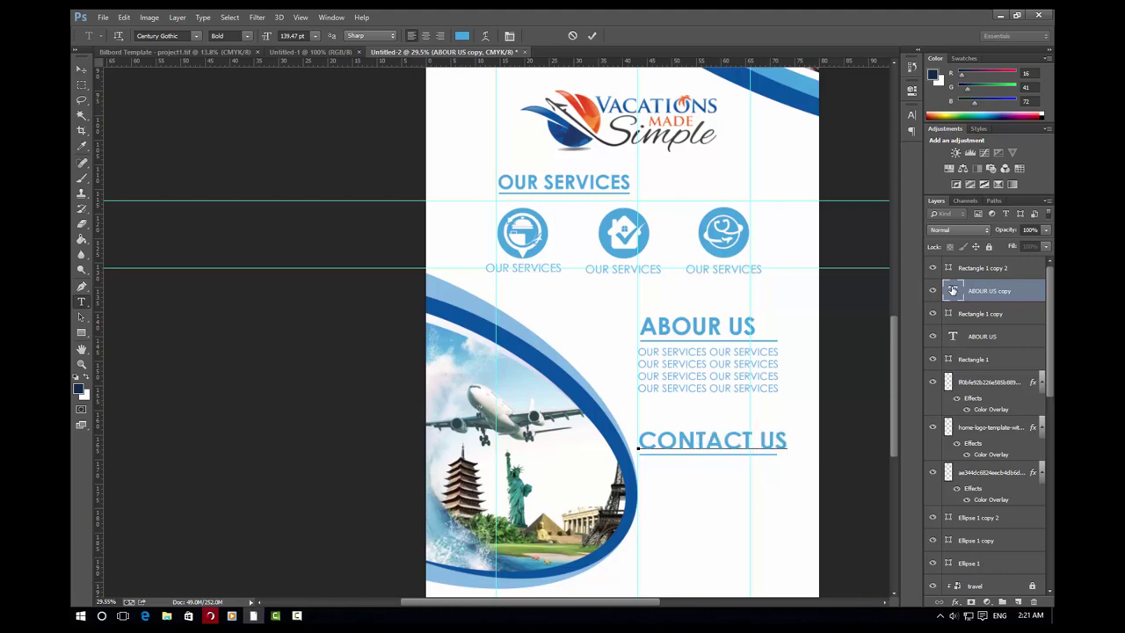
{"action": "left_click", "coordinate": [590, 36]}
{"action": "key", "text": "v"}
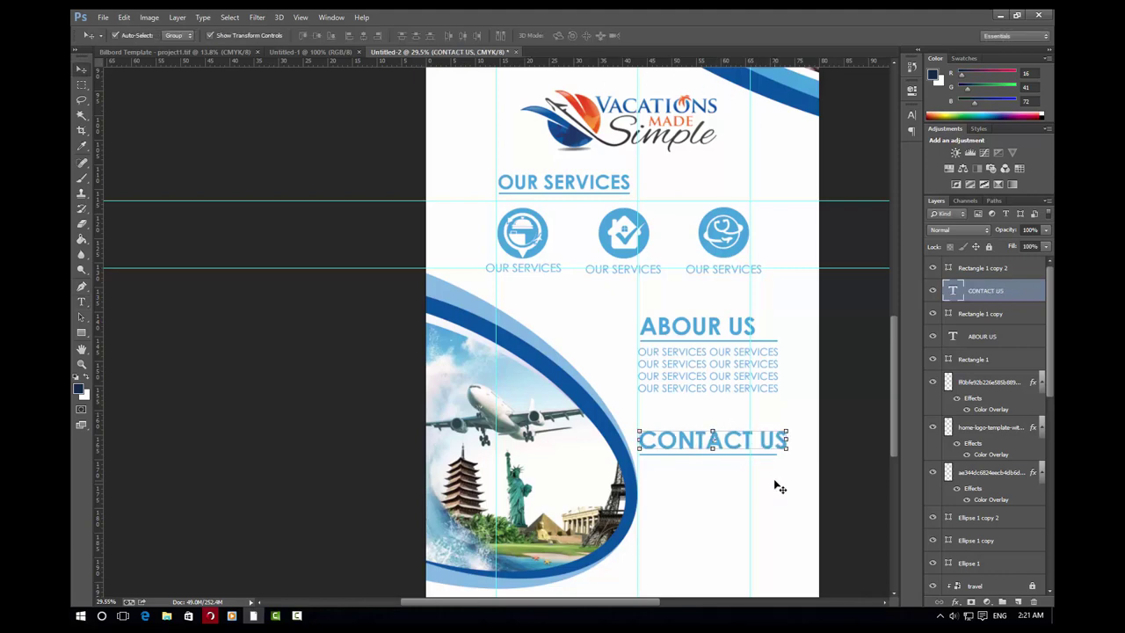
Widen the underline to the heading, then shrink heading and underline to about 73%
{"action": "scroll", "coordinate": [782, 449], "scroll_direction": "up", "scroll_amount": 3}
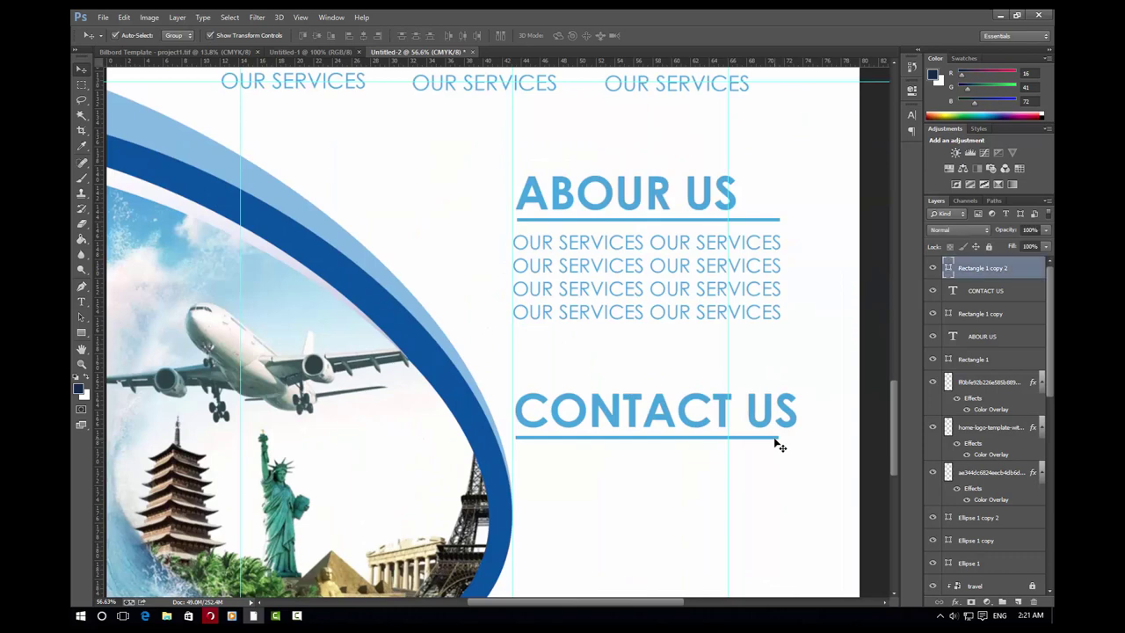
{"action": "left_click", "coordinate": [775, 438]}
{"action": "left_click_drag", "start_coordinate": [778, 437], "coordinate": [796, 436]}
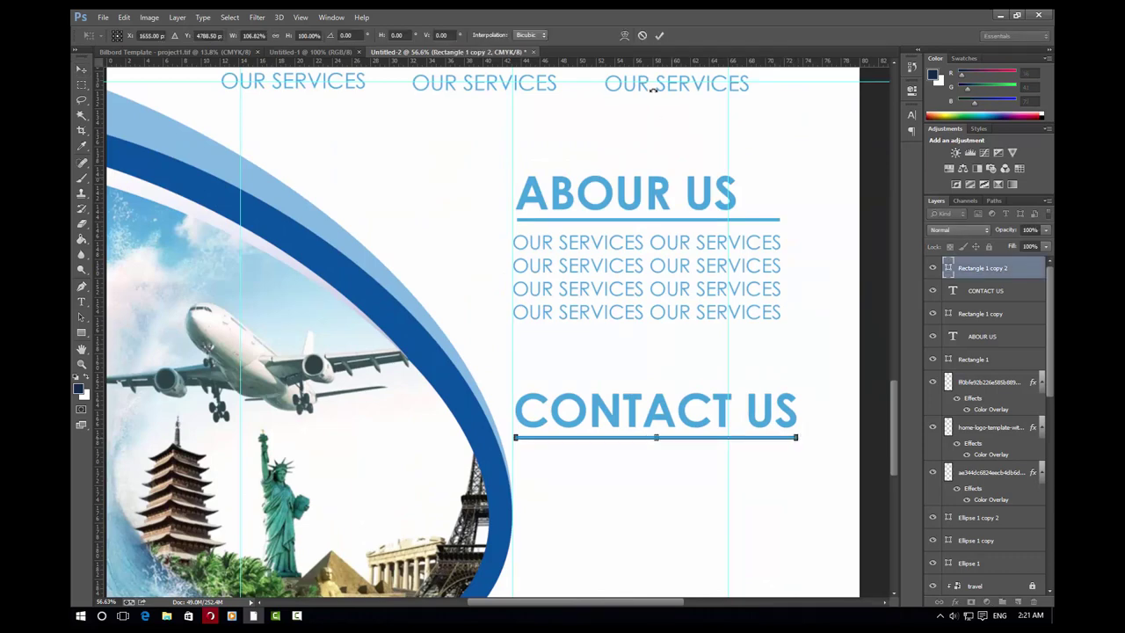
{"action": "left_click", "coordinate": [660, 36]}
{"action": "left_click", "coordinate": [764, 410], "text": "shift"}
{"action": "key", "text": "ctrl+t"}
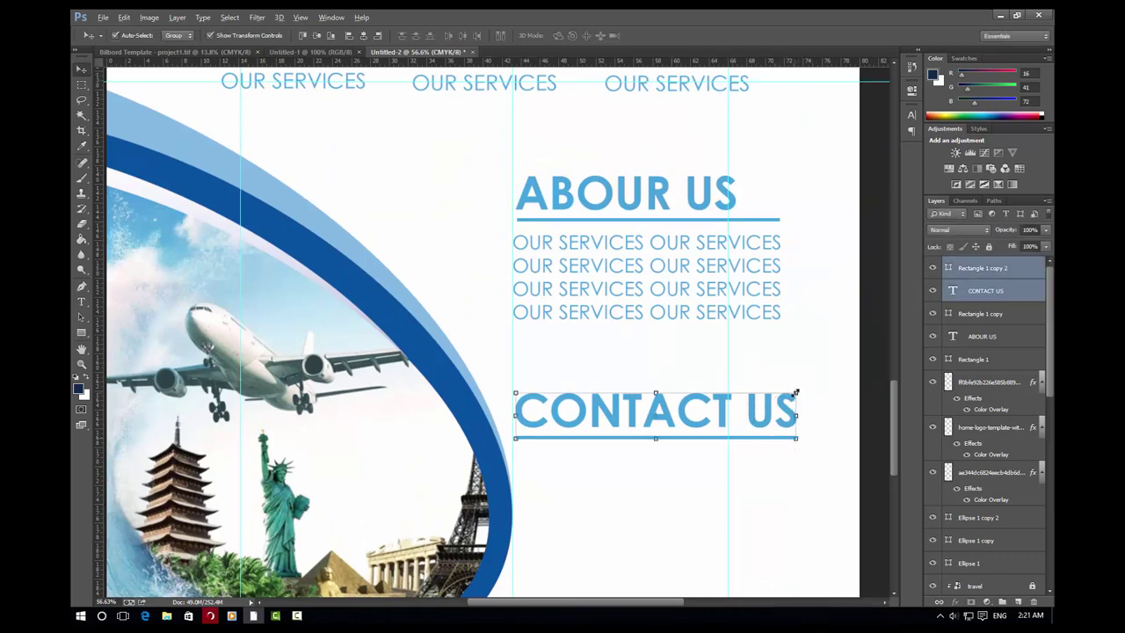
{"action": "mouse_move", "coordinate": [797, 388]}
{"action": "left_mouse_down"}
{"action": "mouse_move", "coordinate": [685, 425]}
{"action": "mouse_move", "coordinate": [683, 402]}
{"action": "left_mouse_up"}
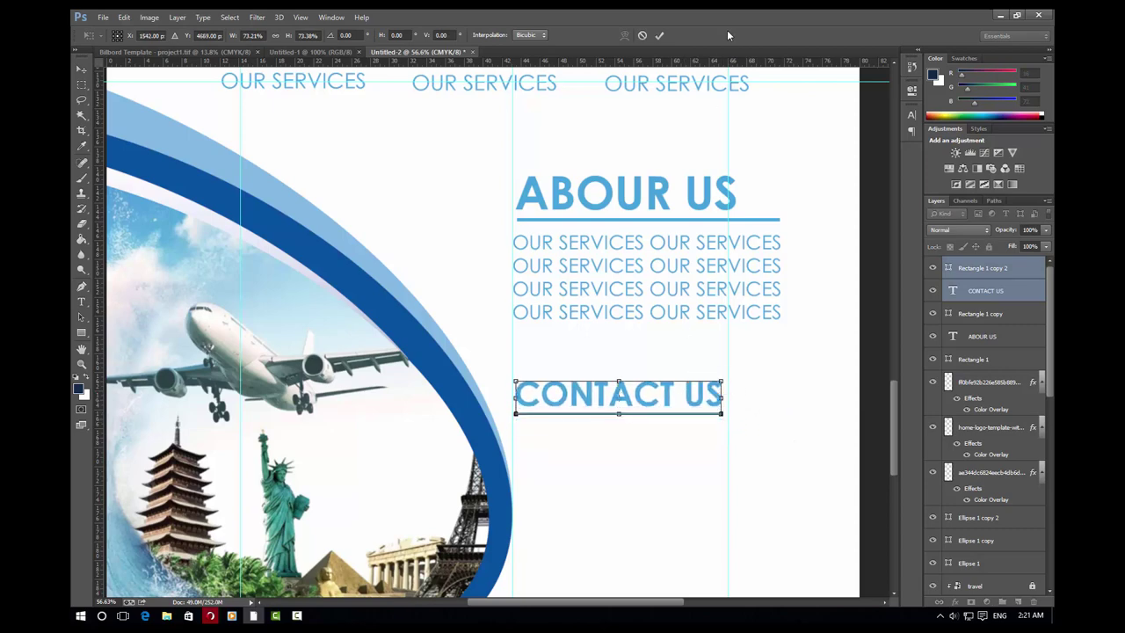
{"action": "left_click", "coordinate": [660, 35]}
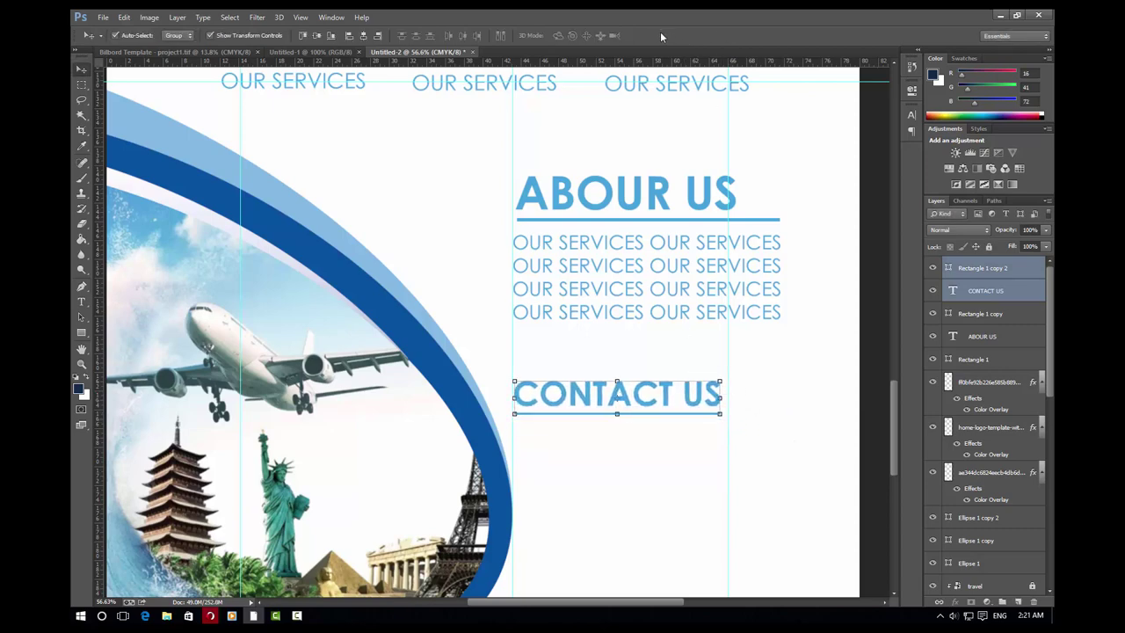
{"action": "left_click", "coordinate": [653, 469]}
In Bilbord Template, grab the address, phone and website contact block
{"action": "scroll", "coordinate": [633, 457], "scroll_direction": "down", "scroll_amount": 2}
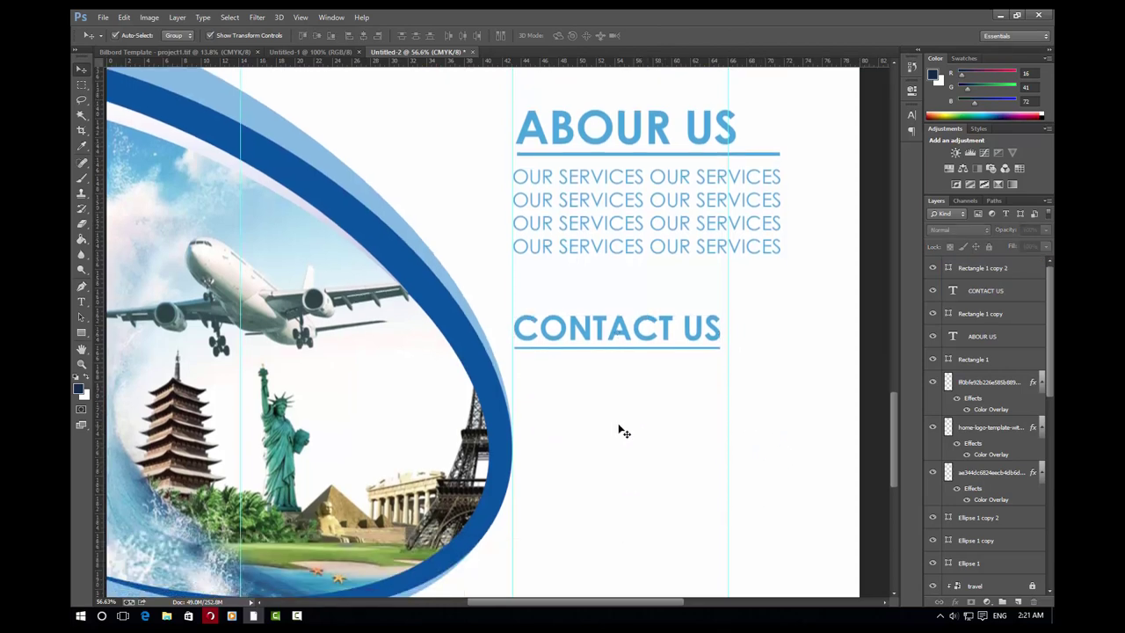
{"action": "scroll", "coordinate": [698, 402], "scroll_direction": "down", "scroll_amount": 2}
{"action": "scroll", "coordinate": [694, 396], "scroll_direction": "up", "scroll_amount": 2}
{"action": "scroll", "coordinate": [684, 360], "scroll_direction": "down", "scroll_amount": 2}
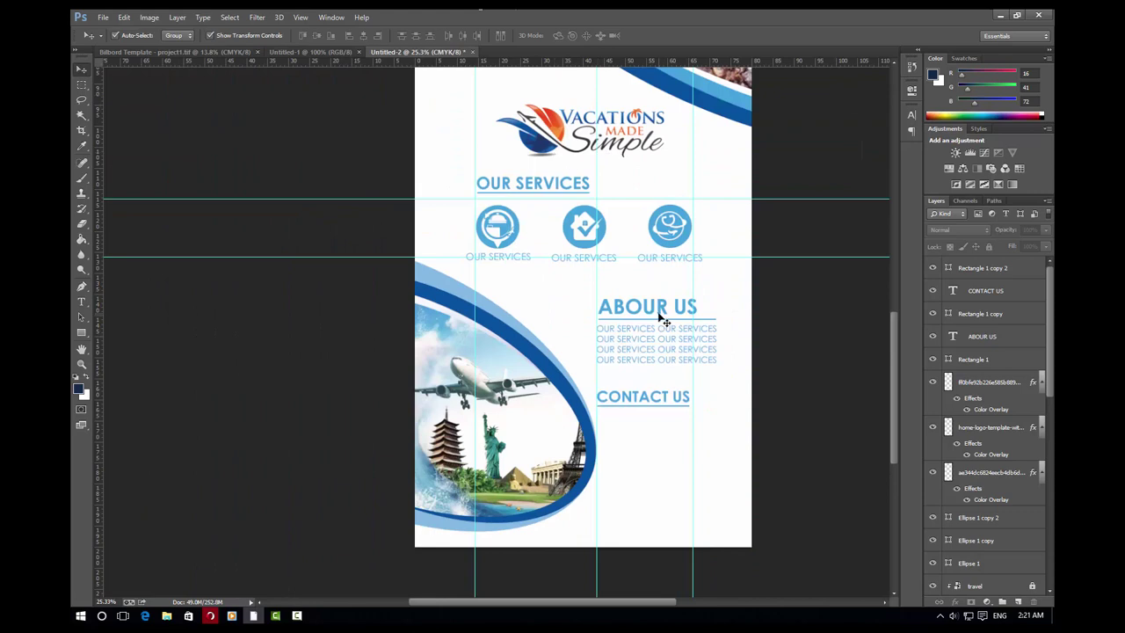
{"action": "scroll", "coordinate": [663, 320], "scroll_direction": "up", "scroll_amount": 2}
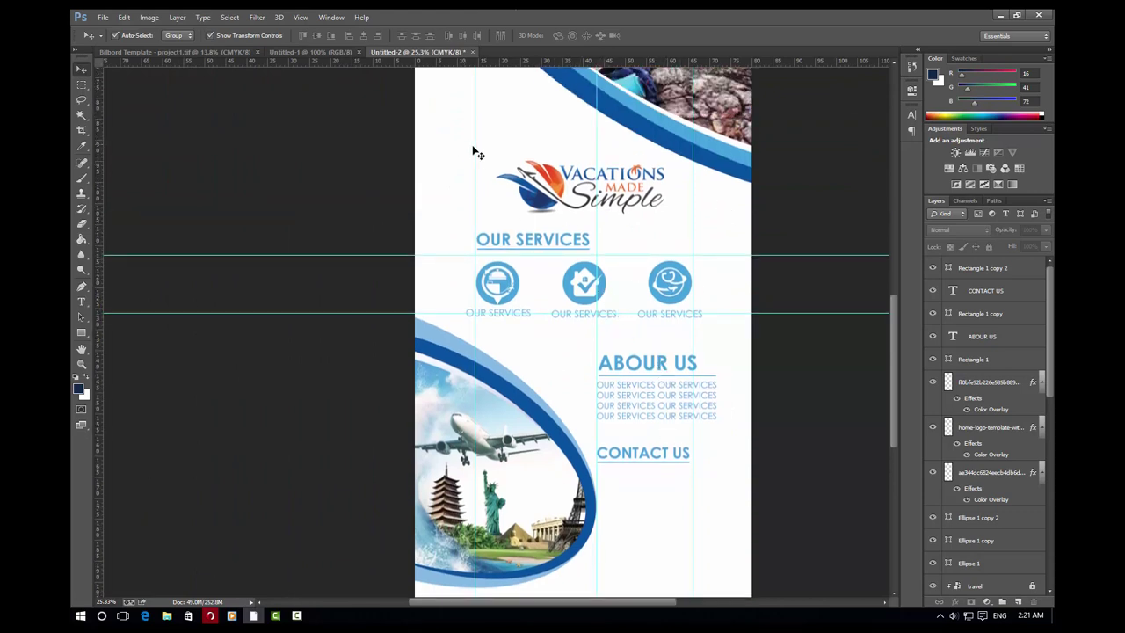
{"action": "left_click", "coordinate": [313, 51]}
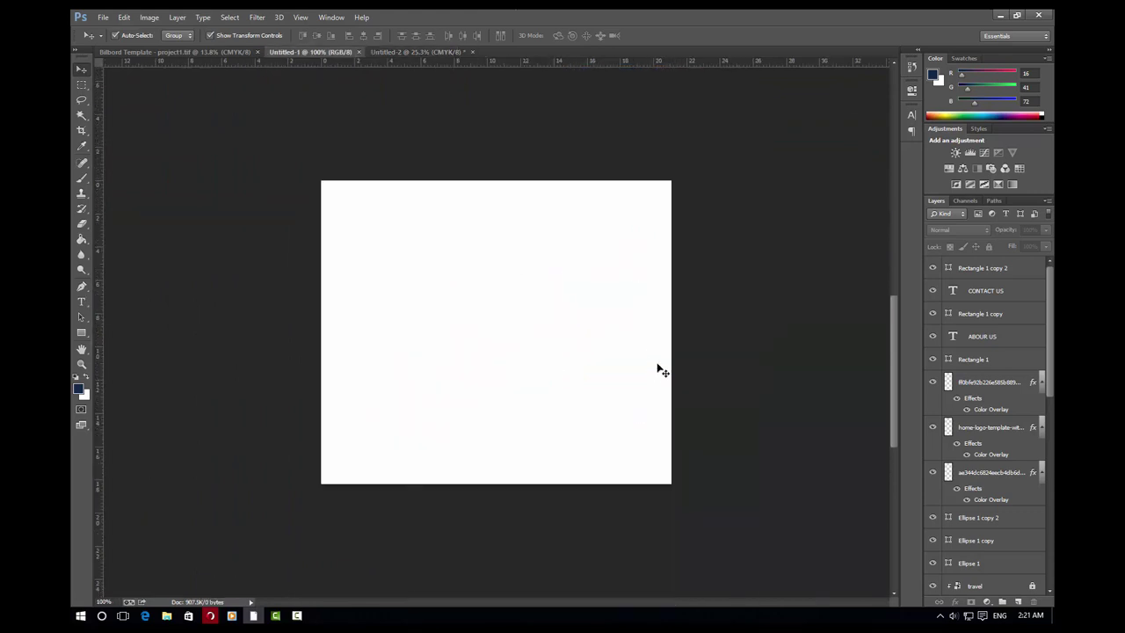
{"action": "left_click", "coordinate": [224, 51]}
{"action": "scroll", "coordinate": [370, 456], "scroll_direction": "up", "scroll_amount": 2}
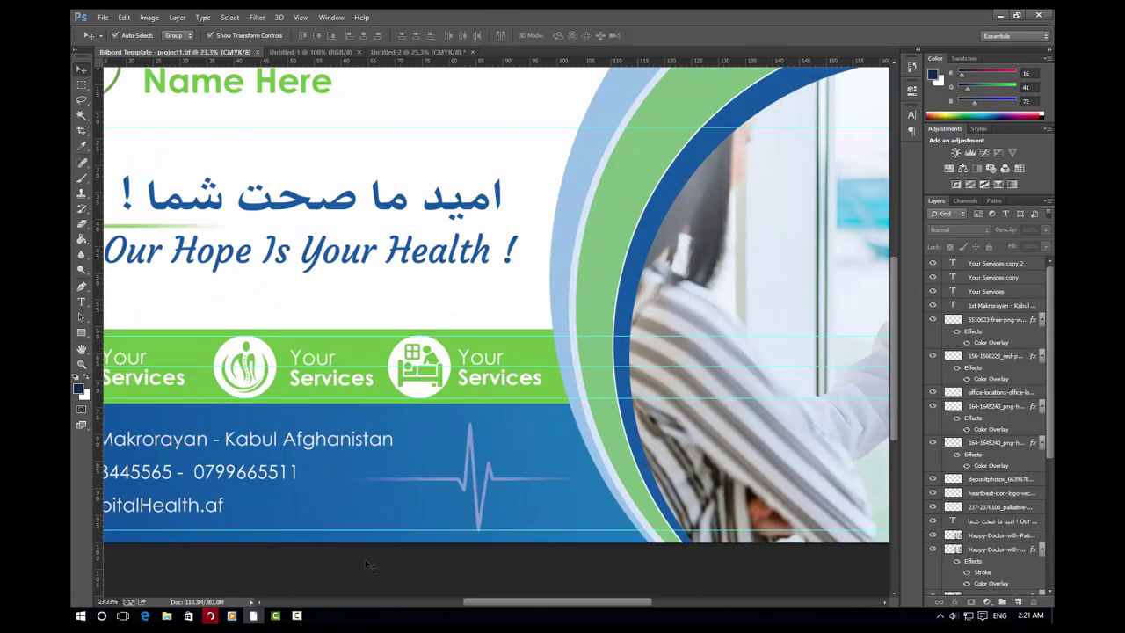
{"action": "left_click_drag", "start_coordinate": [473, 604], "coordinate": [403, 605]}
{"action": "scroll", "coordinate": [391, 510], "scroll_direction": "up", "scroll_amount": 1}
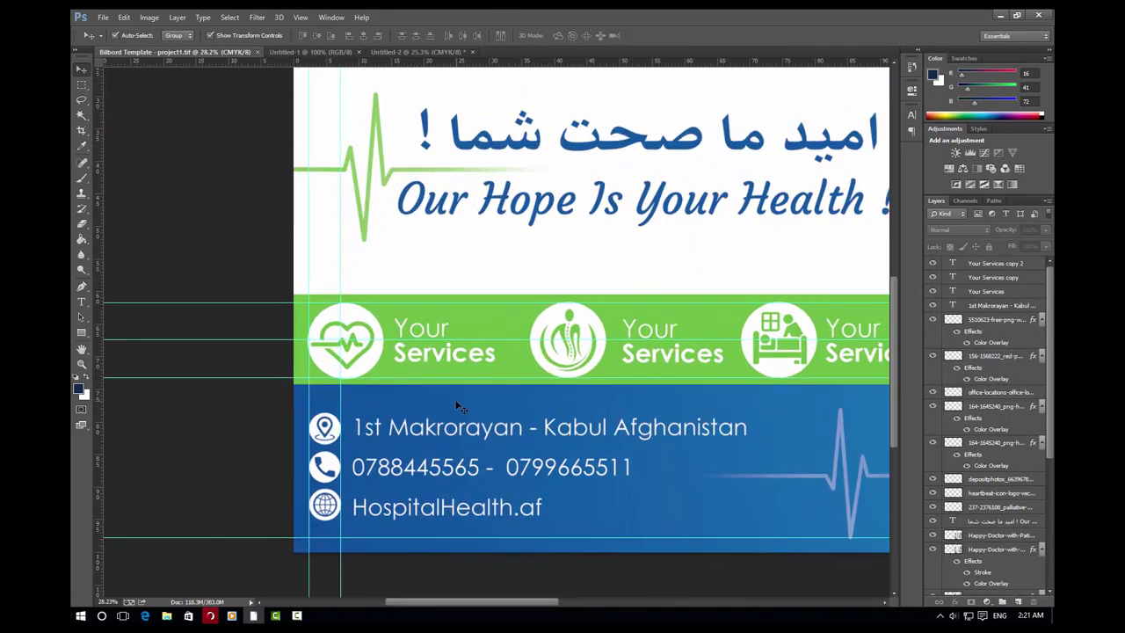
{"action": "mouse_move", "coordinate": [320, 409]}
{"action": "left_mouse_down"}
{"action": "mouse_move", "coordinate": [637, 386]}
{"action": "mouse_move", "coordinate": [339, 83]}
{"action": "left_mouse_up"}
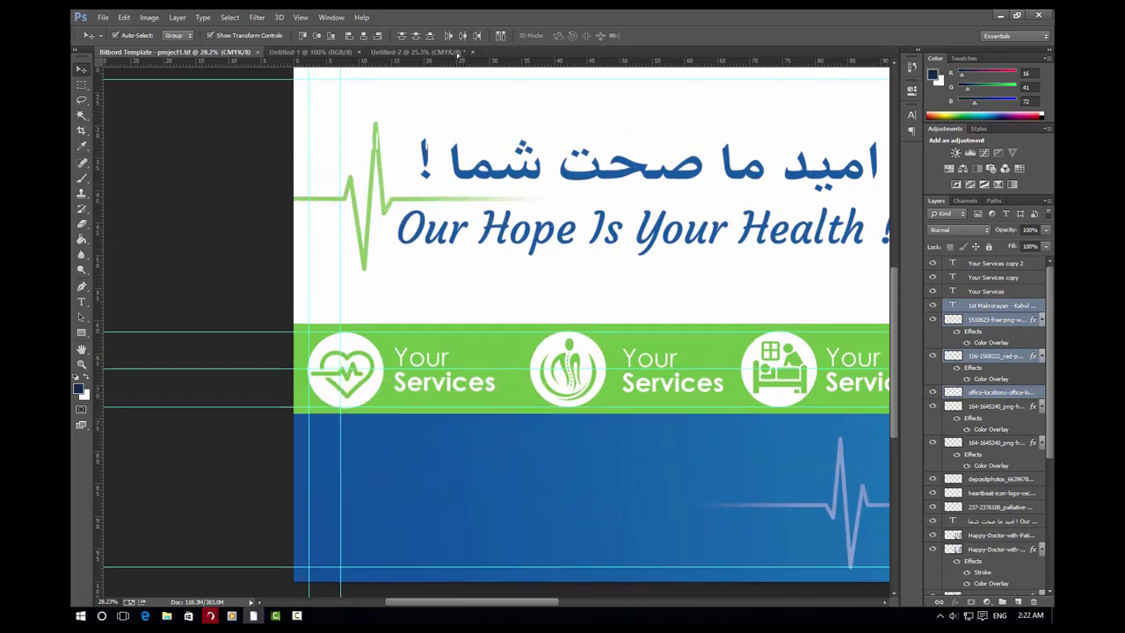
Drop the contact block into the Vacations flyer and scale it to about 58%
{"action": "left_click", "coordinate": [417, 51]}
{"action": "left_click_drag", "start_coordinate": [676, 550], "coordinate": [686, 570]}
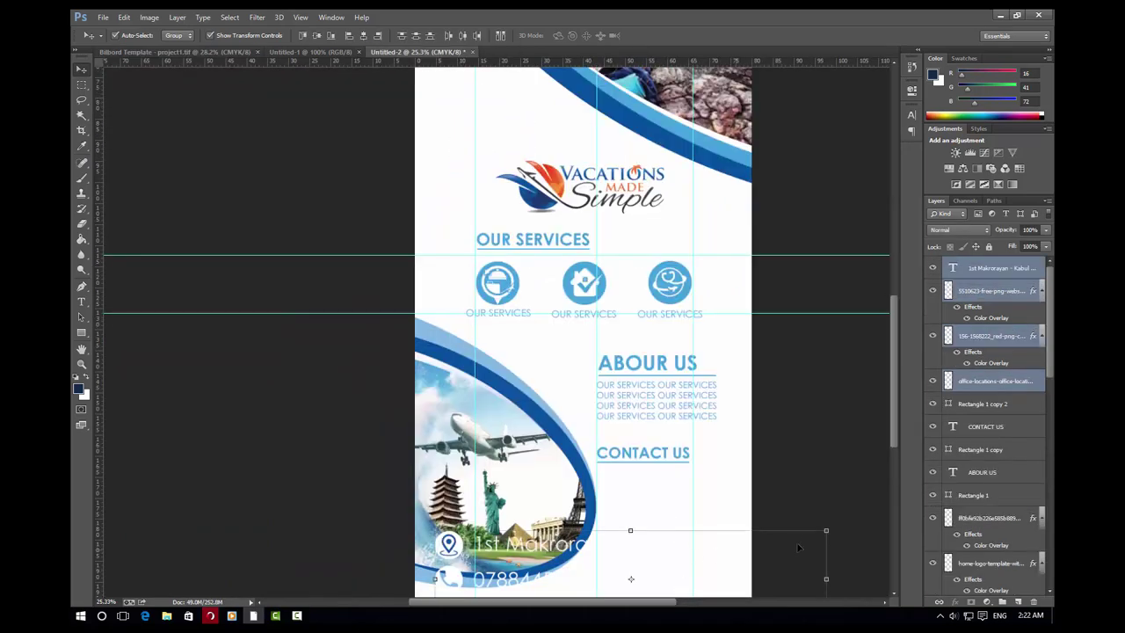
{"action": "left_click_drag", "start_coordinate": [826, 530], "coordinate": [751, 523]}
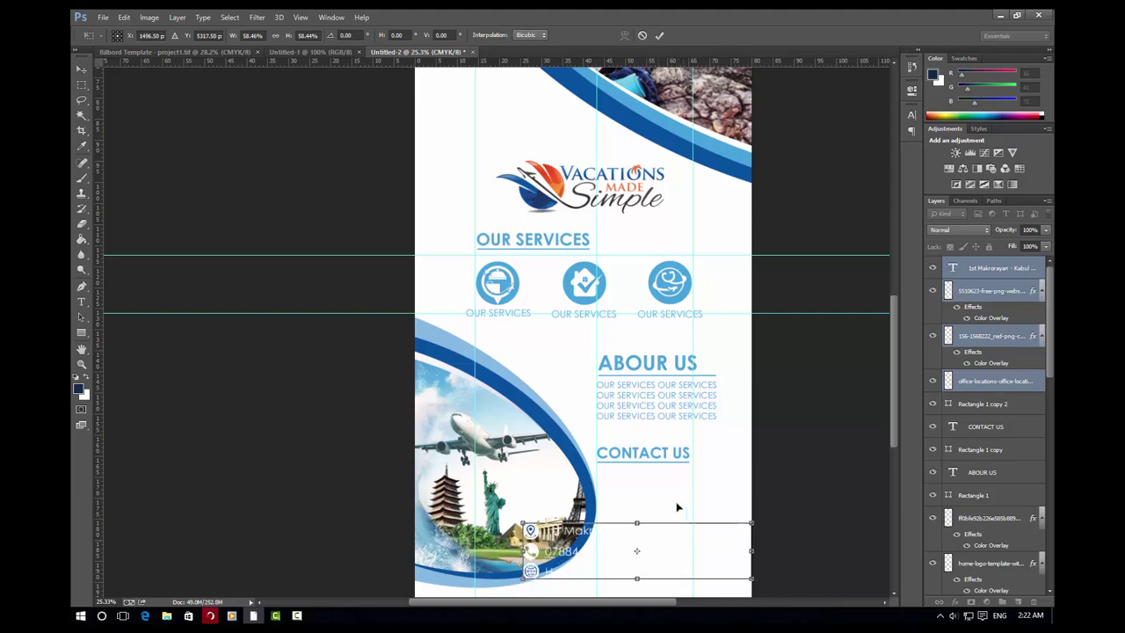
{"action": "key", "text": "Return"}
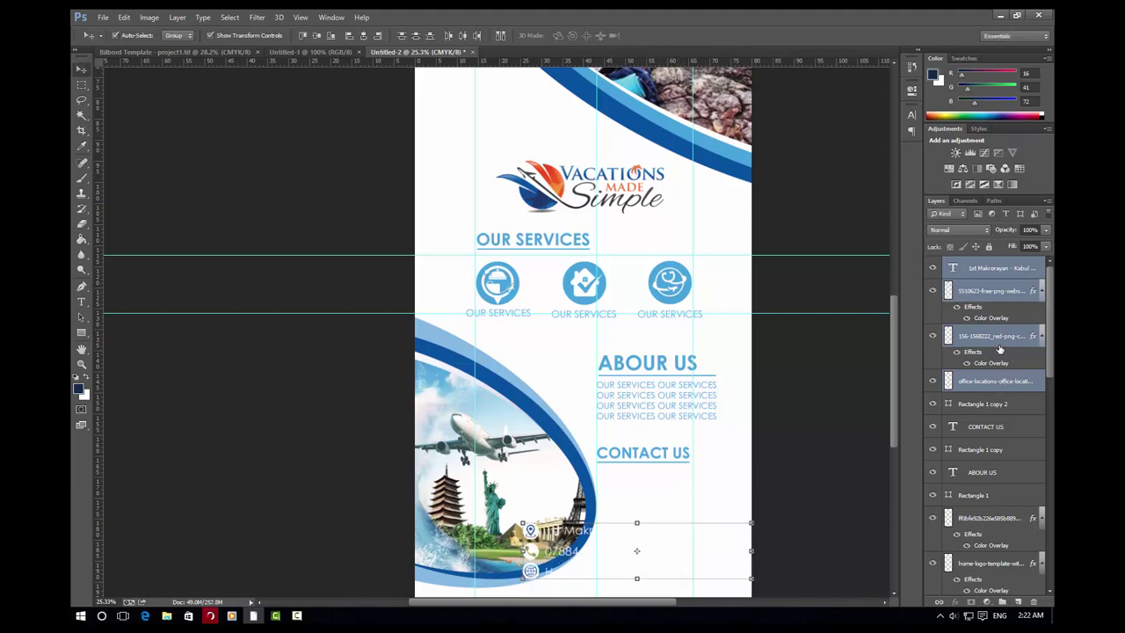
Rasterize the contact layers' styles and merge the four layers into one
{"action": "right_click", "coordinate": [999, 349]}
{"action": "left_click", "coordinate": [883, 244]}
{"action": "right_click", "coordinate": [1019, 319]}
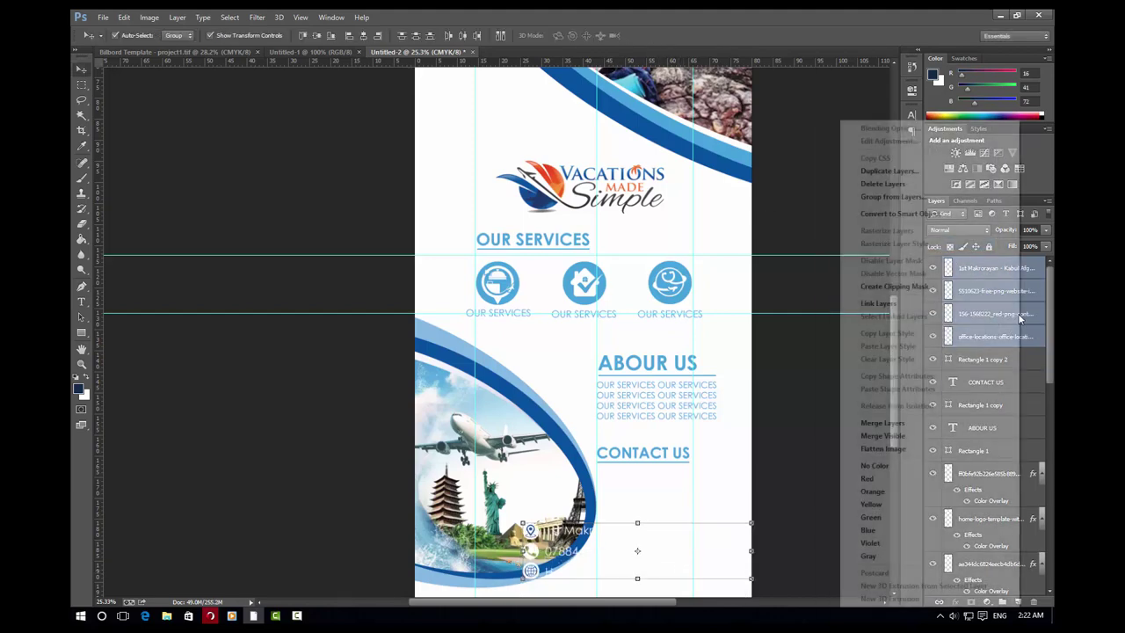
{"action": "left_click", "coordinate": [879, 423]}
Give the merged contact layer a light-blue #45a4dc Color Overlay sampled from a service icon
{"action": "right_click", "coordinate": [1000, 271]}
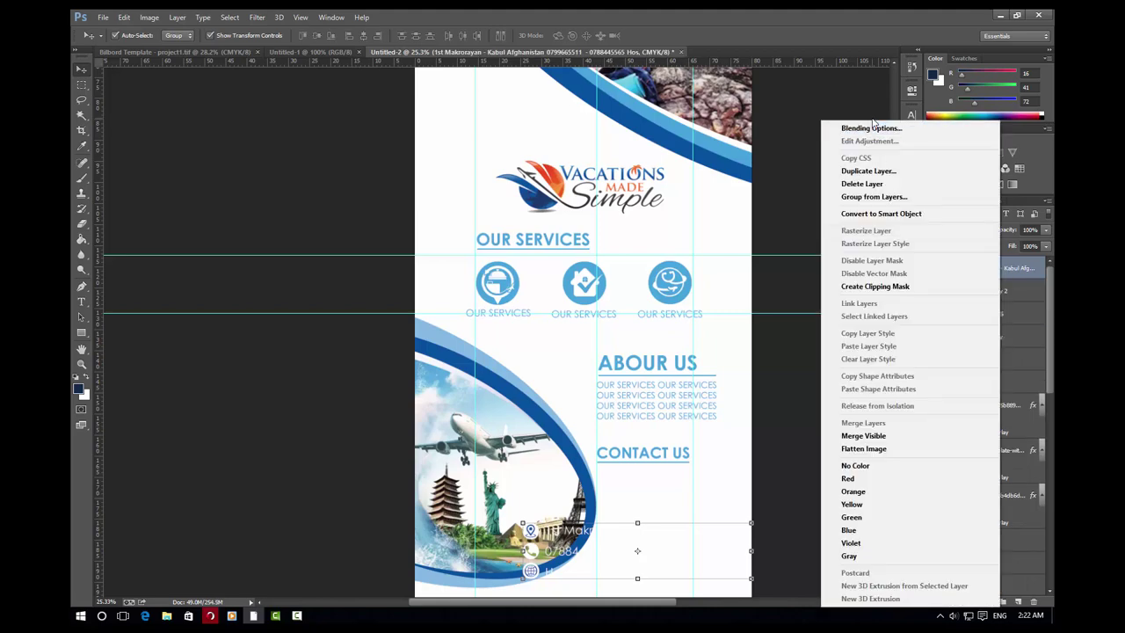
{"action": "left_click", "coordinate": [872, 125]}
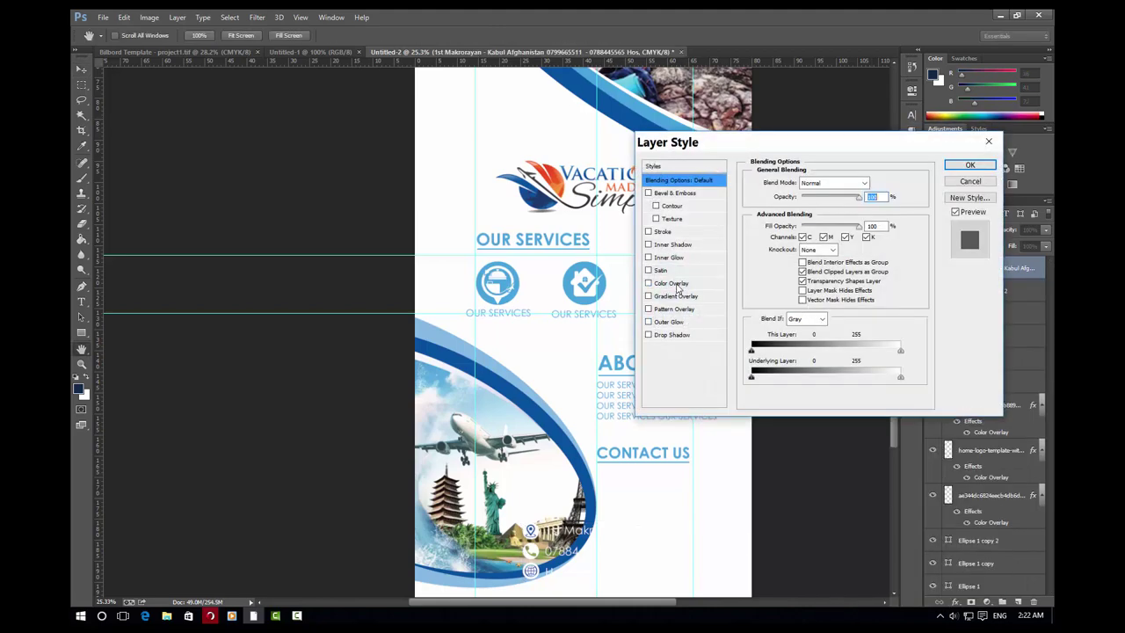
{"action": "left_click", "coordinate": [672, 283]}
{"action": "left_click", "coordinate": [873, 183]}
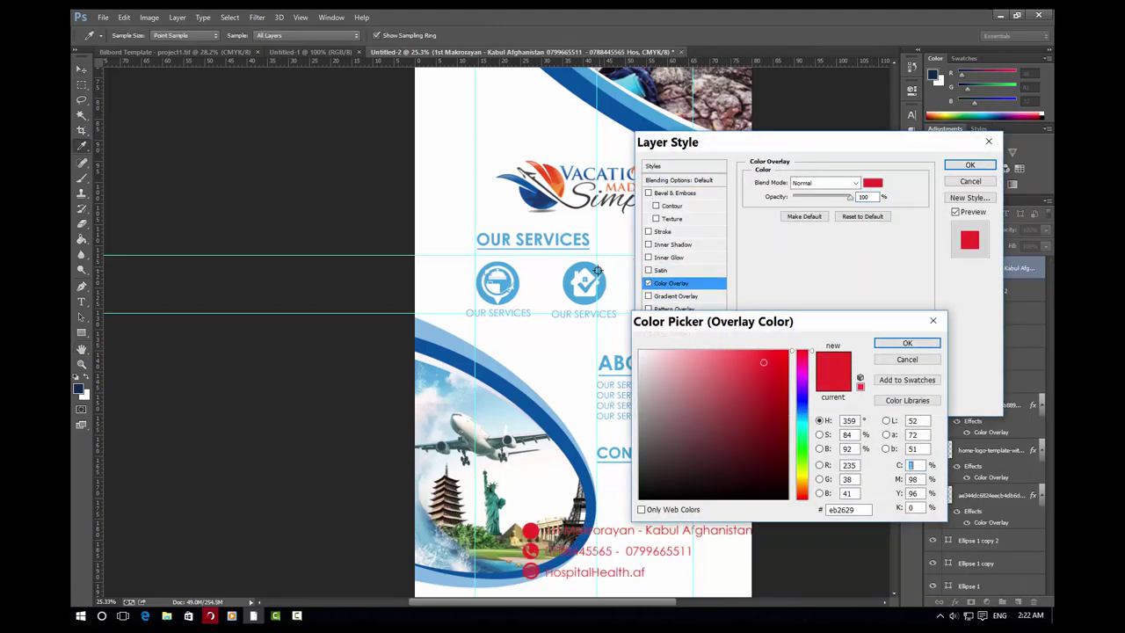
{"action": "left_click", "coordinate": [598, 269]}
{"action": "left_click", "coordinate": [890, 344]}
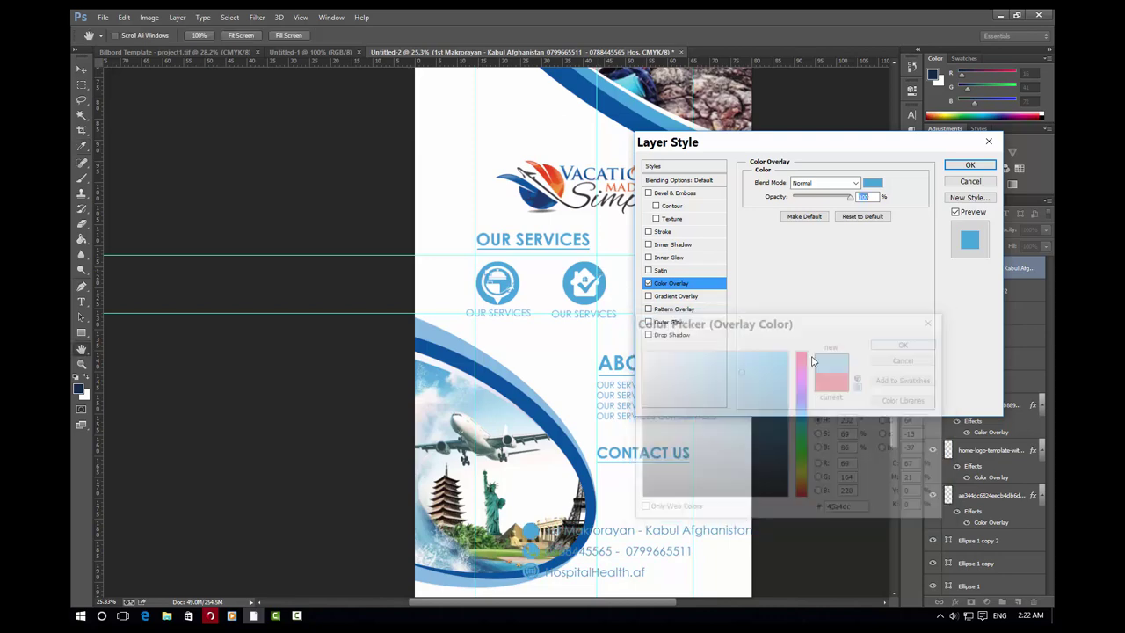
{"action": "left_click", "coordinate": [970, 165]}
Move the blue contact block up and right, with the whole poster centred in view
{"action": "key", "text": "v"}
{"action": "scroll", "coordinate": [571, 351], "scroll_direction": "up", "scroll_amount": 3}
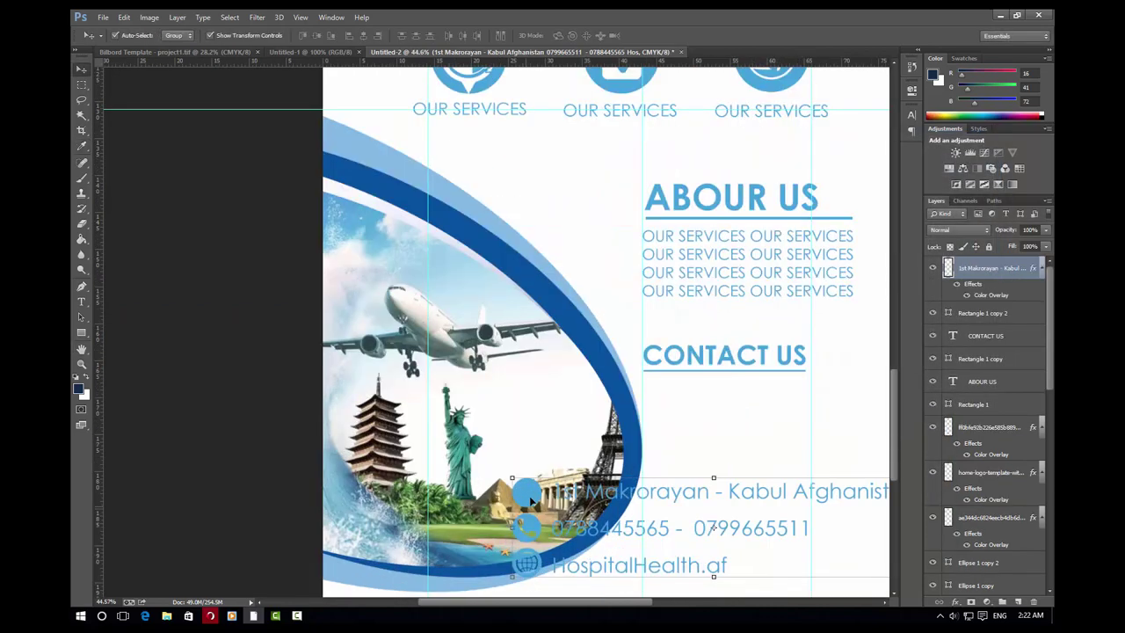
{"action": "left_click_drag", "start_coordinate": [542, 524], "coordinate": [682, 441]}
{"action": "scroll", "coordinate": [690, 474], "scroll_direction": "up", "scroll_amount": 2}
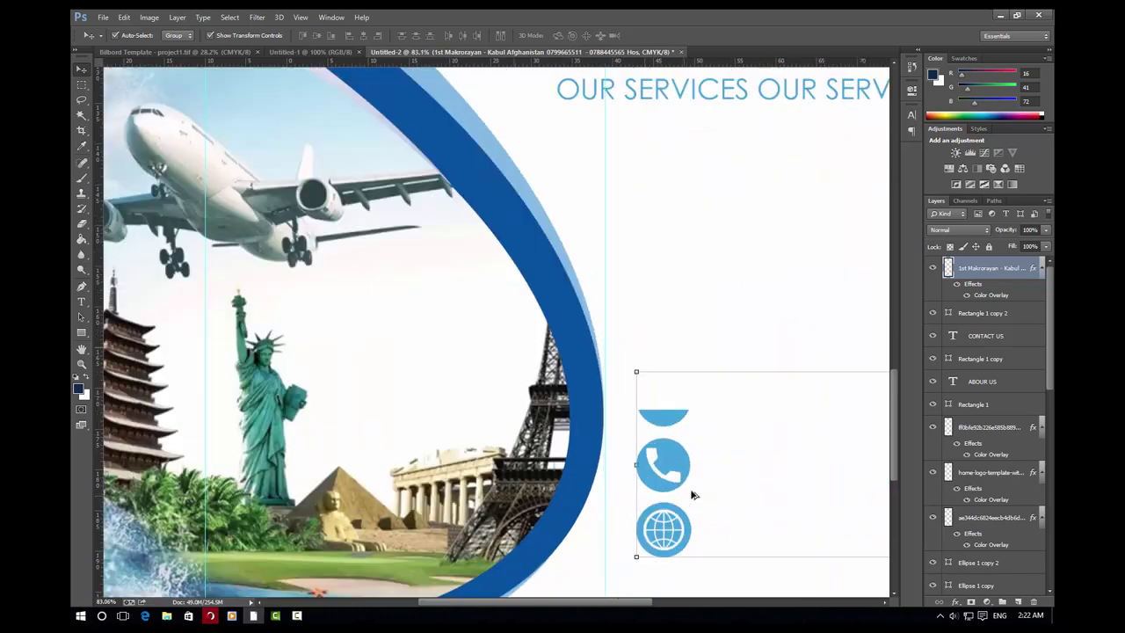
{"action": "scroll", "coordinate": [685, 445], "scroll_direction": "up", "scroll_amount": 2}
{"action": "scroll", "coordinate": [695, 425], "scroll_direction": "down", "scroll_amount": 2}
{"action": "scroll", "coordinate": [697, 430], "scroll_direction": "down", "scroll_amount": 1}
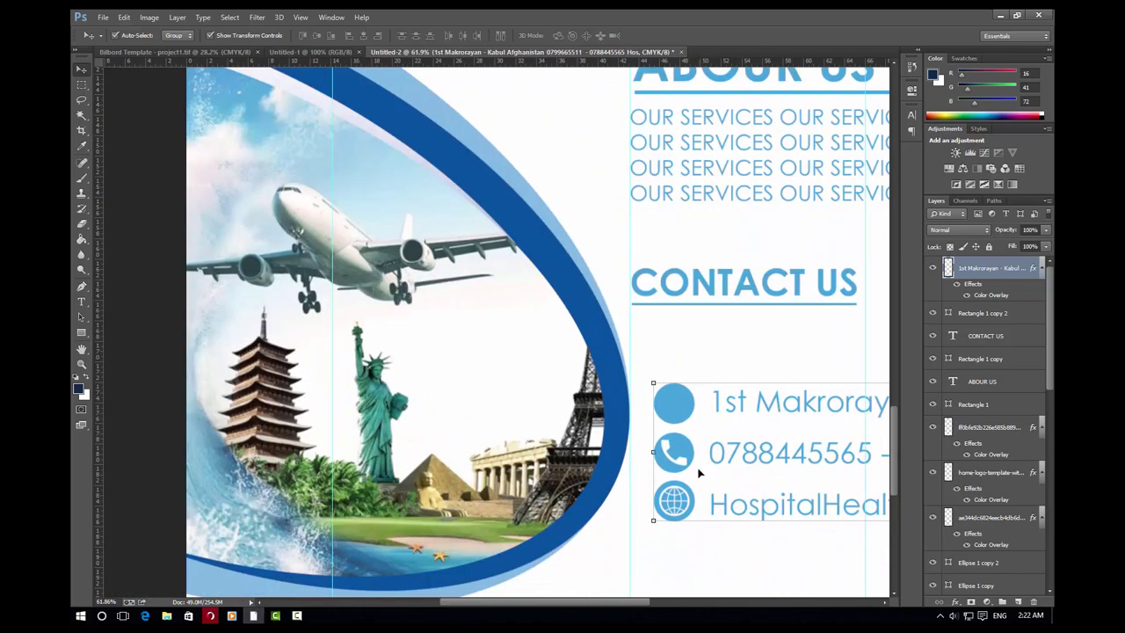
{"action": "scroll", "coordinate": [701, 432], "scroll_direction": "up", "scroll_amount": 2}
{"action": "scroll", "coordinate": [672, 462], "scroll_direction": "down", "scroll_amount": 1}
{"action": "scroll", "coordinate": [685, 451], "scroll_direction": "down", "scroll_amount": 2}
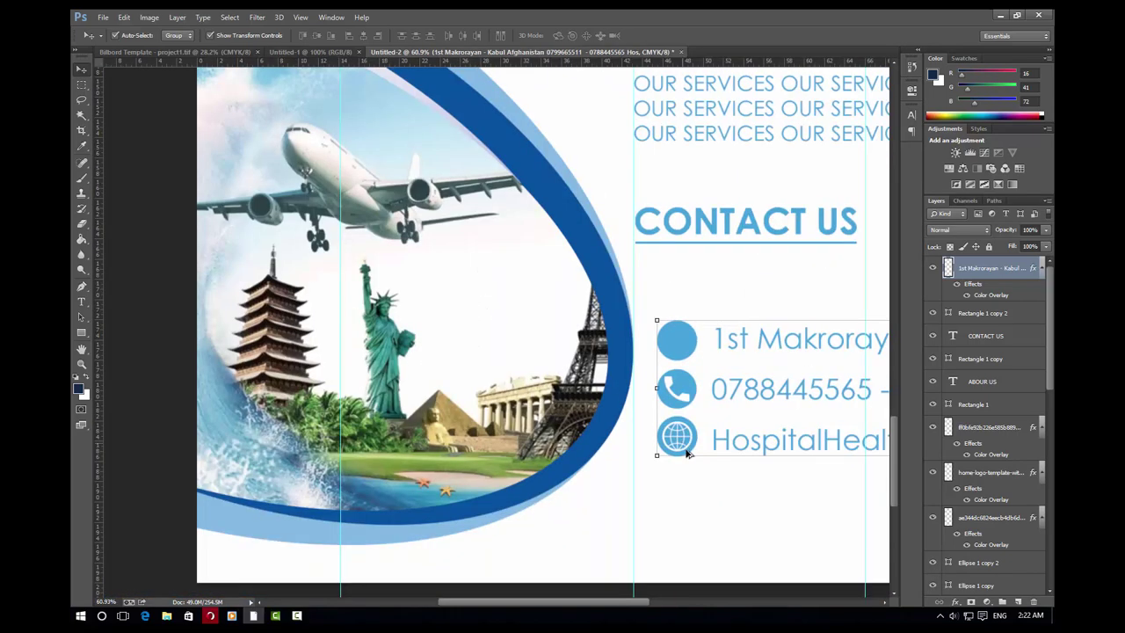
{"action": "scroll", "coordinate": [721, 457], "scroll_direction": "down", "scroll_amount": 2}
{"action": "scroll", "coordinate": [773, 467], "scroll_direction": "down", "scroll_amount": 1}
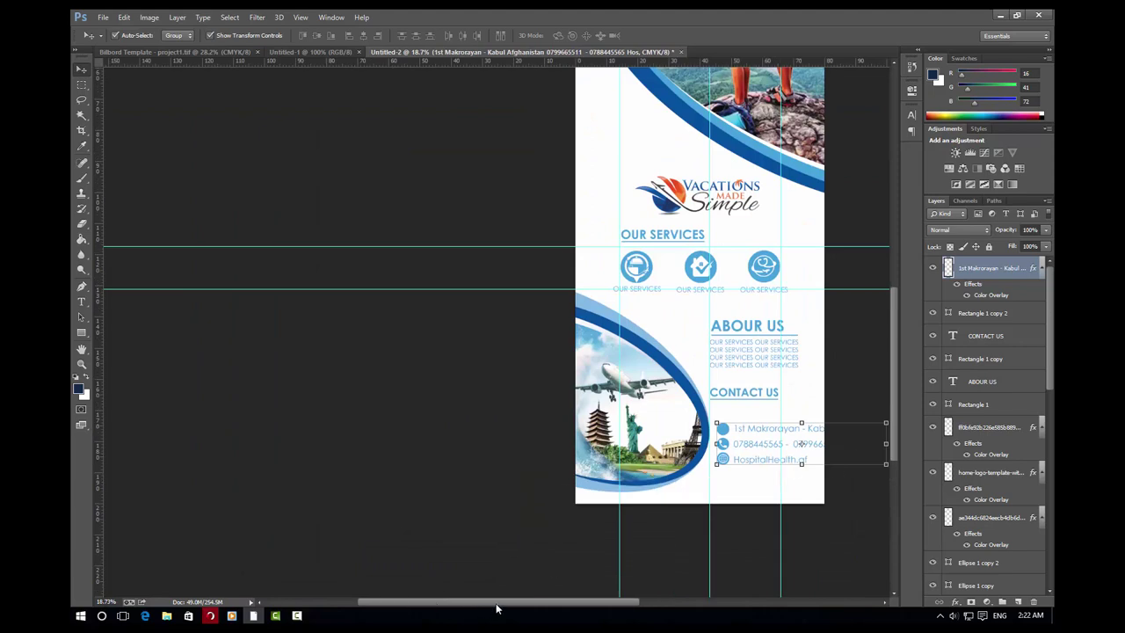
{"action": "left_click_drag", "start_coordinate": [496, 608], "coordinate": [554, 608]}
{"action": "scroll", "coordinate": [684, 442], "scroll_direction": "up", "scroll_amount": 2}
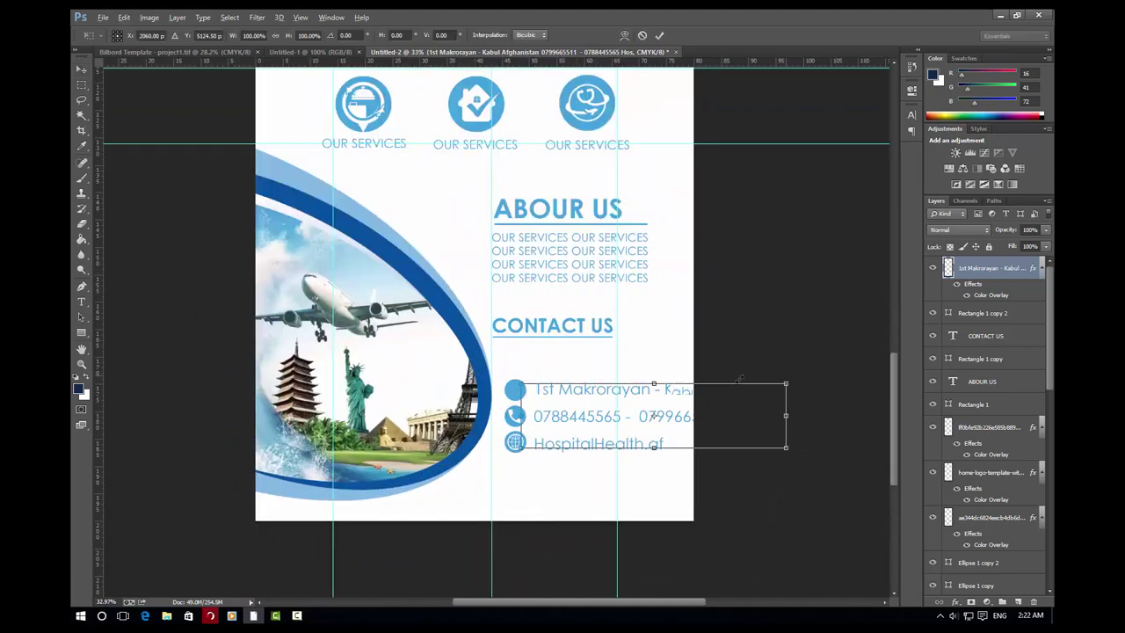
Scale the contact block to about 55% and place it under CONTACT US
{"action": "left_click_drag", "start_coordinate": [801, 377], "coordinate": [734, 395]}
{"action": "left_click_drag", "start_coordinate": [655, 413], "coordinate": [585, 374]}
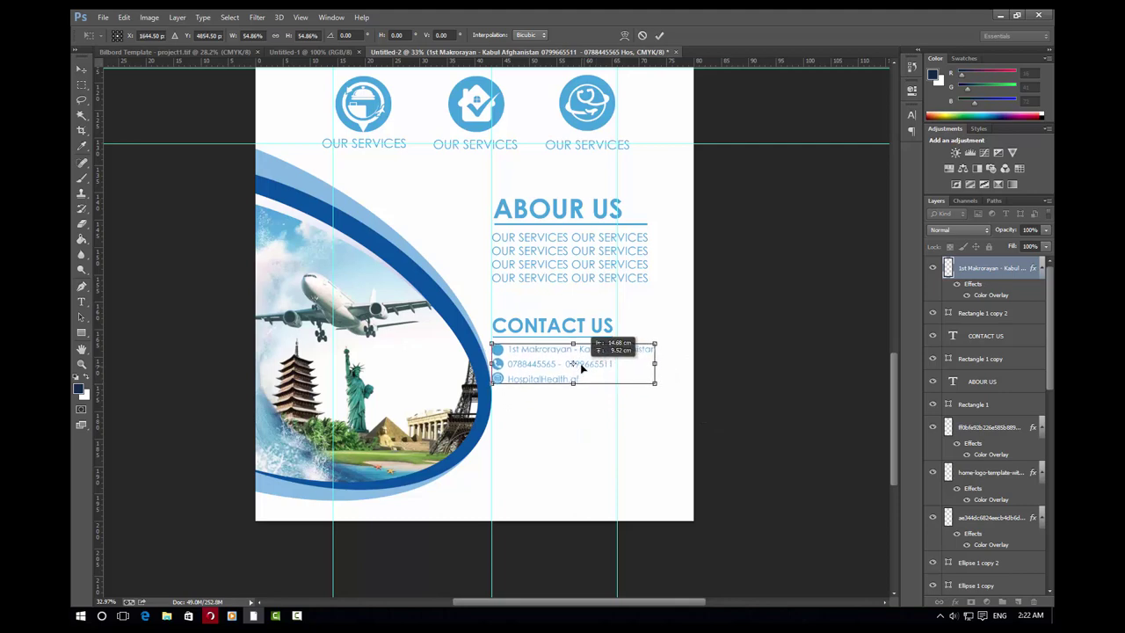
{"action": "scroll", "coordinate": [581, 370], "scroll_direction": "up", "scroll_amount": 2}
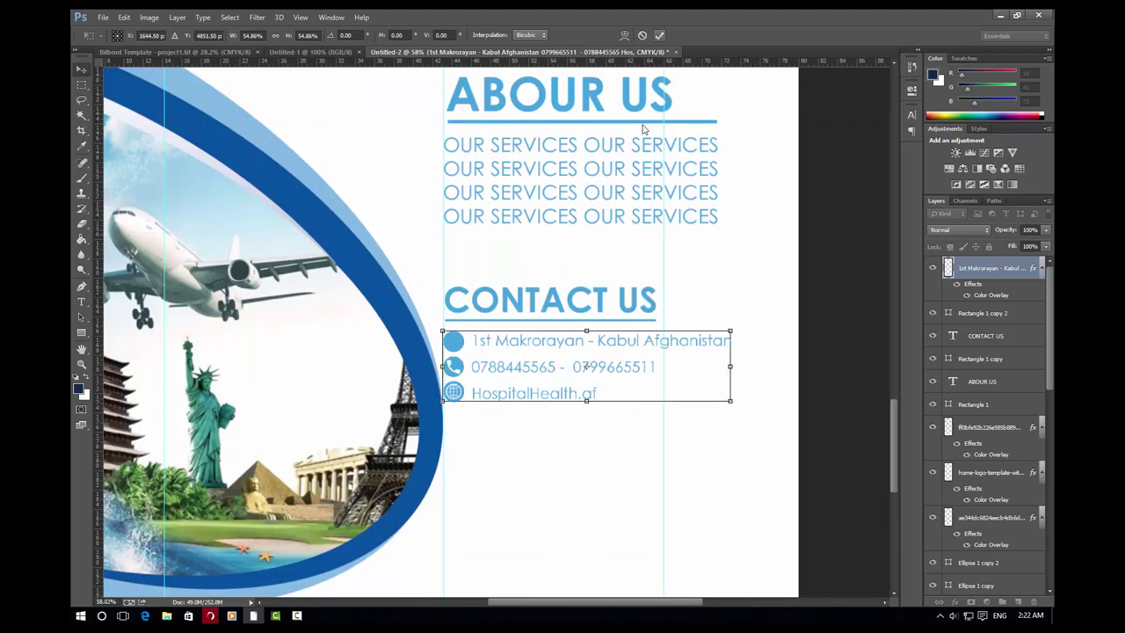
{"action": "key", "text": "Return"}
Nudge the CONTACT US heading, underline and contact block up together
{"action": "mouse_move", "coordinate": [622, 431]}
{"action": "left_mouse_down"}
{"action": "mouse_move", "coordinate": [577, 272]}
{"action": "mouse_move", "coordinate": [582, 304]}
{"action": "left_mouse_up"}
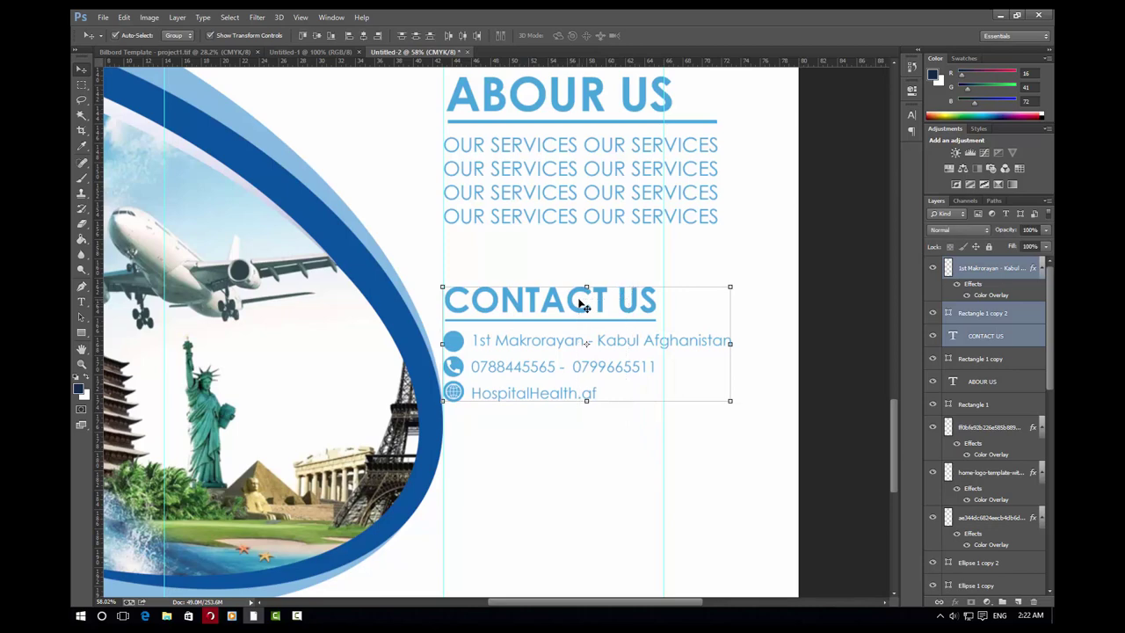
{"action": "key", "text": "Up"}
{"action": "key", "text": "Up"}
{"action": "key", "text": "Up"}
{"action": "key", "text": "Up"}
{"action": "key", "text": "Up"}
{"action": "key", "text": "Up"}
{"action": "key", "text": "Up"}
{"action": "key", "text": "Up"}
{"action": "key", "text": "Up"}
{"action": "key", "text": "Up"}
{"action": "key", "text": "Up"}
{"action": "key", "text": "Up"}
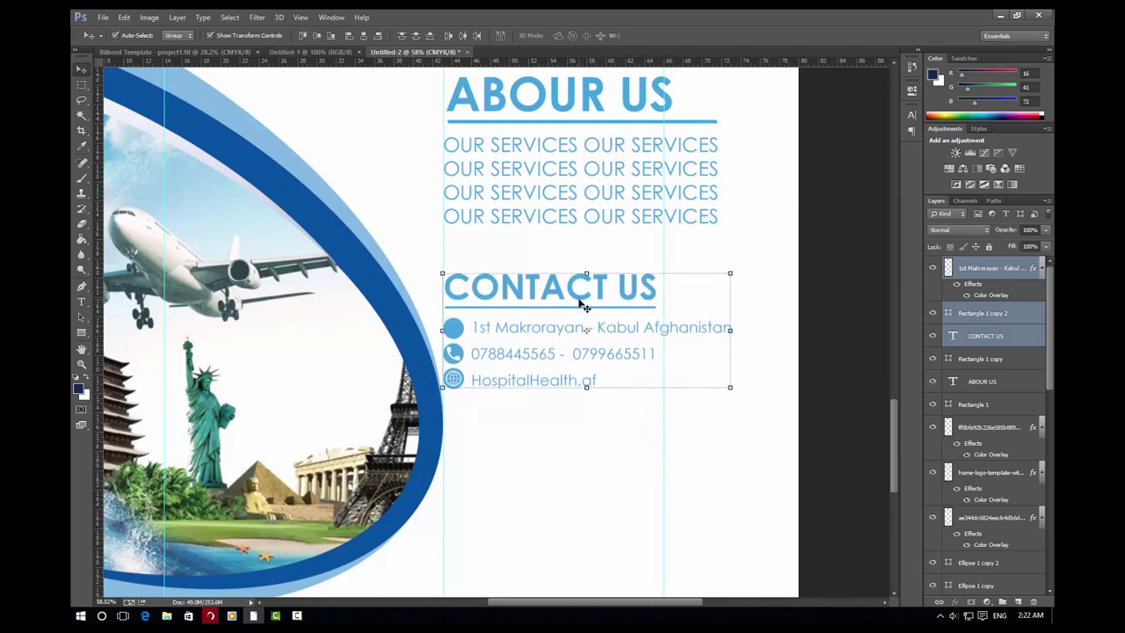
{"action": "key", "text": "Up"}
{"action": "key", "text": "Up"}
{"action": "key", "text": "Up"}
{"action": "left_click", "coordinate": [222, 53]}
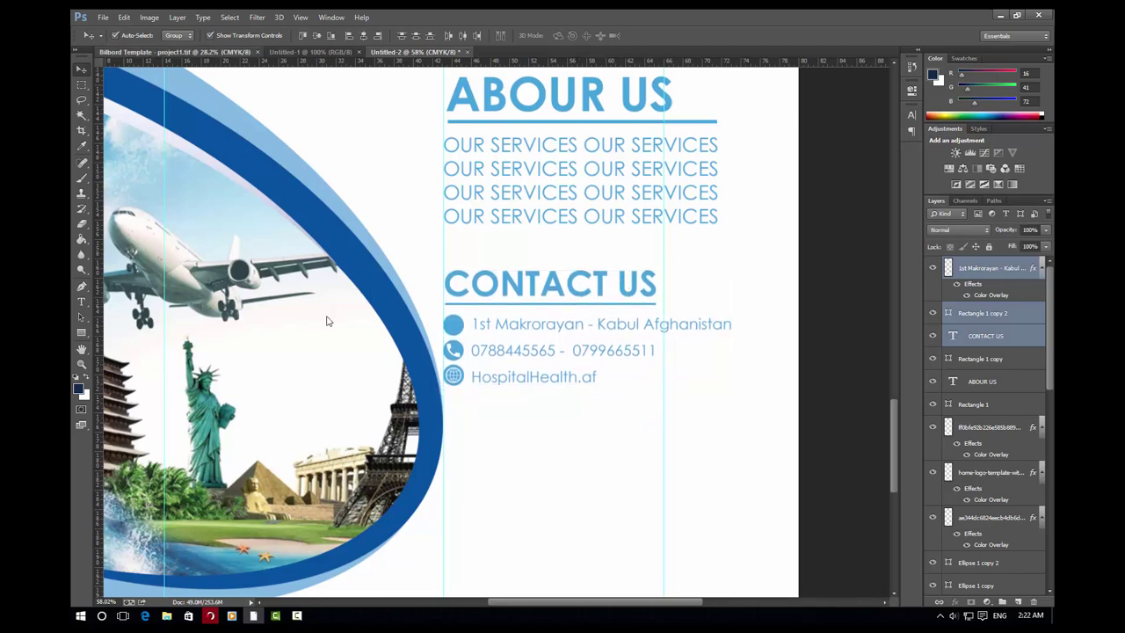
Drag the location-pin icon from Bilbord Template into the Vacations flyer
{"action": "scroll", "coordinate": [322, 457], "scroll_direction": "up", "scroll_amount": 2}
{"action": "left_click_drag", "start_coordinate": [327, 463], "coordinate": [340, 470]}
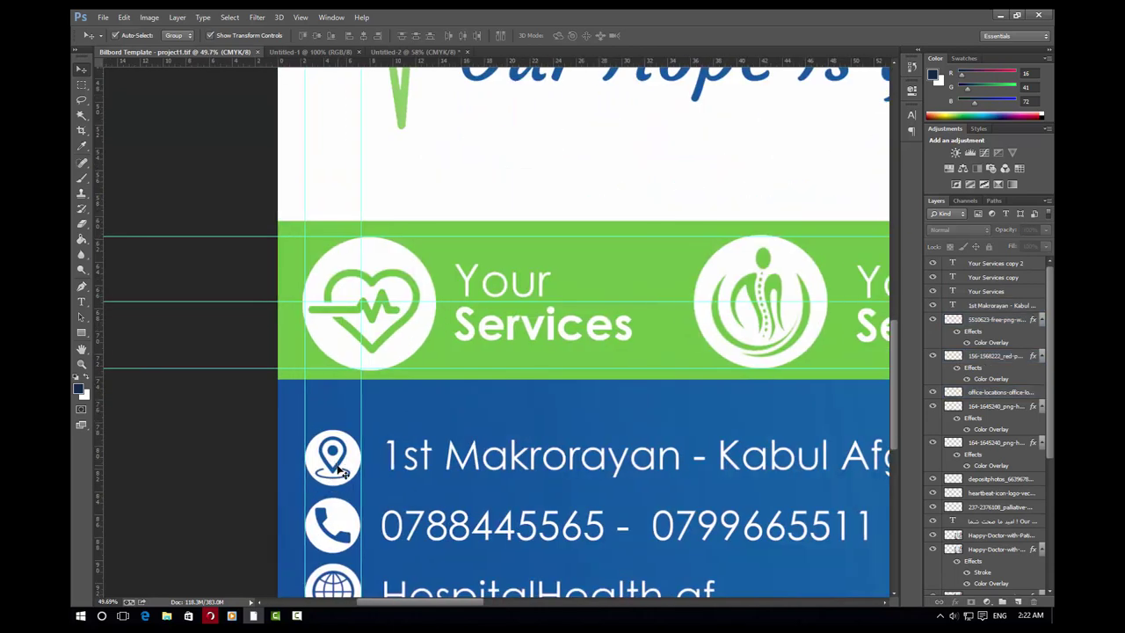
{"action": "left_click", "coordinate": [343, 466]}
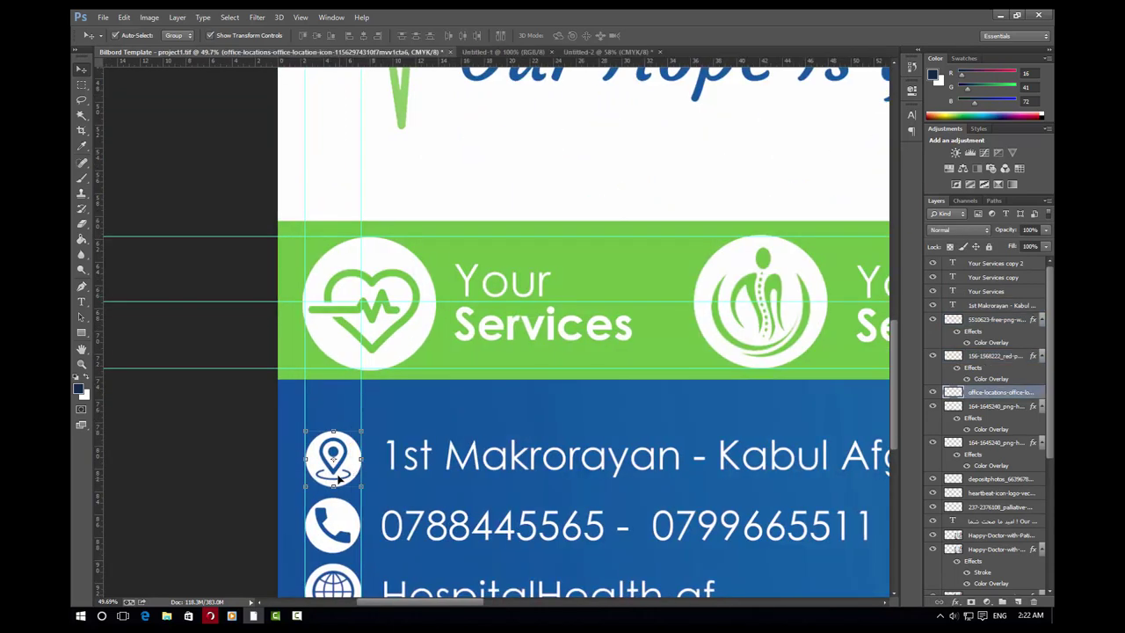
{"action": "mouse_move", "coordinate": [351, 470]}
{"action": "left_mouse_down"}
{"action": "mouse_move", "coordinate": [610, 240]}
{"action": "mouse_move", "coordinate": [554, 453]}
{"action": "left_mouse_up"}
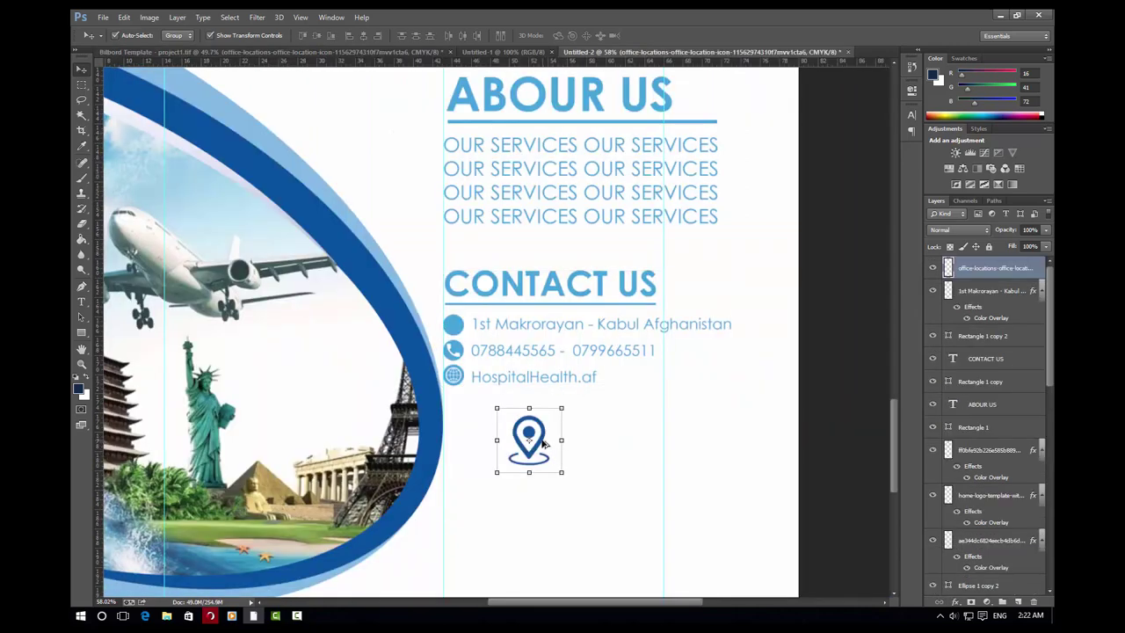
Place the pin beside the address line and shrink it to about a third
{"action": "scroll", "coordinate": [545, 442], "scroll_direction": "up", "scroll_amount": 1}
{"action": "scroll", "coordinate": [544, 442], "scroll_direction": "left", "scroll_amount": 2}
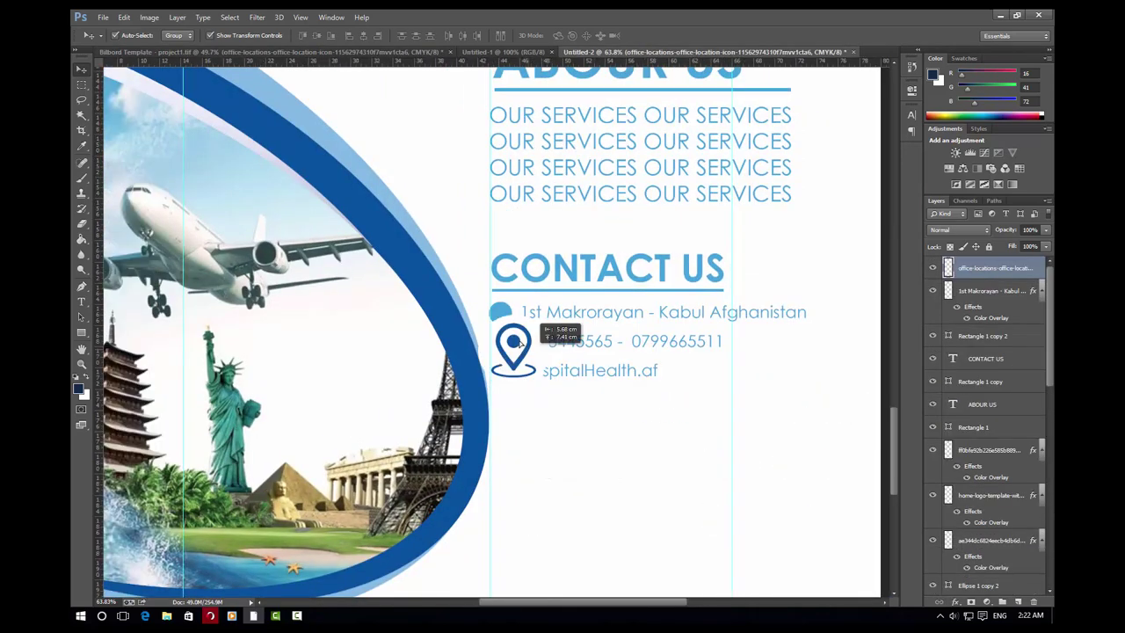
{"action": "left_click_drag", "start_coordinate": [596, 441], "coordinate": [515, 323]}
{"action": "scroll", "coordinate": [515, 323], "scroll_direction": "up", "scroll_amount": 5}
{"action": "scroll", "coordinate": [514, 323], "scroll_direction": "up", "scroll_amount": 3}
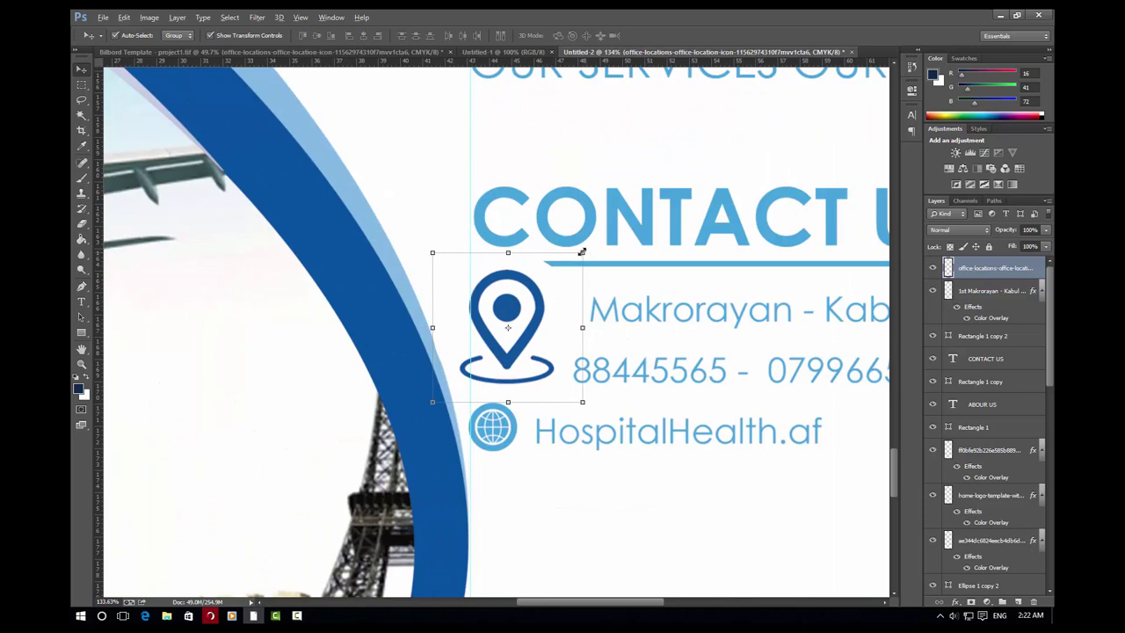
{"action": "left_click_drag", "start_coordinate": [581, 252], "coordinate": [531, 303]}
{"action": "left_click", "coordinate": [661, 35]}
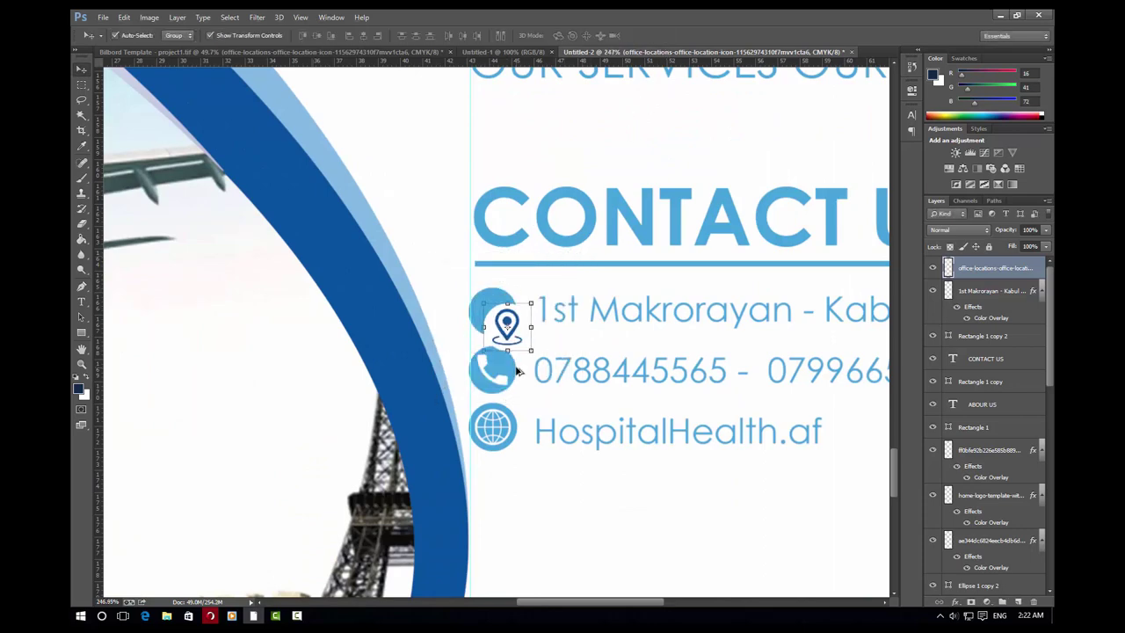
{"action": "scroll", "coordinate": [519, 362], "scroll_direction": "up", "scroll_amount": 3}
Select the pin and its ring by colour, then clear the selection
{"action": "right_click", "coordinate": [82, 115]}
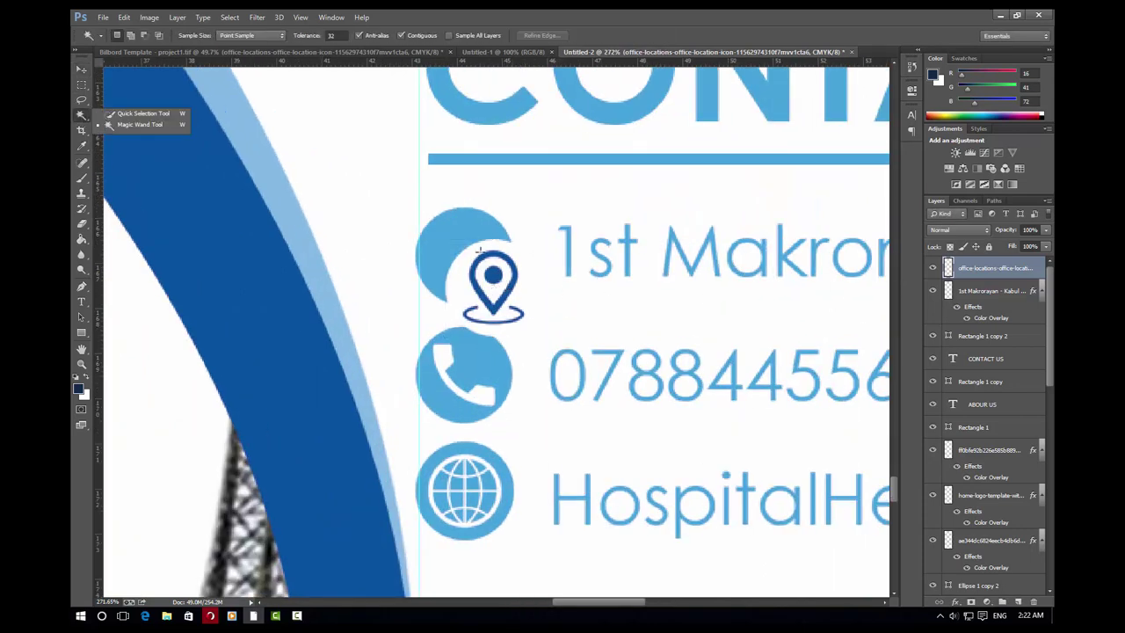
{"action": "left_click", "coordinate": [131, 127]}
{"action": "left_click", "coordinate": [492, 278]}
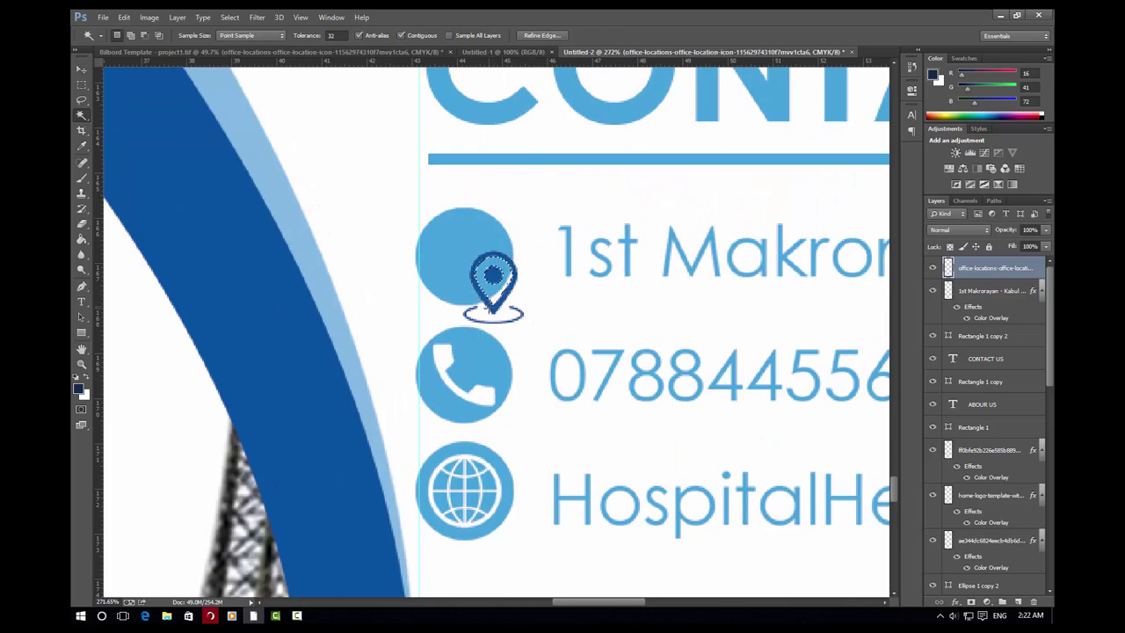
{"action": "left_click", "coordinate": [481, 314], "text": "shift"}
{"action": "left_click", "coordinate": [280, 35]}
{"action": "key", "text": "ctrl+d"}
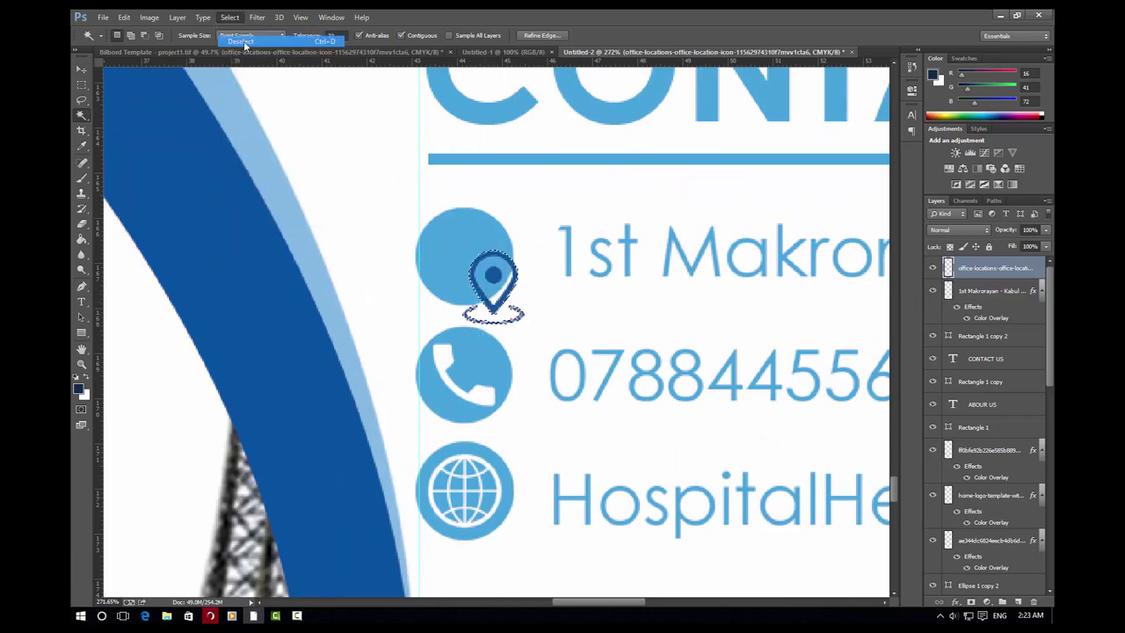
Give the pin icon a white Color Overlay
{"action": "double_click", "coordinate": [947, 269]}
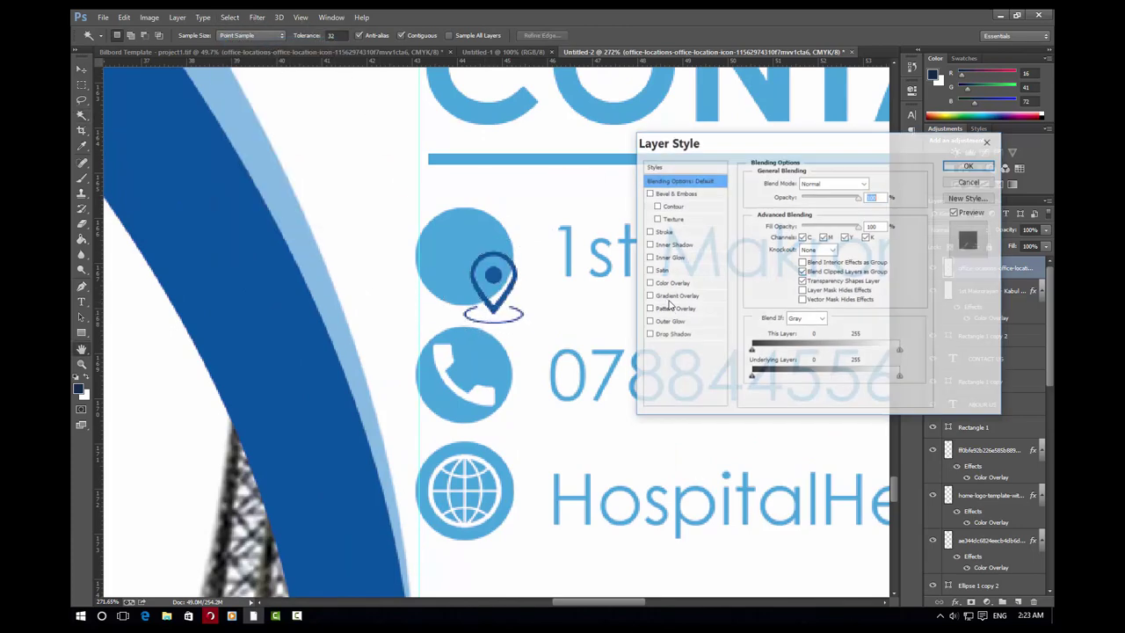
{"action": "left_click", "coordinate": [671, 282]}
{"action": "left_click", "coordinate": [868, 184]}
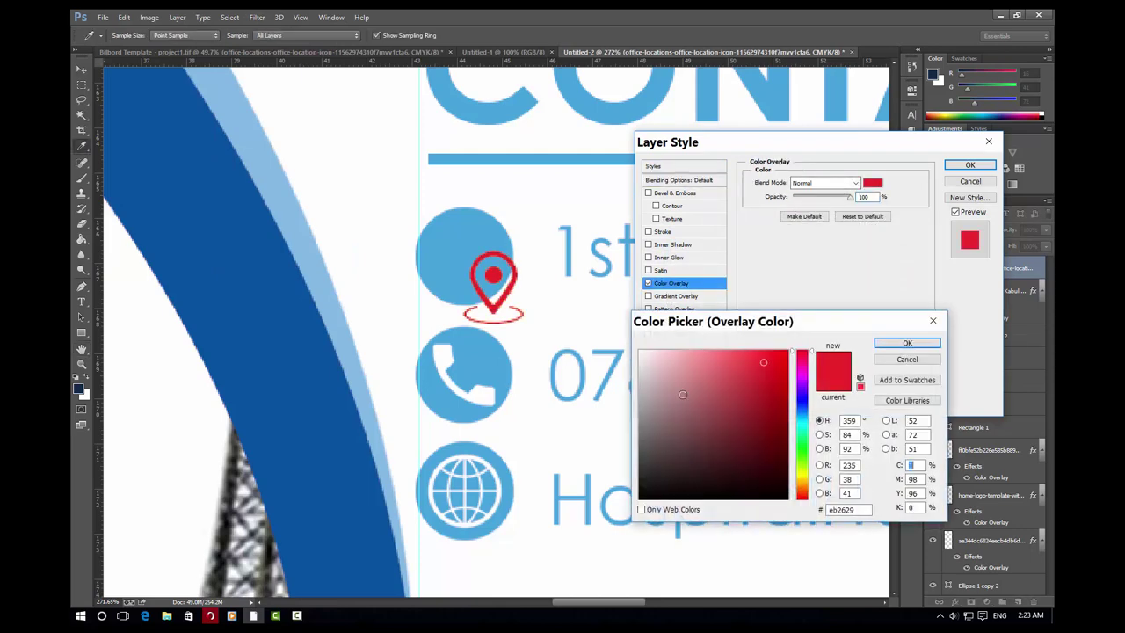
{"action": "left_click", "coordinate": [704, 343]}
{"action": "left_click", "coordinate": [891, 341]}
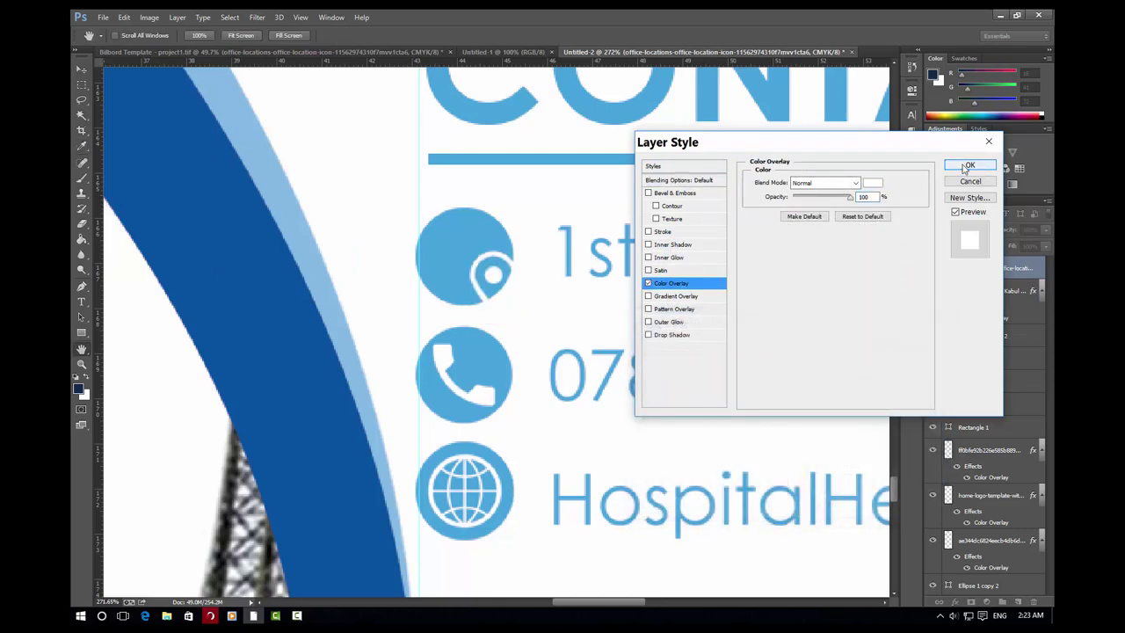
{"action": "left_click", "coordinate": [967, 166]}
Centre the white pin inside the address line's first blue circle
{"action": "left_click", "coordinate": [89, 72]}
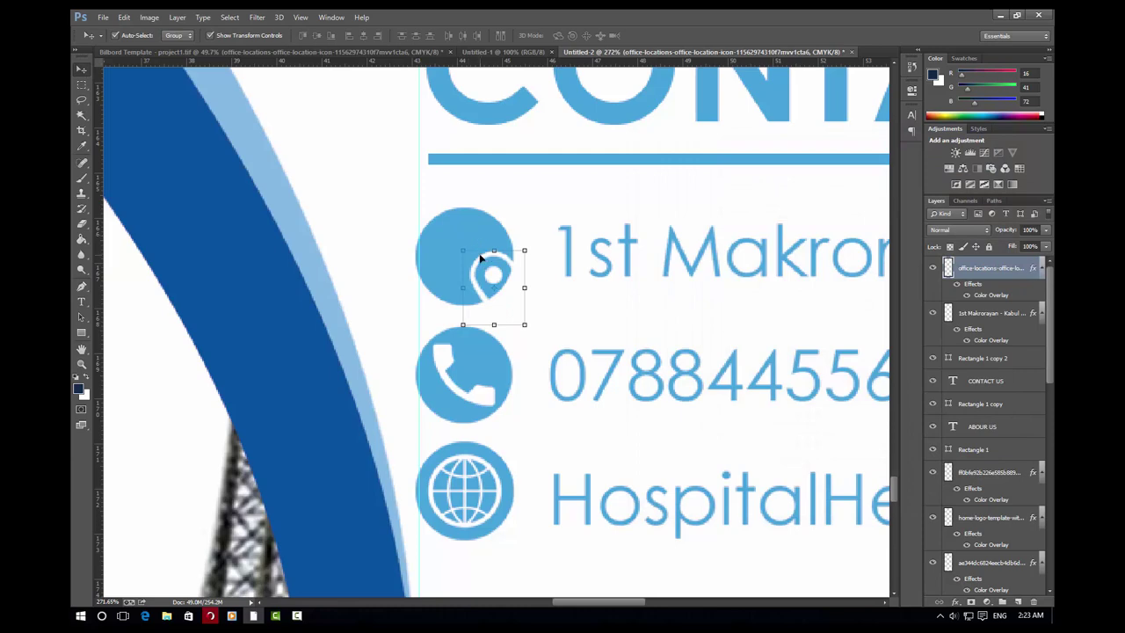
{"action": "left_click_drag", "start_coordinate": [483, 258], "coordinate": [454, 227]}
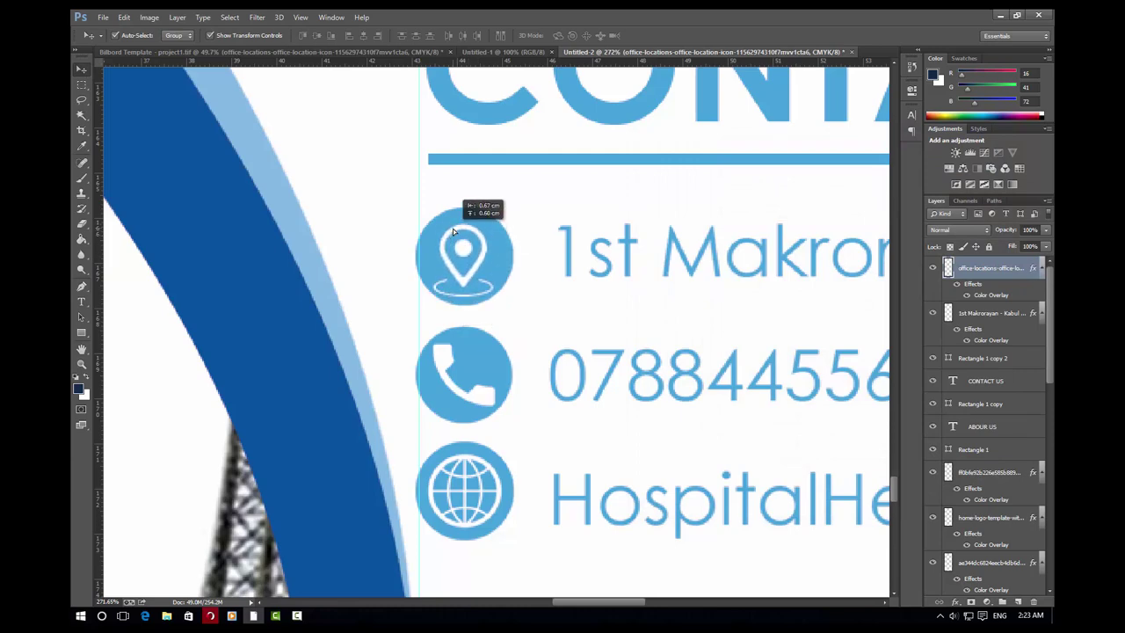
{"action": "key", "text": "Down"}
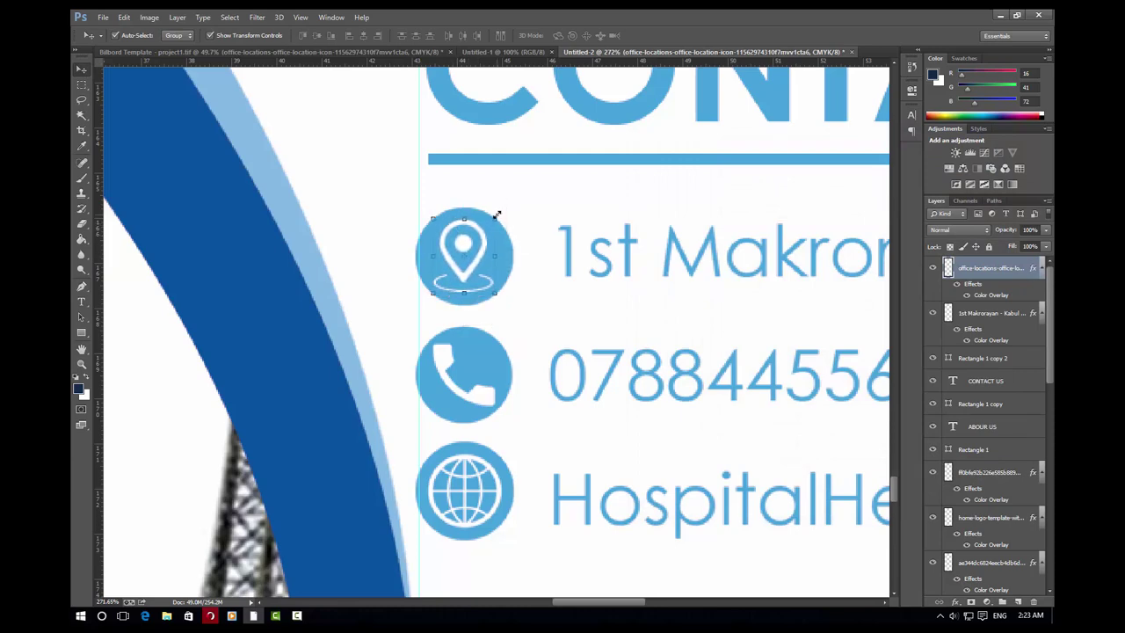
{"action": "key", "text": "Down"}
Move the Vacations Made Simple logo up and to the left
{"action": "scroll", "coordinate": [545, 332], "scroll_direction": "down", "scroll_amount": 2}
{"action": "scroll", "coordinate": [659, 369], "scroll_direction": "down", "scroll_amount": 2}
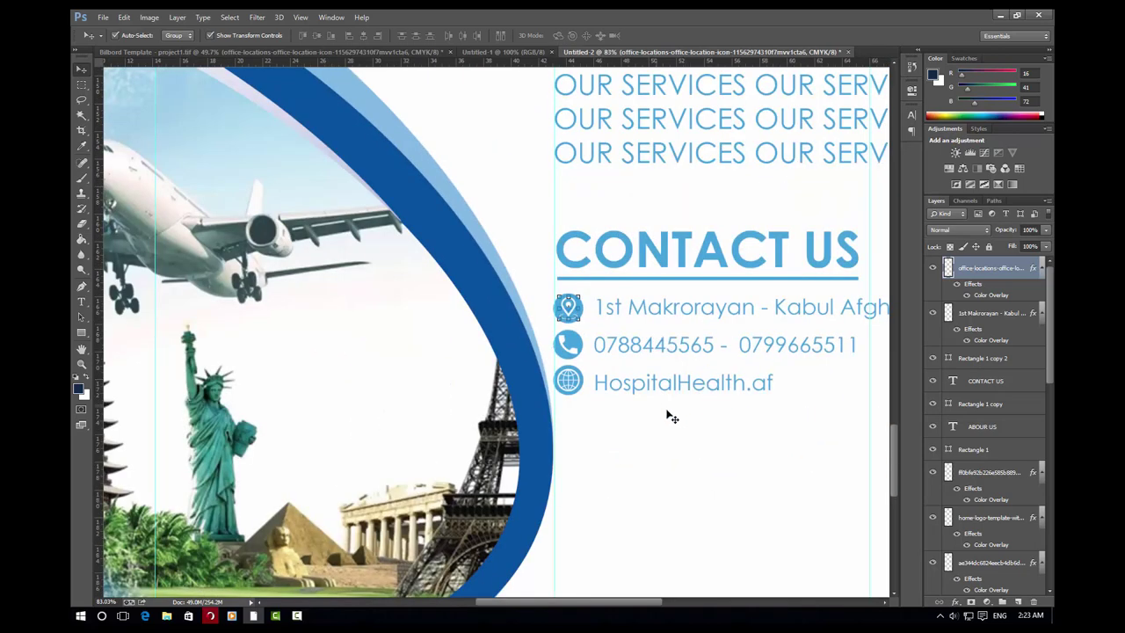
{"action": "scroll", "coordinate": [720, 430], "scroll_direction": "down", "scroll_amount": 1}
{"action": "scroll", "coordinate": [782, 452], "scroll_direction": "down", "scroll_amount": 1}
{"action": "scroll", "coordinate": [788, 459], "scroll_direction": "down", "scroll_amount": 2}
{"action": "scroll", "coordinate": [788, 471], "scroll_direction": "down", "scroll_amount": 2}
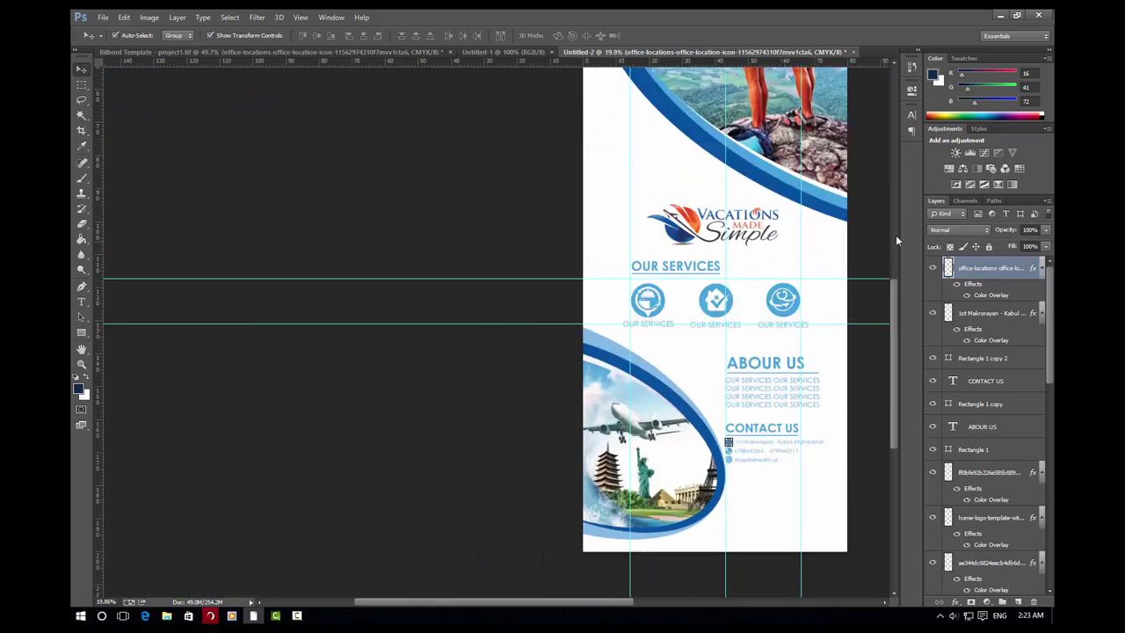
{"action": "scroll", "coordinate": [854, 257], "scroll_direction": "down", "scroll_amount": 2}
{"action": "scroll", "coordinate": [527, 347], "scroll_direction": "up", "scroll_amount": 1}
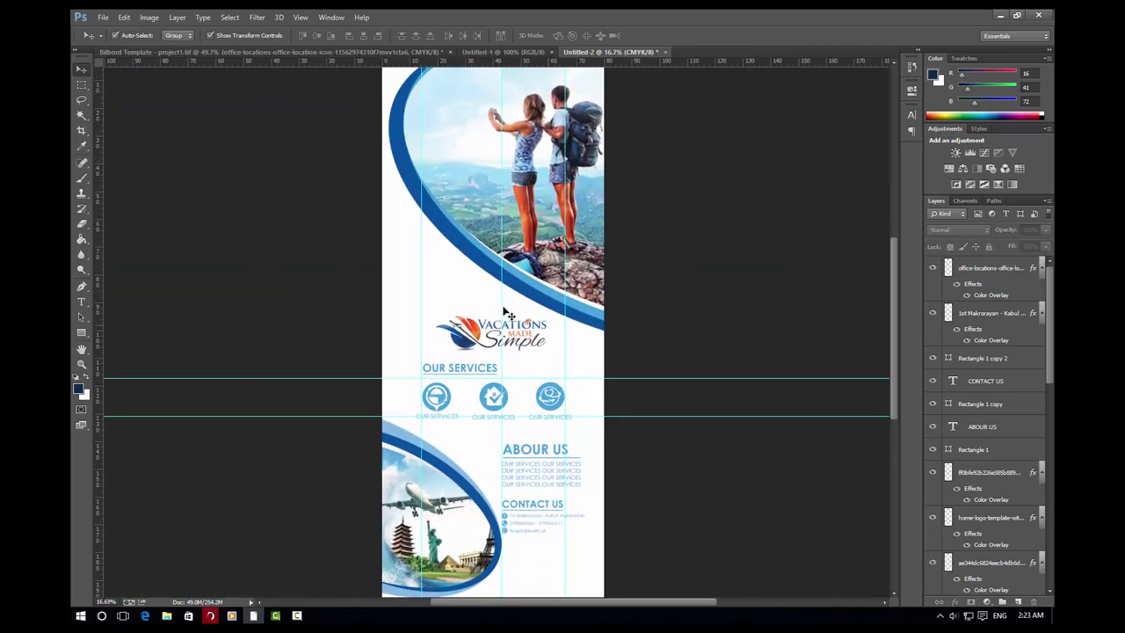
{"action": "mouse_move", "coordinate": [485, 341]}
{"action": "left_mouse_down"}
{"action": "mouse_move", "coordinate": [463, 293]}
{"action": "mouse_move", "coordinate": [460, 326]}
{"action": "mouse_move", "coordinate": [437, 320]}
{"action": "left_mouse_up"}
Shift the OUR SERVICES group and enlarge it to about 115%
{"action": "scroll", "coordinate": [527, 387], "scroll_direction": "up", "scroll_amount": 2}
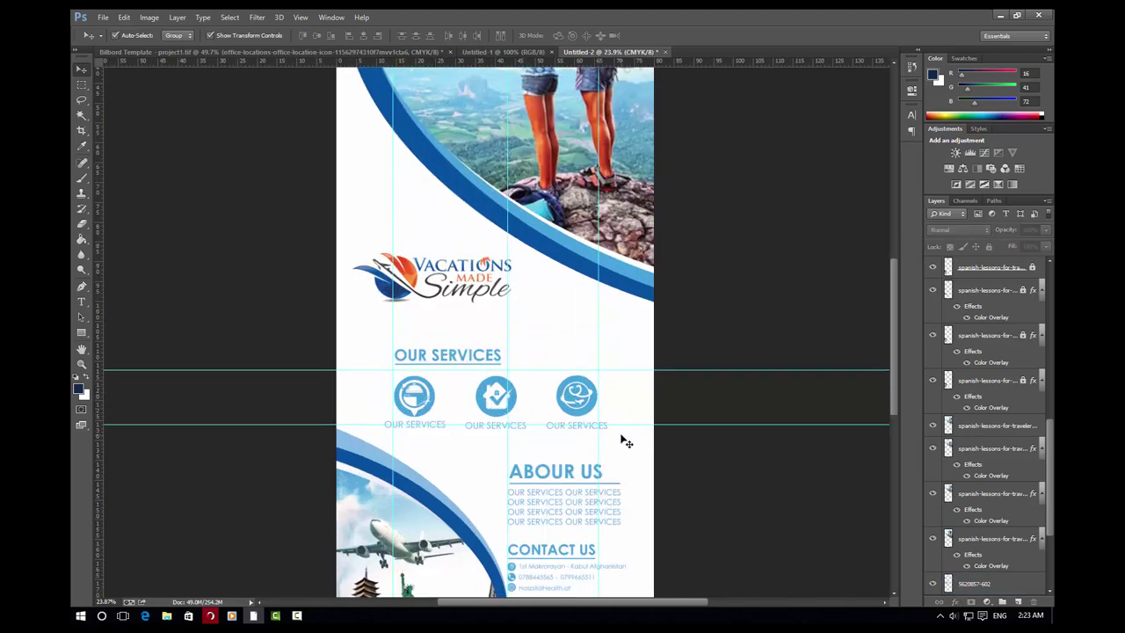
{"action": "mouse_move", "coordinate": [572, 389]}
{"action": "left_mouse_down"}
{"action": "mouse_move", "coordinate": [422, 349]}
{"action": "mouse_move", "coordinate": [419, 339]}
{"action": "left_mouse_up"}
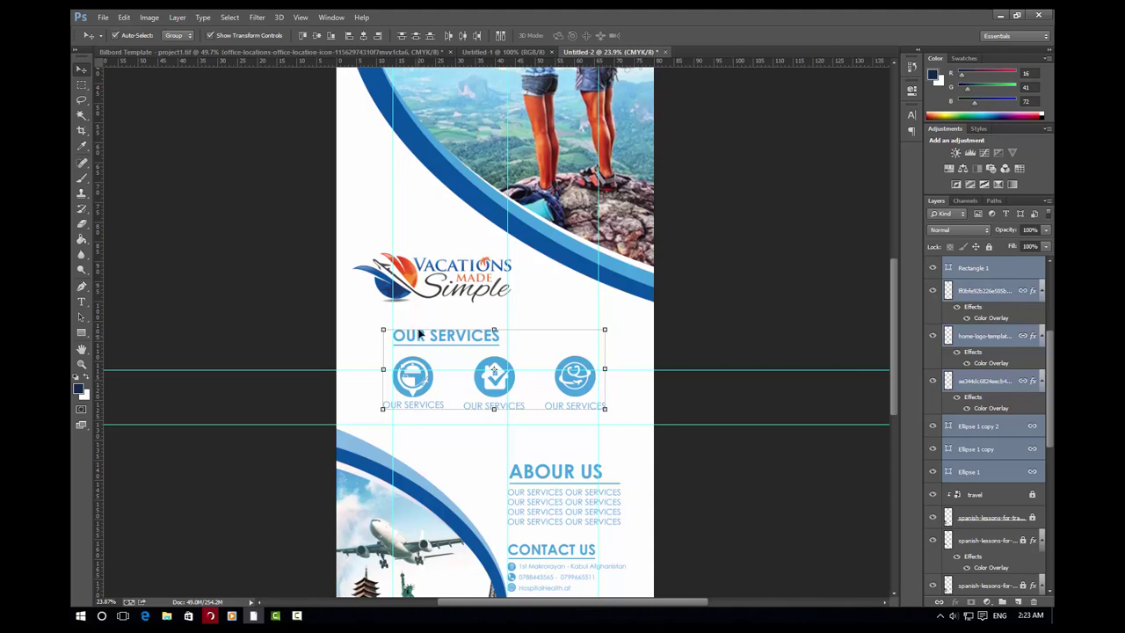
{"action": "left_click_drag", "start_coordinate": [602, 330], "coordinate": [622, 324]}
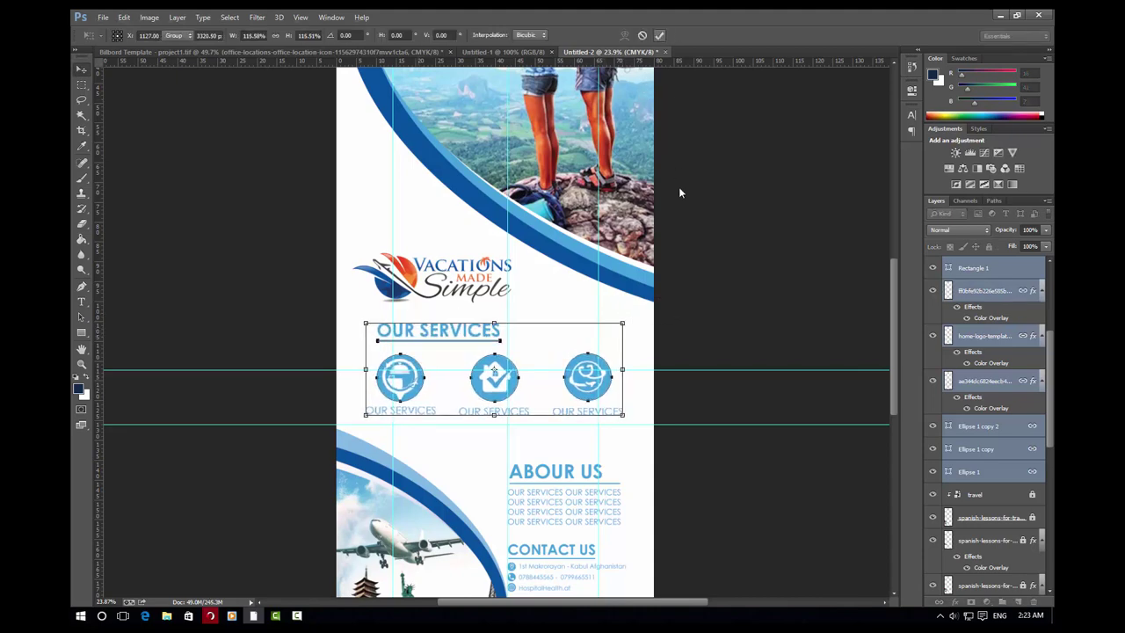
{"action": "key", "text": "Return"}
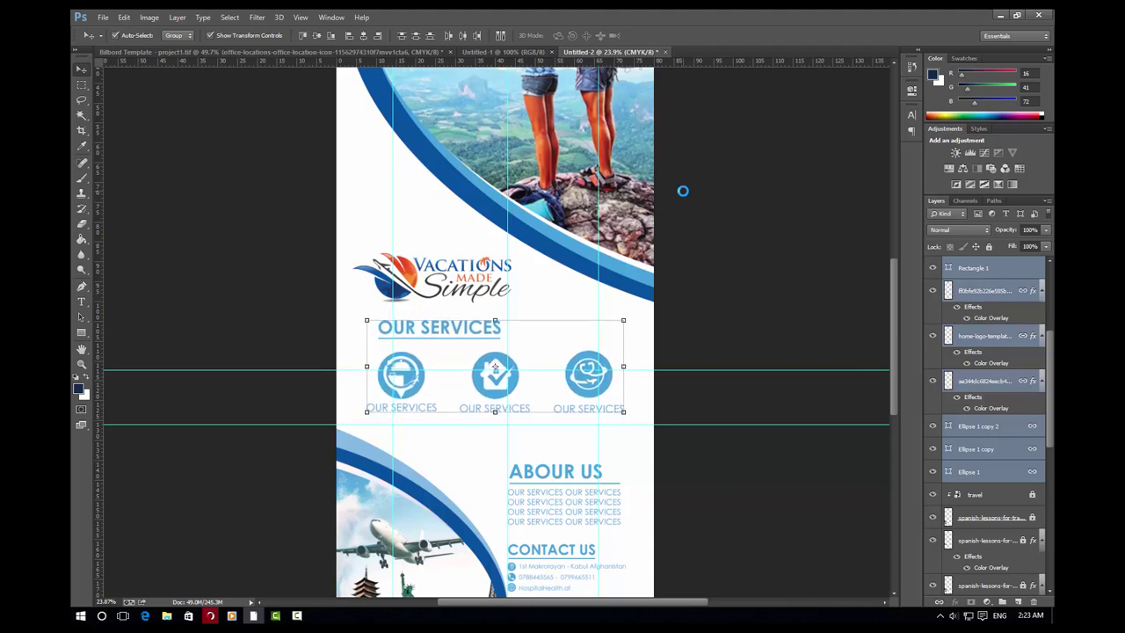
Enlarge the ABOUT US/CONTACT US block to about 112% and move it up
{"action": "left_click", "coordinate": [694, 236]}
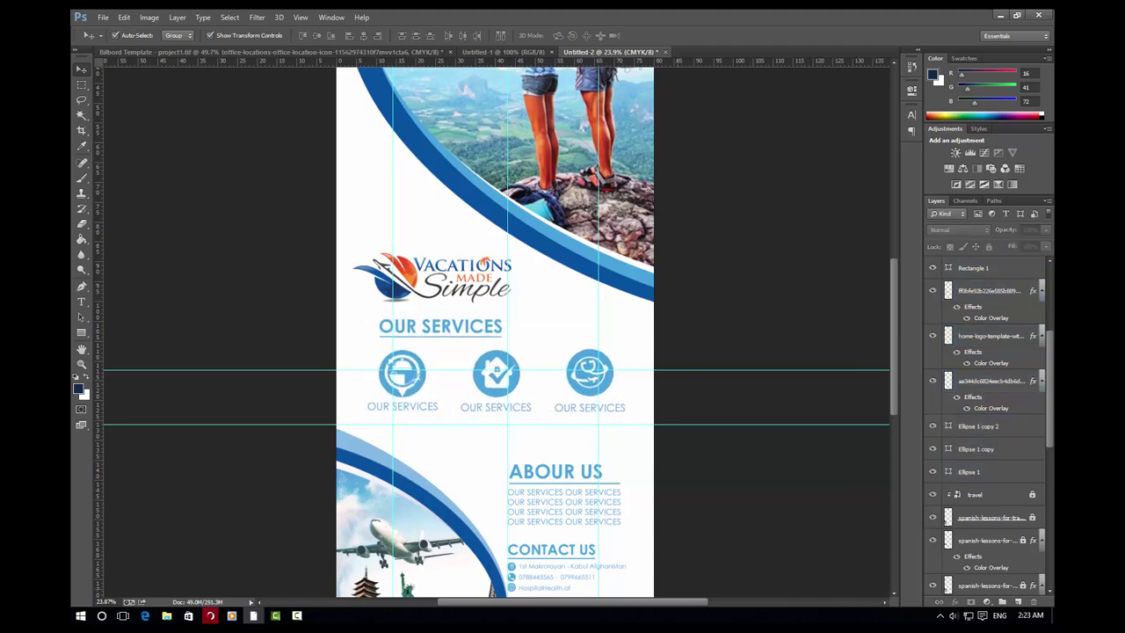
{"action": "scroll", "coordinate": [640, 483], "scroll_direction": "down", "scroll_amount": 3}
{"action": "mouse_move", "coordinate": [622, 449]}
{"action": "left_mouse_down"}
{"action": "mouse_move", "coordinate": [516, 347]}
{"action": "mouse_move", "coordinate": [545, 344]}
{"action": "left_mouse_up"}
{"action": "mouse_move", "coordinate": [633, 335]}
{"action": "left_mouse_down"}
{"action": "mouse_move", "coordinate": [646, 324]}
{"action": "mouse_move", "coordinate": [577, 337]}
{"action": "left_mouse_up"}
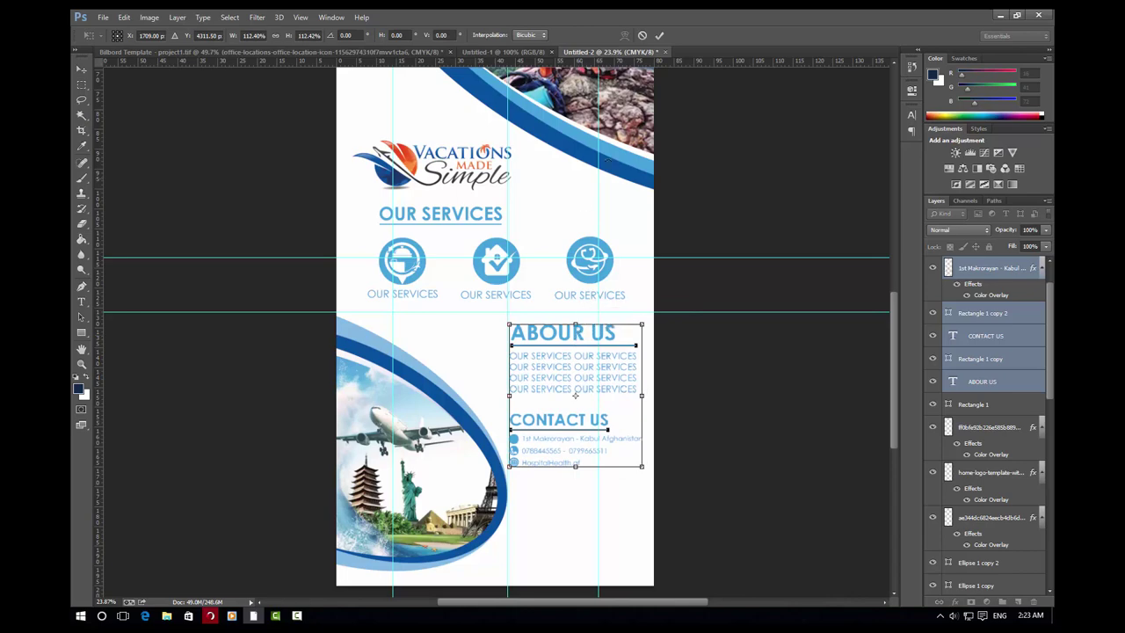
{"action": "key", "text": "Return"}
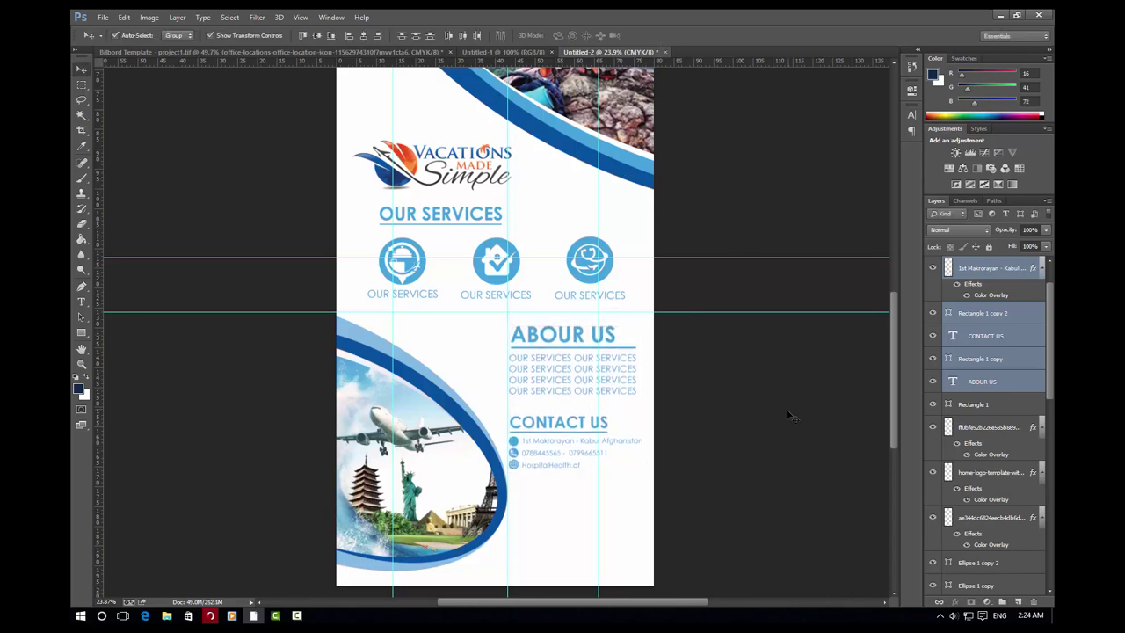
Position the pin in the first contact circle and merge it with the contact text layer
{"action": "scroll", "coordinate": [514, 439], "scroll_direction": "up", "scroll_amount": 2}
{"action": "scroll", "coordinate": [514, 439], "scroll_direction": "up", "scroll_amount": 2}
{"action": "left_click", "coordinate": [535, 440]}
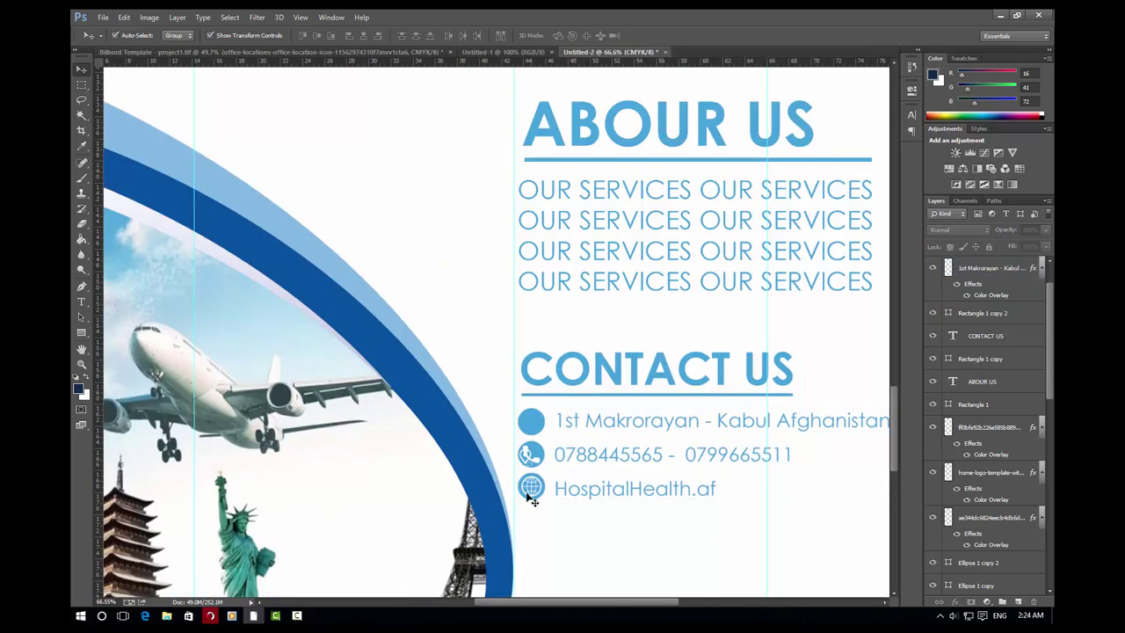
{"action": "scroll", "coordinate": [532, 500], "scroll_direction": "up", "scroll_amount": 3}
{"action": "left_click_drag", "start_coordinate": [529, 430], "coordinate": [538, 368]}
{"action": "left_click", "coordinate": [982, 315]}
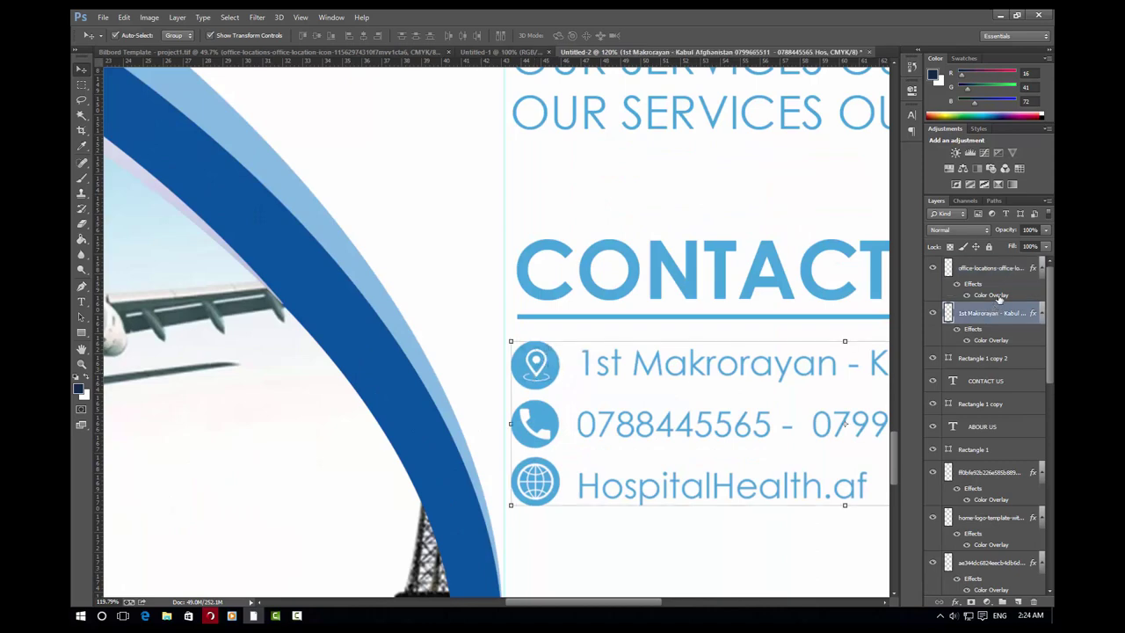
{"action": "left_click", "coordinate": [995, 272], "text": "ctrl"}
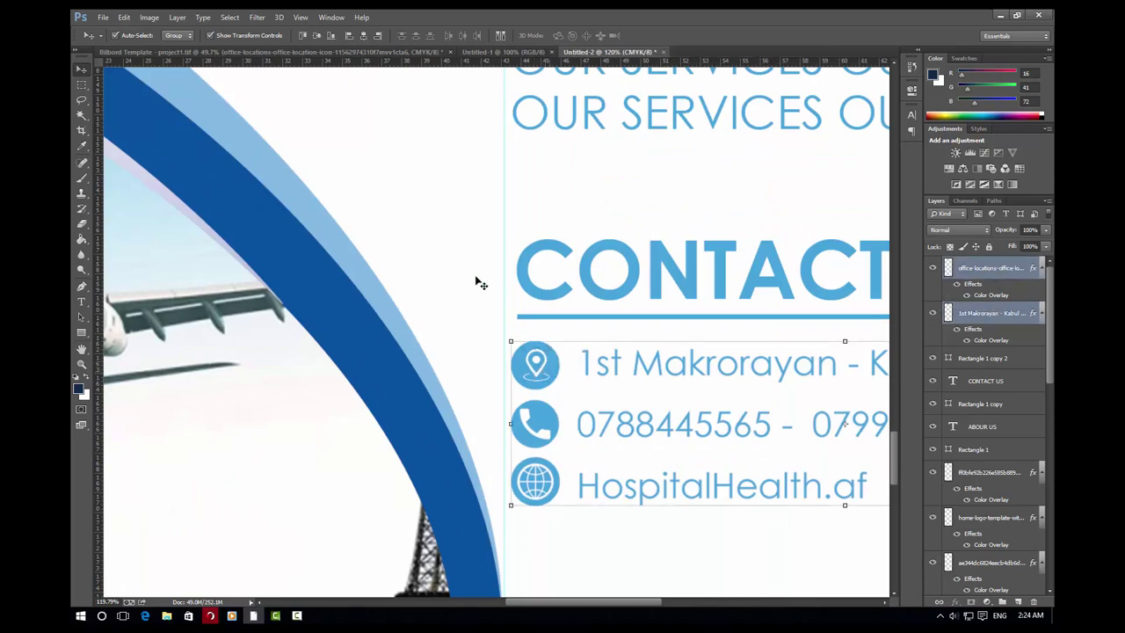
{"action": "left_click", "coordinate": [555, 376]}
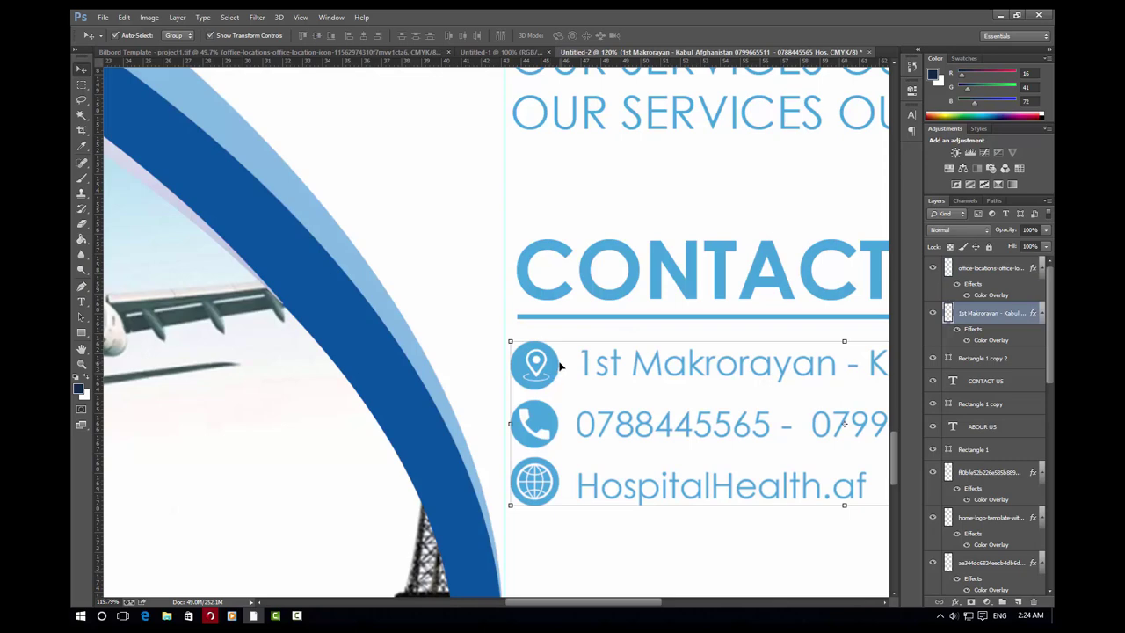
{"action": "left_click", "coordinate": [542, 369]}
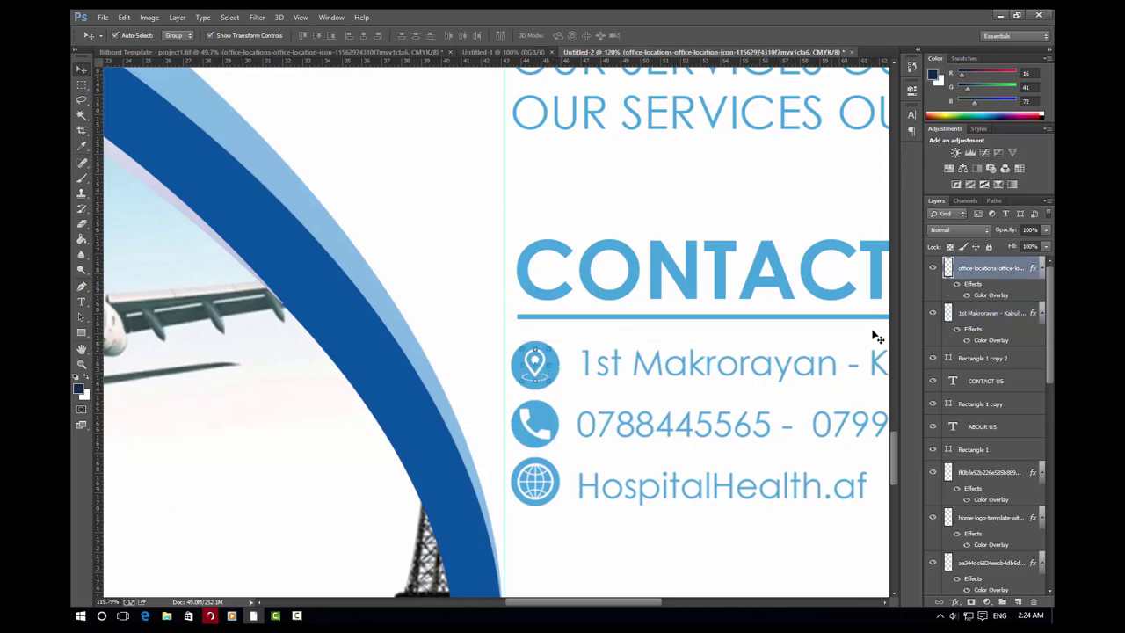
{"action": "left_click", "coordinate": [973, 313], "text": "ctrl"}
{"action": "right_click", "coordinate": [974, 312]}
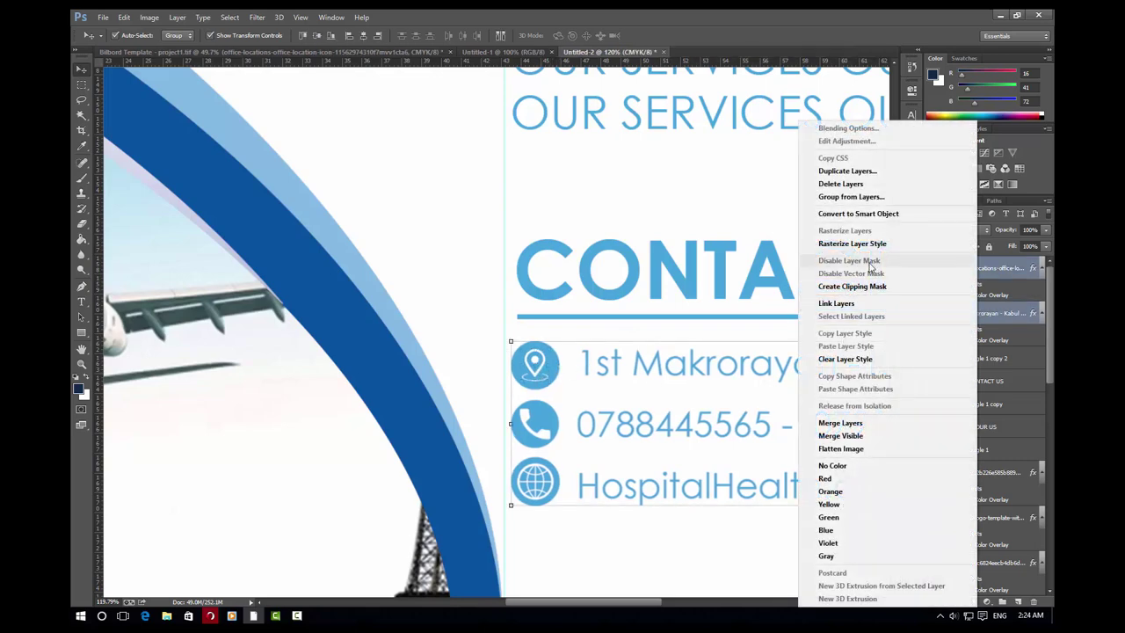
{"action": "left_click", "coordinate": [864, 423]}
Drag the Welcome-to-Amplify-UK-Blog skyline image from Explorer into the flyer
{"action": "scroll", "coordinate": [702, 327], "scroll_direction": "down", "scroll_amount": 3}
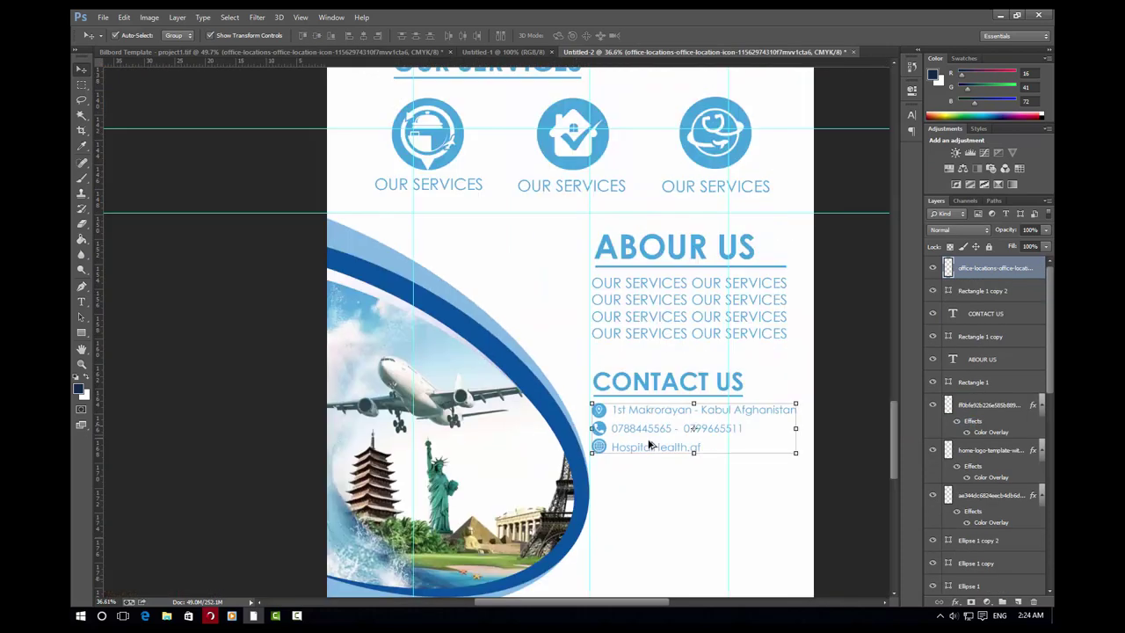
{"action": "scroll", "coordinate": [703, 326], "scroll_direction": "down", "scroll_amount": 2}
{"action": "scroll", "coordinate": [501, 374], "scroll_direction": "down", "scroll_amount": 2}
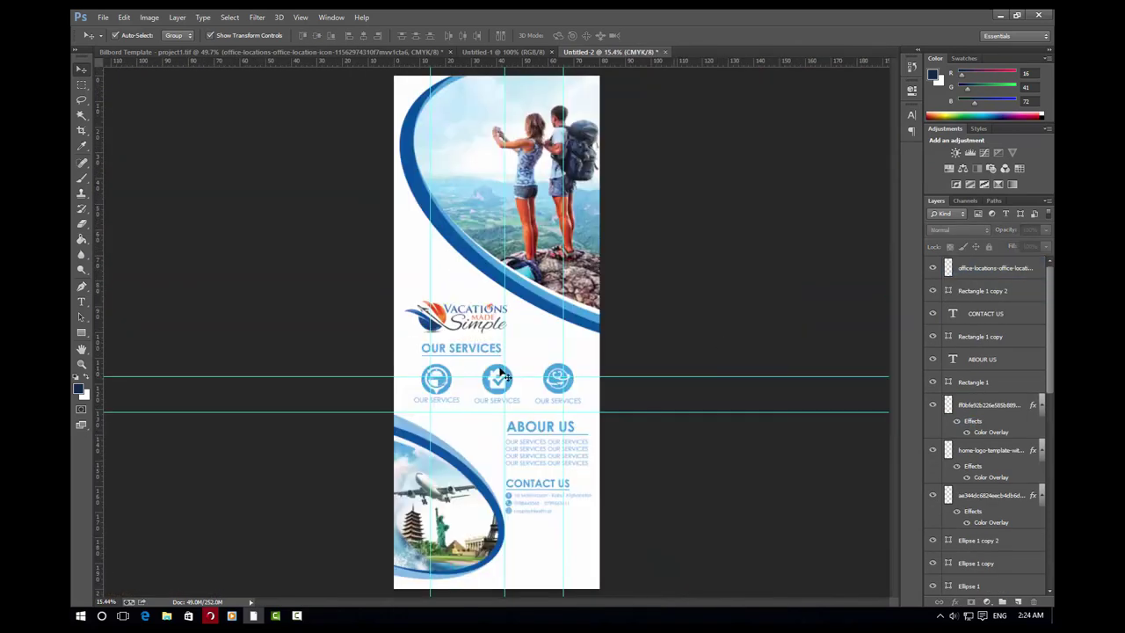
{"action": "left_click", "coordinate": [1000, 15]}
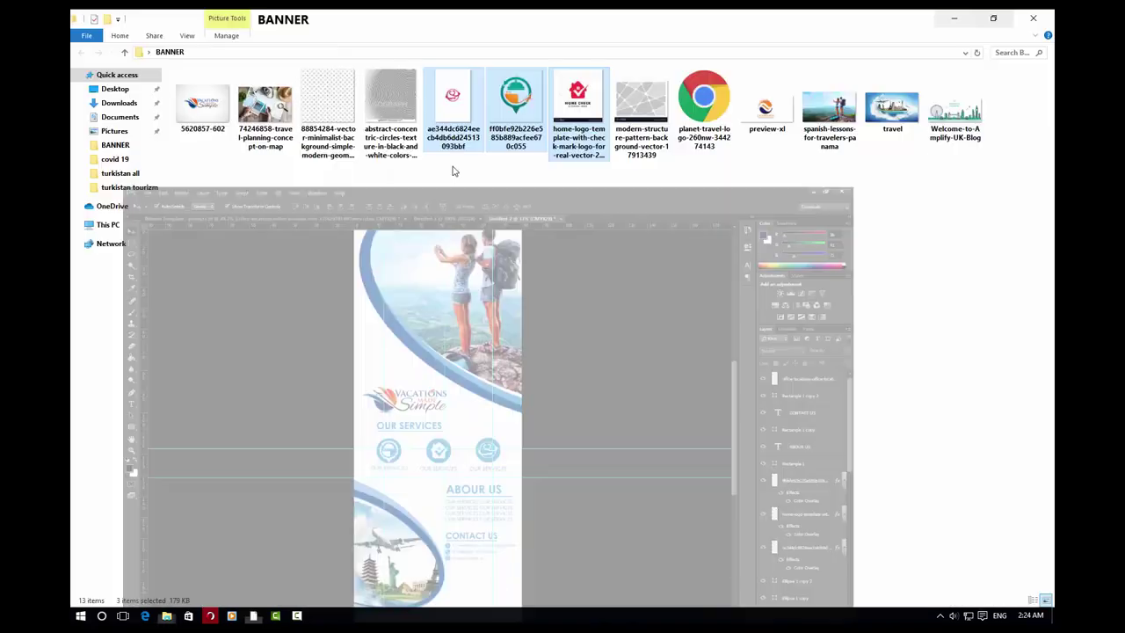
{"action": "left_click", "coordinate": [402, 208]}
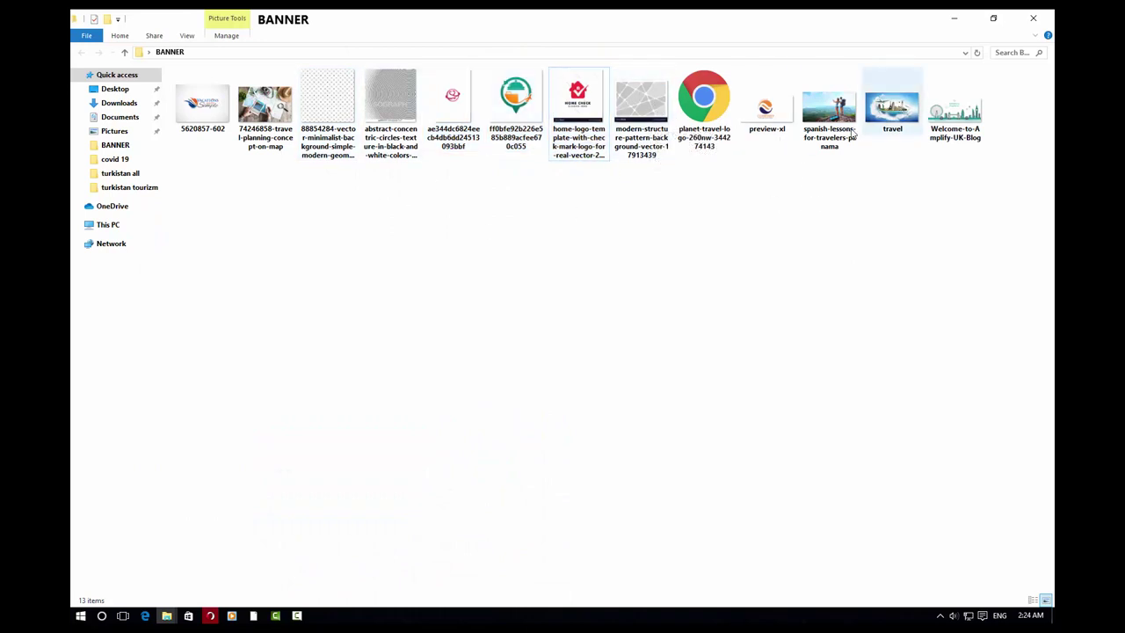
{"action": "left_click", "coordinate": [955, 139]}
{"action": "mouse_move", "coordinate": [955, 141]}
{"action": "left_mouse_down"}
{"action": "mouse_move", "coordinate": [666, 461]}
{"action": "mouse_move", "coordinate": [534, 537]}
{"action": "left_mouse_up"}
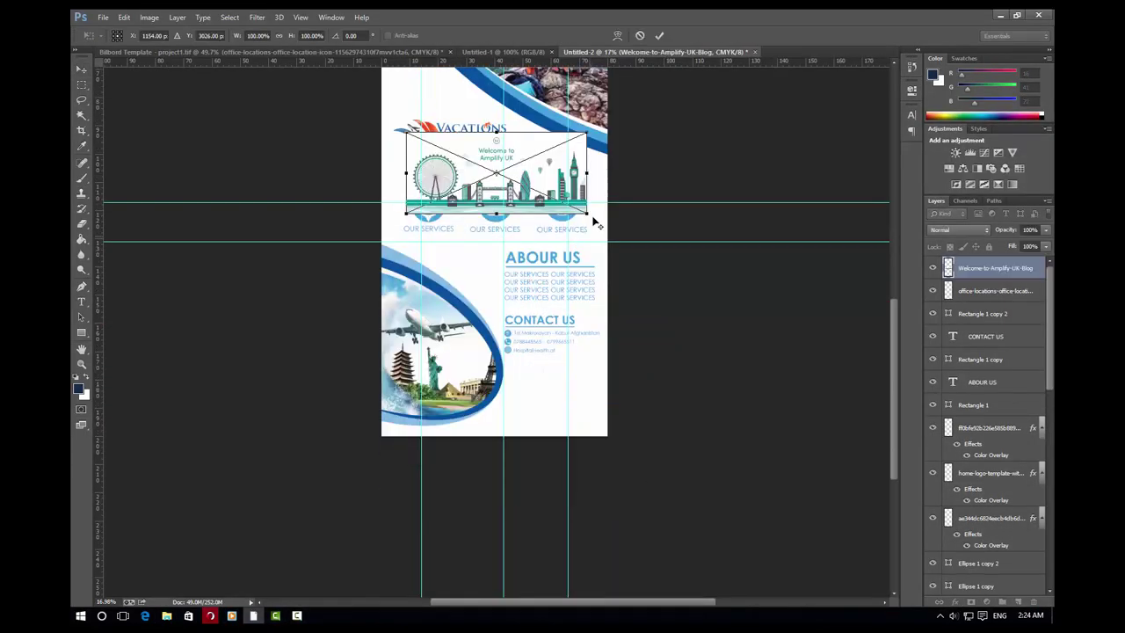
Fit the skyline along the flyer's bottom at about 134.5%, layered just above Background
{"action": "left_click_drag", "start_coordinate": [587, 135], "coordinate": [607, 121]}
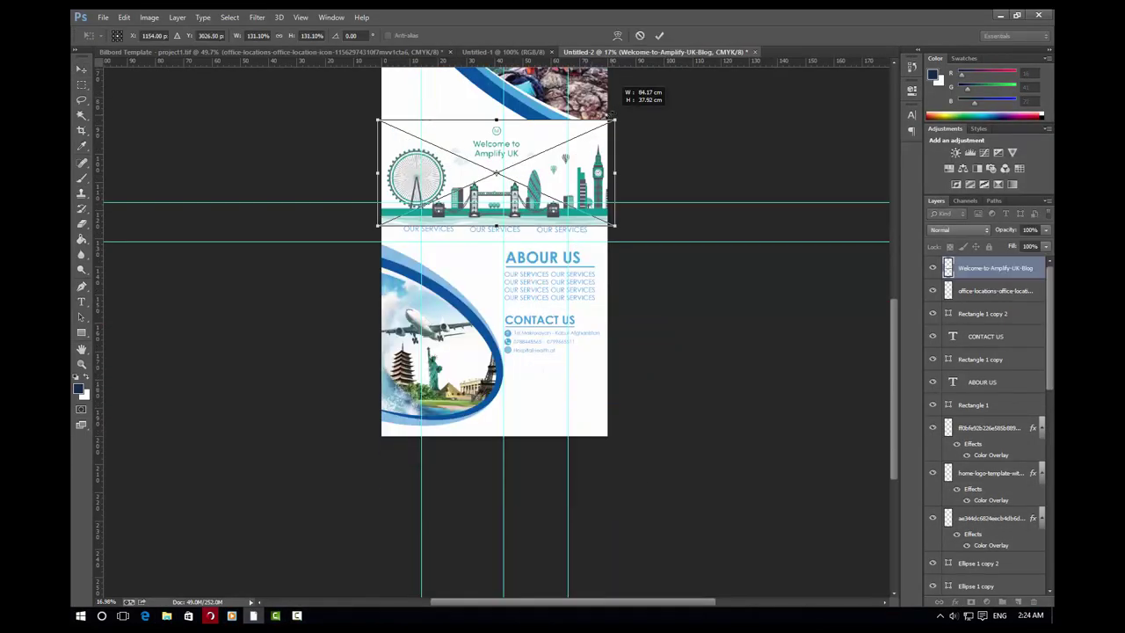
{"action": "left_click", "coordinate": [659, 35]}
{"action": "left_click_drag", "start_coordinate": [993, 263], "coordinate": [1012, 618]}
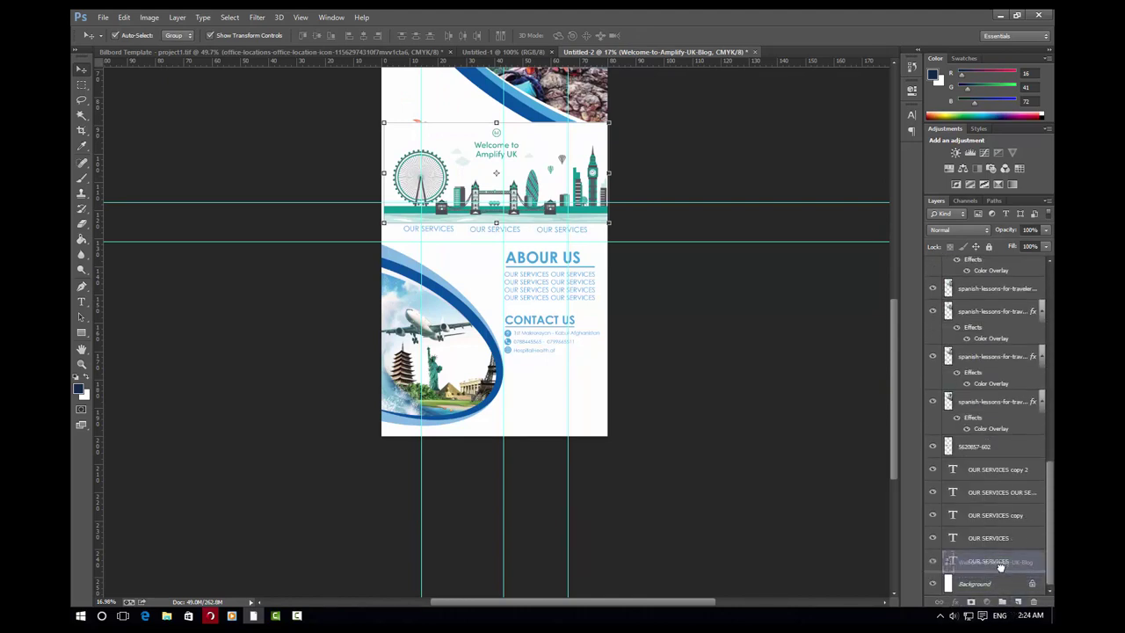
{"action": "left_click_drag", "start_coordinate": [1012, 618], "coordinate": [993, 572]}
{"action": "left_click_drag", "start_coordinate": [589, 221], "coordinate": [584, 437]}
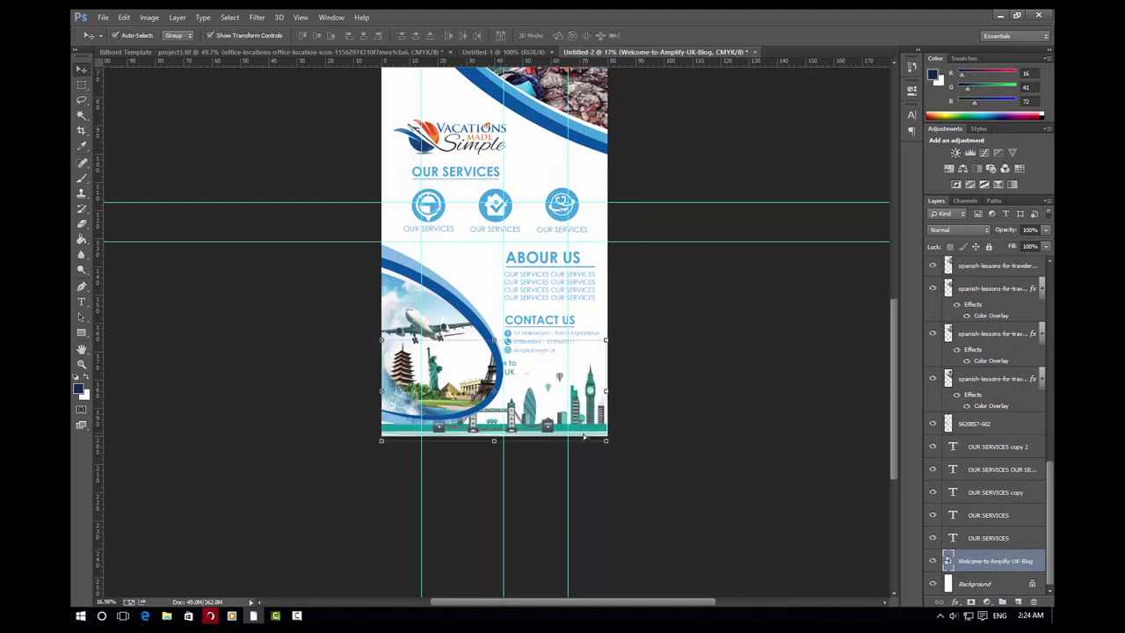
{"action": "left_click_drag", "start_coordinate": [618, 343], "coordinate": [620, 334]}
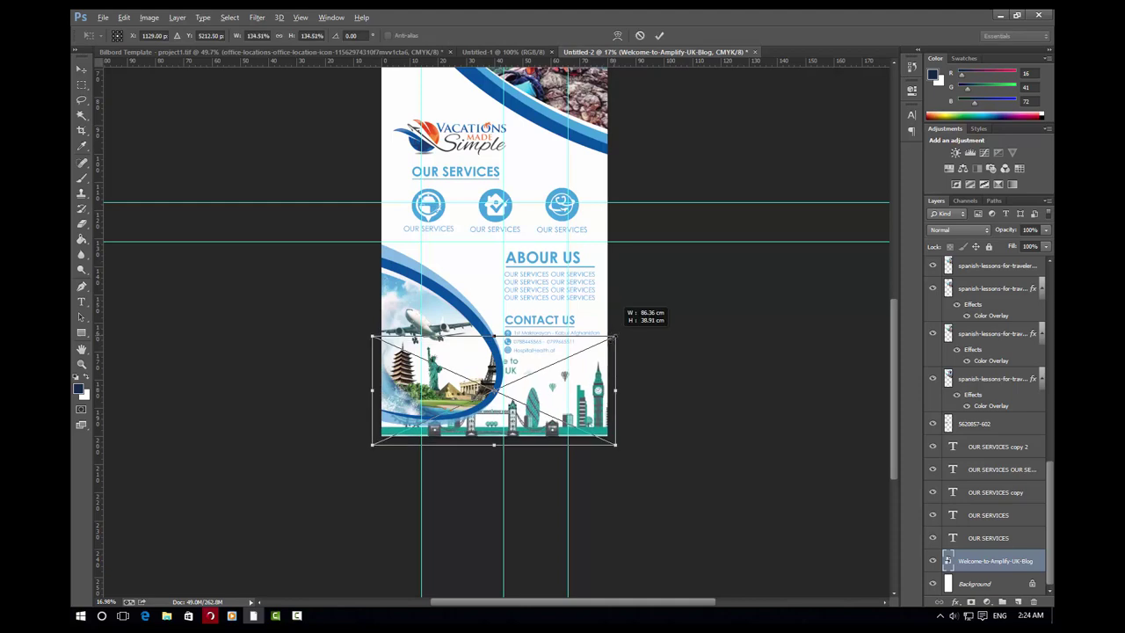
{"action": "left_click", "coordinate": [660, 36]}
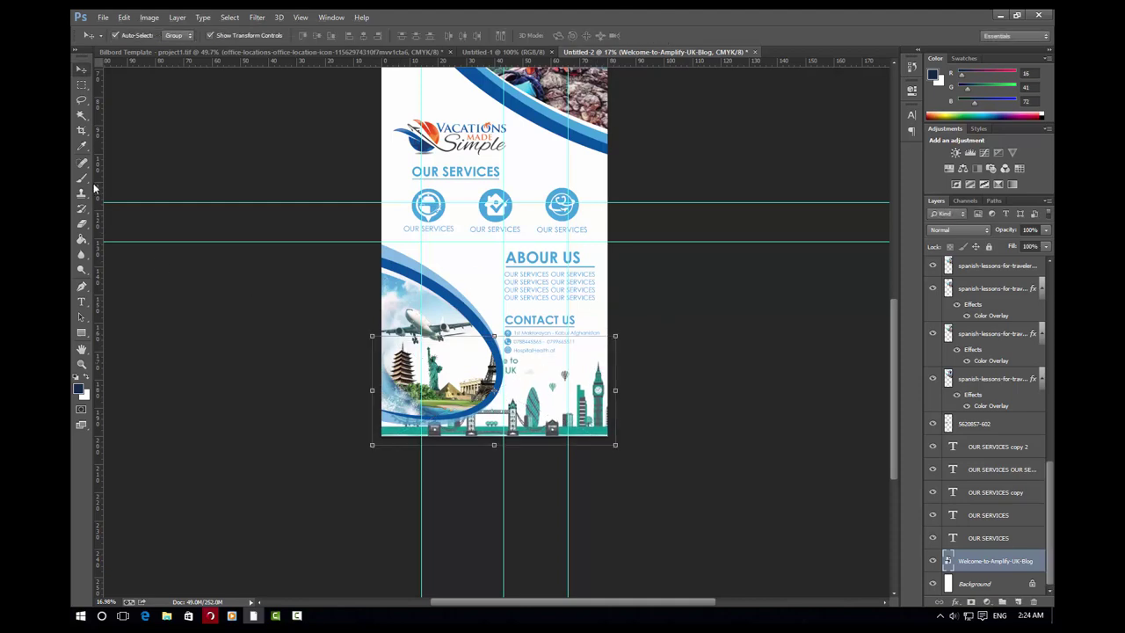
Rasterize the skyline layer and erase its leftover 'e to UK' text with a 191 px eraser
{"action": "left_click", "coordinate": [82, 213]}
{"action": "scroll", "coordinate": [494, 356], "scroll_direction": "up", "scroll_amount": 3}
{"action": "left_click", "coordinate": [505, 351]}
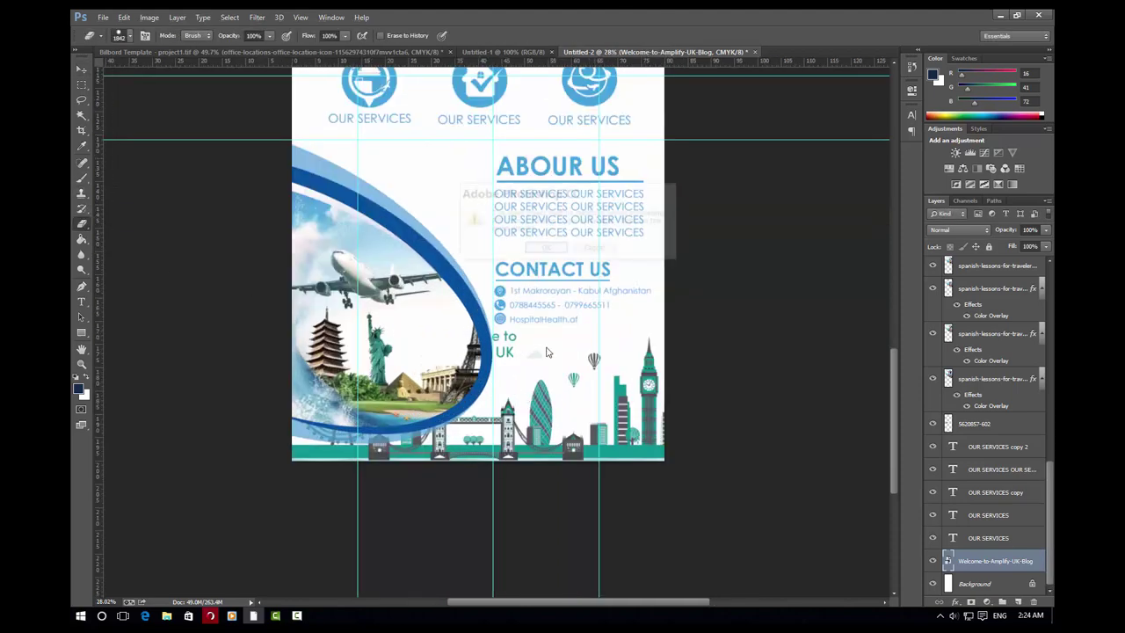
{"action": "left_click", "coordinate": [539, 246]}
{"action": "right_click", "coordinate": [493, 369]}
{"action": "type", "text": "191"}
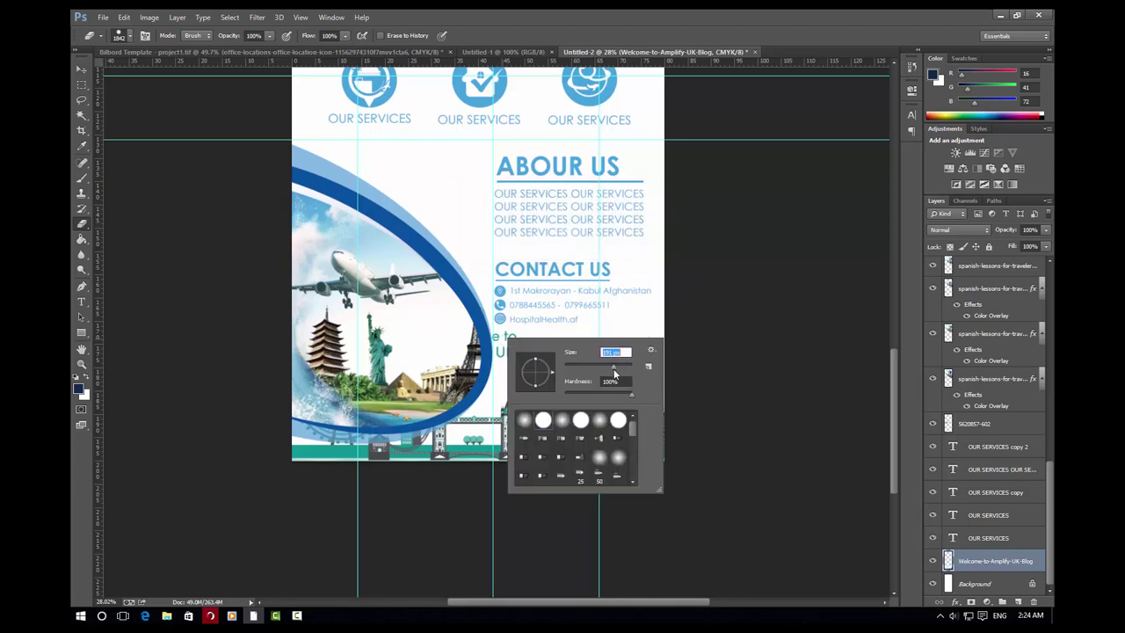
{"action": "key", "text": "Return"}
{"action": "mouse_move", "coordinate": [502, 336]}
{"action": "left_mouse_down"}
{"action": "mouse_move", "coordinate": [517, 331]}
{"action": "mouse_move", "coordinate": [507, 341]}
{"action": "left_mouse_up"}
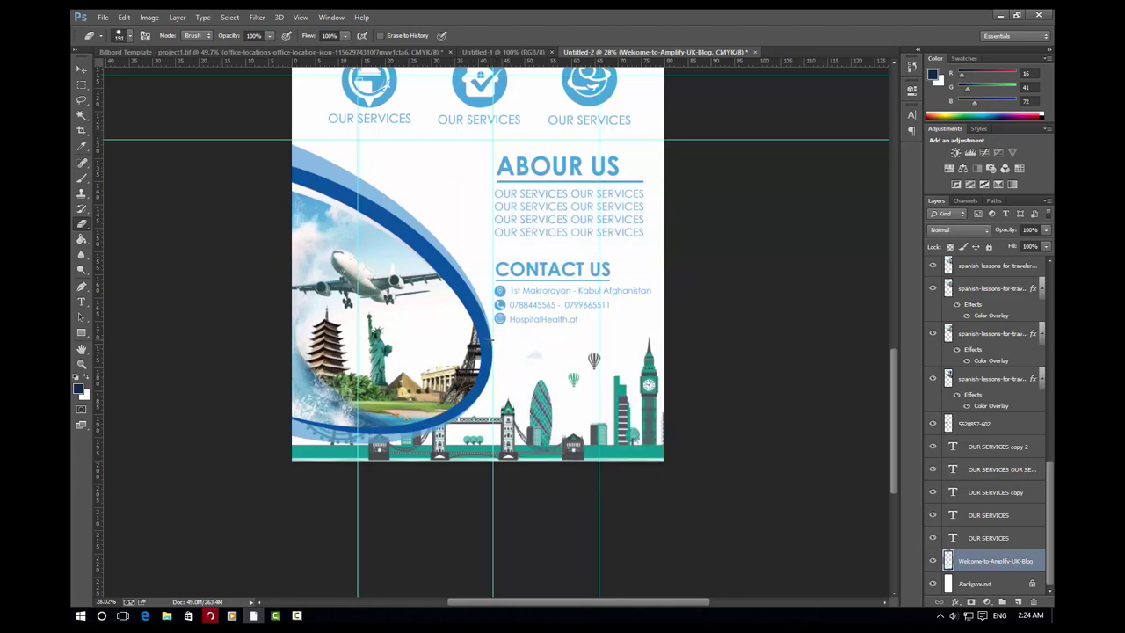
Move the skyline slightly lower and fade the layer to 47% opacity
{"action": "left_click", "coordinate": [81, 69]}
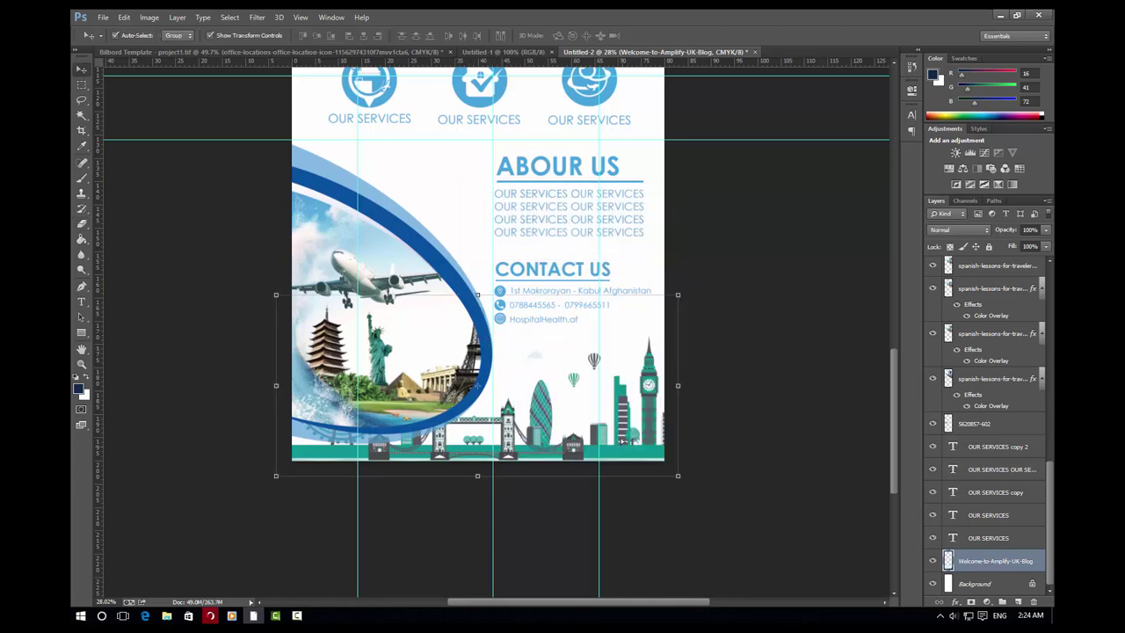
{"action": "left_click_drag", "start_coordinate": [621, 441], "coordinate": [621, 455]}
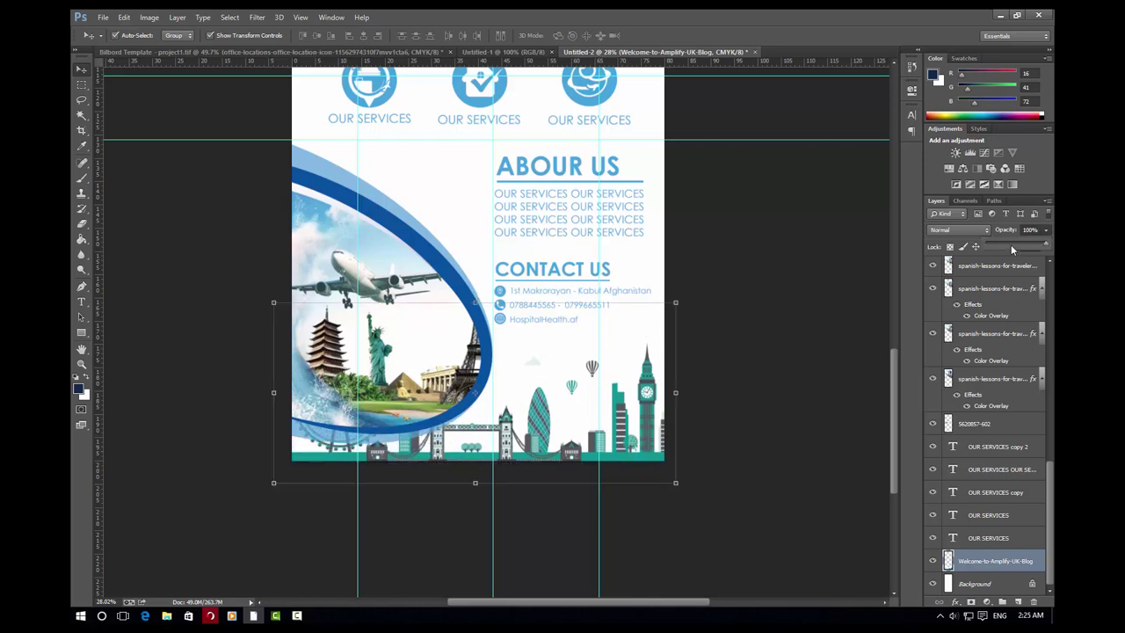
{"action": "mouse_move", "coordinate": [1011, 244]}
{"action": "left_mouse_down"}
{"action": "mouse_move", "coordinate": [1000, 247]}
{"action": "mouse_move", "coordinate": [1014, 247]}
{"action": "left_mouse_up"}
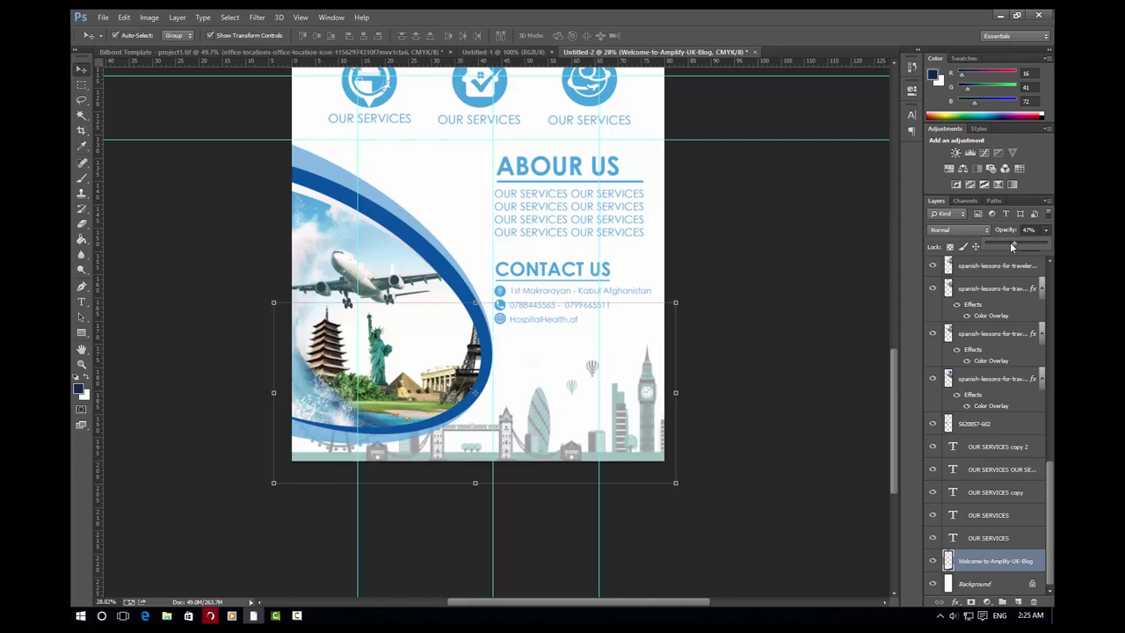
Fade the skyline's lower-left edge away with a soft round 1053 px eraser
{"action": "left_click", "coordinate": [82, 224]}
{"action": "left_click", "coordinate": [114, 222]}
{"action": "right_click", "coordinate": [387, 260]}
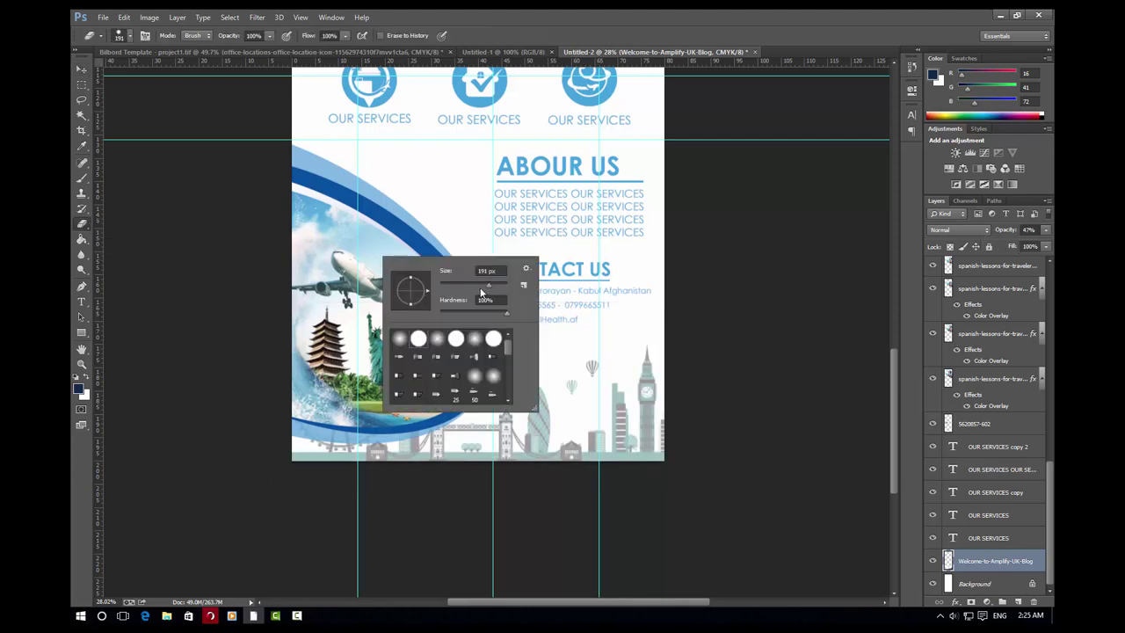
{"action": "left_click_drag", "start_coordinate": [488, 290], "coordinate": [498, 289]}
{"action": "left_click", "coordinate": [394, 340]}
{"action": "left_click", "coordinate": [316, 434]}
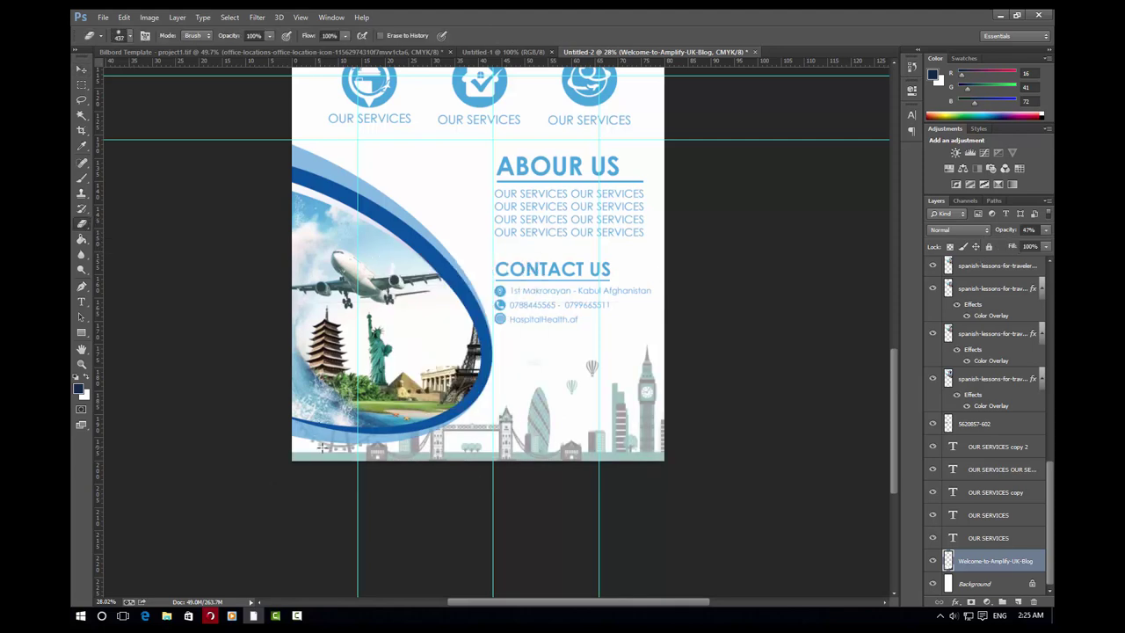
{"action": "right_click", "coordinate": [405, 356]}
{"action": "left_click_drag", "start_coordinate": [510, 385], "coordinate": [533, 388]}
{"action": "left_click", "coordinate": [312, 410]}
{"action": "left_click_drag", "start_coordinate": [324, 412], "coordinate": [478, 422]}
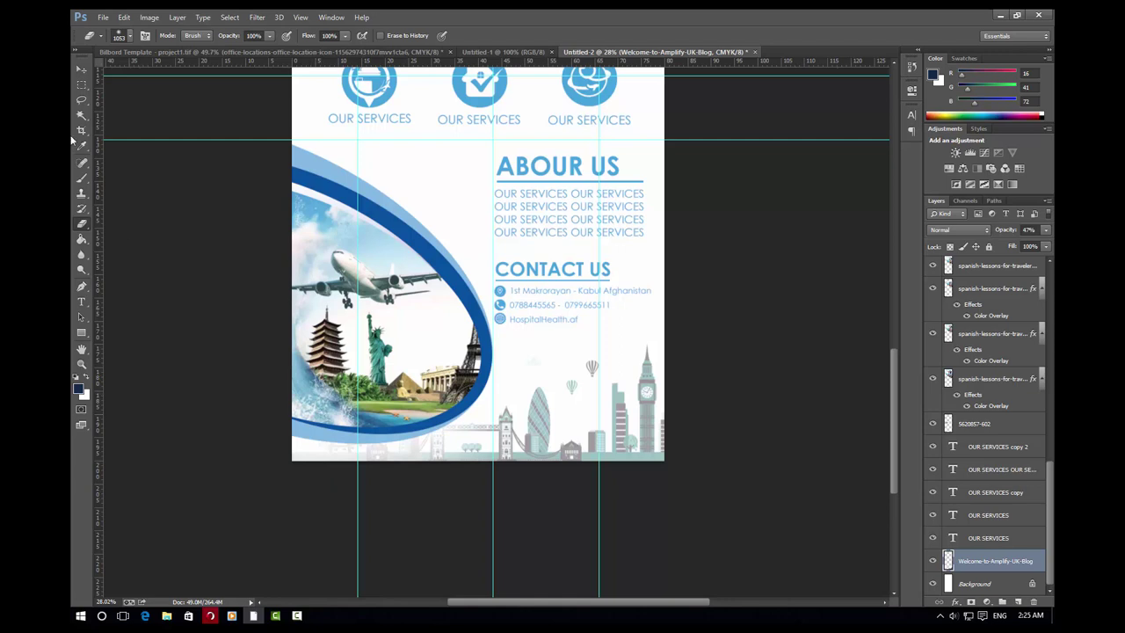
Enlarge the skyline to about 107% and shift it up and left
{"action": "left_click", "coordinate": [80, 69]}
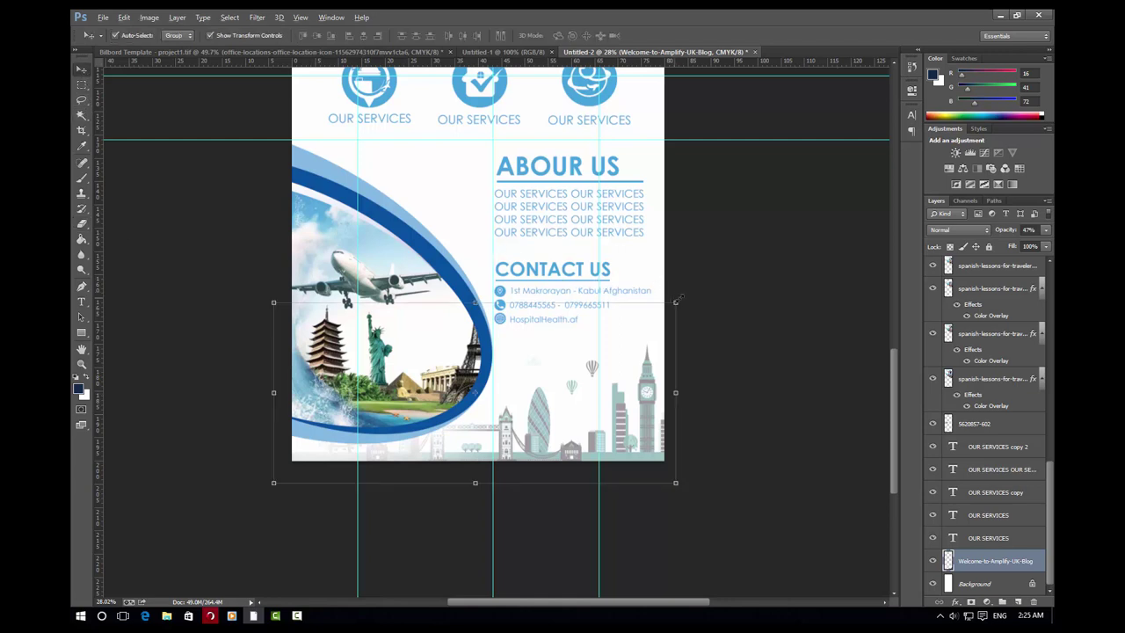
{"action": "left_click_drag", "start_coordinate": [675, 301], "coordinate": [703, 289]}
{"action": "mouse_move", "coordinate": [647, 397]}
{"action": "left_mouse_down"}
{"action": "mouse_move", "coordinate": [611, 387]}
{"action": "mouse_move", "coordinate": [620, 391]}
{"action": "left_mouse_up"}
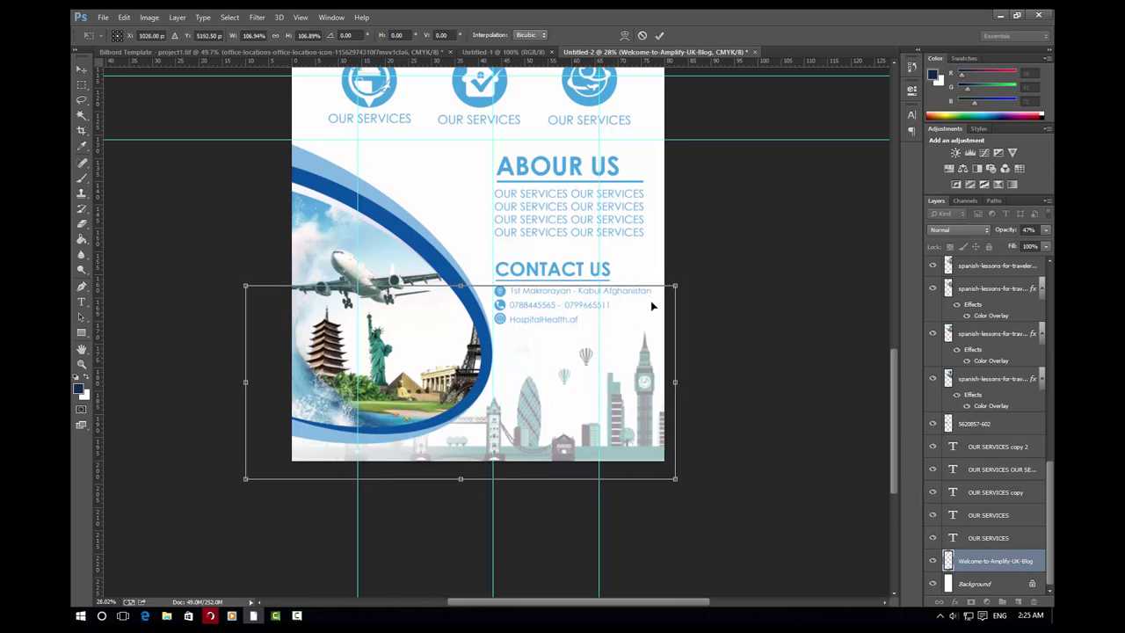
{"action": "left_click", "coordinate": [659, 35]}
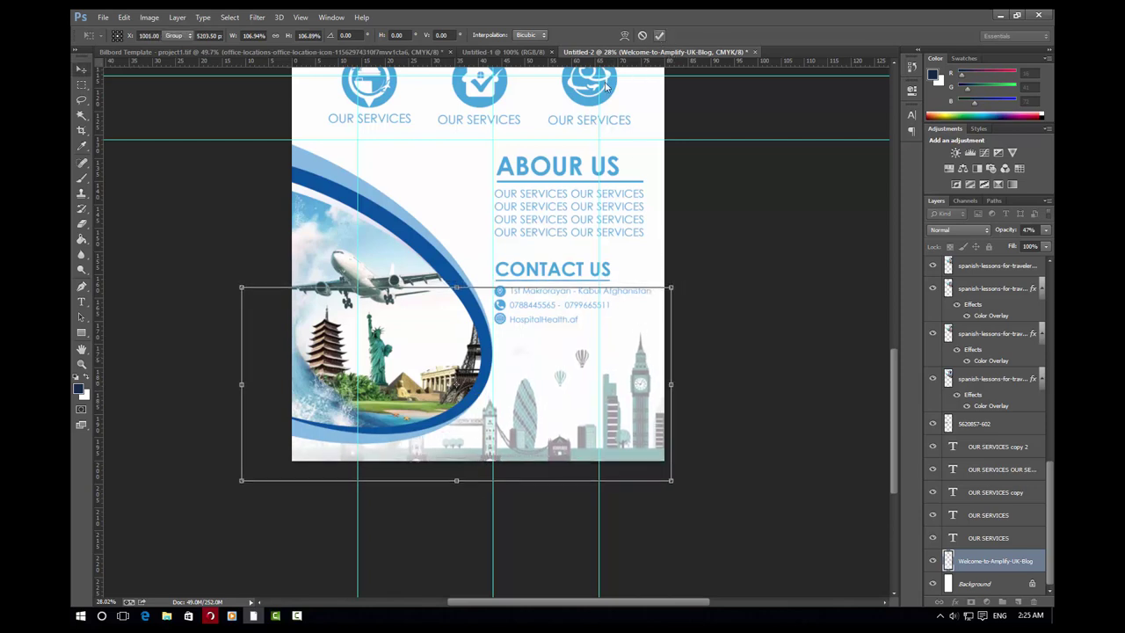
Erase more of the skyline's bottom-left edge to lighten it further
{"action": "left_click", "coordinate": [81, 223]}
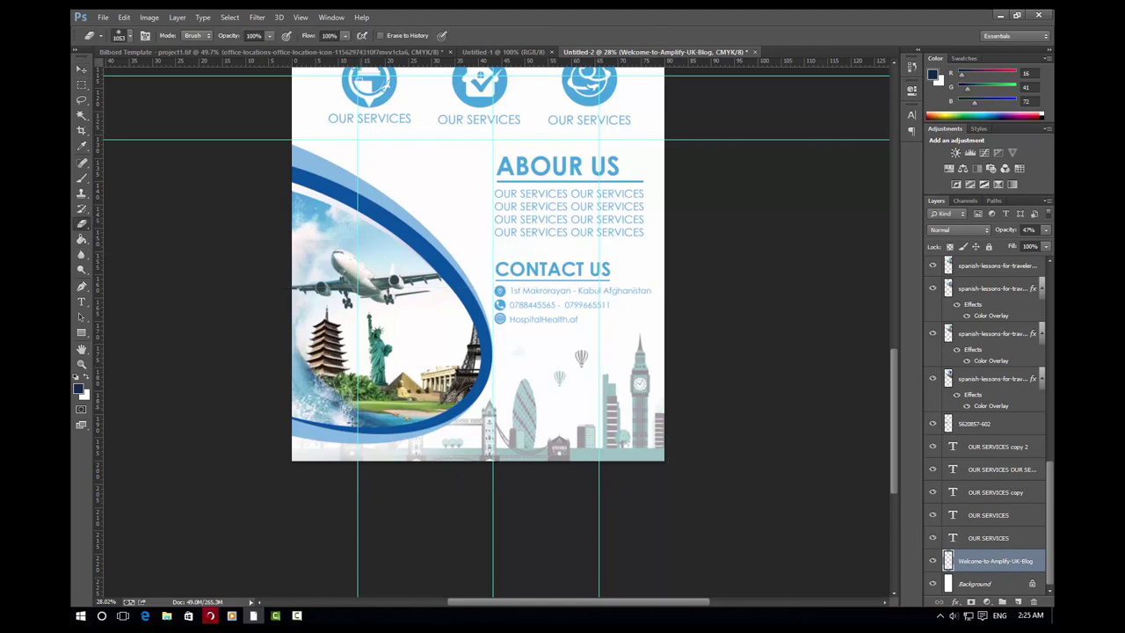
{"action": "left_click", "coordinate": [312, 433]}
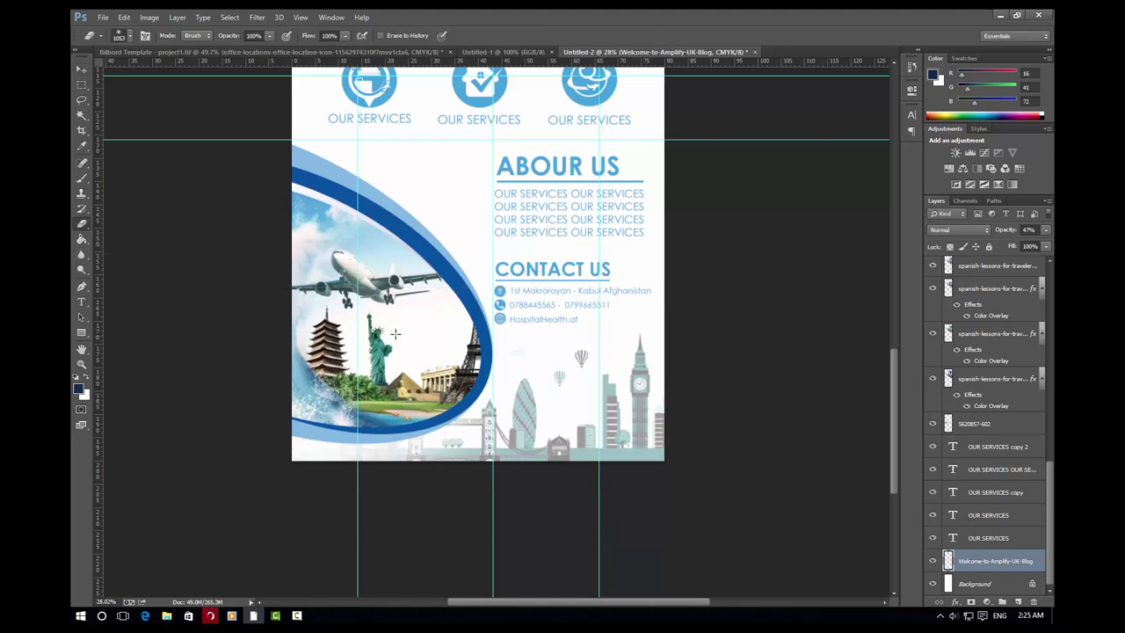
{"action": "left_click", "coordinate": [82, 69]}
{"action": "scroll", "coordinate": [621, 400], "scroll_direction": "down", "scroll_amount": 2}
{"action": "scroll", "coordinate": [620, 400], "scroll_direction": "up", "scroll_amount": 3}
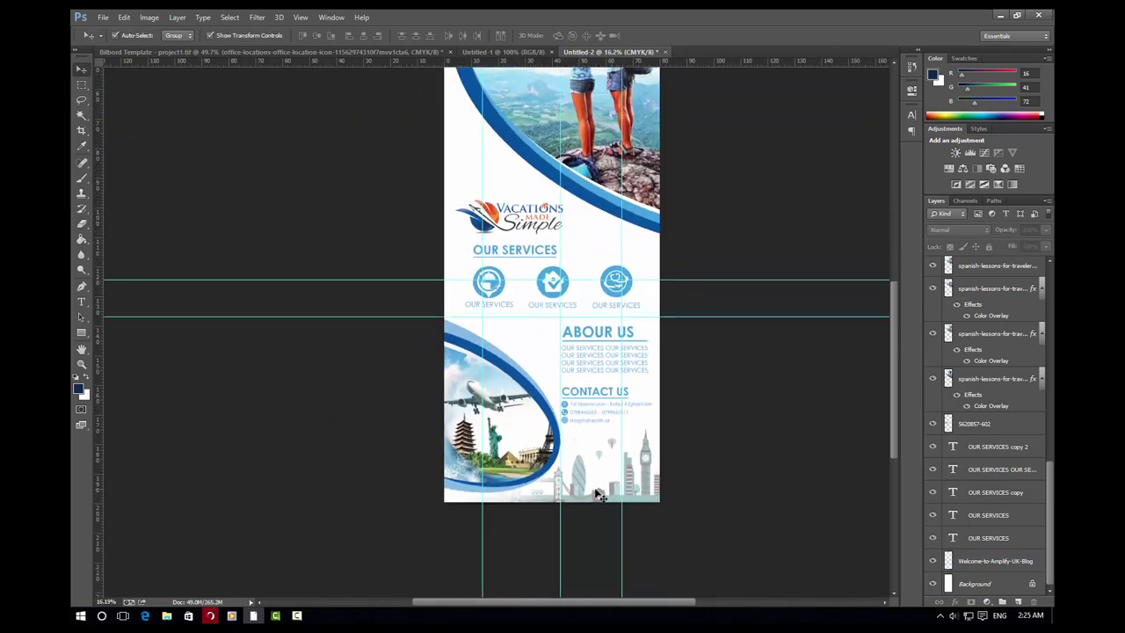
{"action": "scroll", "coordinate": [628, 421], "scroll_direction": "up", "scroll_amount": 2}
{"action": "scroll", "coordinate": [640, 444], "scroll_direction": "up", "scroll_amount": 2}
{"action": "scroll", "coordinate": [644, 445], "scroll_direction": "up", "scroll_amount": 3}
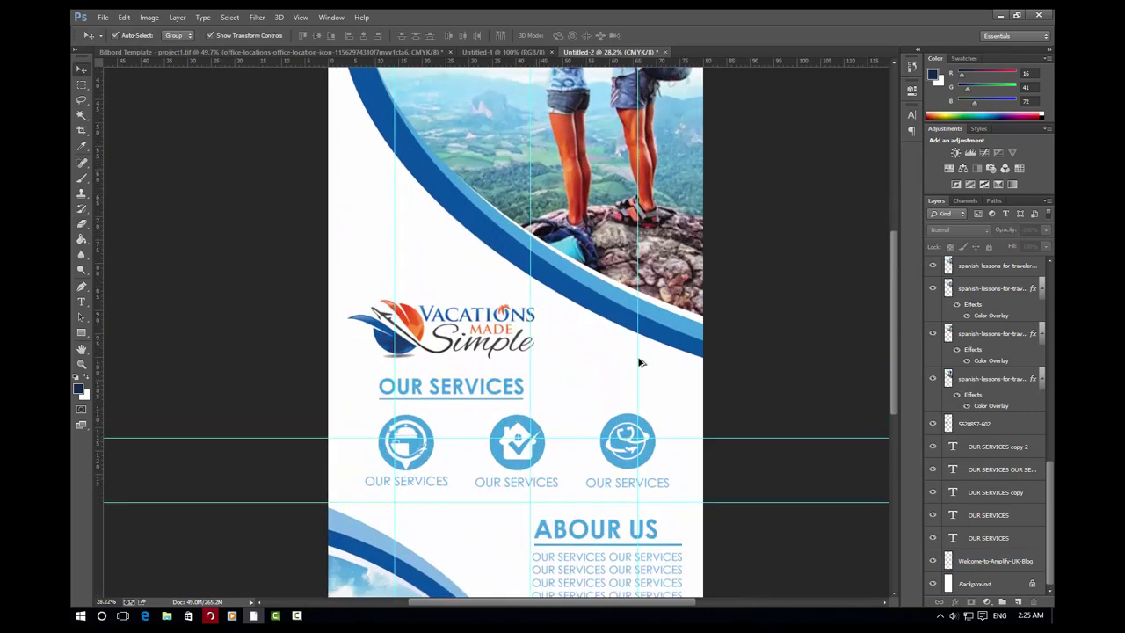
Draw a curved swoosh shape with the Pen tool
{"action": "left_click", "coordinate": [81, 286]}
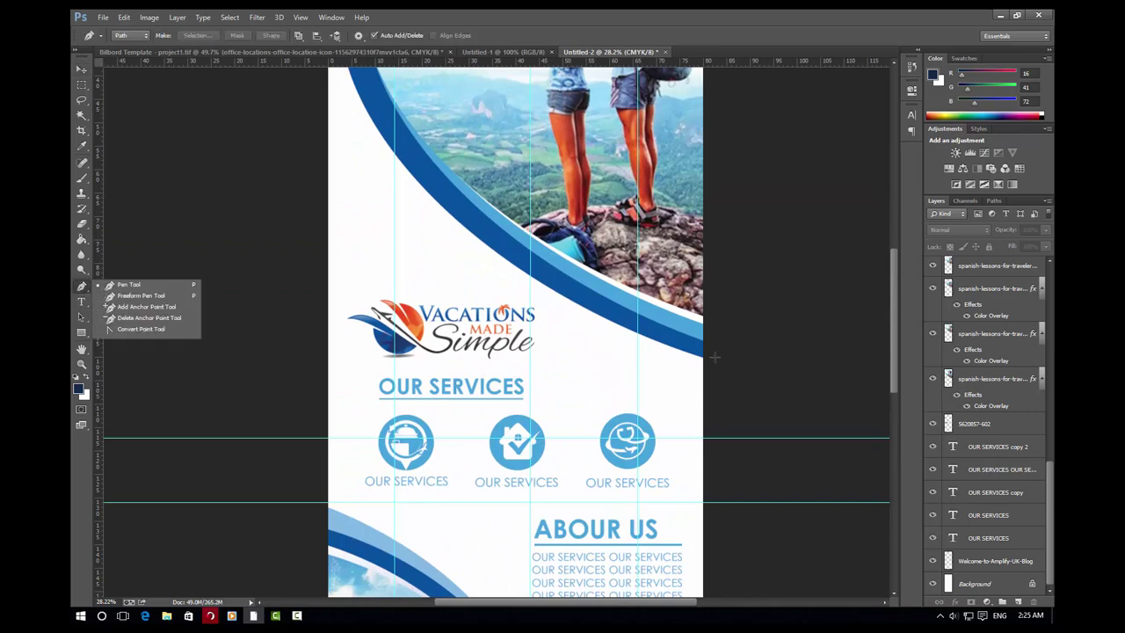
{"action": "left_click", "coordinate": [704, 369]}
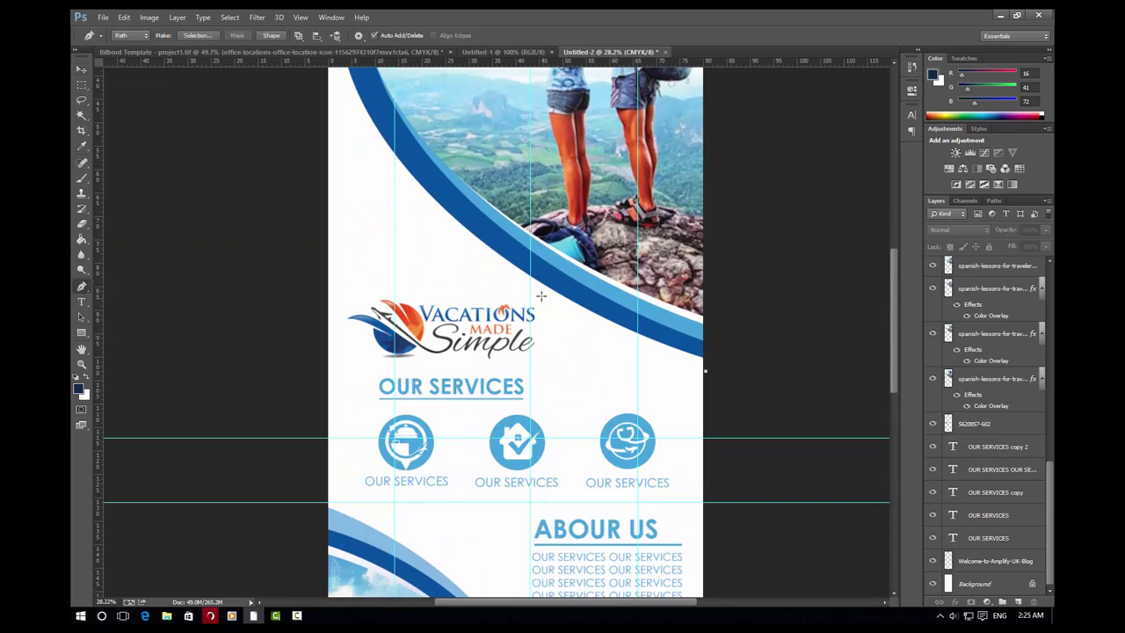
{"action": "left_click_drag", "start_coordinate": [503, 257], "coordinate": [433, 207]}
{"action": "key", "text": "ctrl+z"}
{"action": "left_click", "coordinate": [506, 270], "text": "alt"}
{"action": "left_click_drag", "start_coordinate": [721, 419], "coordinate": [873, 459]}
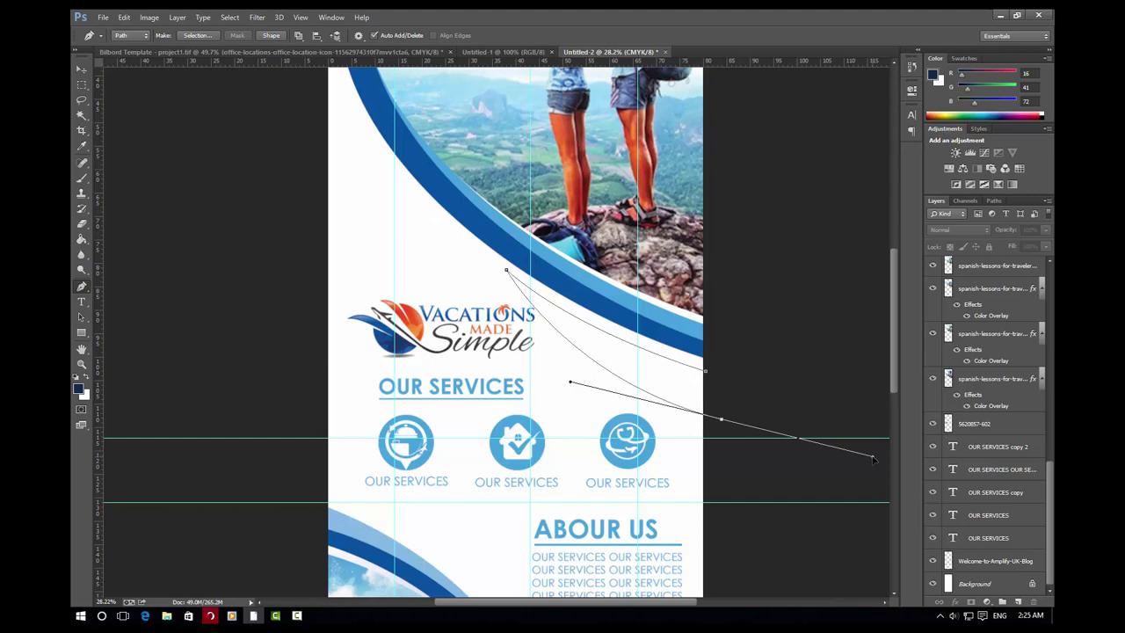
{"action": "mouse_move", "coordinate": [872, 458]}
{"action": "left_mouse_down"}
{"action": "mouse_move", "coordinate": [834, 512]}
{"action": "mouse_move", "coordinate": [840, 504]}
{"action": "left_mouse_up"}
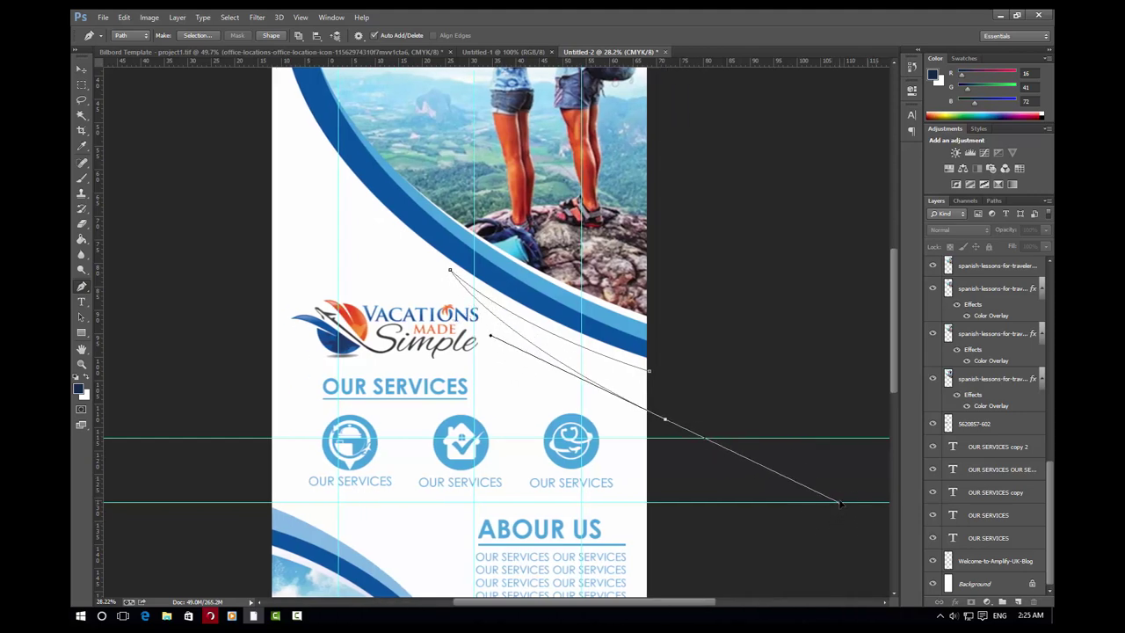
{"action": "left_click", "coordinate": [665, 419], "text": "alt"}
{"action": "left_click", "coordinate": [652, 377]}
{"action": "left_click", "coordinate": [271, 35]}
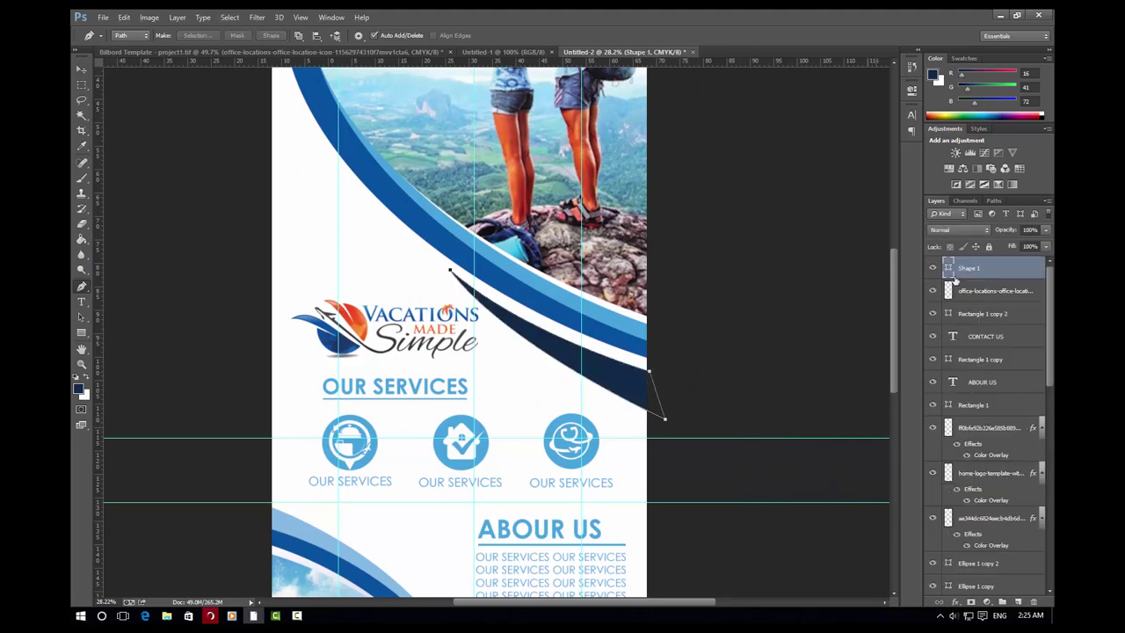
Fill the swoosh grey and make it much more transparent
{"action": "double_click", "coordinate": [948, 269]}
{"action": "left_click", "coordinate": [655, 436]}
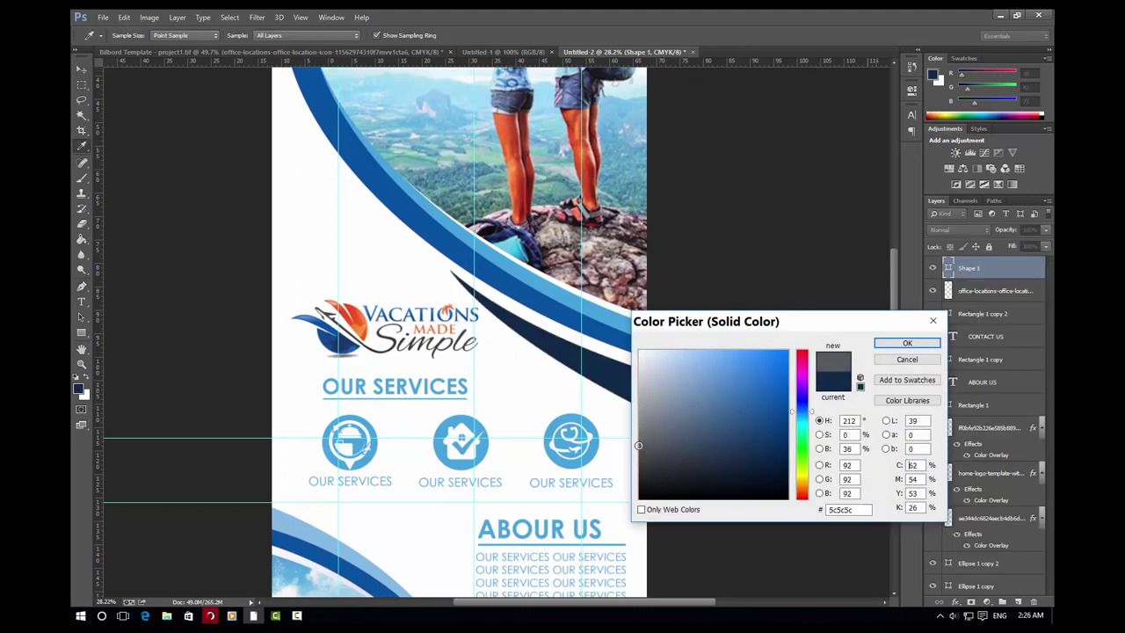
{"action": "left_click", "coordinate": [906, 343]}
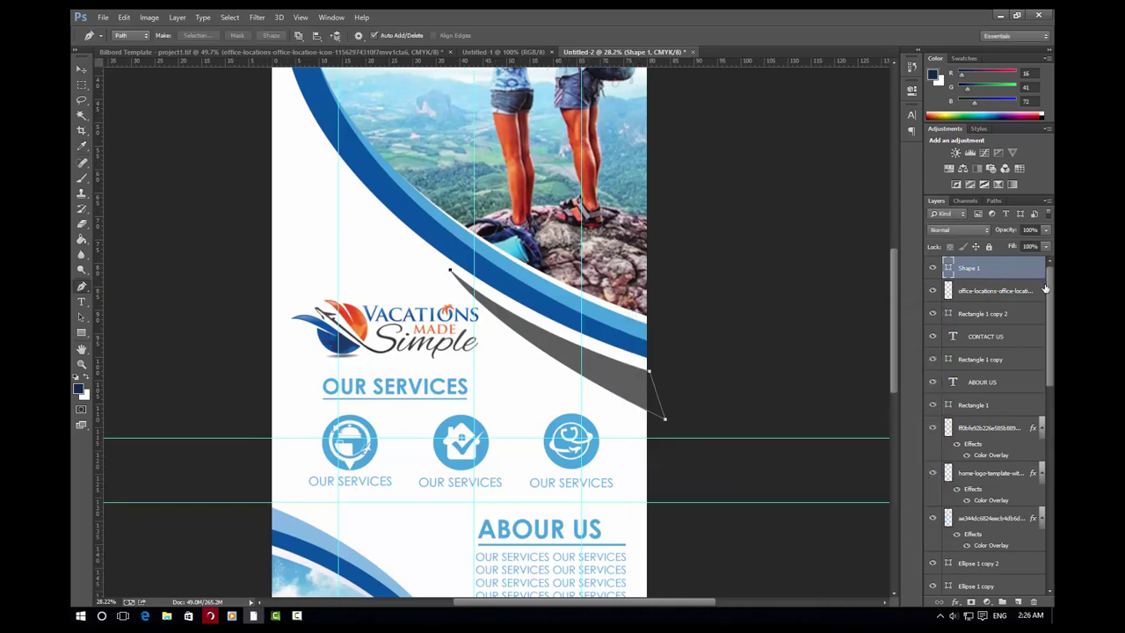
{"action": "left_click_drag", "start_coordinate": [1010, 246], "coordinate": [999, 246]}
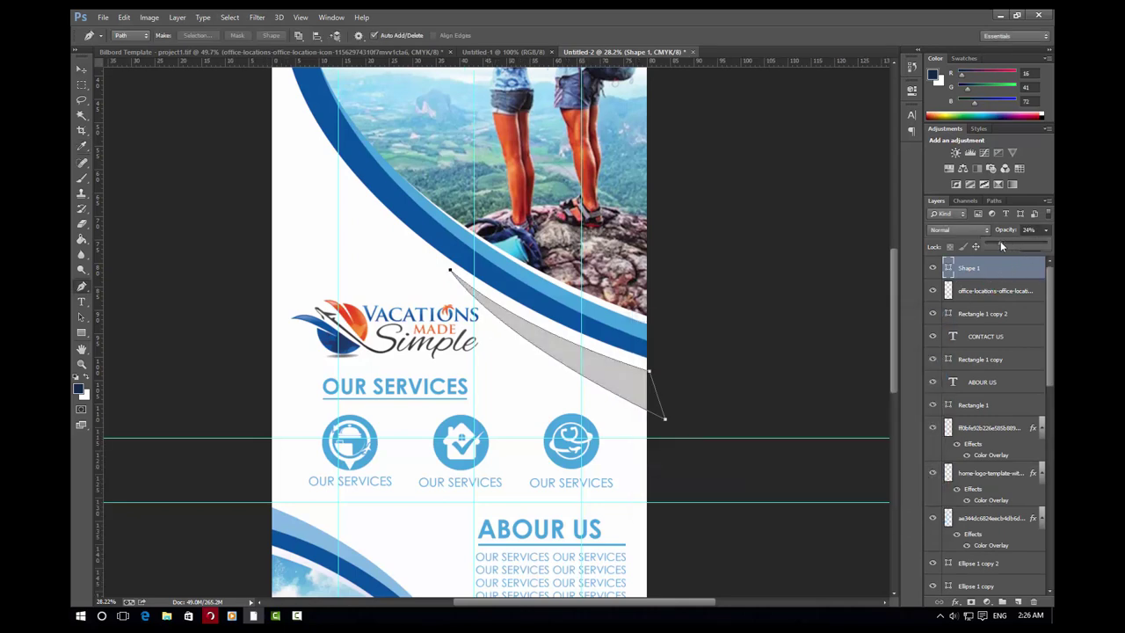
Nudge the grey swoosh lower beneath the blue band and deselect it
{"action": "left_click", "coordinate": [81, 68]}
{"action": "left_click", "coordinate": [662, 414]}
{"action": "mouse_move", "coordinate": [626, 387]}
{"action": "left_mouse_down"}
{"action": "mouse_move", "coordinate": [651, 406]}
{"action": "mouse_move", "coordinate": [614, 378]}
{"action": "left_mouse_up"}
{"action": "left_click", "coordinate": [725, 279]}
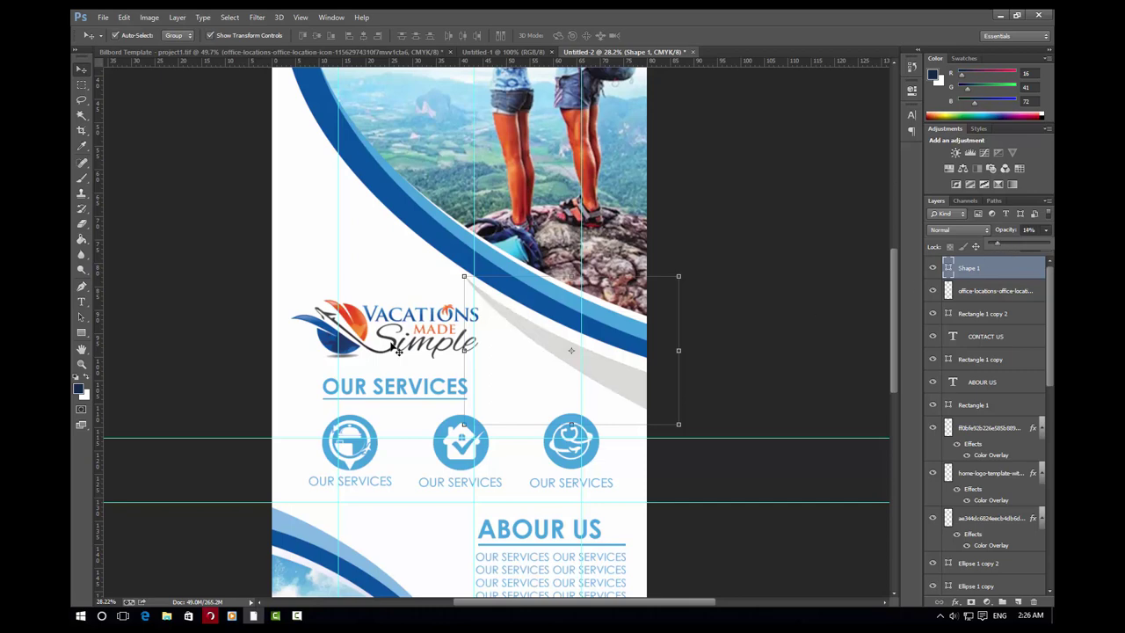
{"action": "left_click", "coordinate": [197, 240]}
{"action": "scroll", "coordinate": [612, 415], "scroll_direction": "down", "scroll_amount": 2}
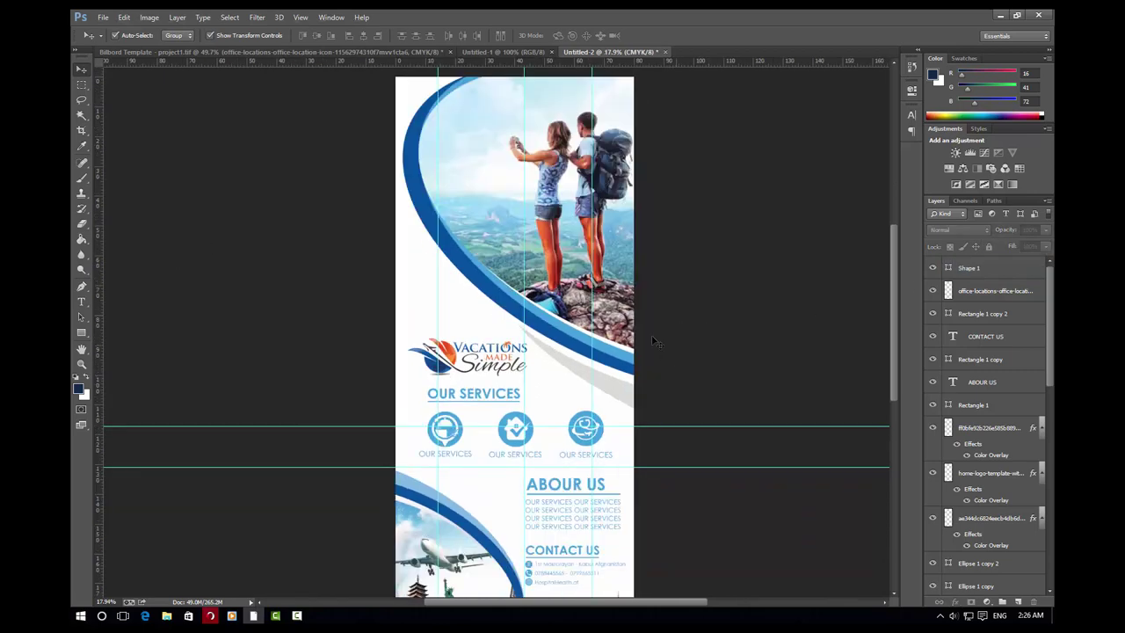
{"action": "scroll", "coordinate": [654, 341], "scroll_direction": "down", "scroll_amount": 1}
{"action": "scroll", "coordinate": [457, 316], "scroll_direction": "up", "scroll_amount": 1}
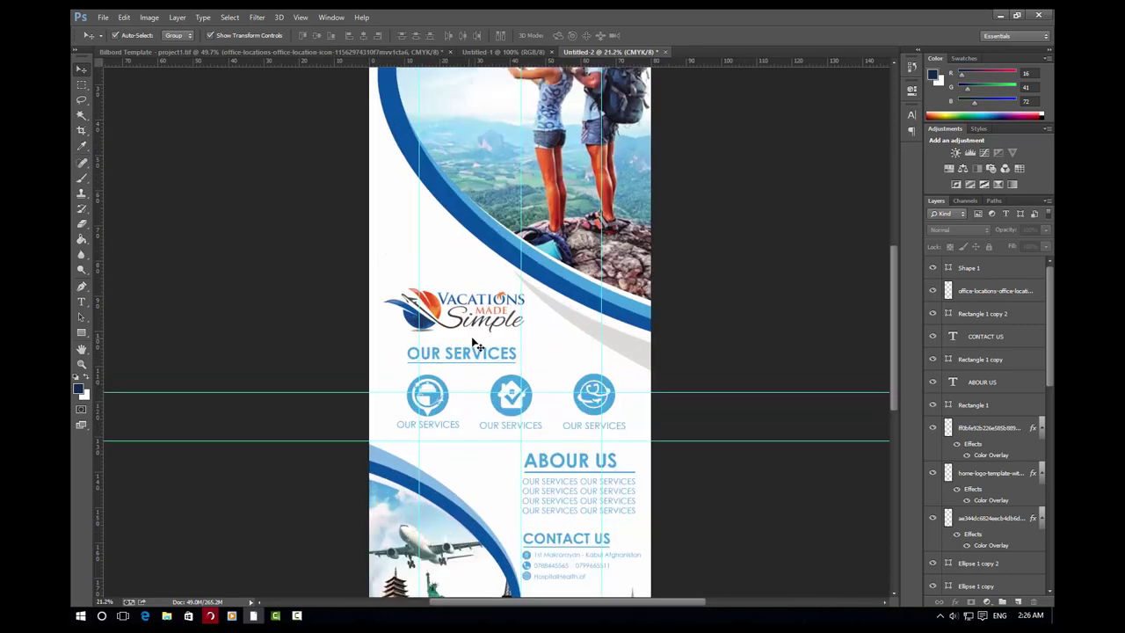
{"action": "scroll", "coordinate": [580, 401], "scroll_direction": "down", "scroll_amount": 2}
{"action": "scroll", "coordinate": [580, 475], "scroll_direction": "down", "scroll_amount": 1}
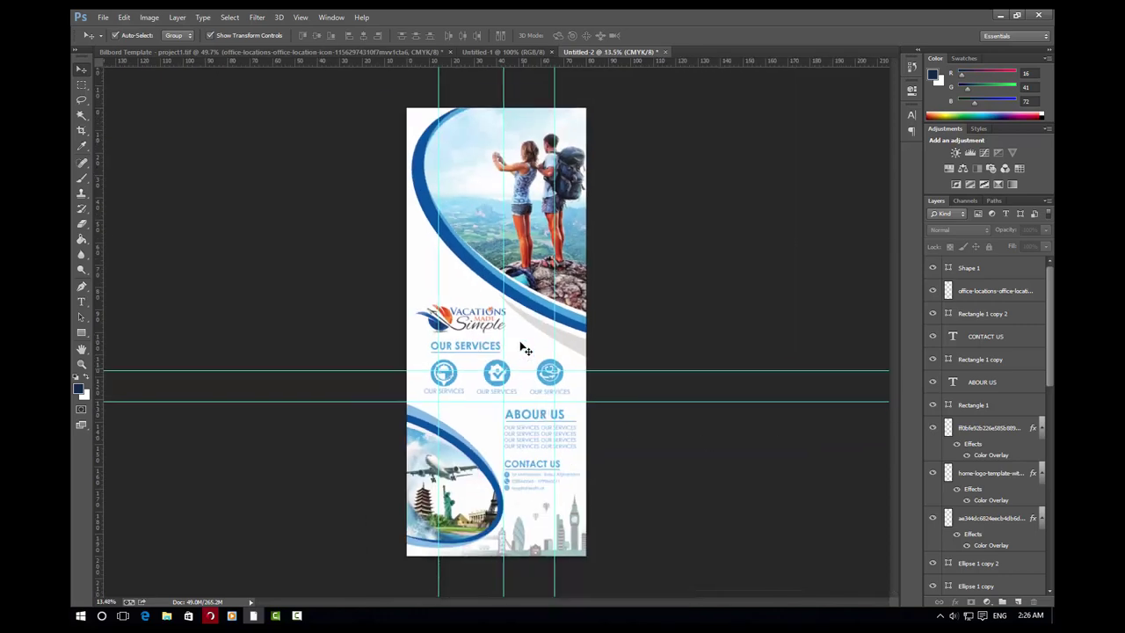
{"action": "scroll", "coordinate": [541, 420], "scroll_direction": "up", "scroll_amount": 1}
{"action": "scroll", "coordinate": [531, 413], "scroll_direction": "up", "scroll_amount": 2}
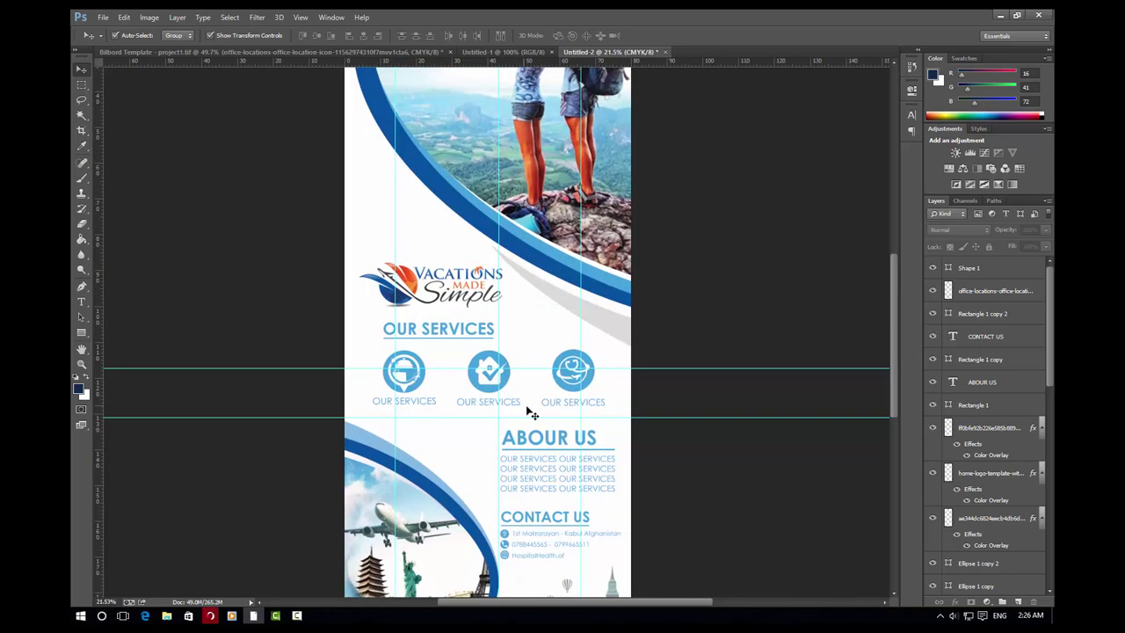
{"action": "scroll", "coordinate": [530, 412], "scroll_direction": "down", "scroll_amount": 1}
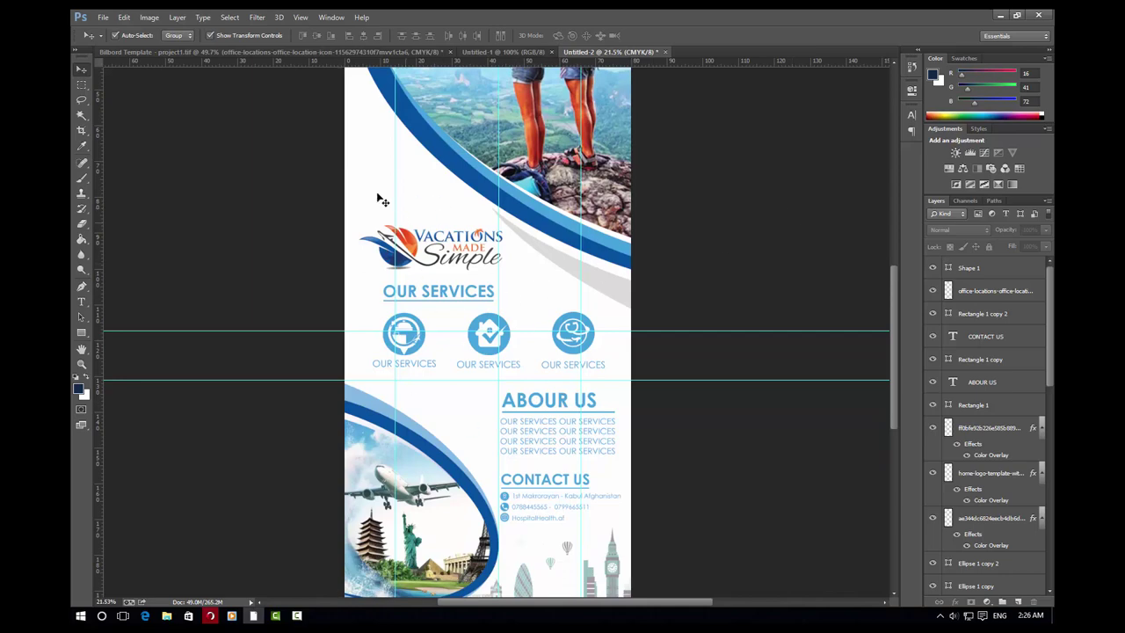
Drag the modern-structure pattern image from the BANNER folder onto the banner canvas
{"action": "left_click", "coordinate": [998, 17]}
{"action": "left_click", "coordinate": [655, 106]}
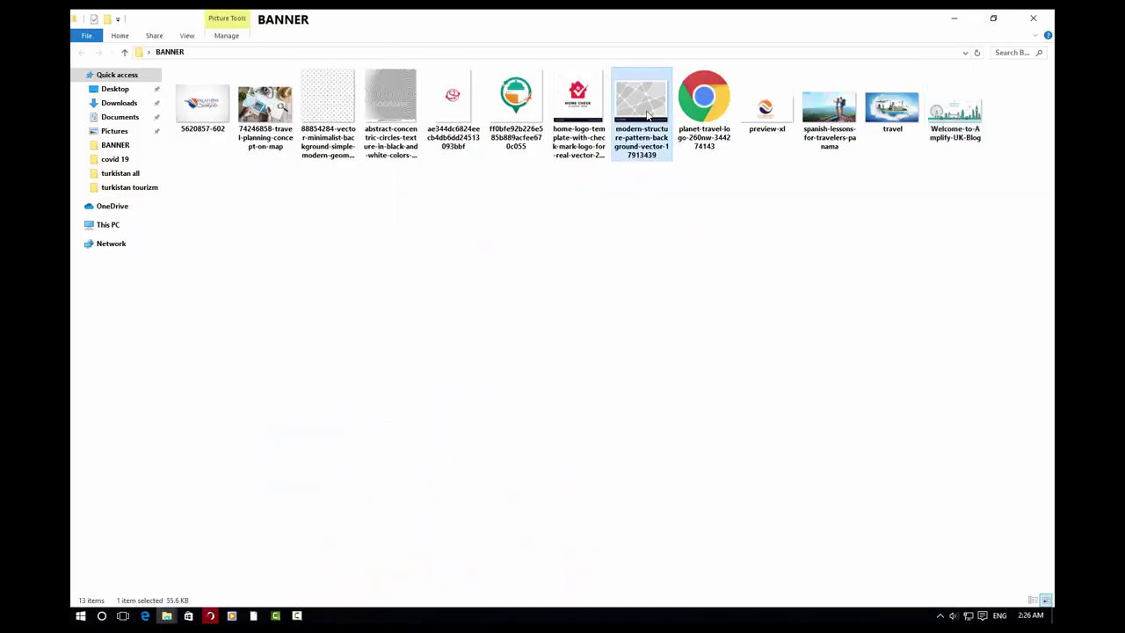
{"action": "left_click", "coordinate": [366, 103]}
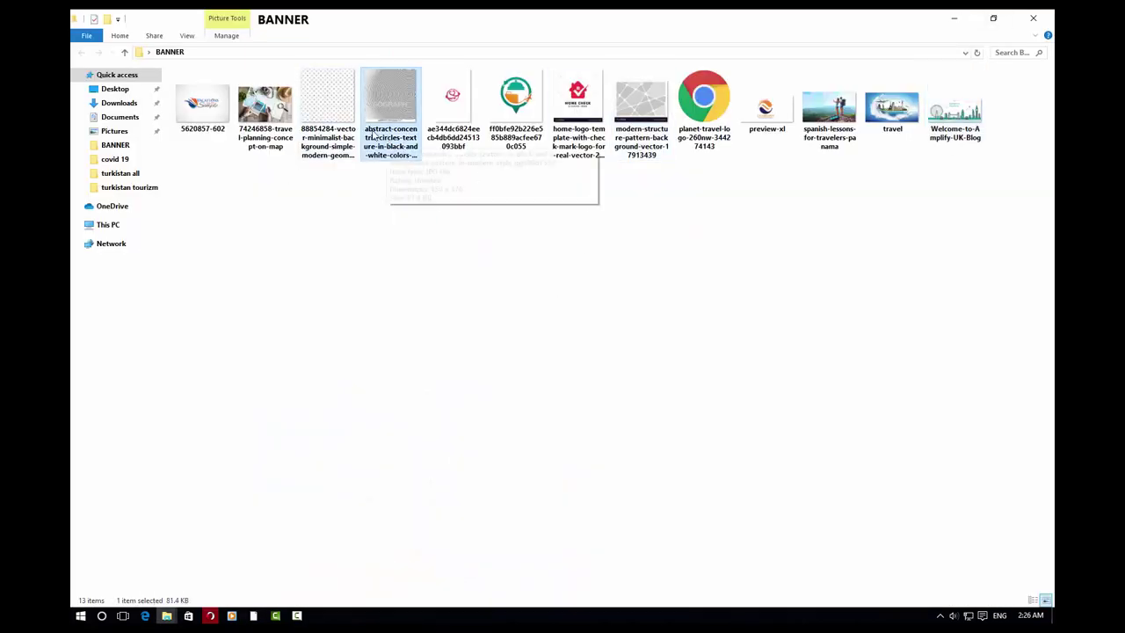
{"action": "mouse_move", "coordinate": [650, 110]}
{"action": "left_mouse_down"}
{"action": "mouse_move", "coordinate": [339, 481]}
{"action": "mouse_move", "coordinate": [518, 354]}
{"action": "mouse_move", "coordinate": [497, 328]}
{"action": "left_mouse_up"}
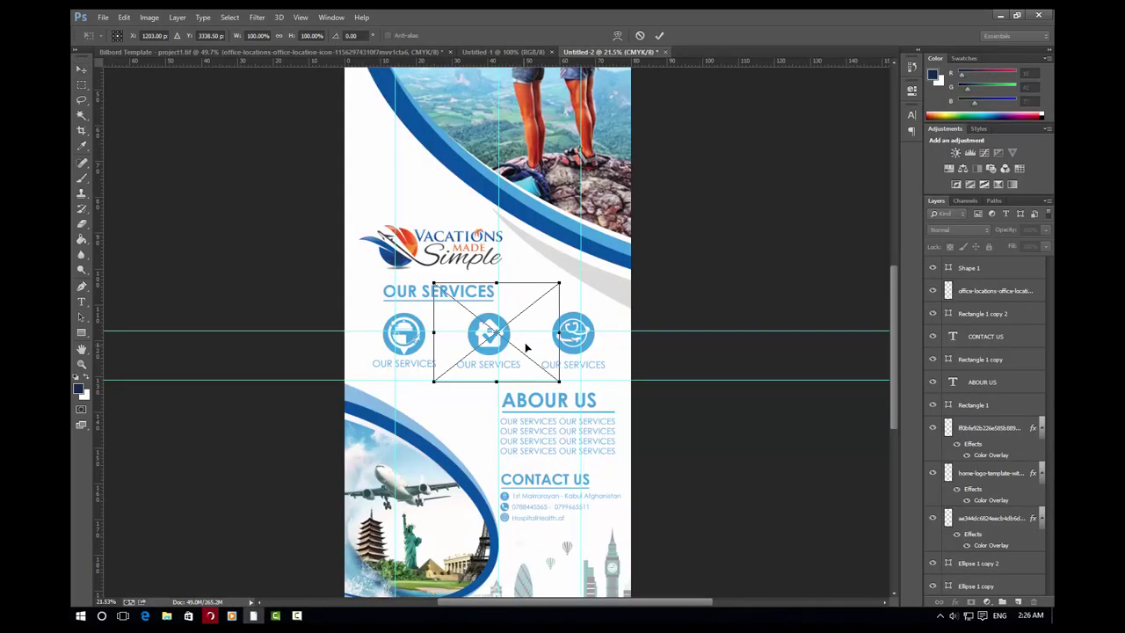
Enlarge the pattern to cover the banner and move its layer just above Background
{"action": "mouse_move", "coordinate": [557, 283]}
{"action": "left_mouse_down"}
{"action": "mouse_move", "coordinate": [752, 113]}
{"action": "mouse_move", "coordinate": [879, 125]}
{"action": "left_mouse_up"}
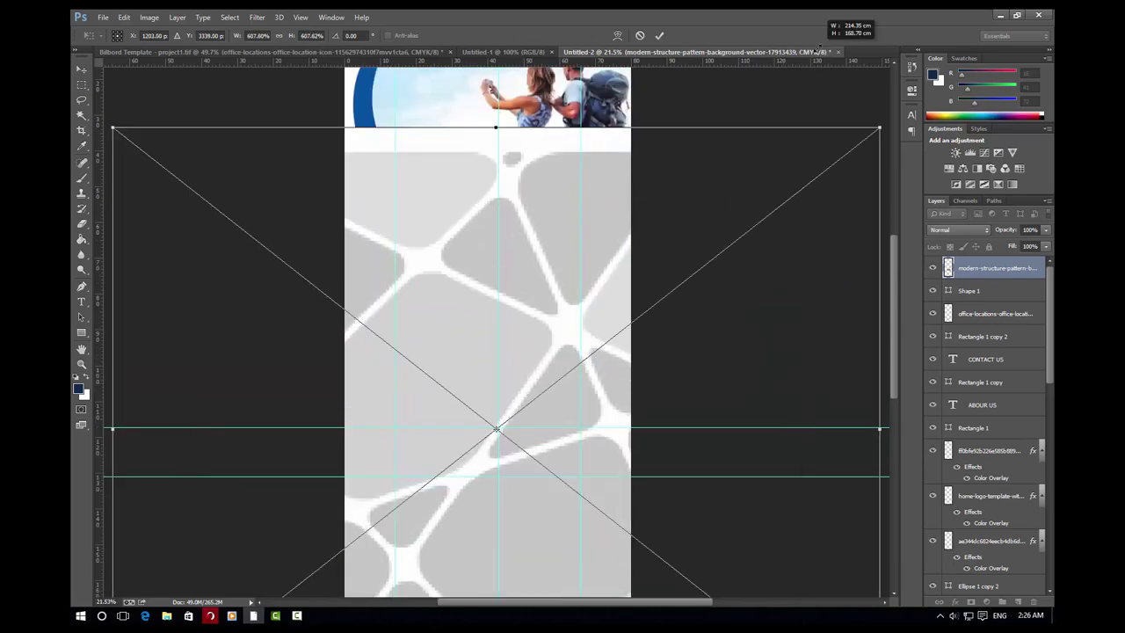
{"action": "scroll", "coordinate": [643, 193], "scroll_direction": "down", "scroll_amount": 3, "text": "alt"}
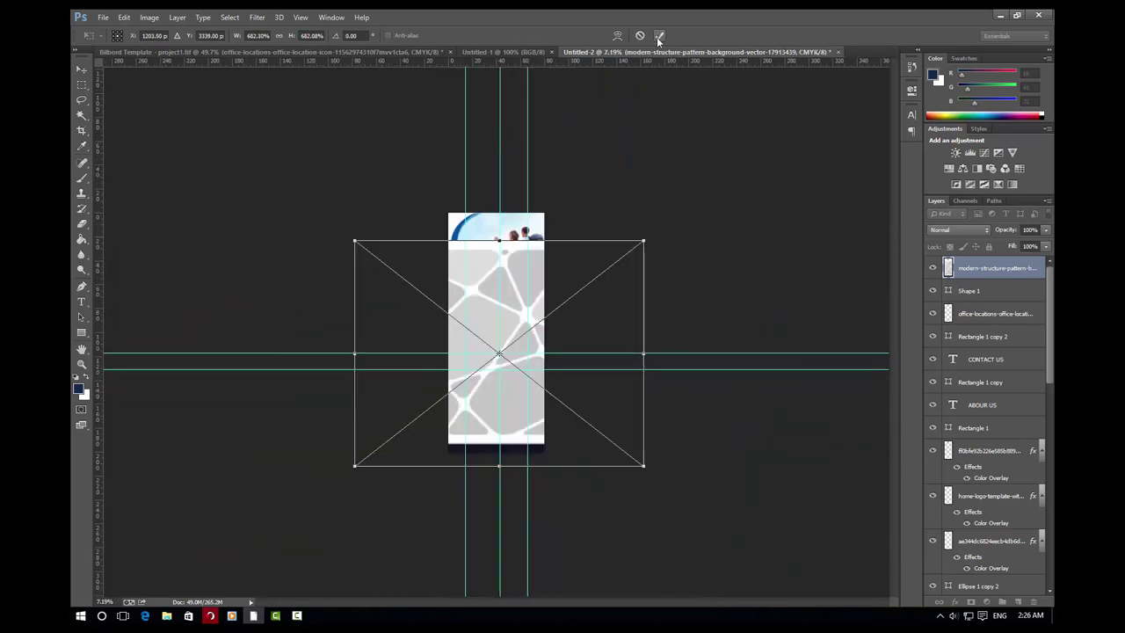
{"action": "left_click", "coordinate": [658, 36]}
{"action": "left_click_drag", "start_coordinate": [1002, 268], "coordinate": [1024, 619]}
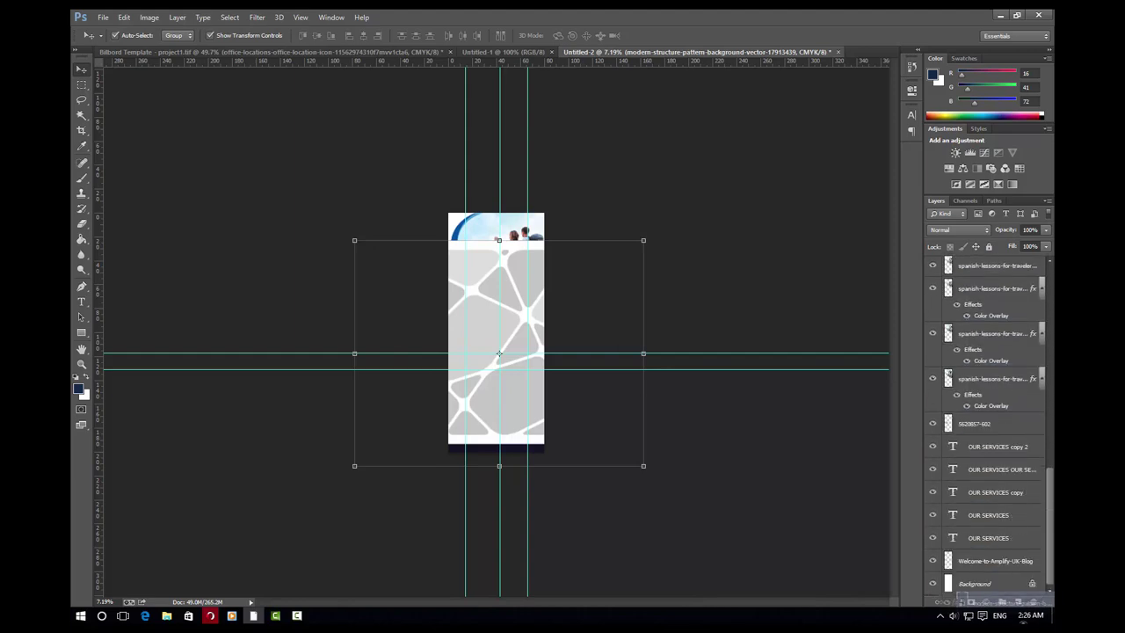
{"action": "left_click_drag", "start_coordinate": [1024, 618], "coordinate": [1002, 569]}
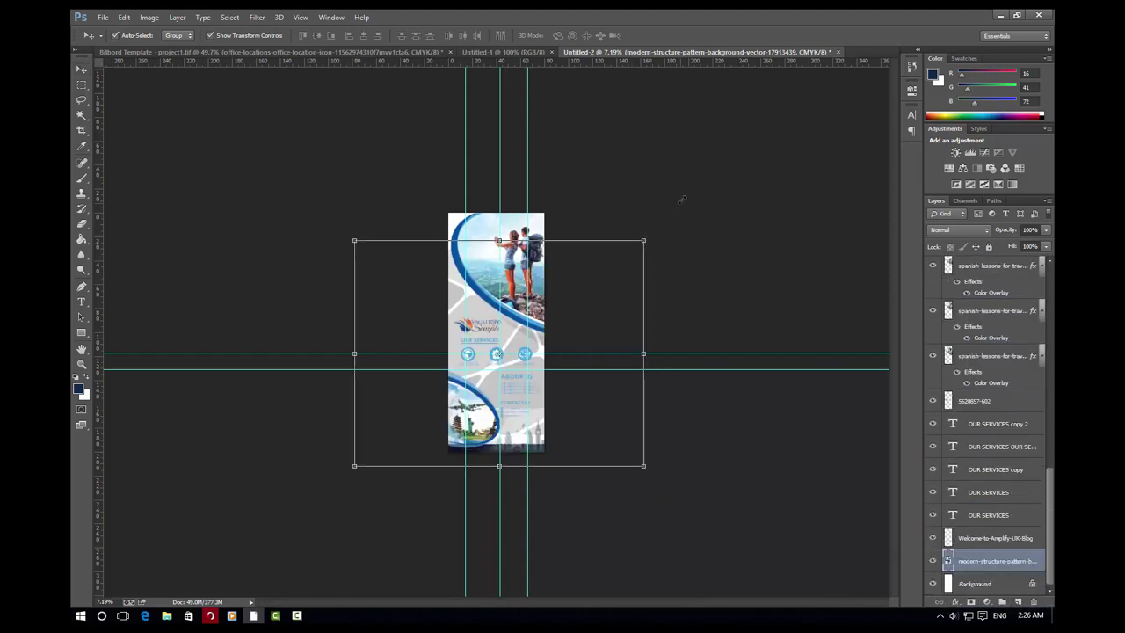
{"action": "left_click_drag", "start_coordinate": [647, 235], "coordinate": [682, 210]}
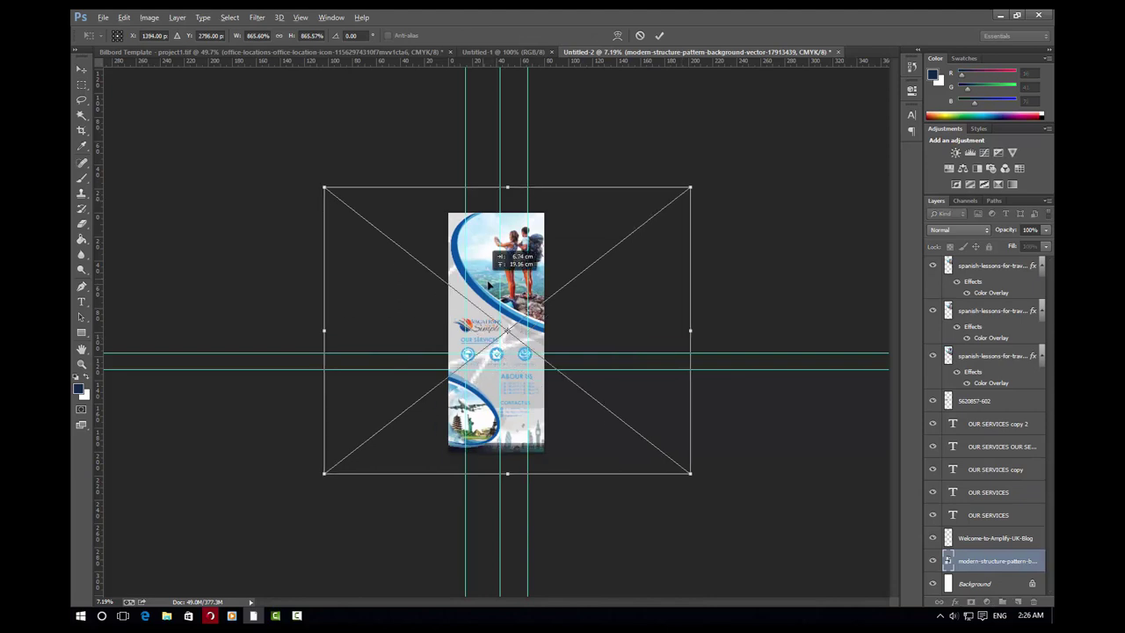
{"action": "key", "text": "ctrl+0"}
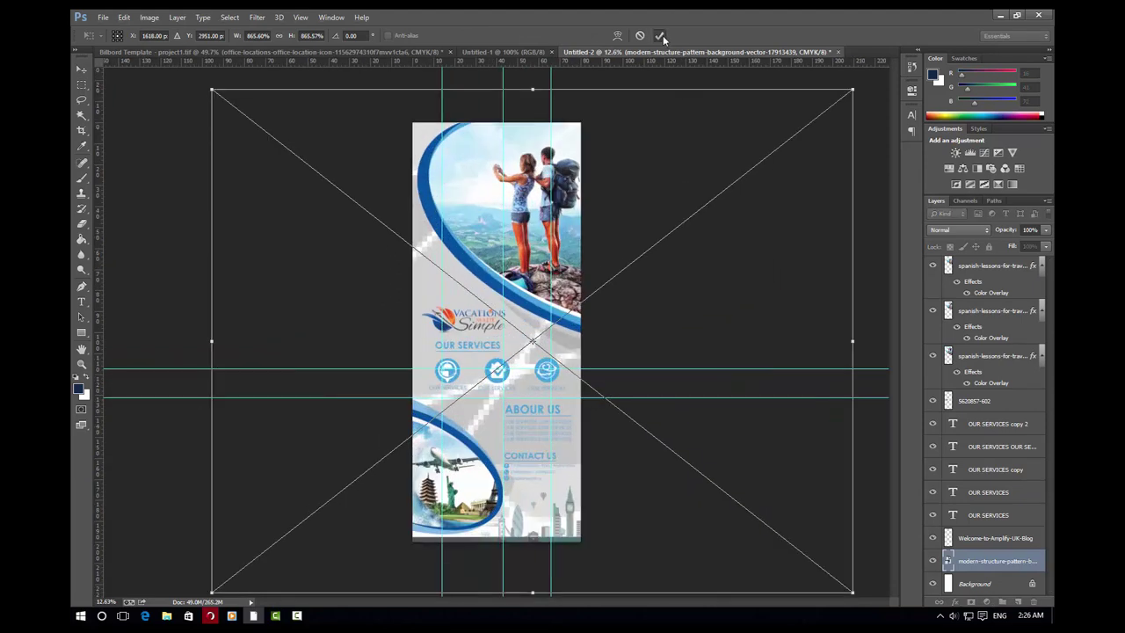
{"action": "left_click", "coordinate": [663, 35]}
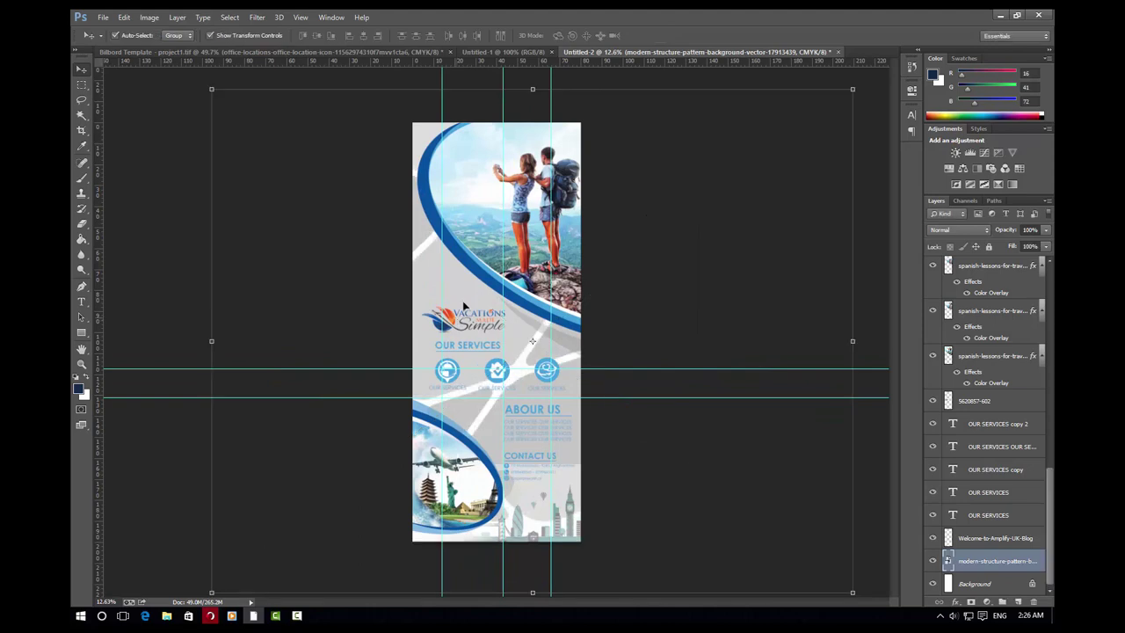
{"action": "left_click_drag", "start_coordinate": [463, 305], "coordinate": [446, 300]}
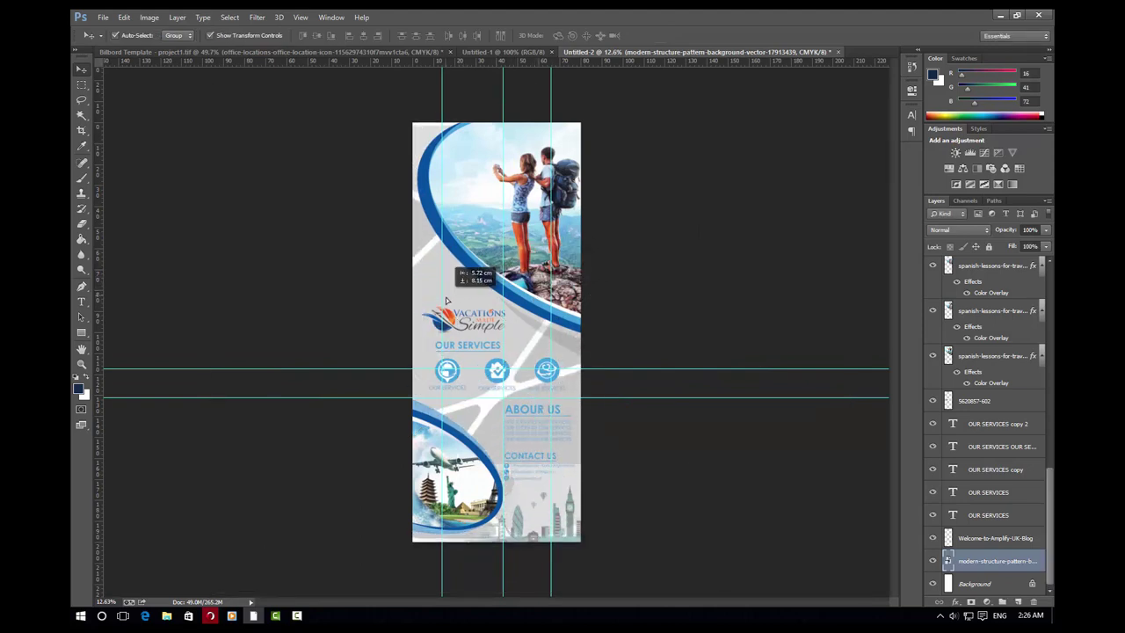
{"action": "left_click_drag", "start_coordinate": [446, 301], "coordinate": [450, 303]}
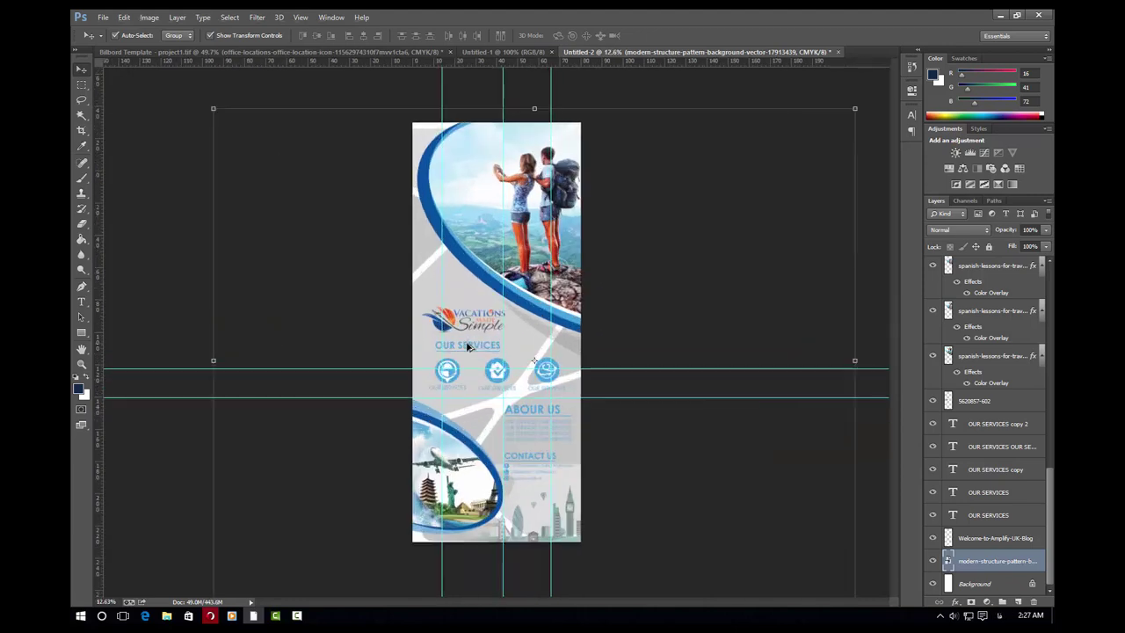
Rasterize the pattern layer, discard a trial +40 hue shift, and set opacity to 43%
{"action": "scroll", "coordinate": [737, 442], "scroll_direction": "down", "scroll_amount": 2}
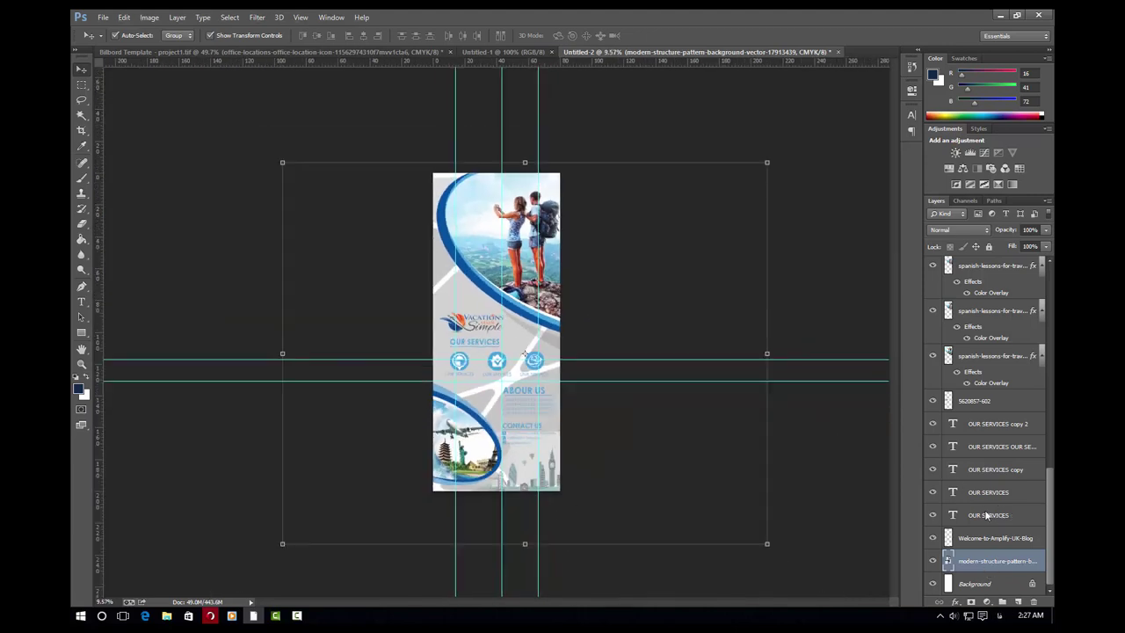
{"action": "right_click", "coordinate": [993, 561]}
{"action": "left_click", "coordinate": [920, 217]}
{"action": "key", "text": "ctrl+u"}
{"action": "left_click_drag", "start_coordinate": [692, 254], "coordinate": [715, 254]}
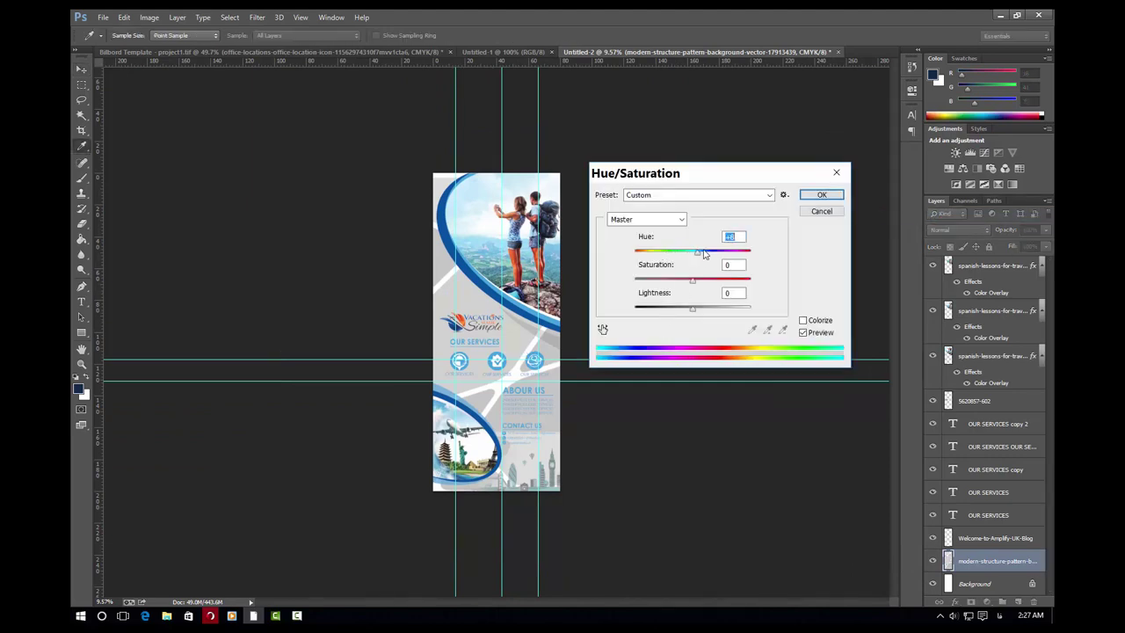
{"action": "left_click", "coordinate": [813, 213]}
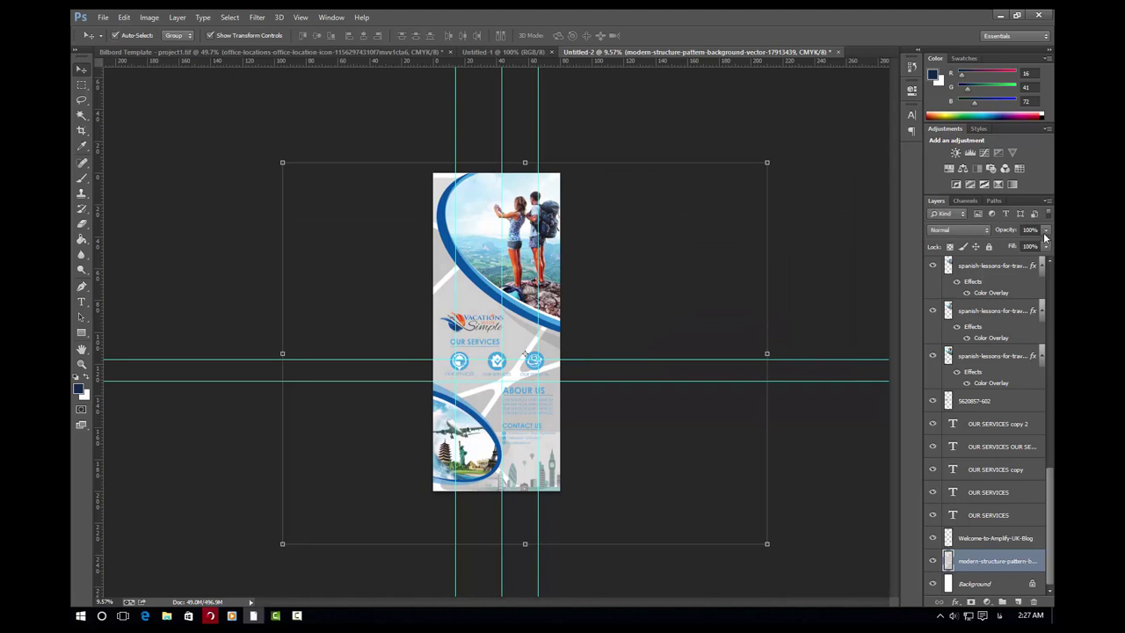
{"action": "left_click_drag", "start_coordinate": [1014, 243], "coordinate": [1021, 246]}
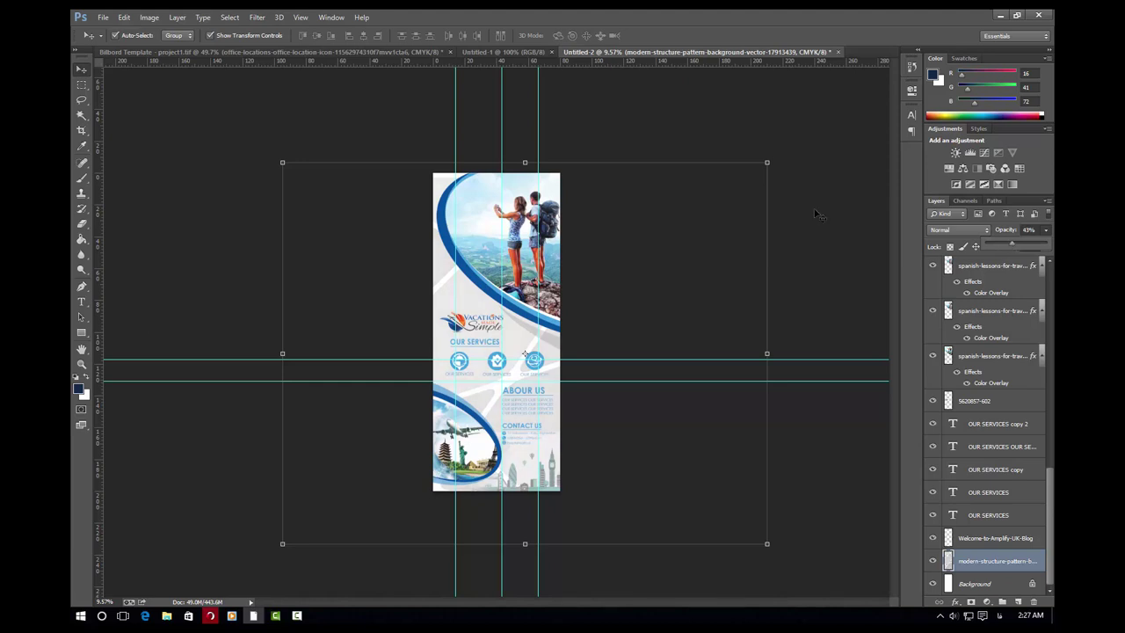
{"action": "left_click", "coordinate": [623, 410]}
{"action": "left_click", "coordinate": [989, 562]}
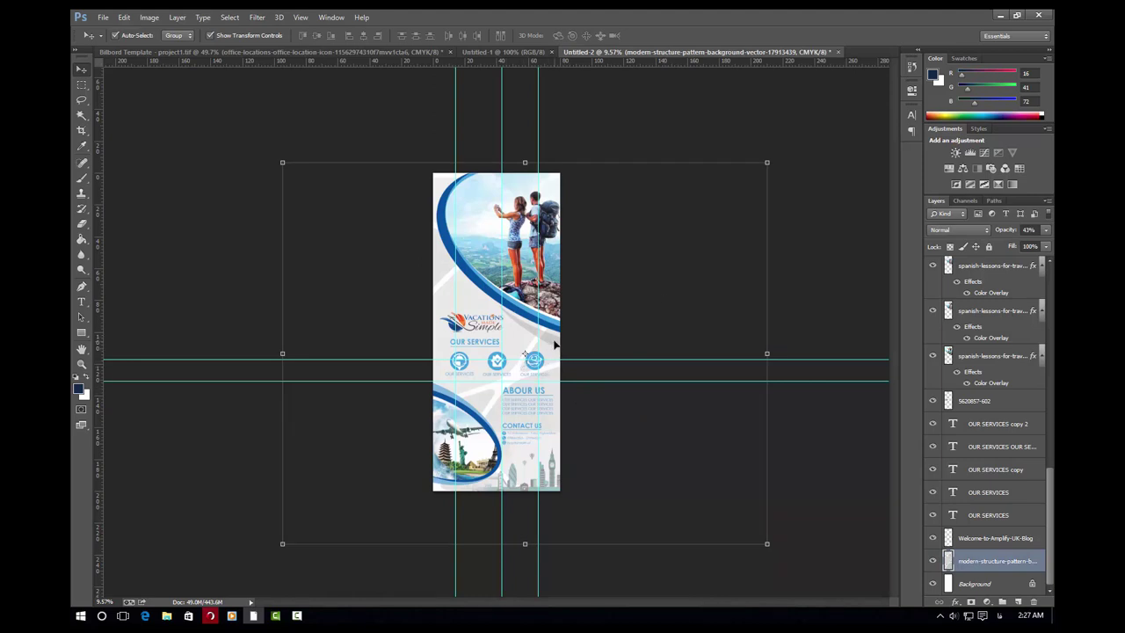
Delete the modern-structure pattern layer and zoom in and out to review the banner
{"action": "key", "text": "Delete"}
{"action": "scroll", "coordinate": [488, 403], "scroll_direction": "up", "scroll_amount": 1}
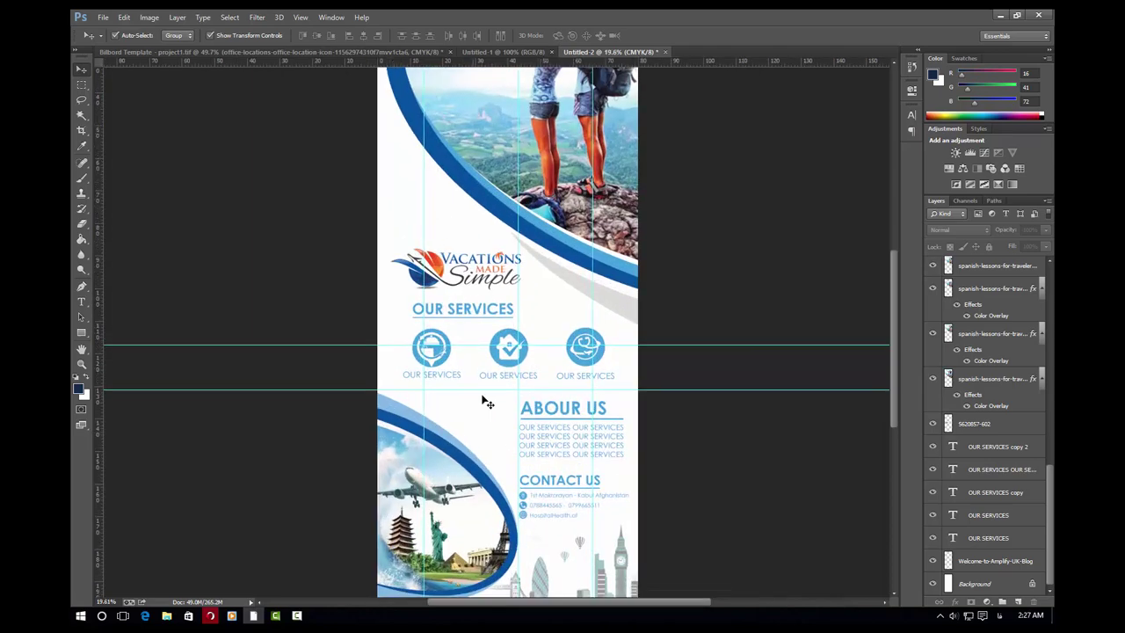
{"action": "scroll", "coordinate": [484, 396], "scroll_direction": "up", "scroll_amount": 1}
{"action": "scroll", "coordinate": [474, 394], "scroll_direction": "down", "scroll_amount": 1}
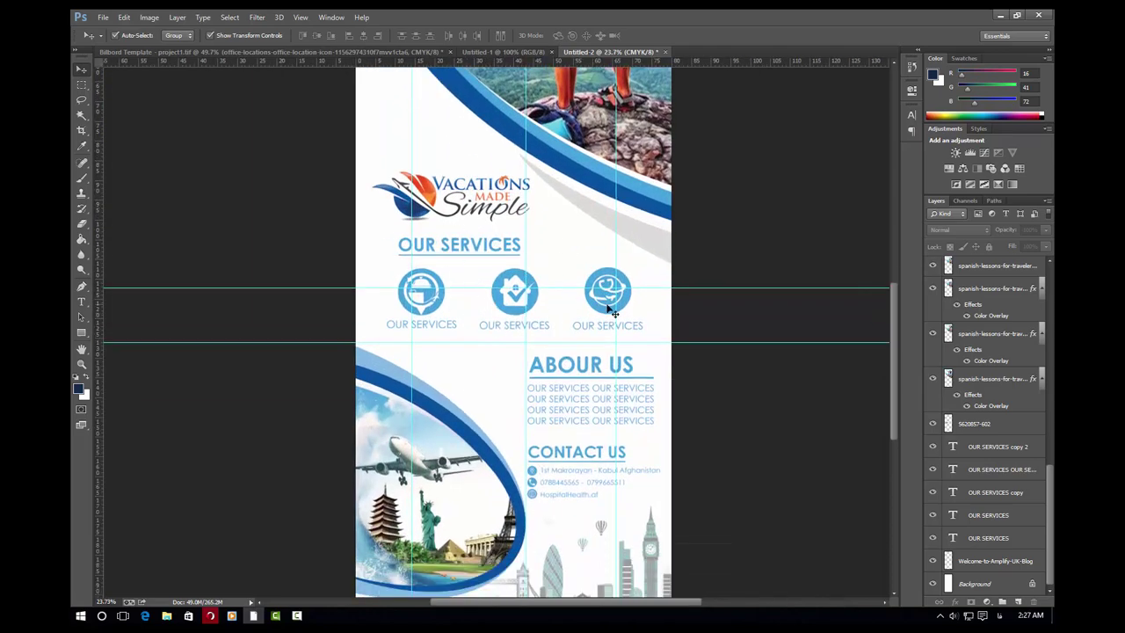
{"action": "scroll", "coordinate": [615, 312], "scroll_direction": "down", "scroll_amount": 2}
{"action": "scroll", "coordinate": [424, 287], "scroll_direction": "up", "scroll_amount": 3}
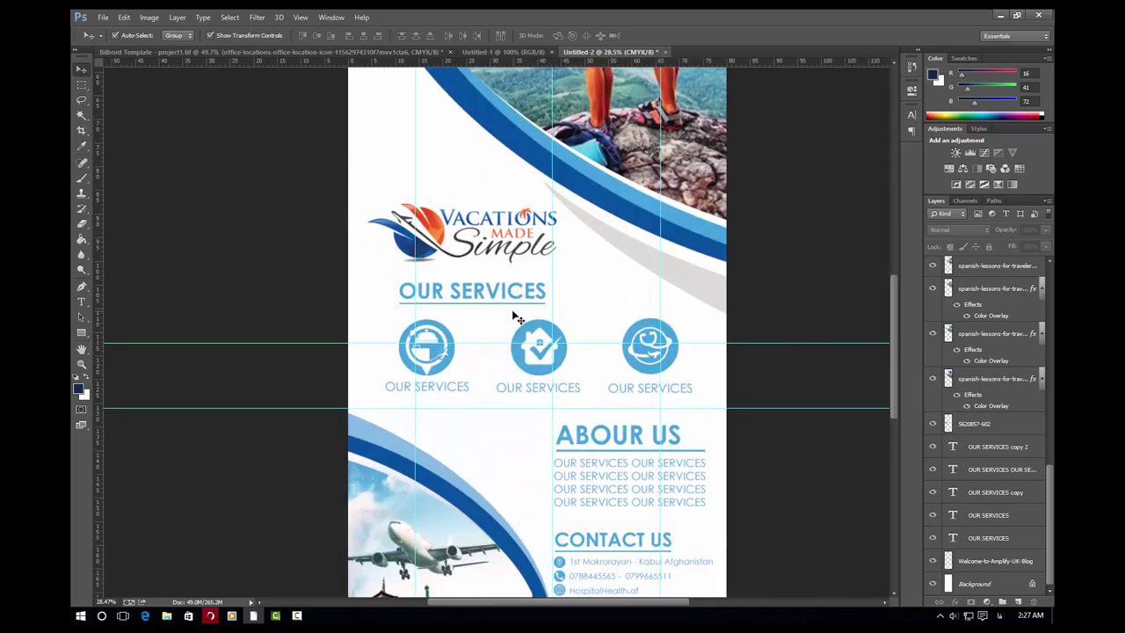
{"action": "scroll", "coordinate": [563, 339], "scroll_direction": "down", "scroll_amount": 1}
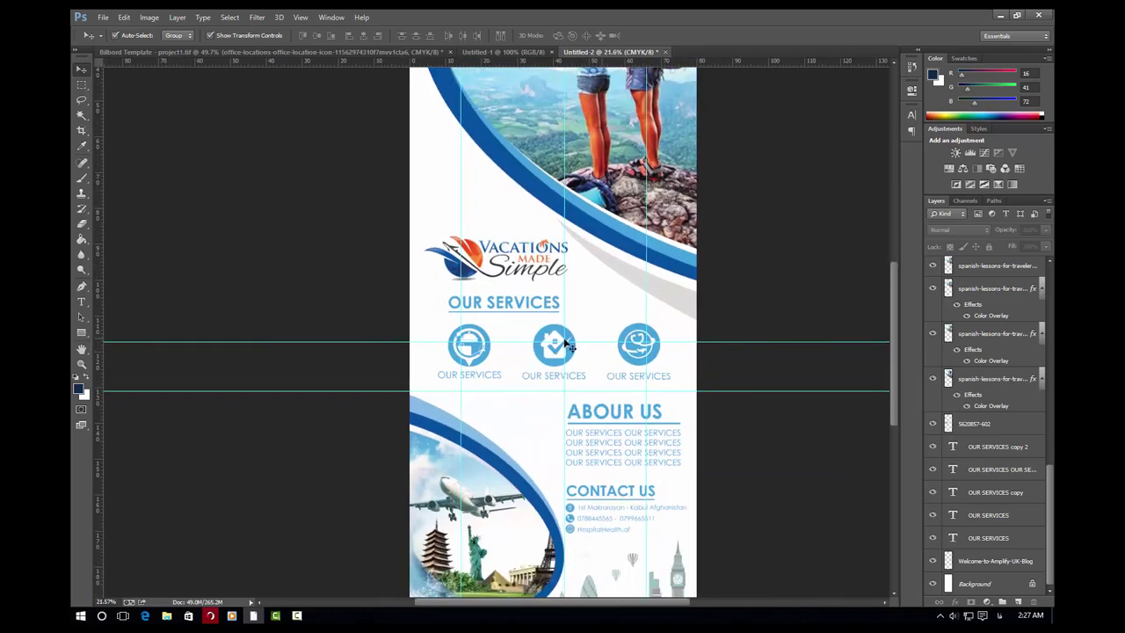
{"action": "scroll", "coordinate": [583, 367], "scroll_direction": "down", "scroll_amount": 1}
{"action": "scroll", "coordinate": [567, 359], "scroll_direction": "down", "scroll_amount": 1}
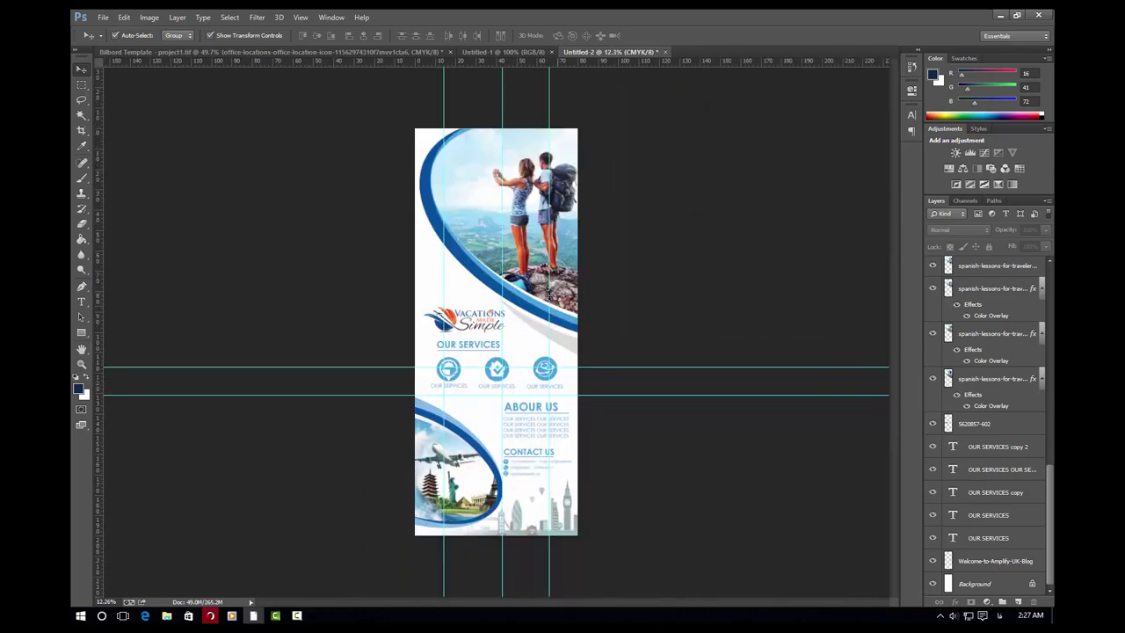
{"action": "scroll", "coordinate": [514, 380], "scroll_direction": "up", "scroll_amount": 1}
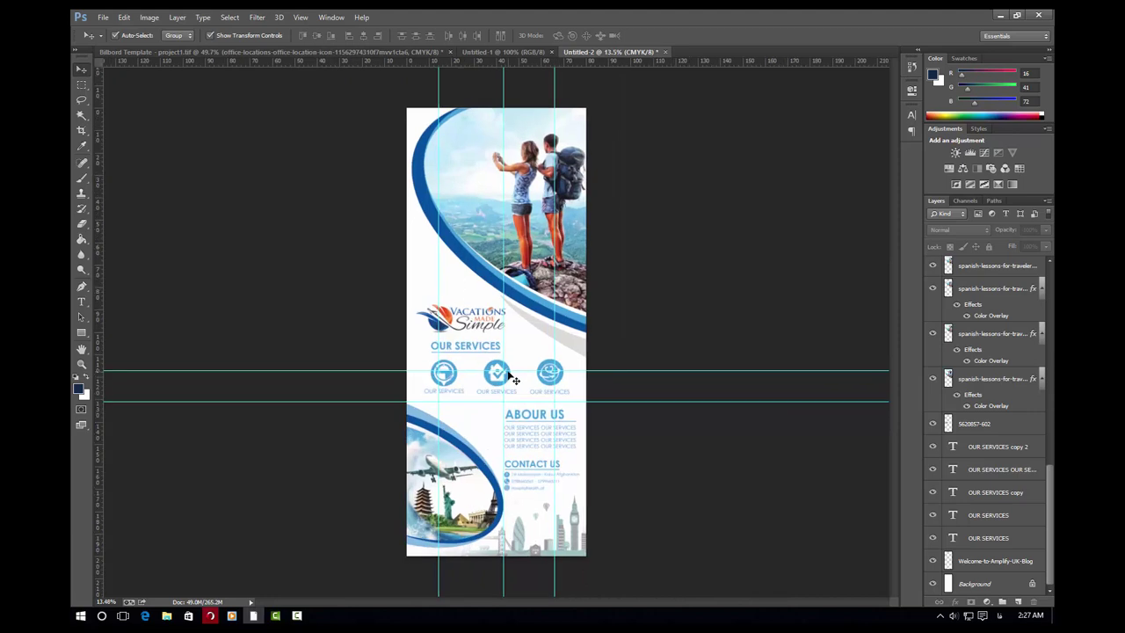